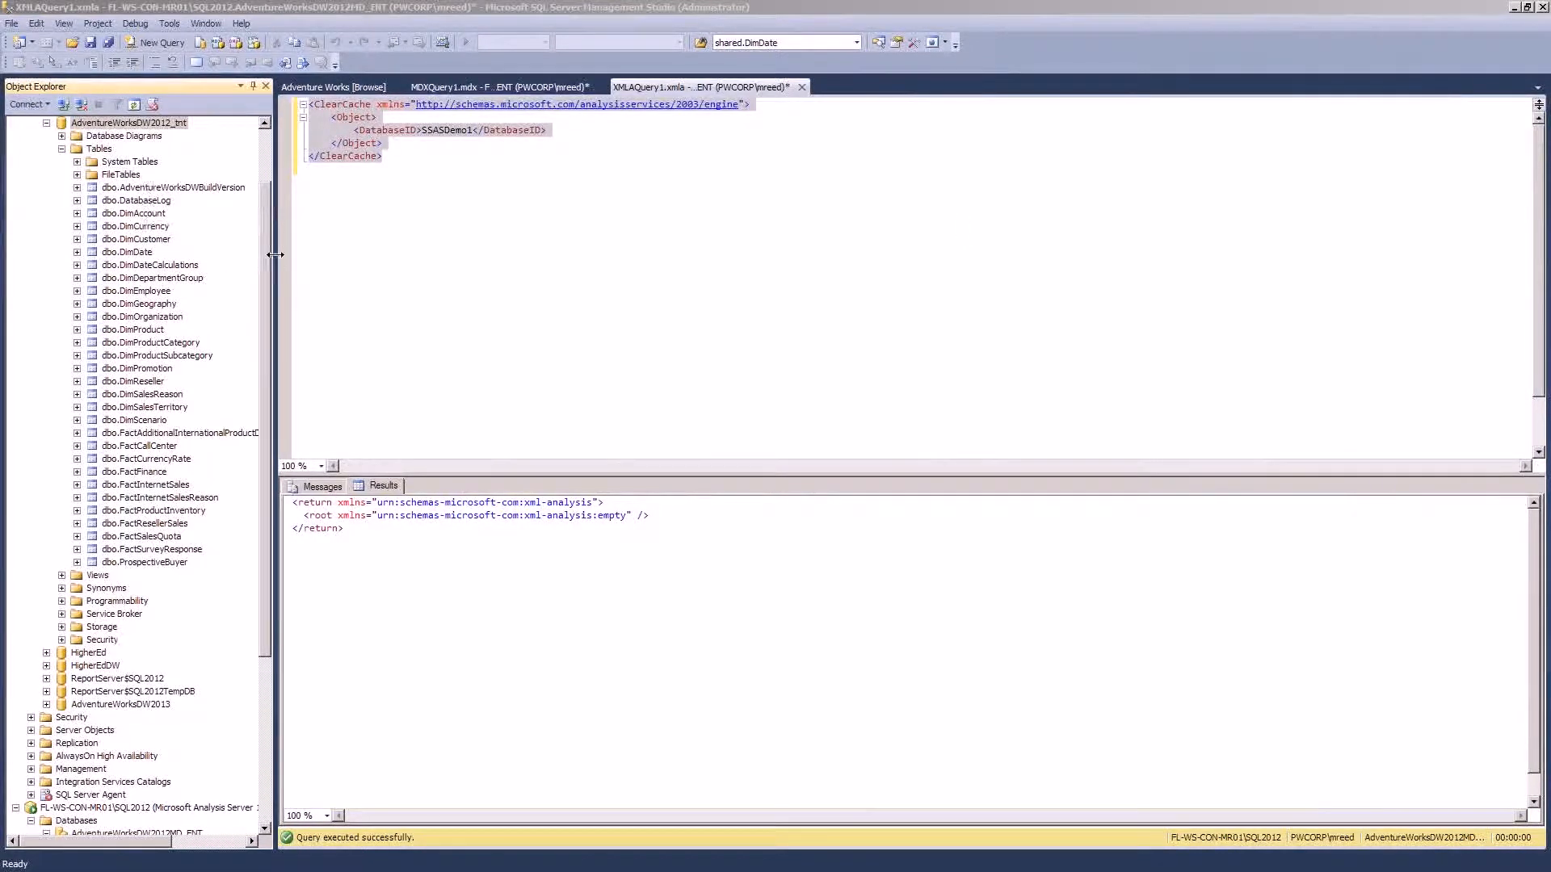
# - Widen the Object Explorer pane to show more of the table names in the AdventureWorksDW2012_tnt database
pyautogui.moveTo(275, 254); pyautogui.dragTo(300, 278)
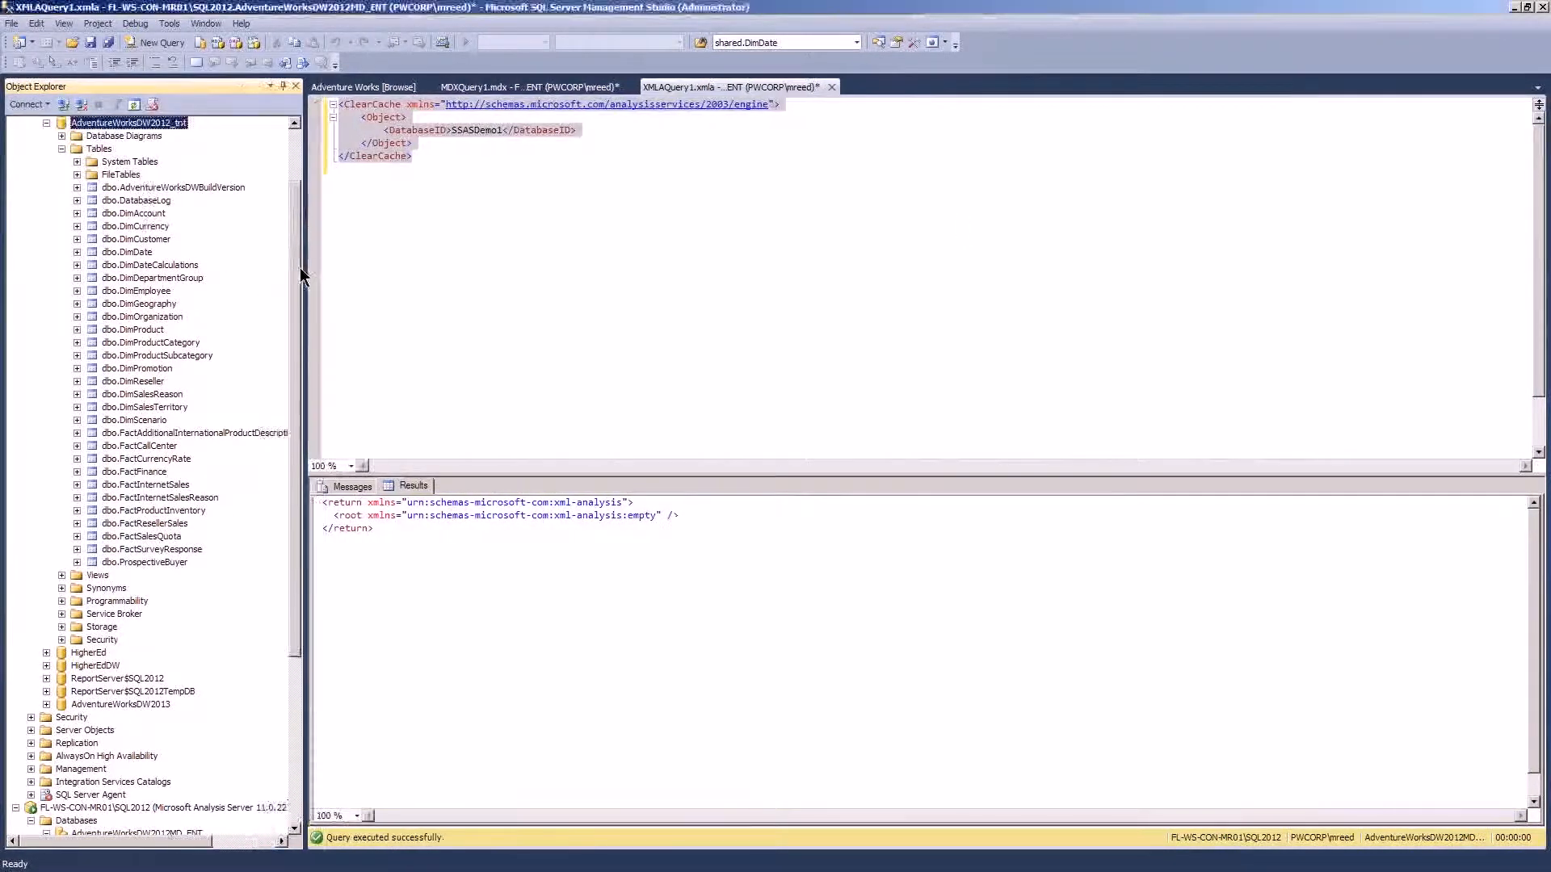
pyautogui.scroll(2, 202, 182)
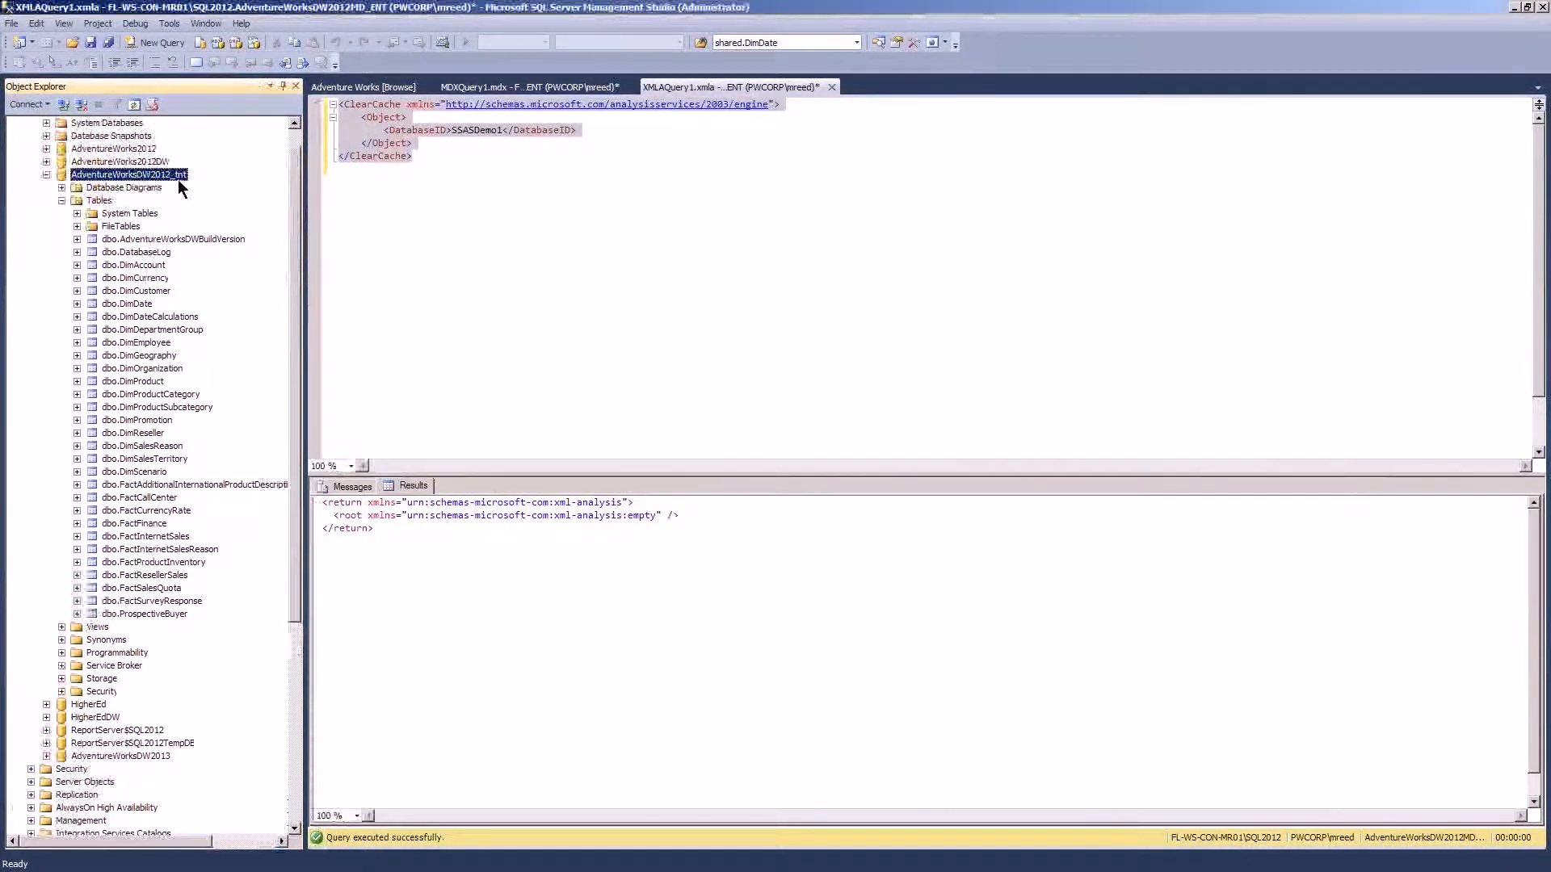
pyautogui.press('F2')
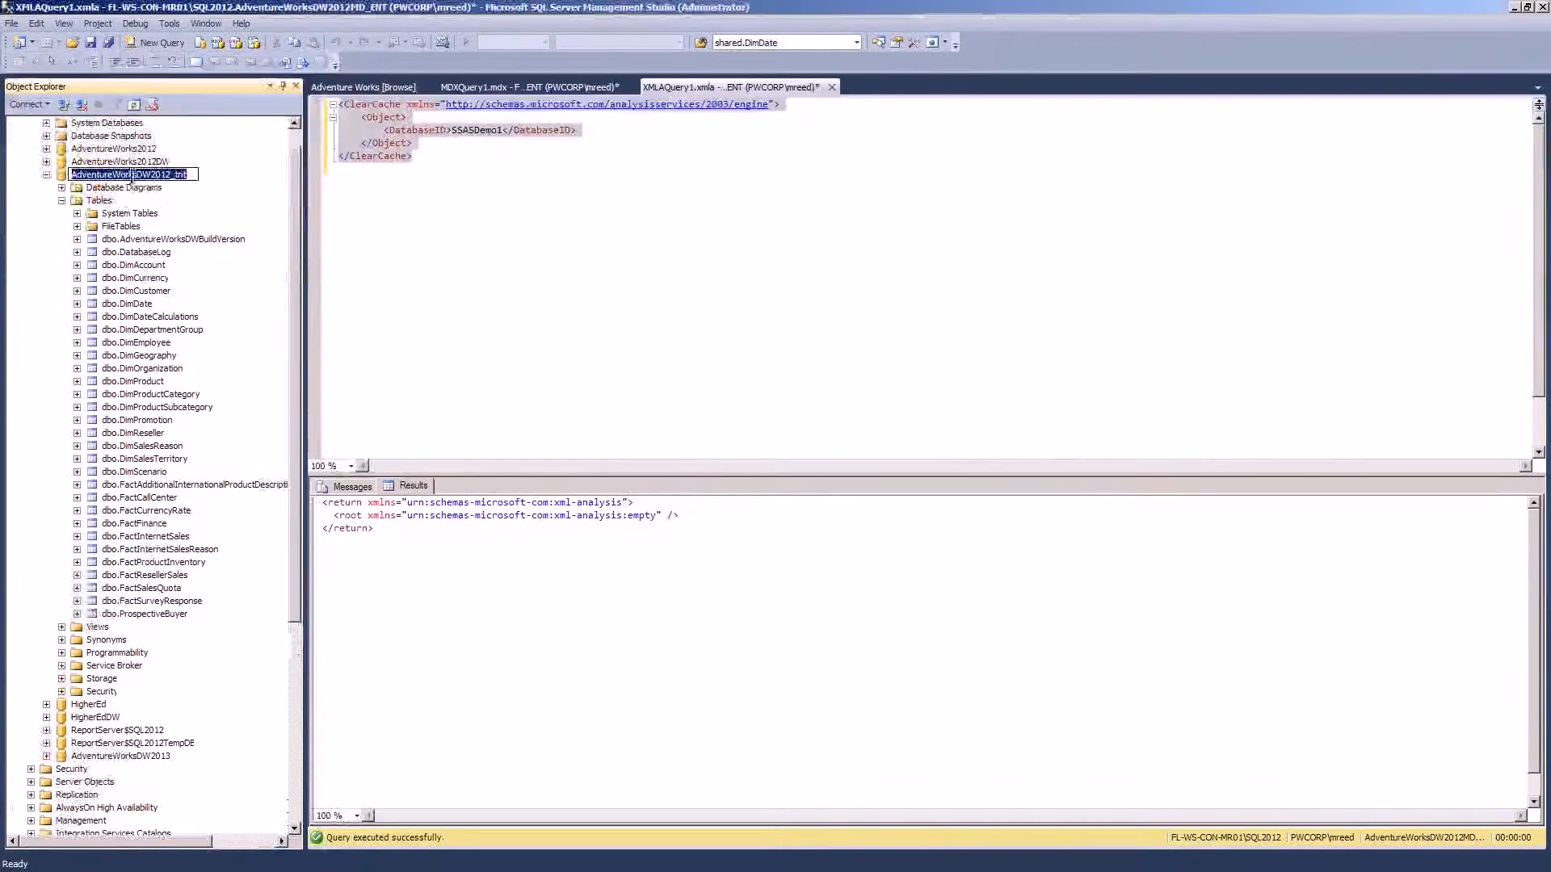
pyautogui.click(129, 230)
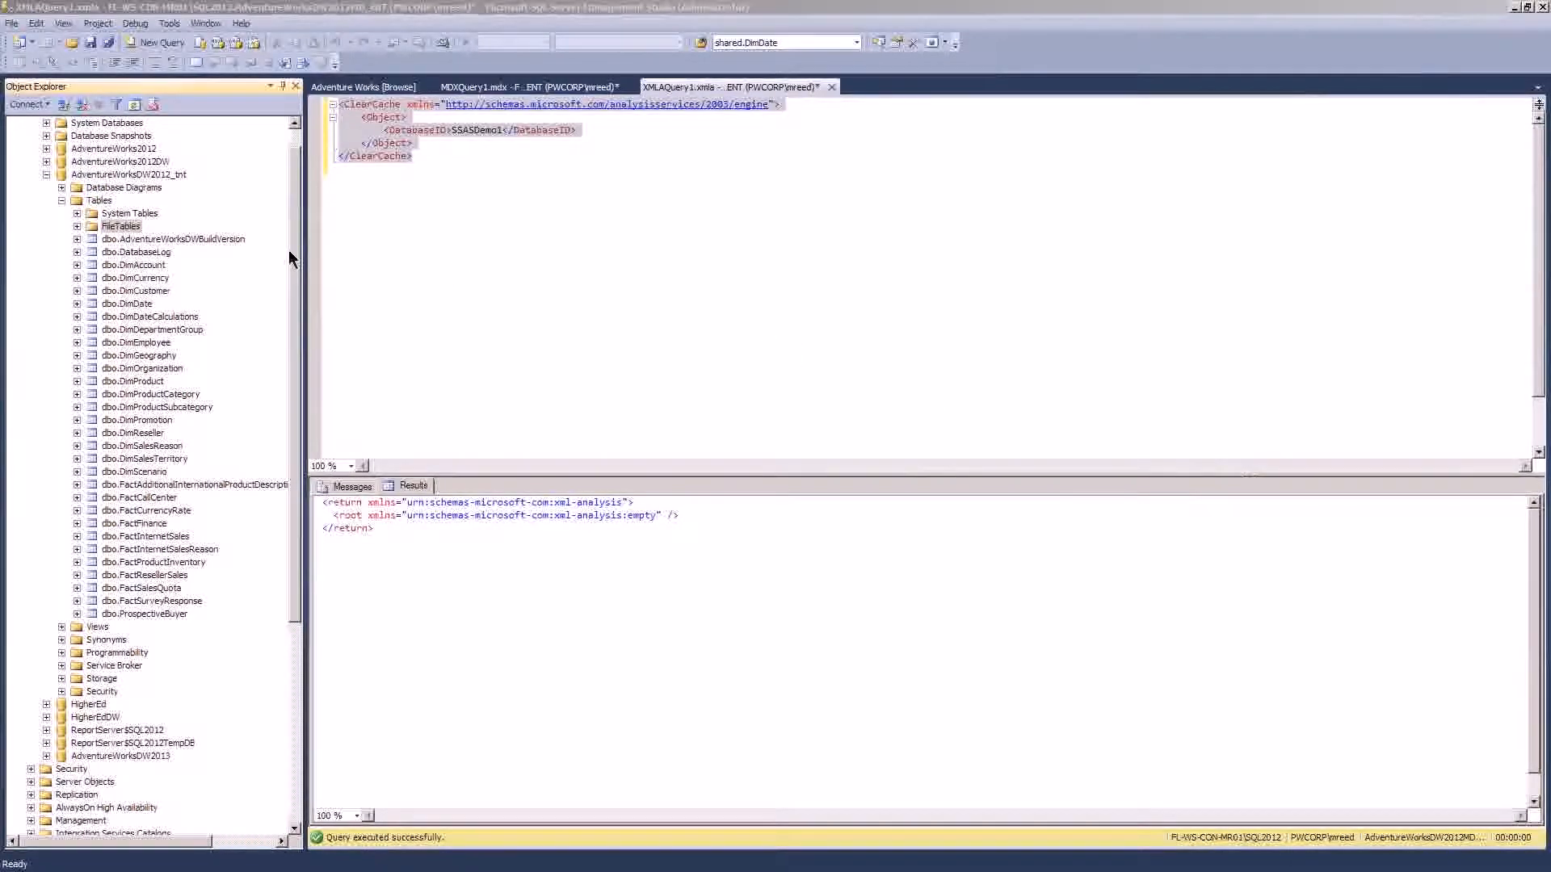
# - Generate a top-1000-rows query for the dbo.DimCurrency table and remove the TOP 1000 clause from its SELECT statement
pyautogui.rightClick(130, 279)
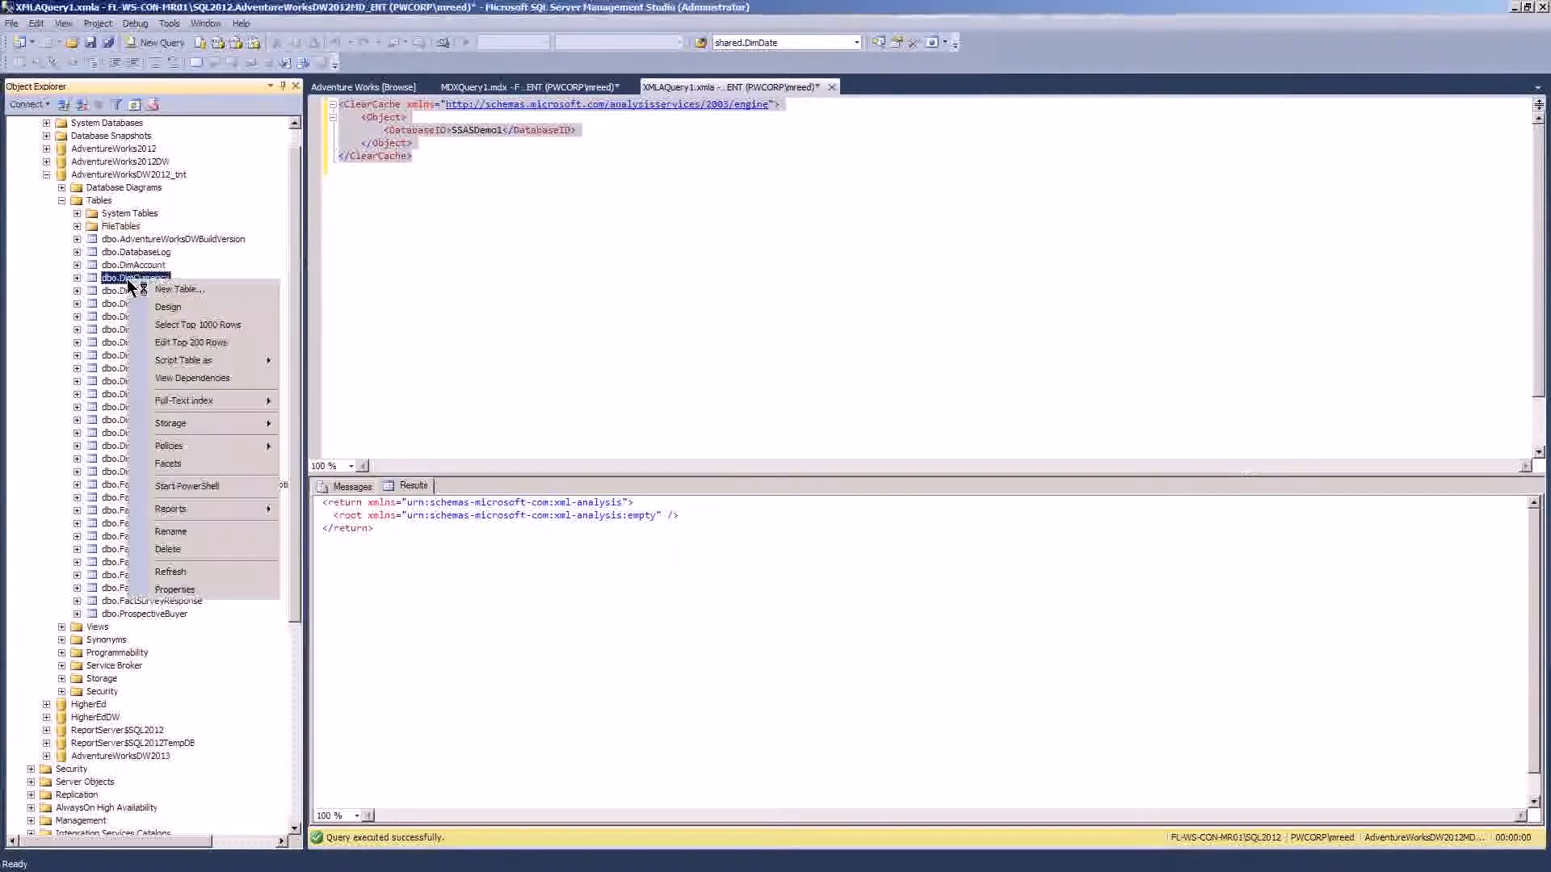
pyautogui.click(183, 324)
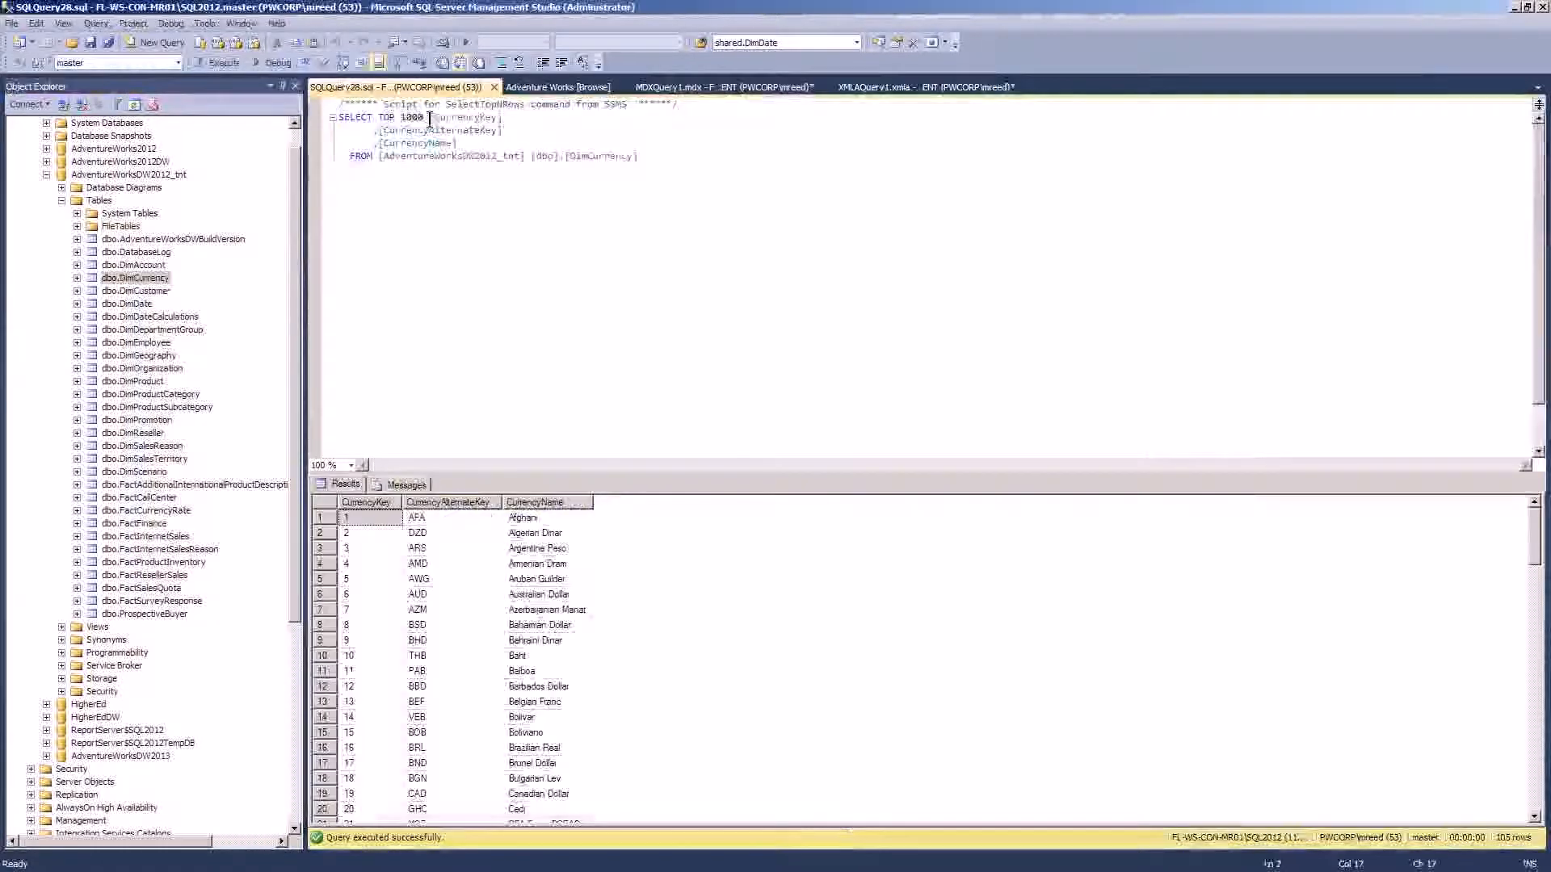
pyautogui.moveTo(429, 118); pyautogui.dragTo(384, 118)
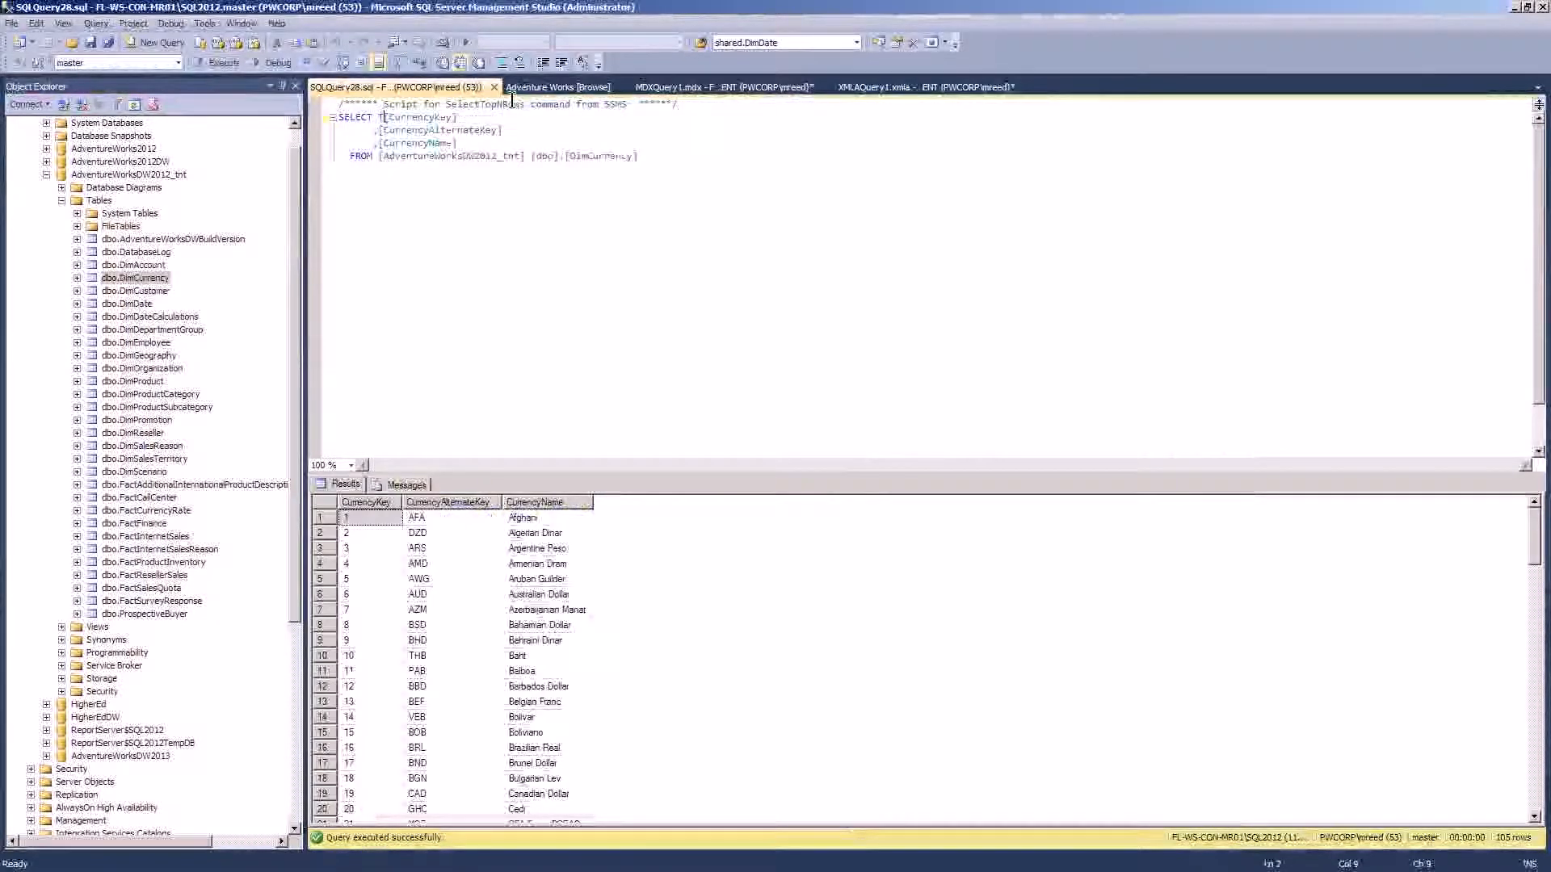
pyautogui.press('BackSpace')
pyautogui.press('BackSpace')
# - Replace the script's comment line with "Create view dbo.vw_DimCurrency as" and remove the database name from the FROM clause
pyautogui.moveTo(668, 103); pyautogui.dragTo(316, 106)
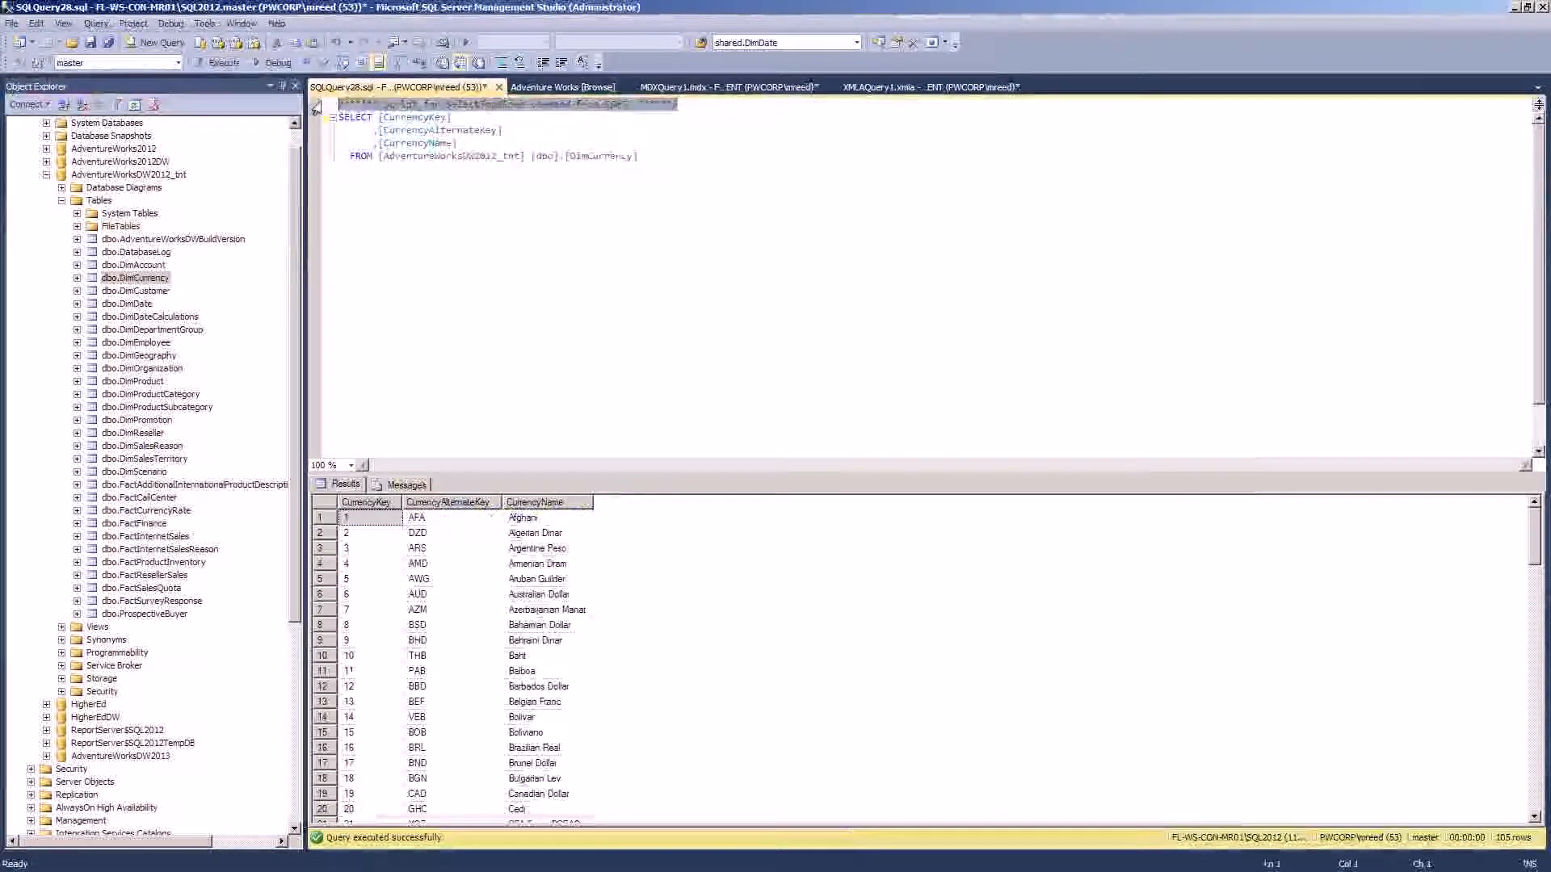
pyautogui.write('Create view vw')
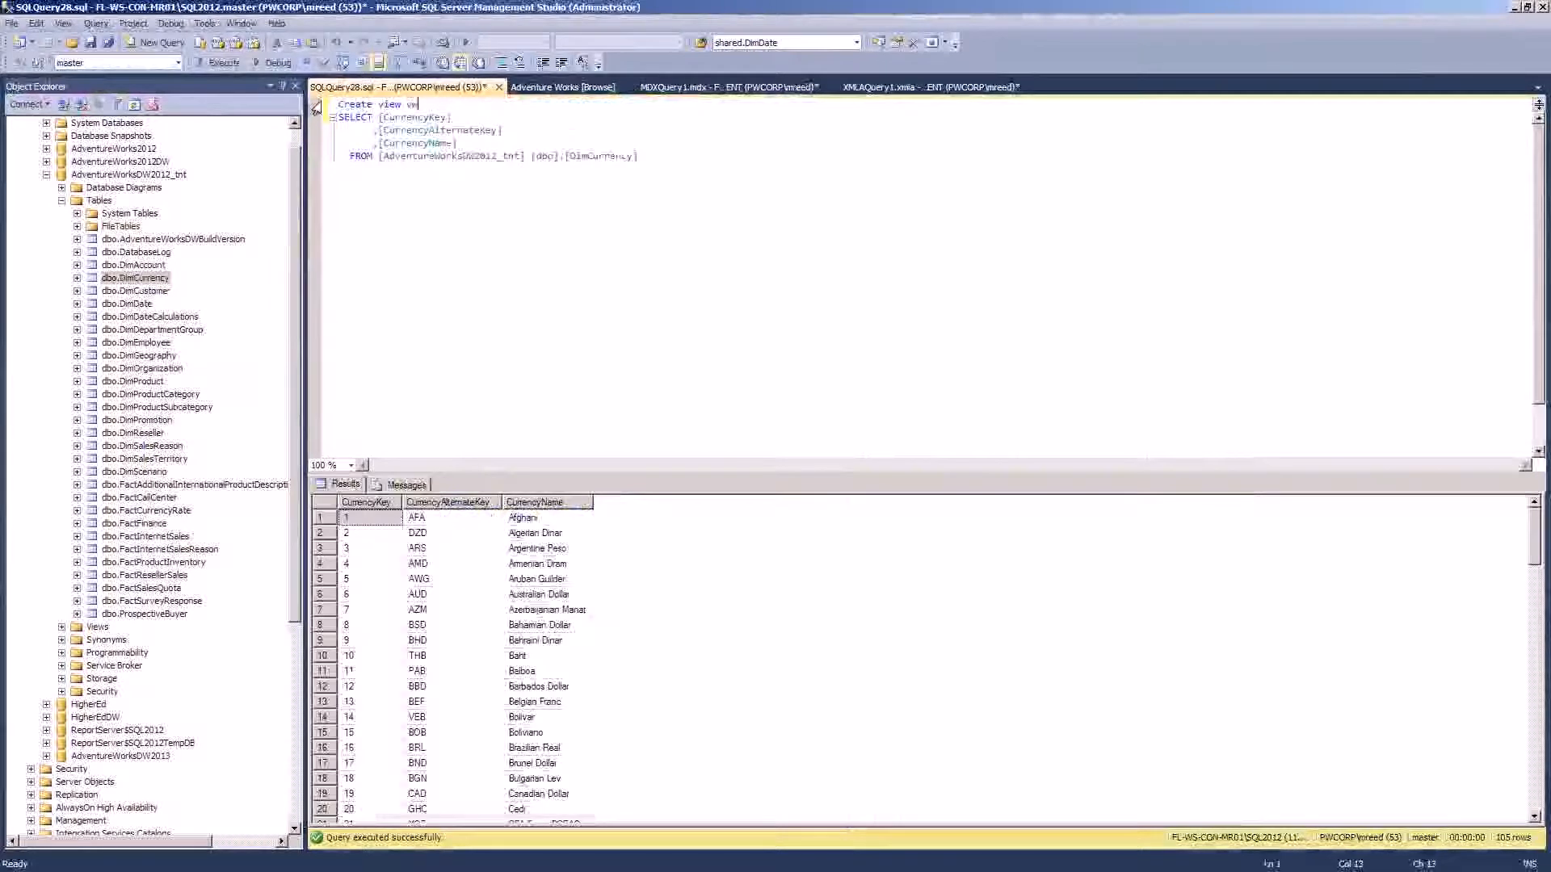
pyautogui.press('BackSpace')
pyautogui.press('BackSpace')
pyautogui.write('dbo.vw_')
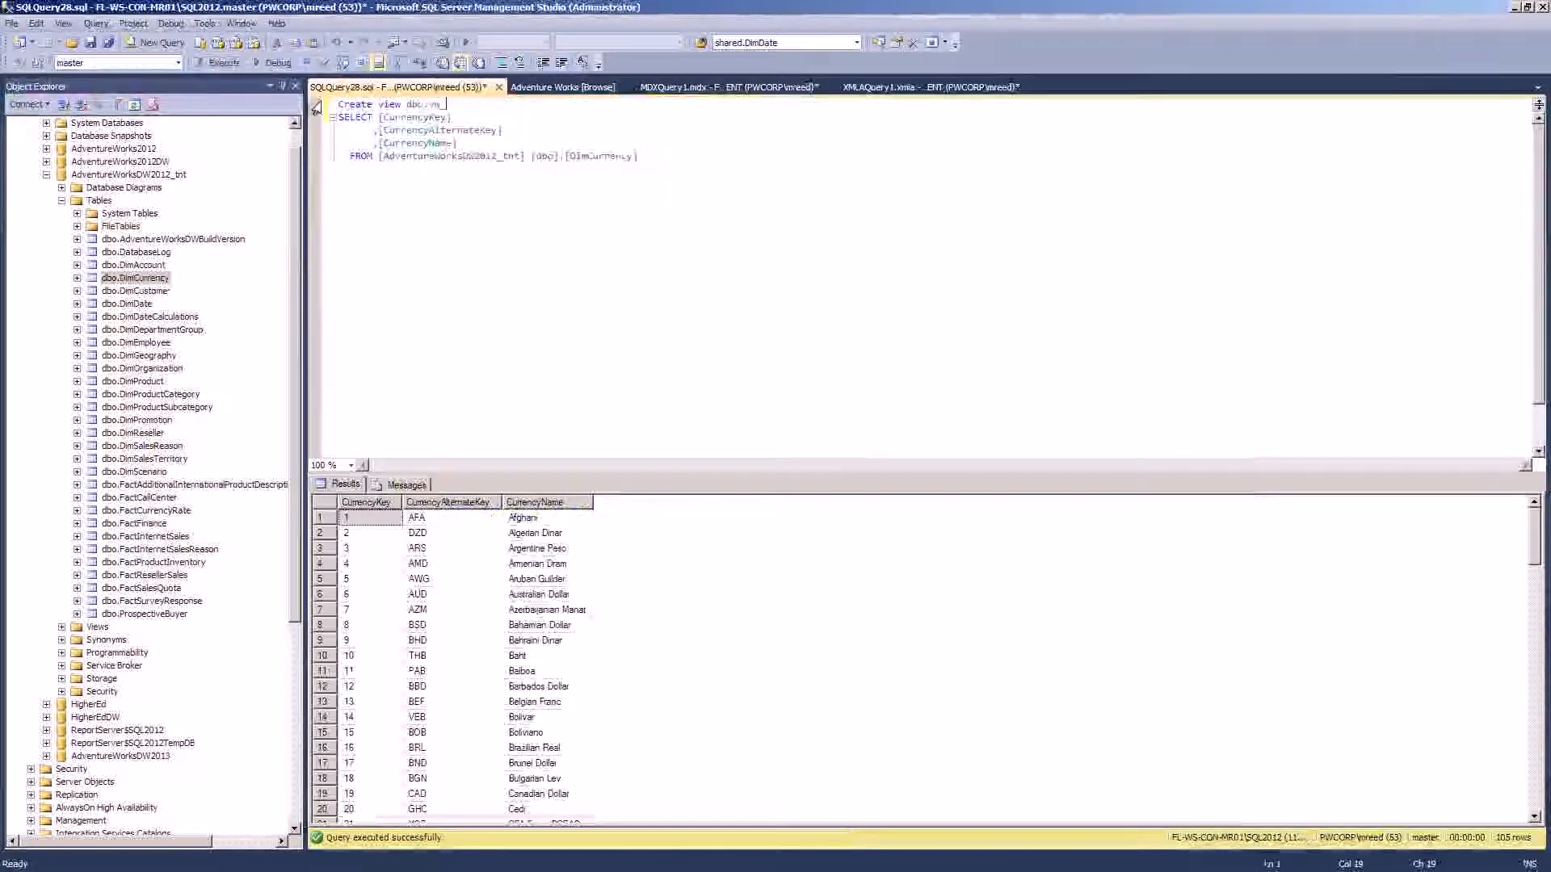
pyautogui.write('DimCurr')
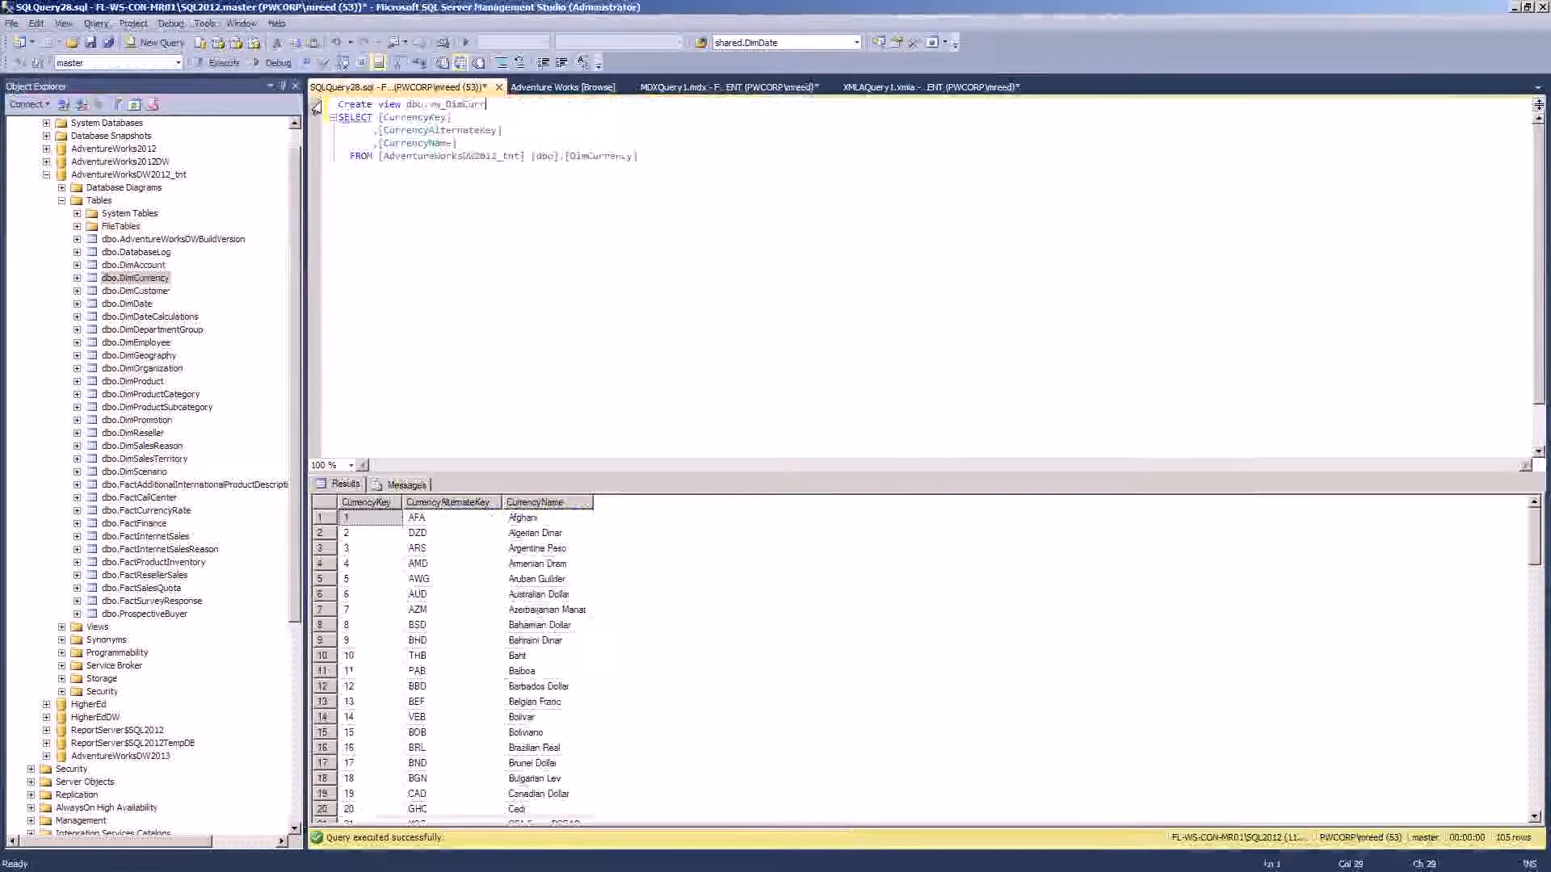
pyautogui.write('ency')
pyautogui.press('Return')
pyautogui.write('as')
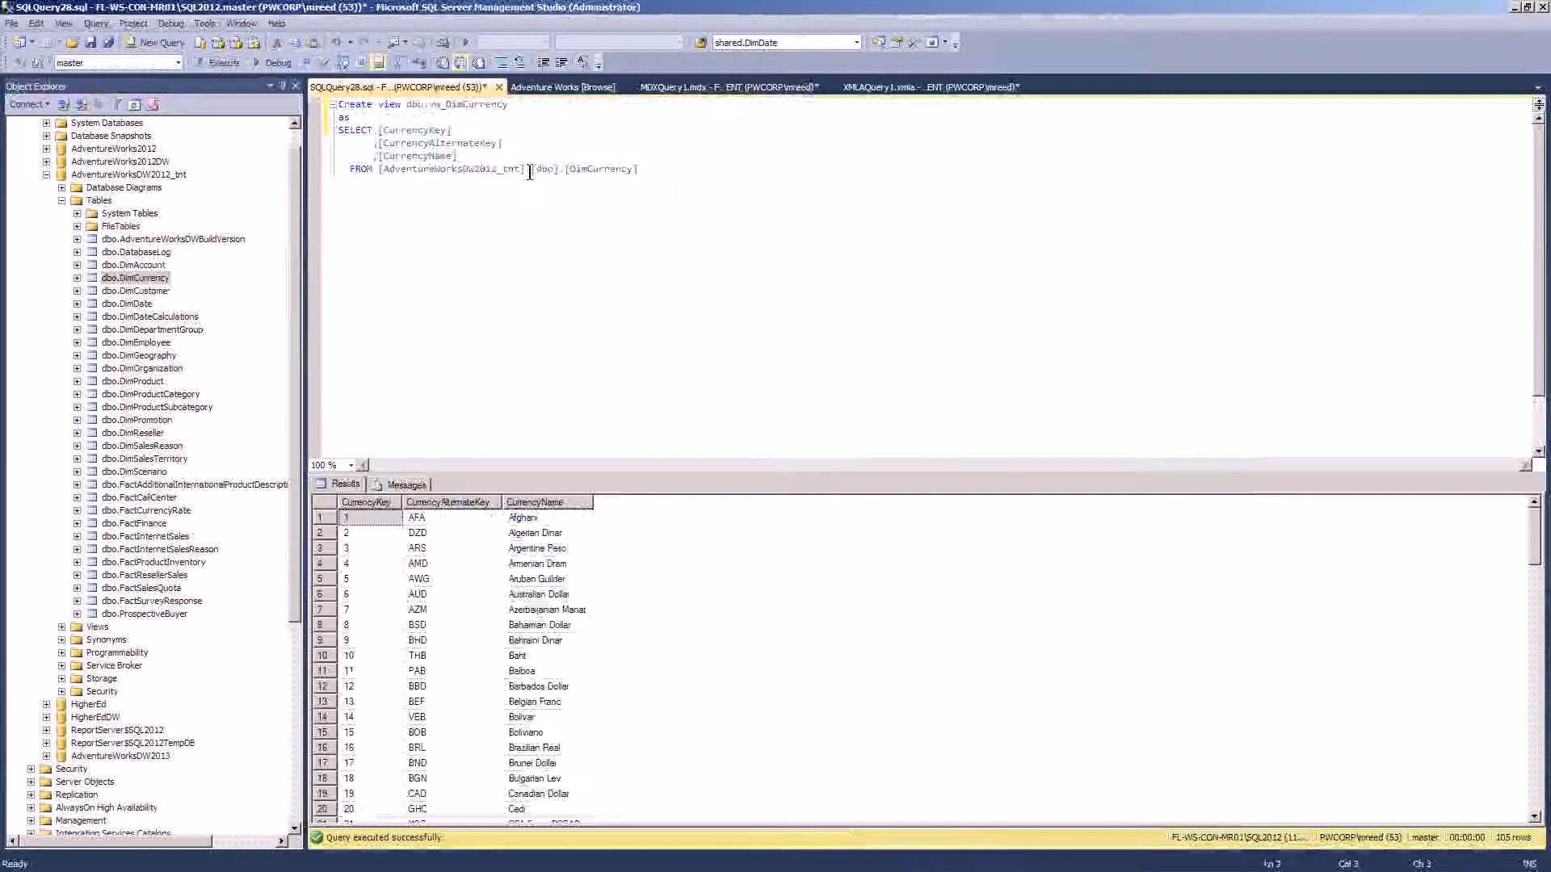
pyautogui.moveTo(533, 169); pyautogui.dragTo(379, 172)
pyautogui.press('Delete')
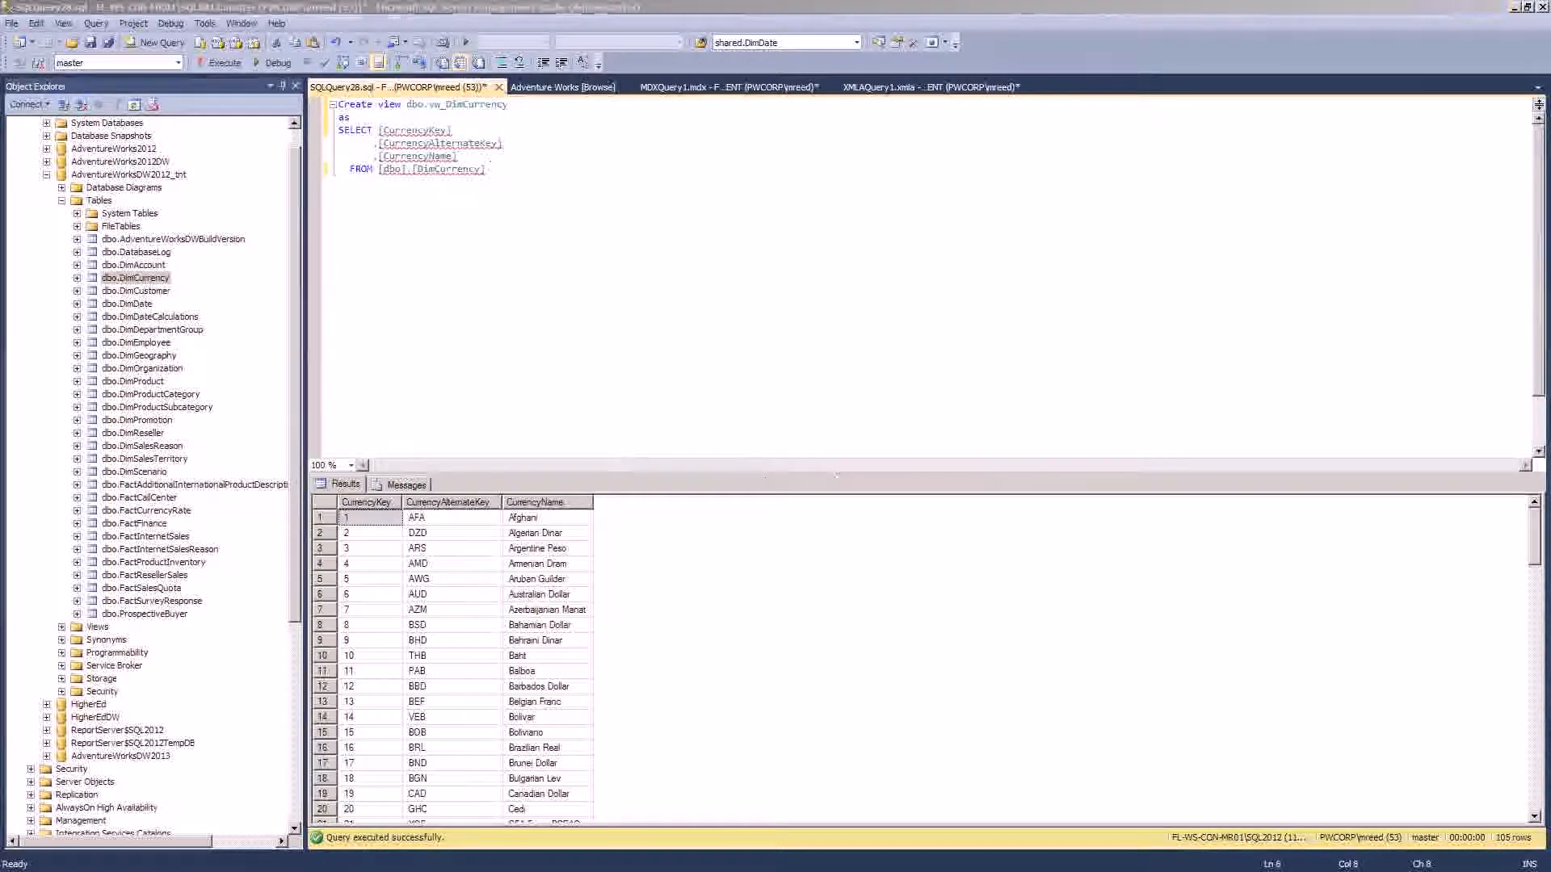
# - Switch to Visual Studio, examine the Adventure Works DW data source view diagram in a maximized window, and return to Management Studio
pyautogui.hotkey('alt', 'Tab')
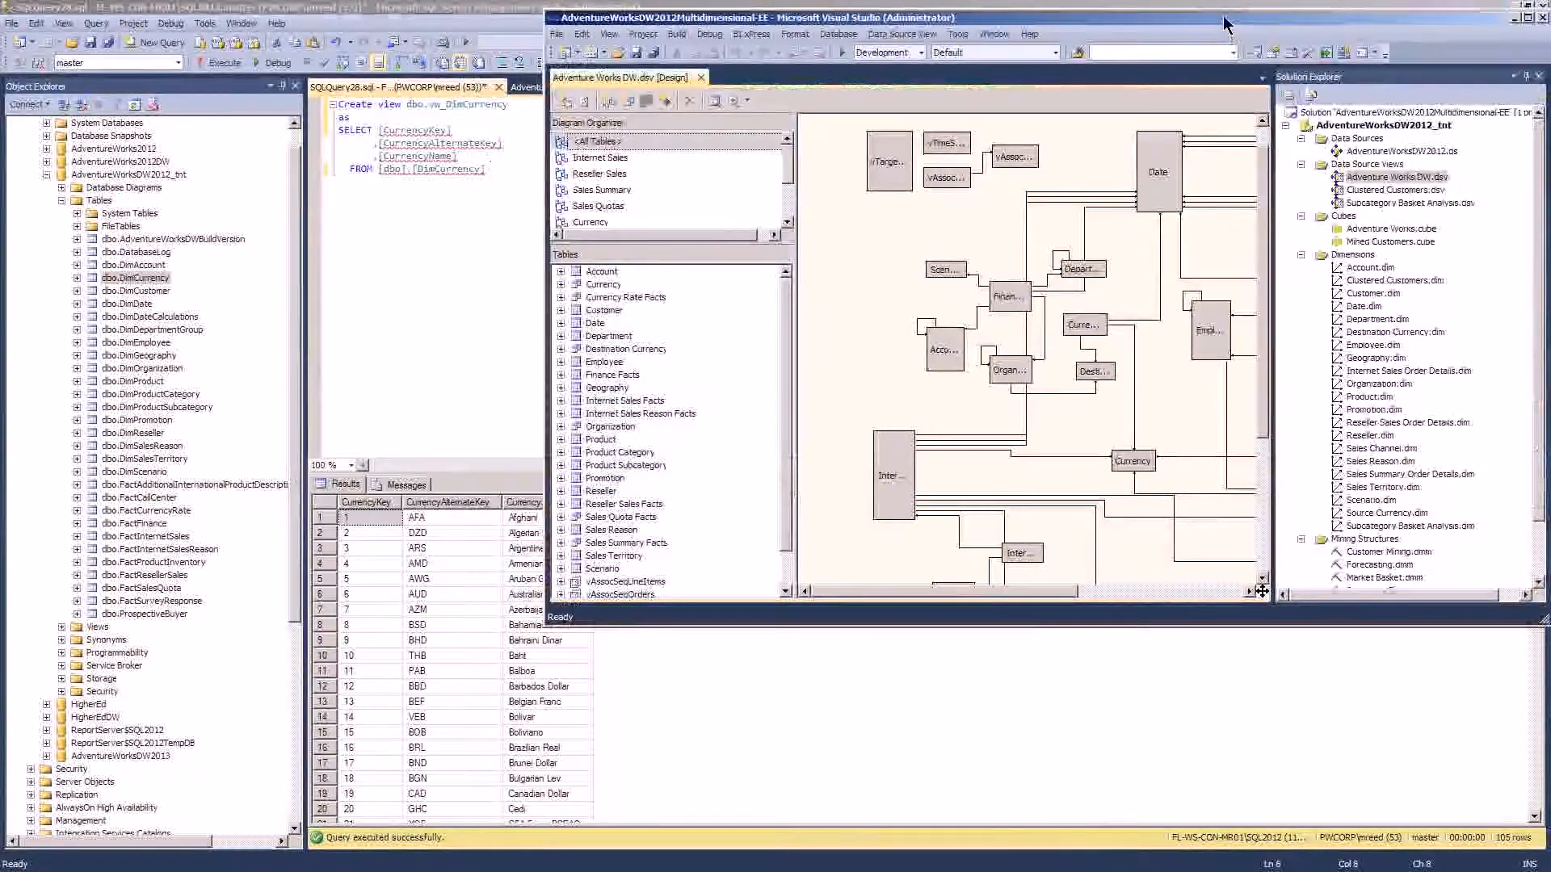
pyautogui.doubleClick(1224, 18)
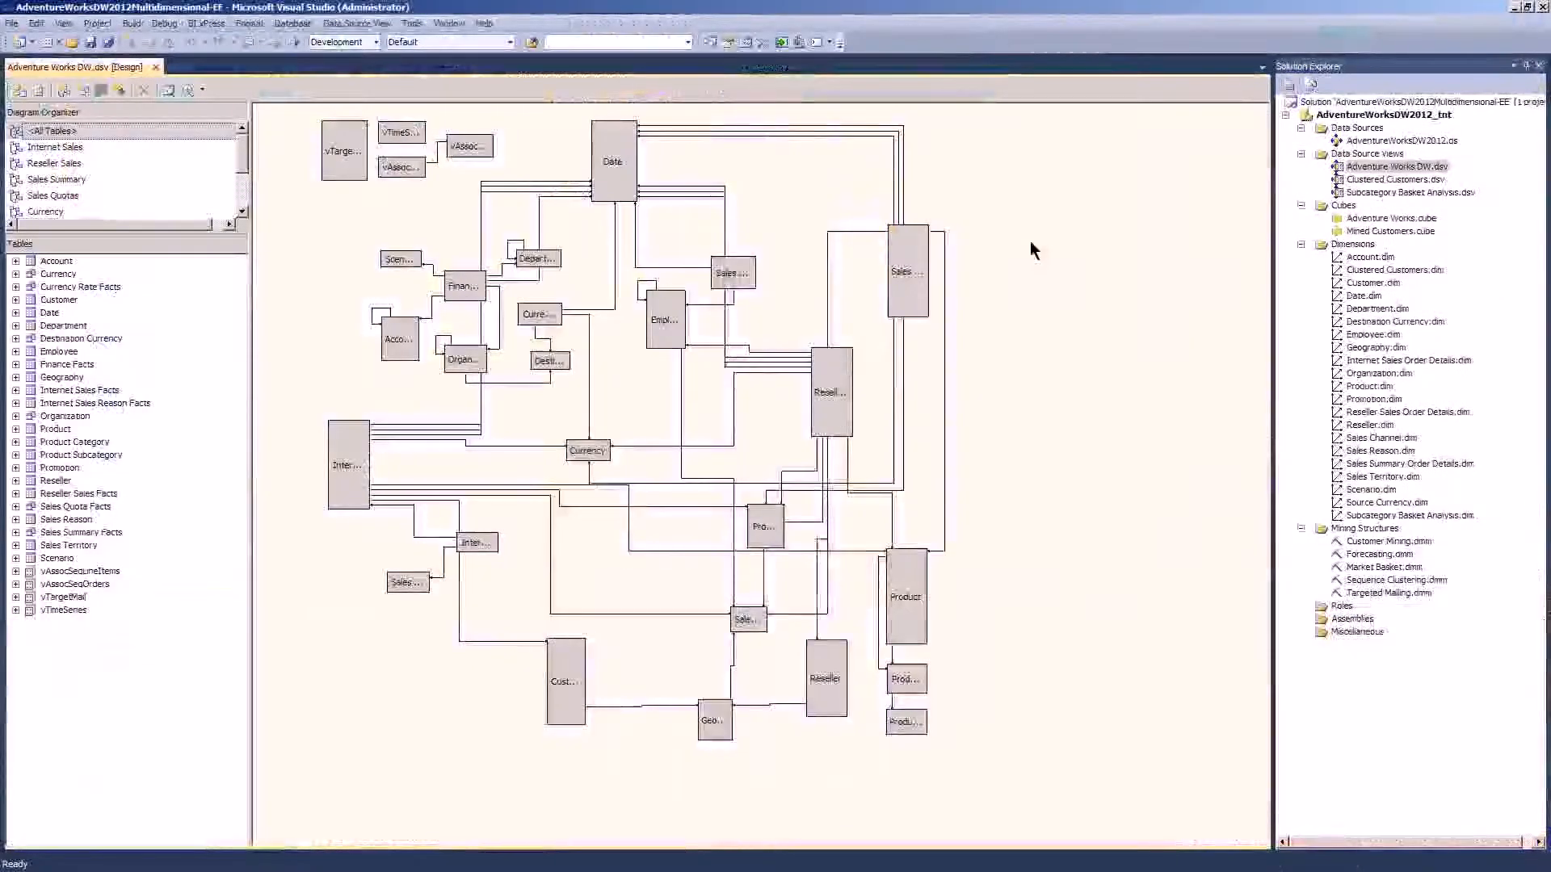
pyautogui.click(926, 571)
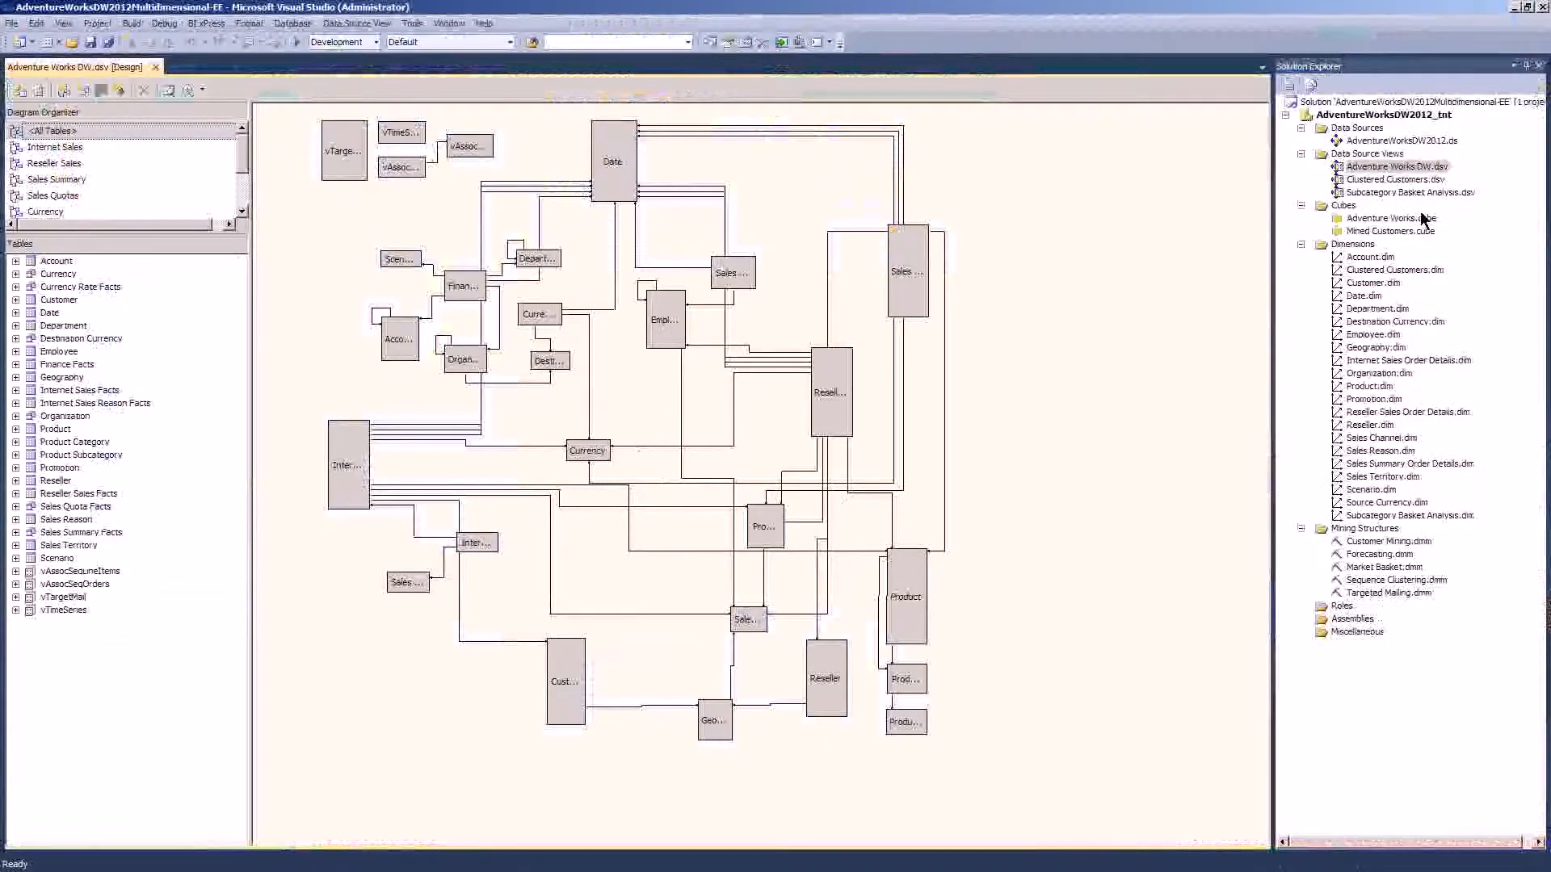
pyautogui.click(1514, 7)
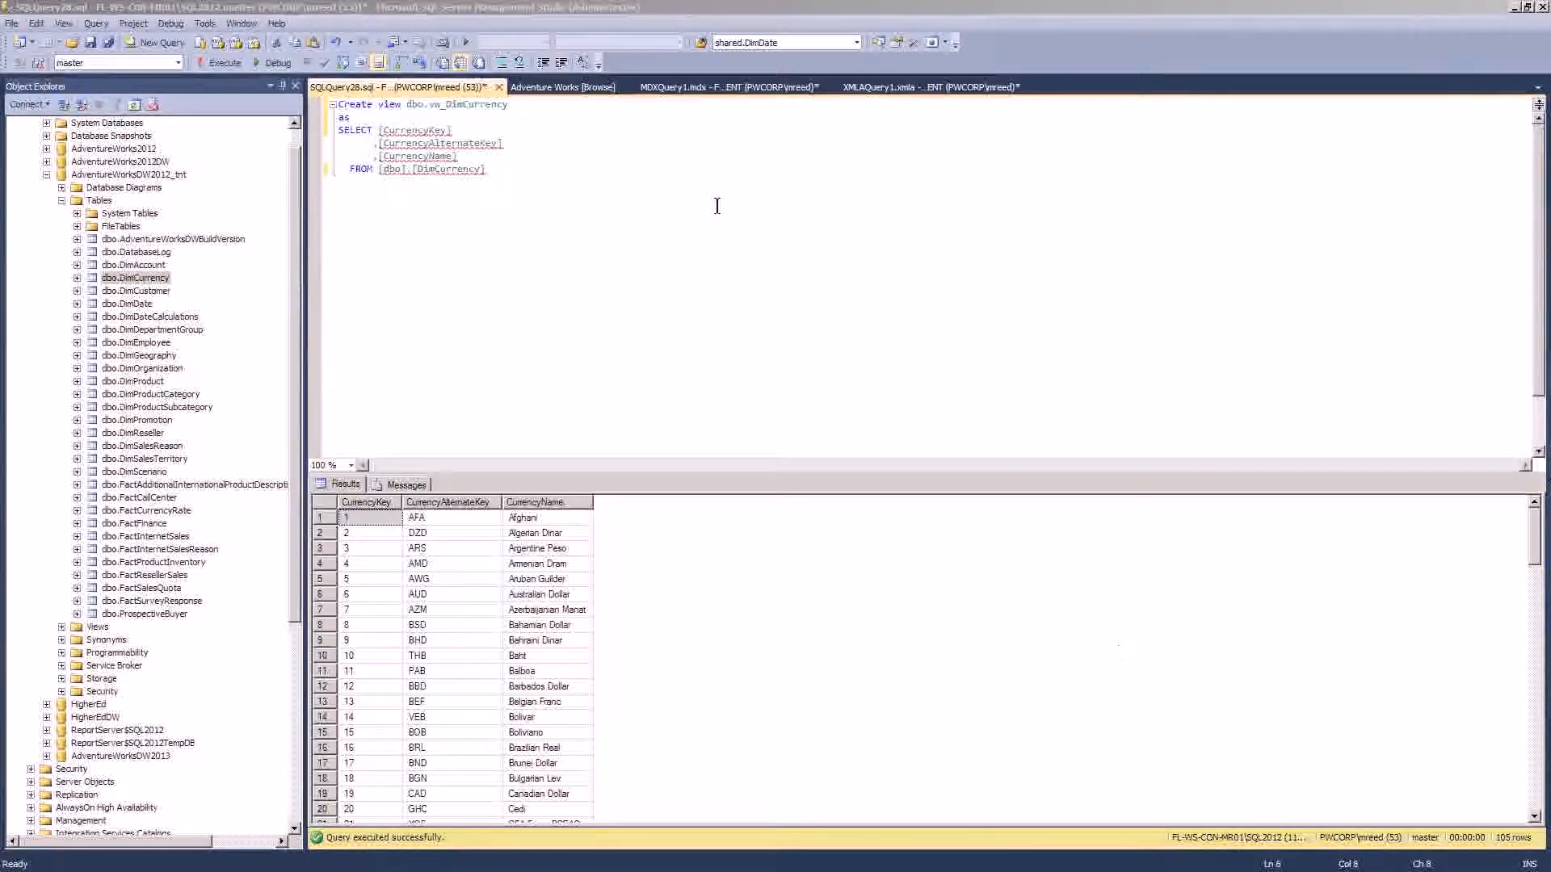
# - Examine the columns of the dbo.DimDate table and those of dbo.DimProduct, collapsing each table after viewing
pyautogui.click(77, 304)
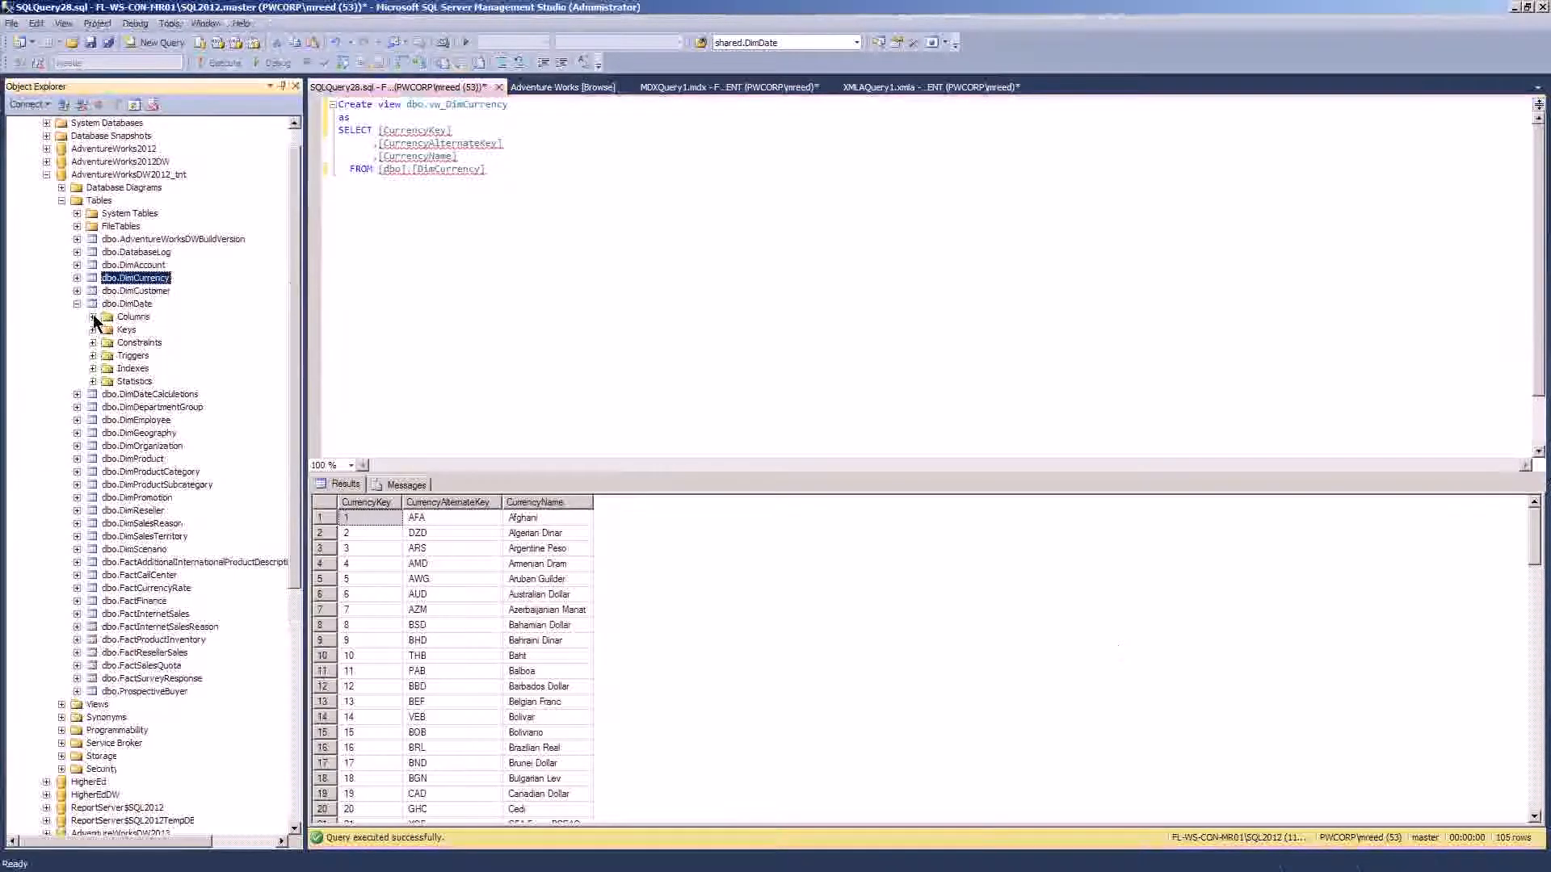
pyautogui.click(93, 316)
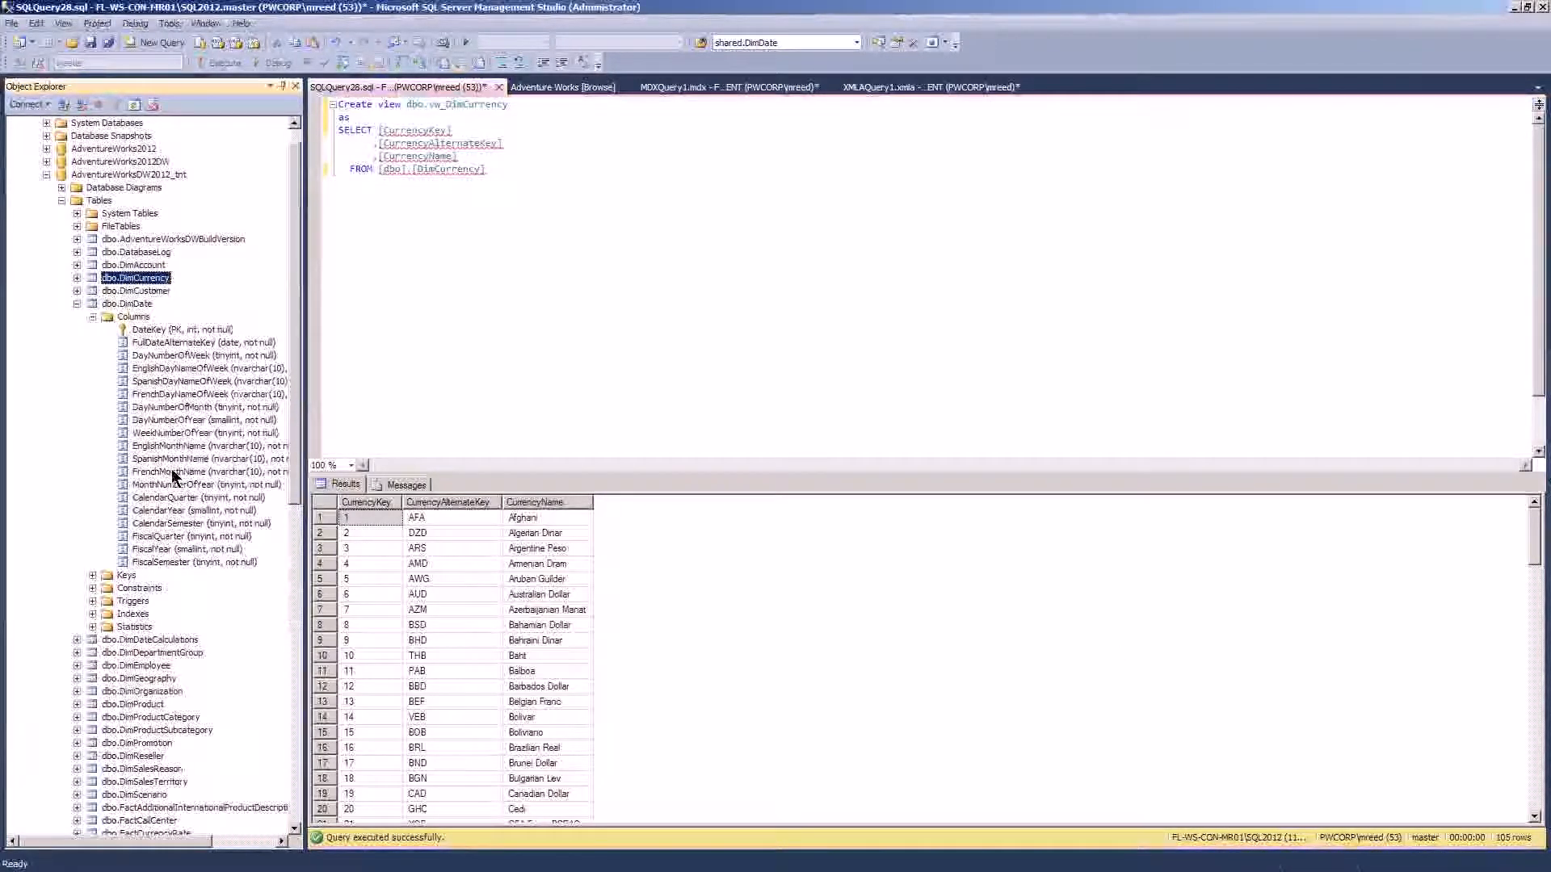
pyautogui.click(77, 309)
pyautogui.click(76, 304)
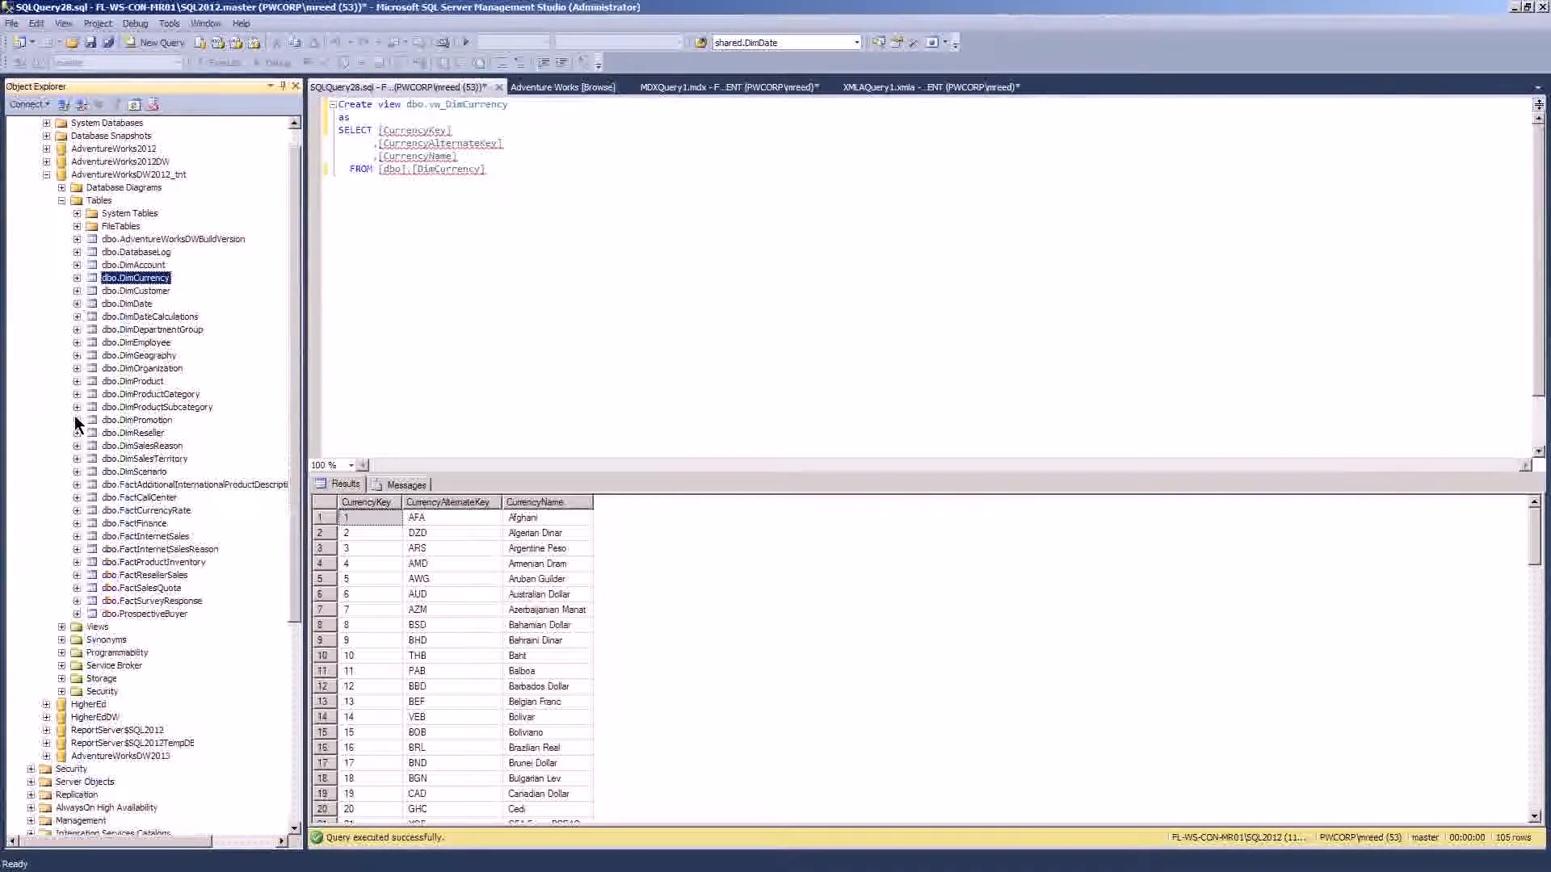
pyautogui.click(78, 381)
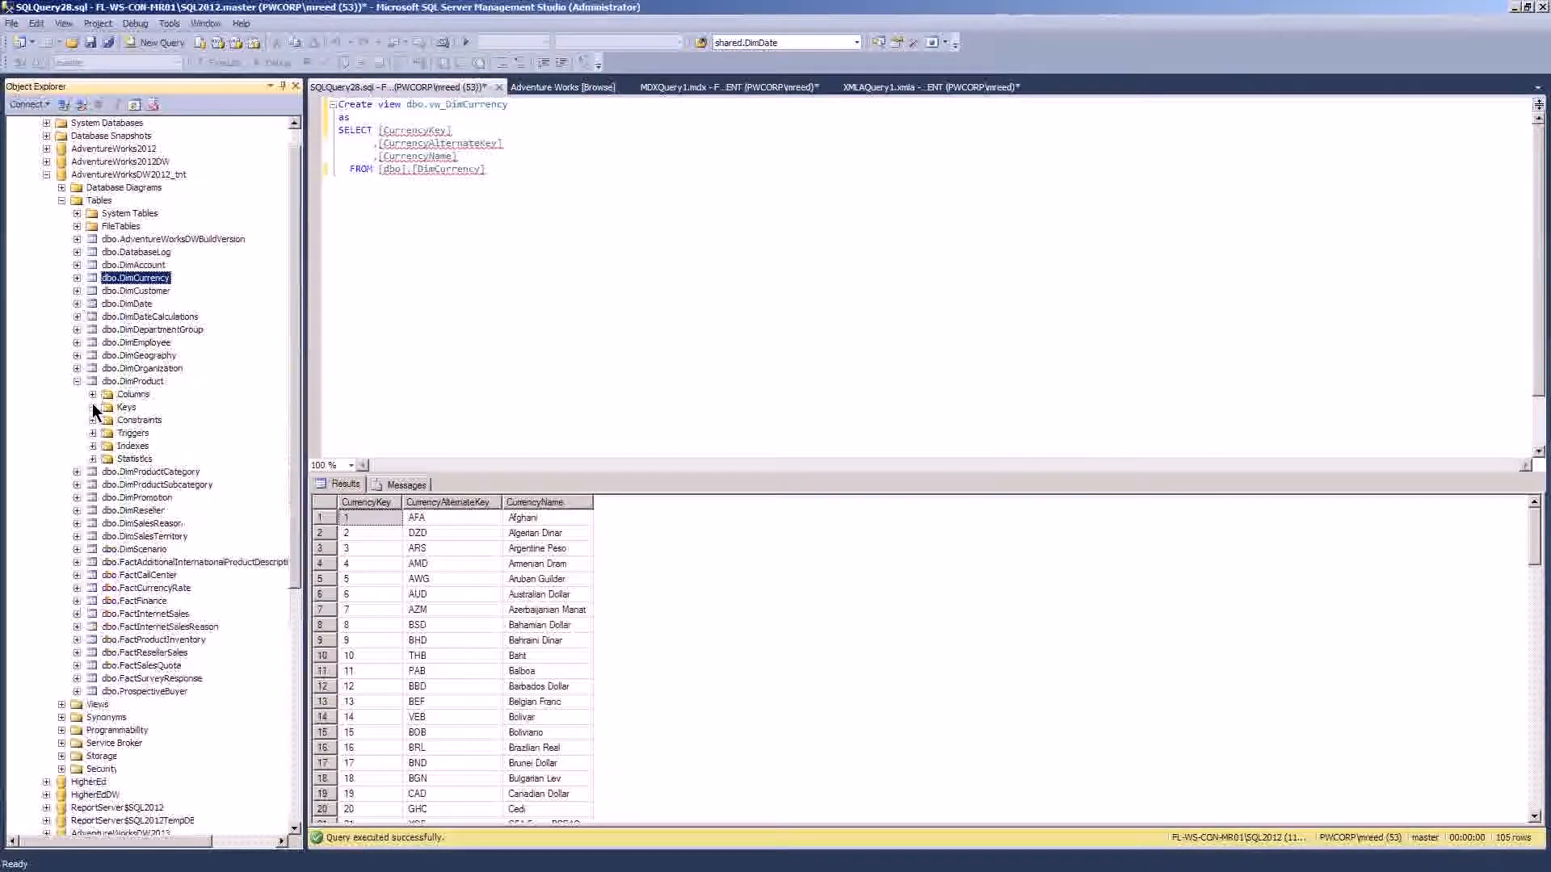
pyautogui.click(92, 394)
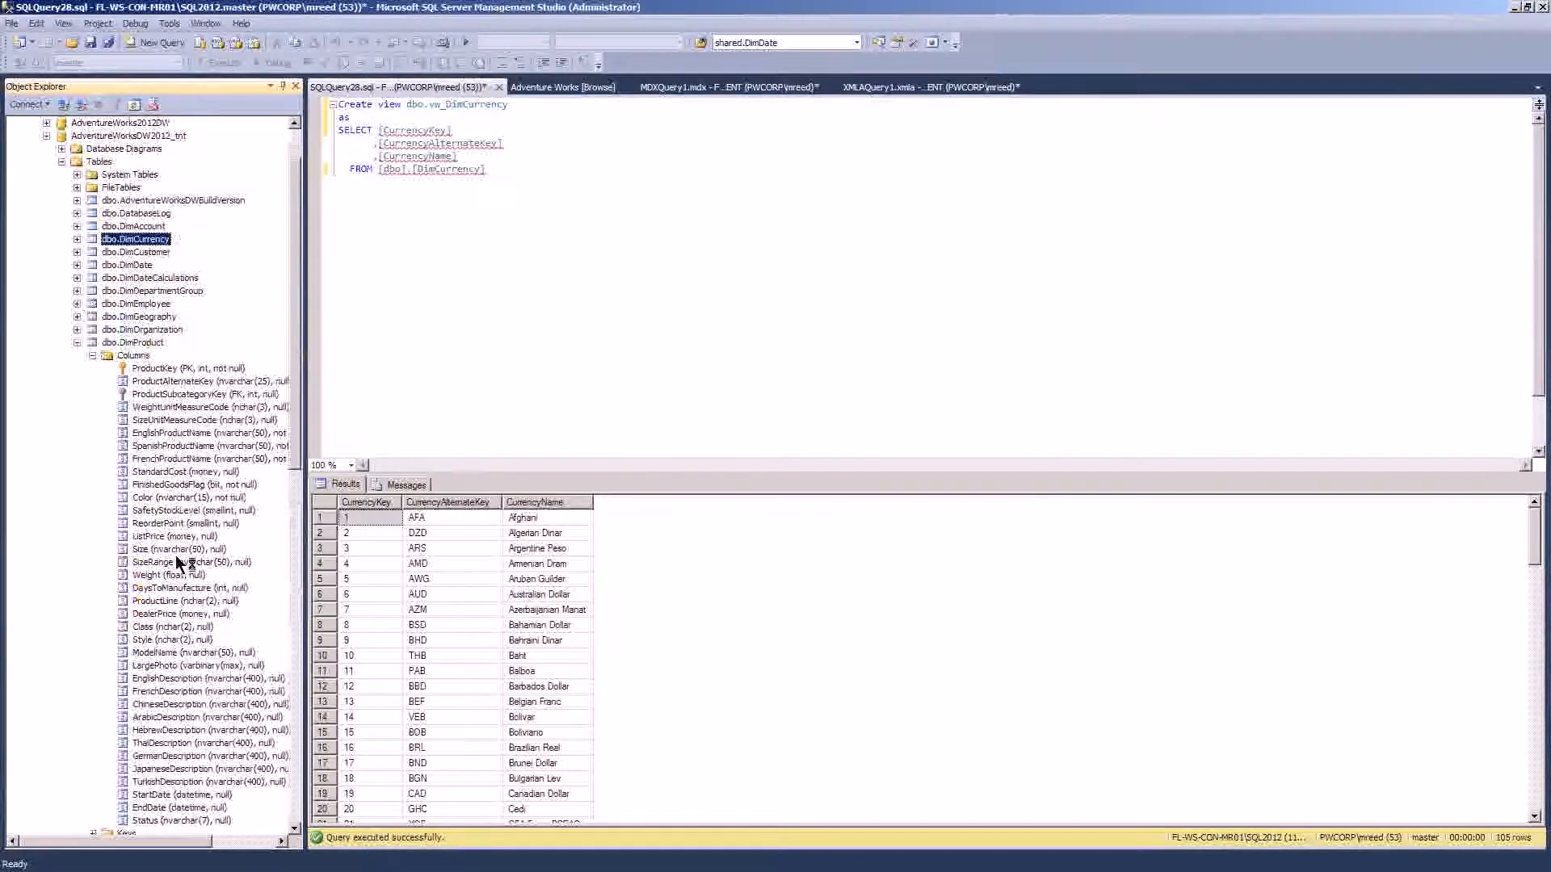
pyautogui.click(76, 342)
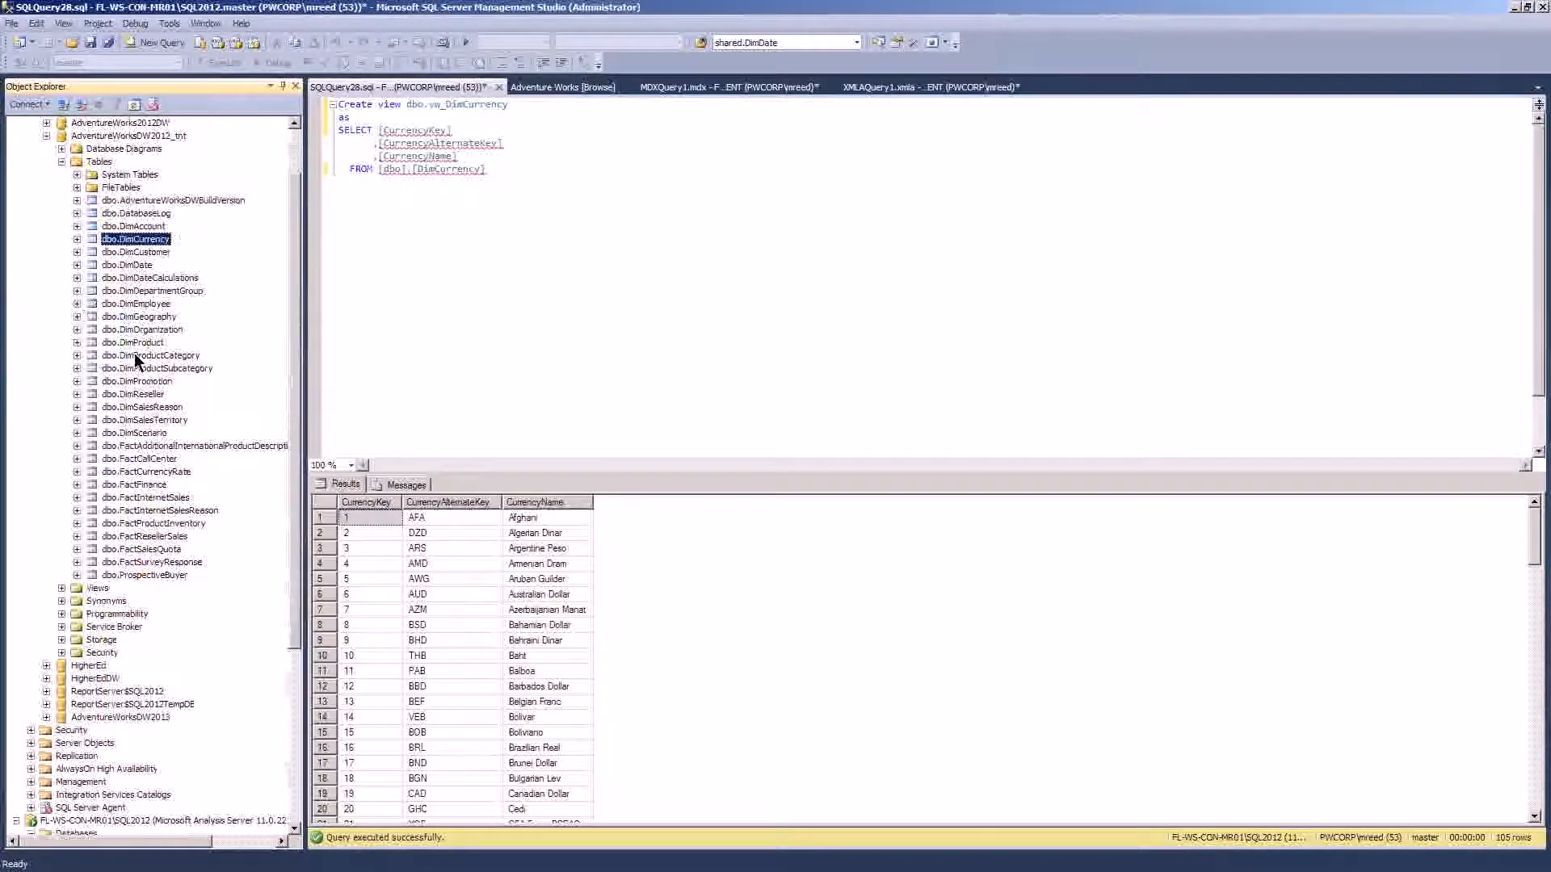
pyautogui.click(160, 356)
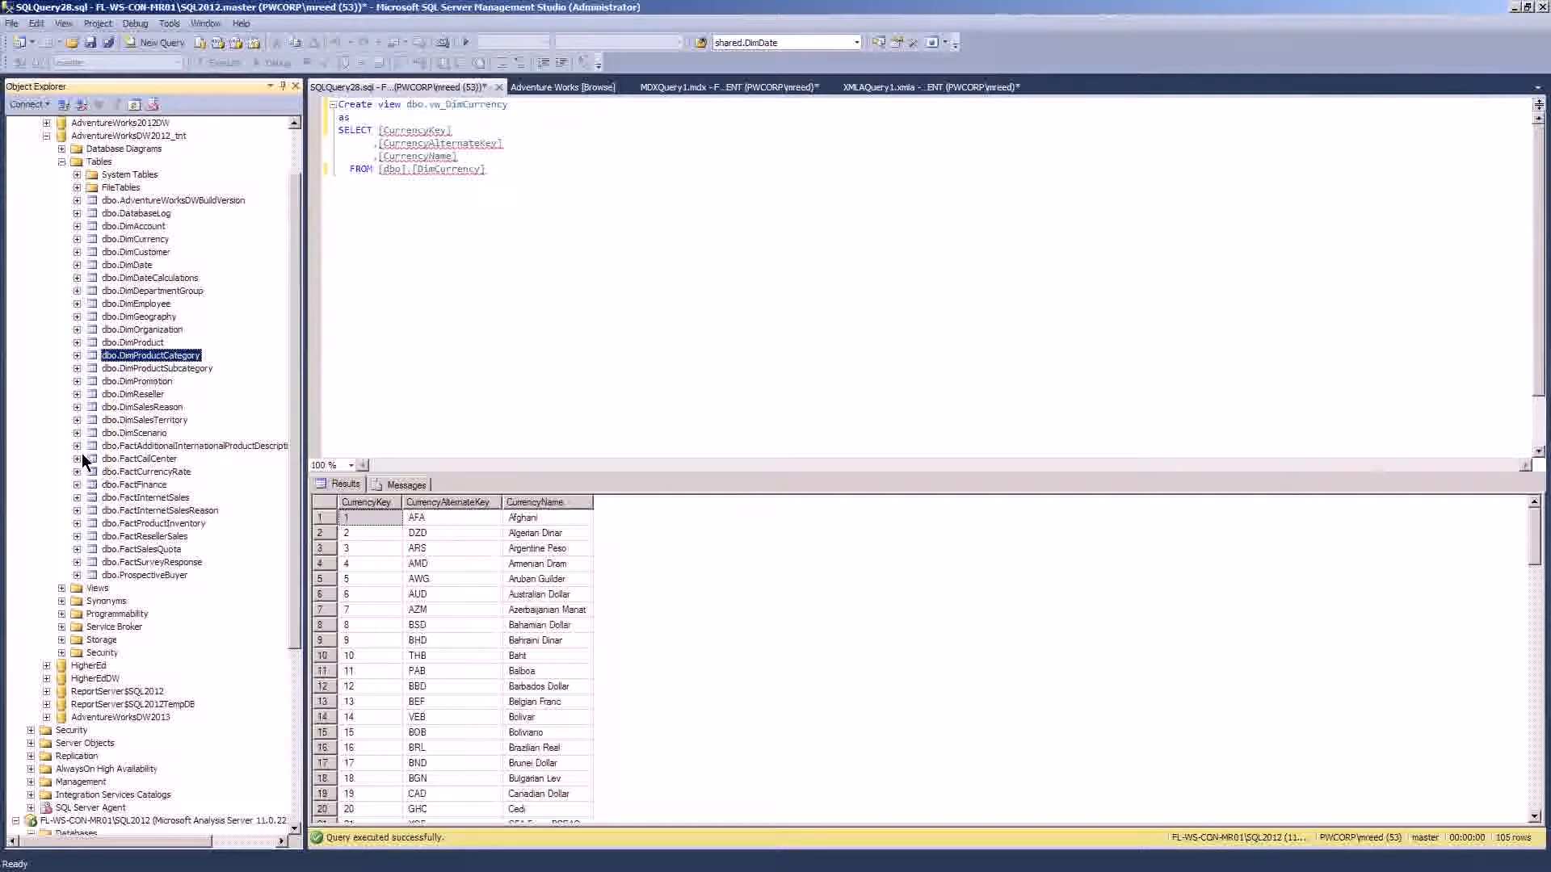
# - Compare the columns of dbo.FactInternetSales with those of dbo.DimProduct, and collapse both tables
pyautogui.click(76, 498)
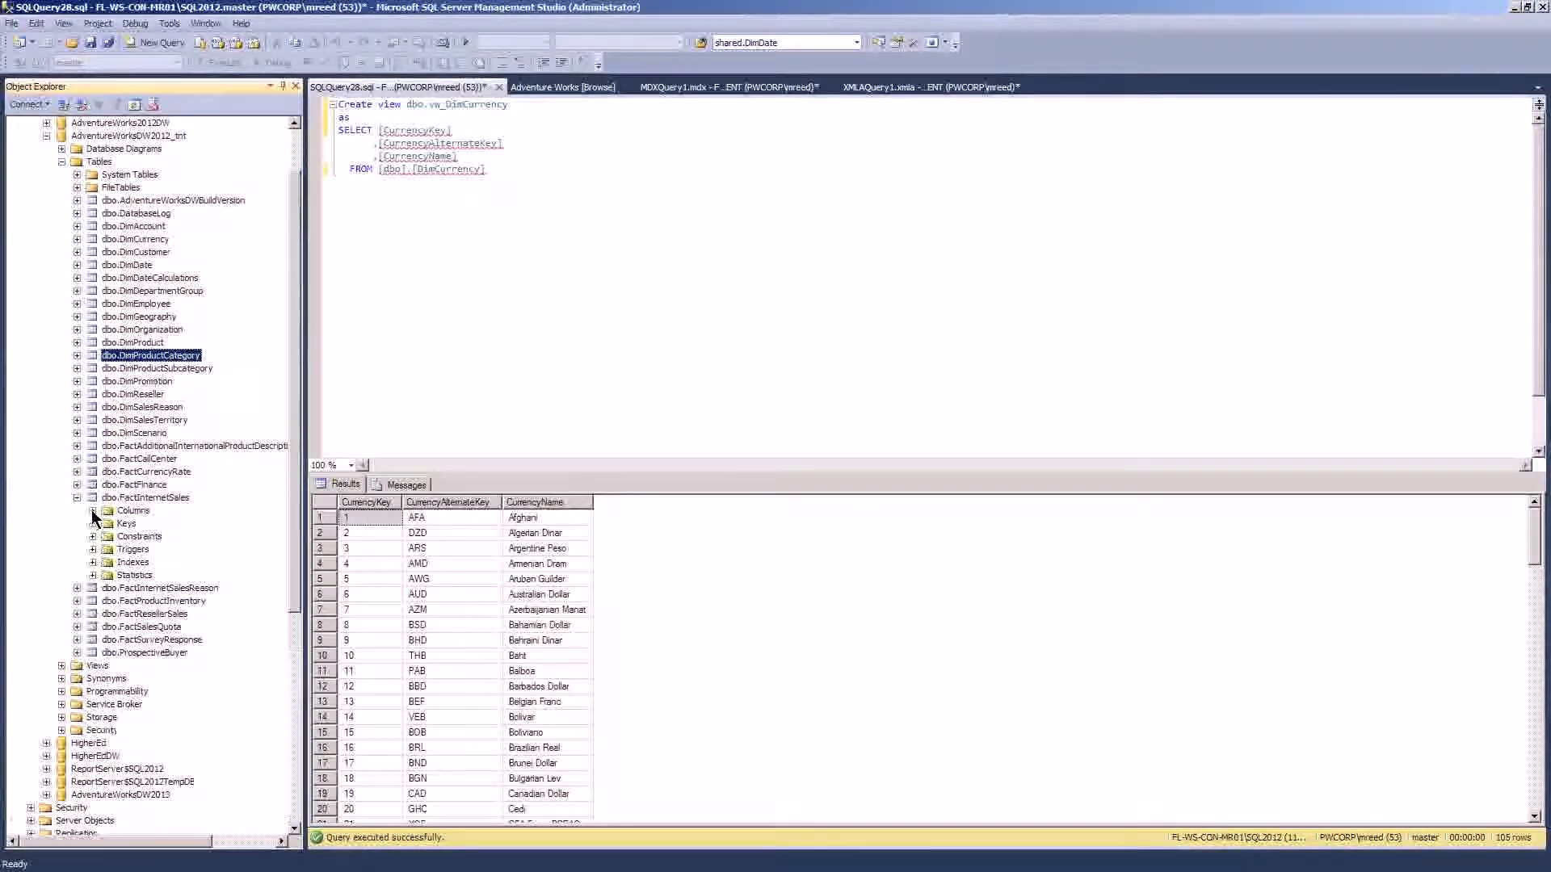
pyautogui.click(92, 511)
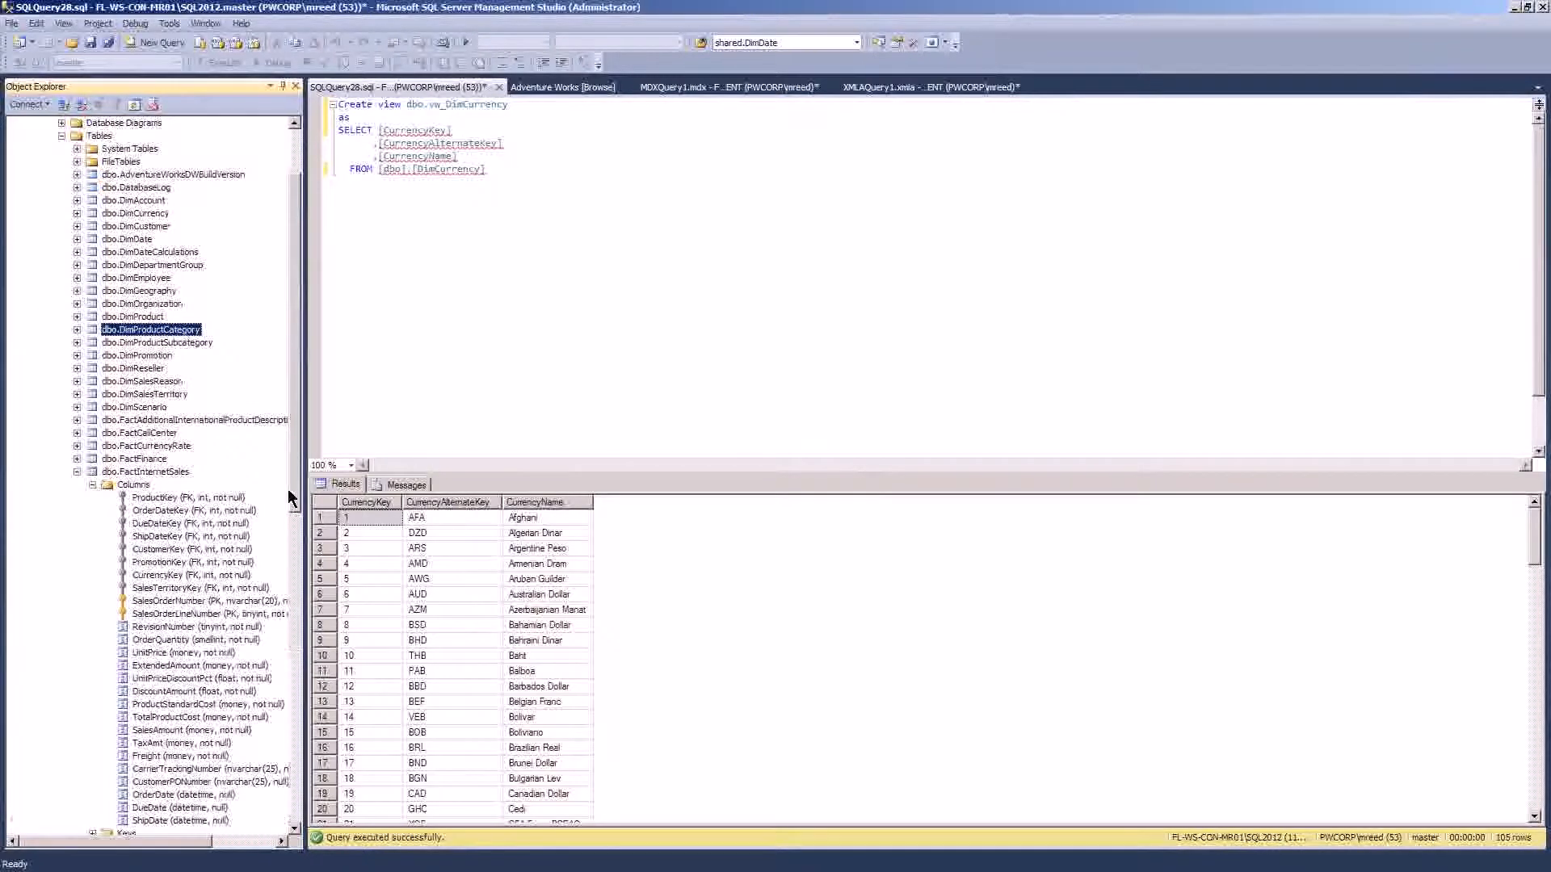
pyautogui.moveTo(297, 484); pyautogui.dragTo(299, 529)
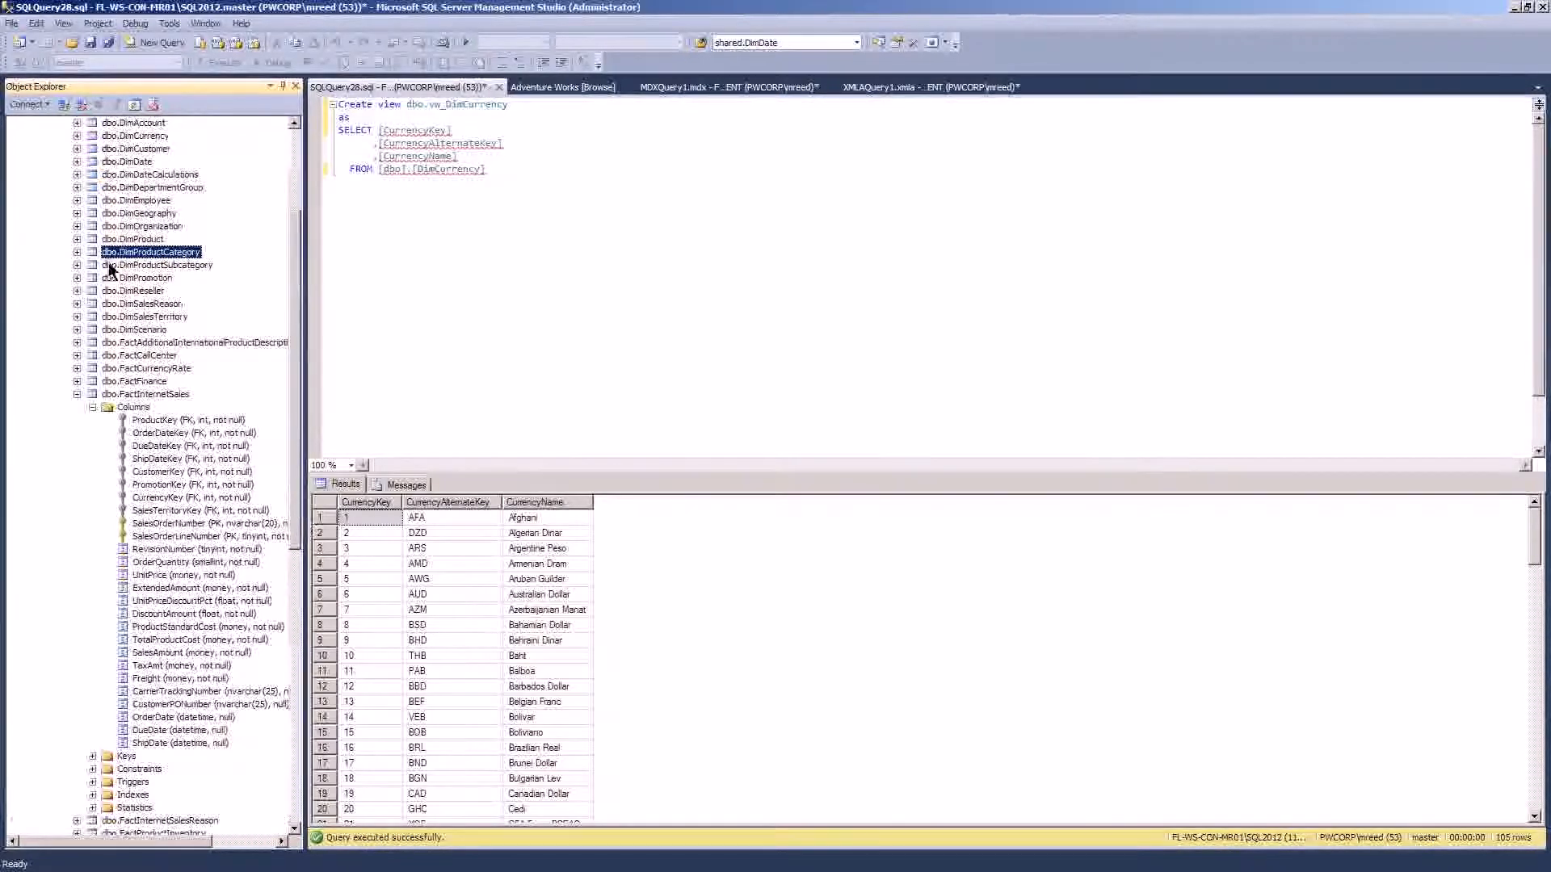
pyautogui.click(76, 240)
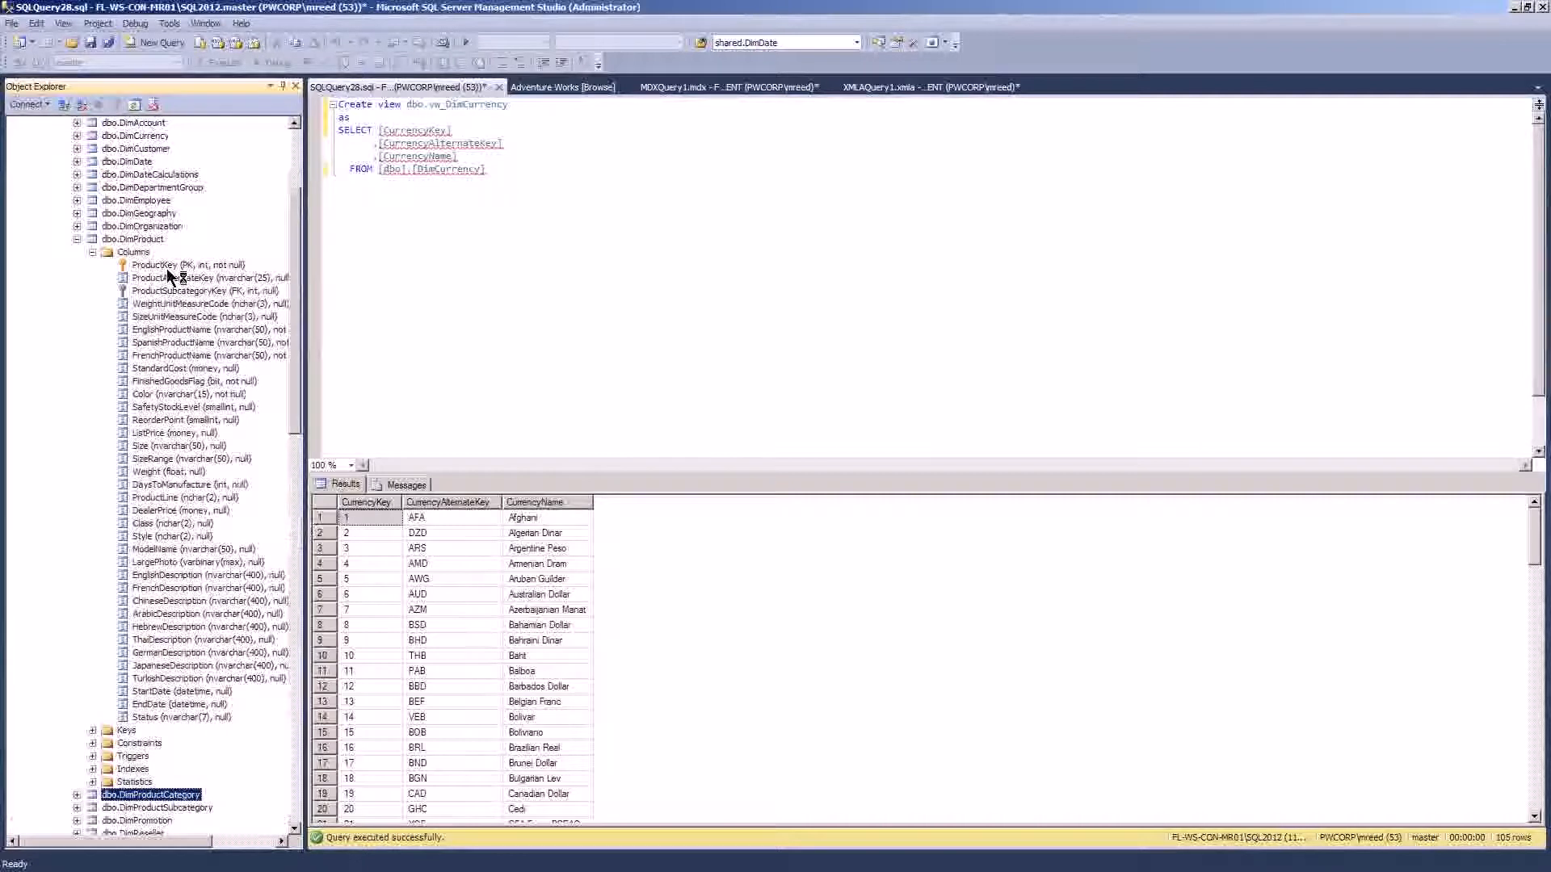
pyautogui.click(78, 239)
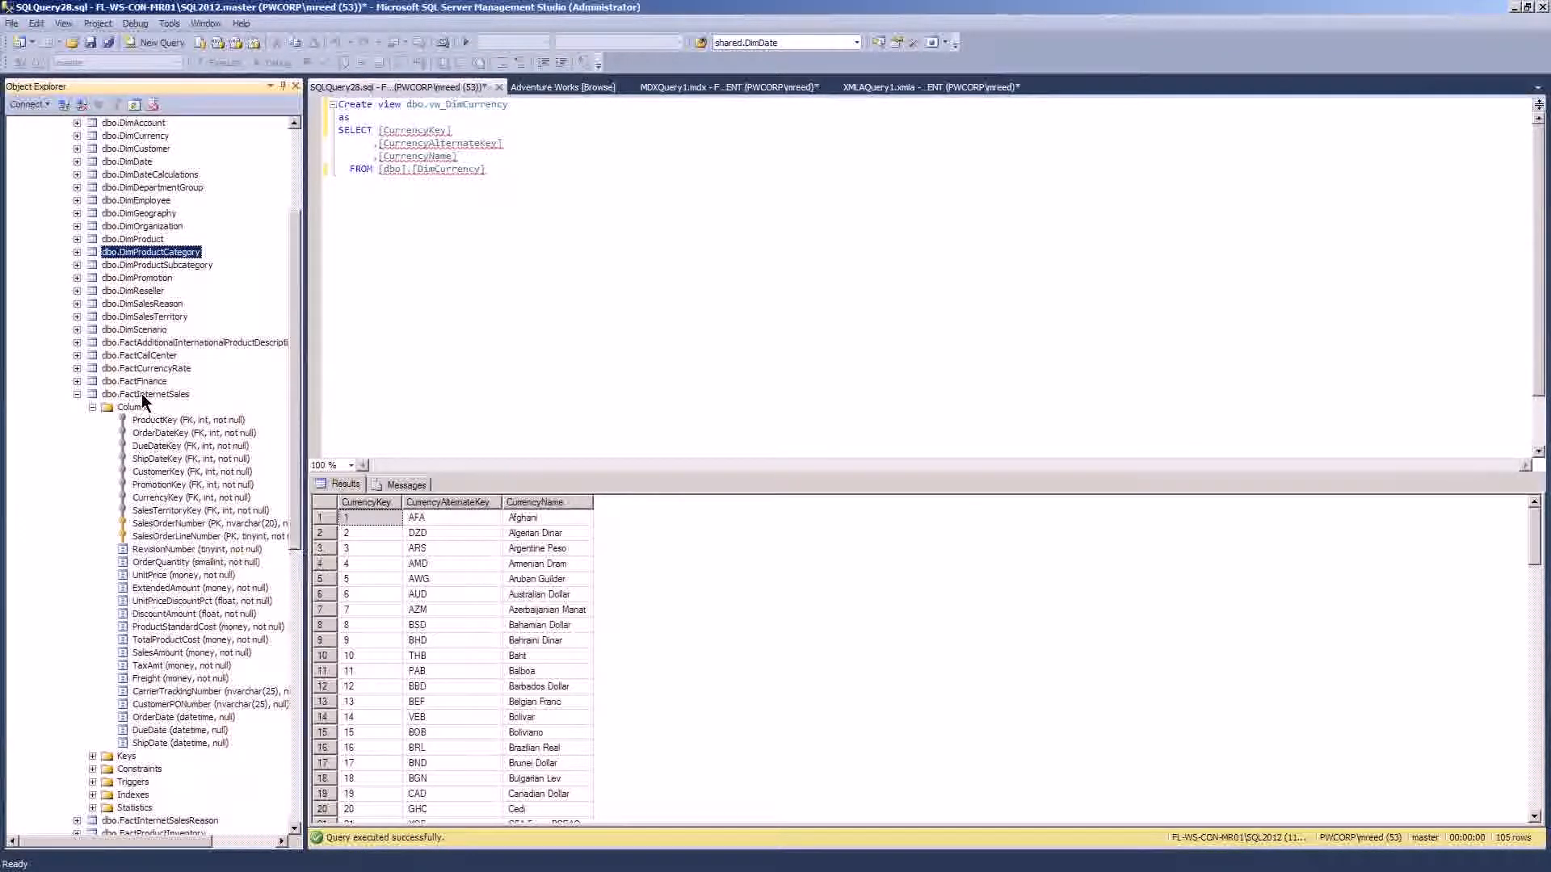
pyautogui.click(80, 393)
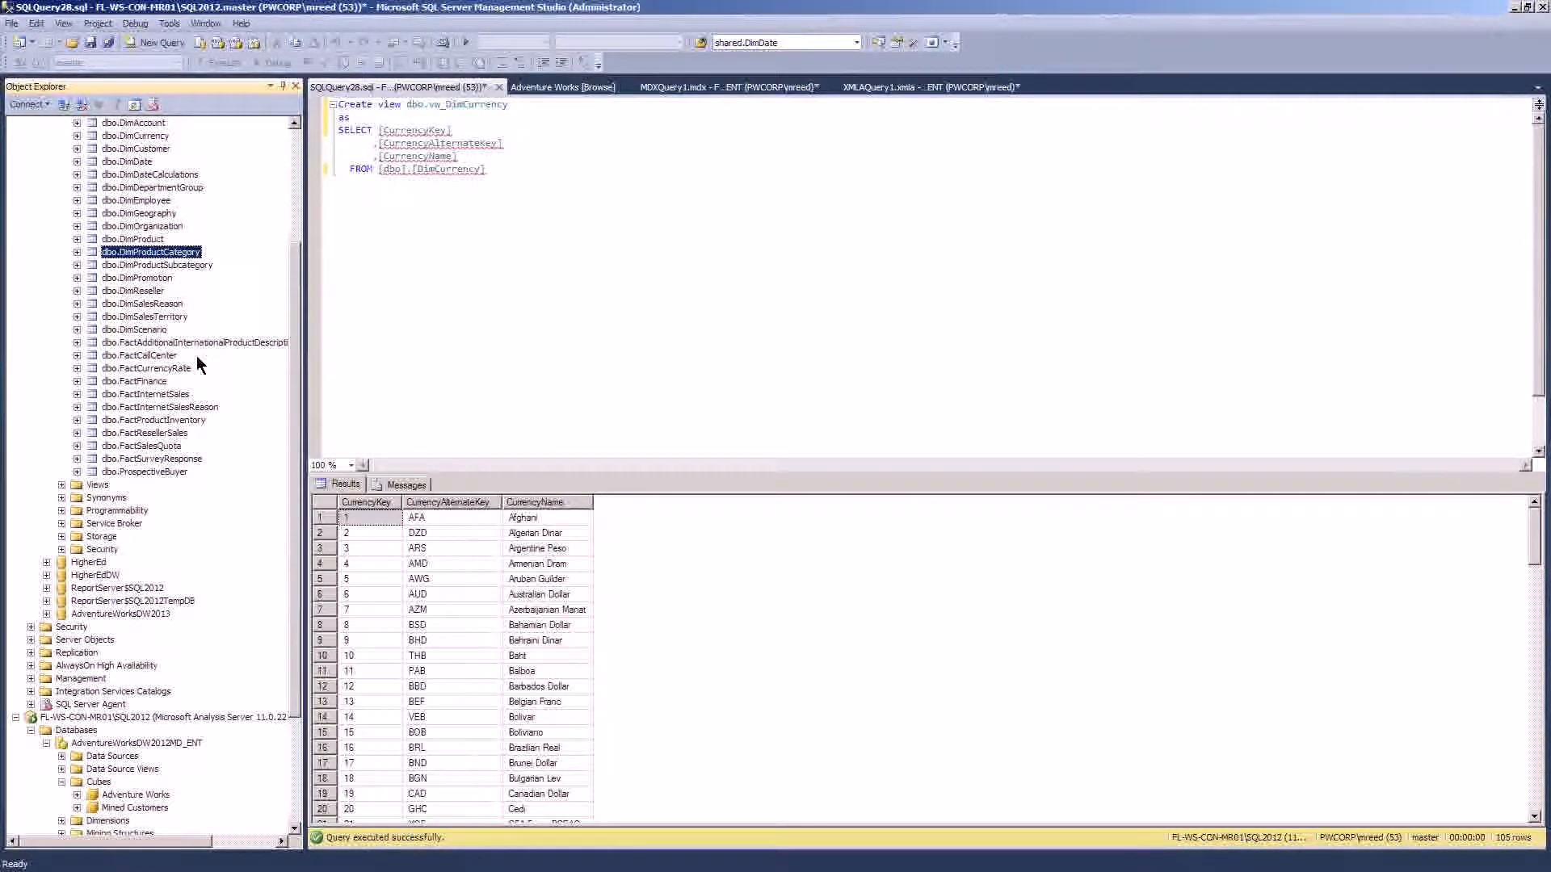
# - Script the dbo.vw_Customer view as CREATE to a new query editor window, connecting to the database engine with Windows Authentication
pyautogui.click(62, 485)
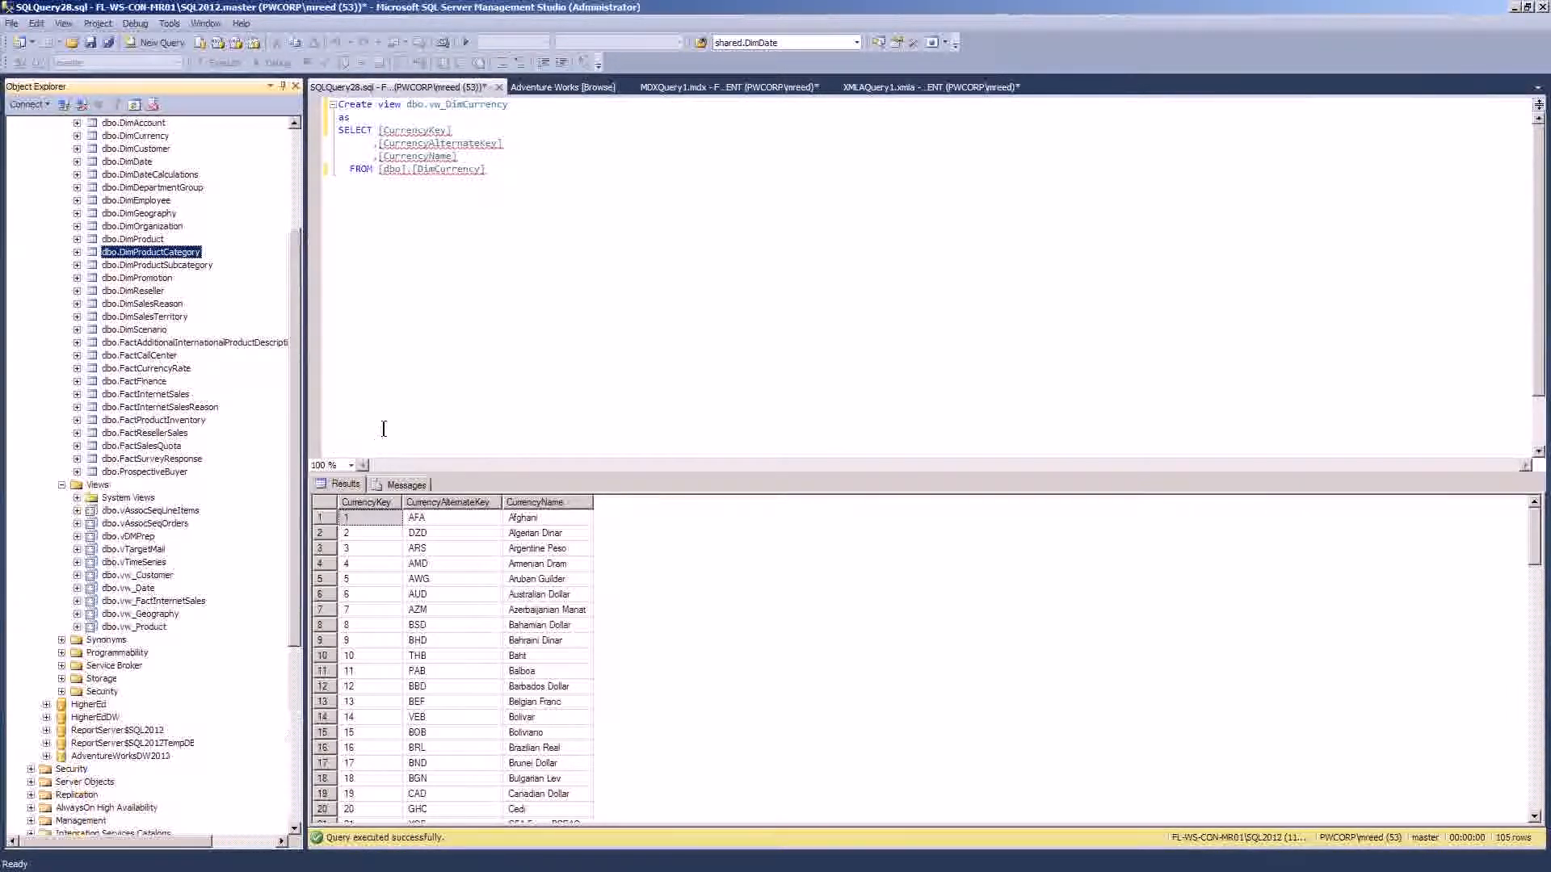
pyautogui.click(145, 575)
pyautogui.rightClick(146, 578)
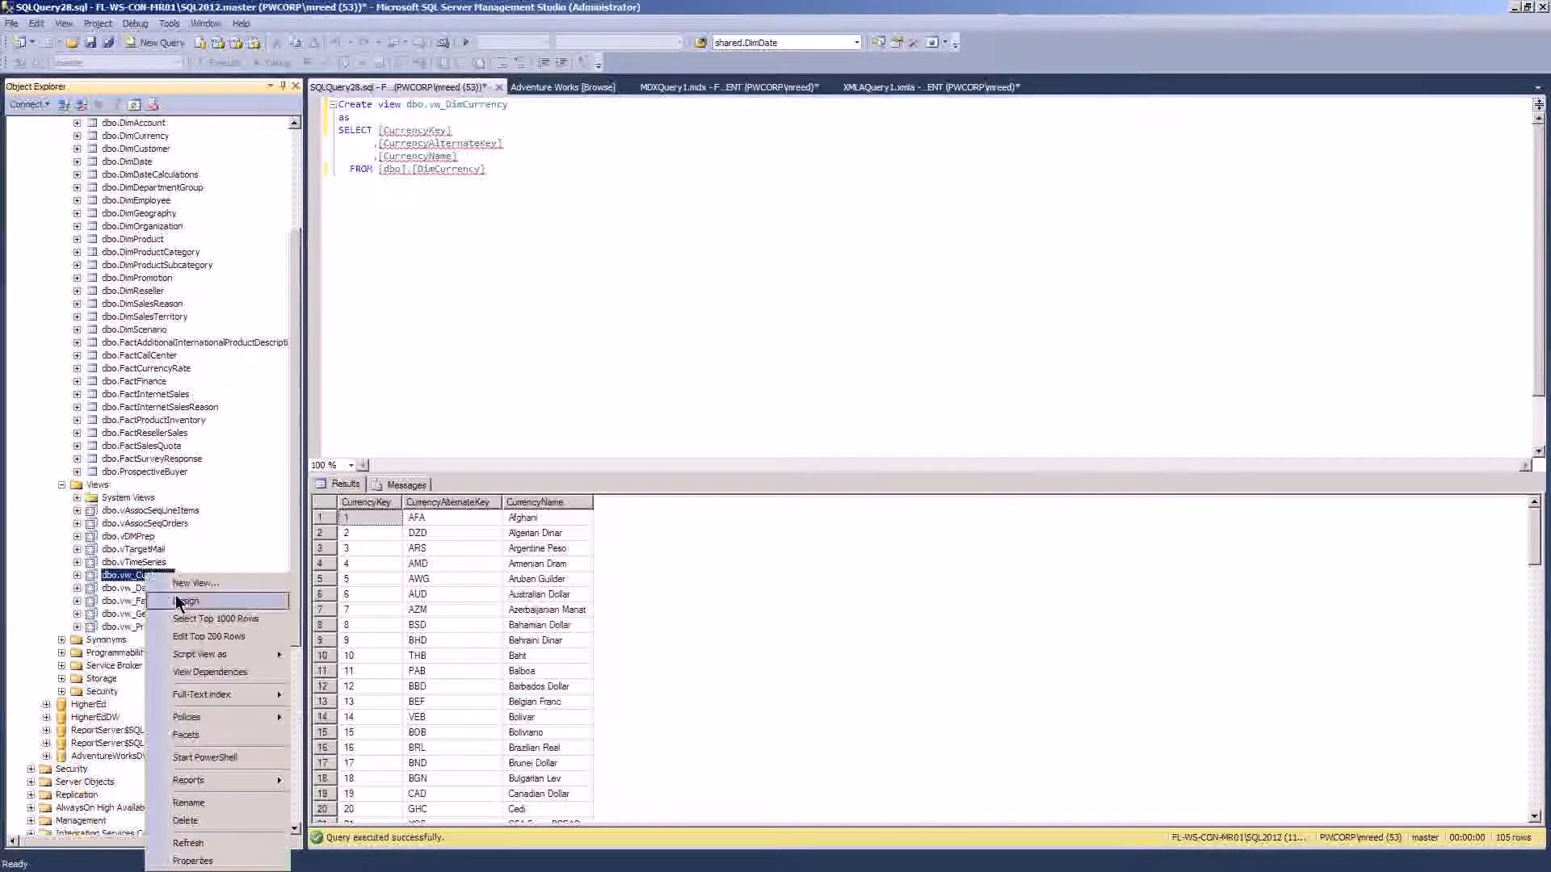
pyautogui.moveTo(206, 651)
pyautogui.moveTo(356, 657)
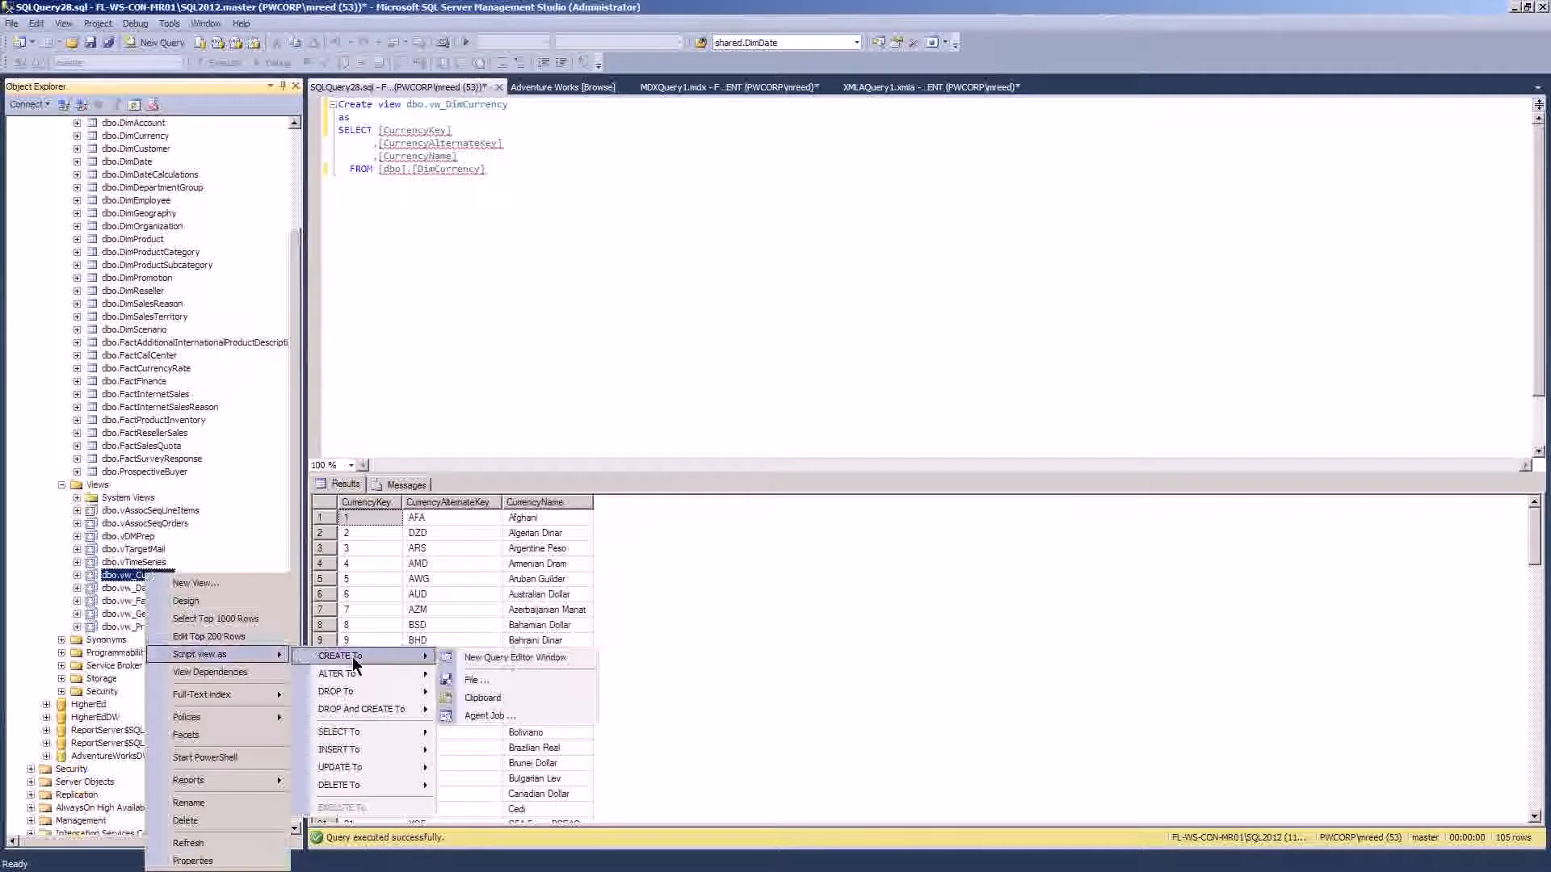
pyautogui.click(494, 656)
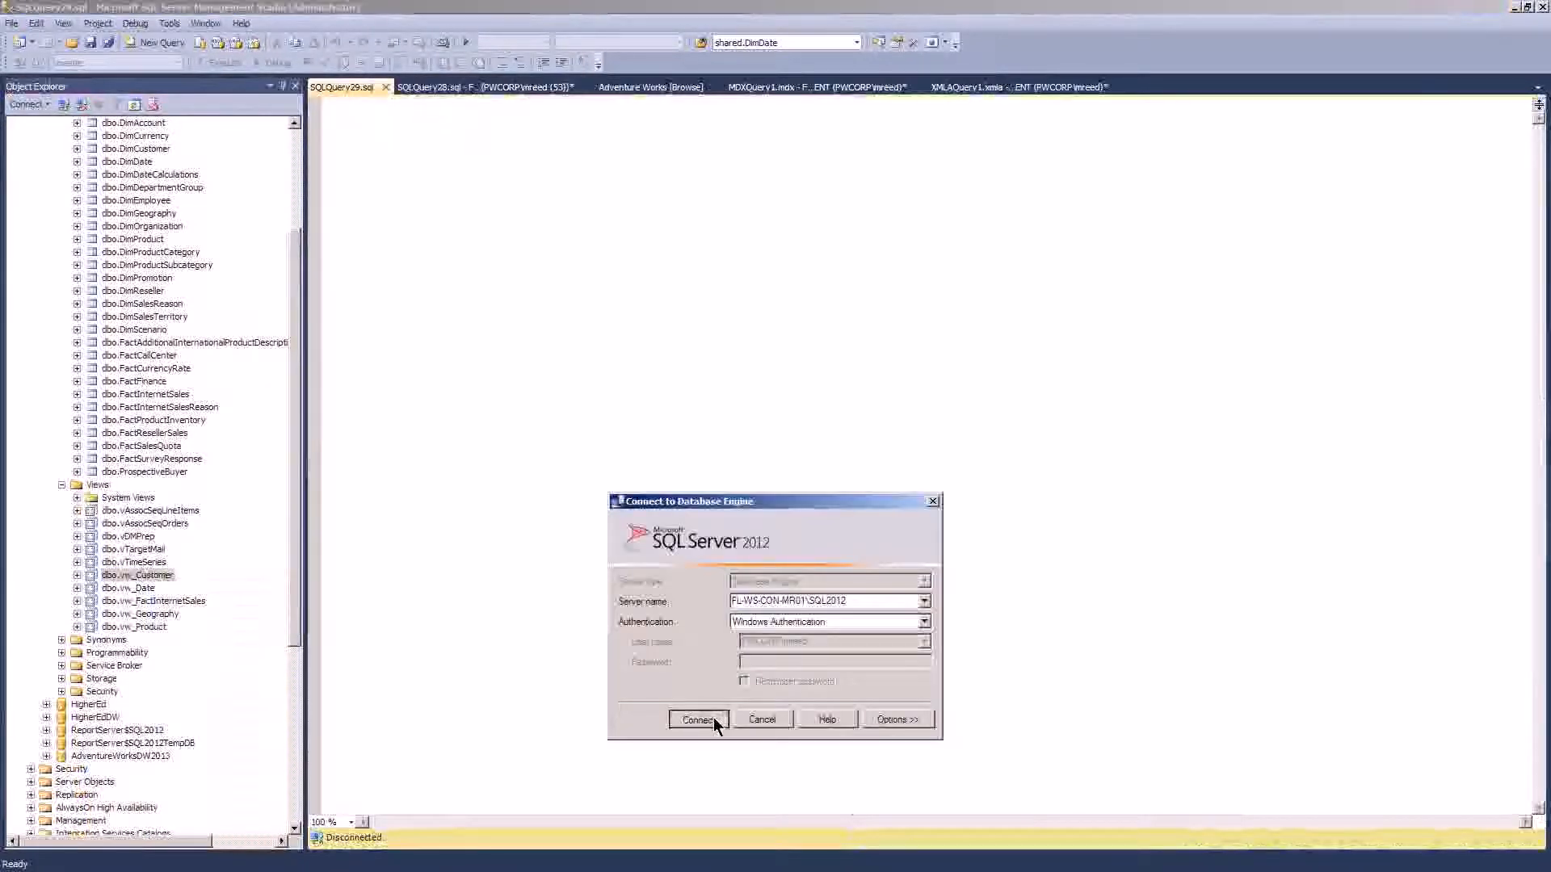
pyautogui.click(714, 721)
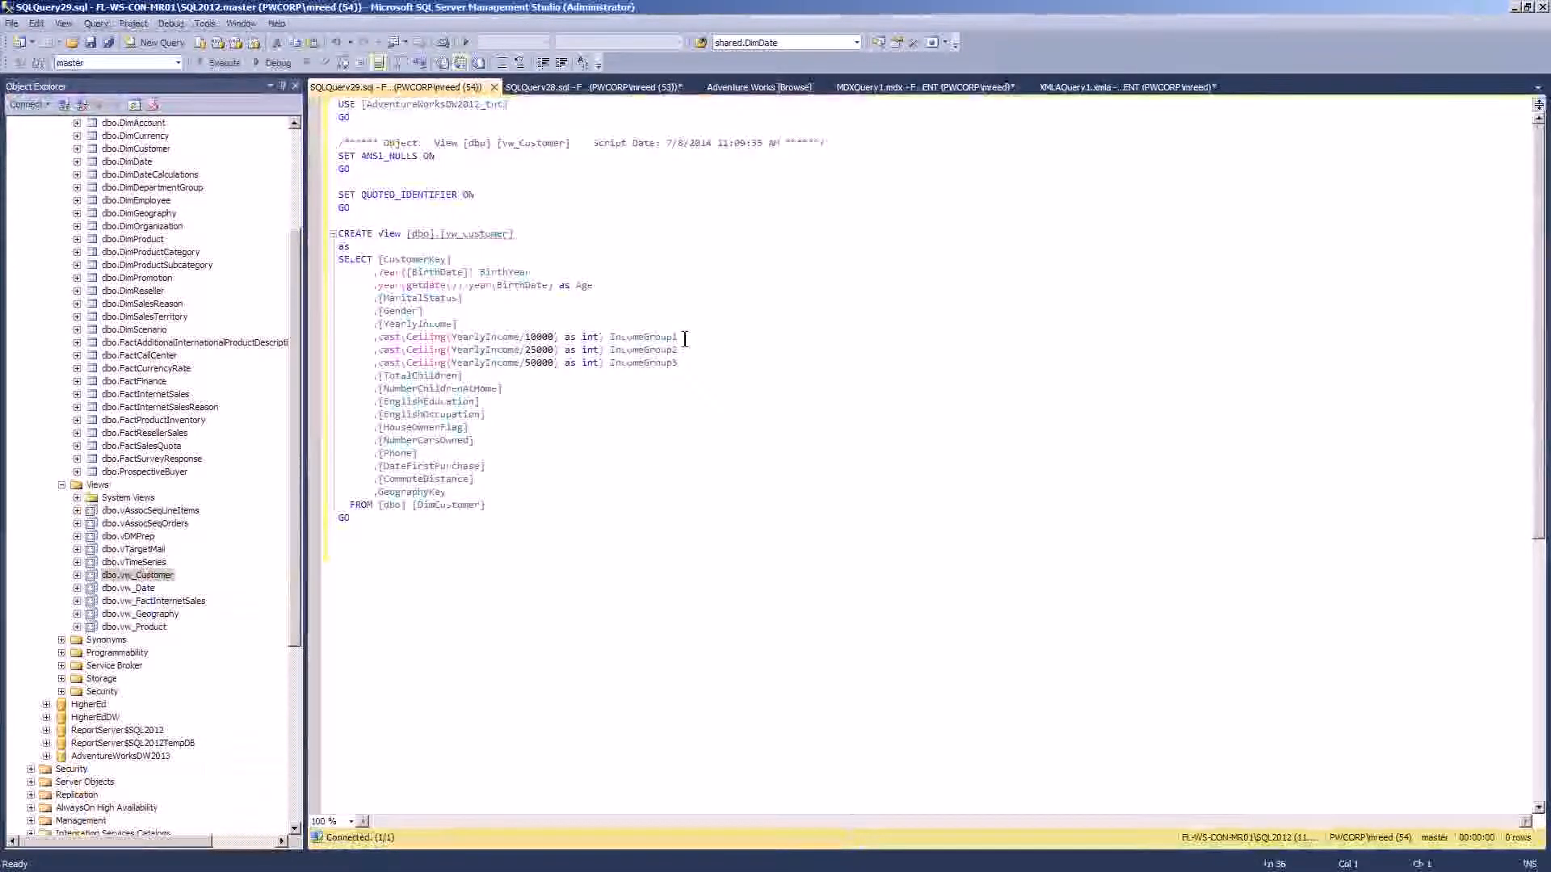
# - Examine the IncomeGroup1, IncomeGroup2 and IncomeGroup3 expressions and their 10000, 25000 and 50000 divisors in the vw_Customer script
pyautogui.moveTo(684, 339); pyautogui.dragTo(683, 365)
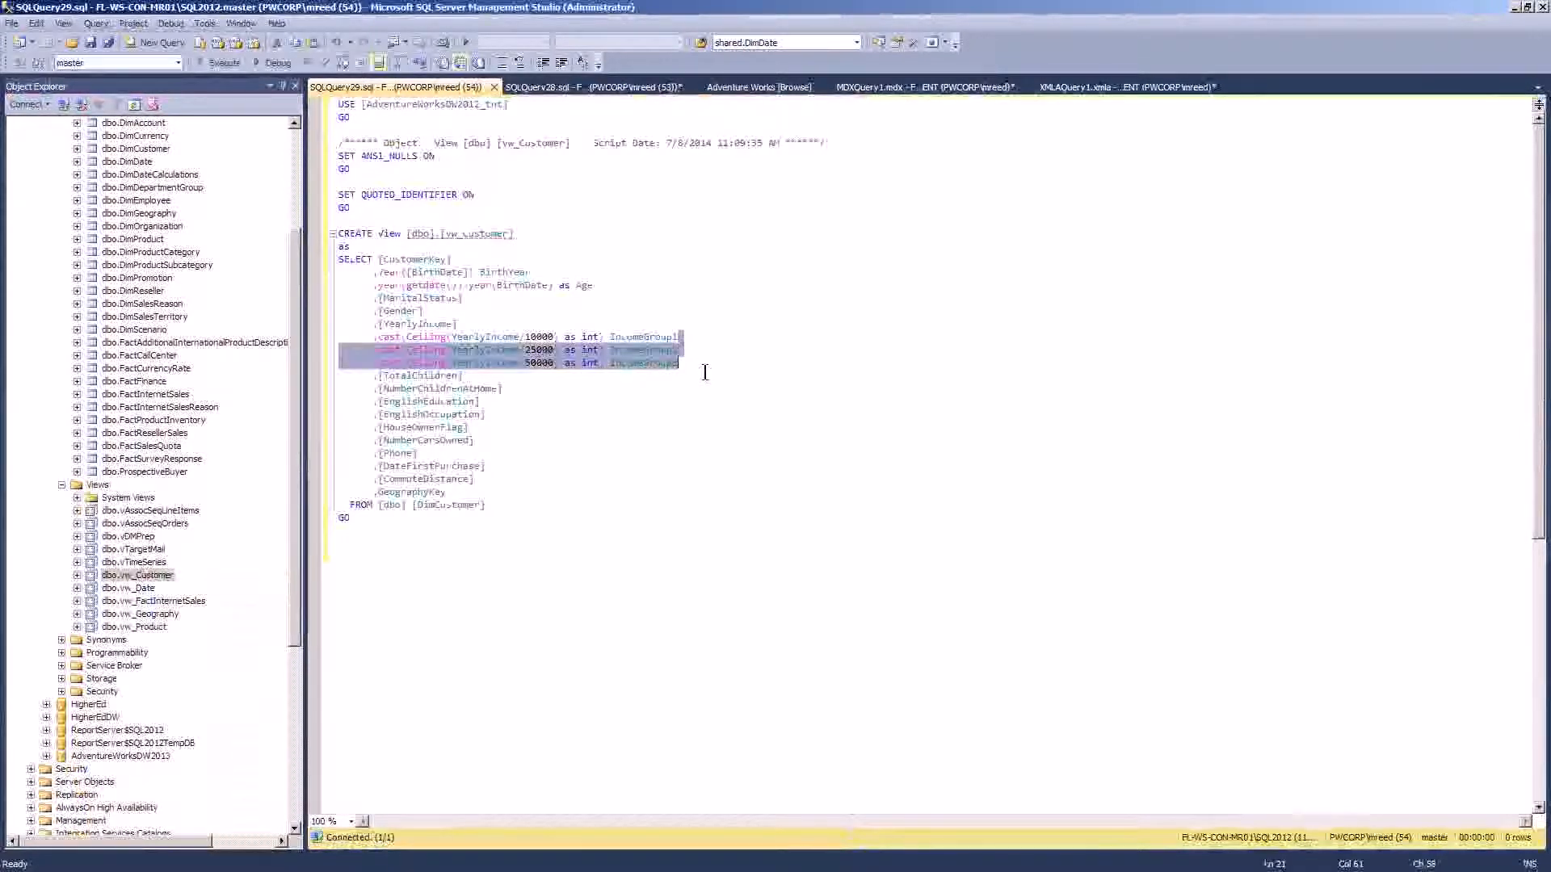
pyautogui.click(704, 371)
pyautogui.click(606, 350)
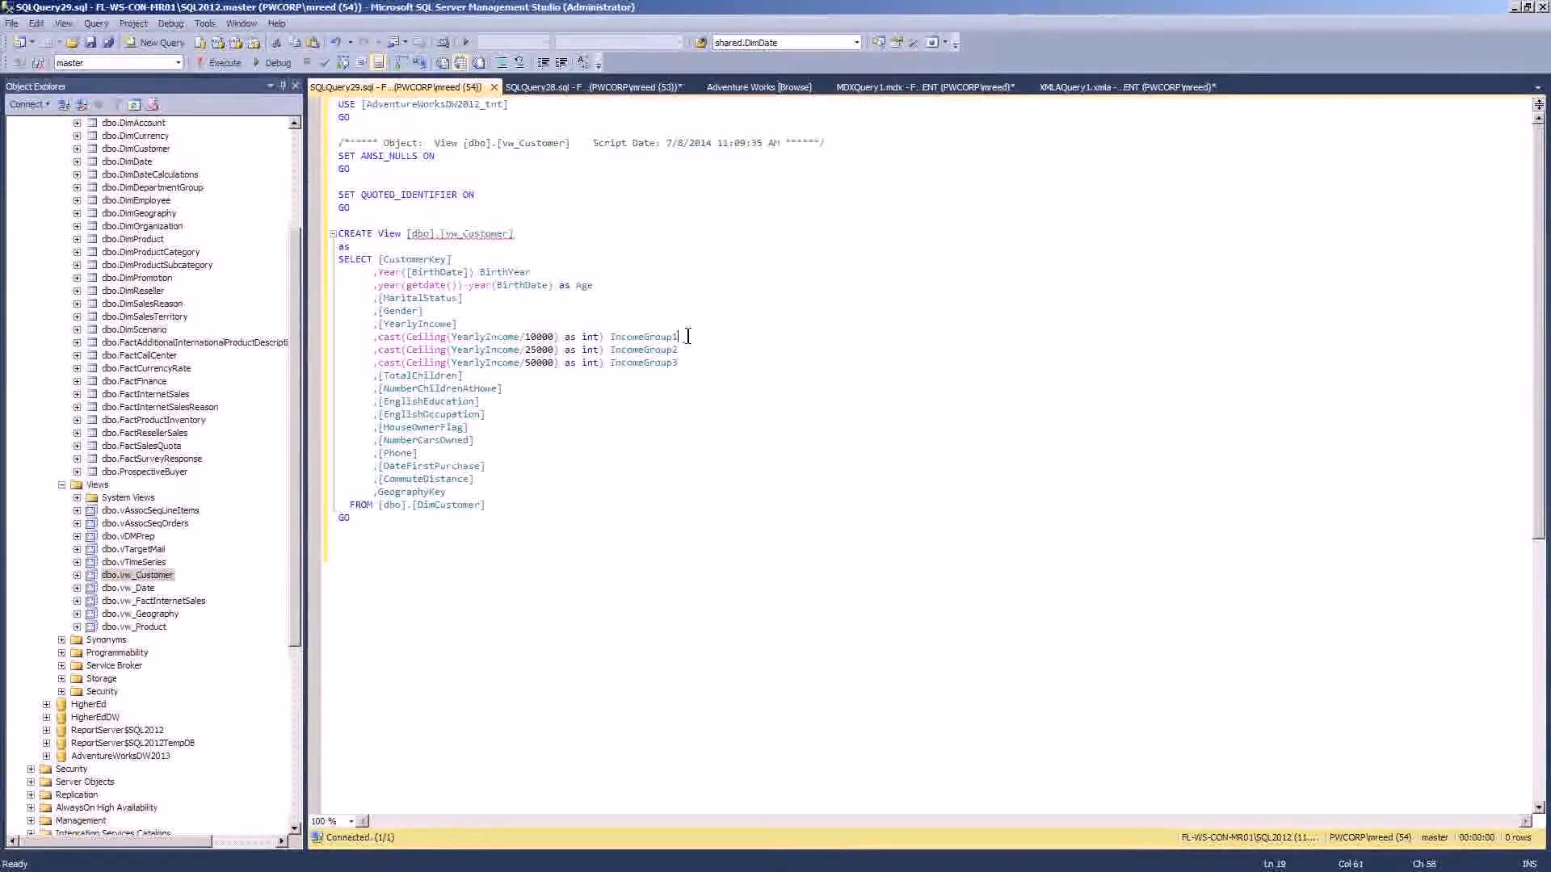
pyautogui.click(681, 364)
pyautogui.click(681, 364)
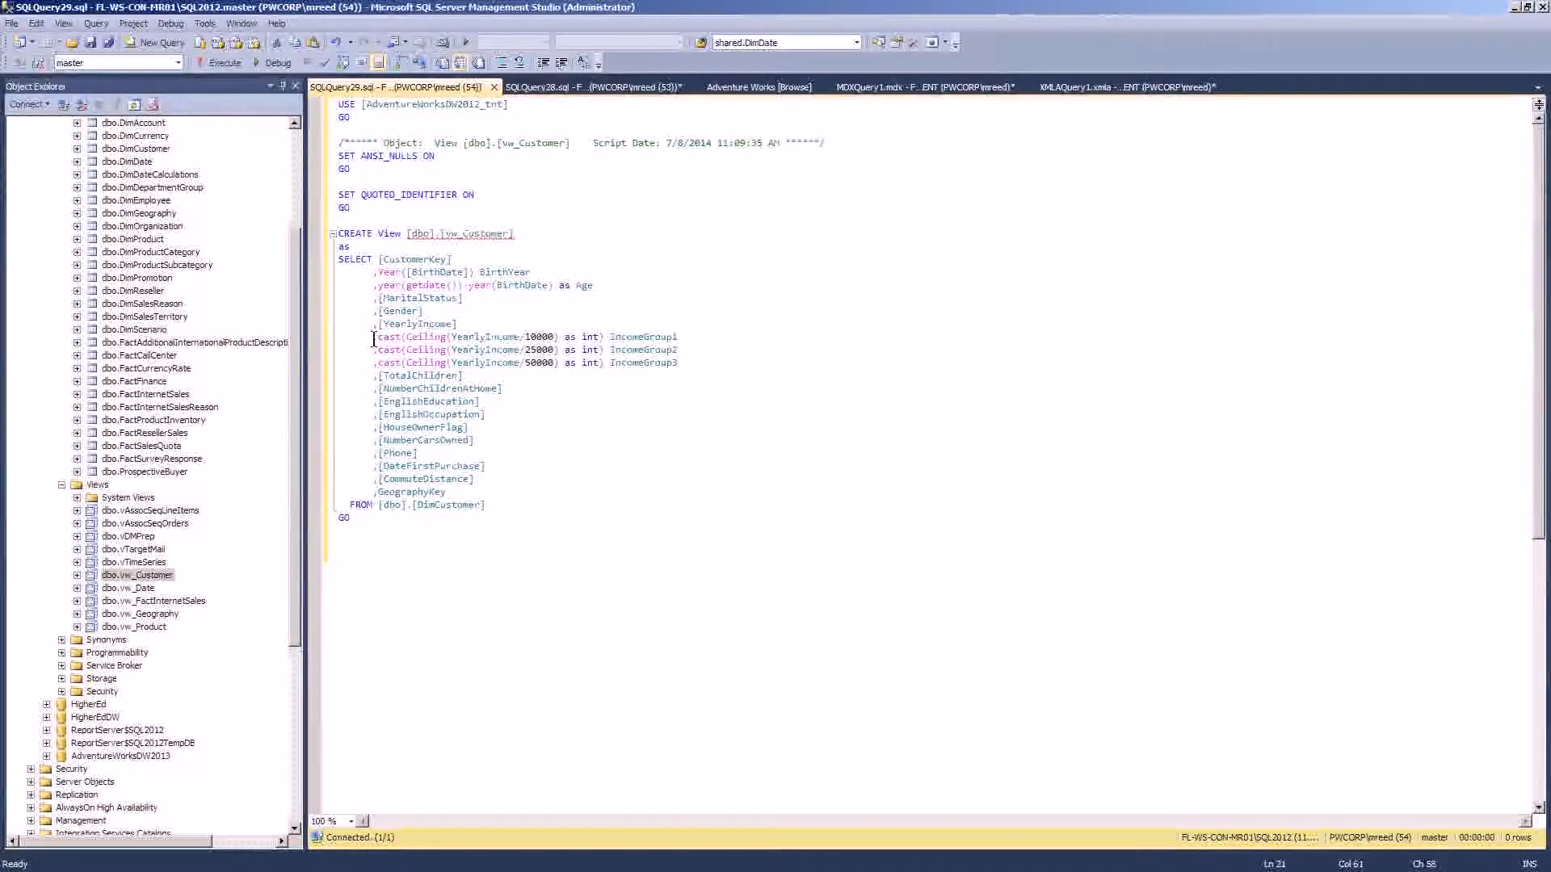
pyautogui.moveTo(372, 337); pyautogui.dragTo(684, 362)
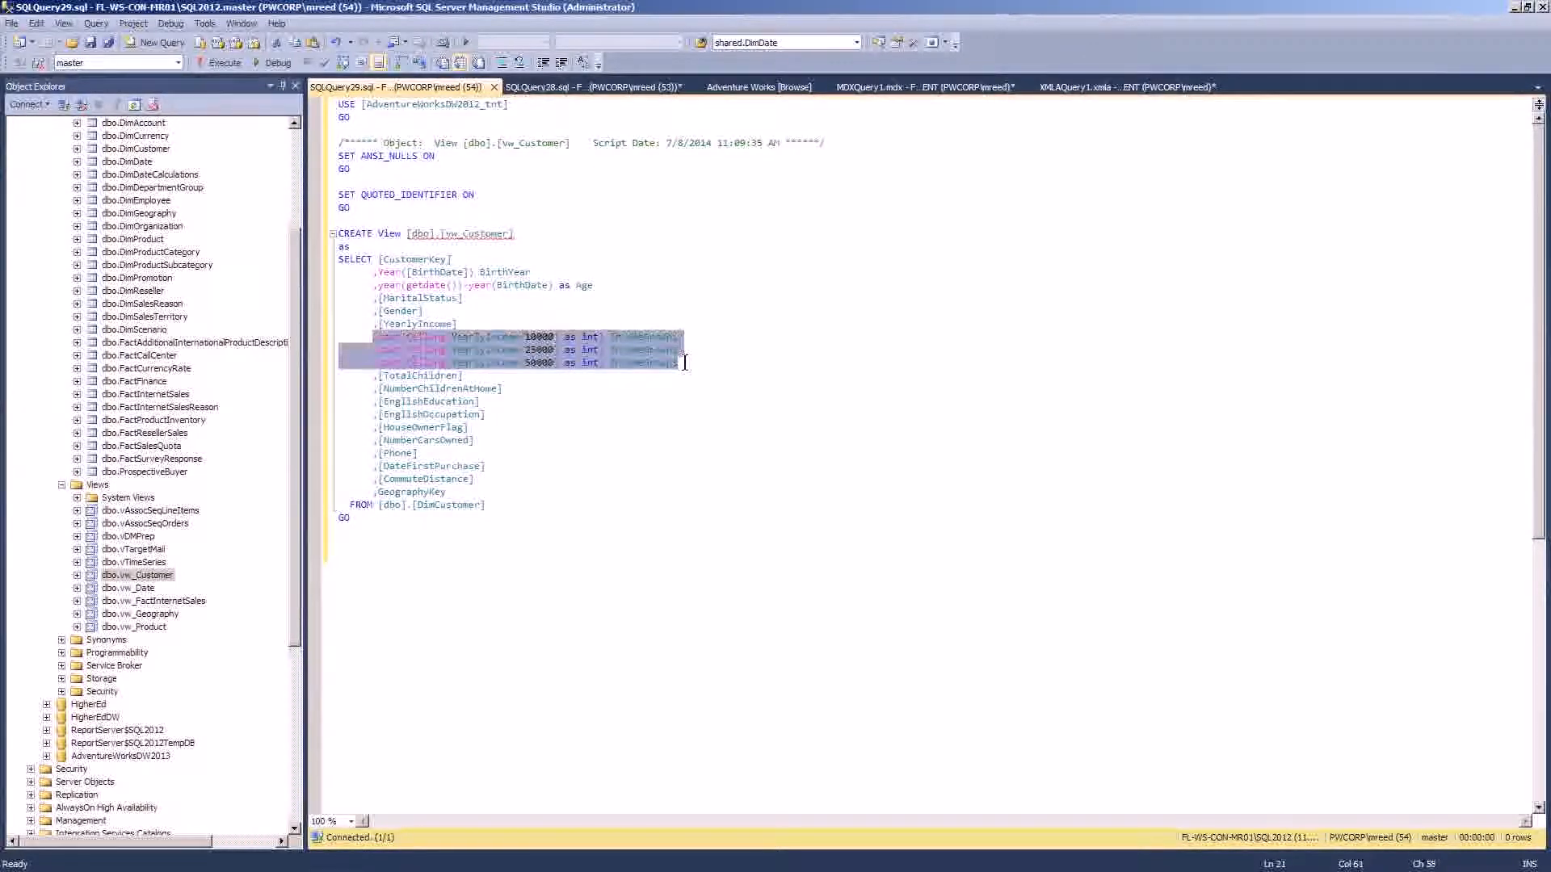
pyautogui.click(690, 365)
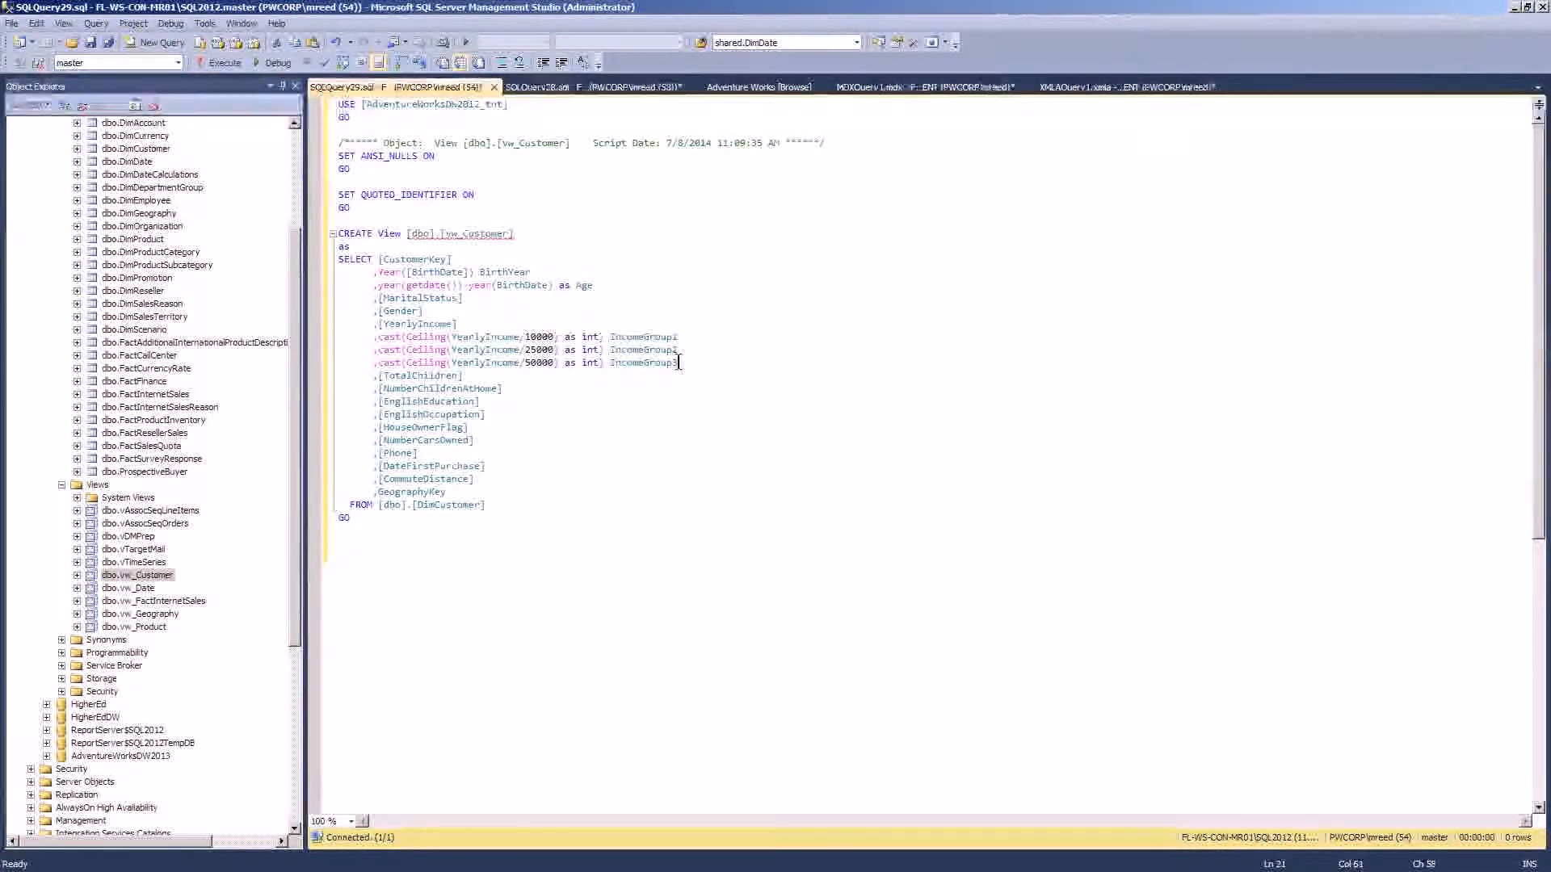
pyautogui.moveTo(611, 338); pyautogui.dragTo(686, 363)
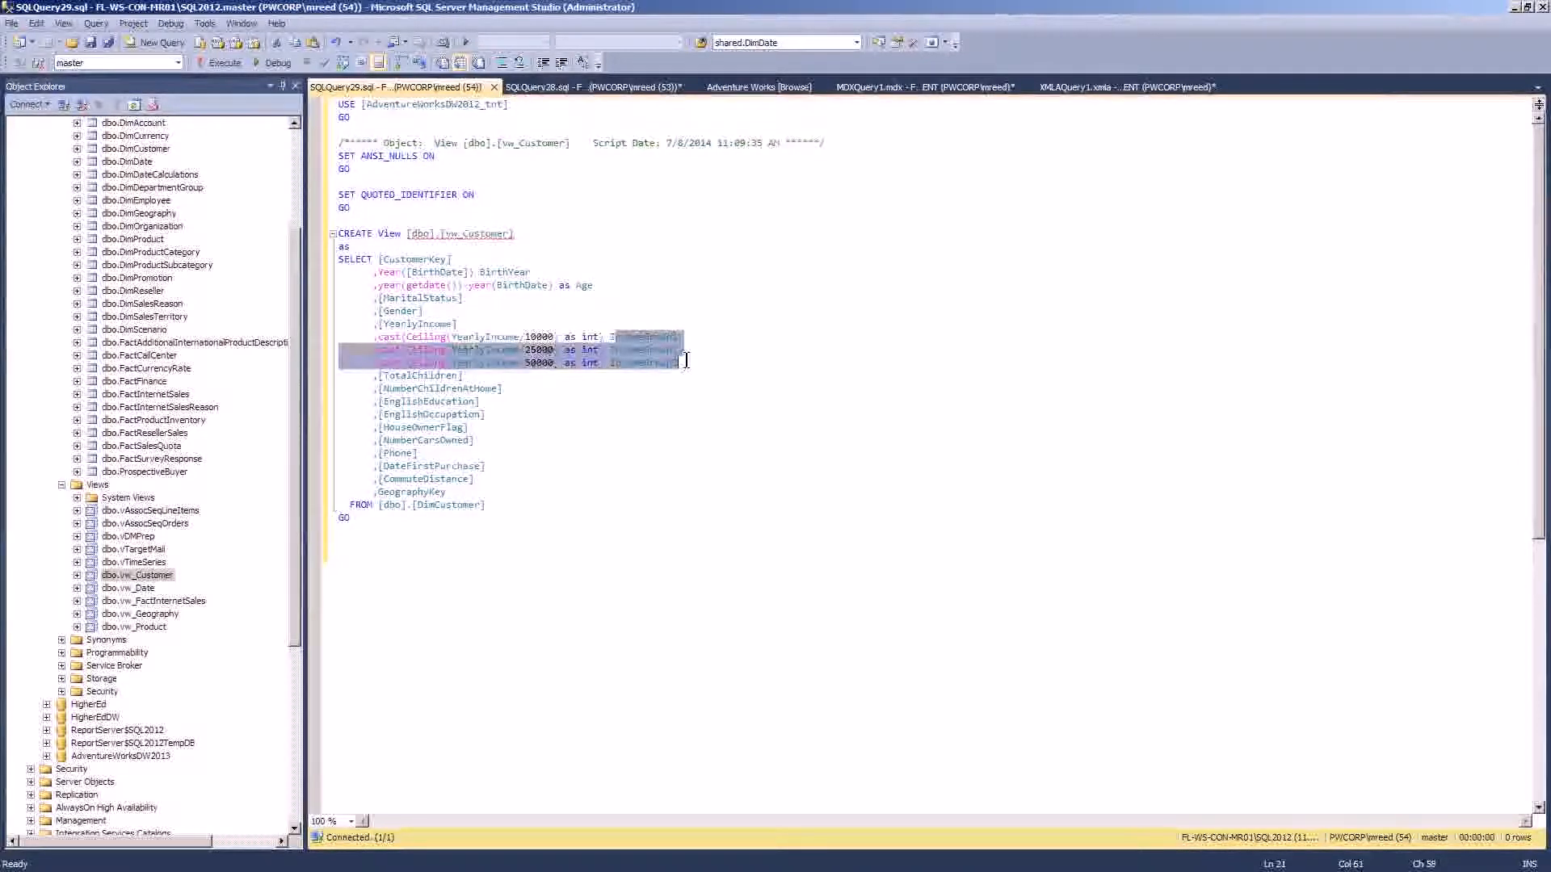
pyautogui.click(683, 365)
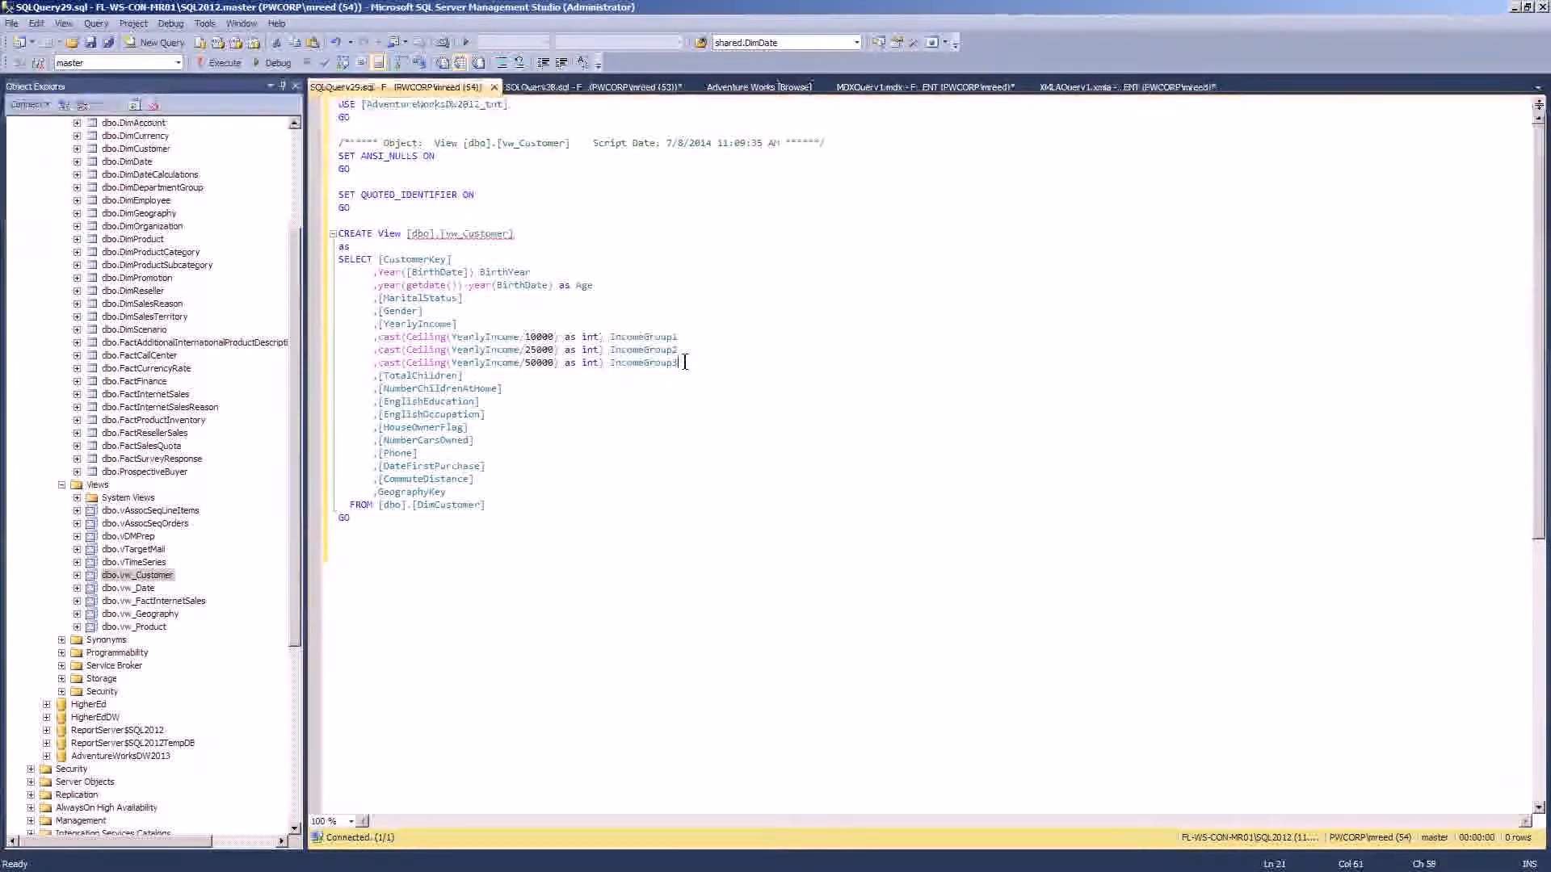
pyautogui.moveTo(555, 337); pyautogui.dragTo(524, 362)
pyautogui.click(551, 362)
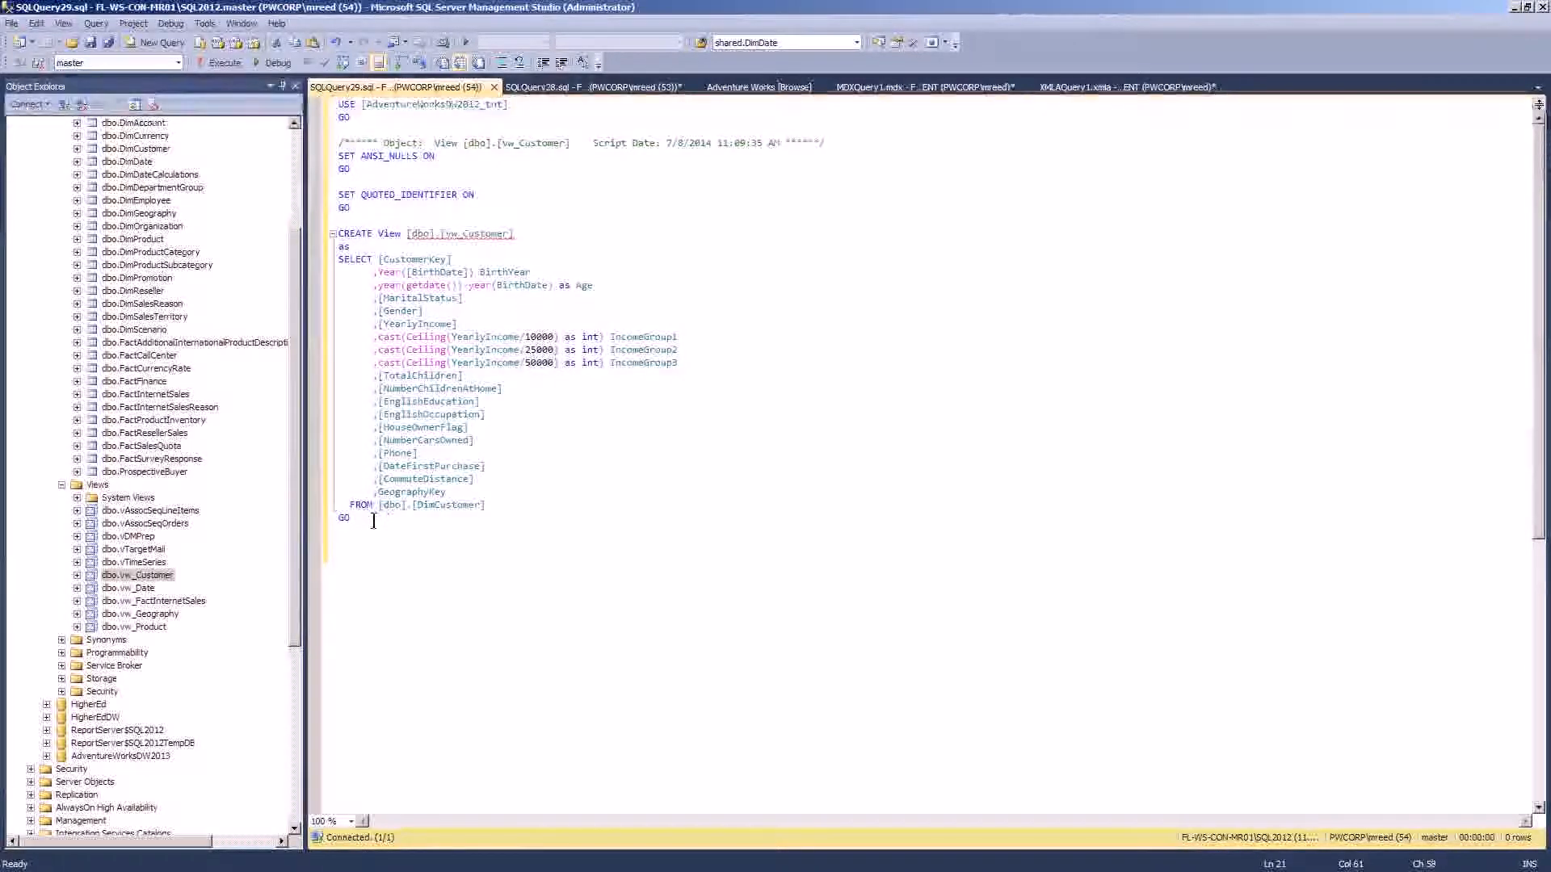
# - Script the dbo.vw_Date view as CREATE to a new query editor window, review its columns, and close the script
pyautogui.rightClick(133, 589)
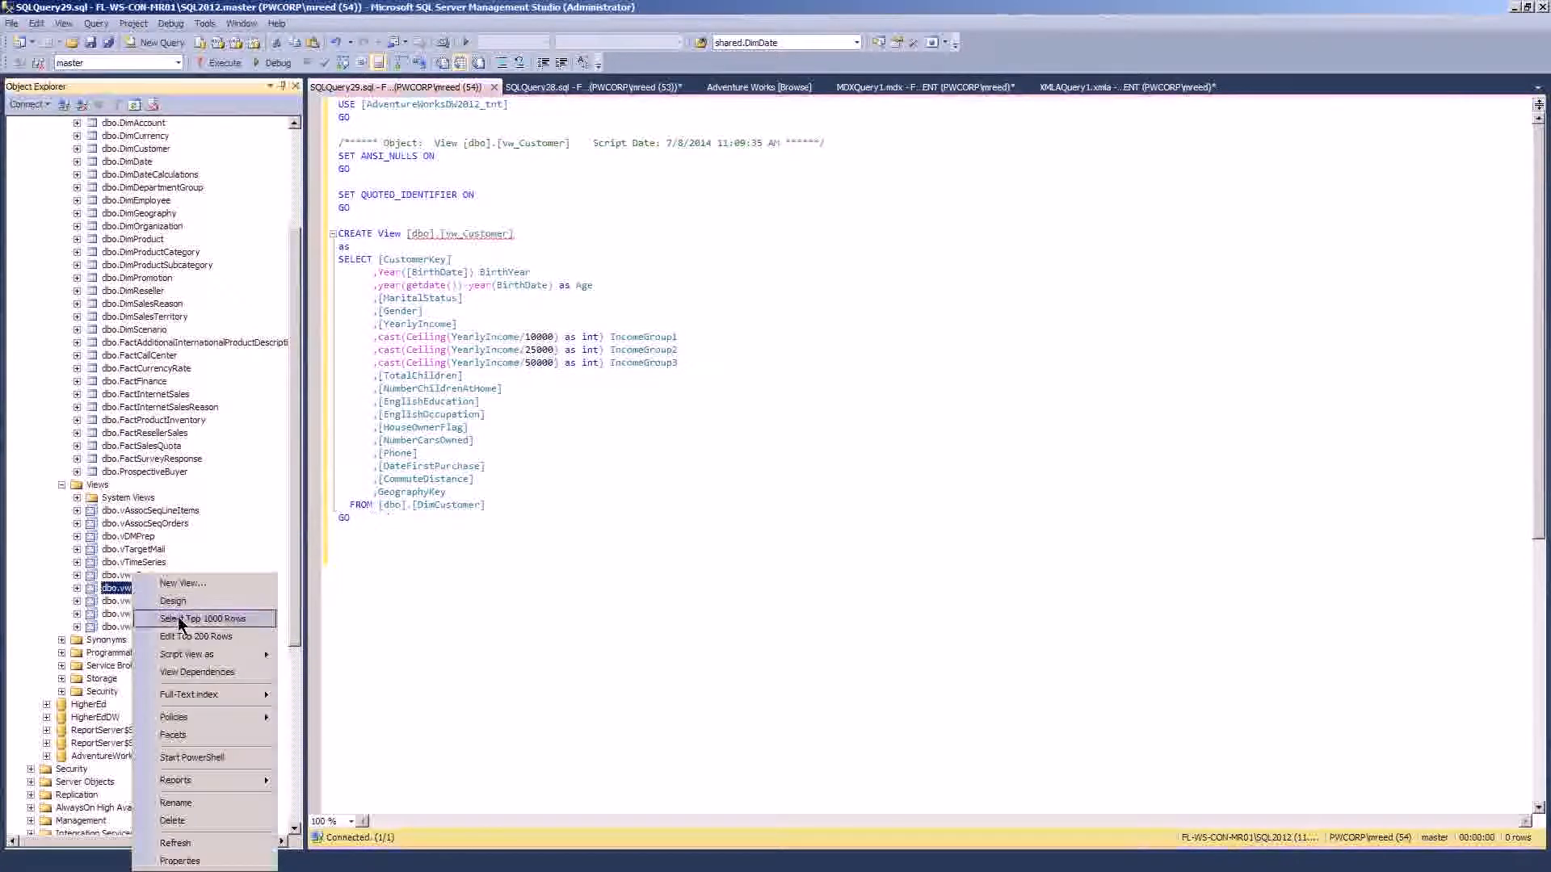
pyautogui.moveTo(181, 652)
pyautogui.moveTo(323, 655)
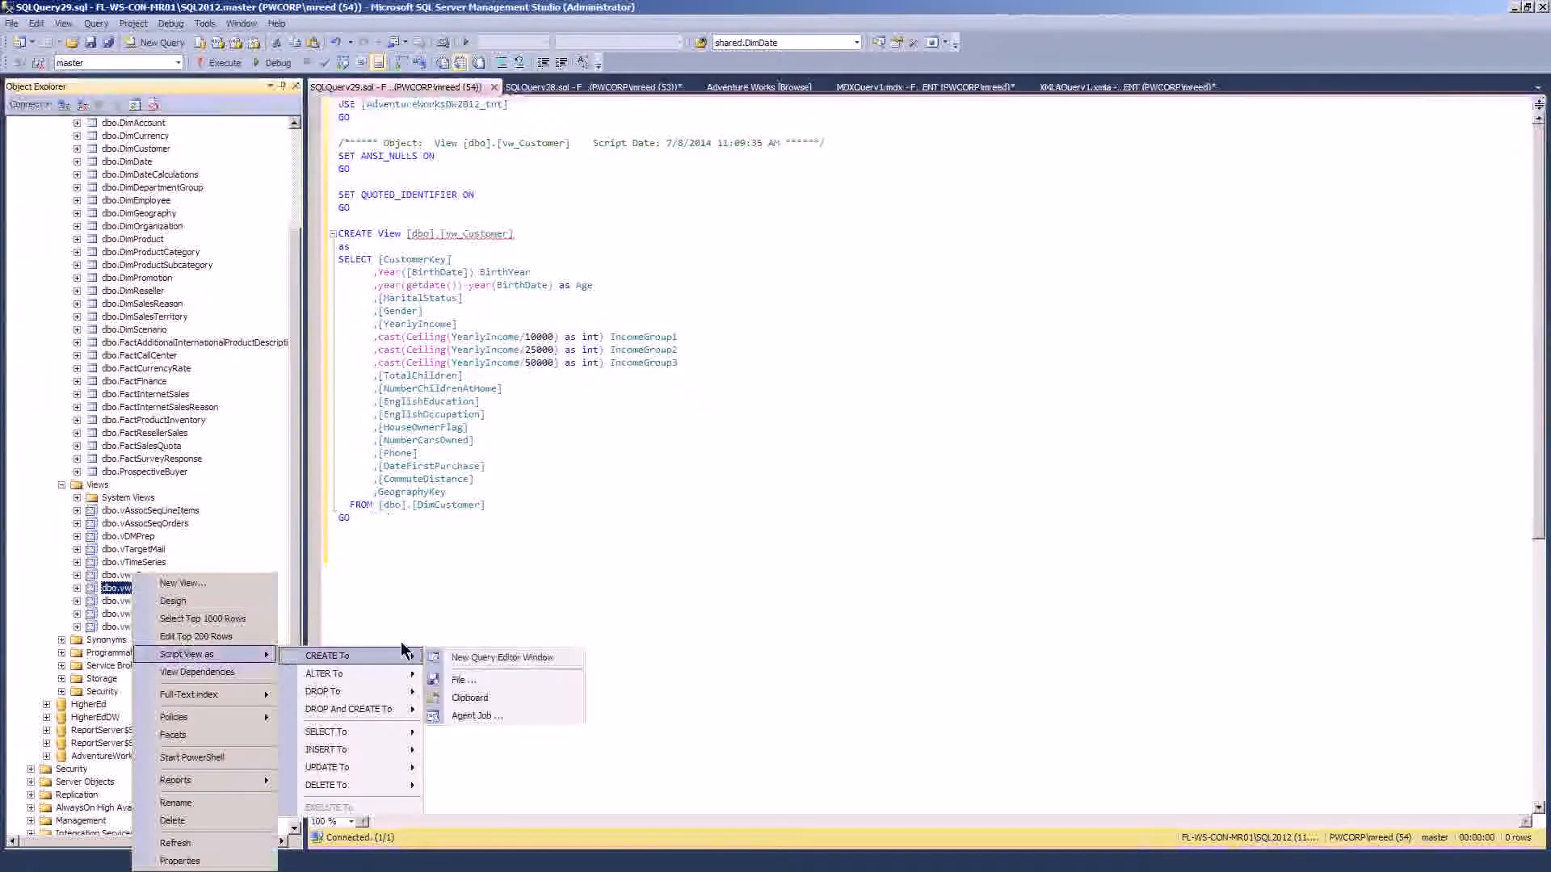
pyautogui.click(483, 659)
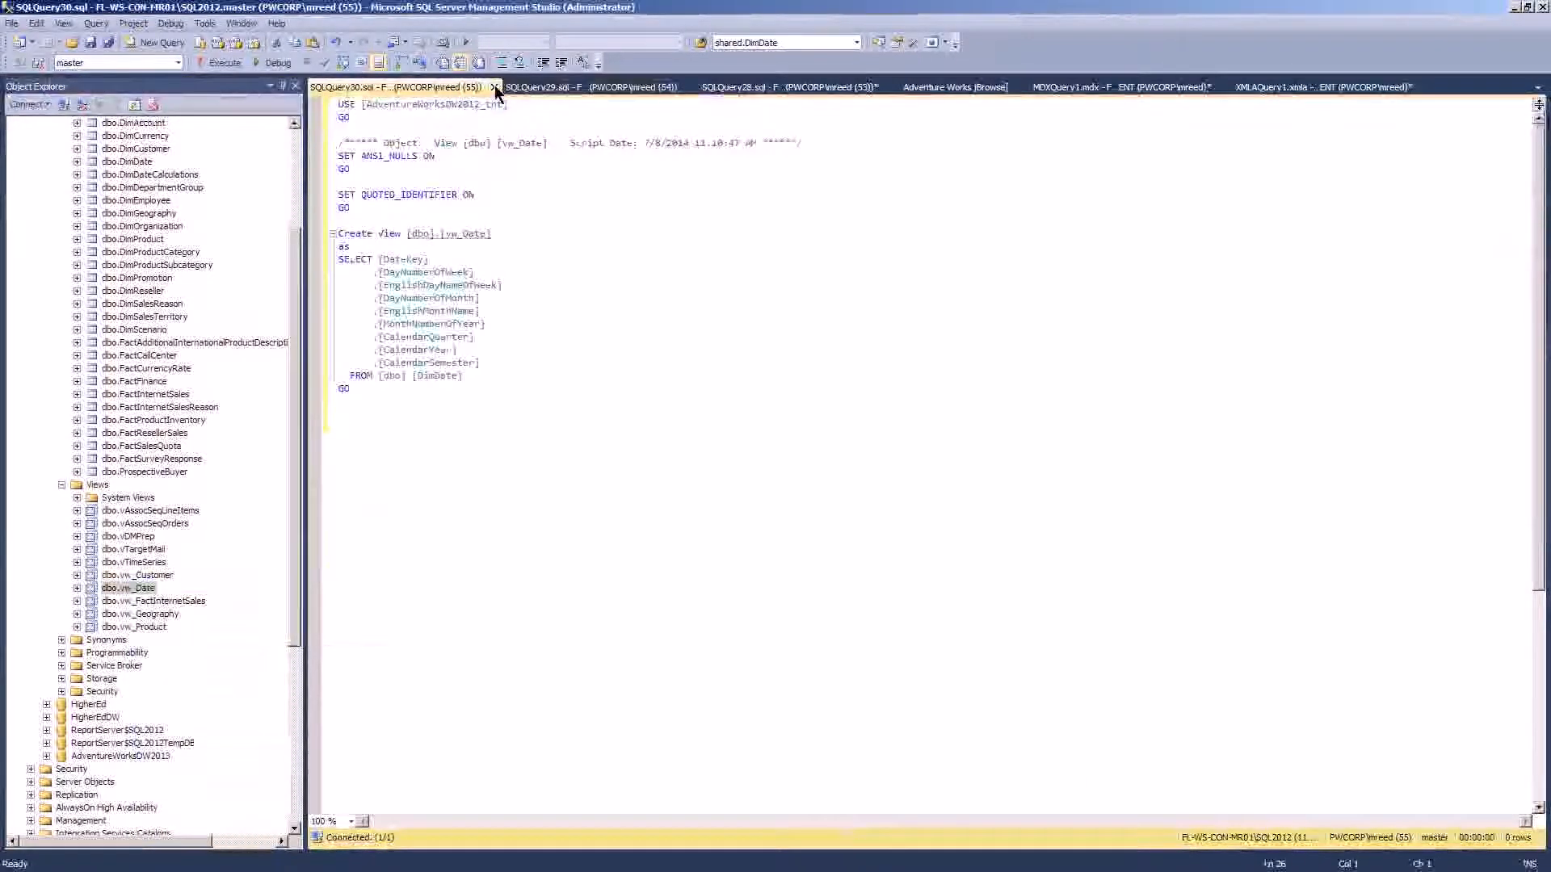
pyautogui.click(494, 86)
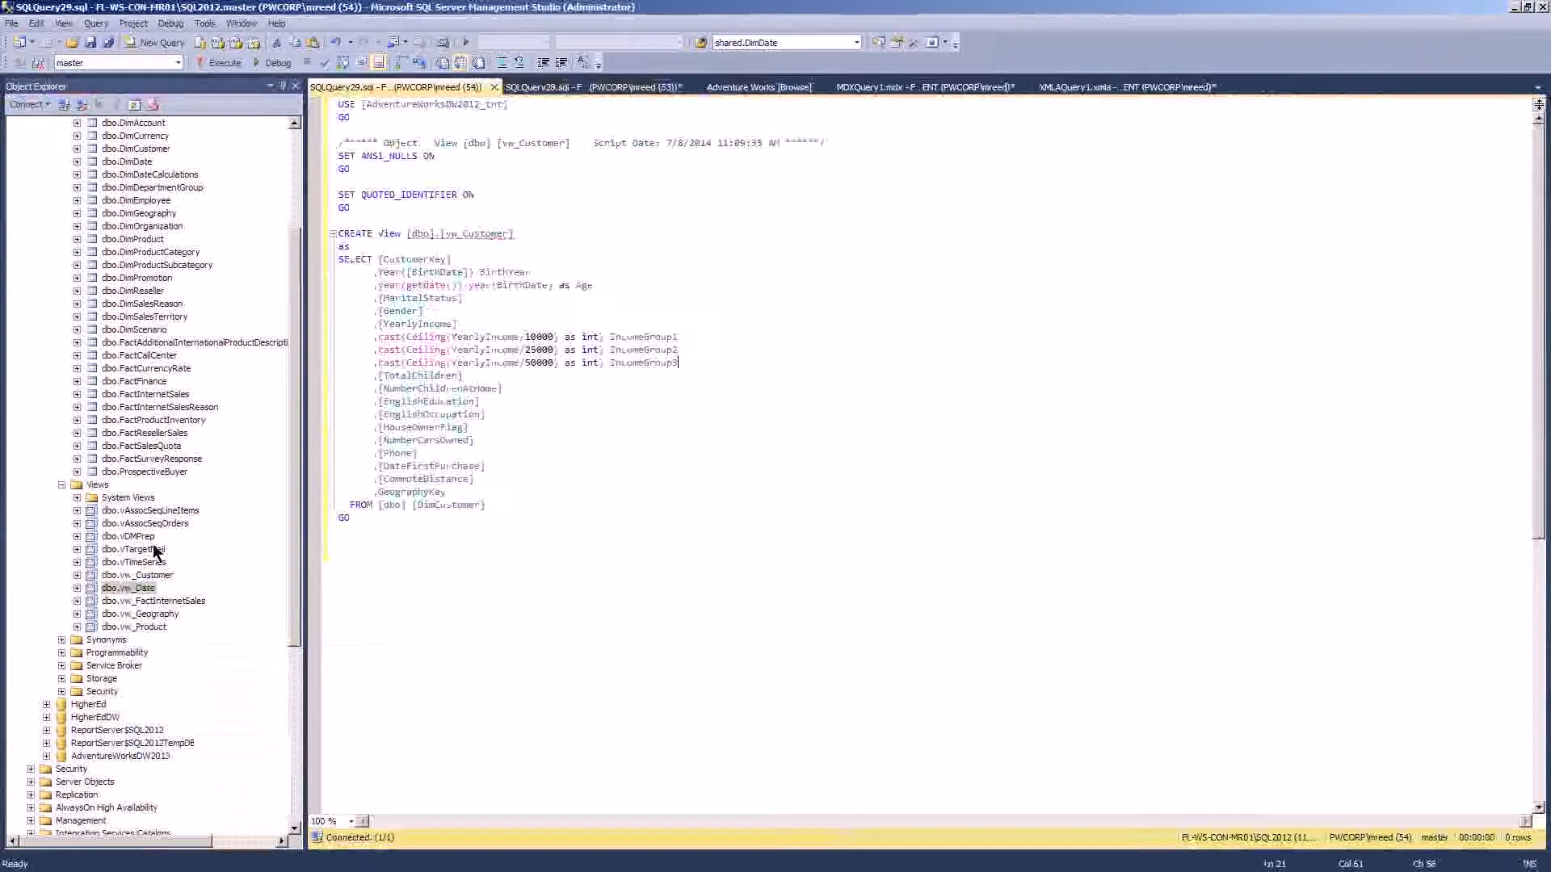
# - Script the dbo.vw_FactInternetSales view as CREATE to a new query editor window
pyautogui.rightClick(133, 601)
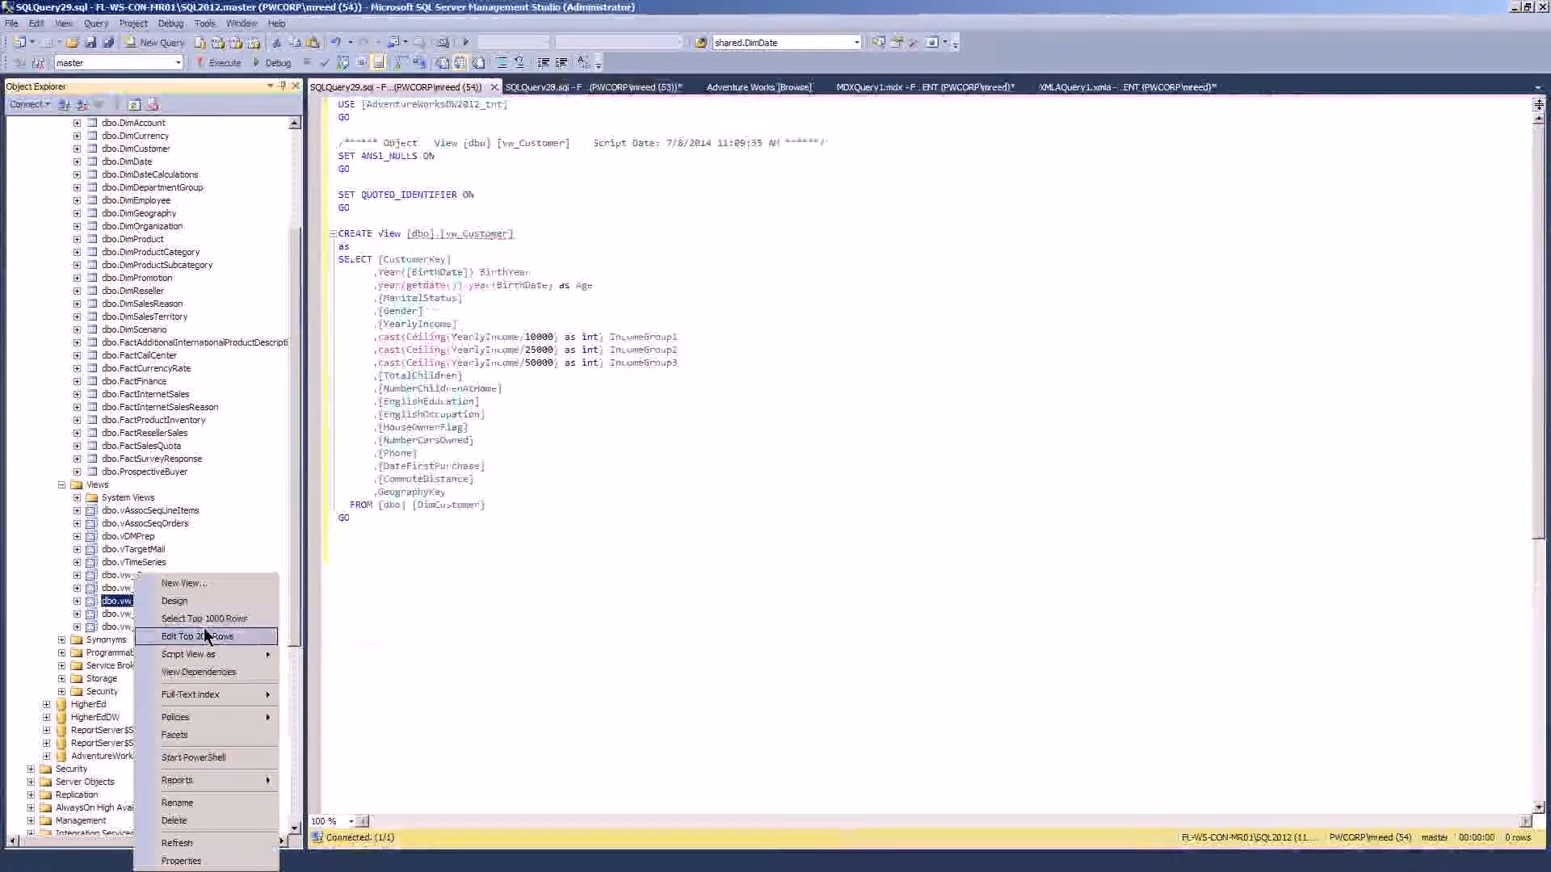
pyautogui.moveTo(206, 654)
pyautogui.moveTo(339, 656)
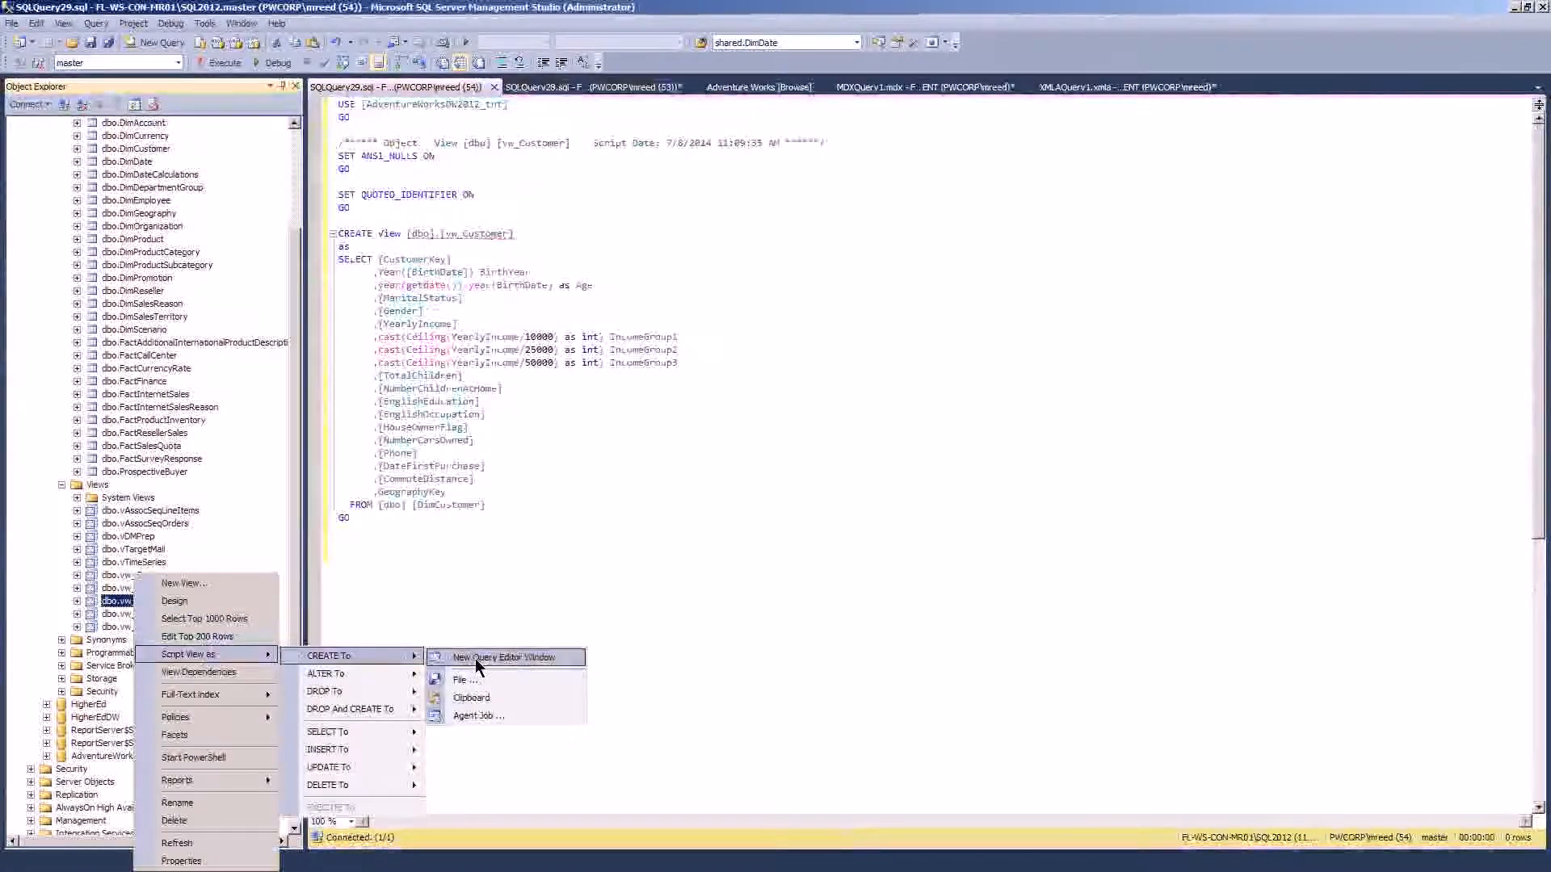
pyautogui.click(501, 658)
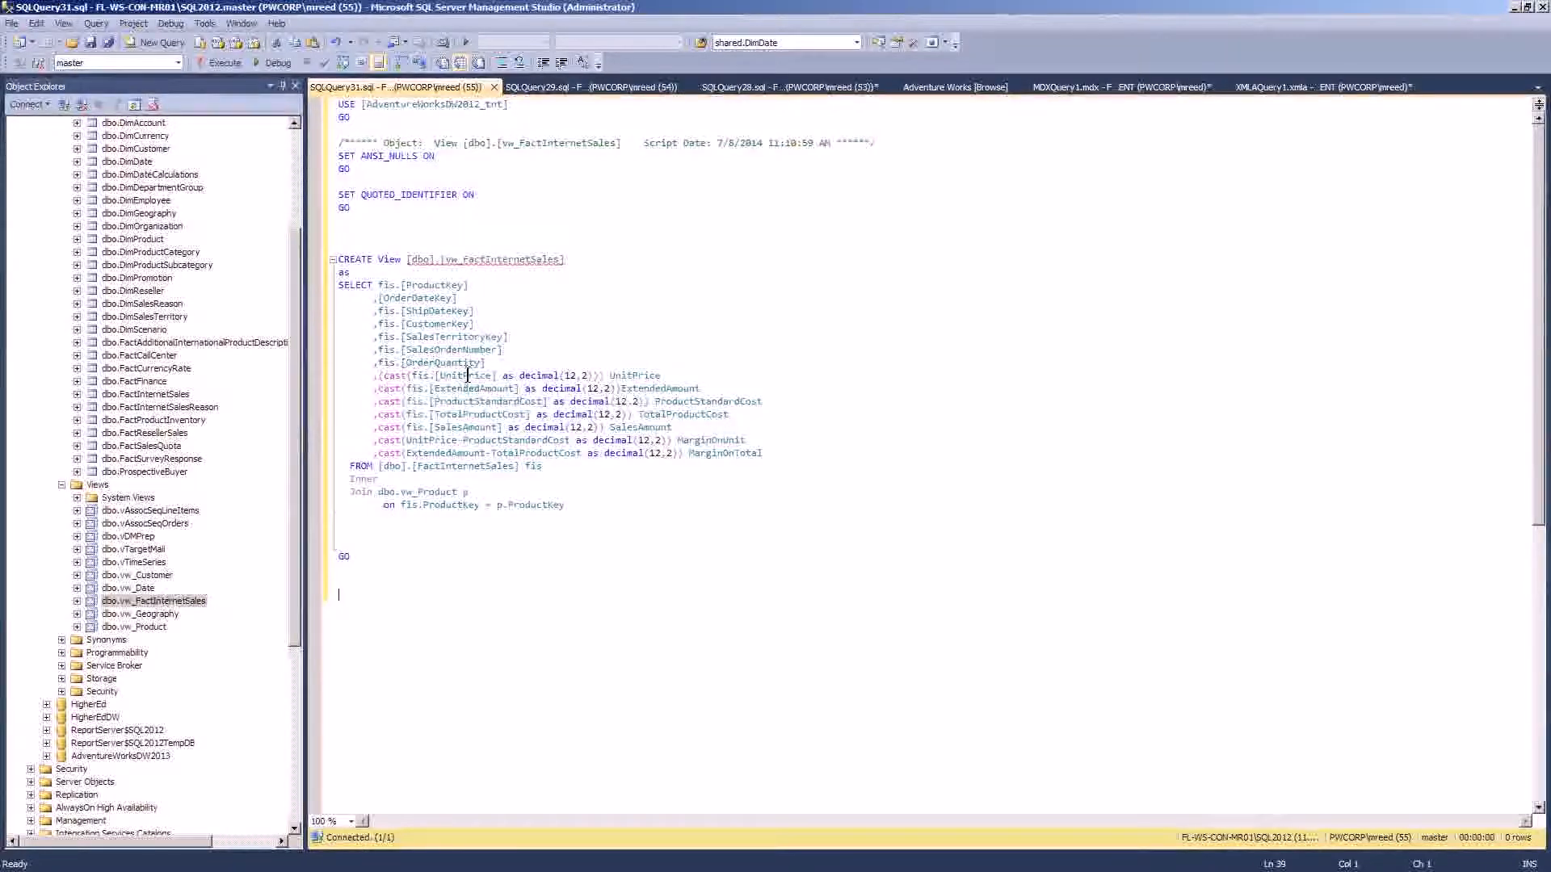
# - Examine the decimal casts, margin calculations, key columns and join to vw_Product in the vw_FactInternetSales script
pyautogui.moveTo(460, 376)
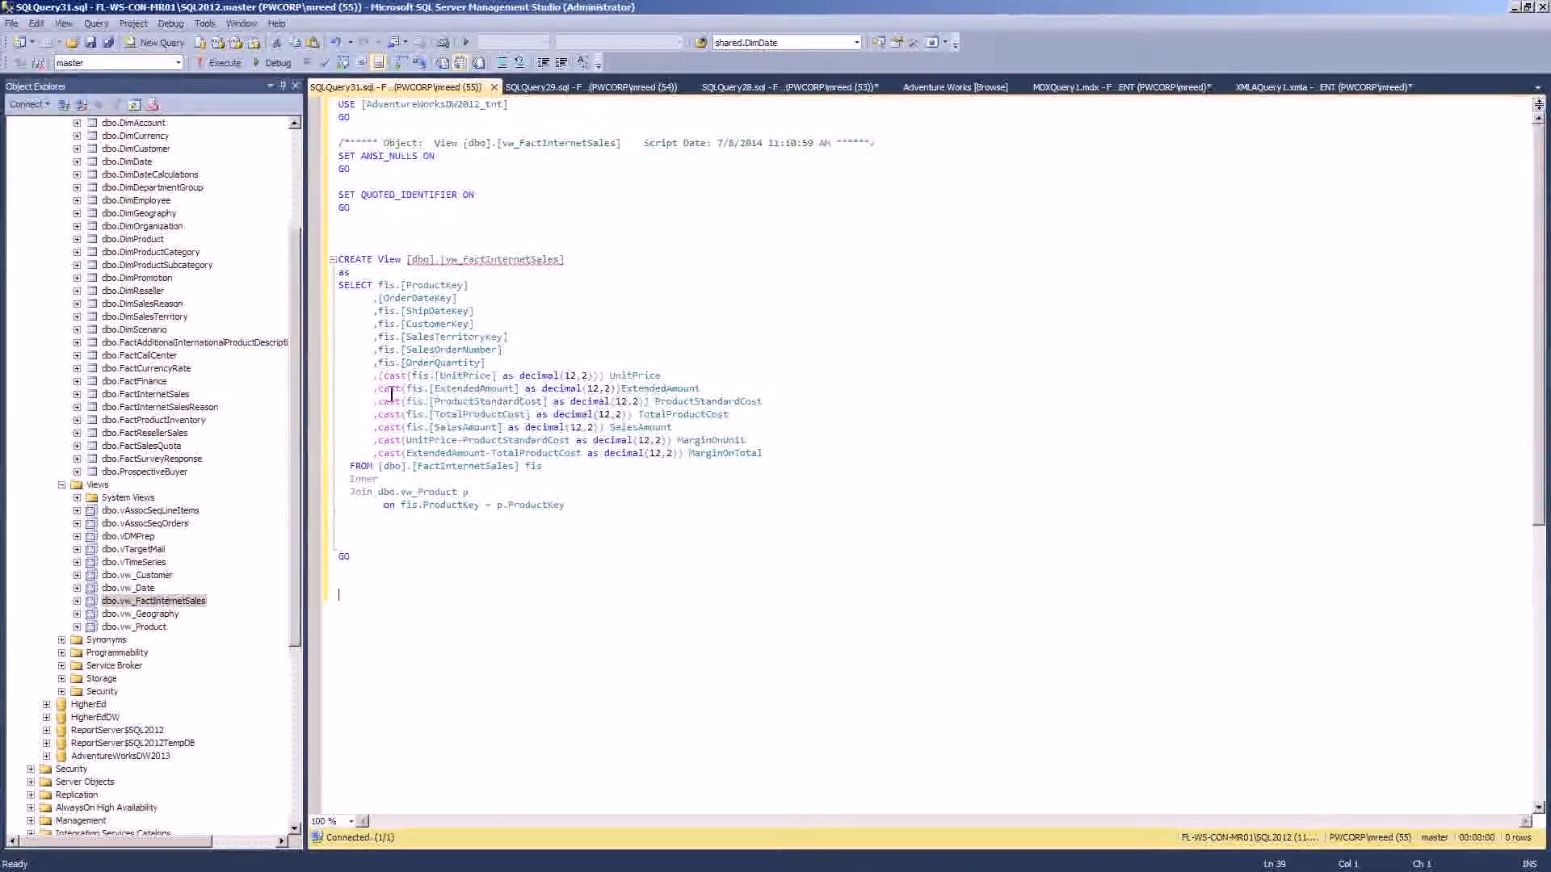
pyautogui.click(380, 390)
pyautogui.click(495, 361)
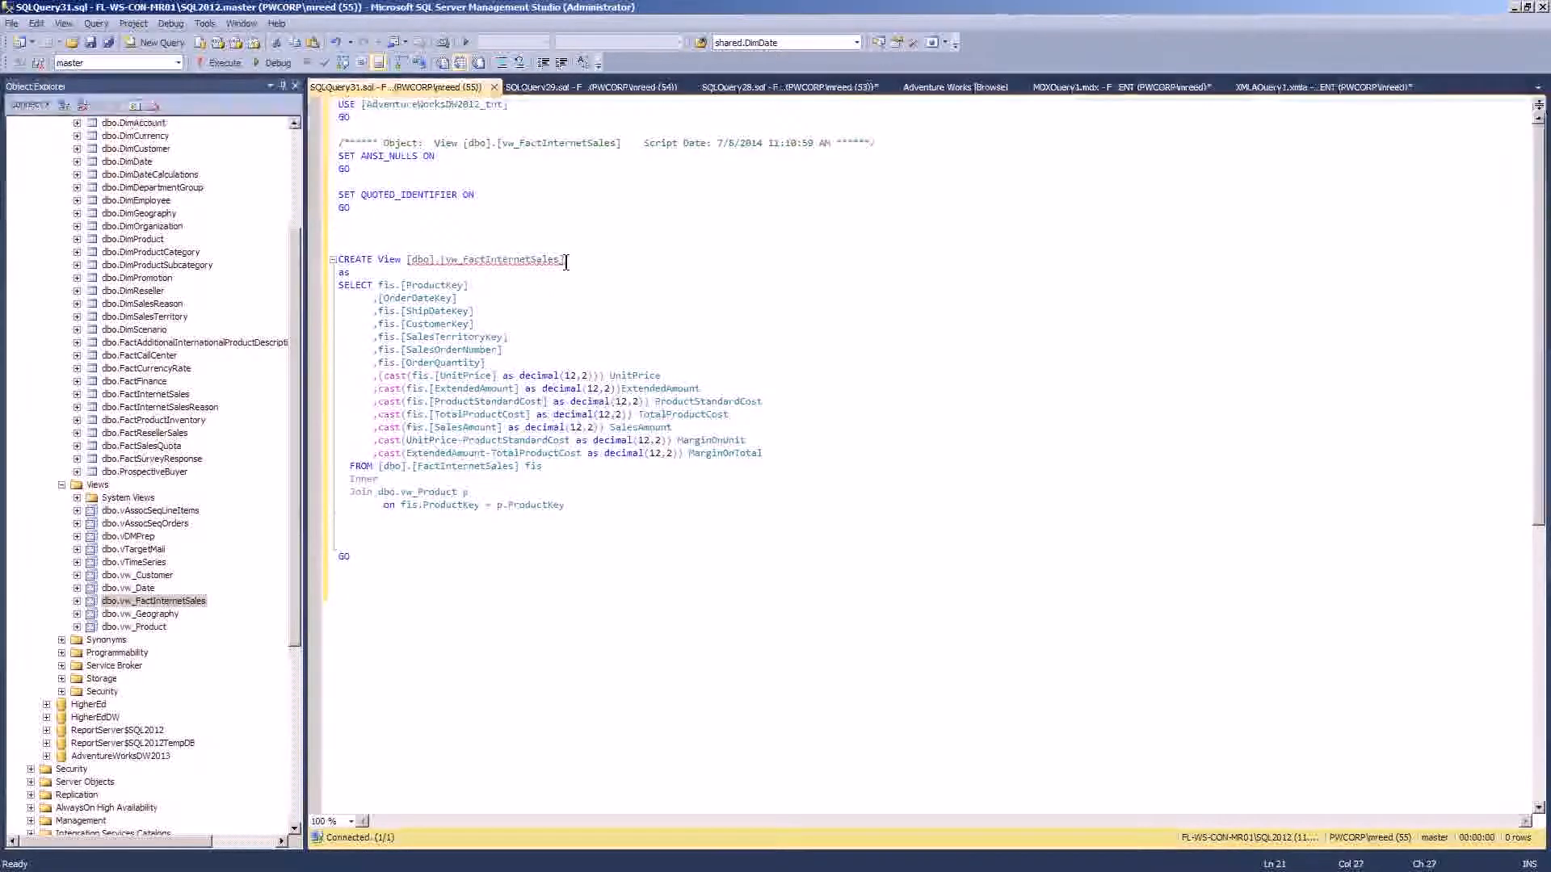
pyautogui.click(574, 260)
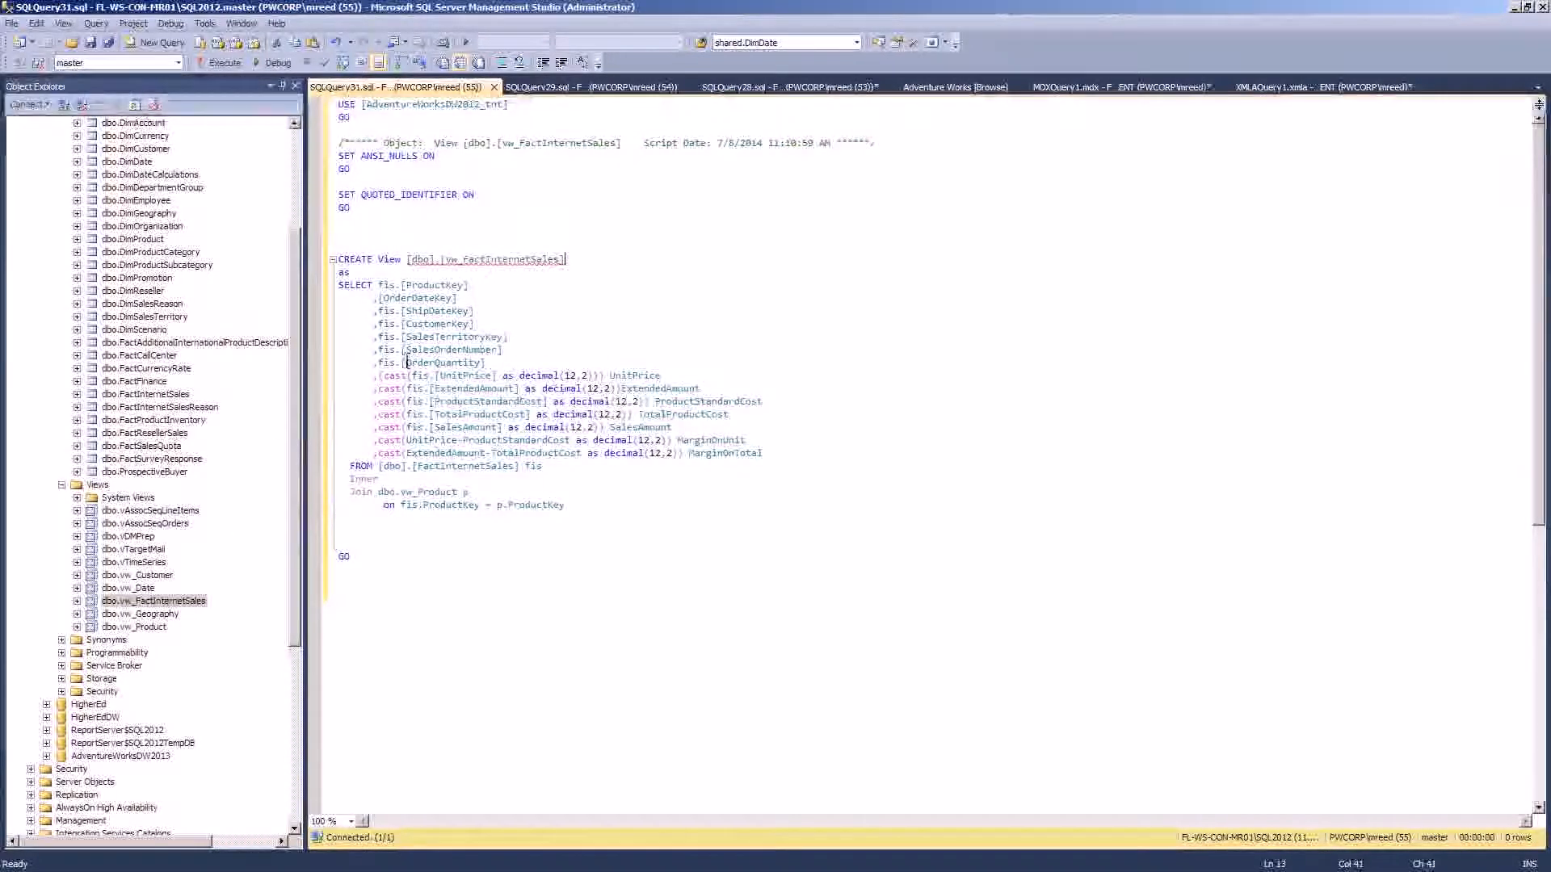
pyautogui.click(468, 284)
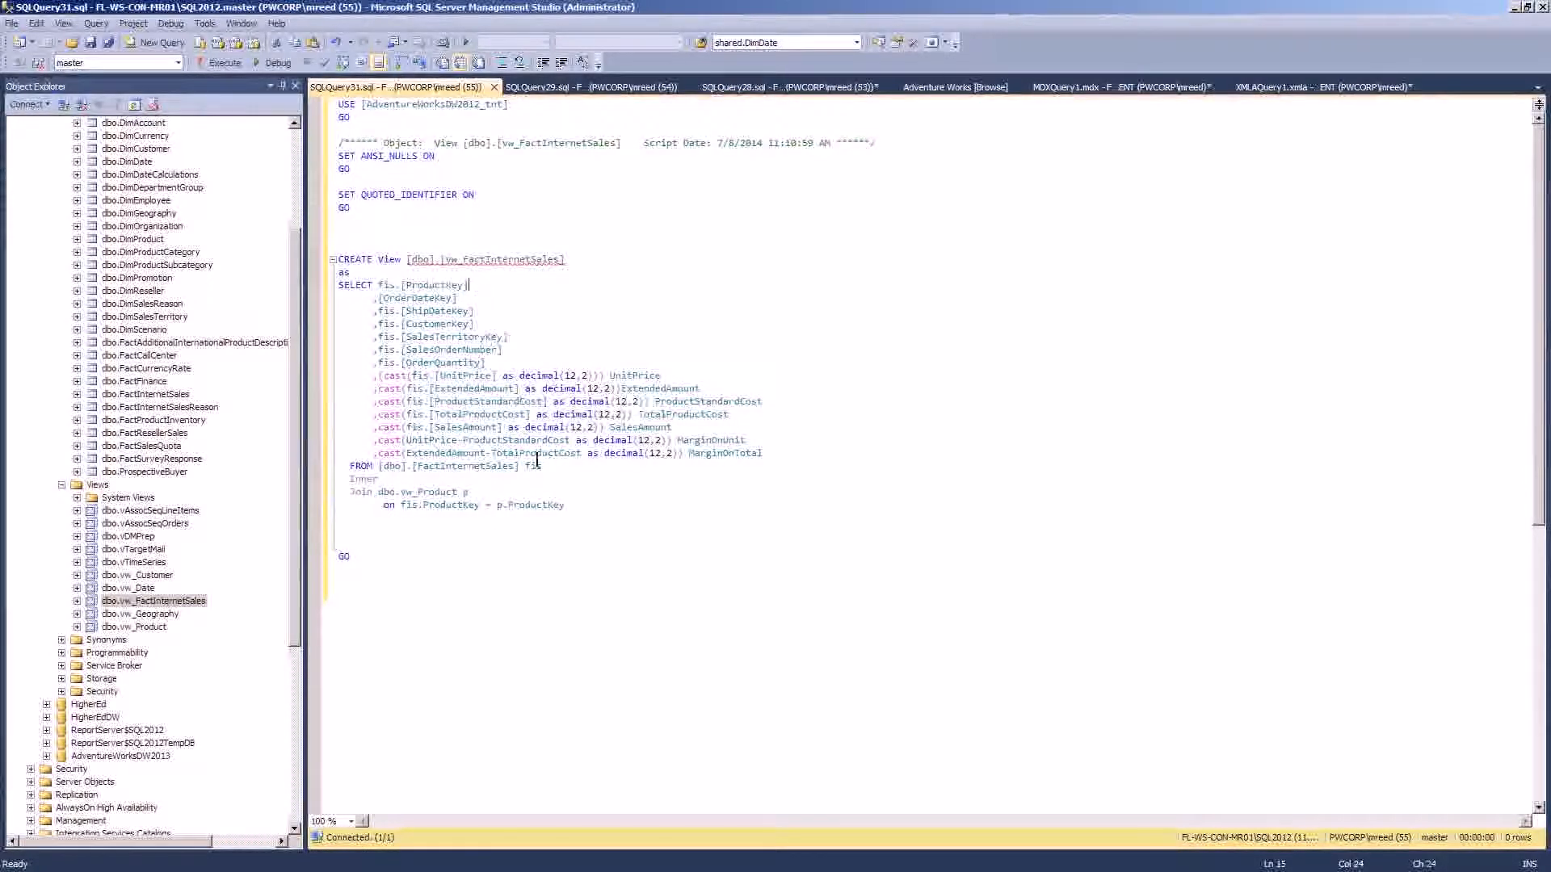
pyautogui.click(571, 505)
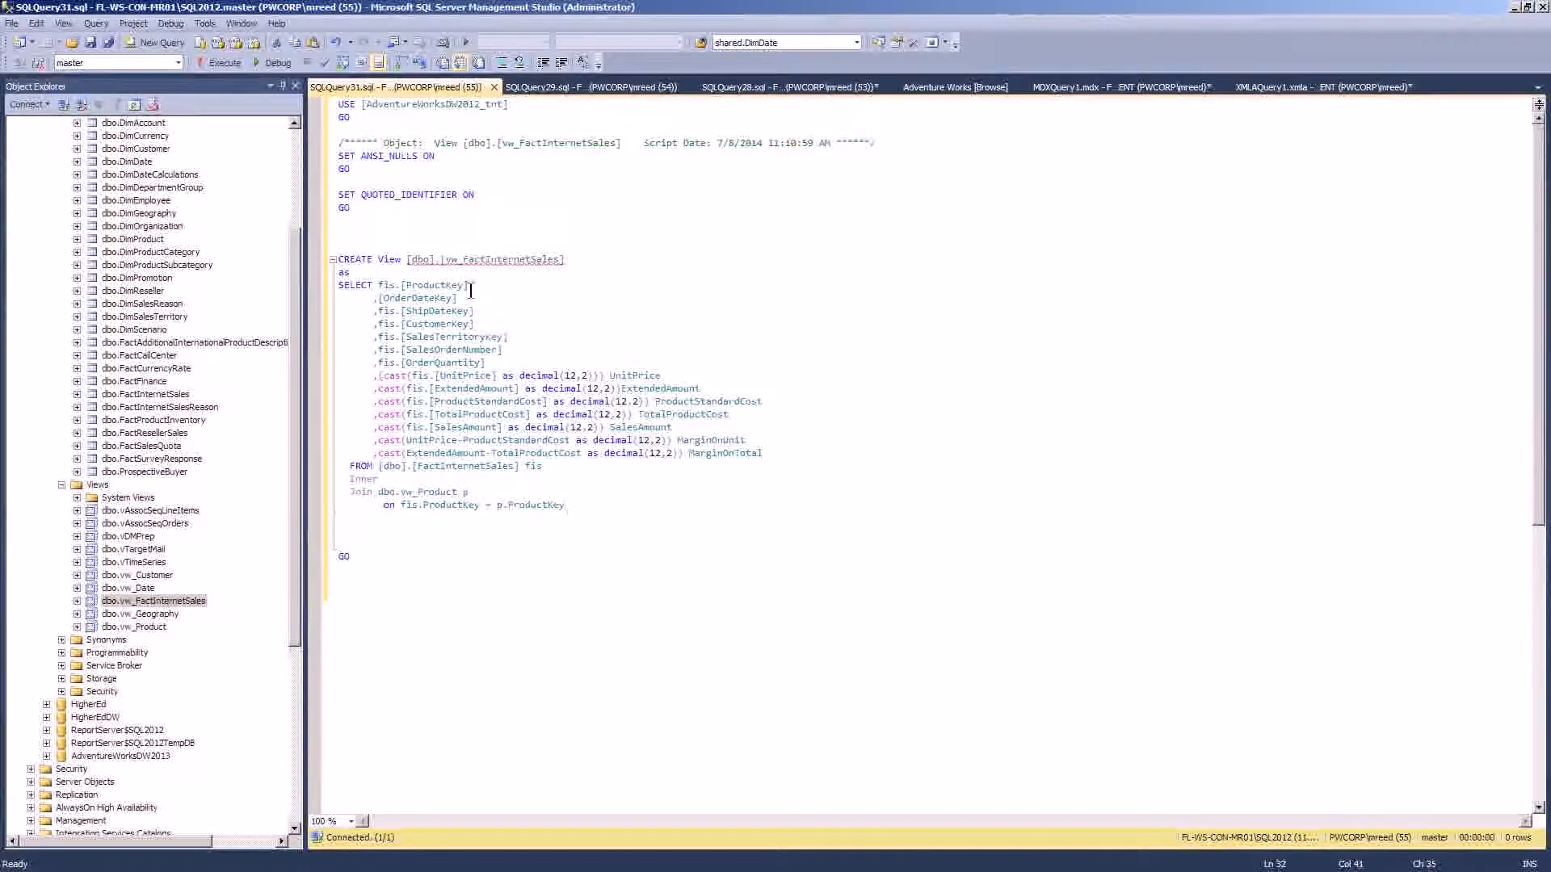
pyautogui.click(571, 261)
# - Close the vw_FactInternetSales and vw_Customer scripts and switch to Visual Studio
pyautogui.click(493, 87)
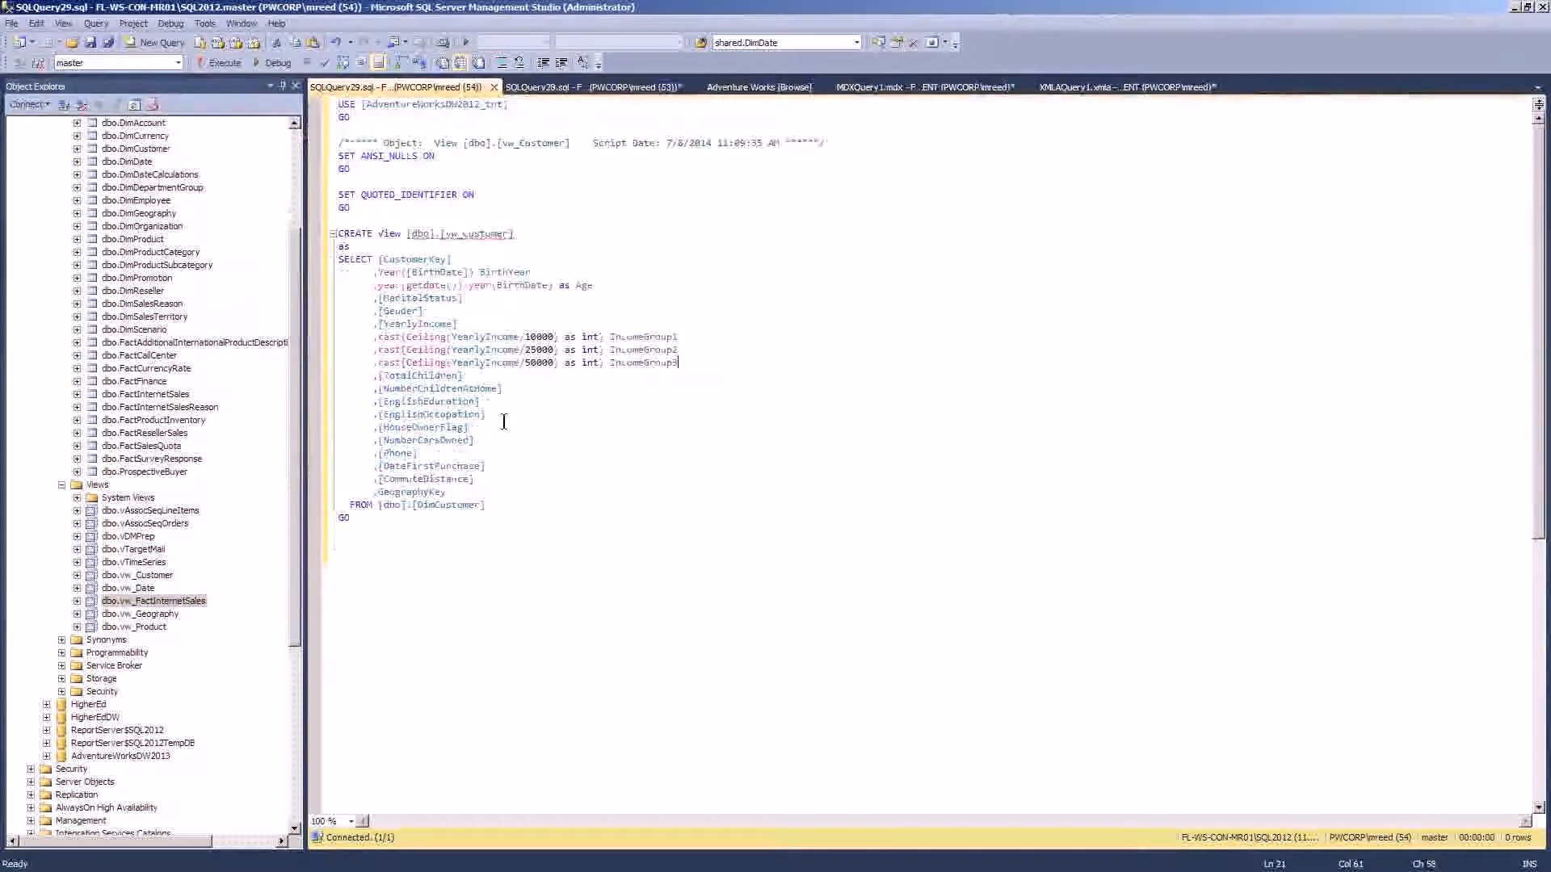
pyautogui.click(495, 86)
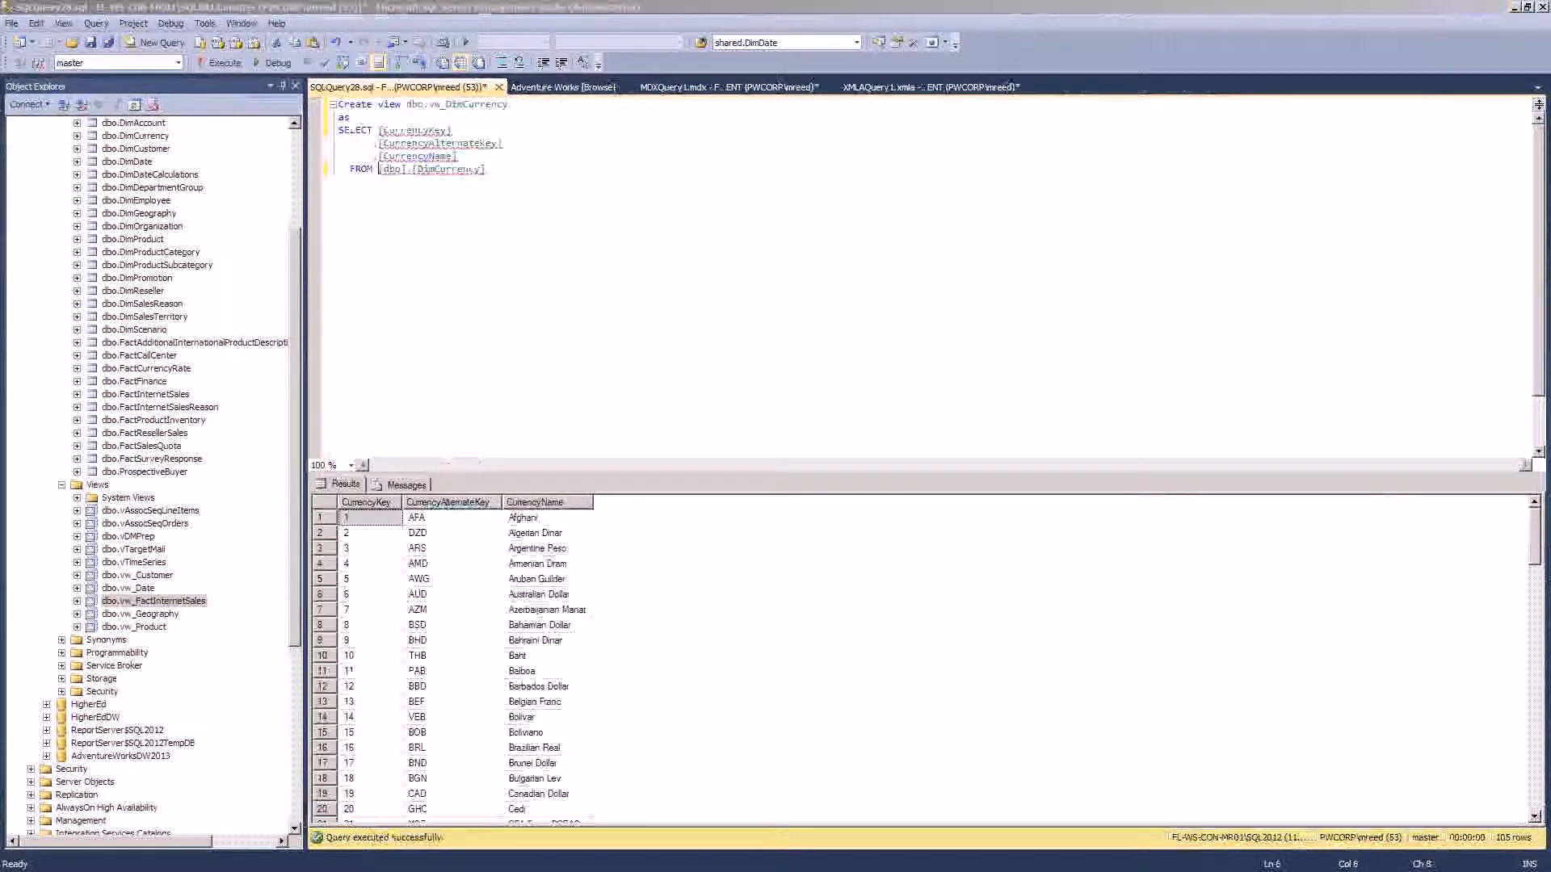
pyautogui.hotkey('alt', 'Tab')
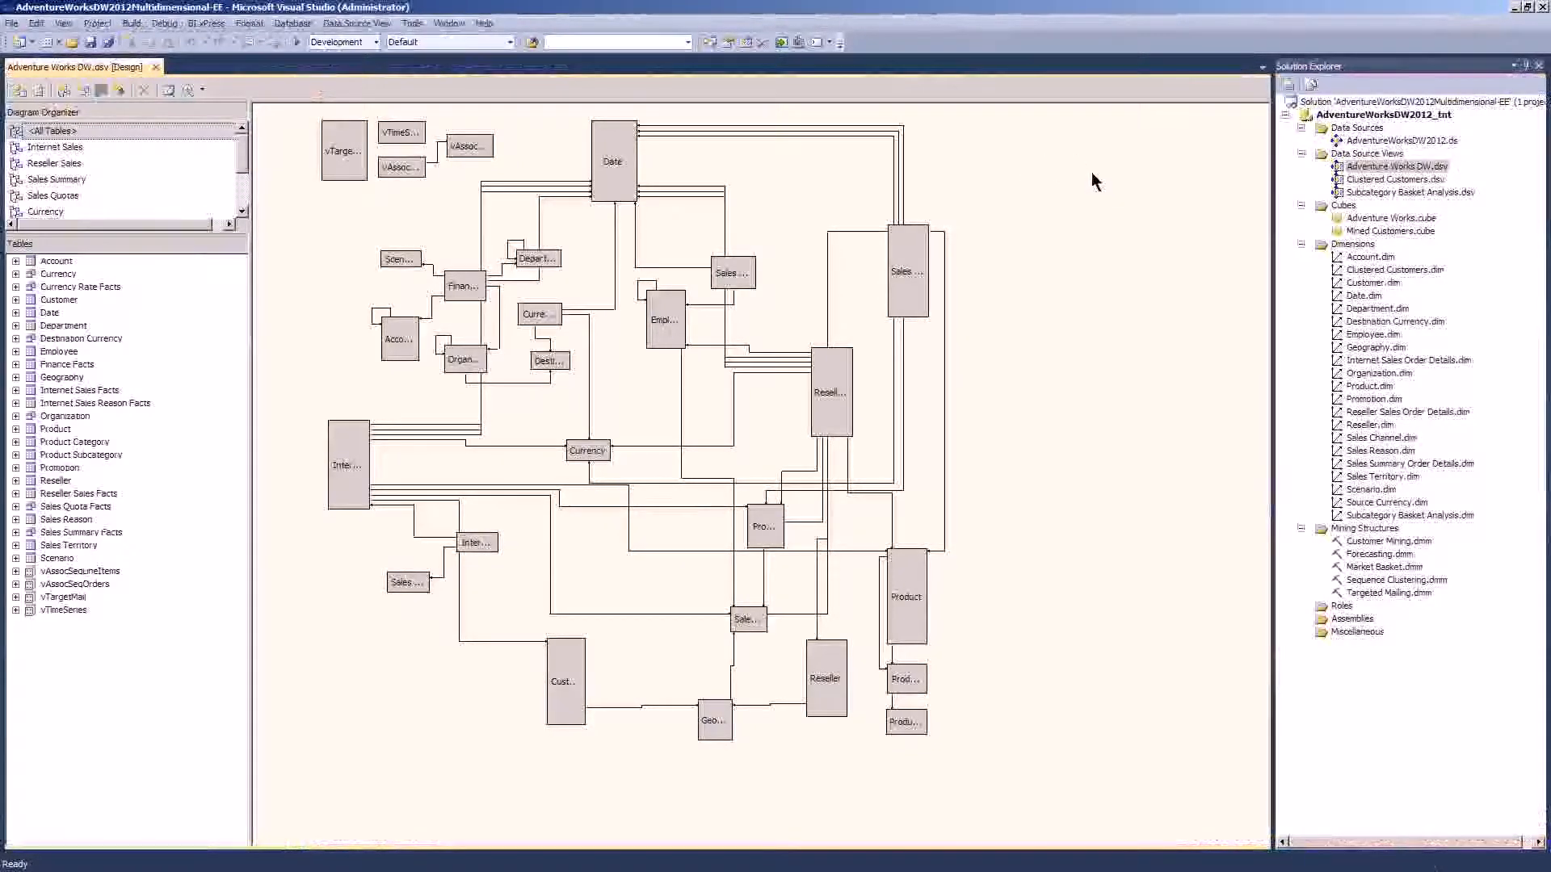
# - Create an Analysis Services Multidimensional and Data Mining project named MultidimensionalProject1 in a new Visual Studio window
pyautogui.click(1370, 135)
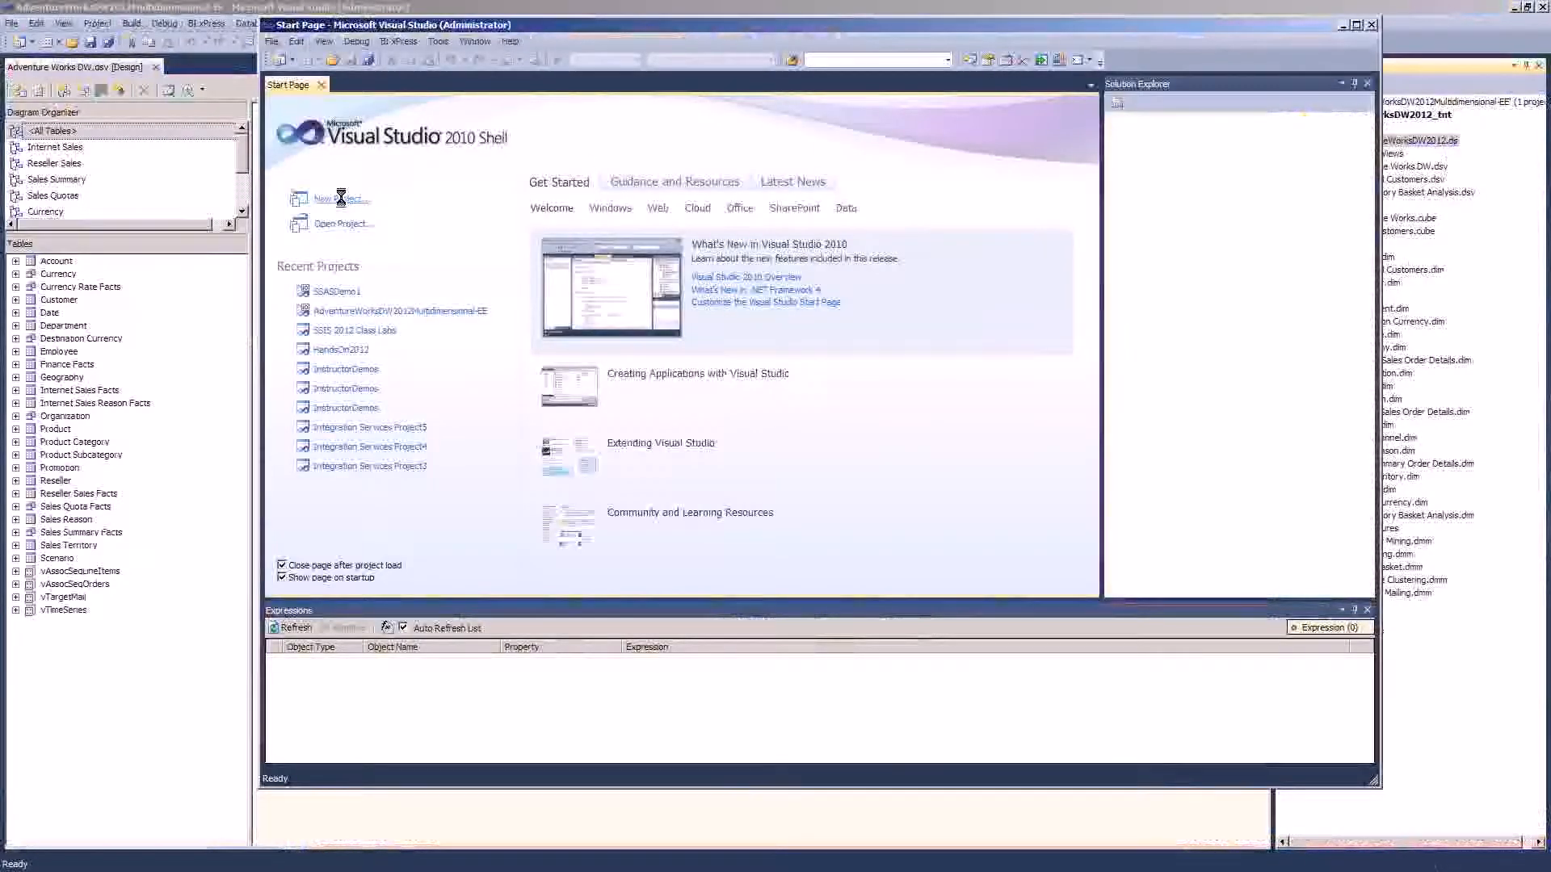
pyautogui.click(341, 198)
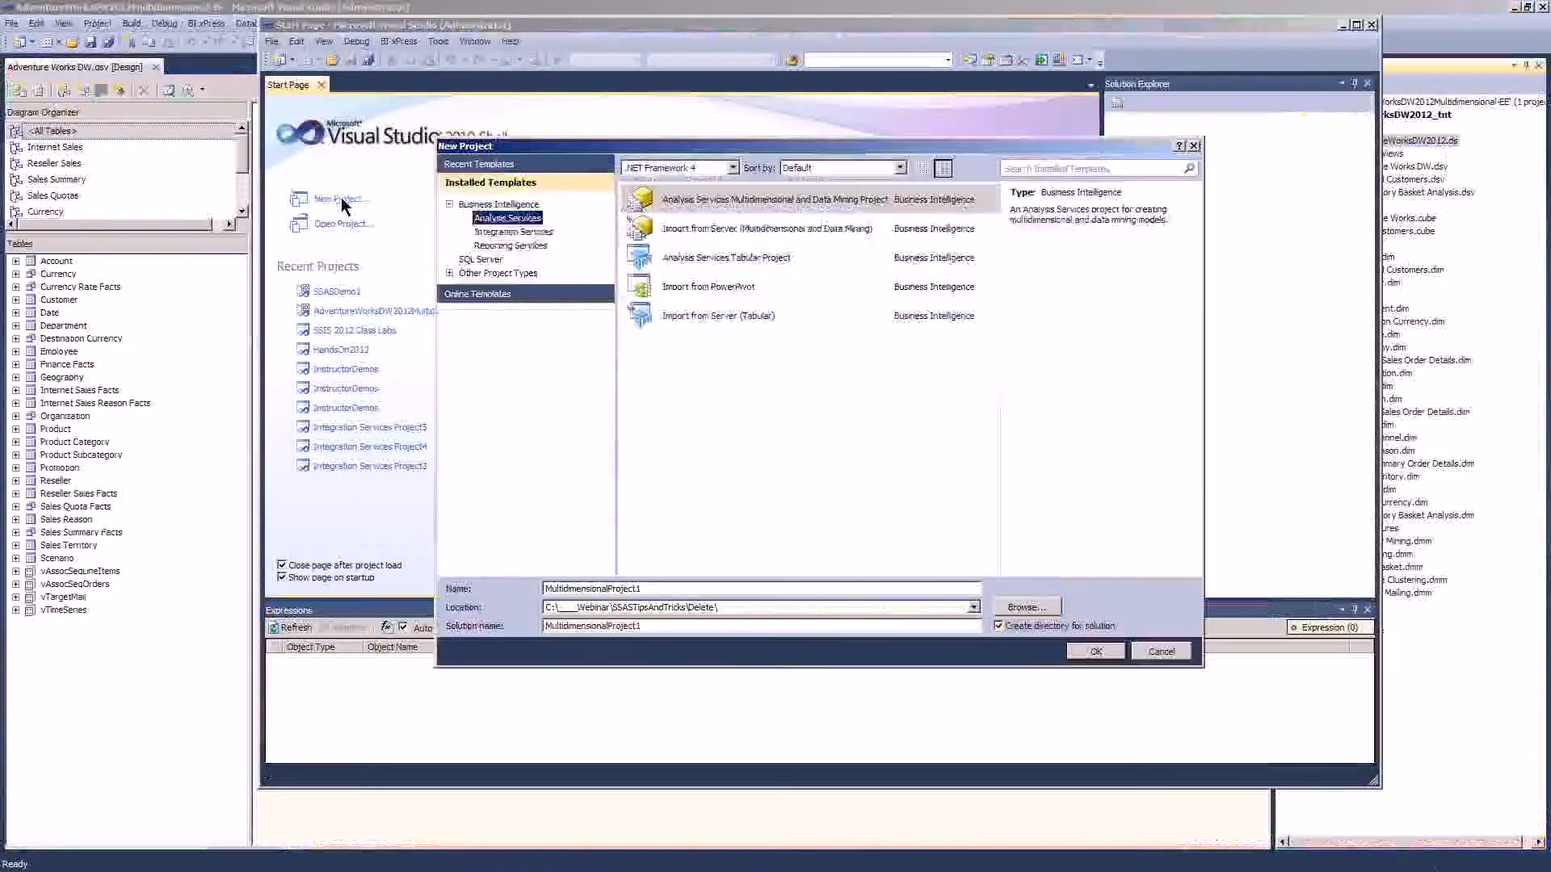
pyautogui.click(713, 201)
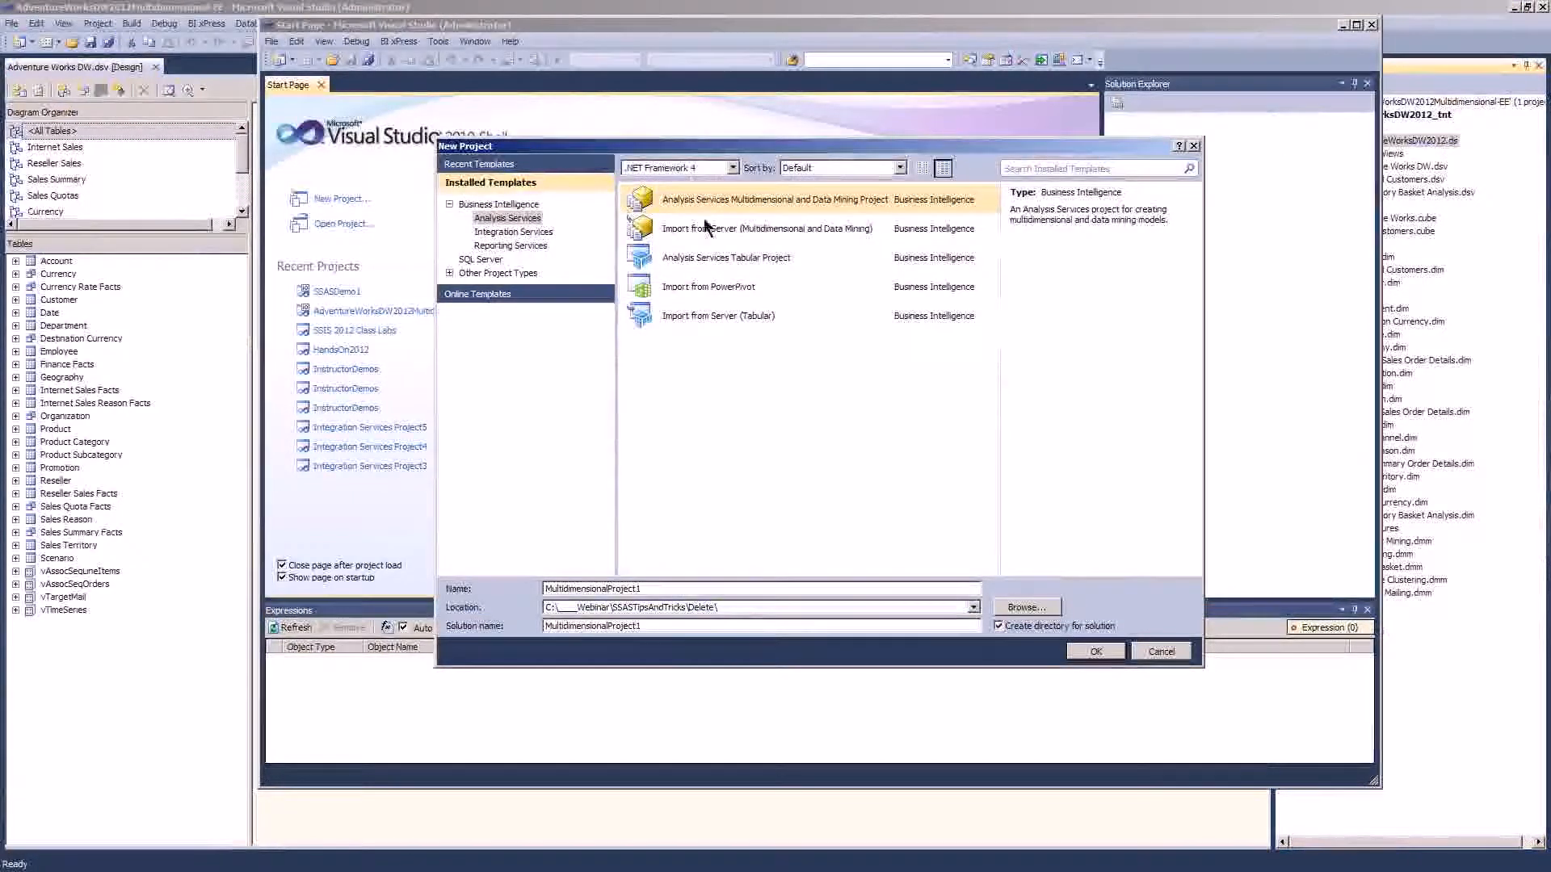
pyautogui.click(699, 257)
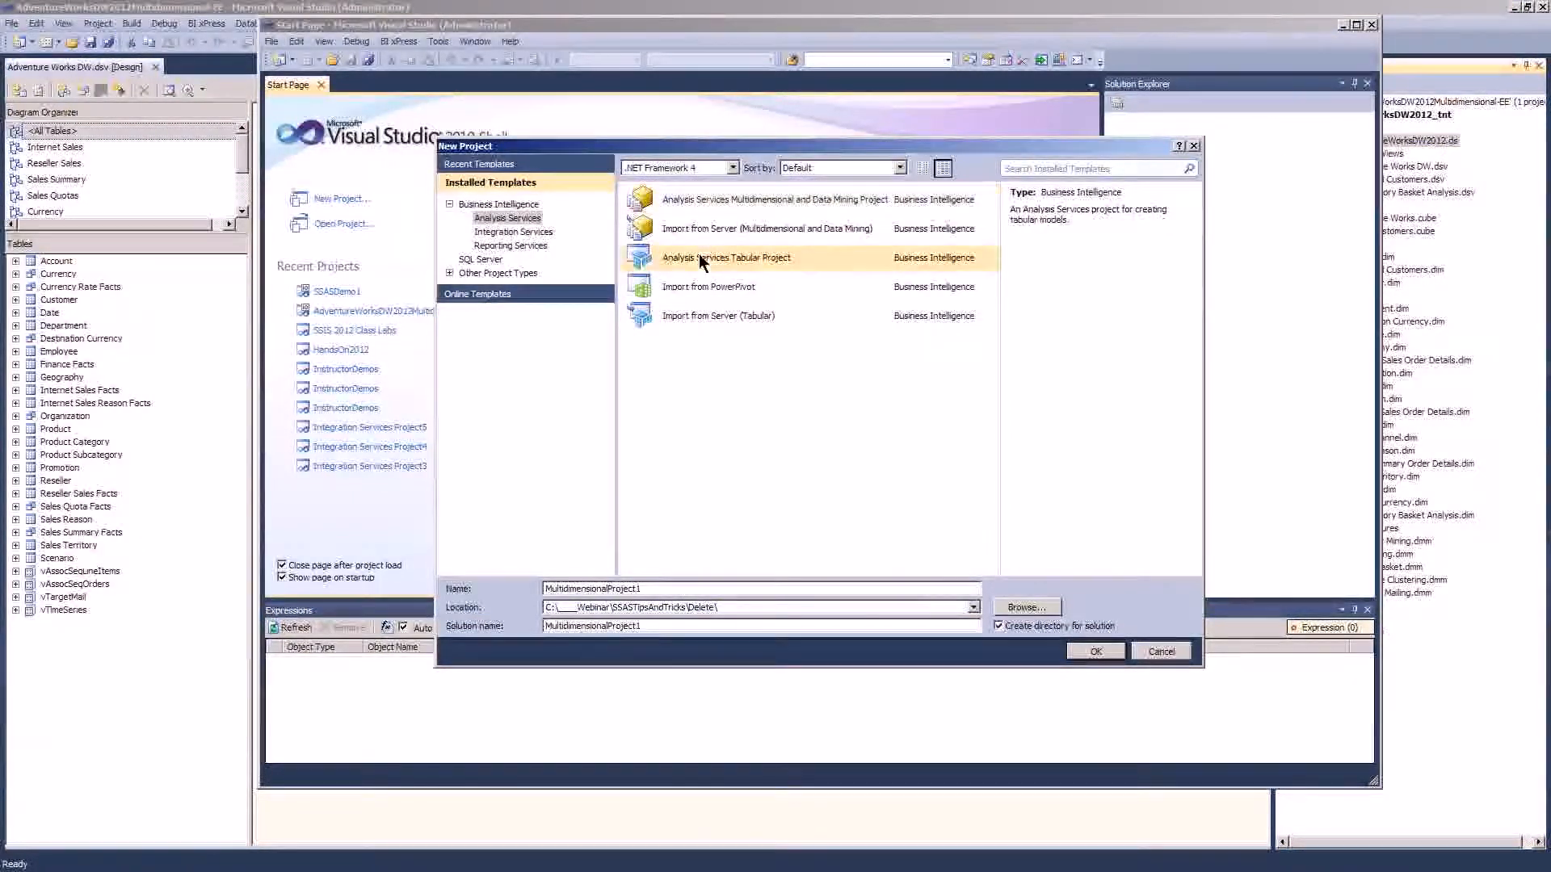
pyautogui.click(700, 204)
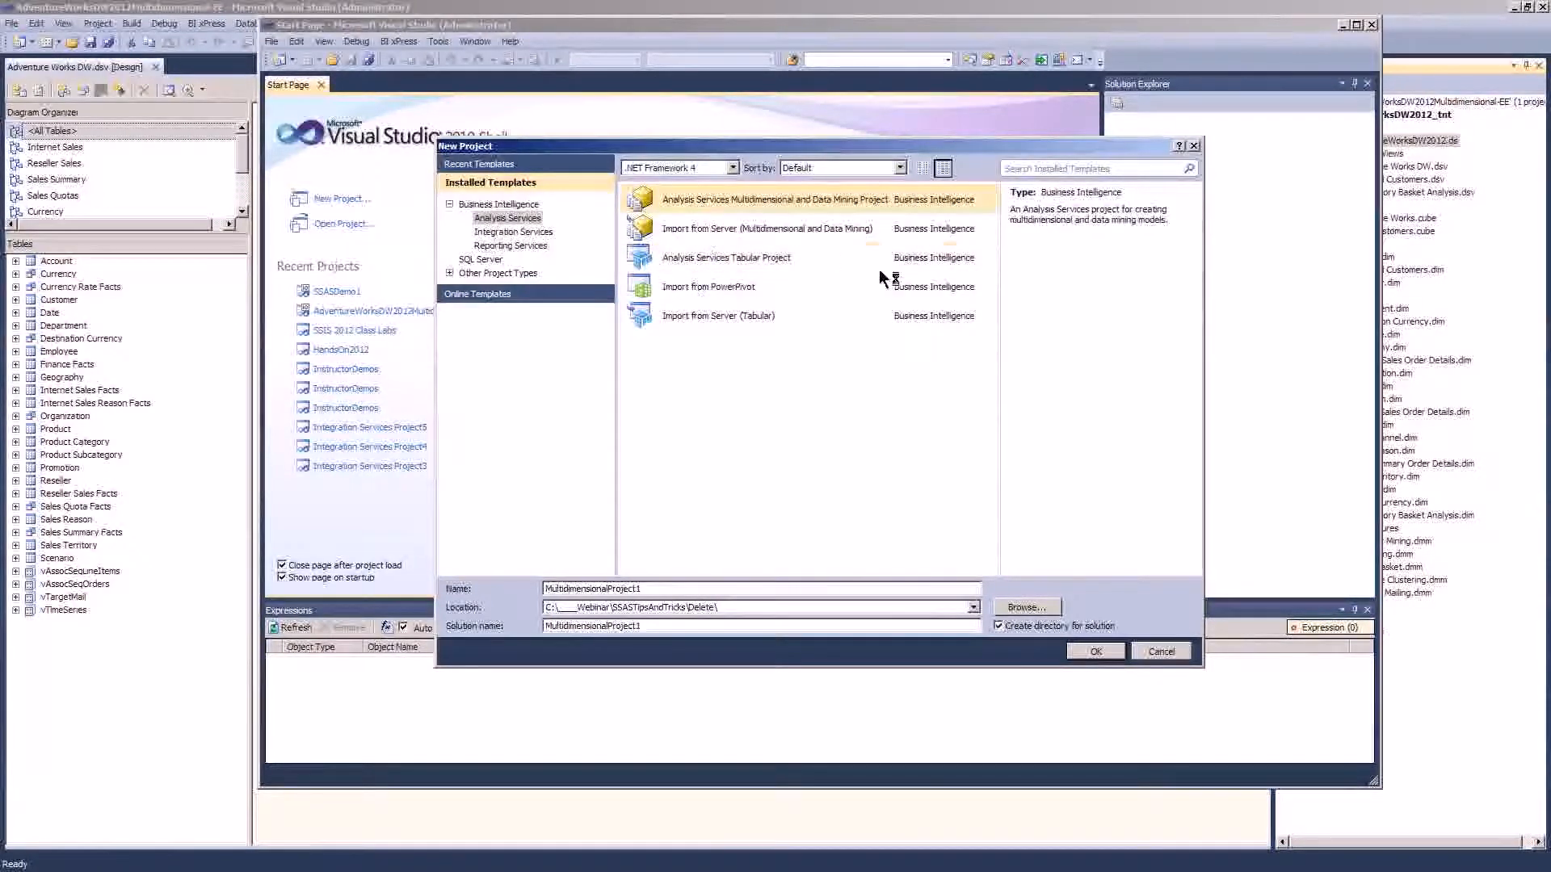
pyautogui.click(1098, 652)
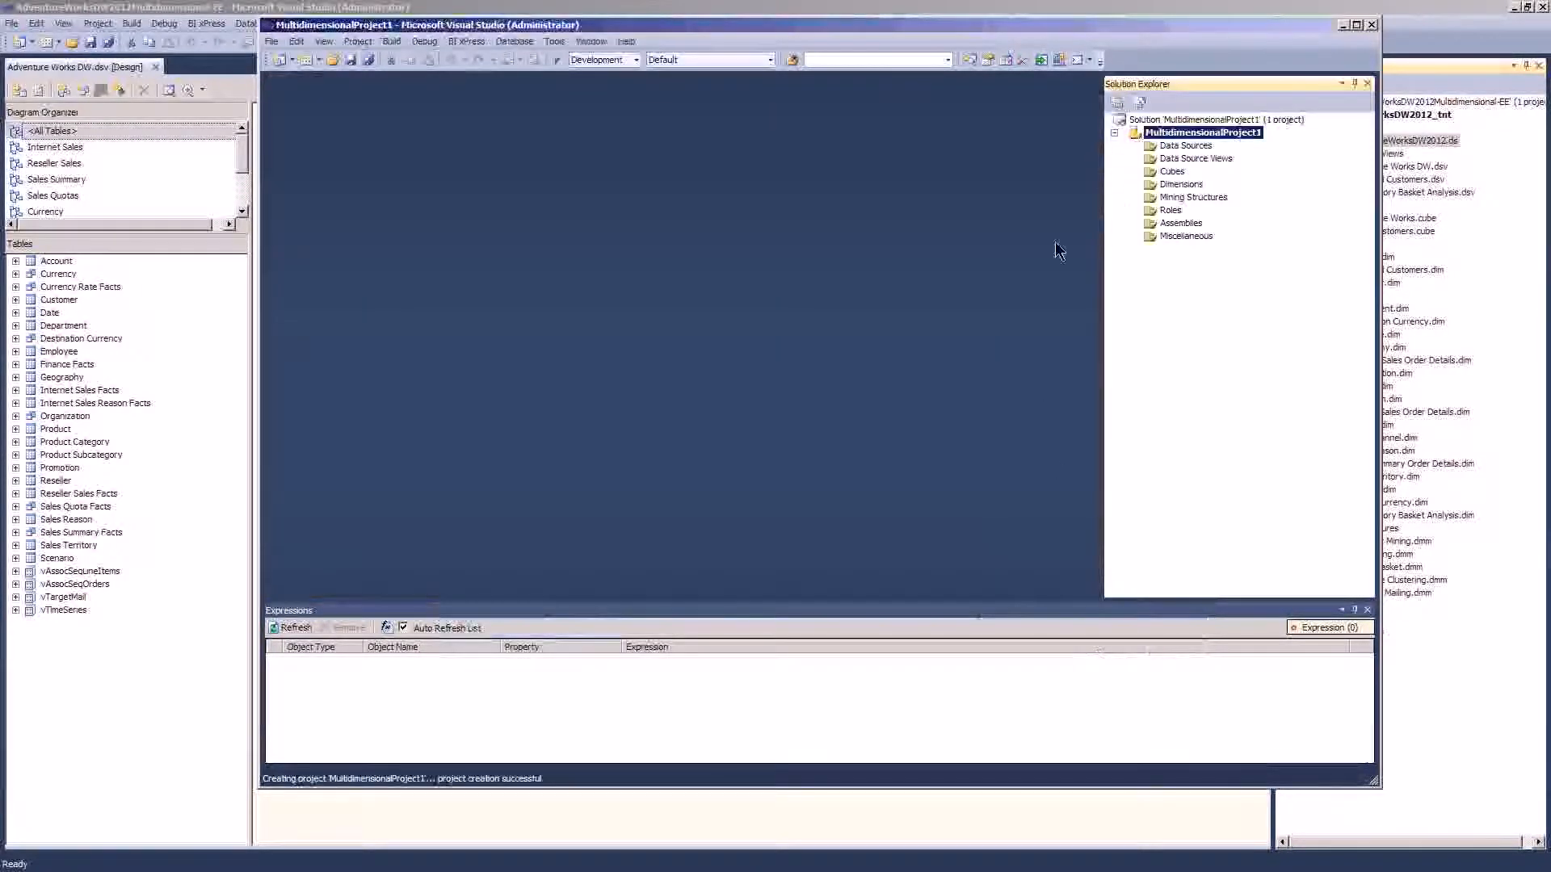
# - Start a new data source in MultidimensionalProject1 and begin defining a new connection for it
pyautogui.click(1177, 147)
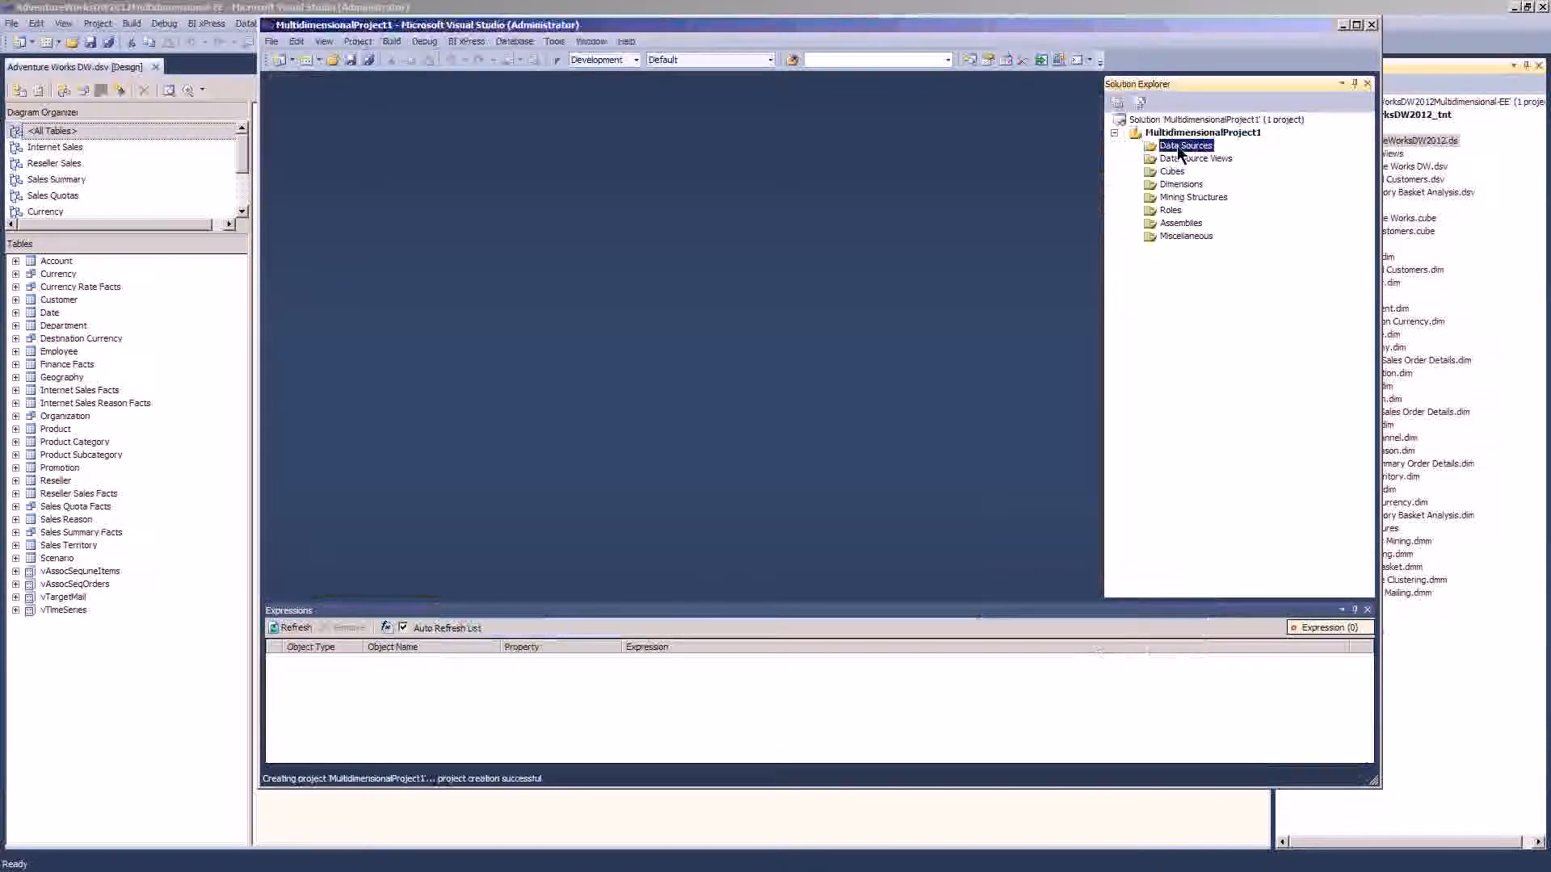
pyautogui.rightClick(1177, 150)
pyautogui.click(1216, 154)
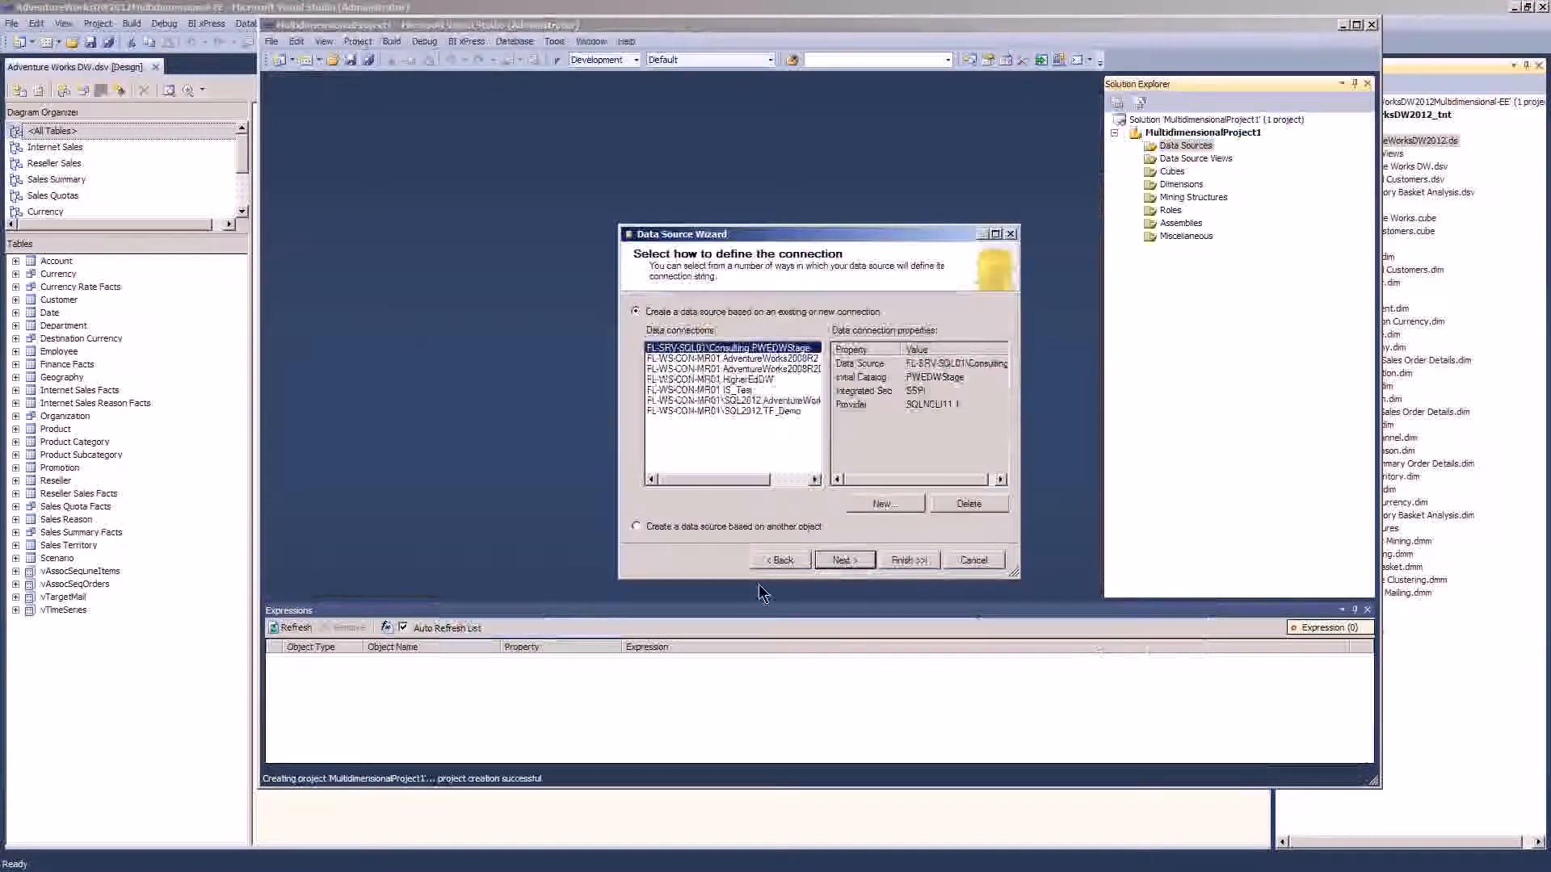
pyautogui.click(880, 509)
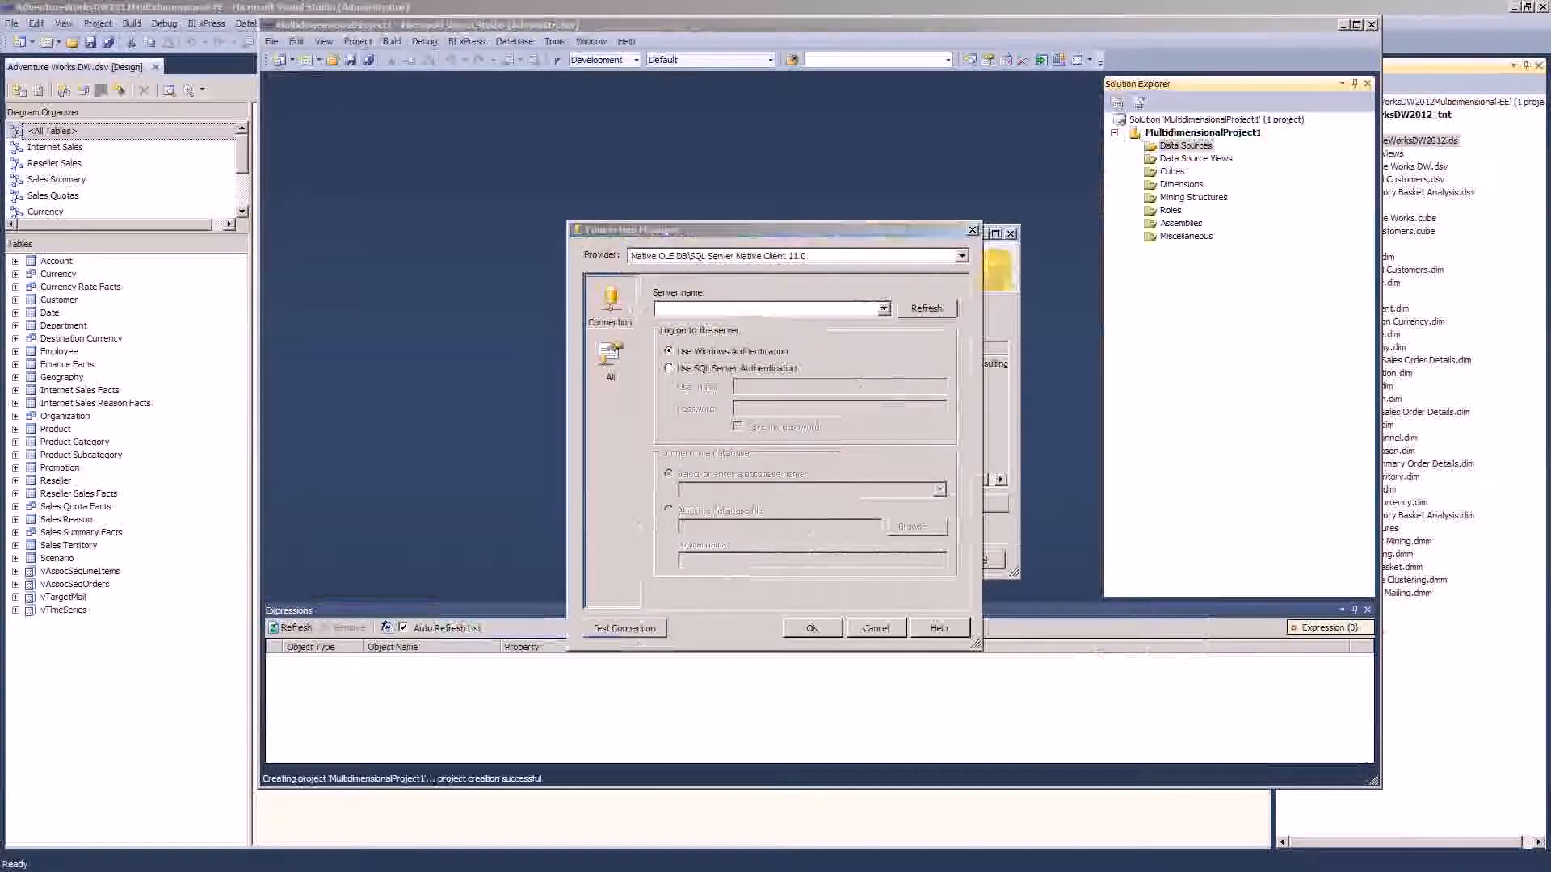
# - Define the connection to server FL-WS-CON-MR01\SQL2012 and its AdventureWorksDW2012_tnt database
pyautogui.click(728, 310)
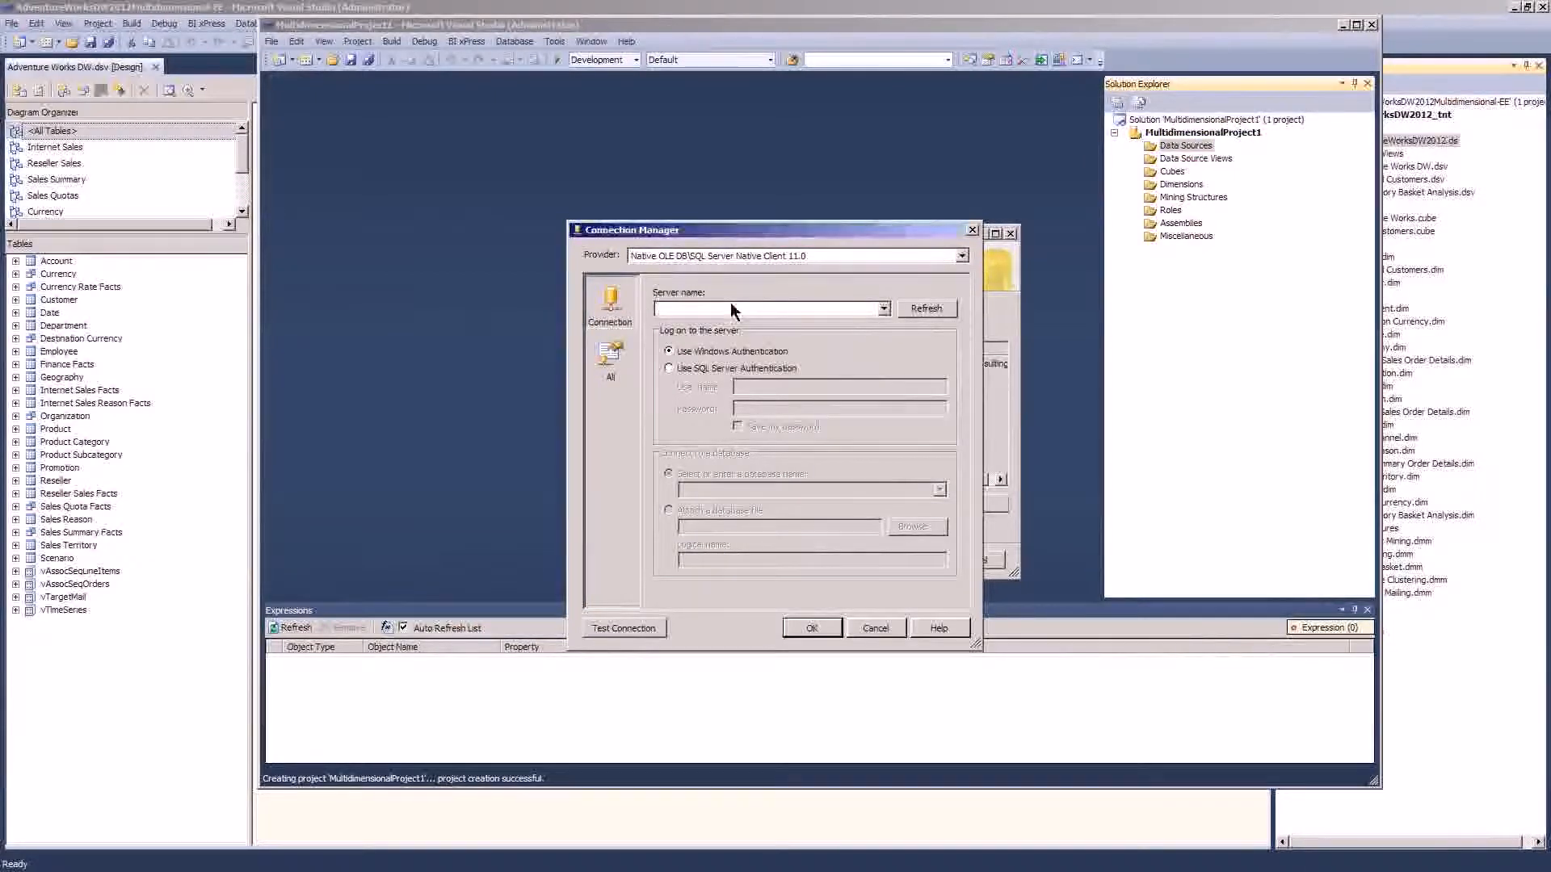
pyautogui.write('FL-WS-CON-MR01\\SQL2012')
pyautogui.click(940, 490)
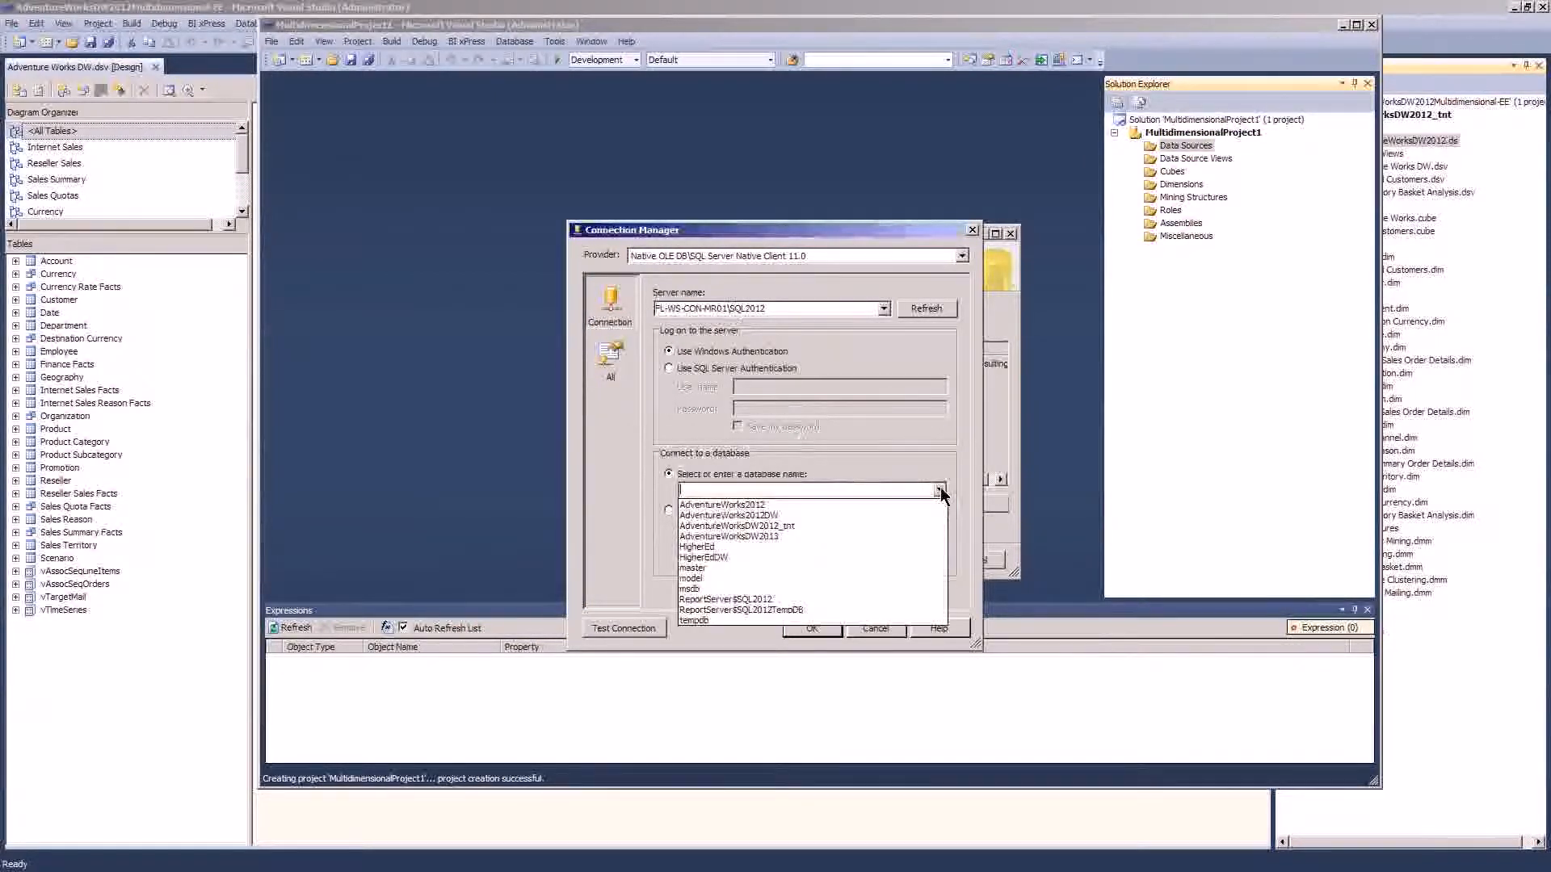
pyautogui.click(735, 525)
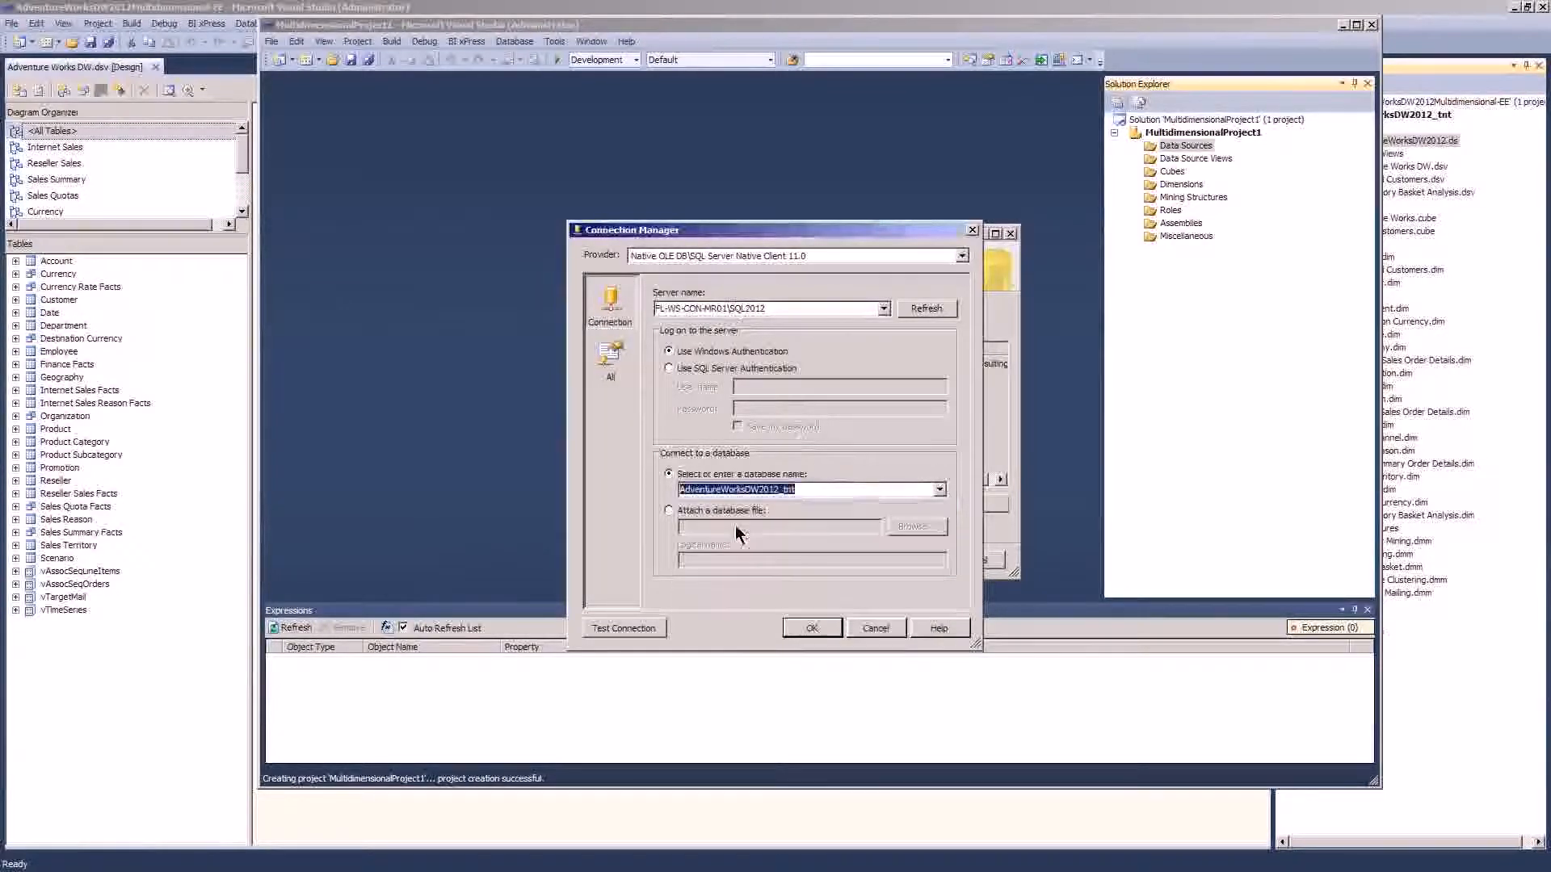
pyautogui.click(815, 630)
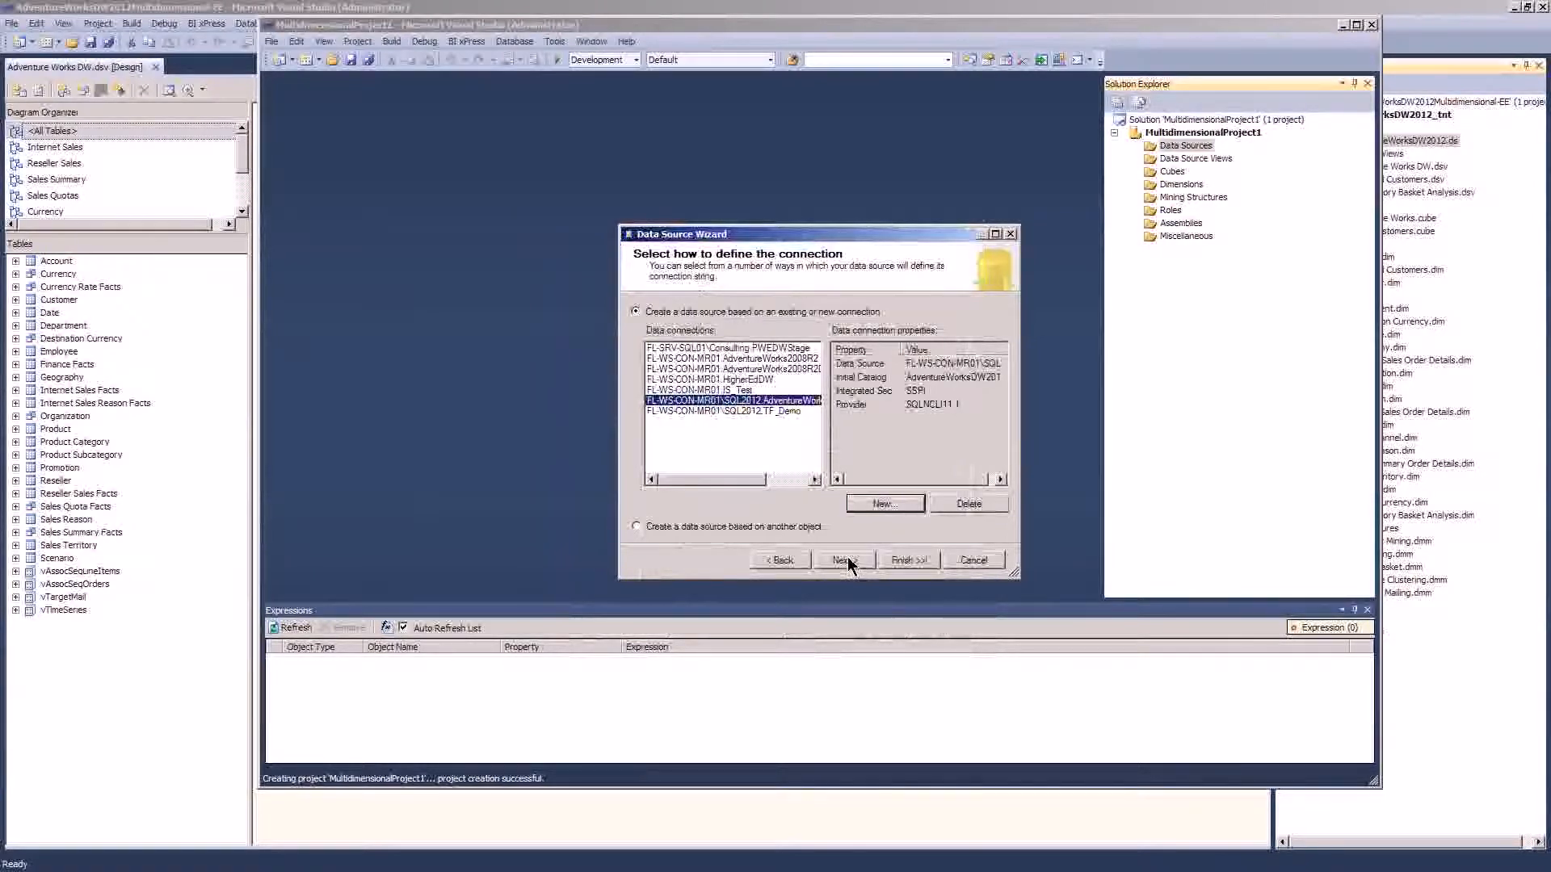
# - Name the data source Adventure Works DW2012 and complete its creation from the new connection
pyautogui.click(899, 559)
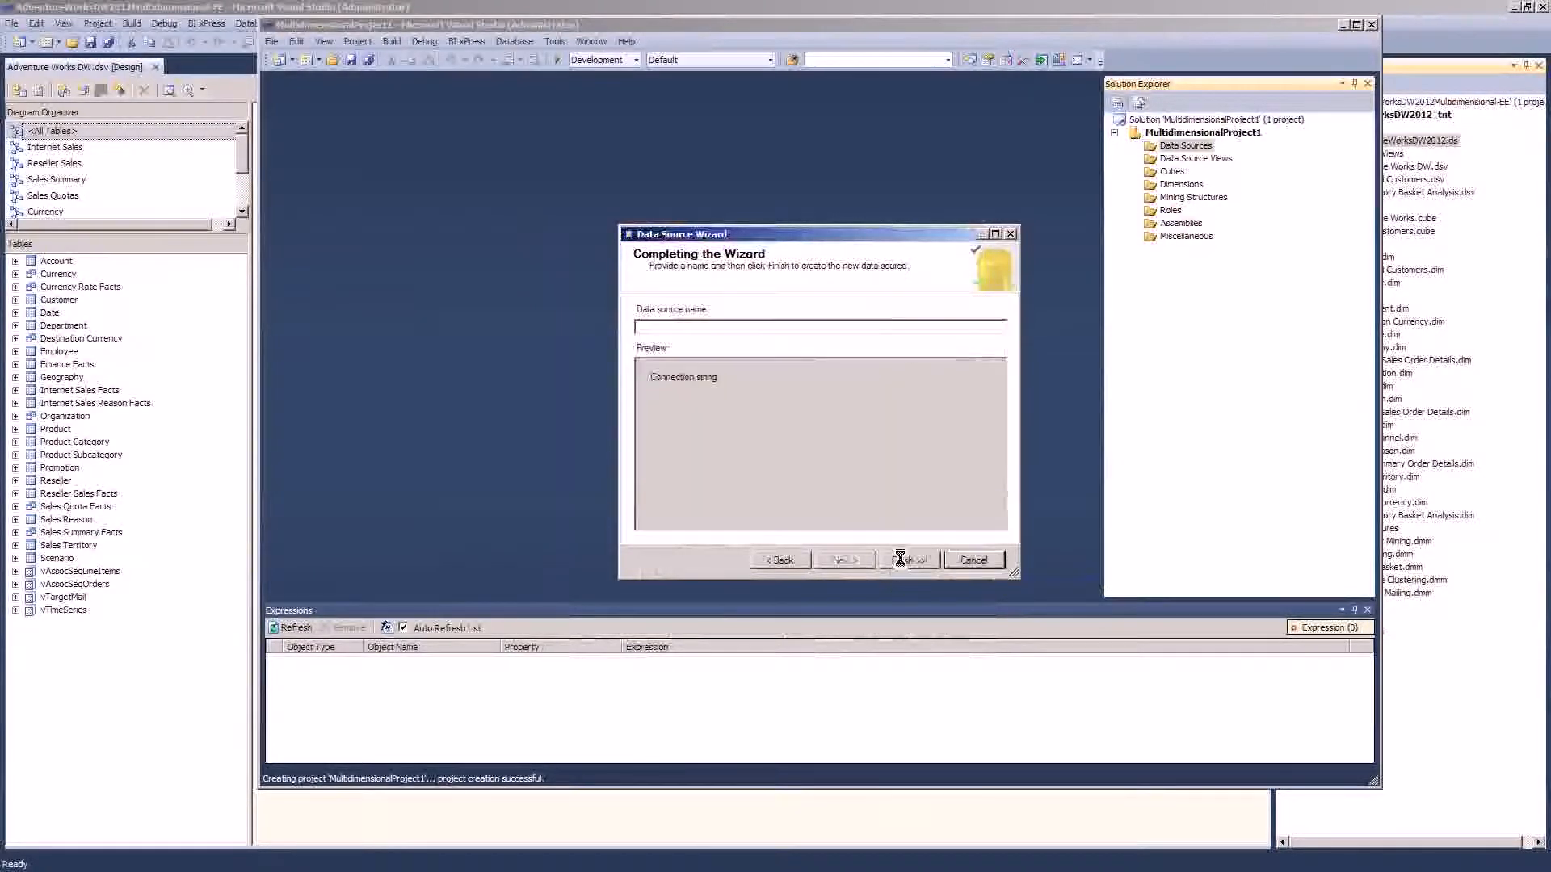
pyautogui.click(762, 328)
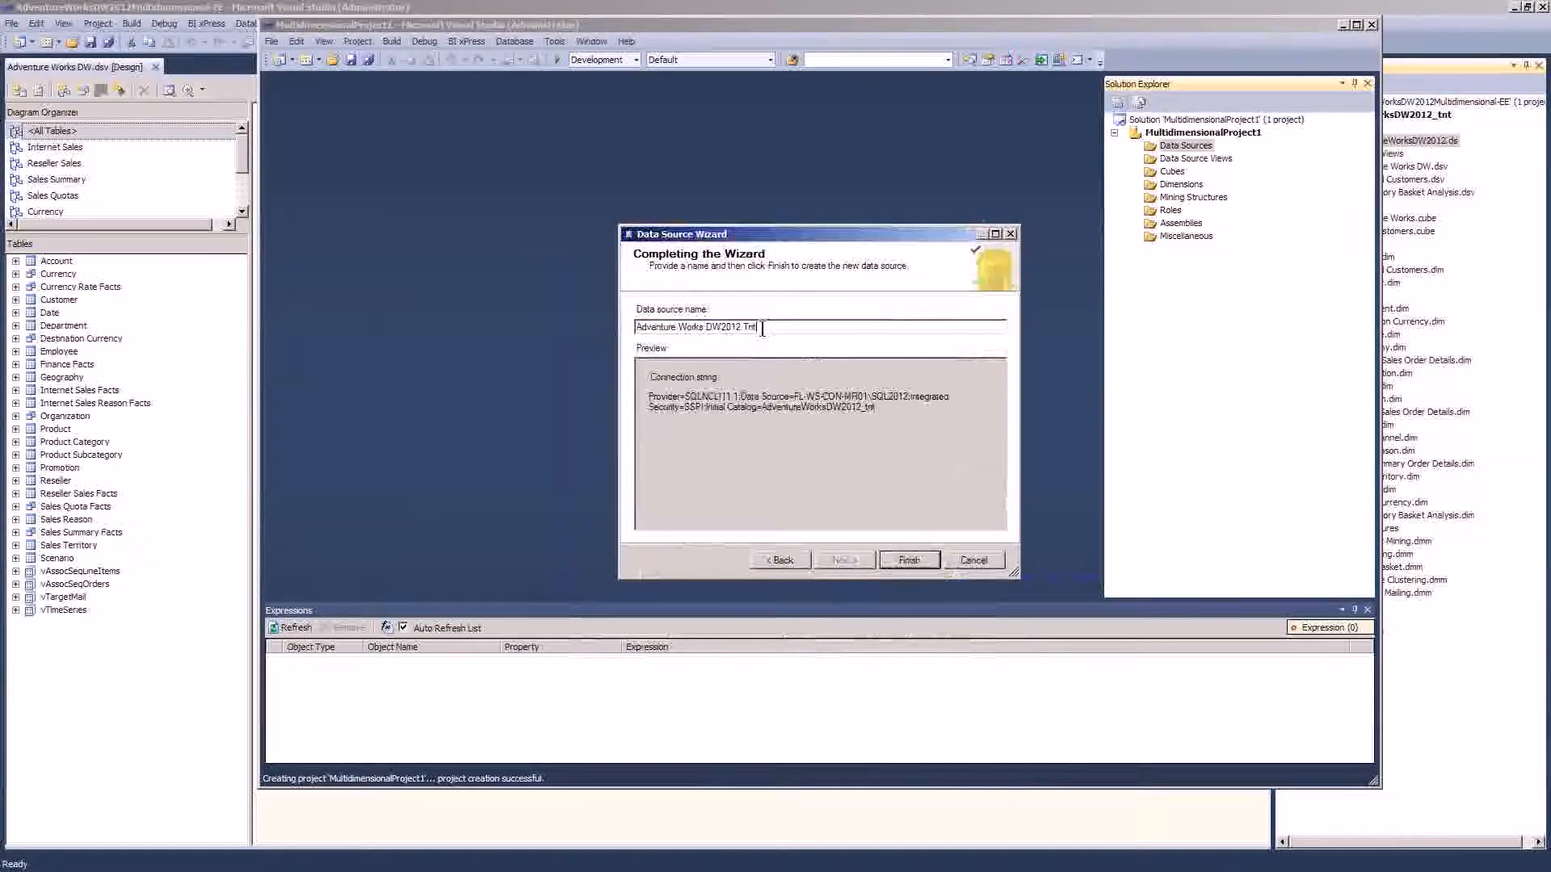
pyautogui.press('BackSpace')
pyautogui.press('BackSpace')
pyautogui.press('BackSpace')
pyautogui.press('BackSpace')
pyautogui.click(910, 558)
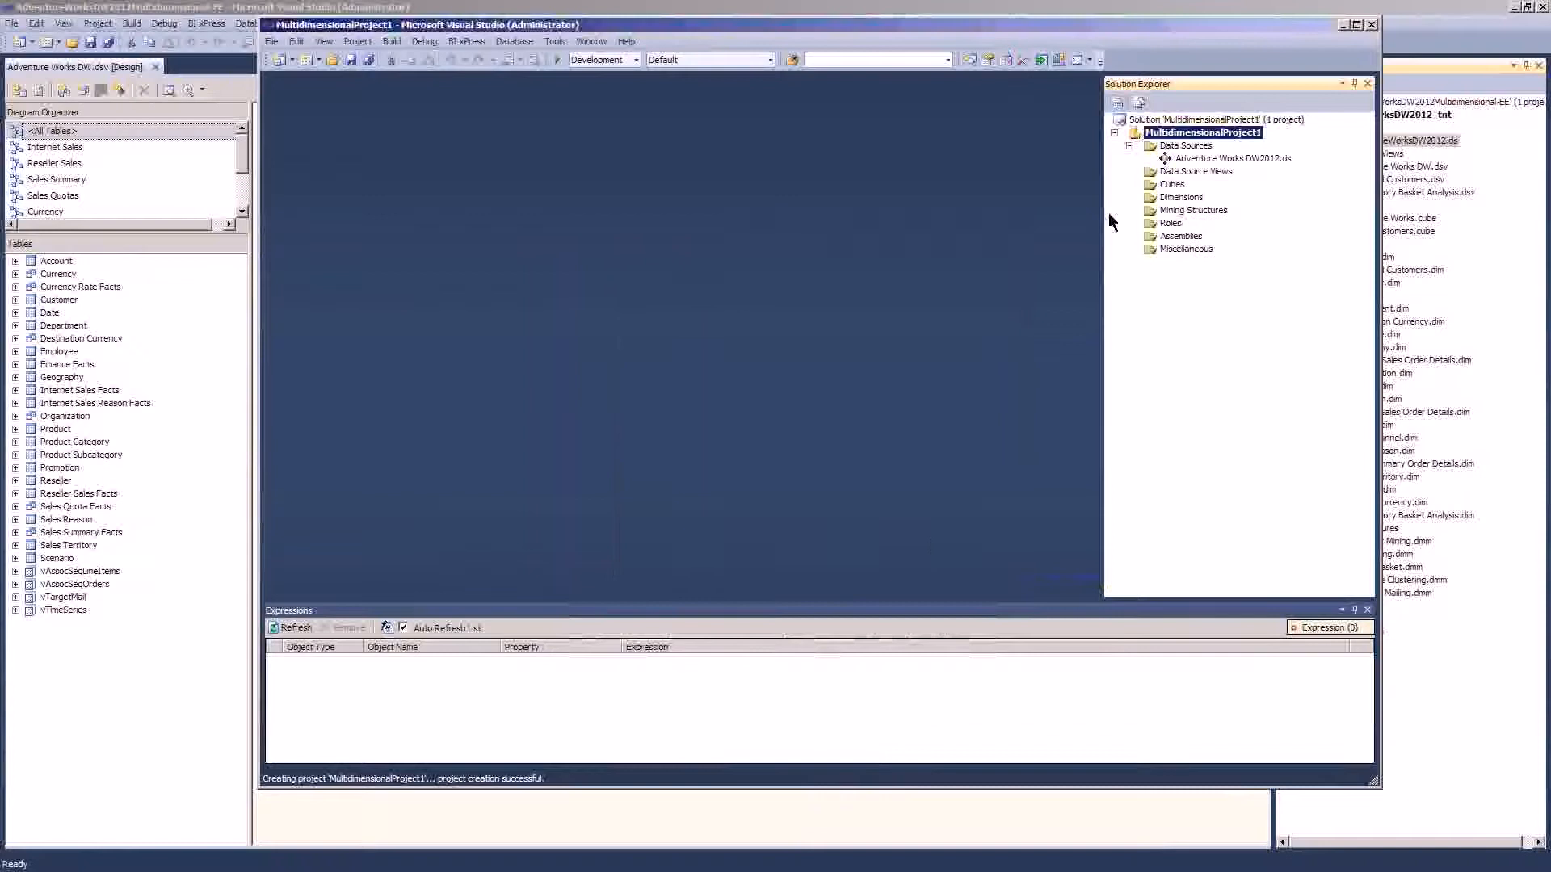
# - Set the impersonation of the Adventure Works DW2012 data source to use the service account
pyautogui.doubleClick(1198, 158)
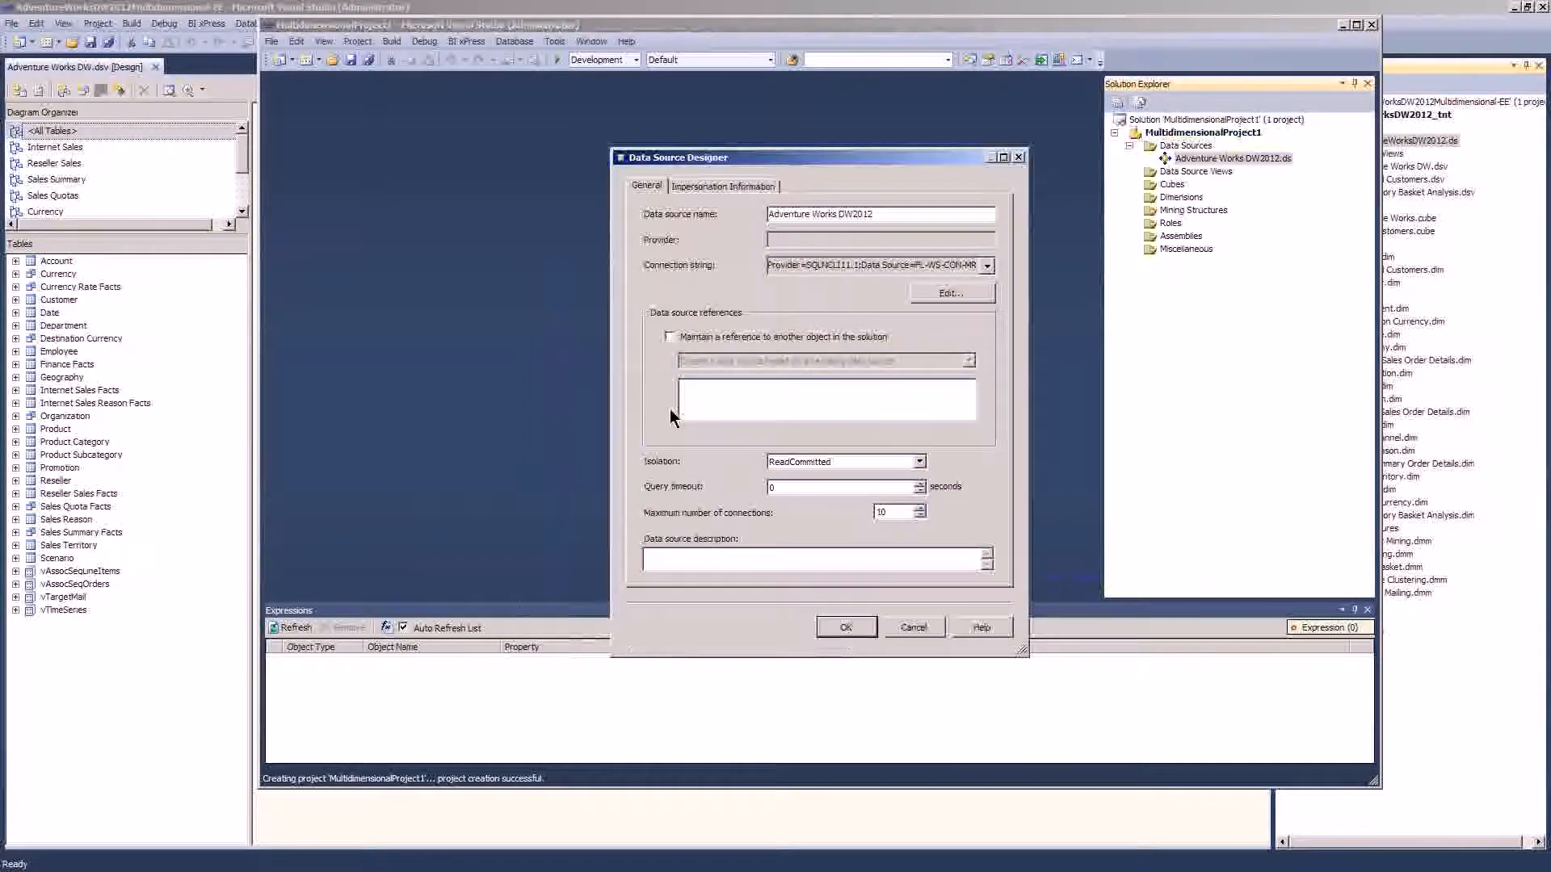
pyautogui.click(721, 187)
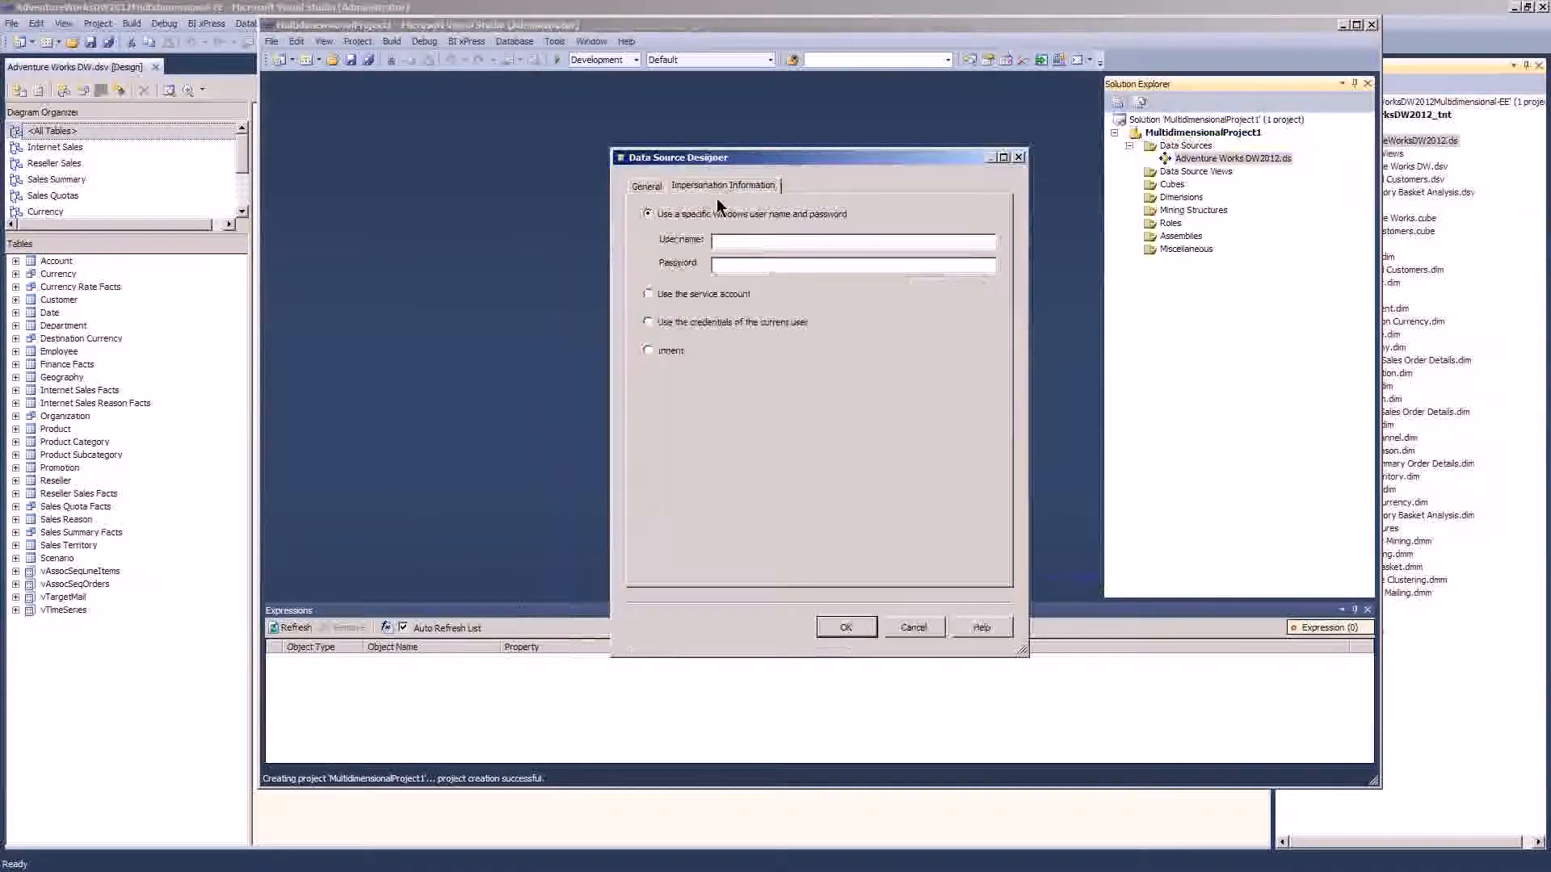
pyautogui.click(651, 296)
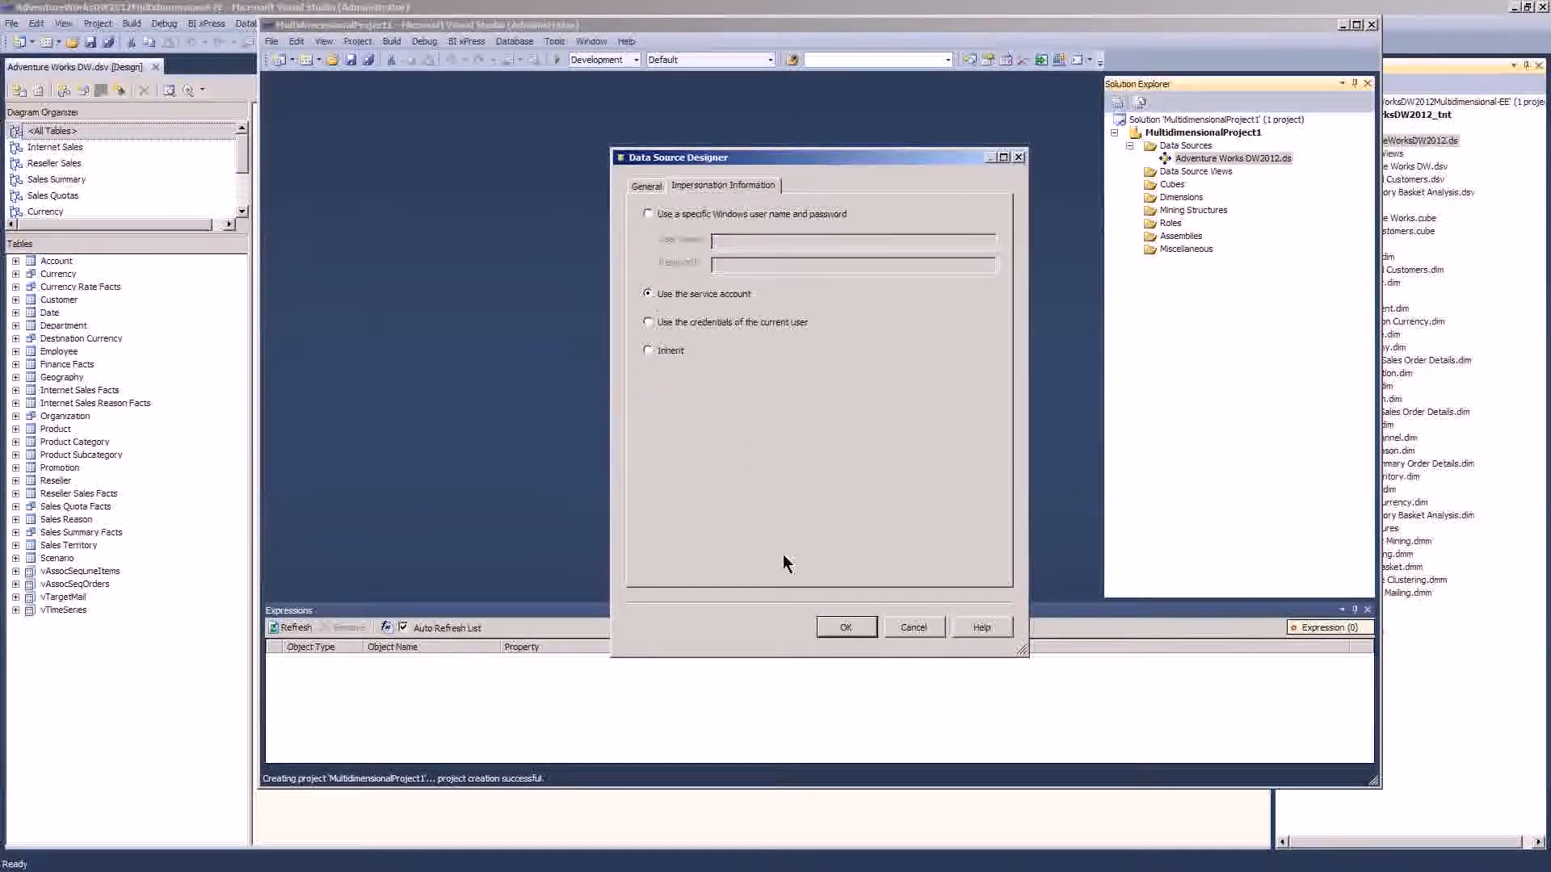
pyautogui.click(846, 630)
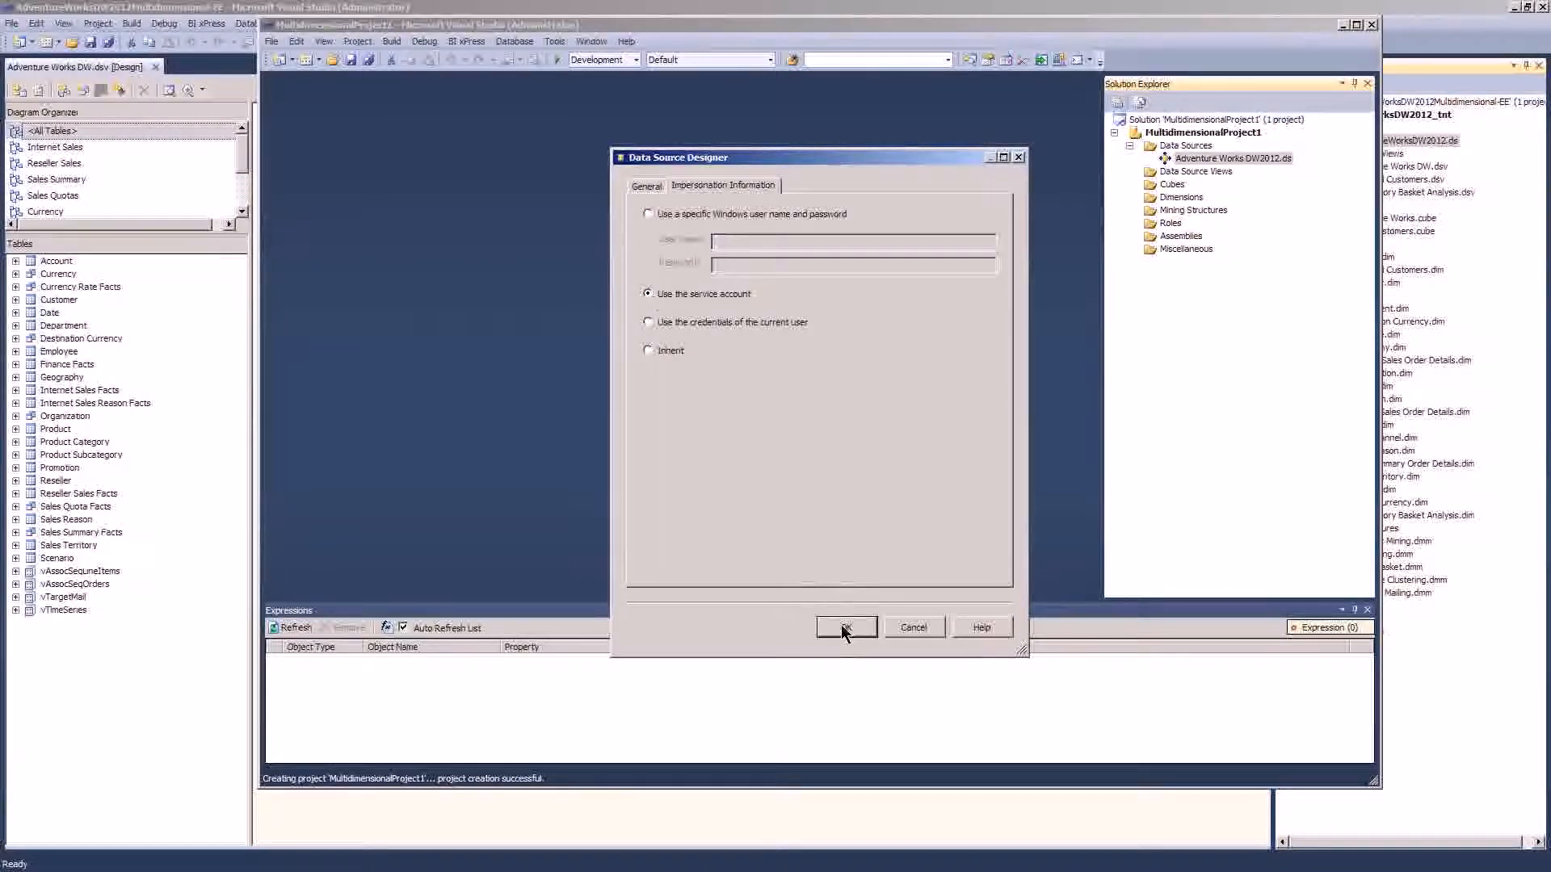
pyautogui.click(842, 628)
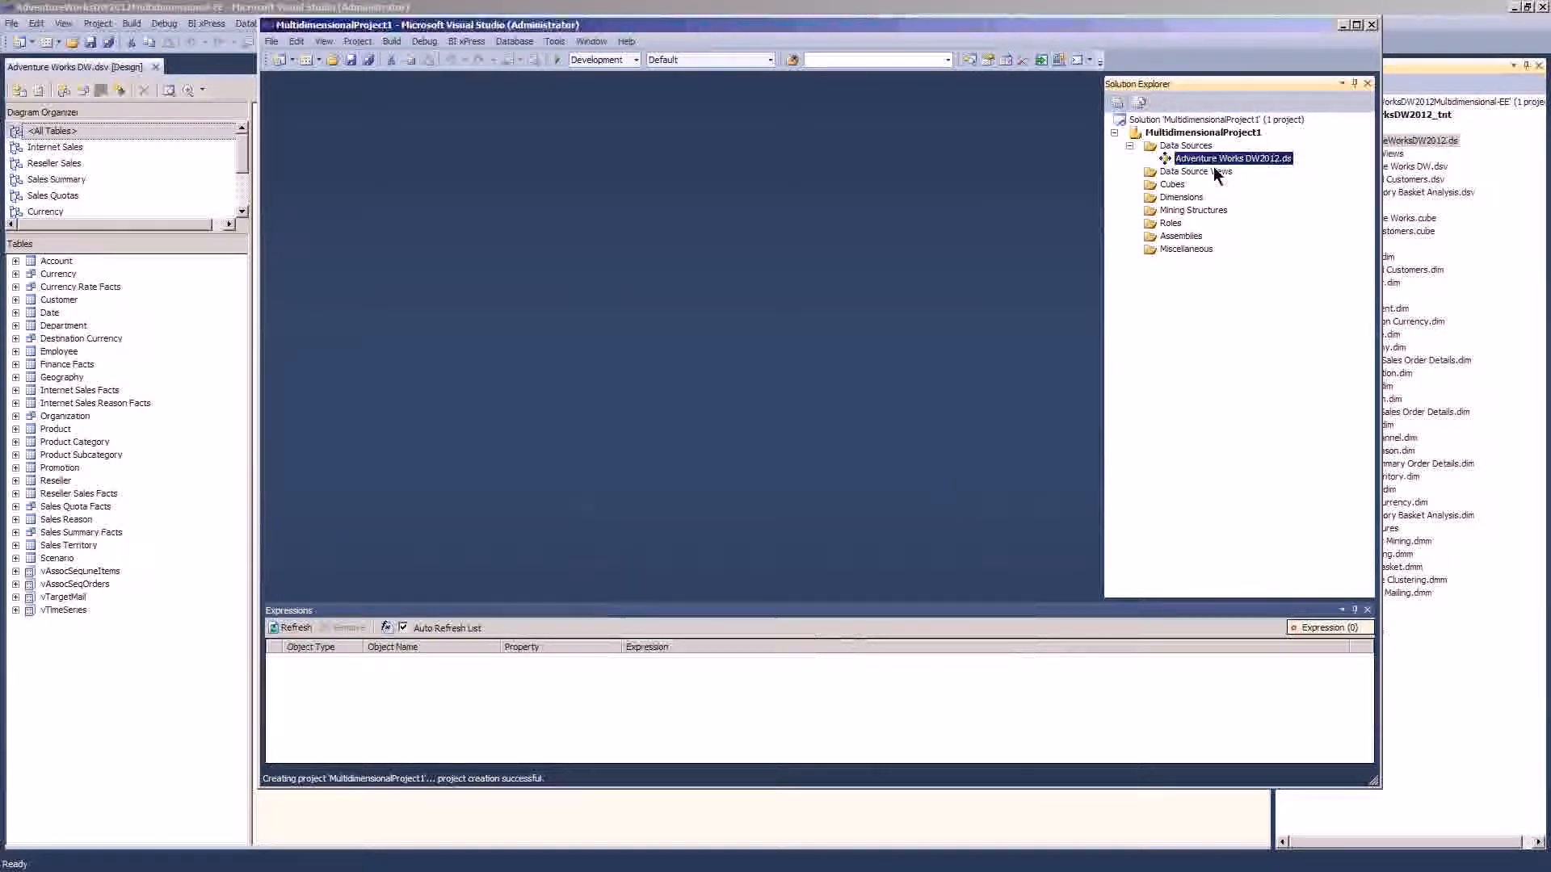
# - Review the providers available for the Adventure Works DW2012 connection, including Microsoft OLE DB Provider for SQL Server, and discard the connection edit
pyautogui.click(1200, 160)
pyautogui.doubleClick(1195, 164)
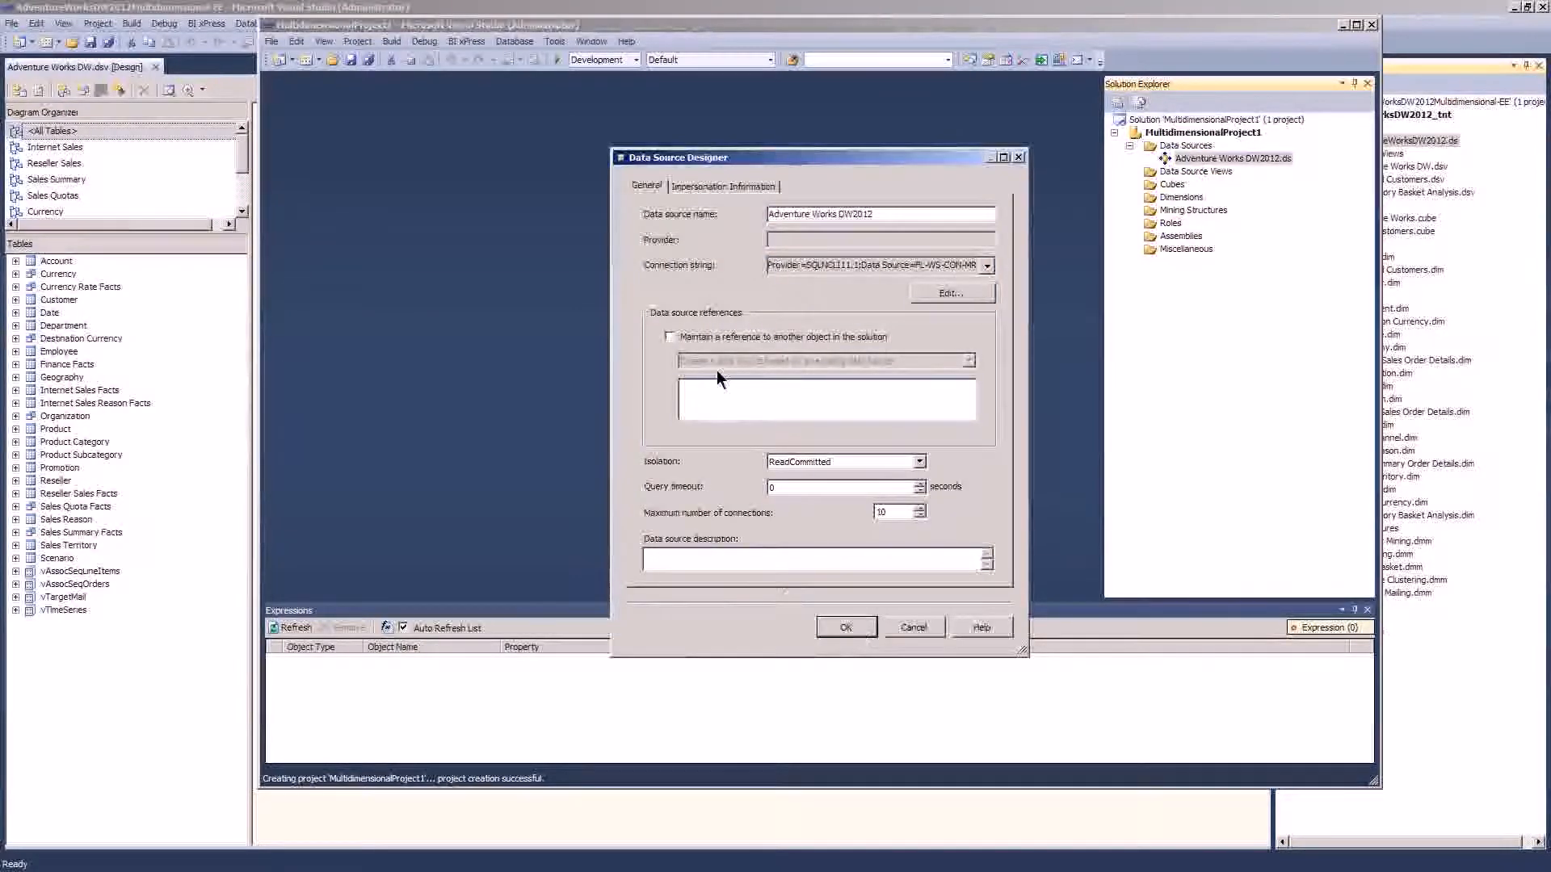
pyautogui.click(950, 295)
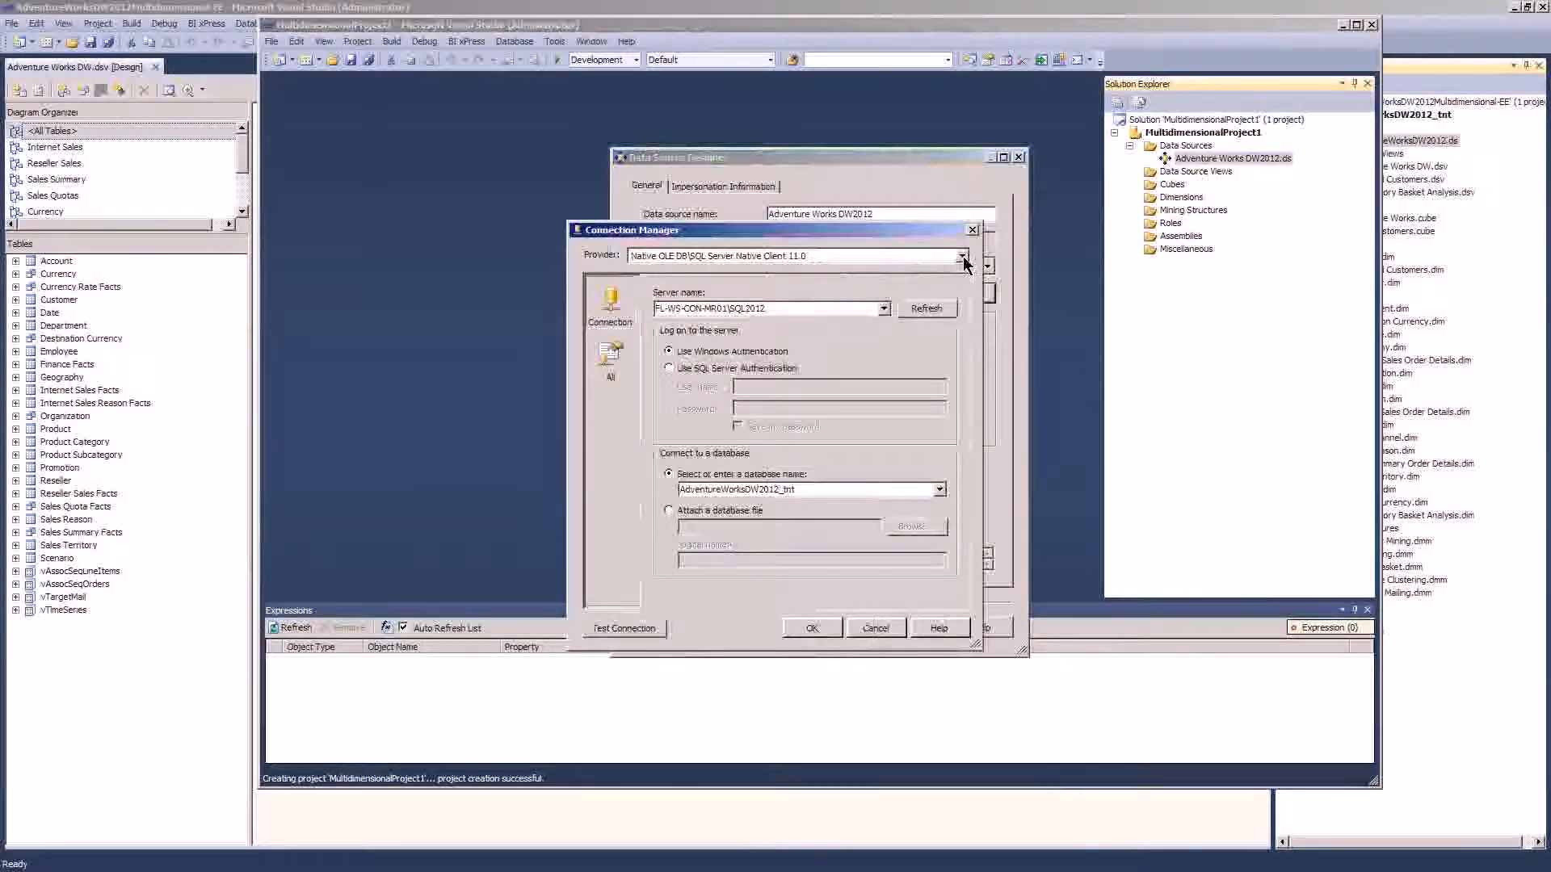
pyautogui.click(878, 259)
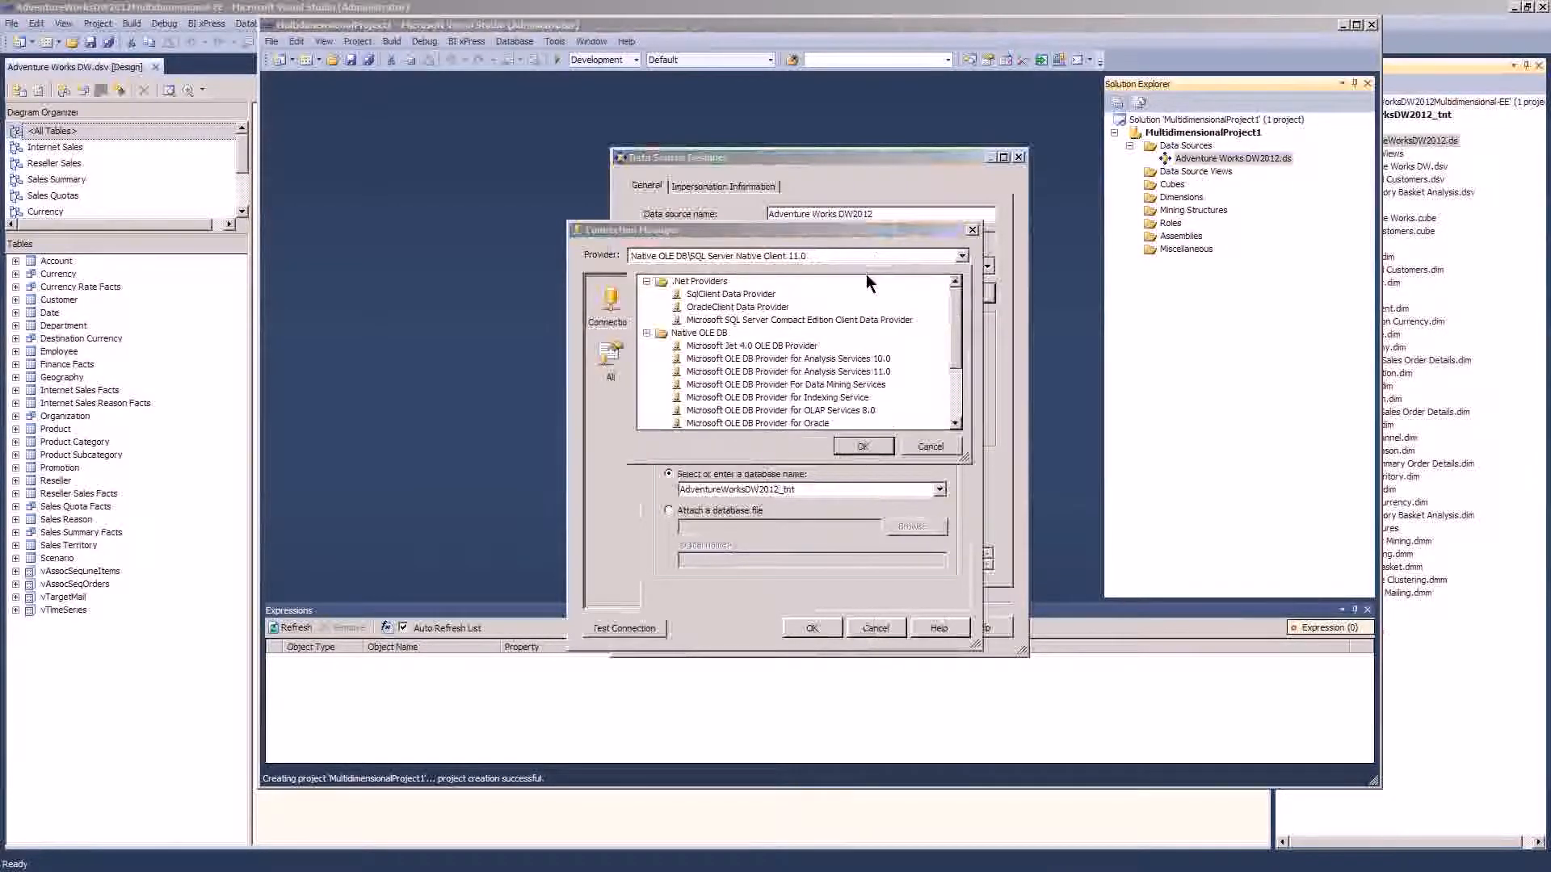
pyautogui.moveTo(957, 301); pyautogui.dragTo(957, 357)
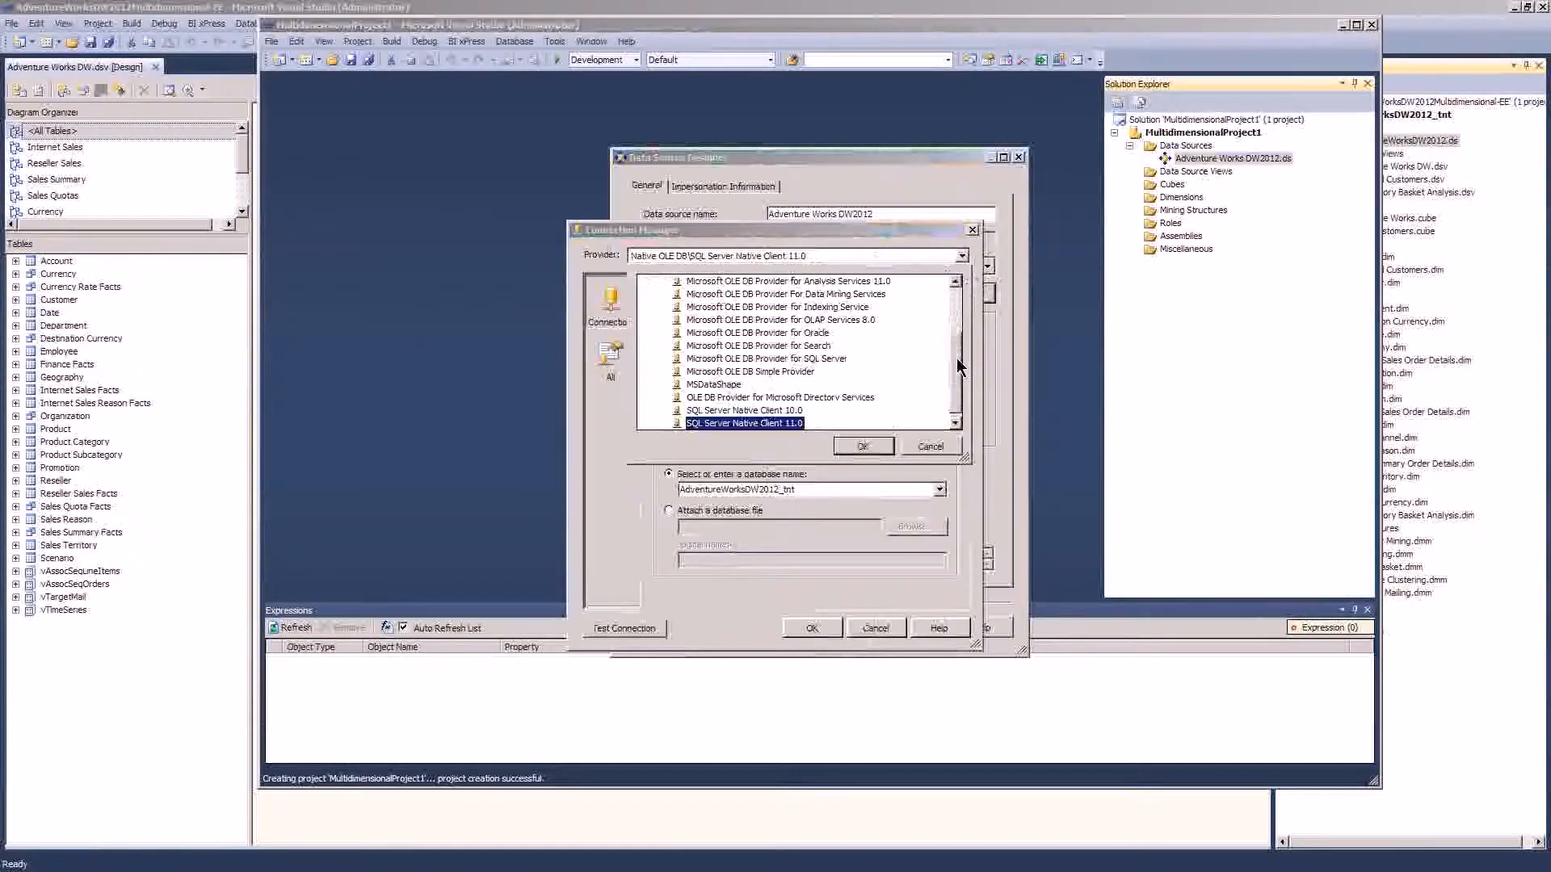
pyautogui.click(764, 360)
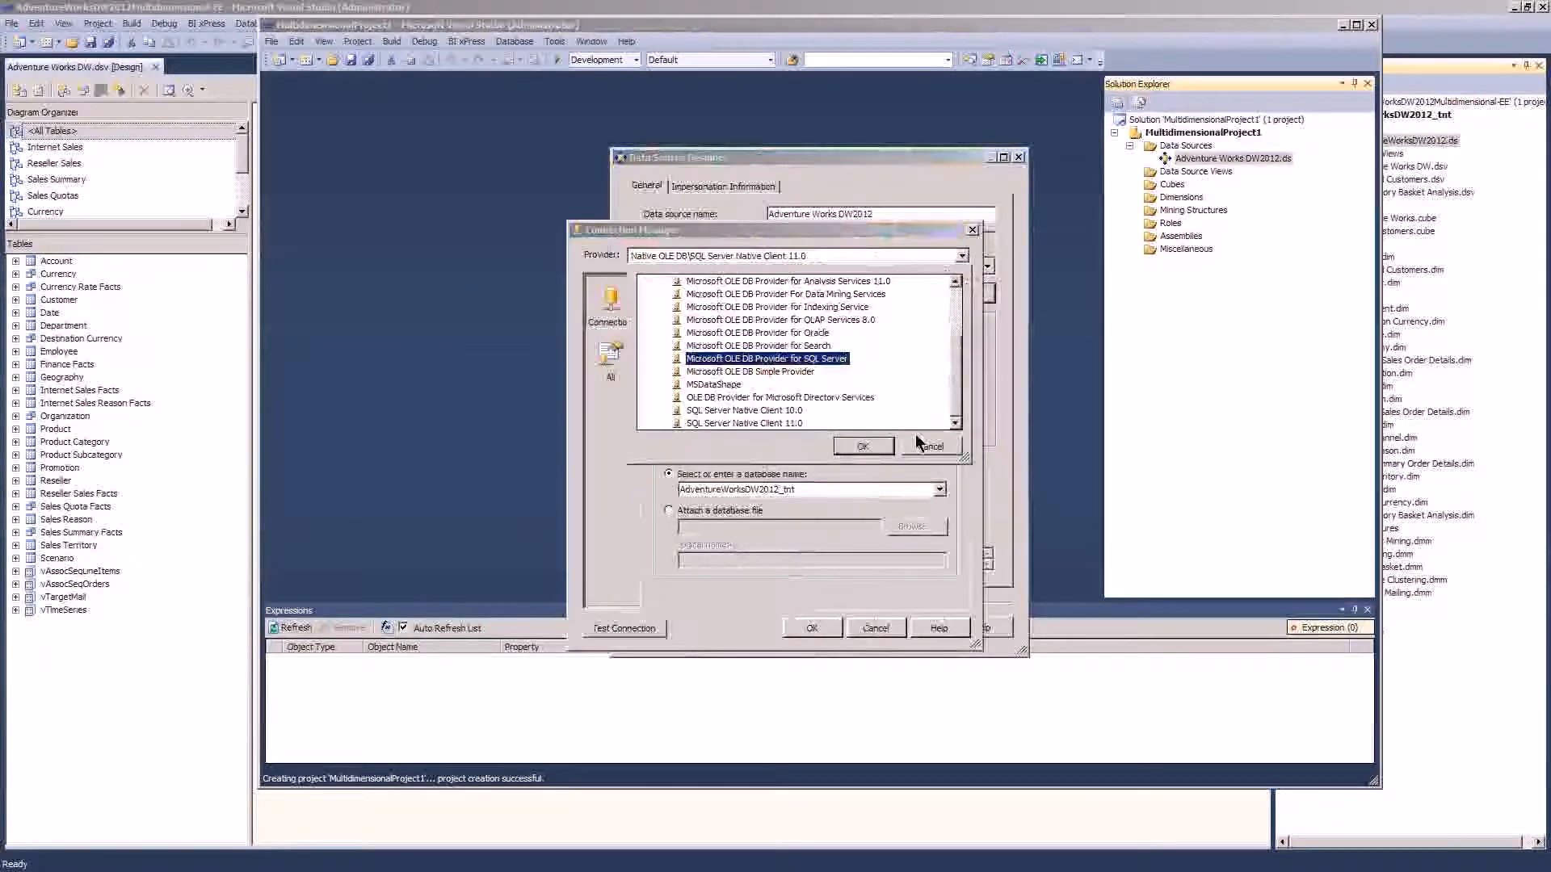
pyautogui.click(938, 442)
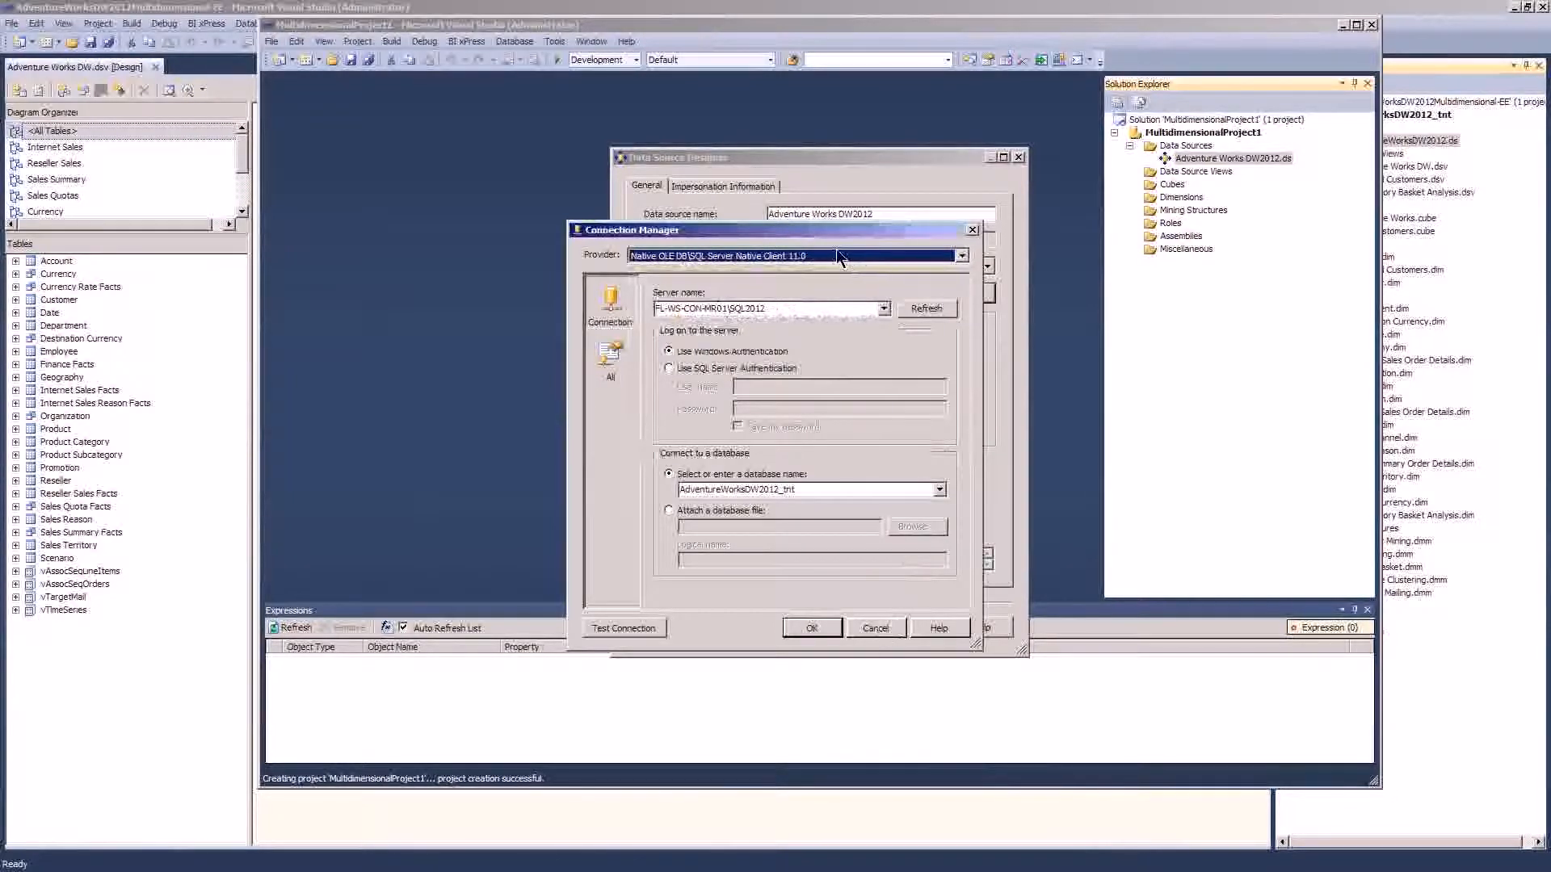
pyautogui.click(877, 628)
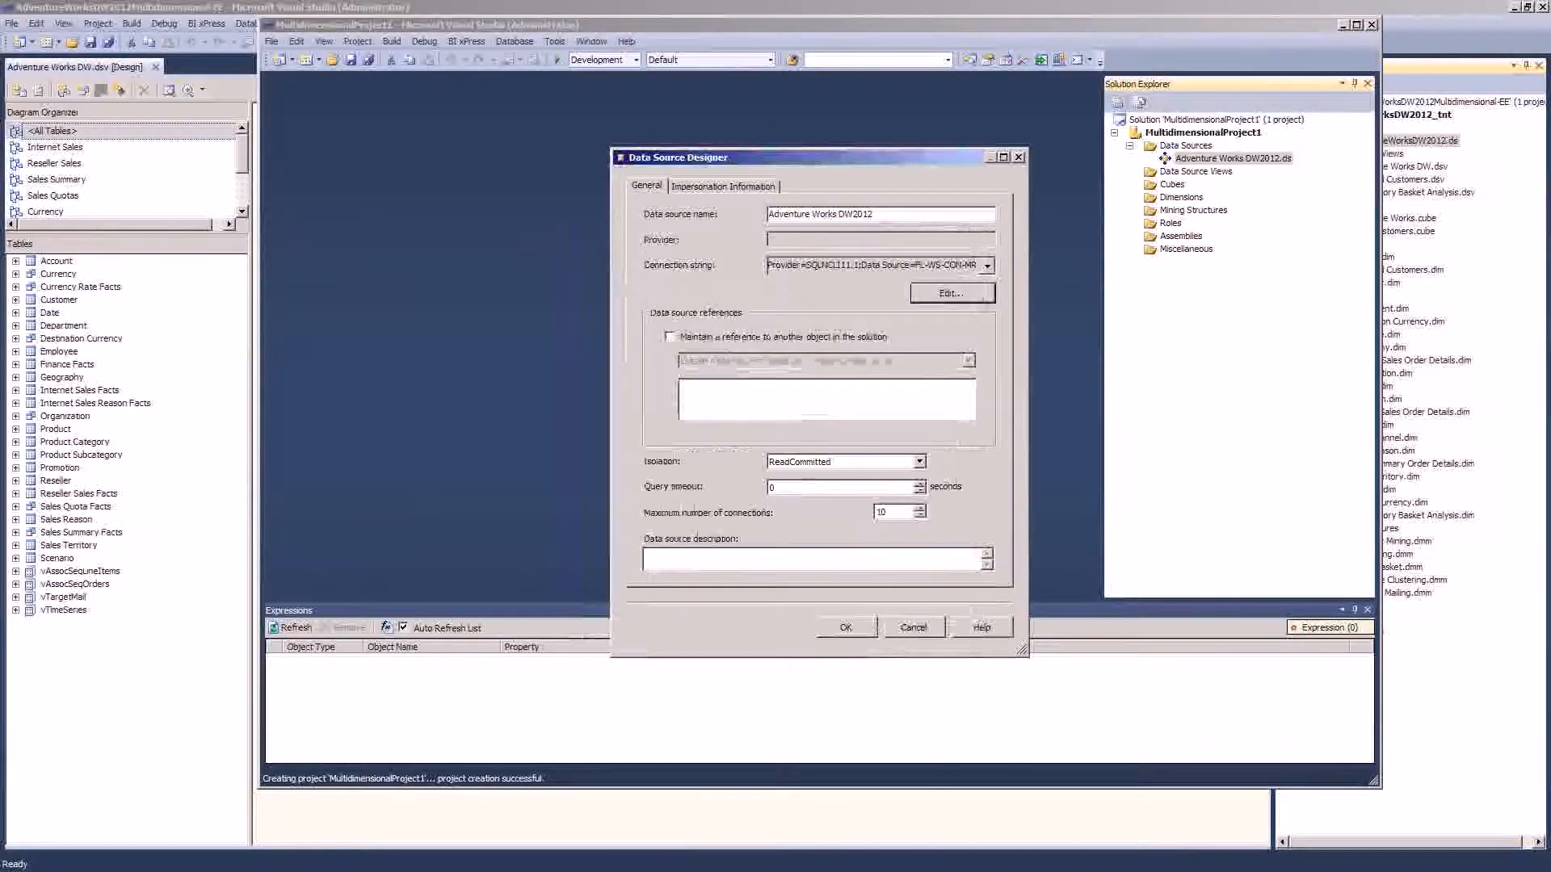
# - Switch to the SSASDemo1 project and inspect the Packet Size property in the AW2012_ENT.ds connection's full property list
pyautogui.hotkey('alt', 'Tab')
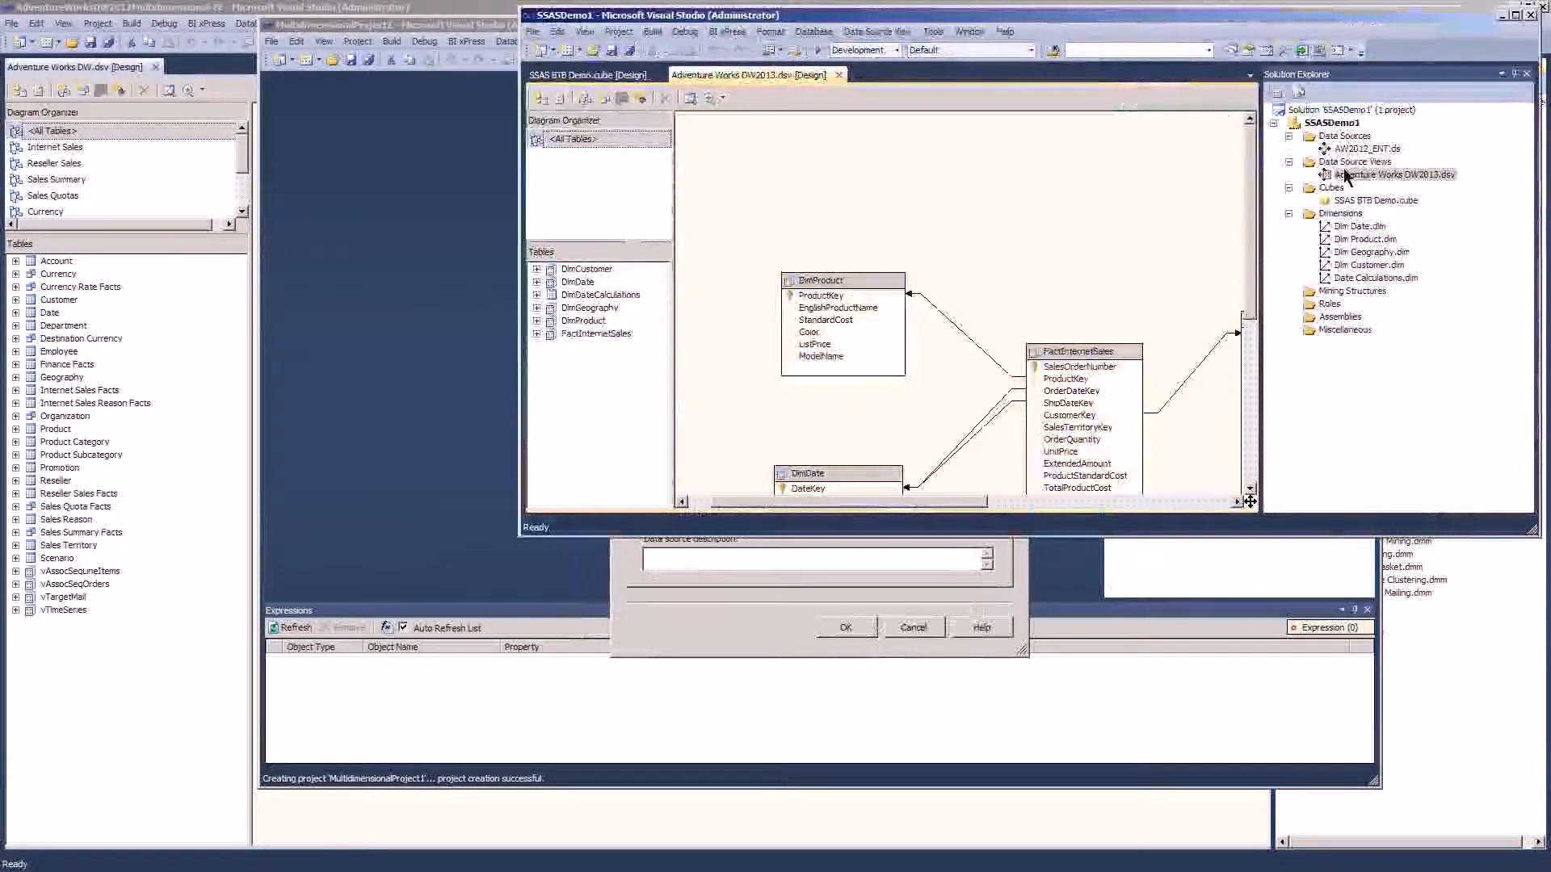
pyautogui.doubleClick(1357, 145)
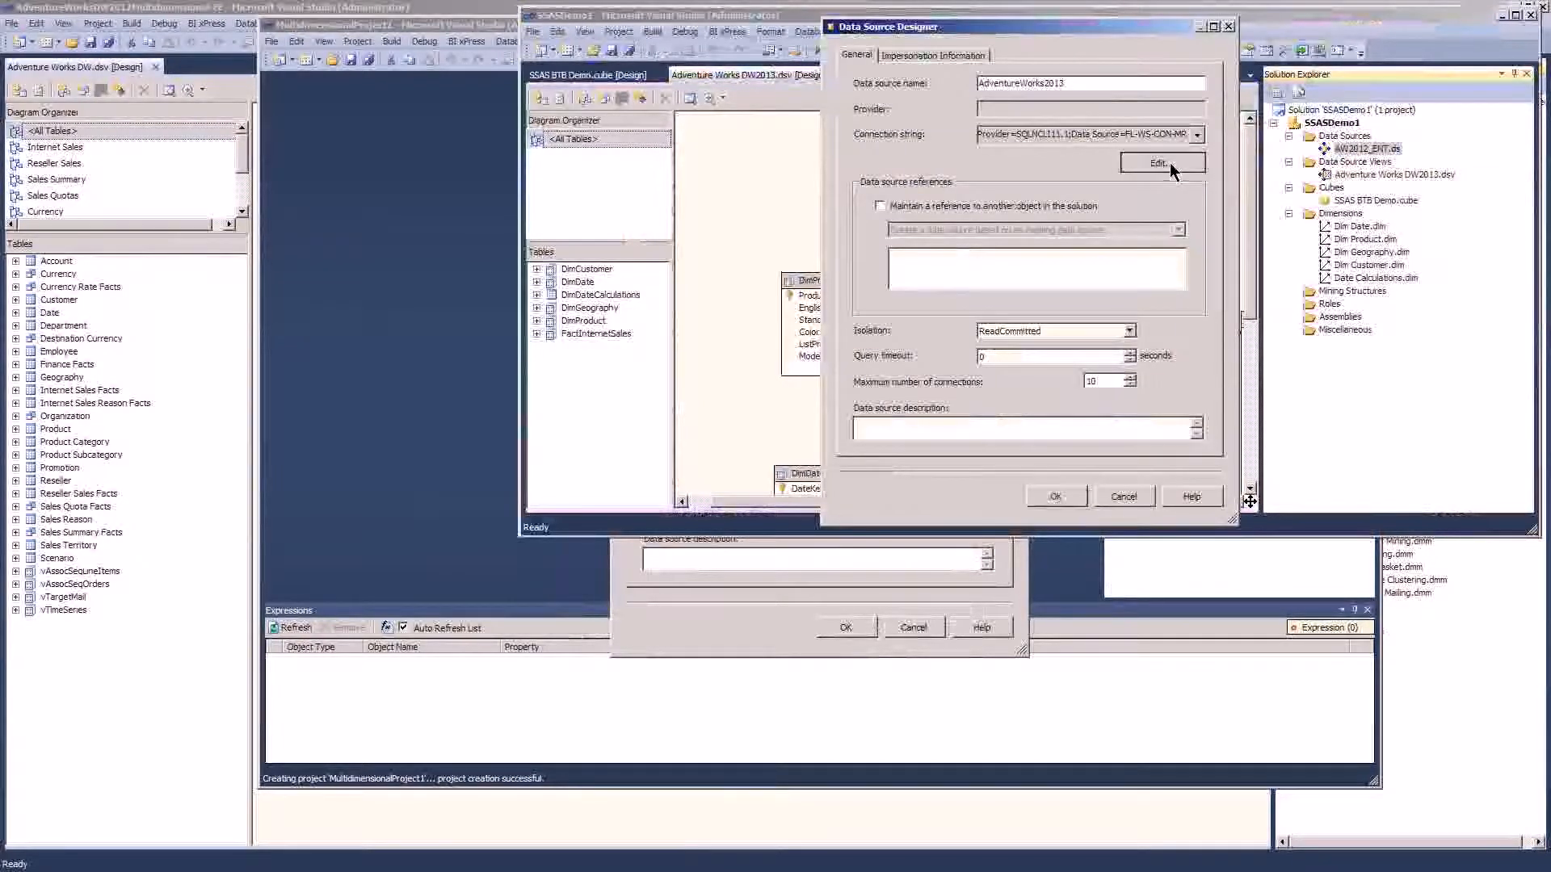
pyautogui.click(1168, 162)
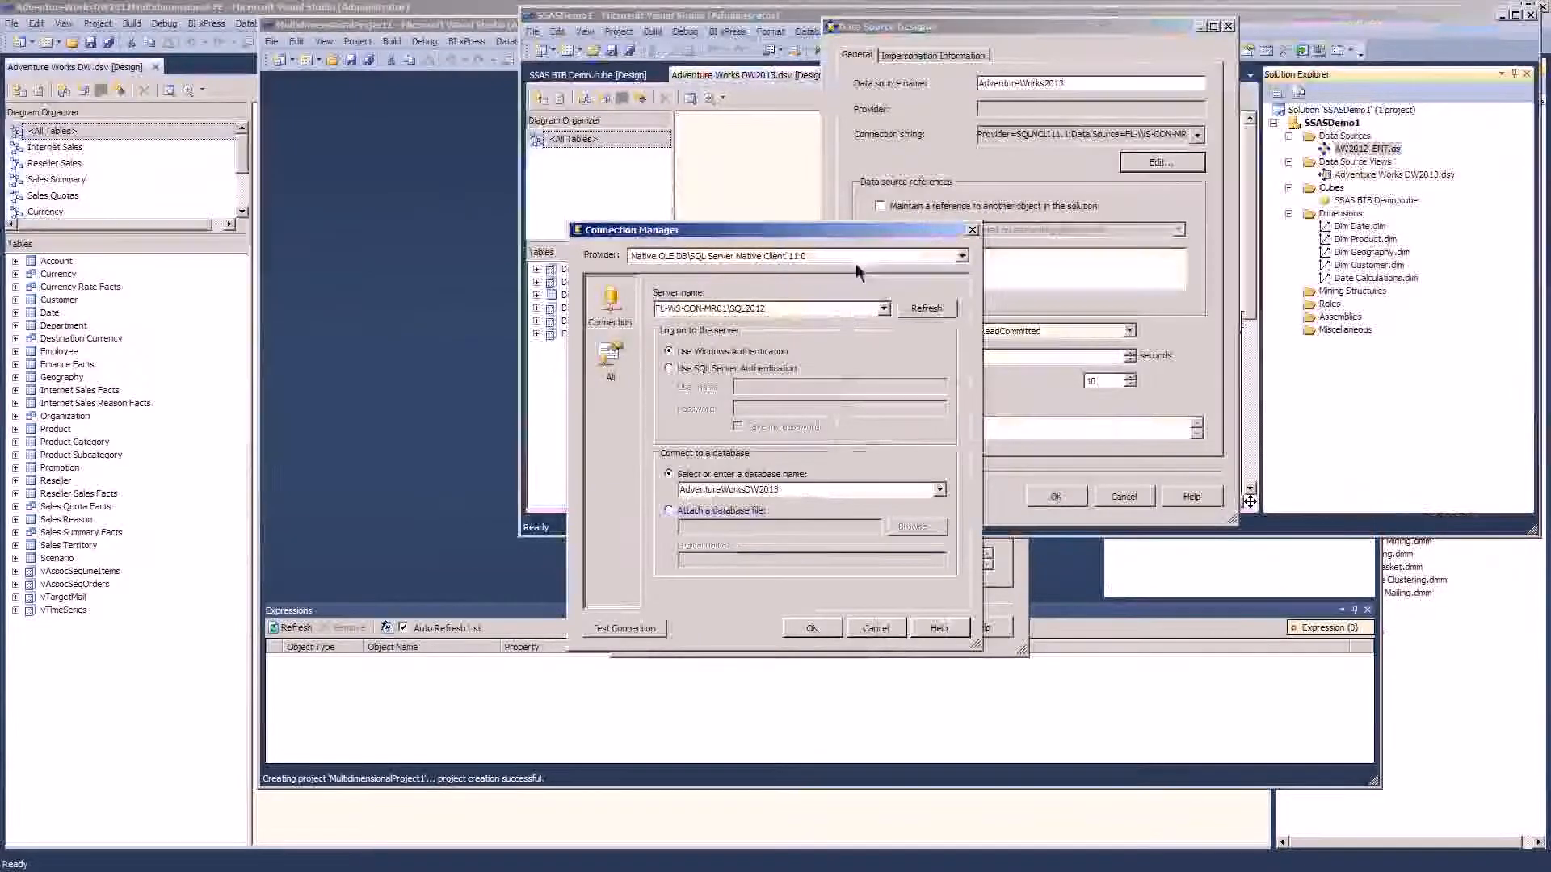
pyautogui.click(611, 355)
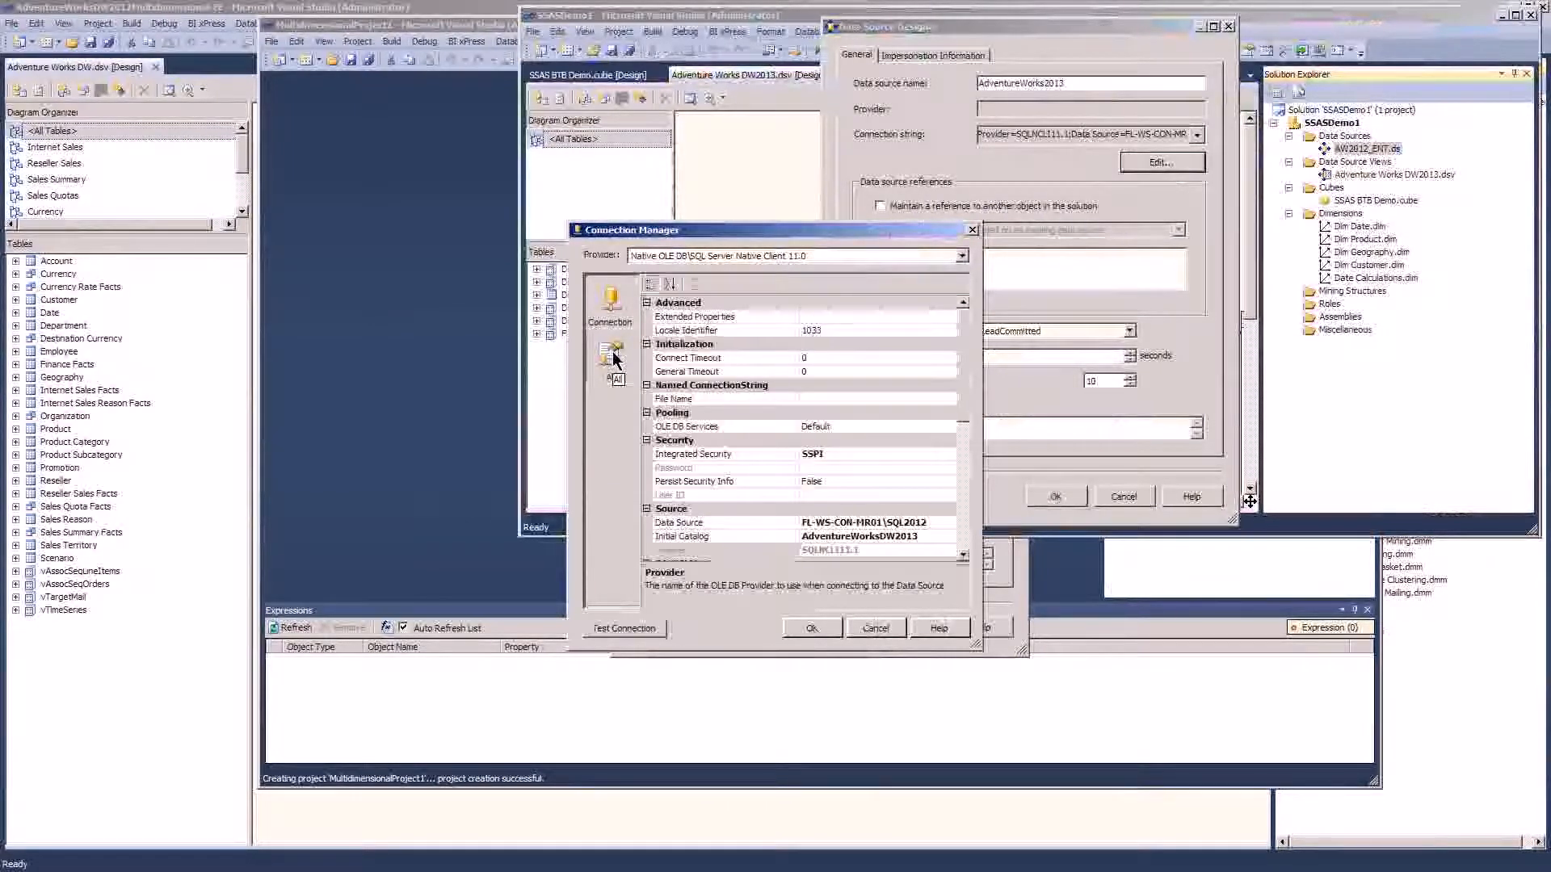
pyautogui.moveTo(966, 402); pyautogui.dragTo(968, 516)
pyautogui.click(823, 455)
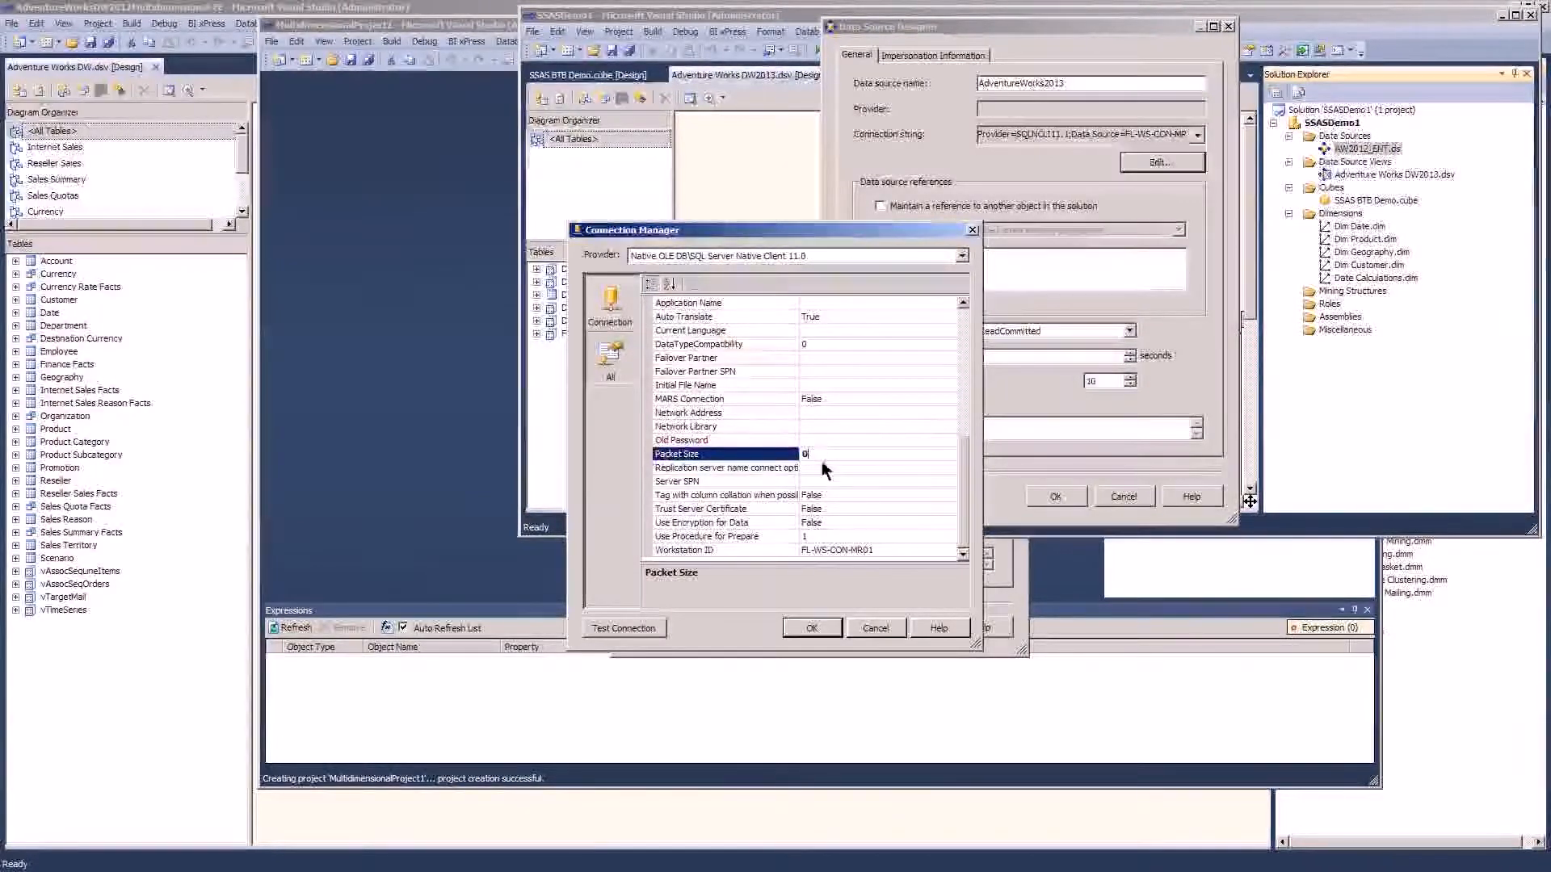
pyautogui.click(812, 629)
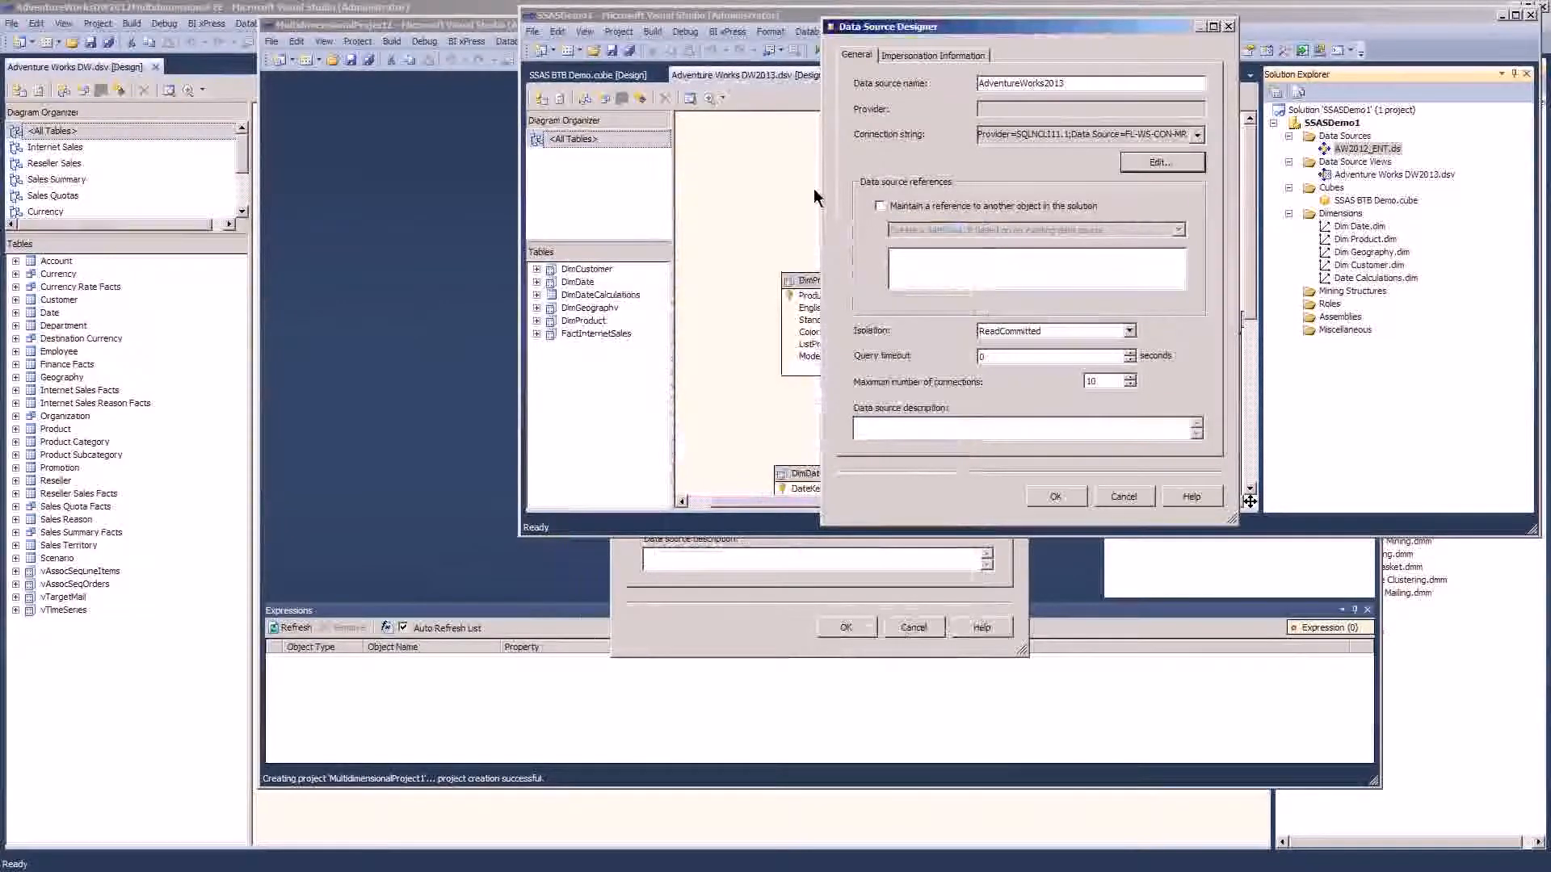
pyautogui.click(1124, 497)
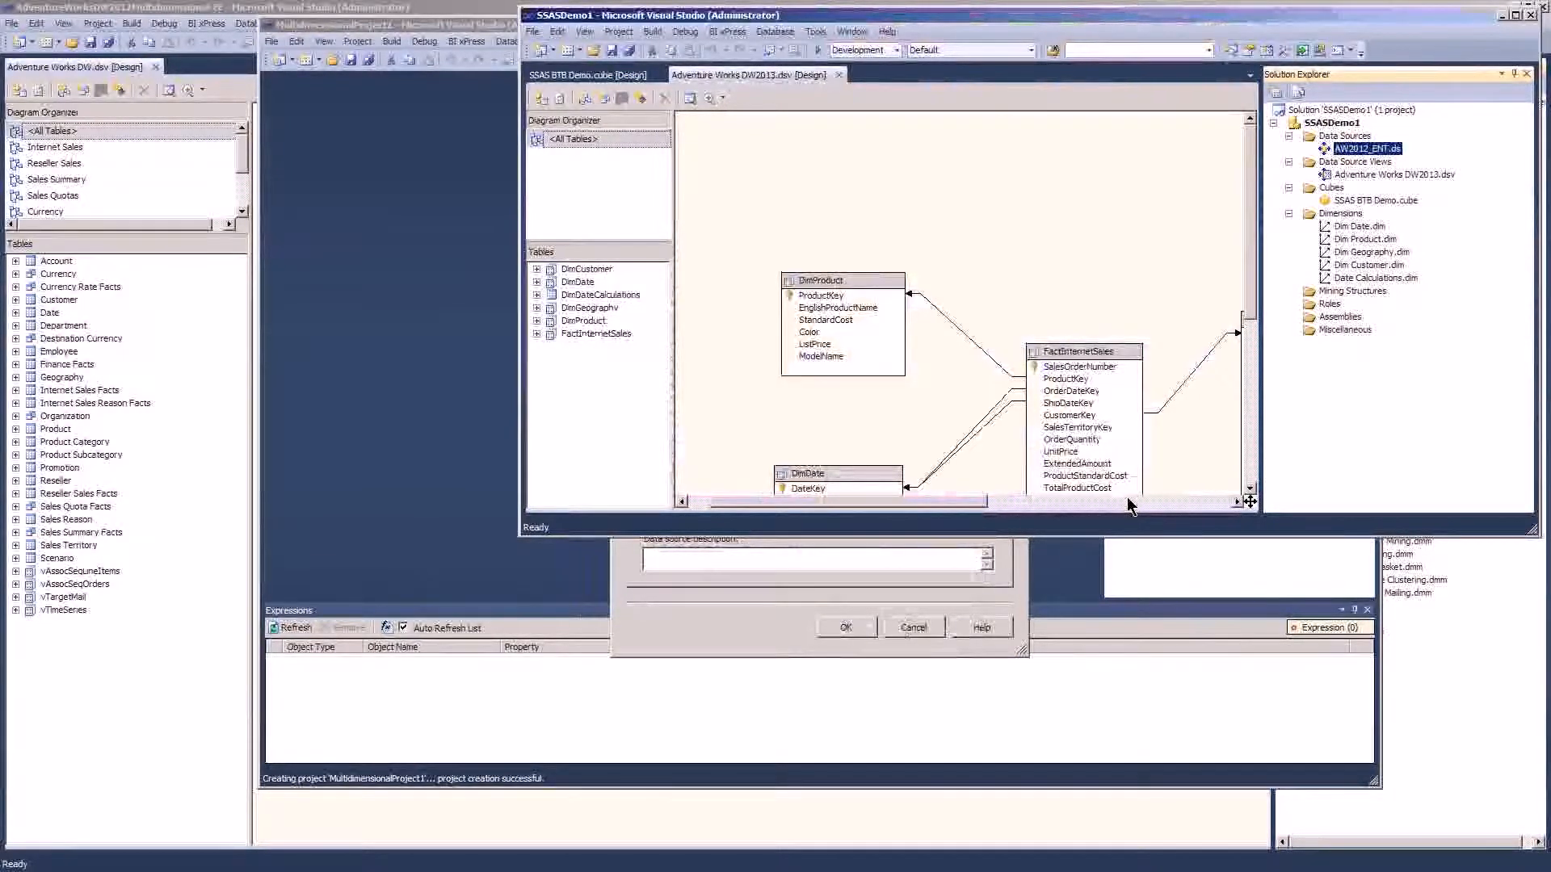
# - Enlarge the SSASDemo1 window and compare the native OLE DB providers offered for the AW2012_ENT.ds connection, keeping the current provider
pyautogui.moveTo(1121, 535); pyautogui.dragTo(1119, 575)
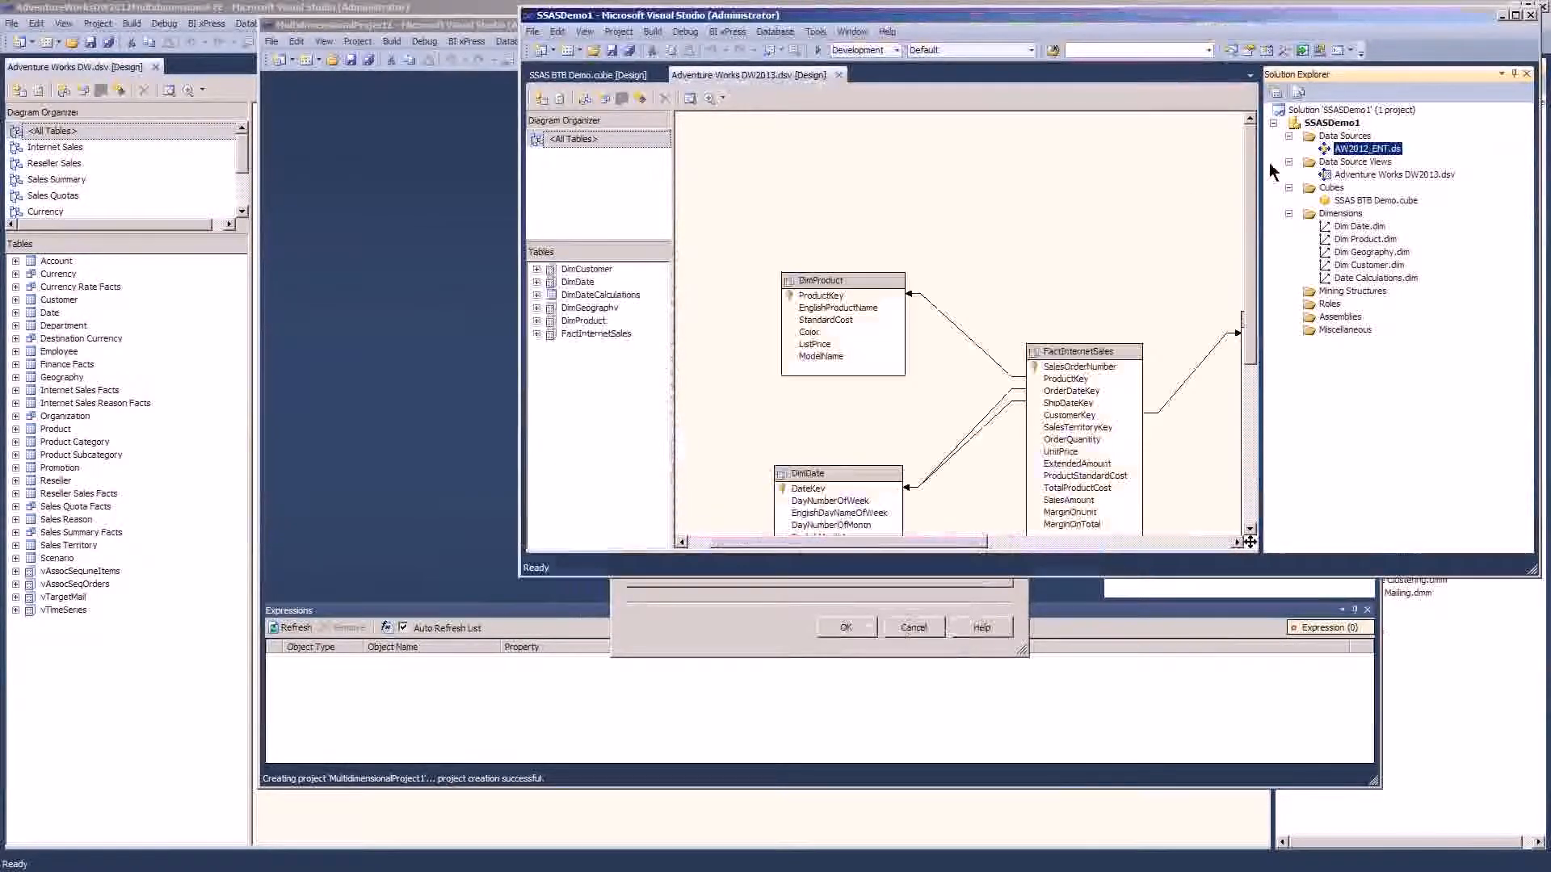
pyautogui.click(1369, 202)
pyautogui.click(1364, 151)
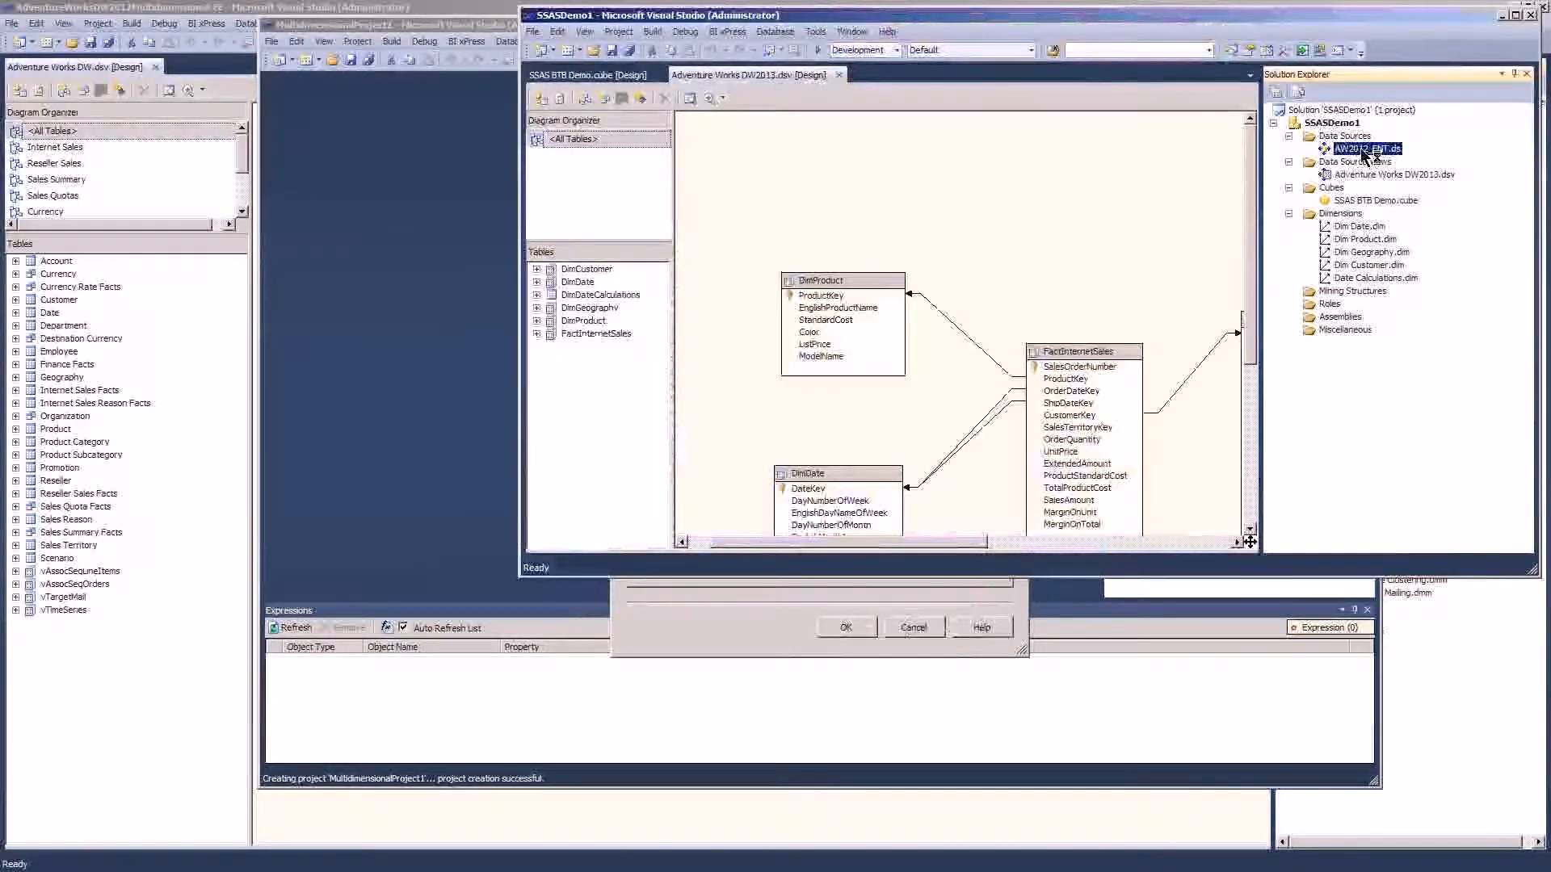
pyautogui.doubleClick(1365, 151)
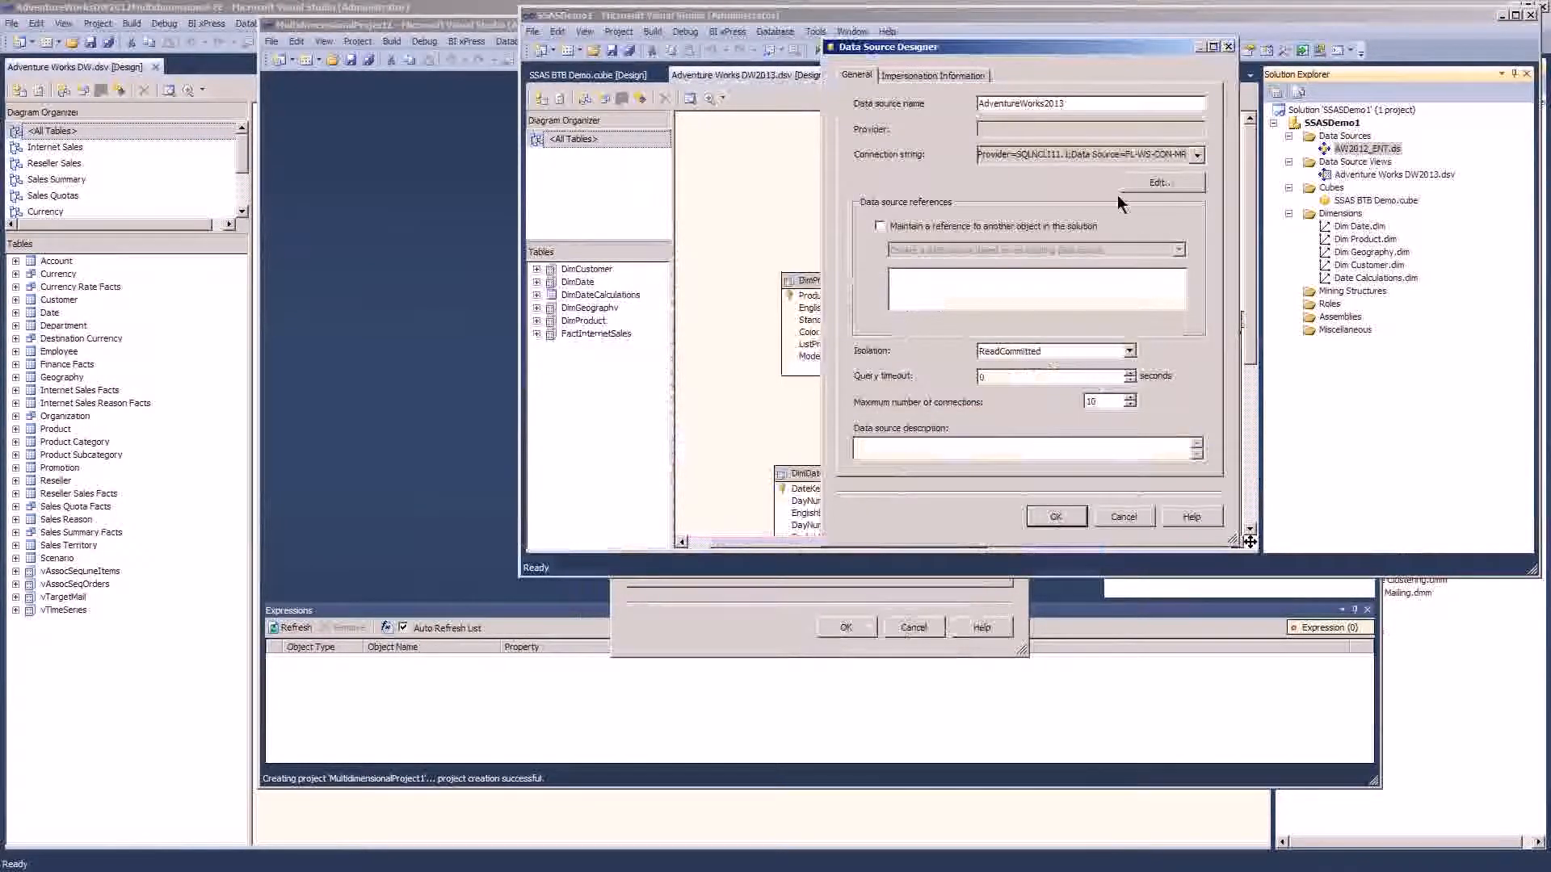
pyautogui.click(1160, 183)
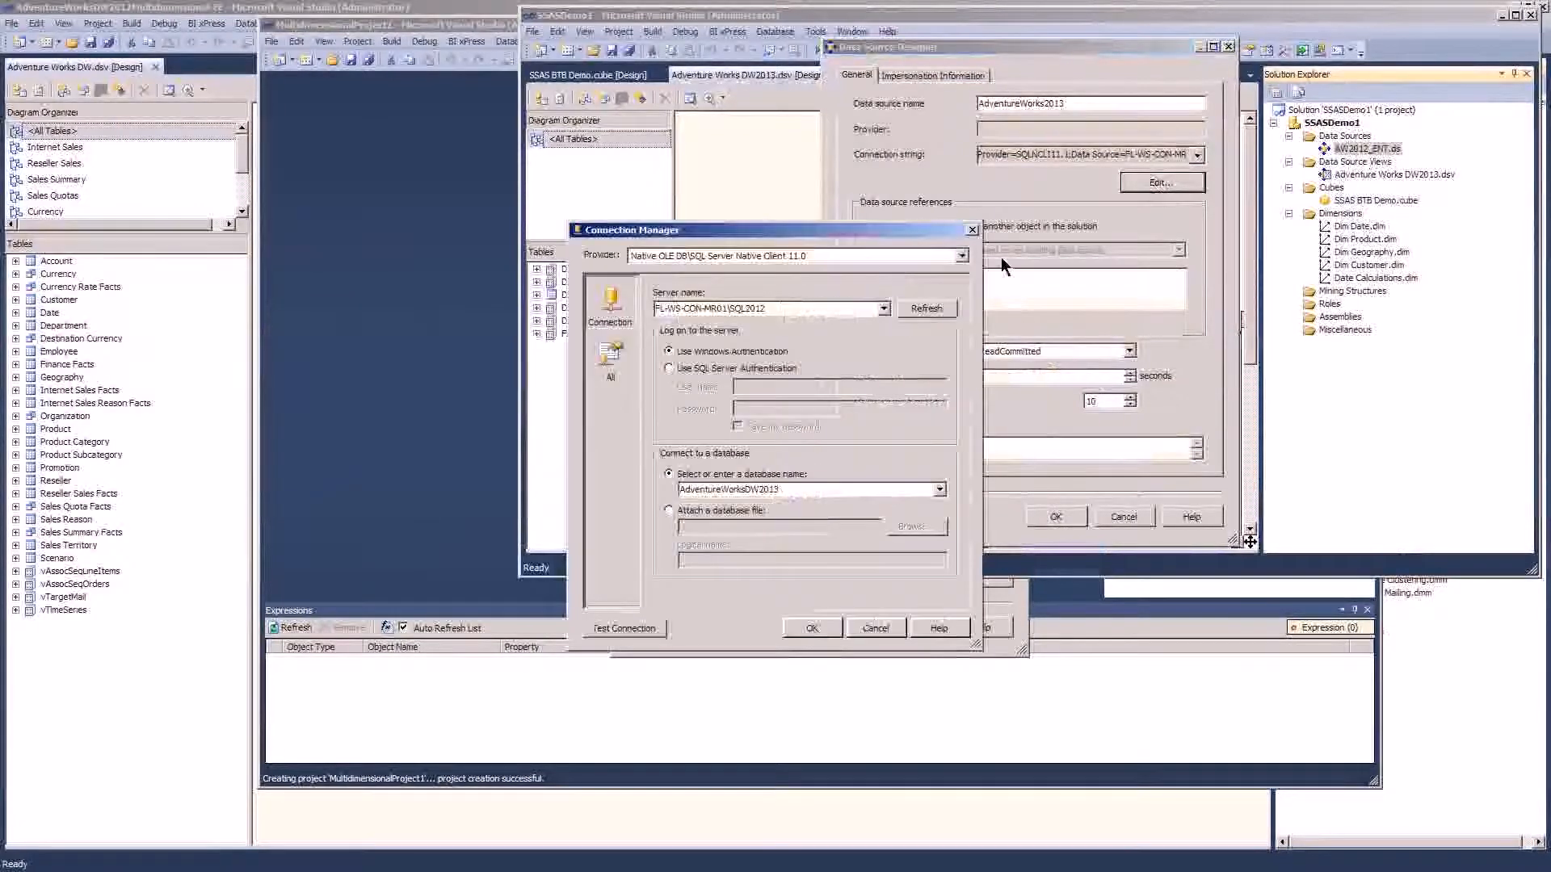
pyautogui.click(960, 256)
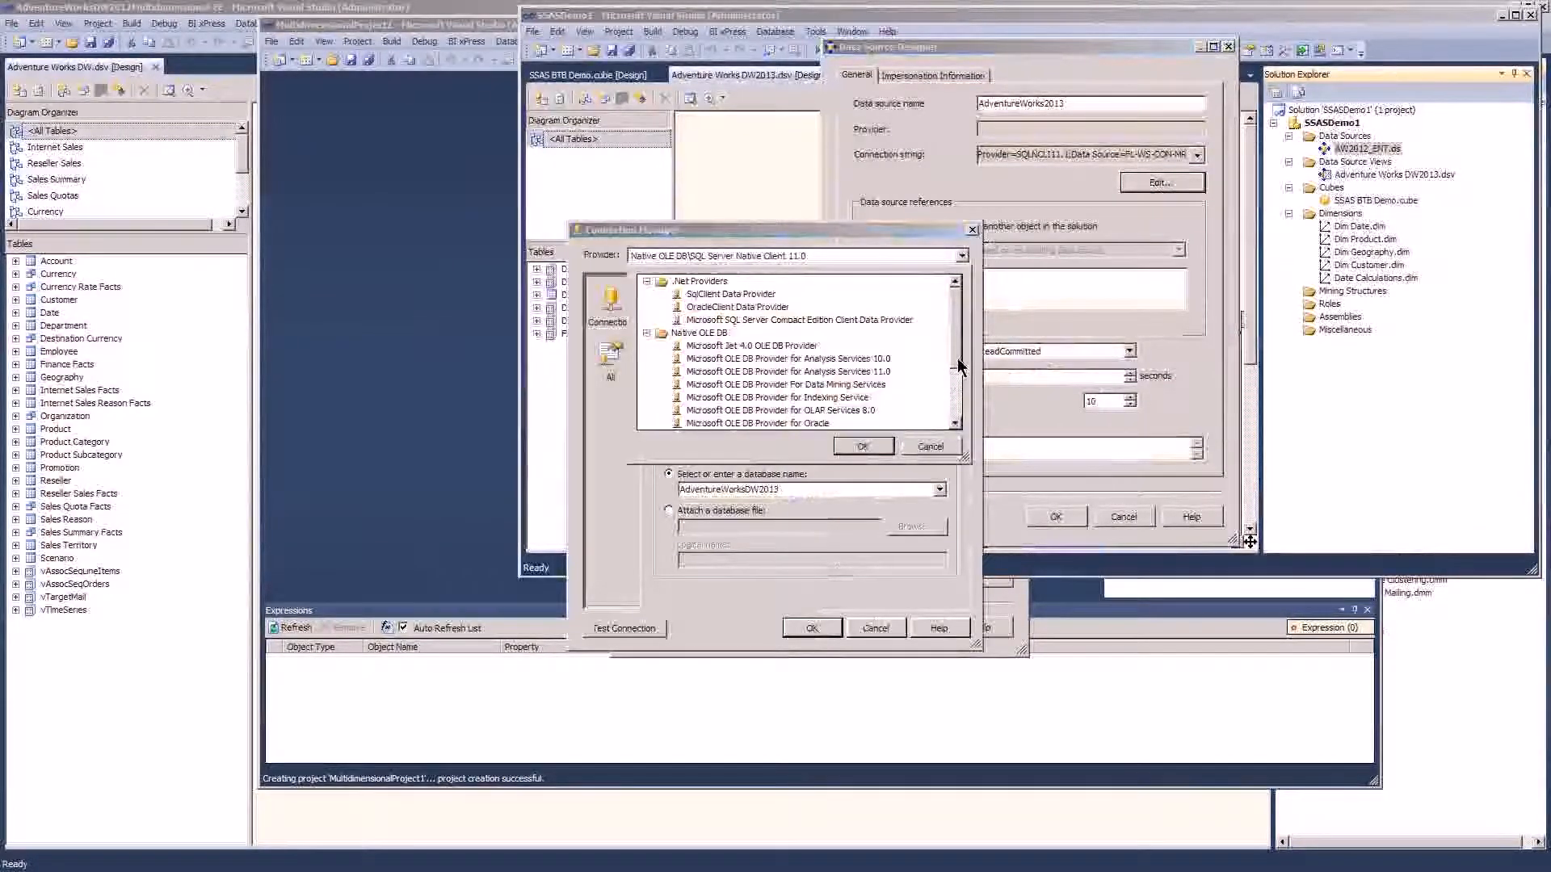
pyautogui.moveTo(960, 365); pyautogui.dragTo(965, 413)
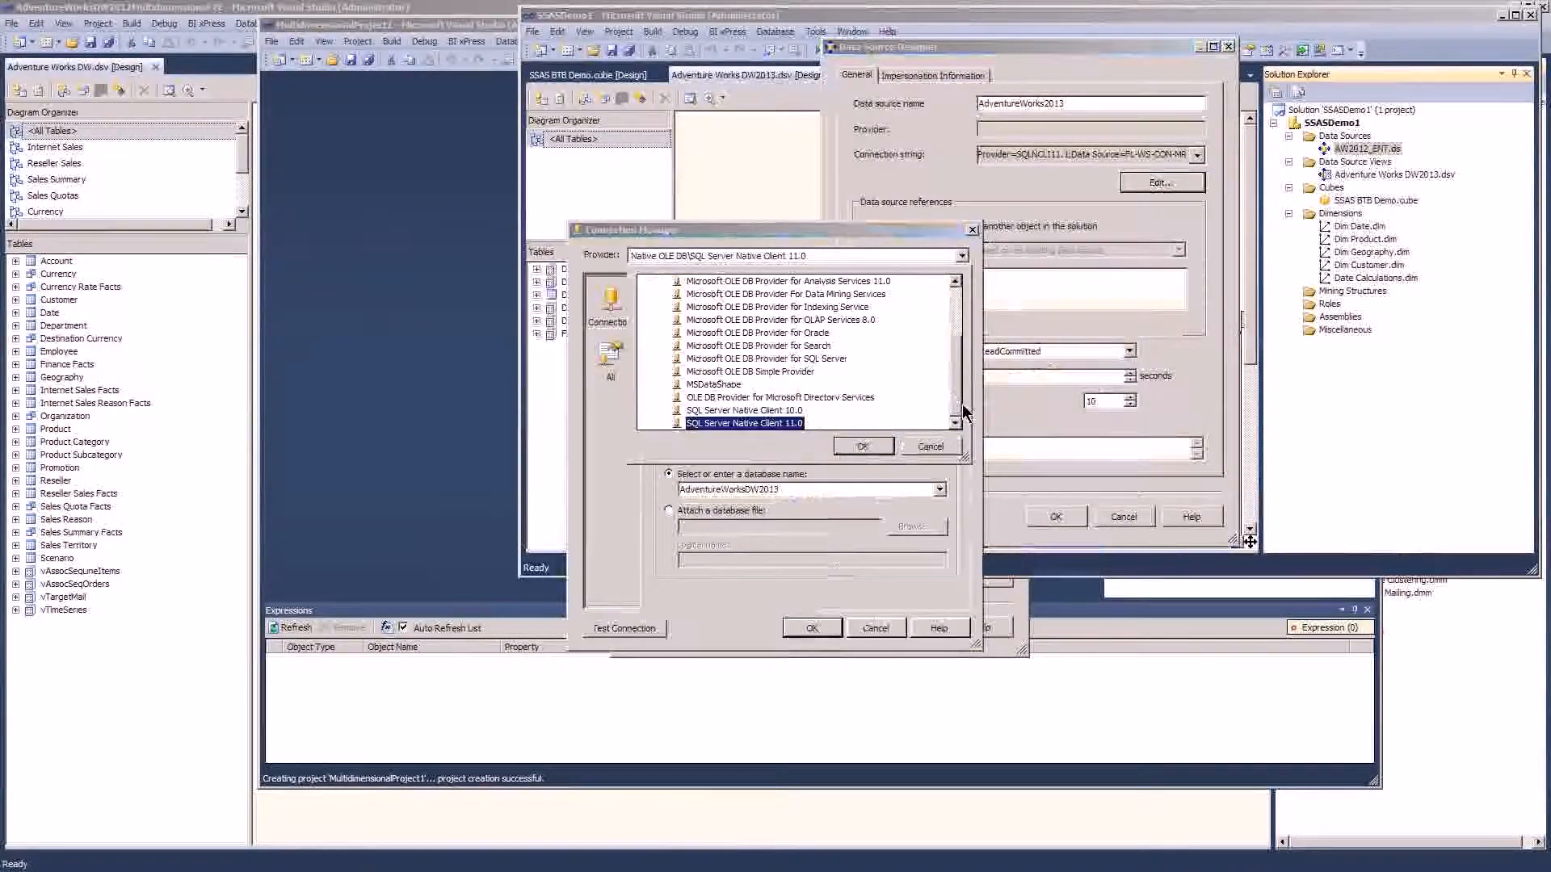
pyautogui.click(756, 360)
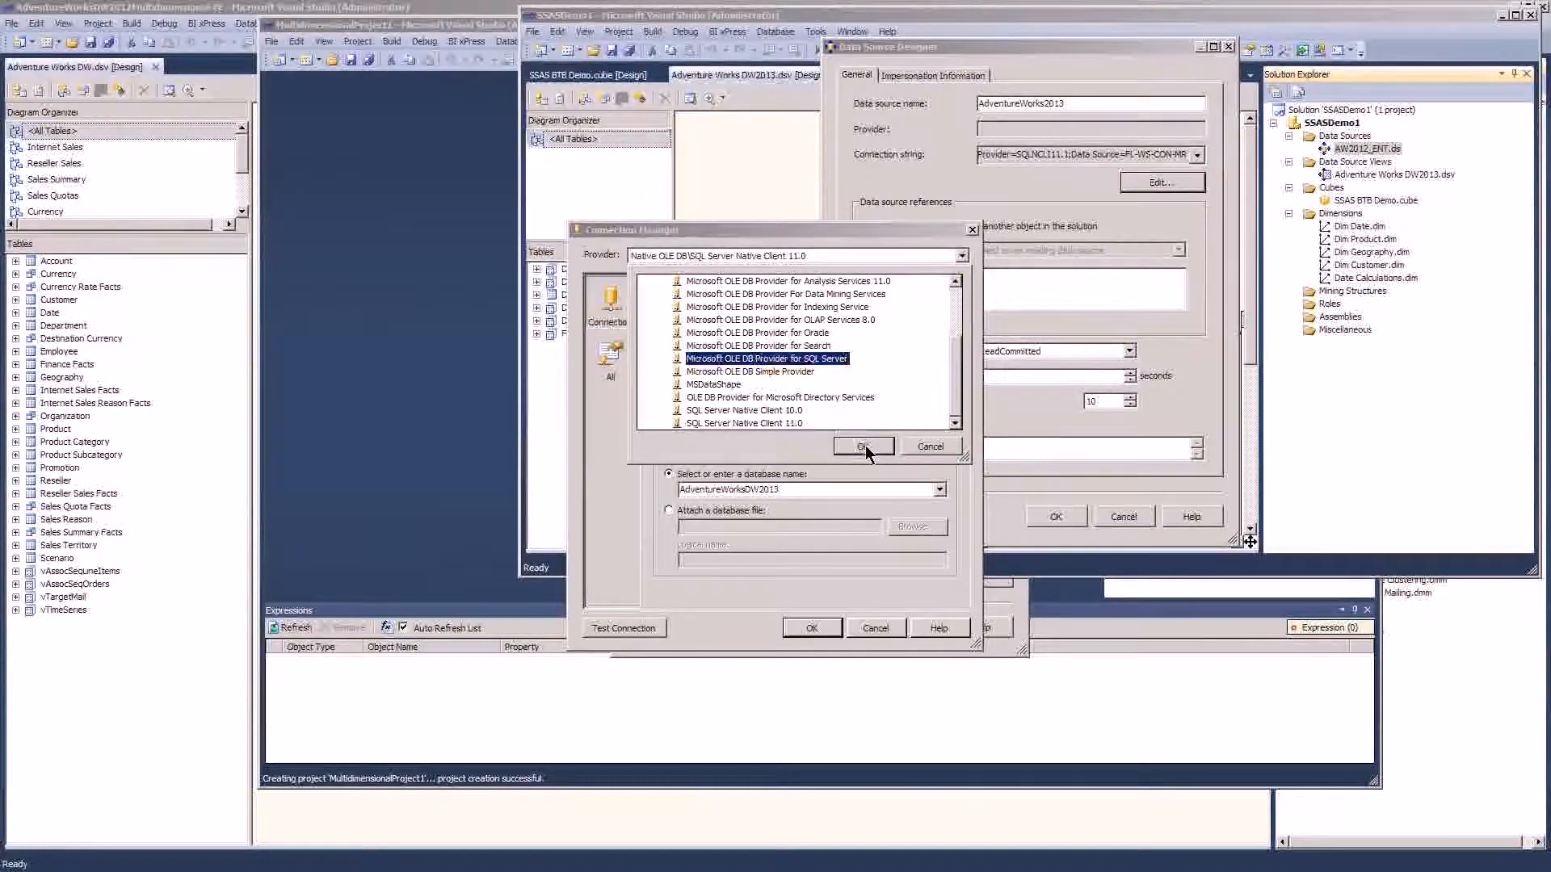
pyautogui.click(929, 446)
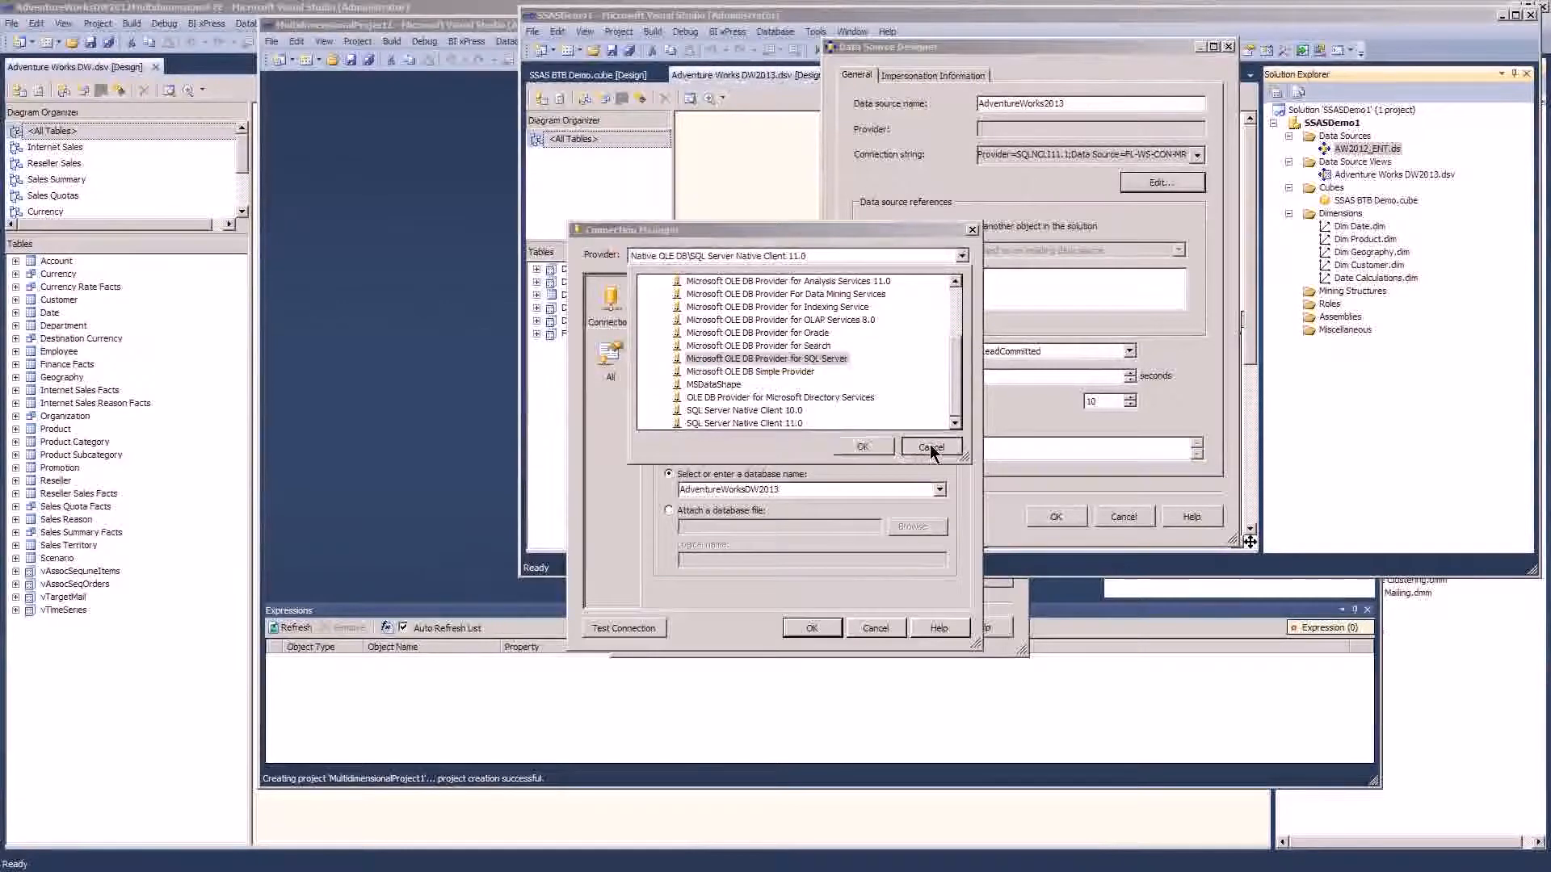
pyautogui.click(814, 630)
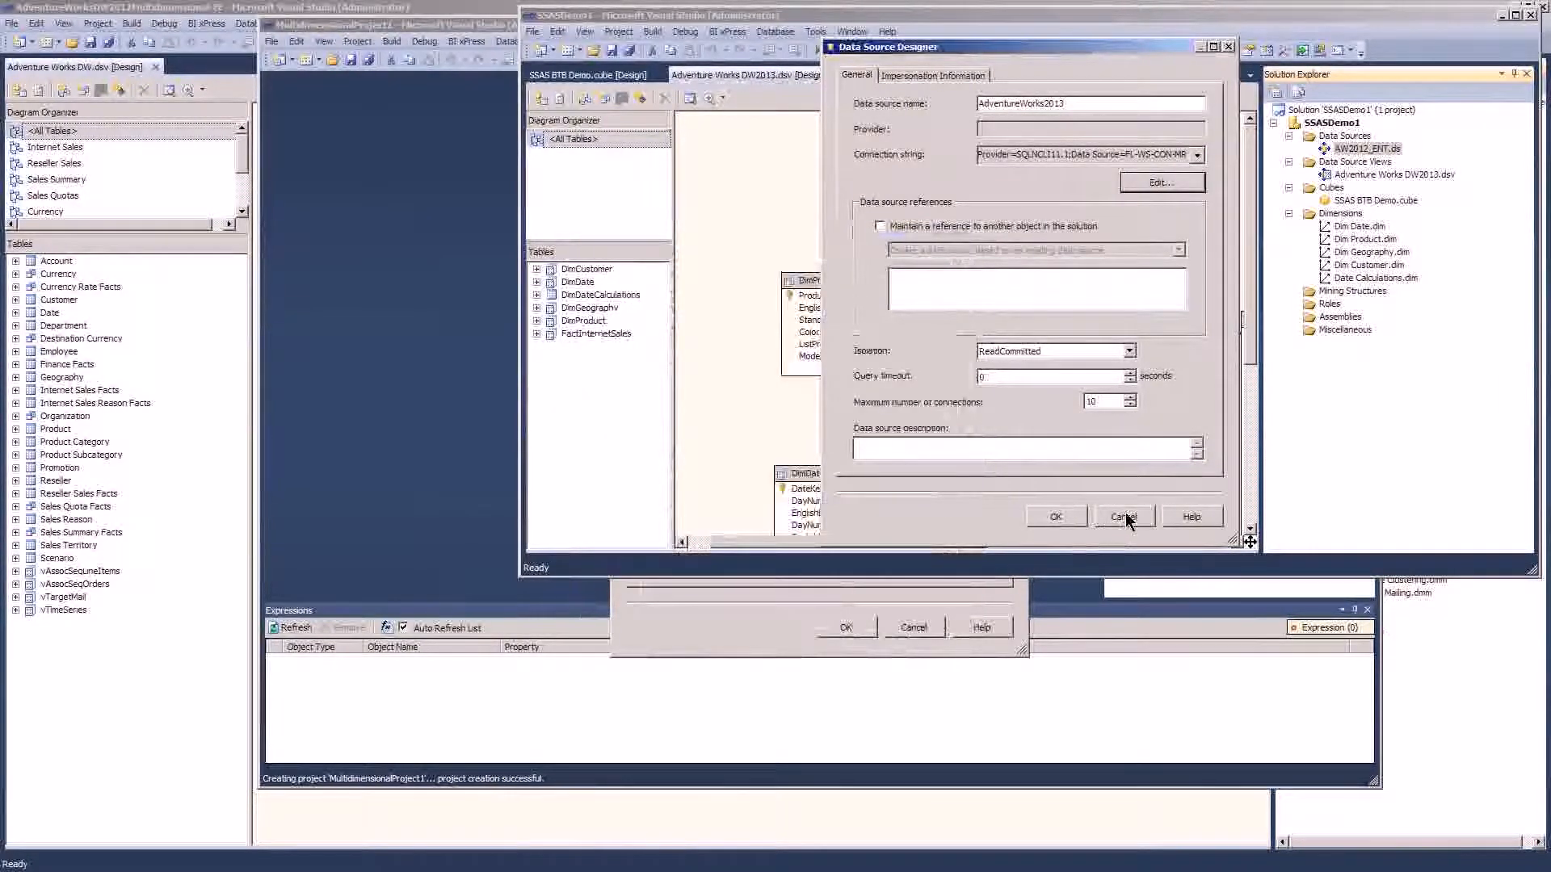
# - Discard the data source edits in SSASDemo1 and MultidimensionalProject1, and minimize the MultidimensionalProject1 window
pyautogui.click(1125, 517)
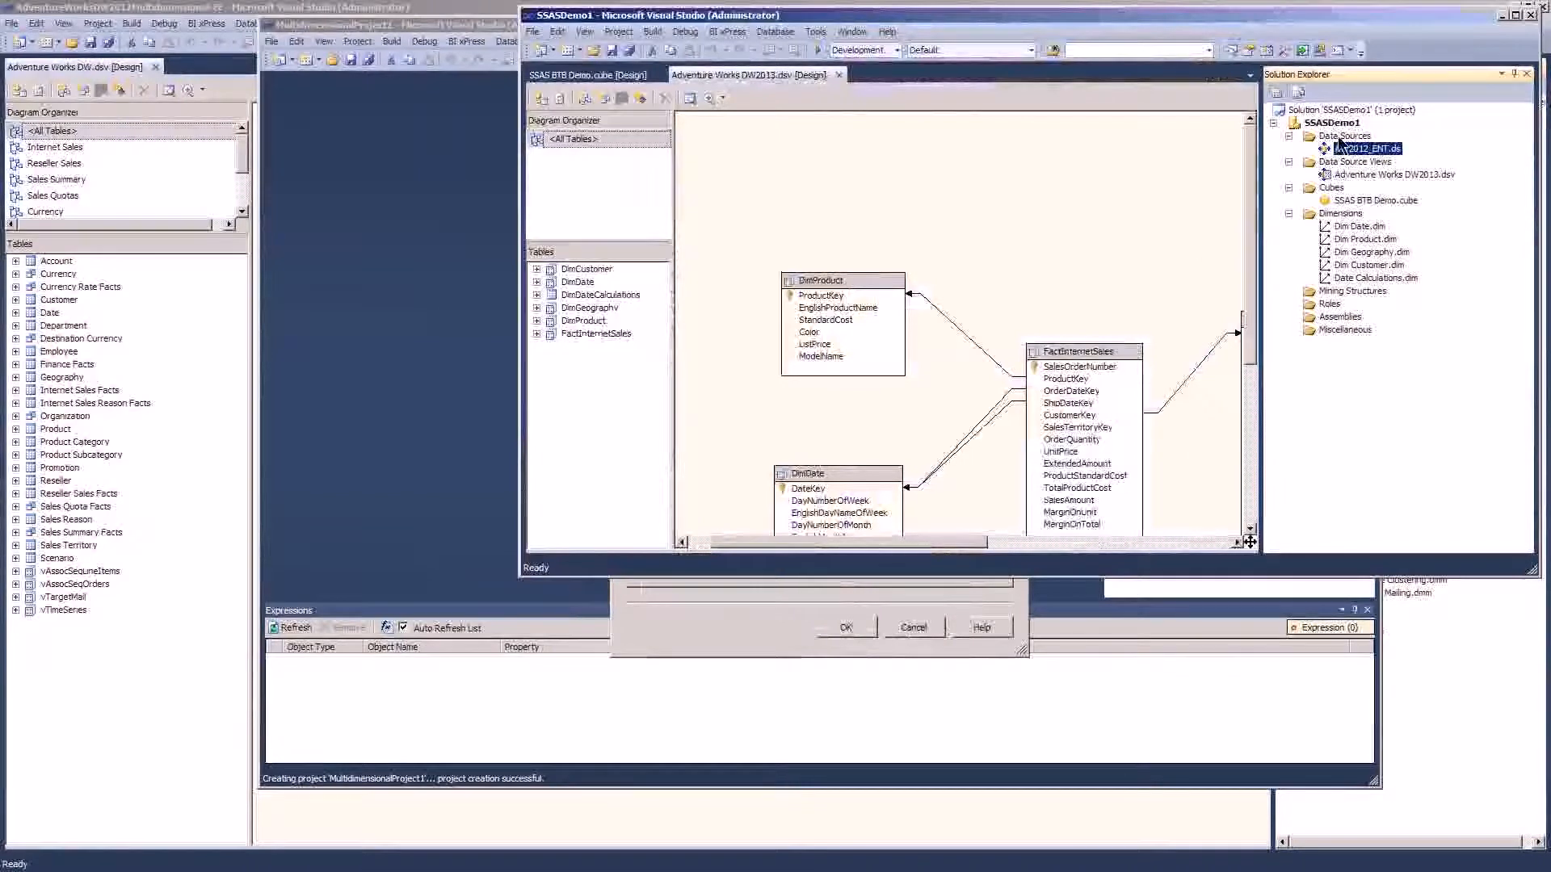
pyautogui.click(731, 628)
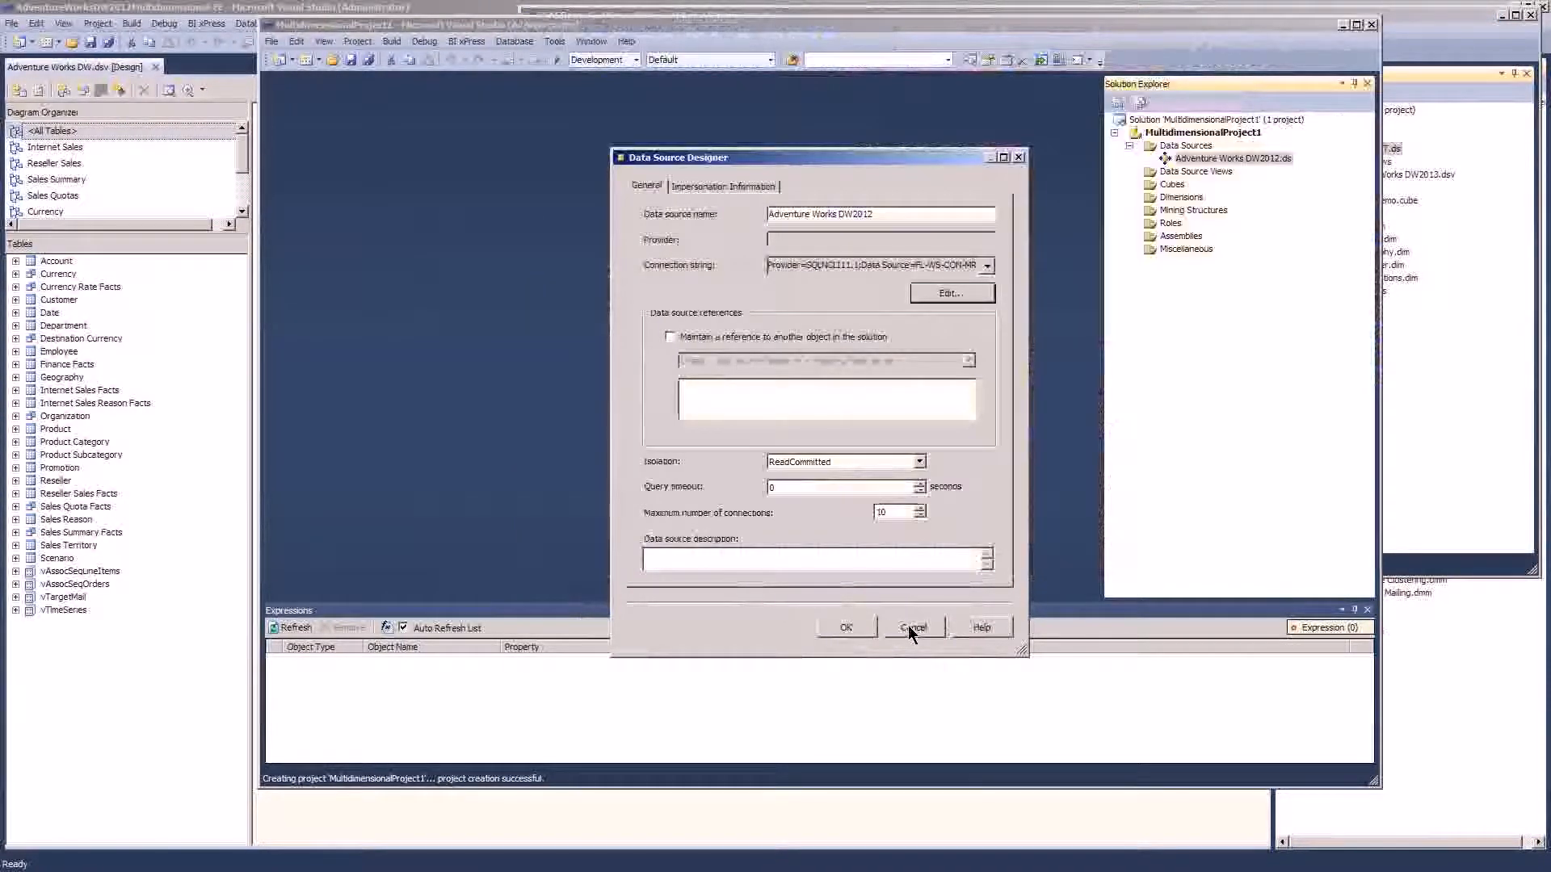
pyautogui.click(908, 628)
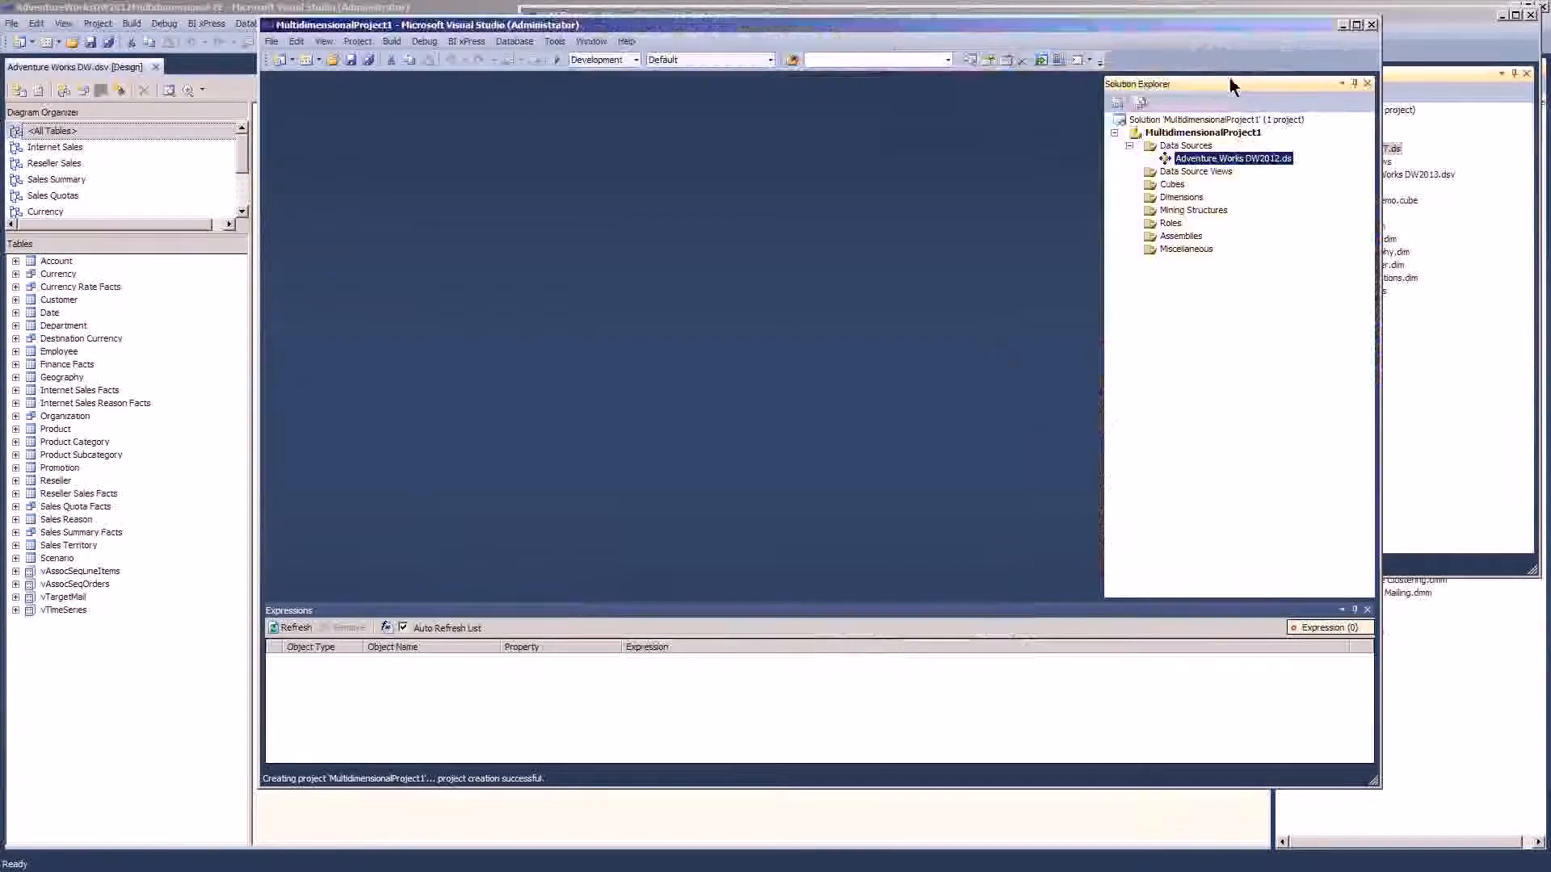
pyautogui.click(1341, 25)
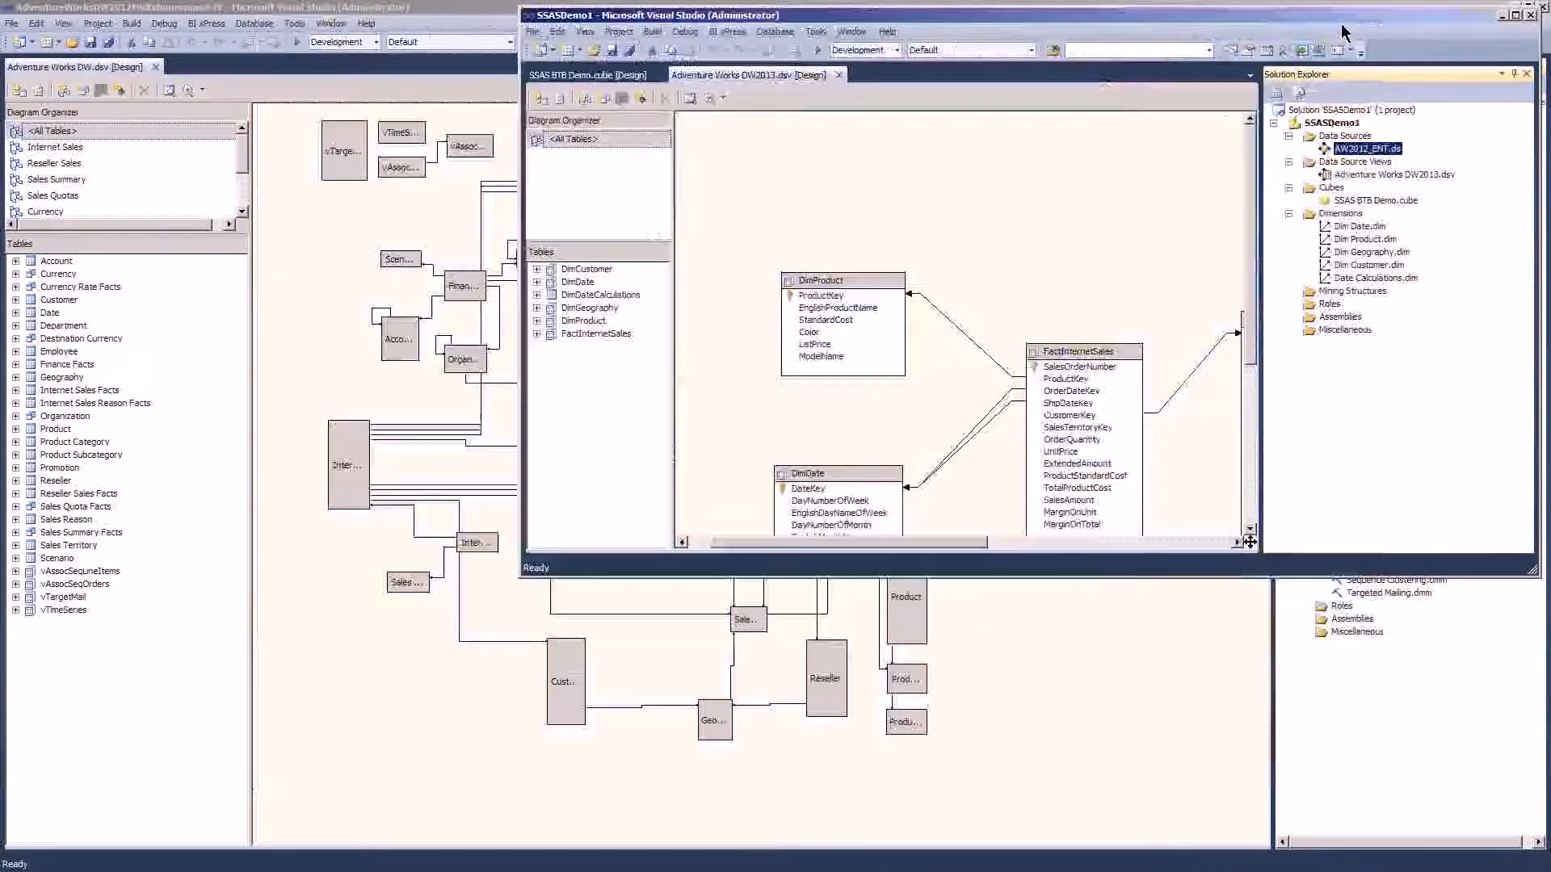
# - Shrink and rearrange the AdventureWorksDW2012Multidimensional-EE, SSASDemo1 and SQL Server Management Studio windows so that Performance Monitor is visible alongside them
pyautogui.click(472, 12)
pyautogui.doubleClick(470, 12)
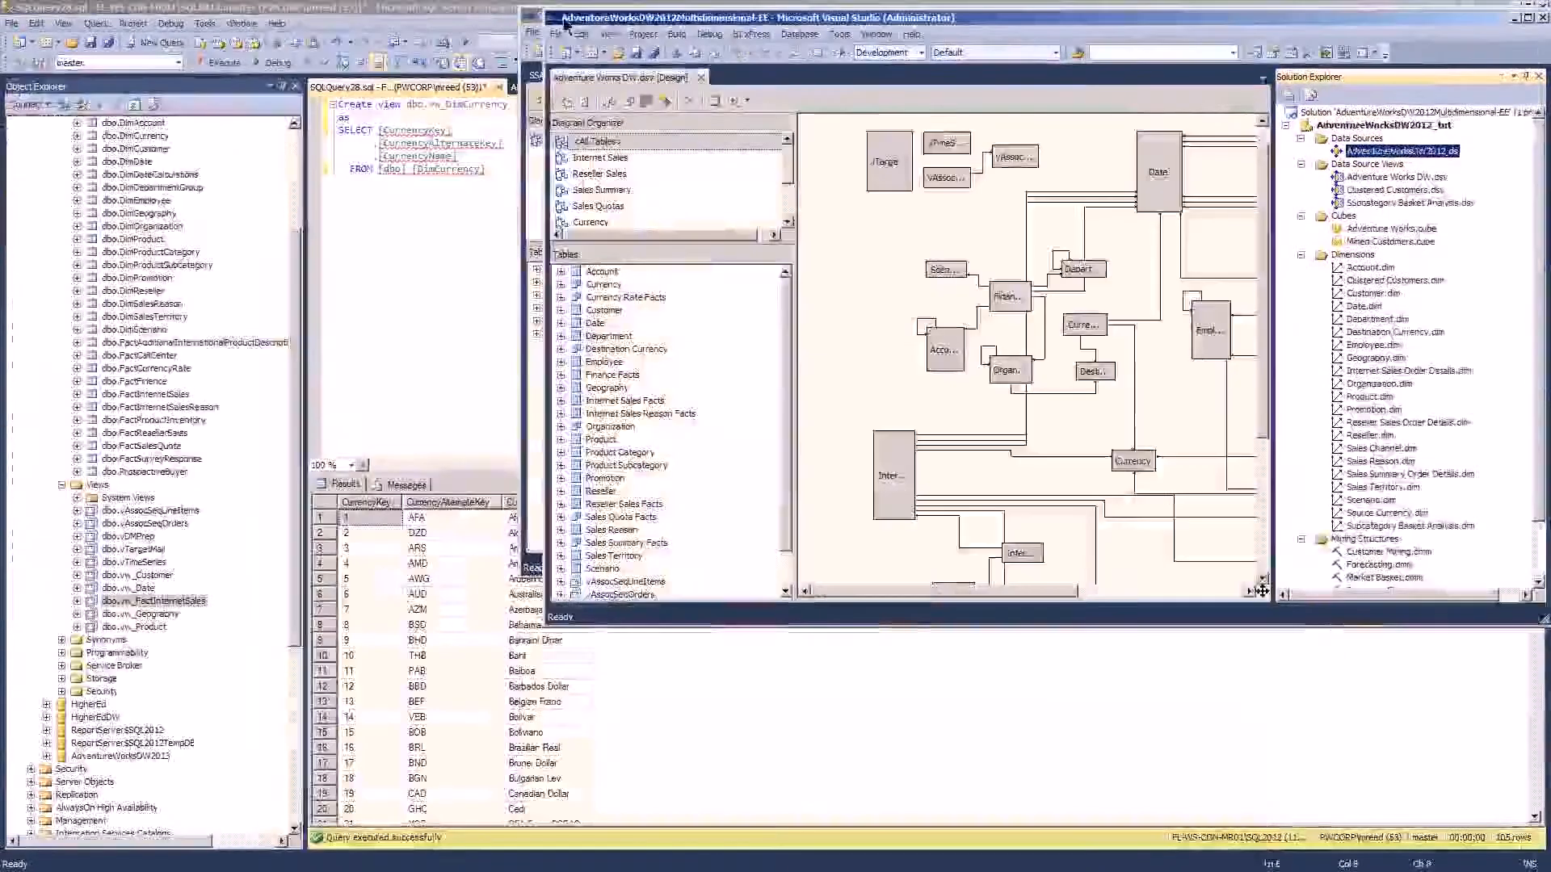
pyautogui.click(525, 412)
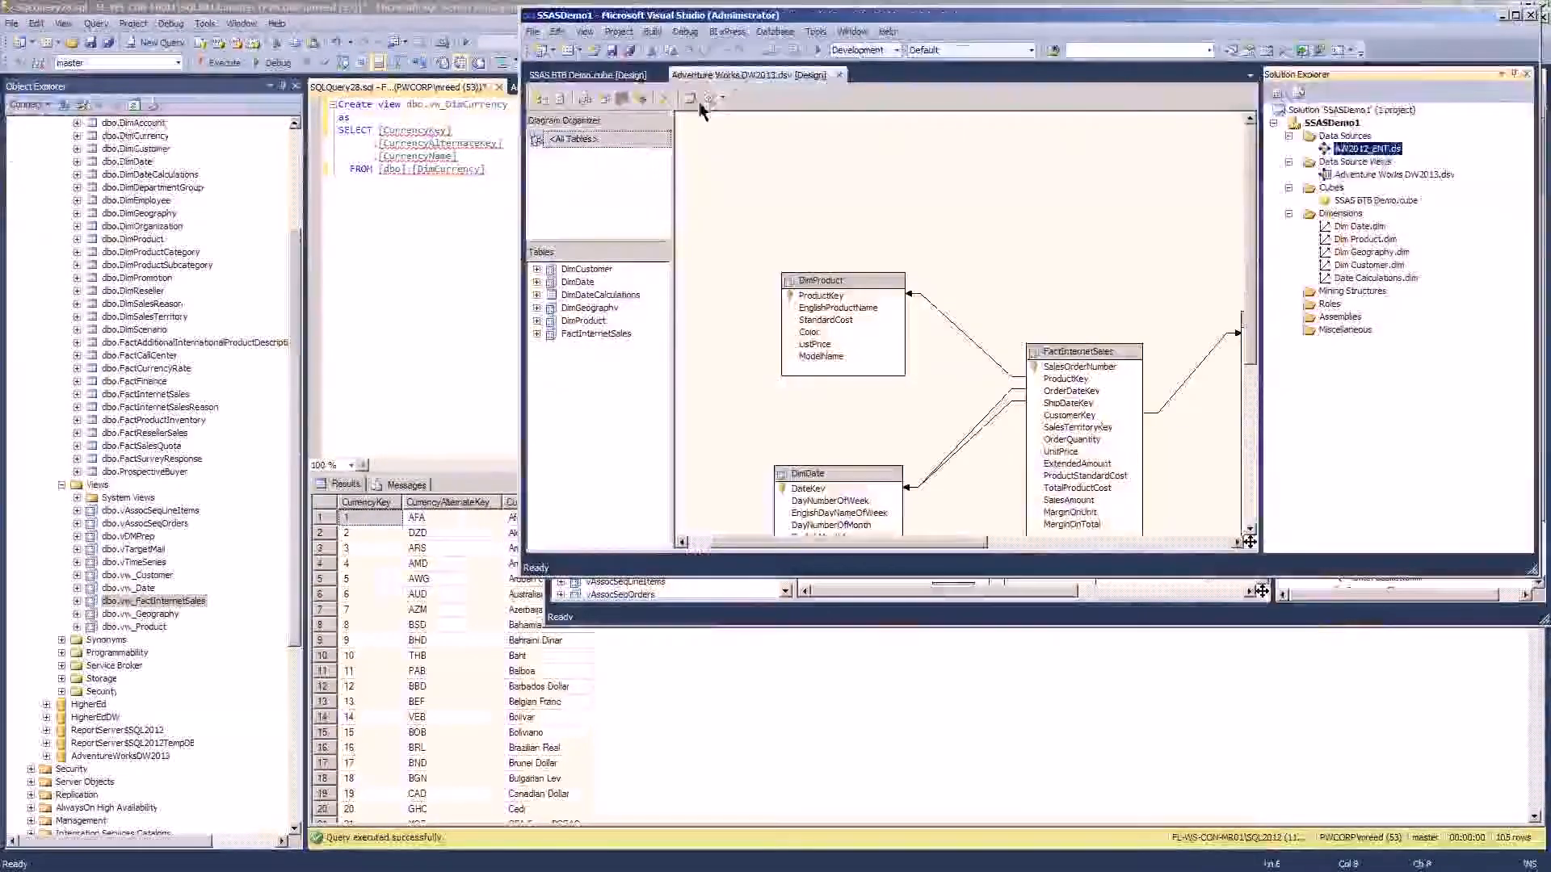
pyautogui.moveTo(658, 15); pyautogui.dragTo(490, 128)
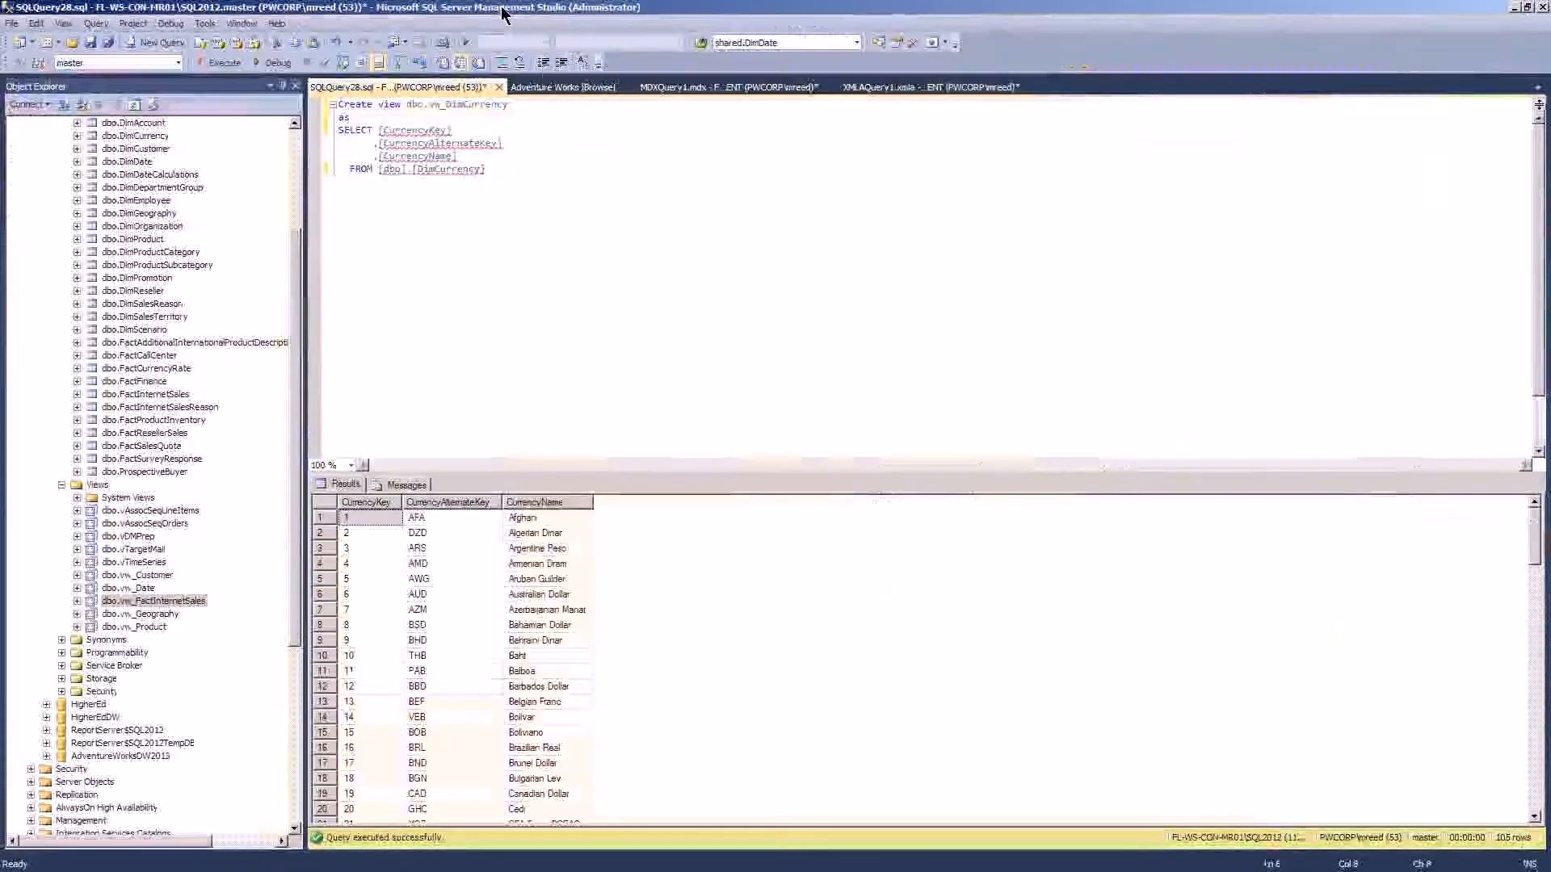
pyautogui.click(504, 13)
pyautogui.doubleClick(502, 13)
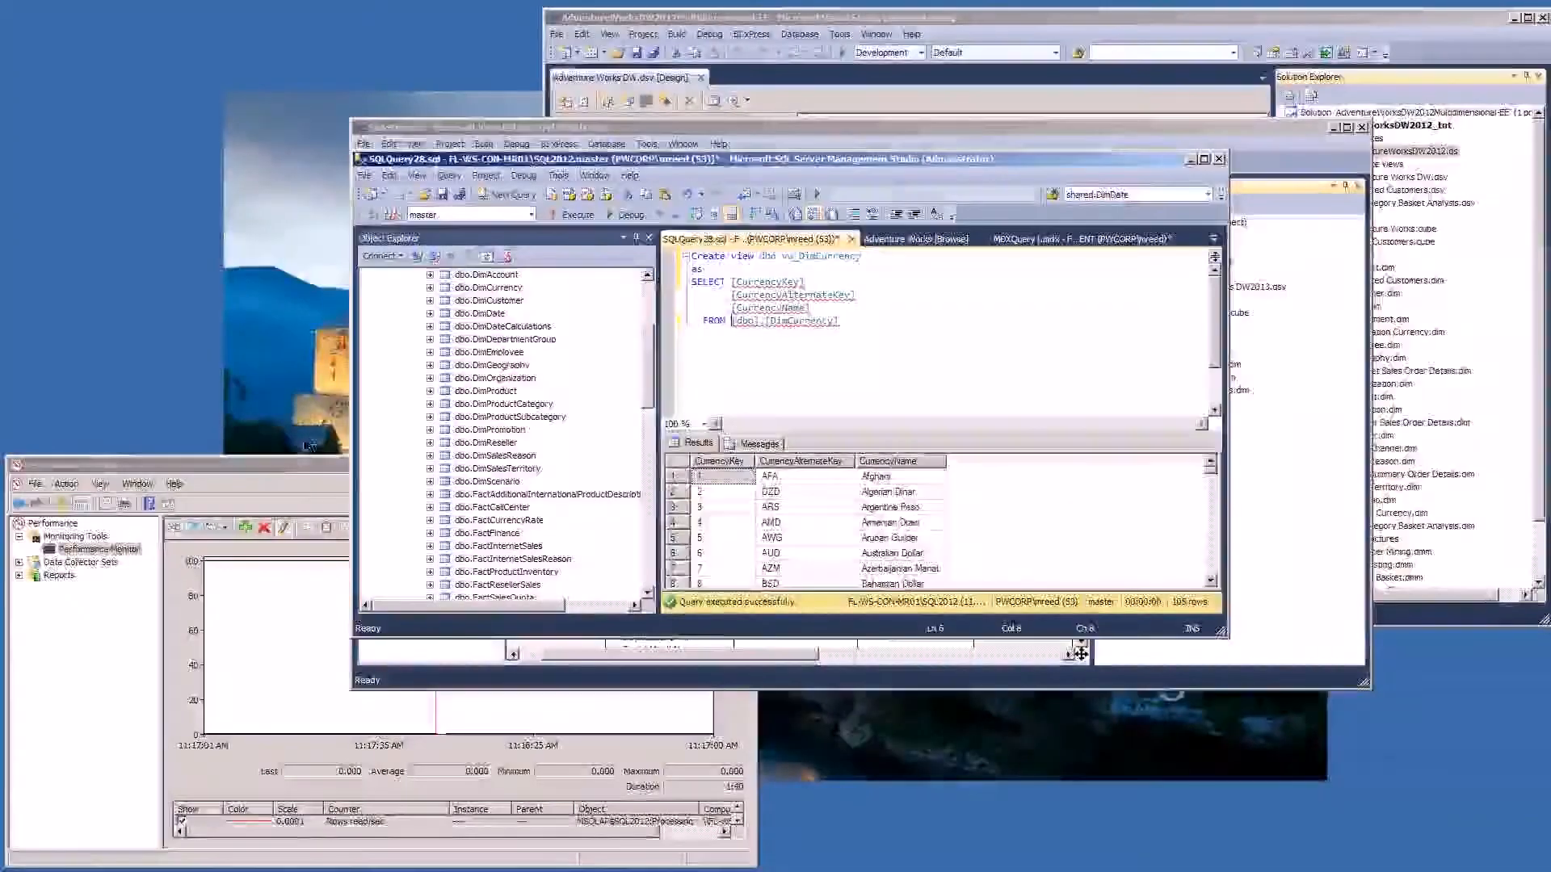
pyautogui.click(297, 463)
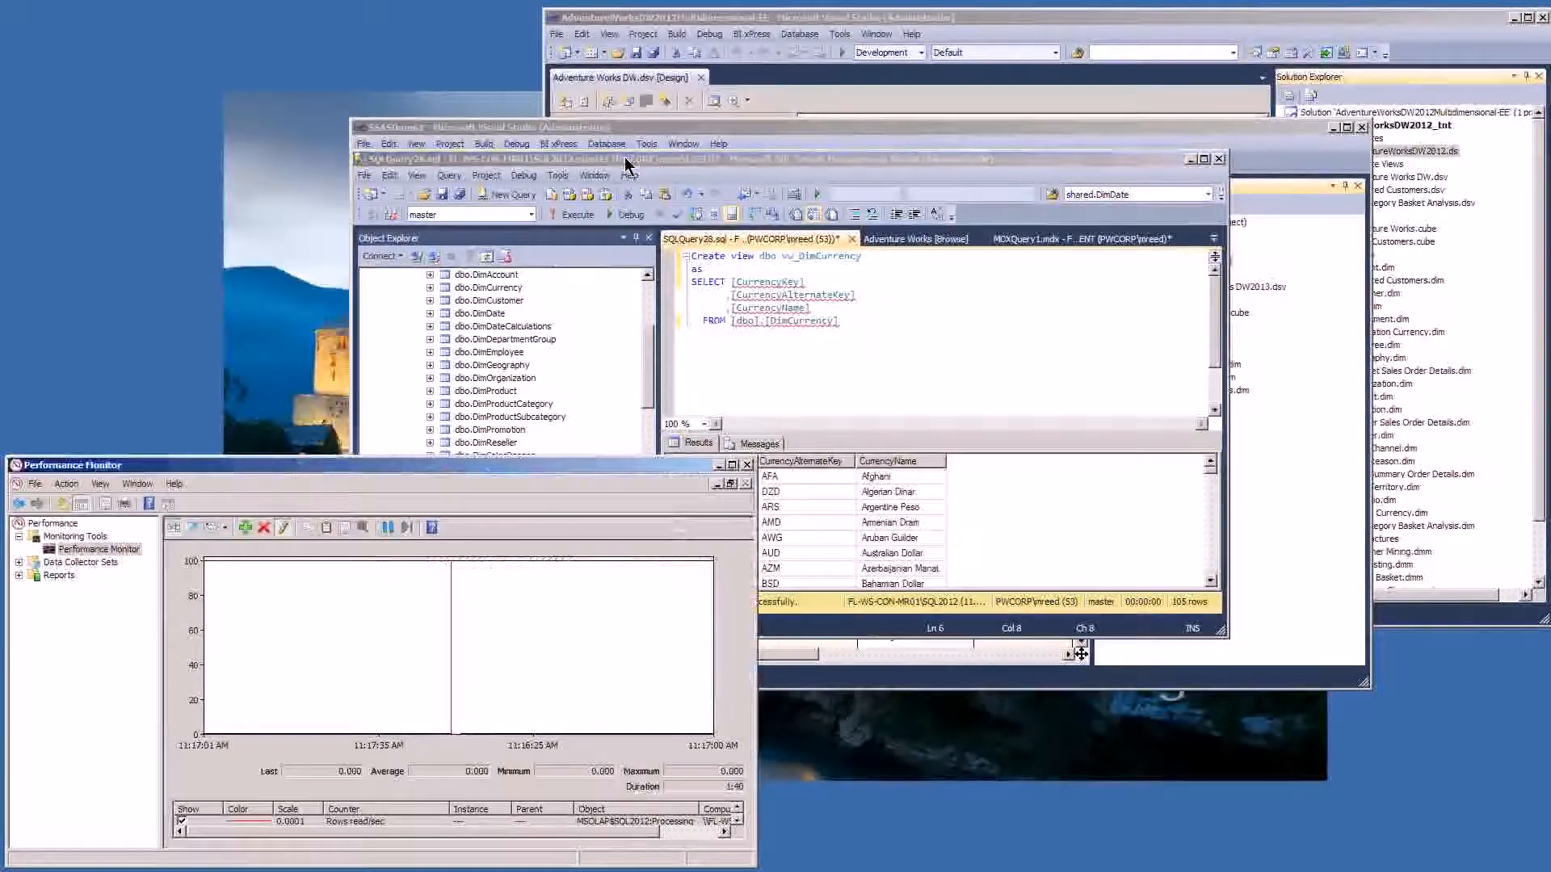
pyautogui.moveTo(626, 164); pyautogui.dragTo(573, 170)
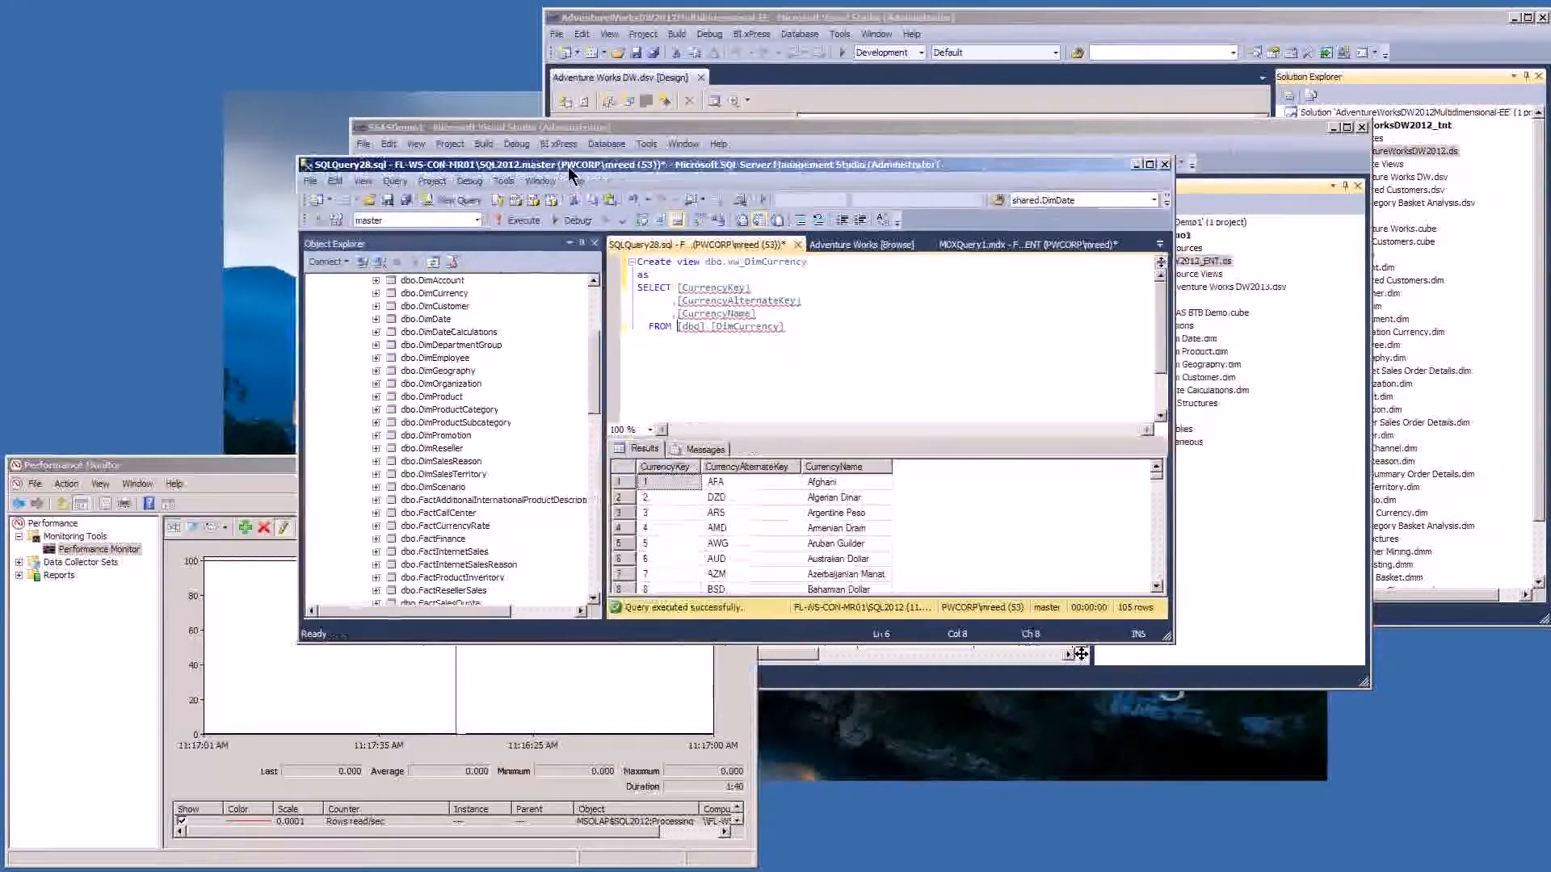
# - Look through the open MDXQuery1.mdx and Adventure Works browse documents in SQL Server Management Studio, widening its window
pyautogui.click(979, 247)
pyautogui.click(1160, 244)
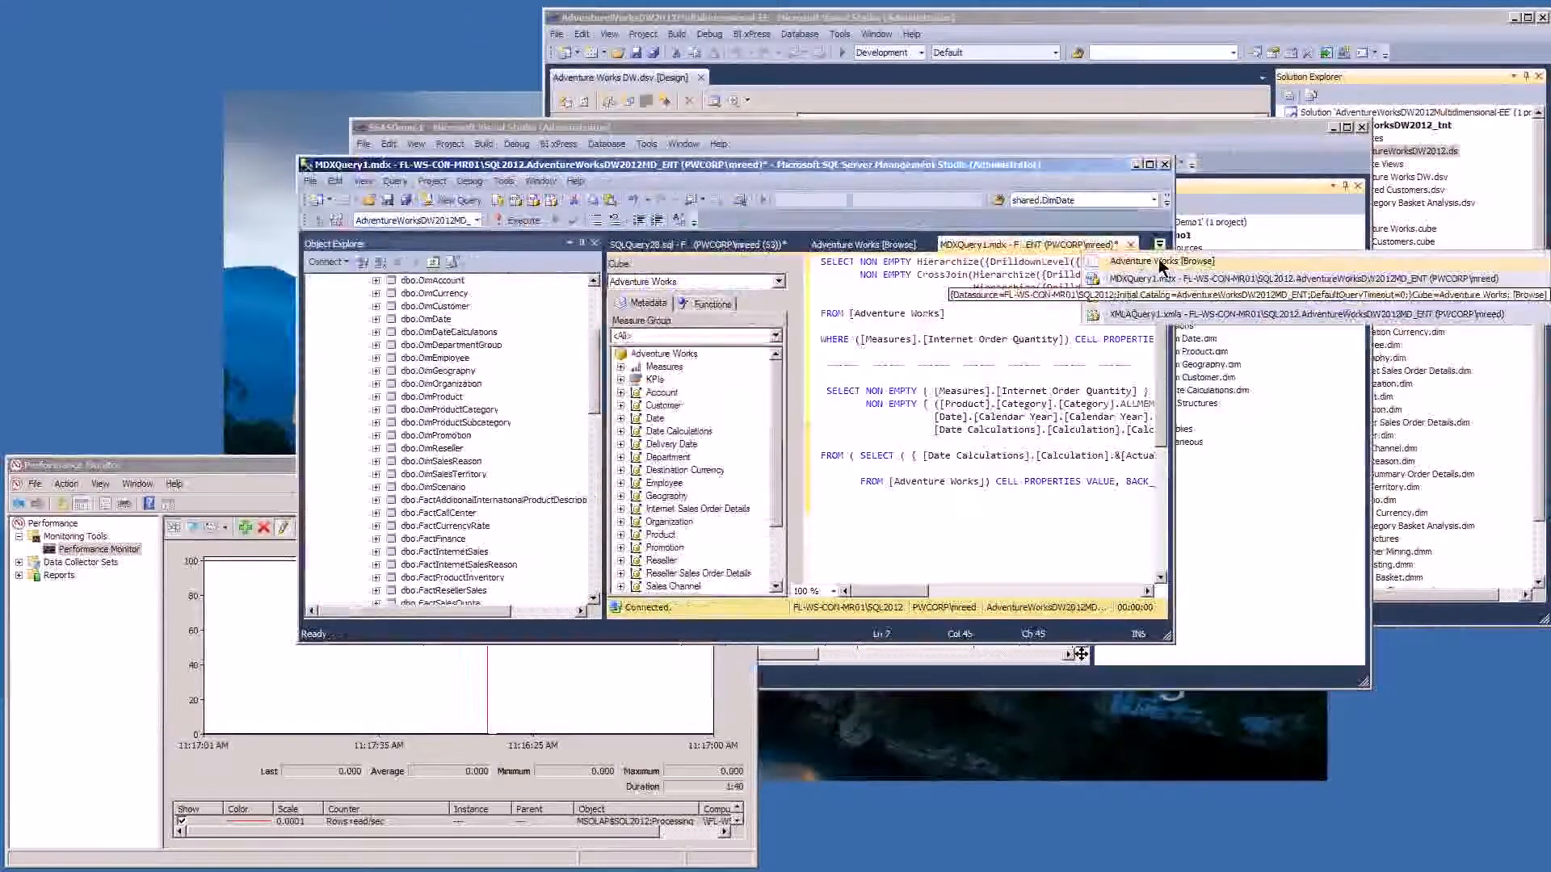
pyautogui.click(1161, 244)
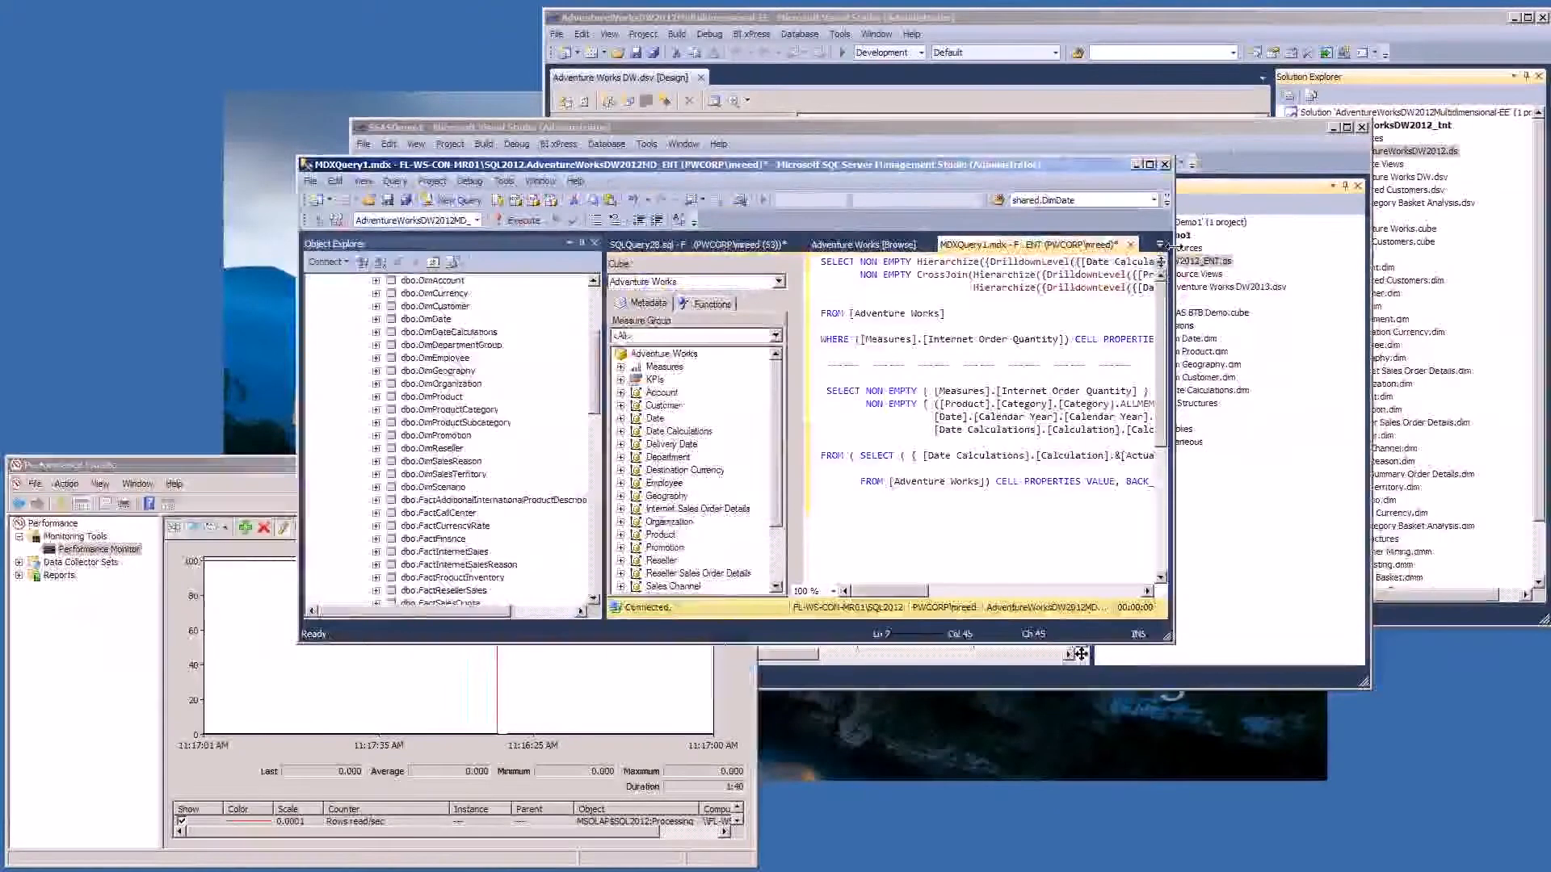
pyautogui.moveTo(1357, 241); pyautogui.dragTo(1360, 241)
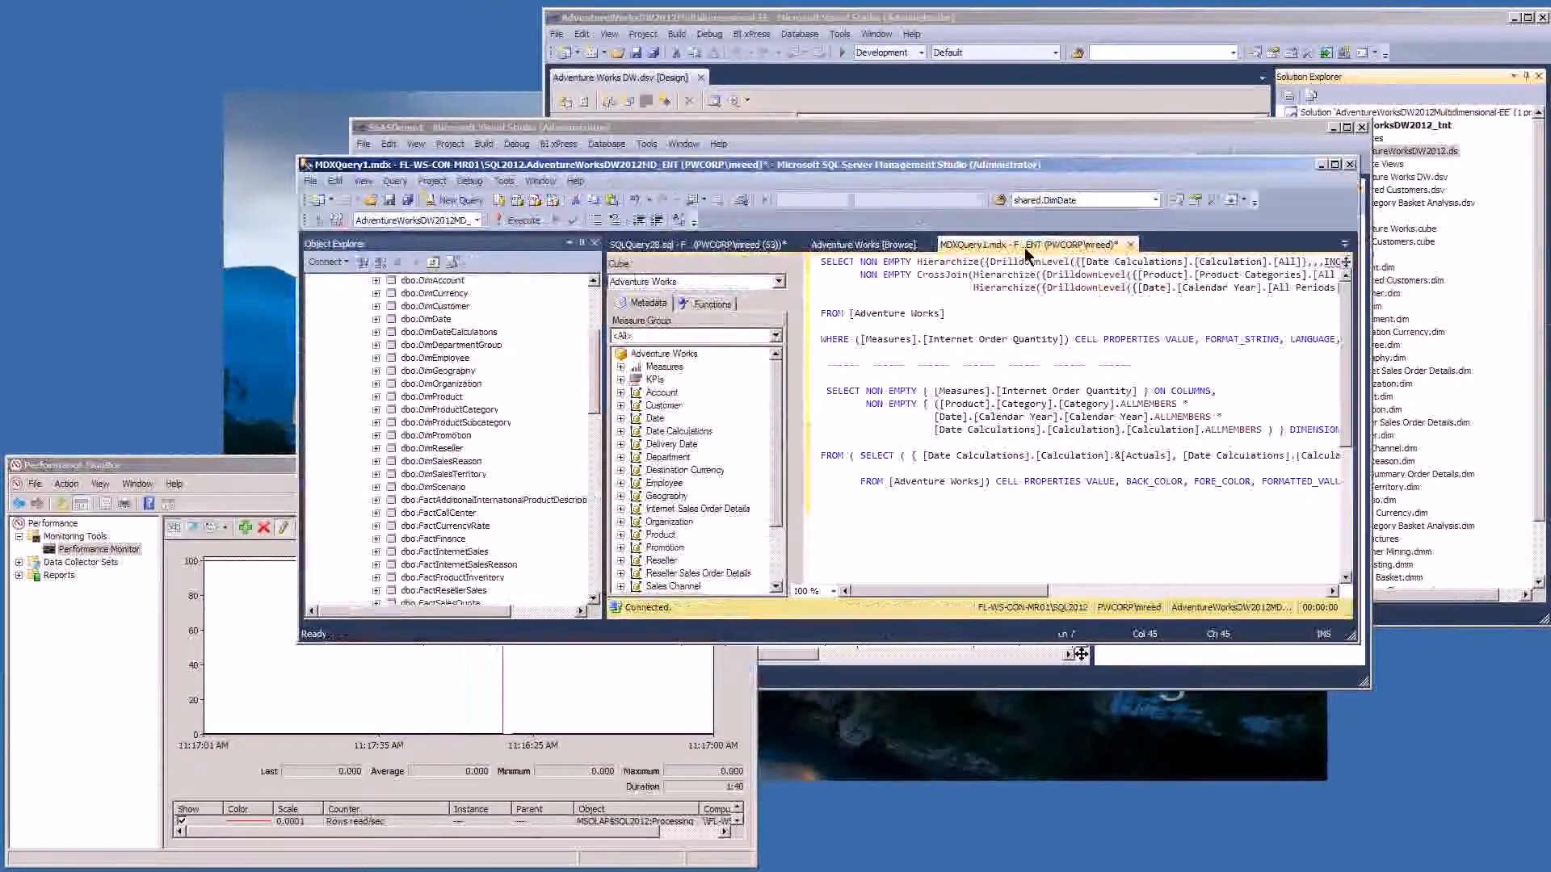
pyautogui.click(901, 246)
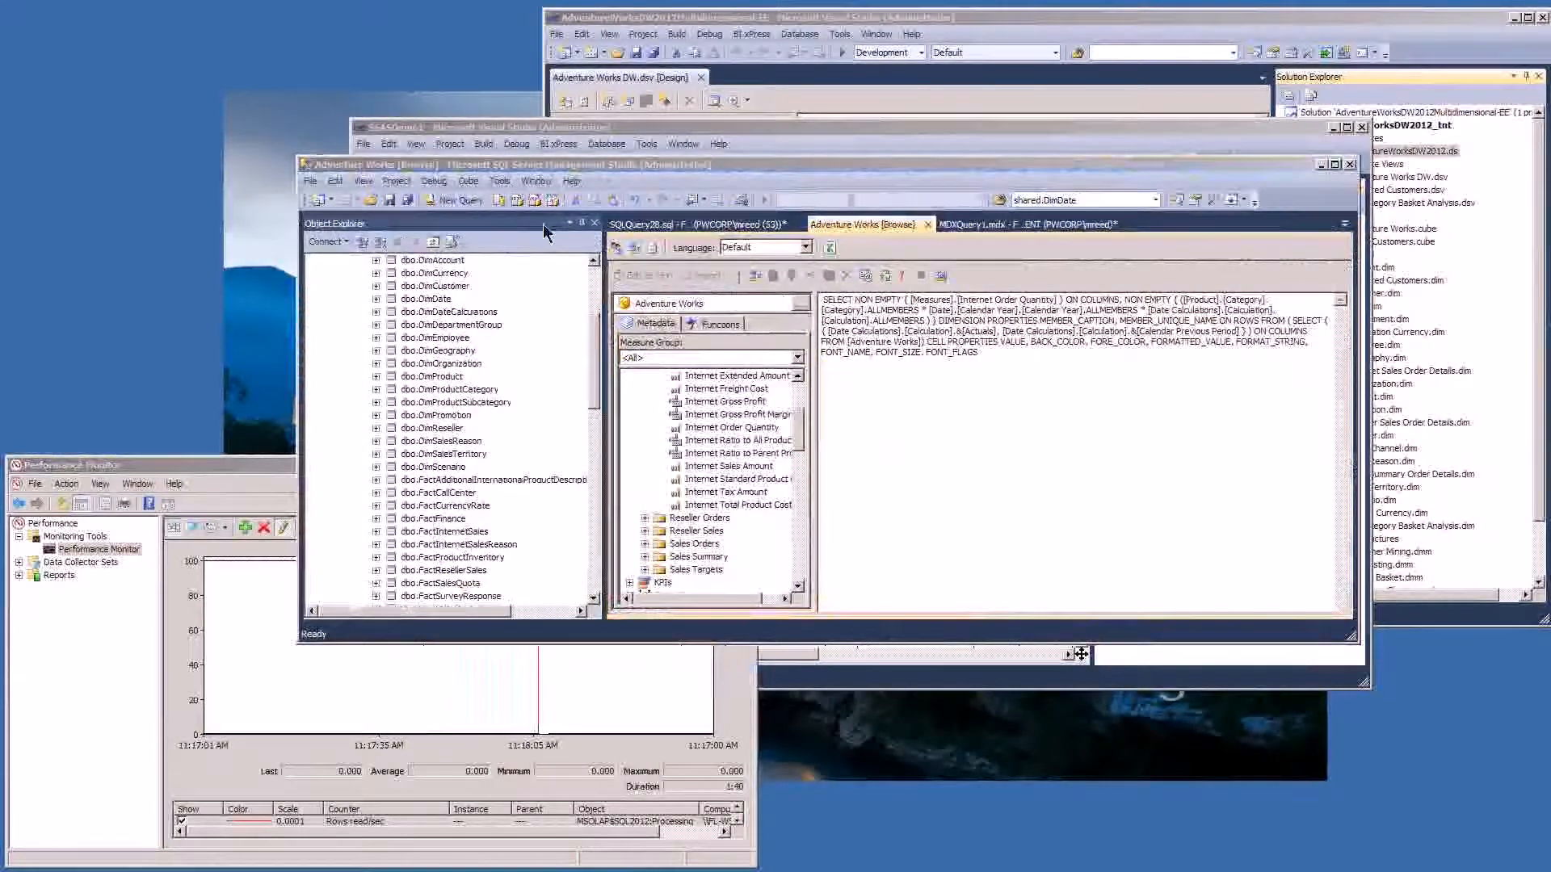
pyautogui.click(460, 203)
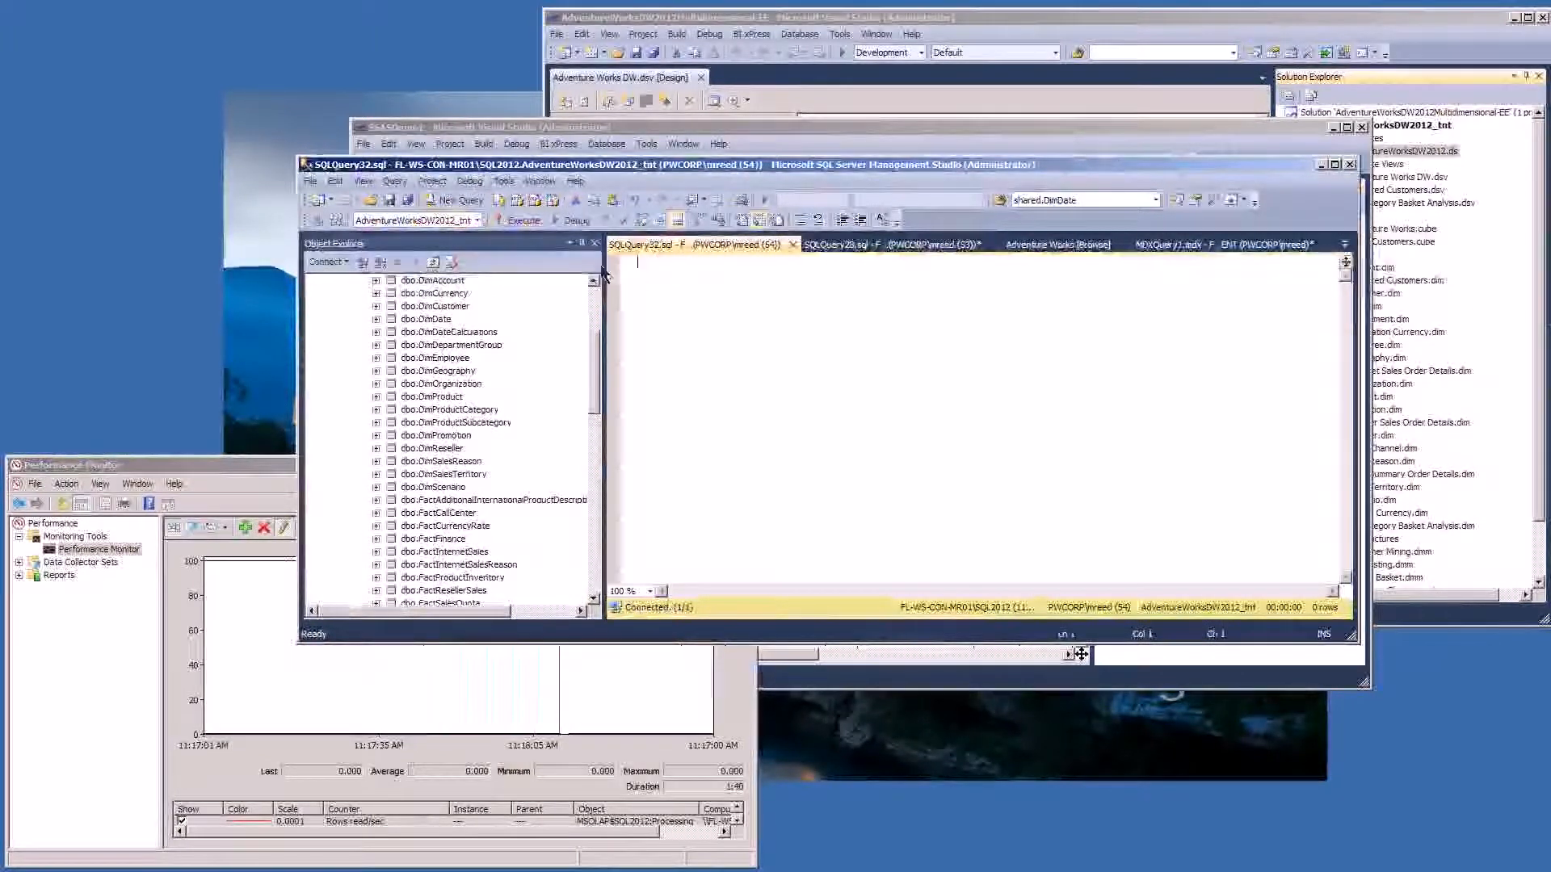
pyautogui.click(575, 395)
pyautogui.scroll(5, 575, 396)
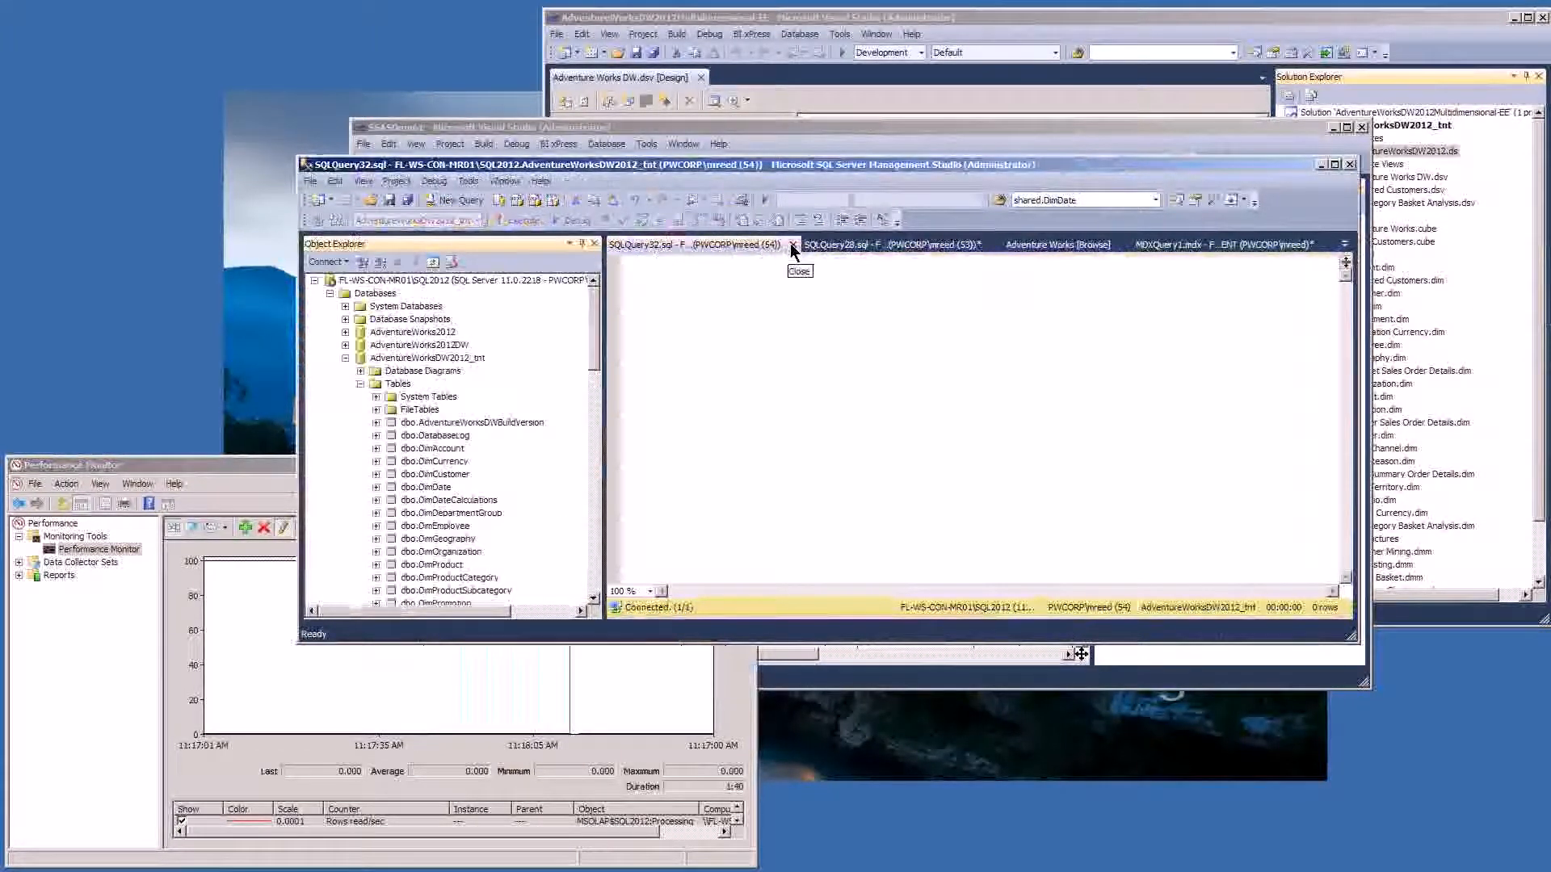
pyautogui.click(792, 245)
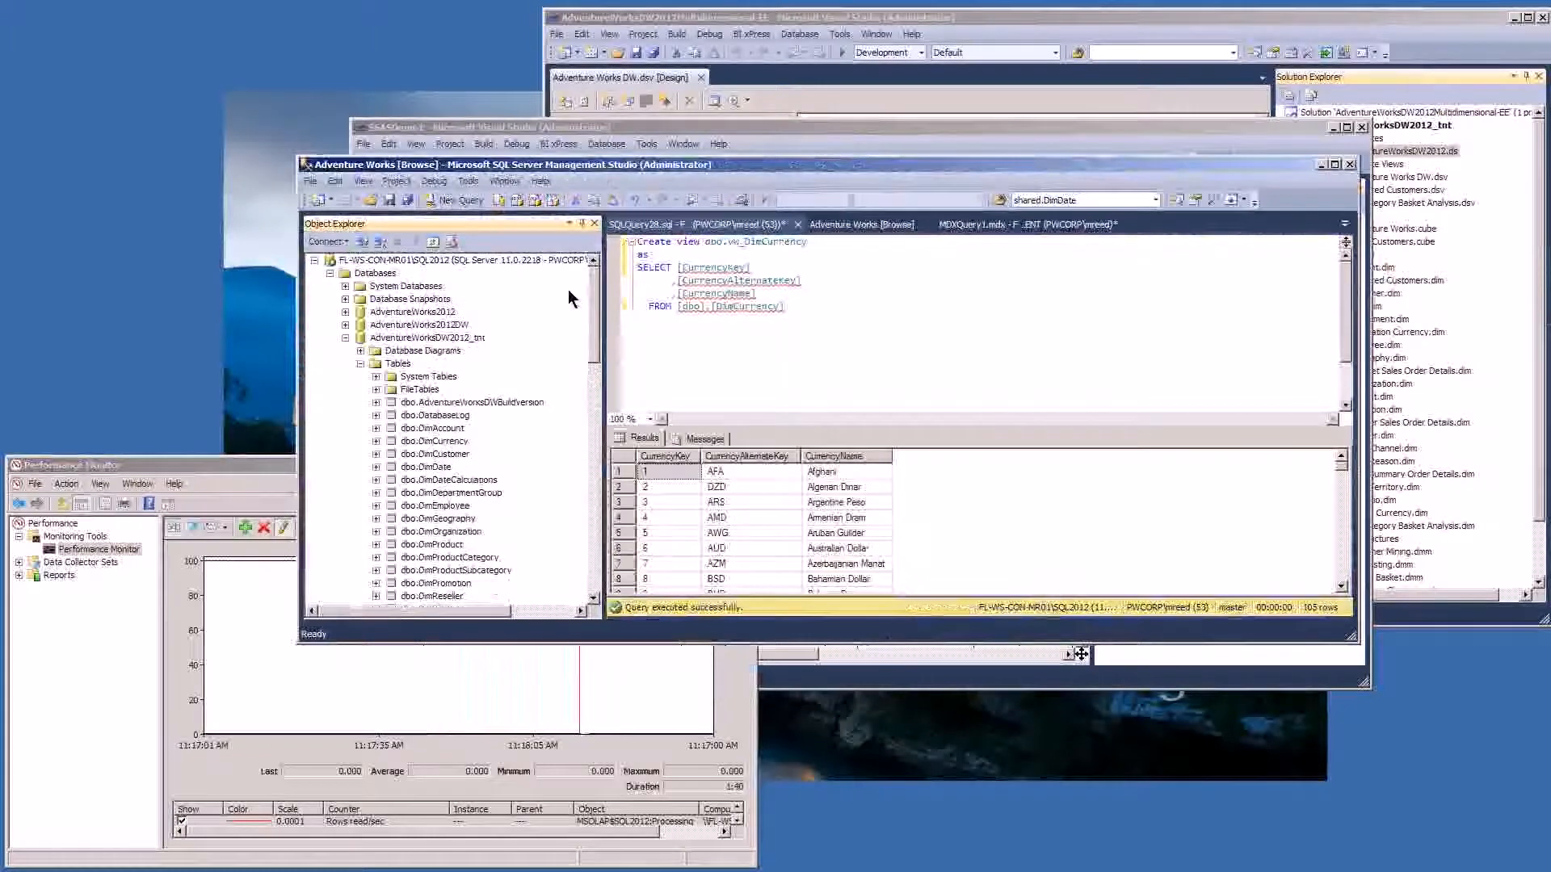
# - Create an XMLA query on the AdventureWorksDW2012MD_ENT Analysis Services database containing a ClearCache command for DatabaseID SSASDemo1
pyautogui.scroll(-15, 594, 304)
pyautogui.click(467, 312)
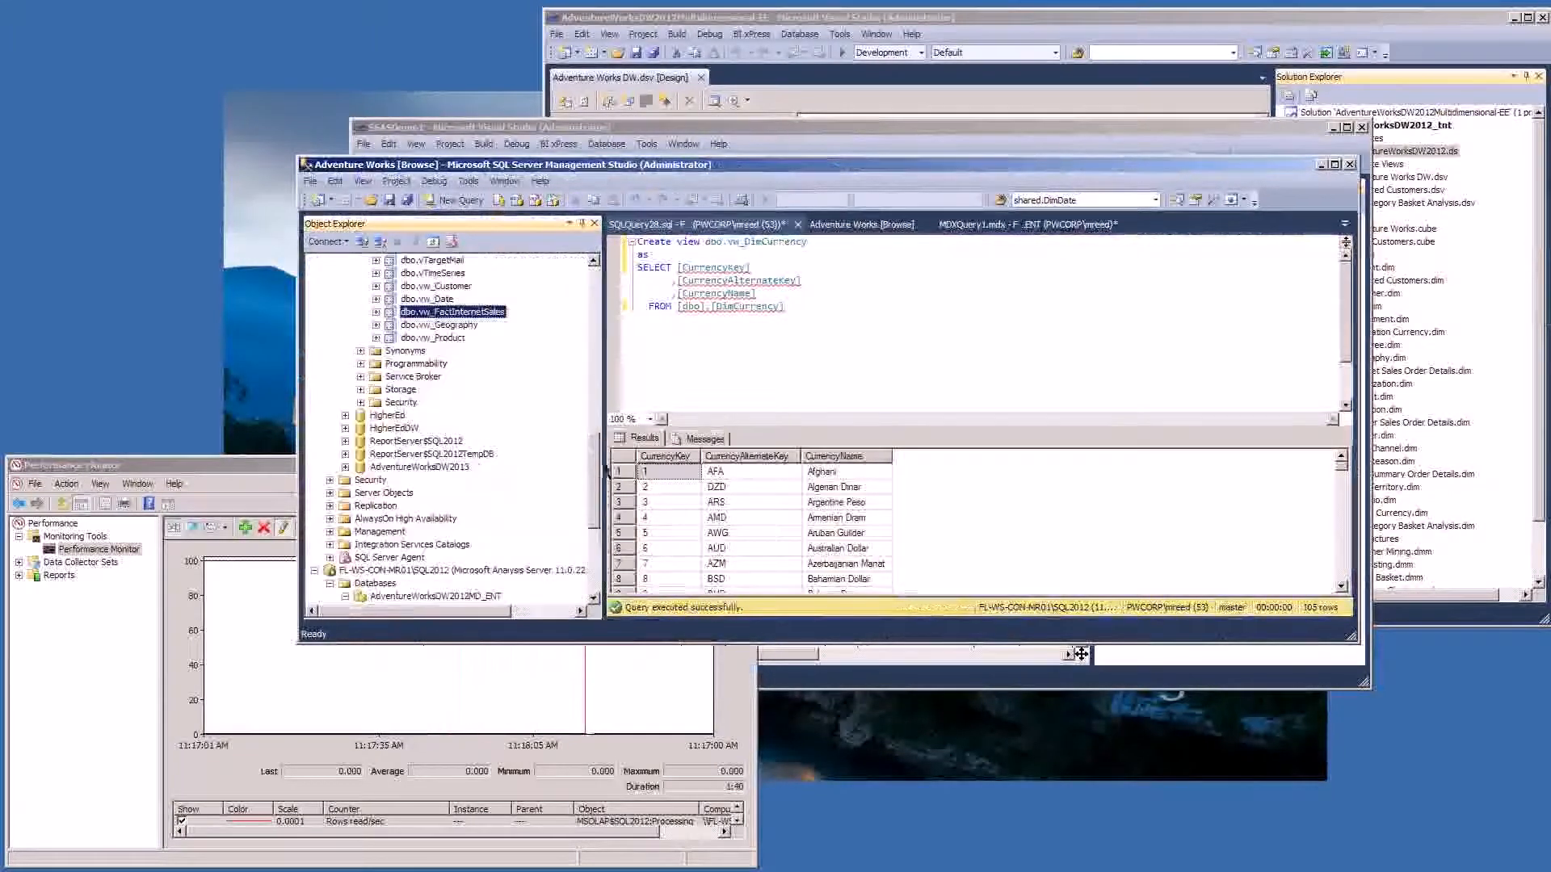
pyautogui.click(467, 314)
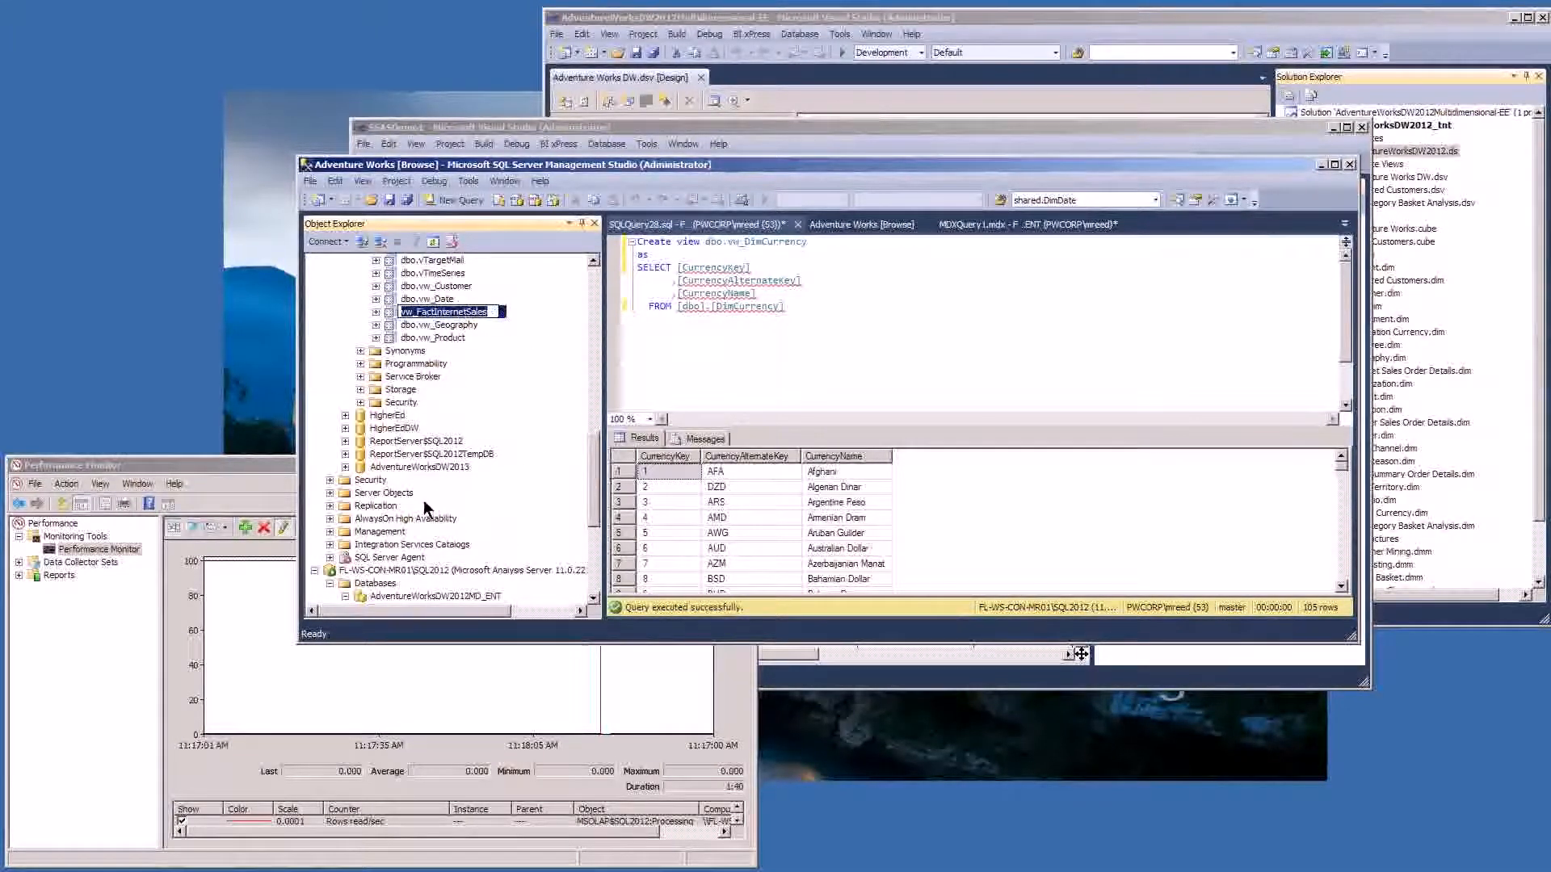
pyautogui.click(419, 571)
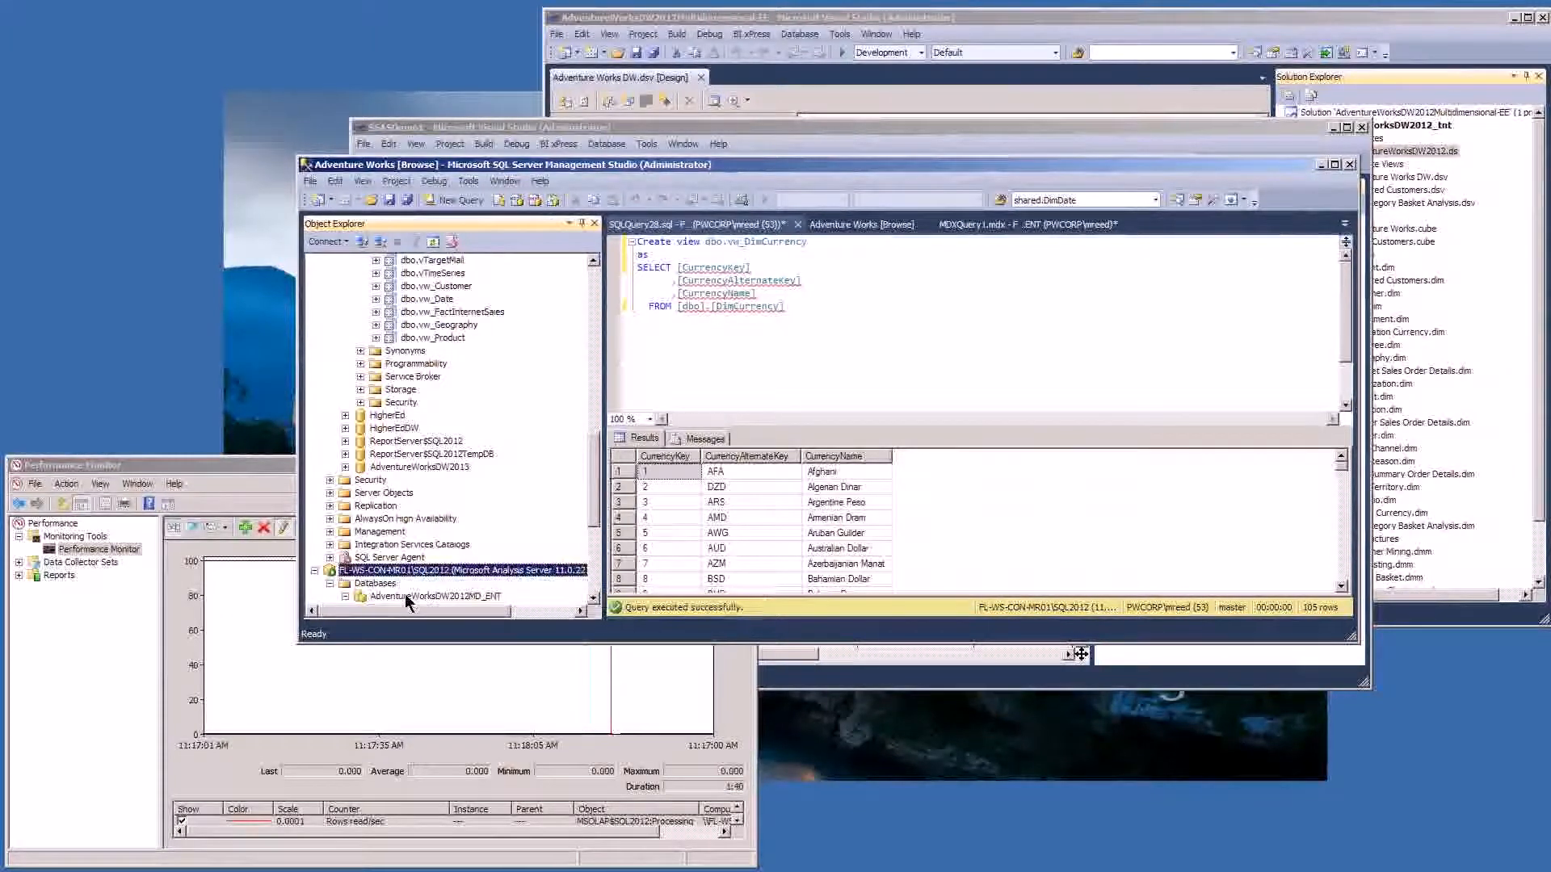
pyautogui.click(403, 596)
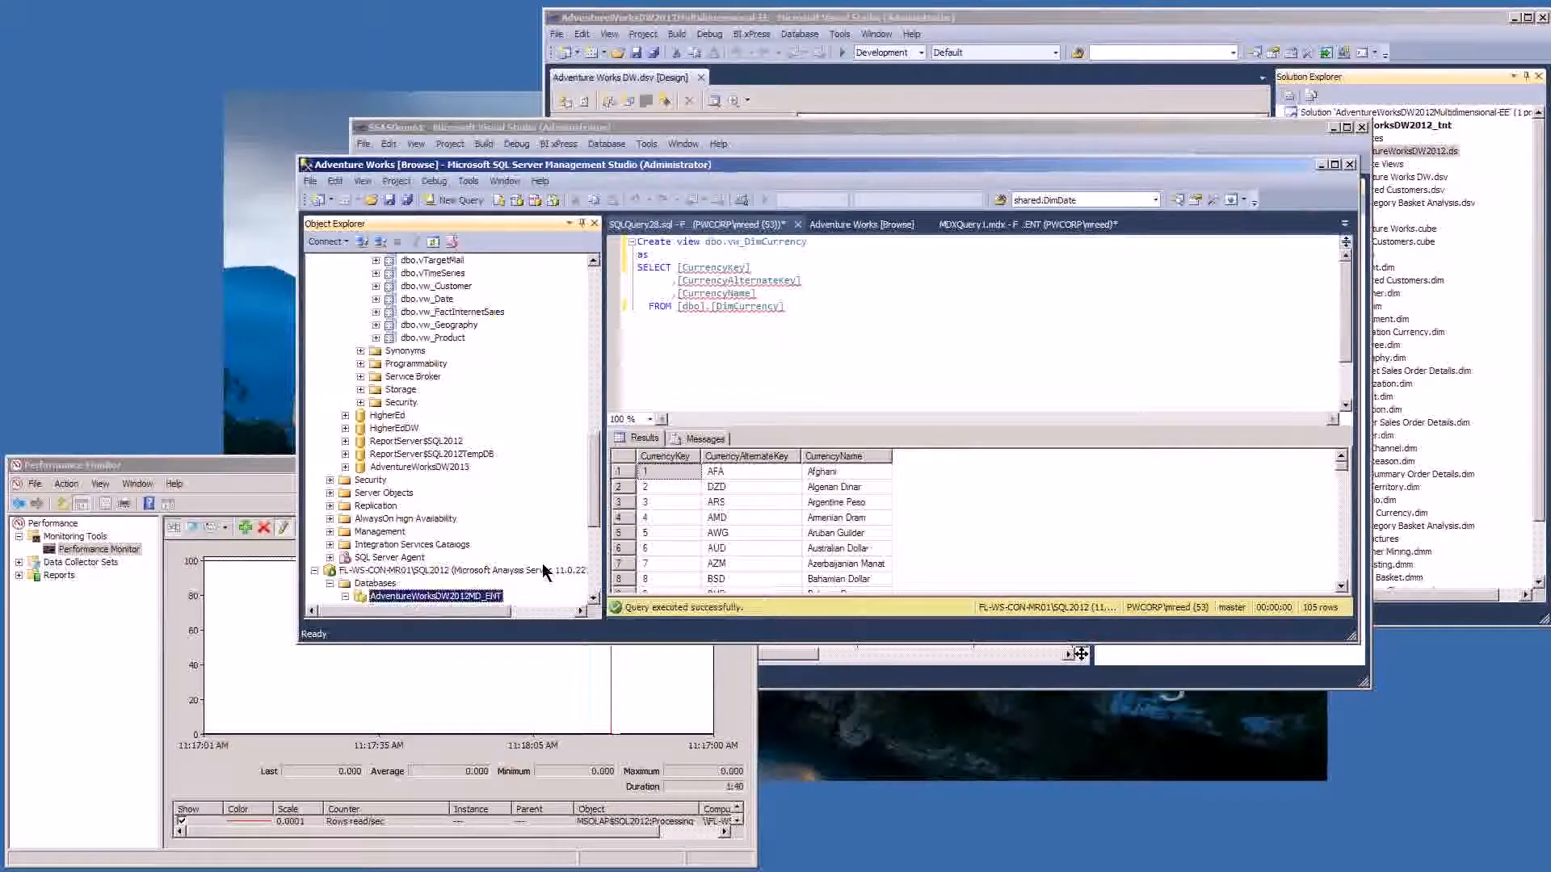
pyautogui.click(546, 200)
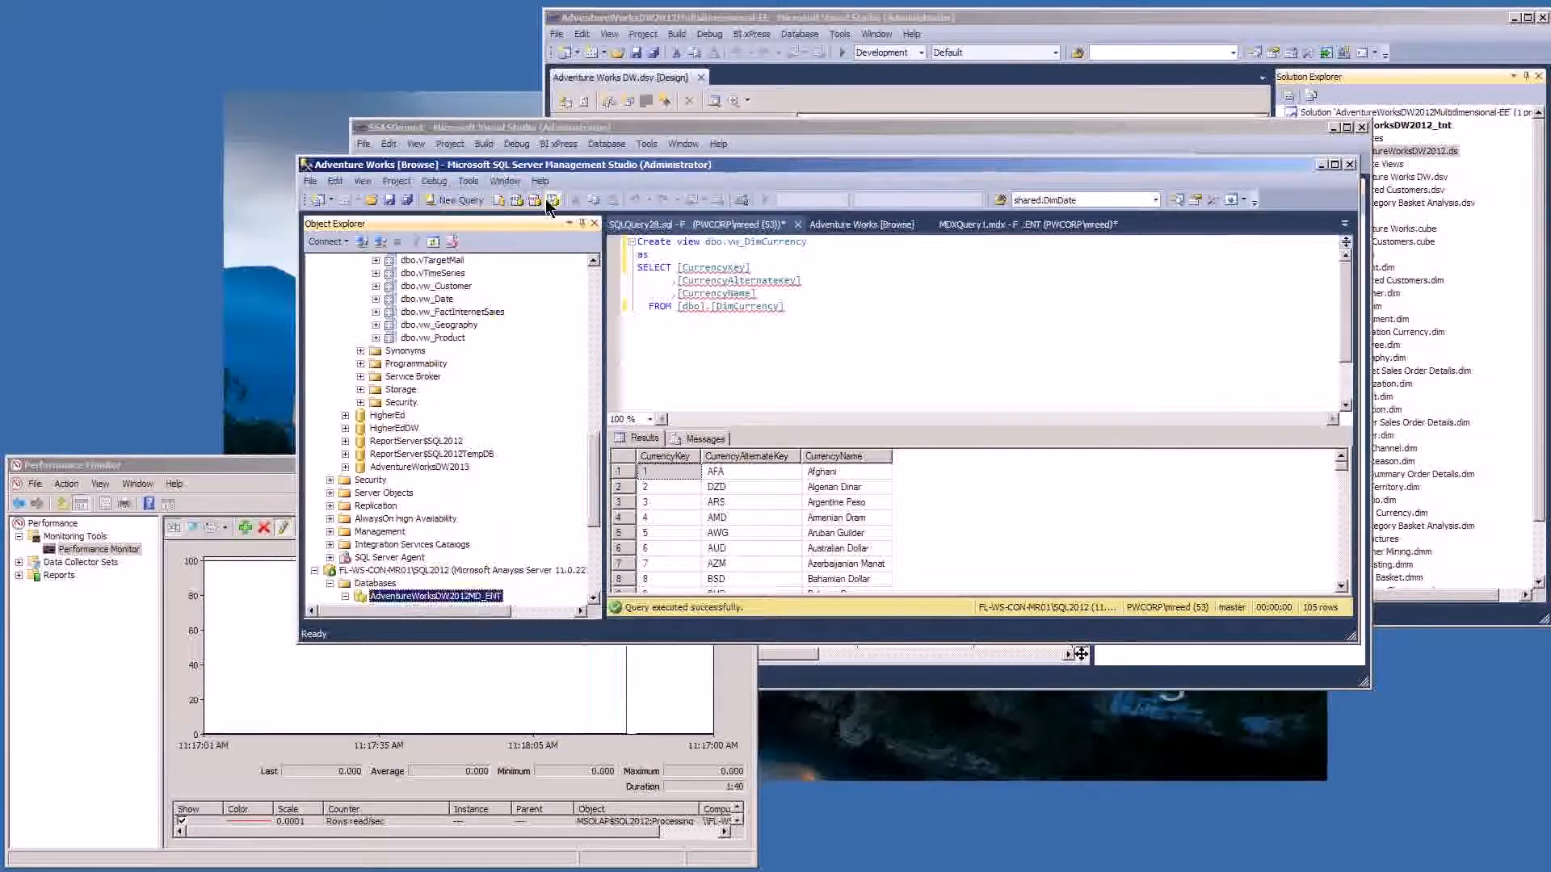
pyautogui.click(760, 716)
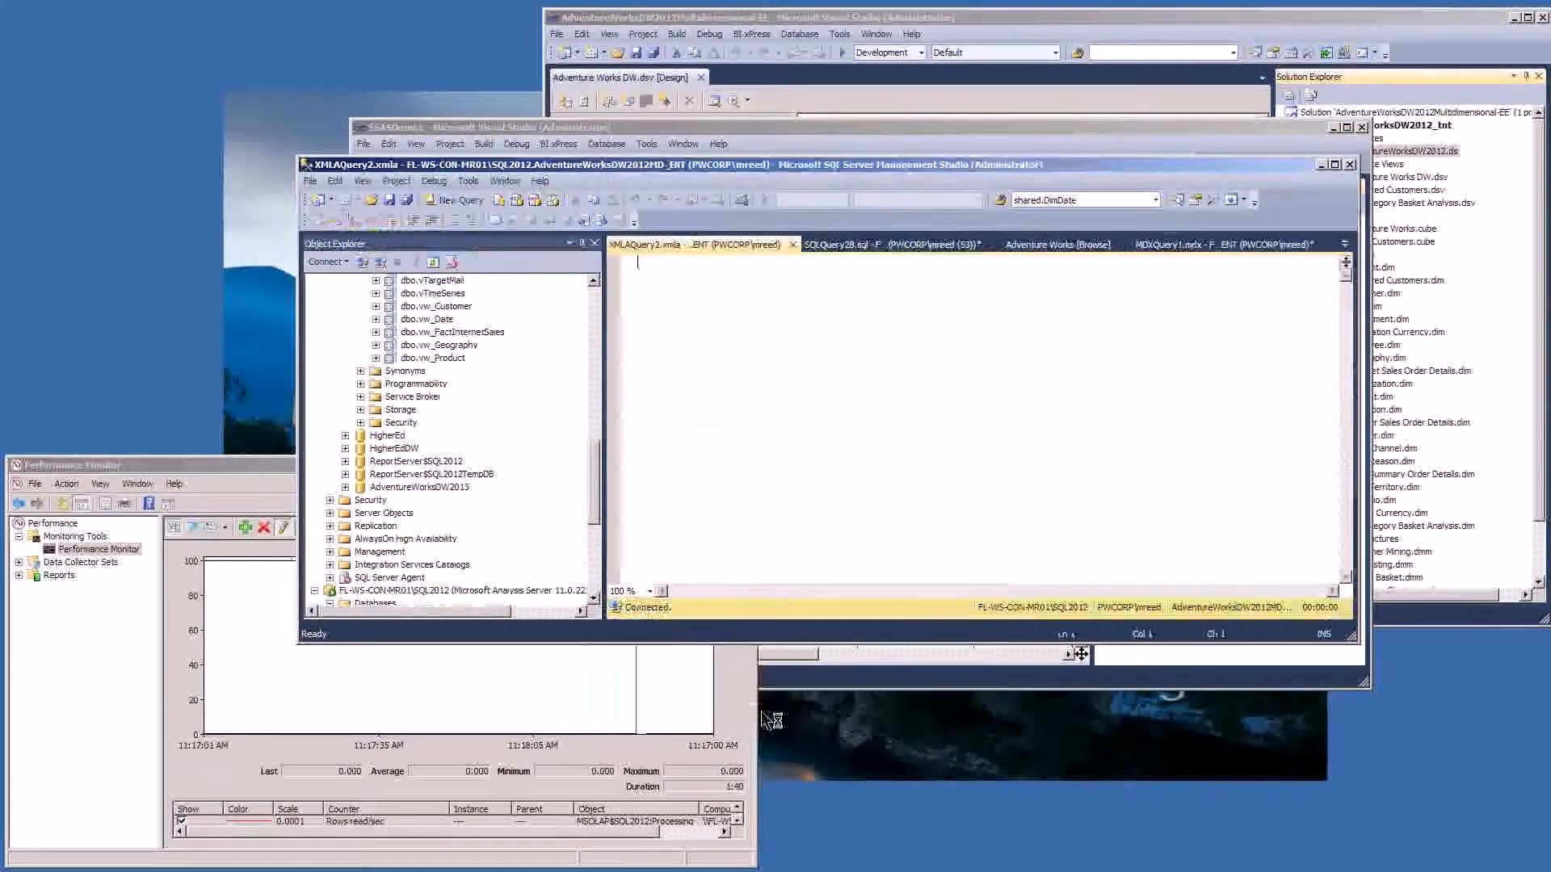
pyautogui.write('<ClearCache xmlns="http://schemas.microsoft.com/analysisservices/2003/engine">     <Object>         <DatabaseID>SSASDemo1</DatabaseID>     </Object> </ClearCache>')
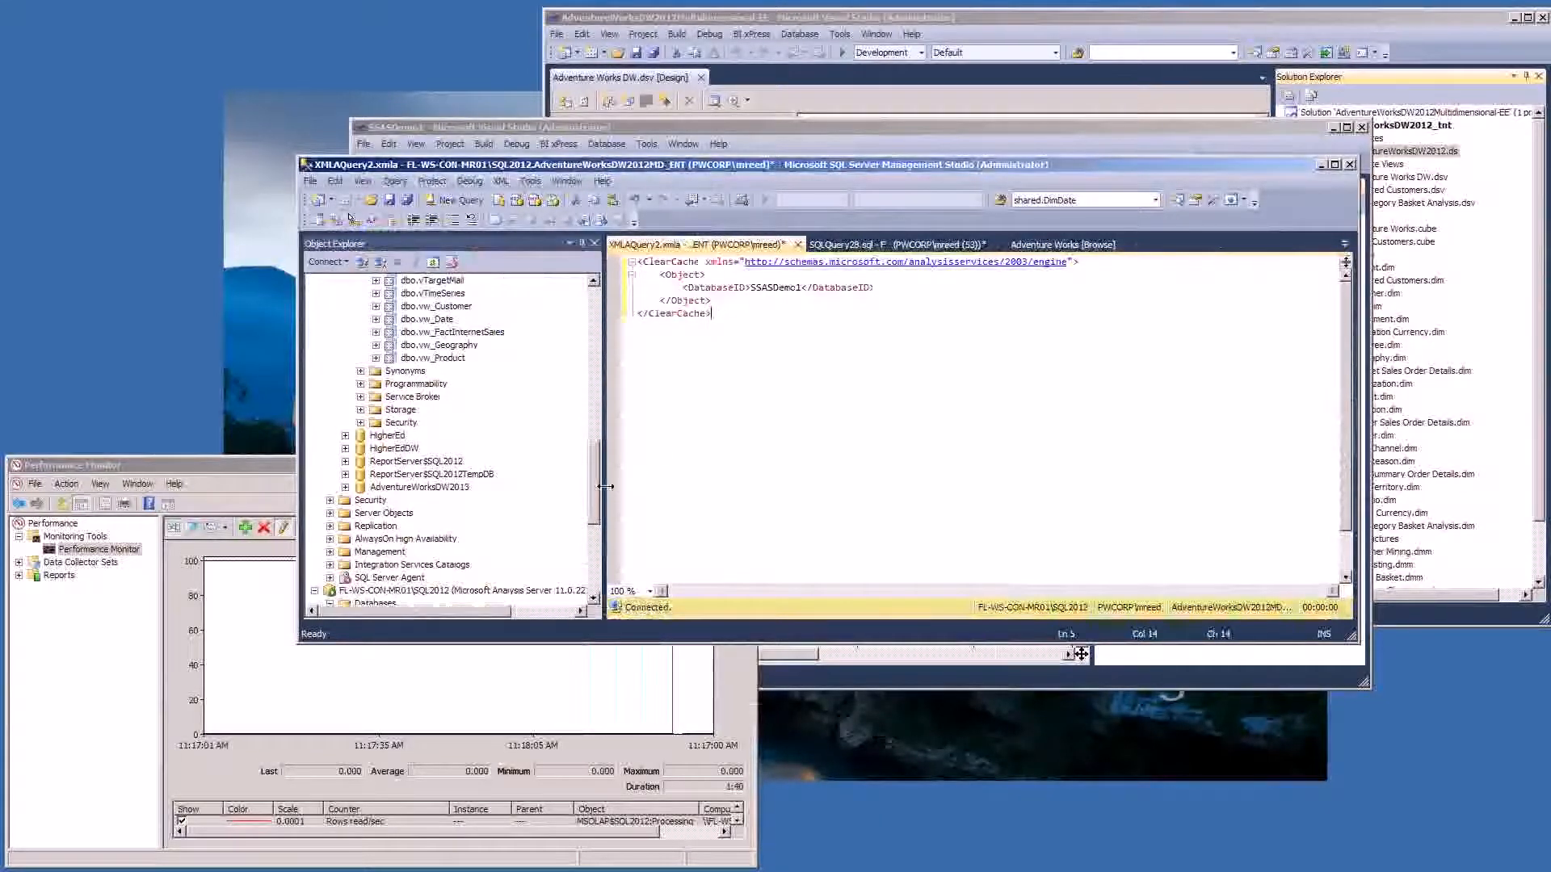
# - Reposition the SSASDemo1 and SQL Server Management Studio windows, and bring Performance Monitor to the front
pyautogui.moveTo(594, 495); pyautogui.dragTo(595, 327)
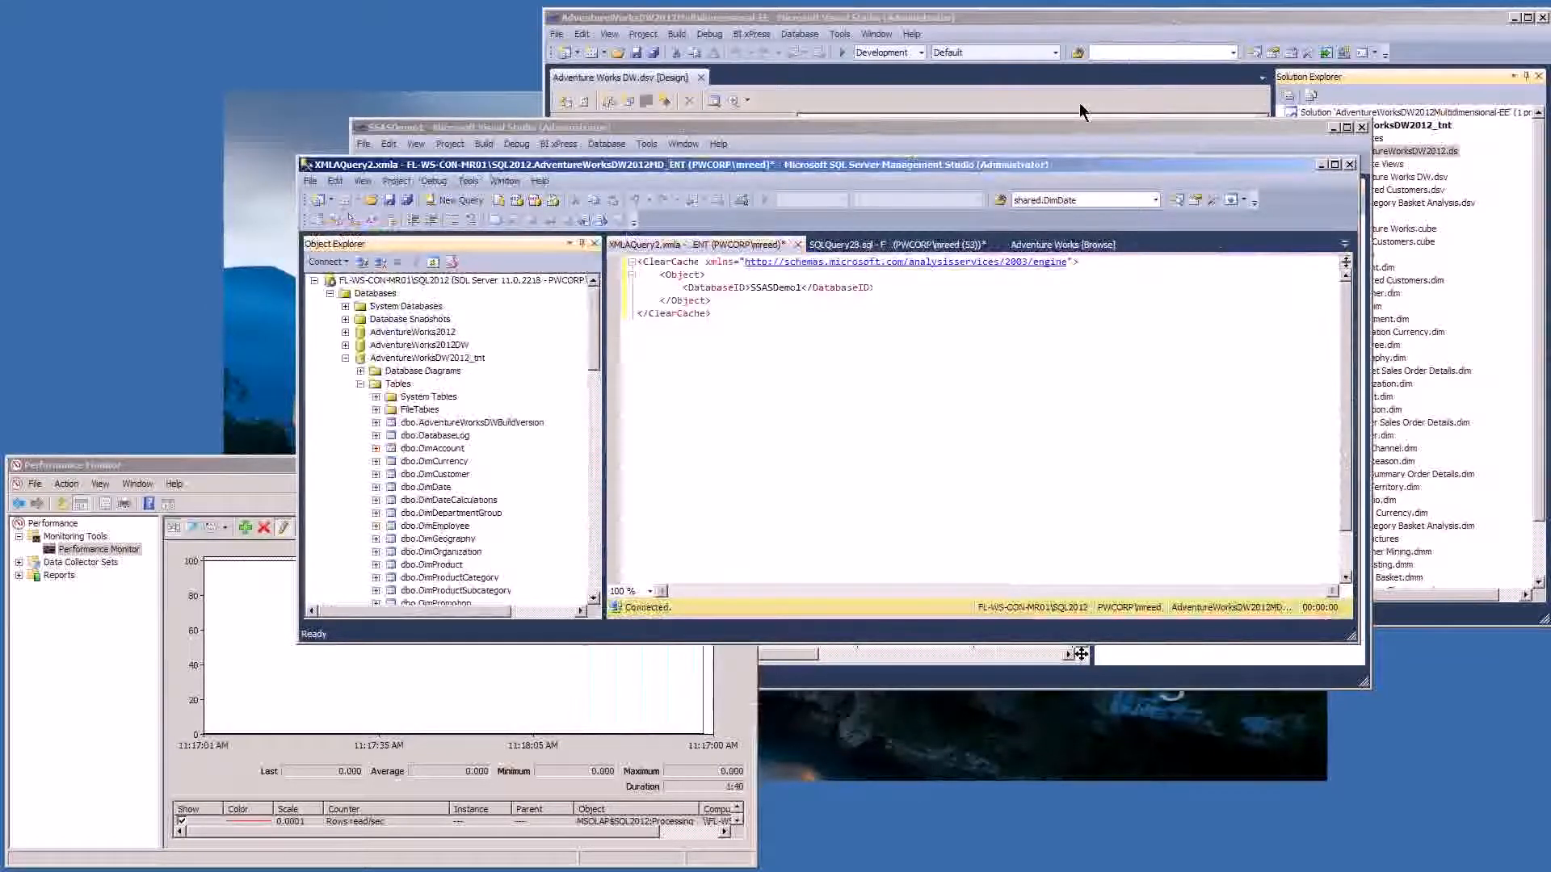
pyautogui.click(1078, 131)
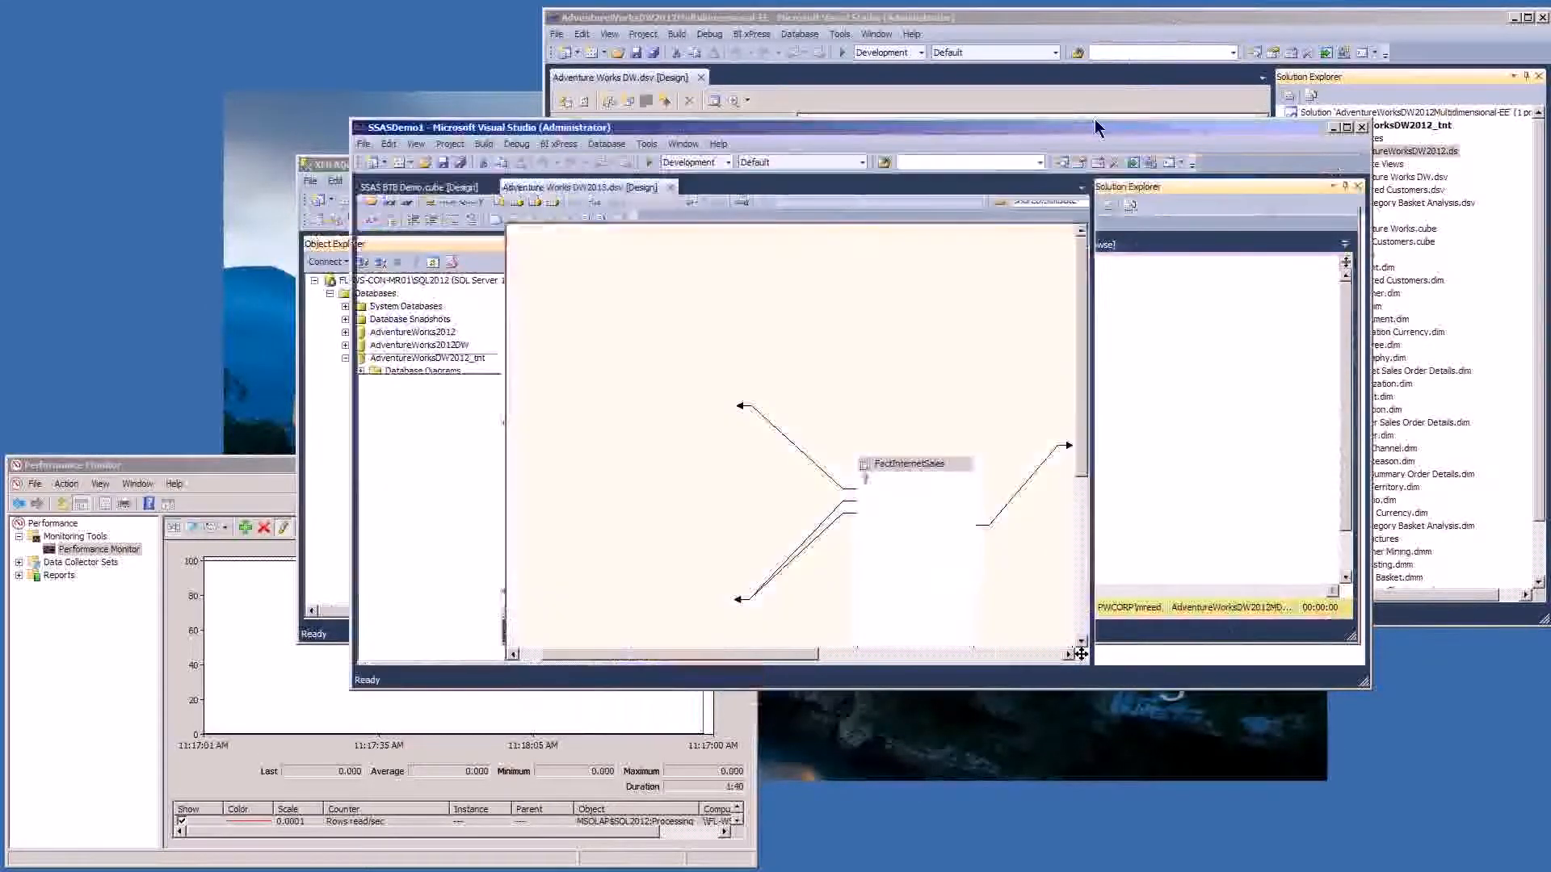
pyautogui.moveTo(1078, 131); pyautogui.dragTo(1141, 95)
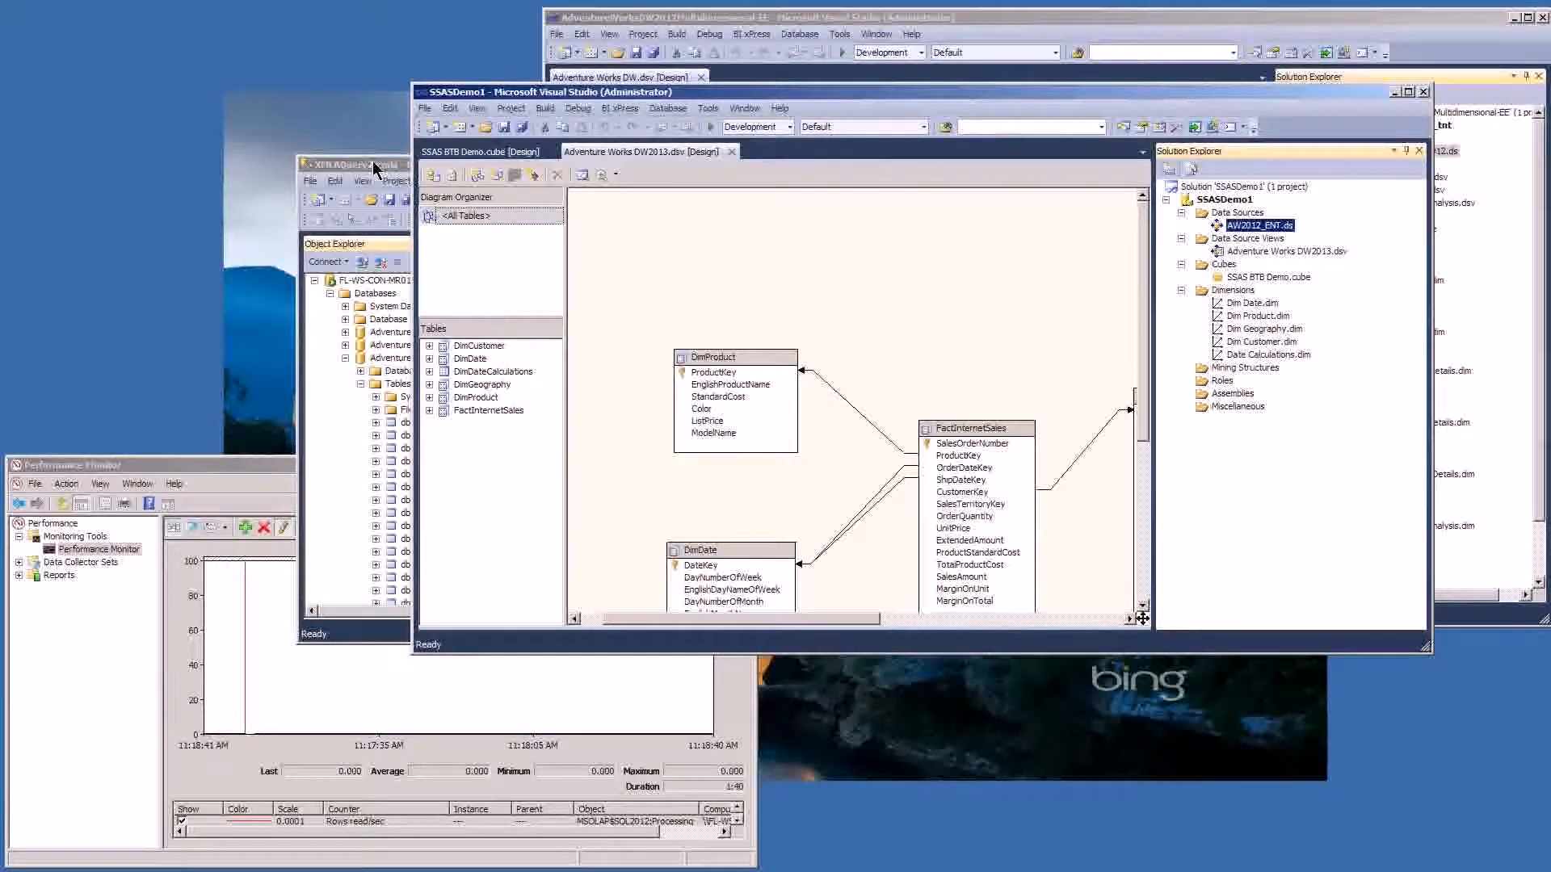
pyautogui.moveTo(374, 168); pyautogui.dragTo(369, 182)
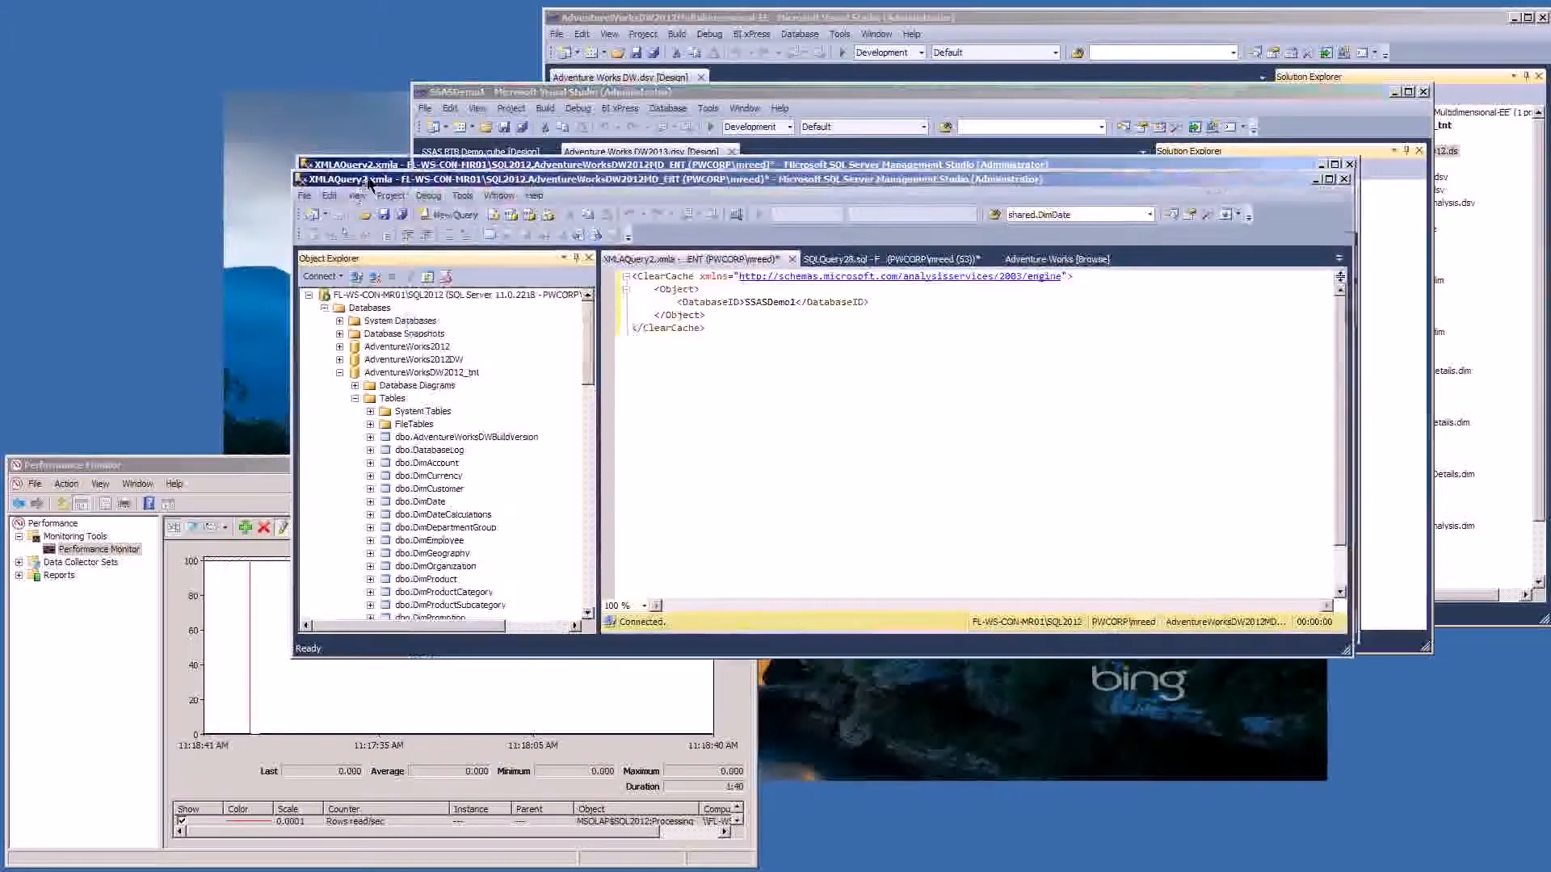
pyautogui.click(212, 484)
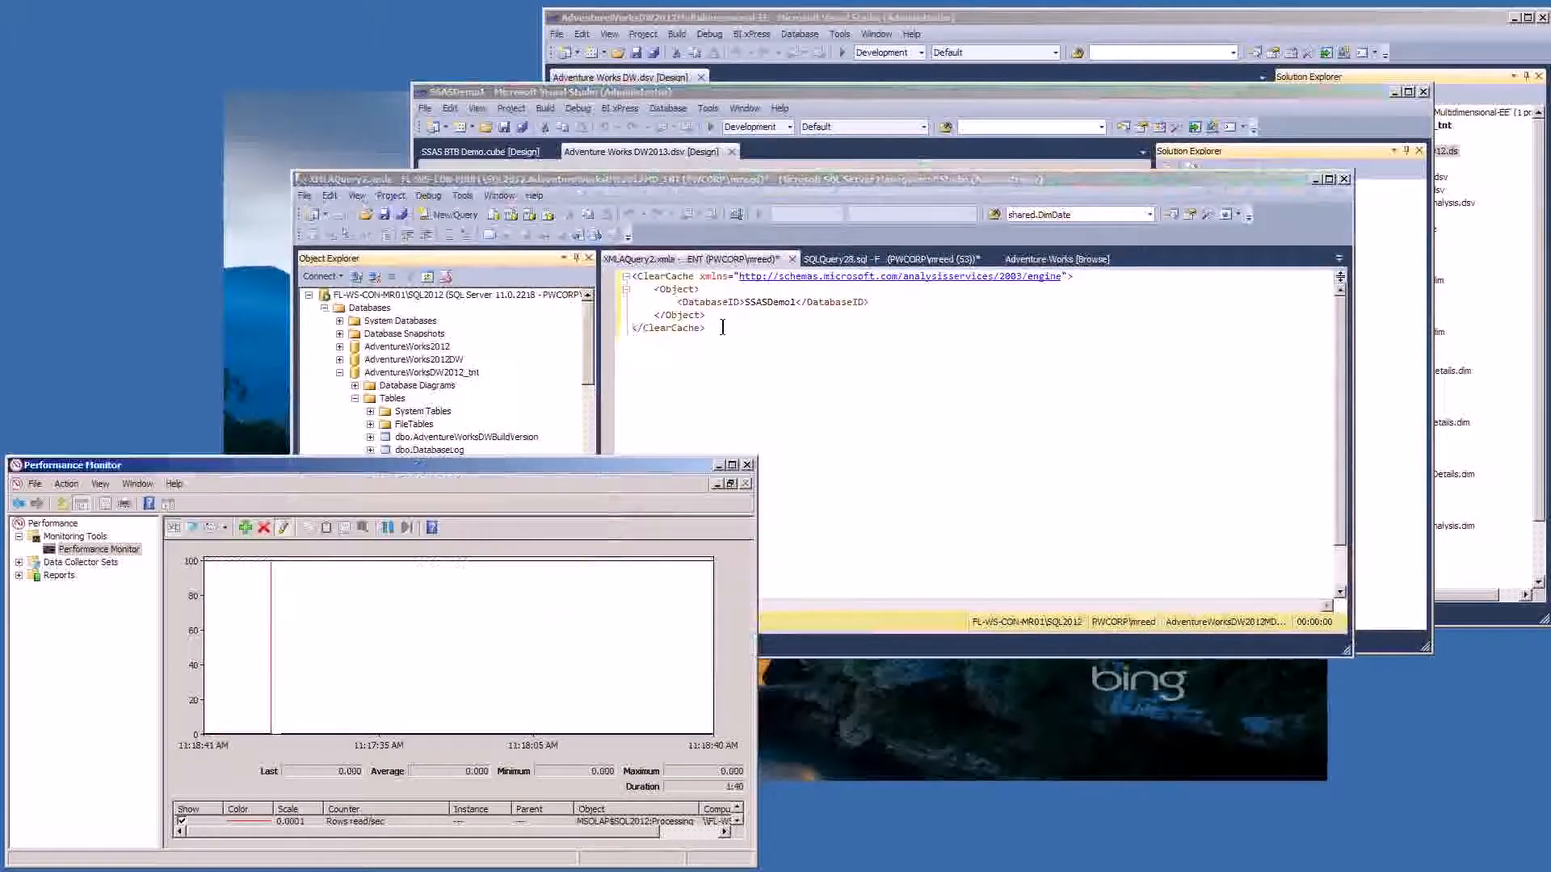
# - Look through the MSOLAP$SQL2012:Processing counters that can be added in Performance Monitor, and leave the counter selection without adding any
pyautogui.click(246, 529)
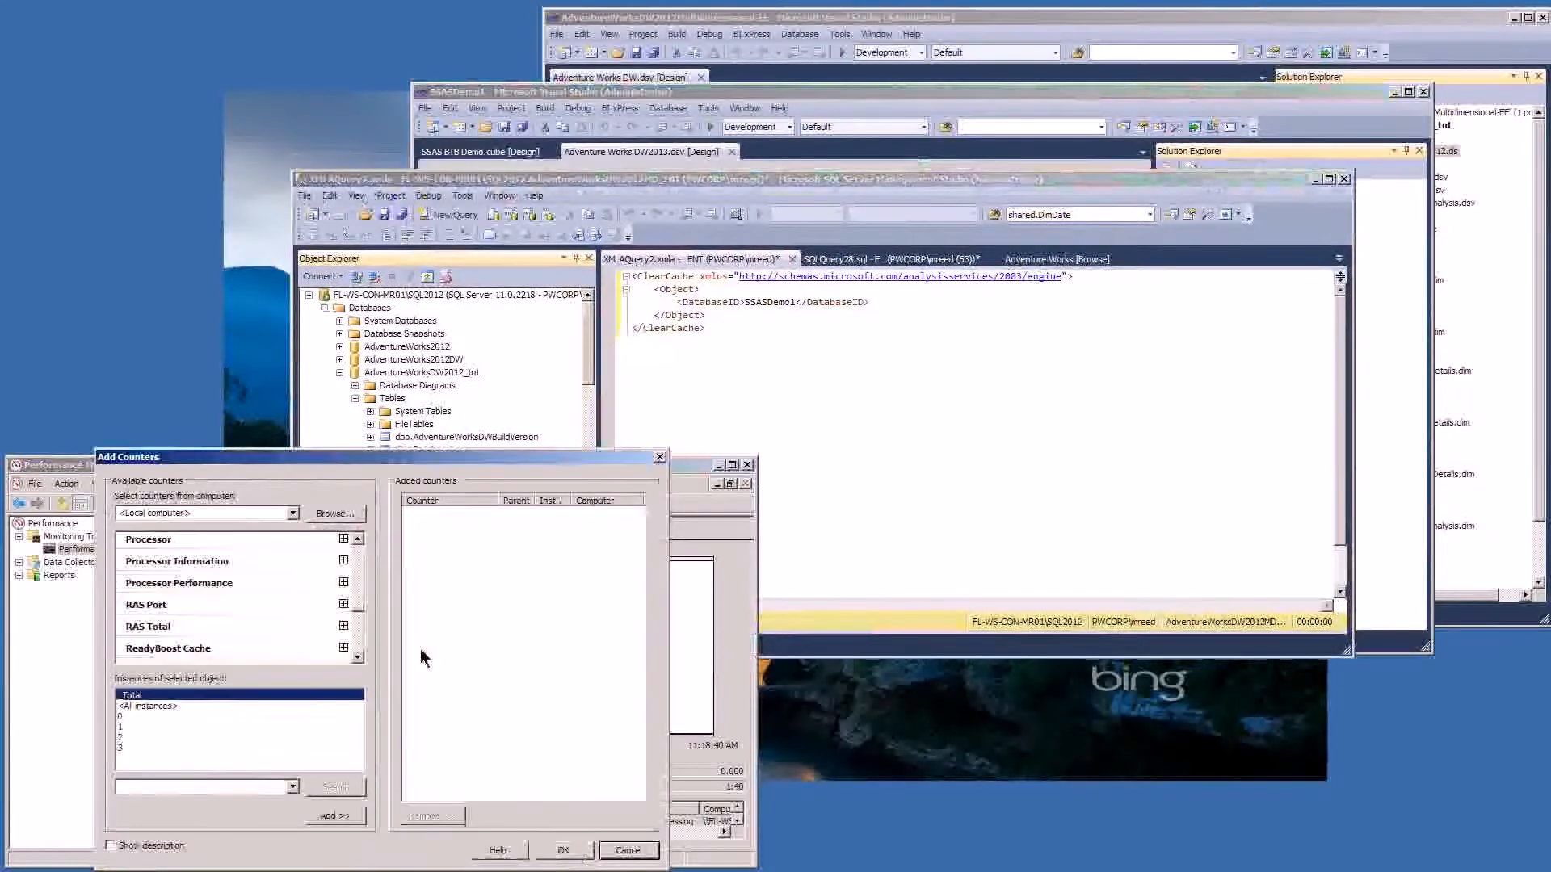
pyautogui.moveTo(353, 590); pyautogui.dragTo(360, 578)
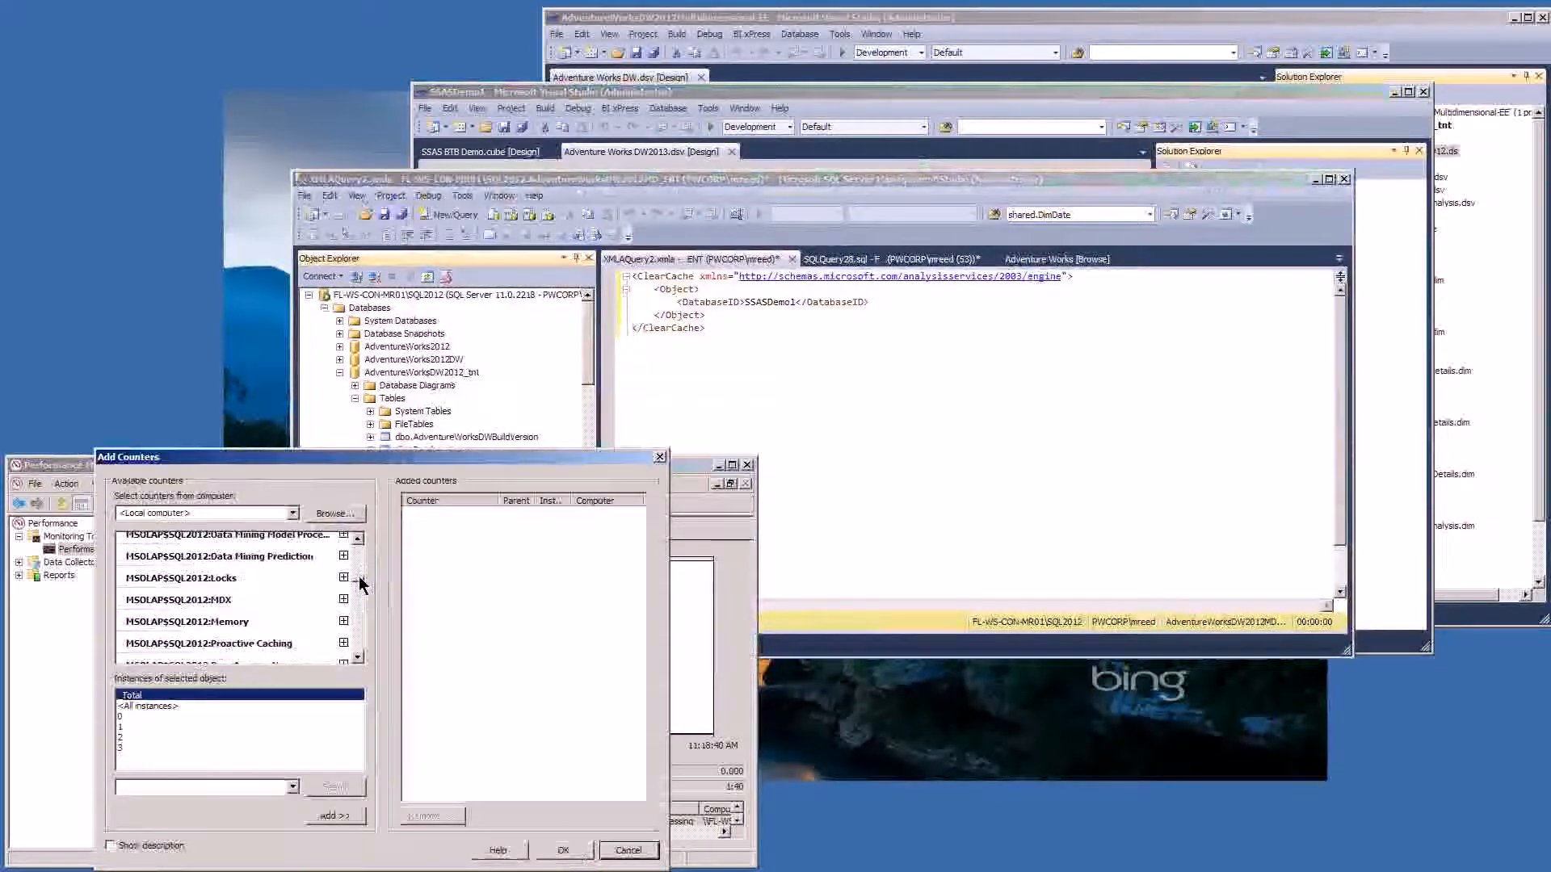
pyautogui.click(358, 658)
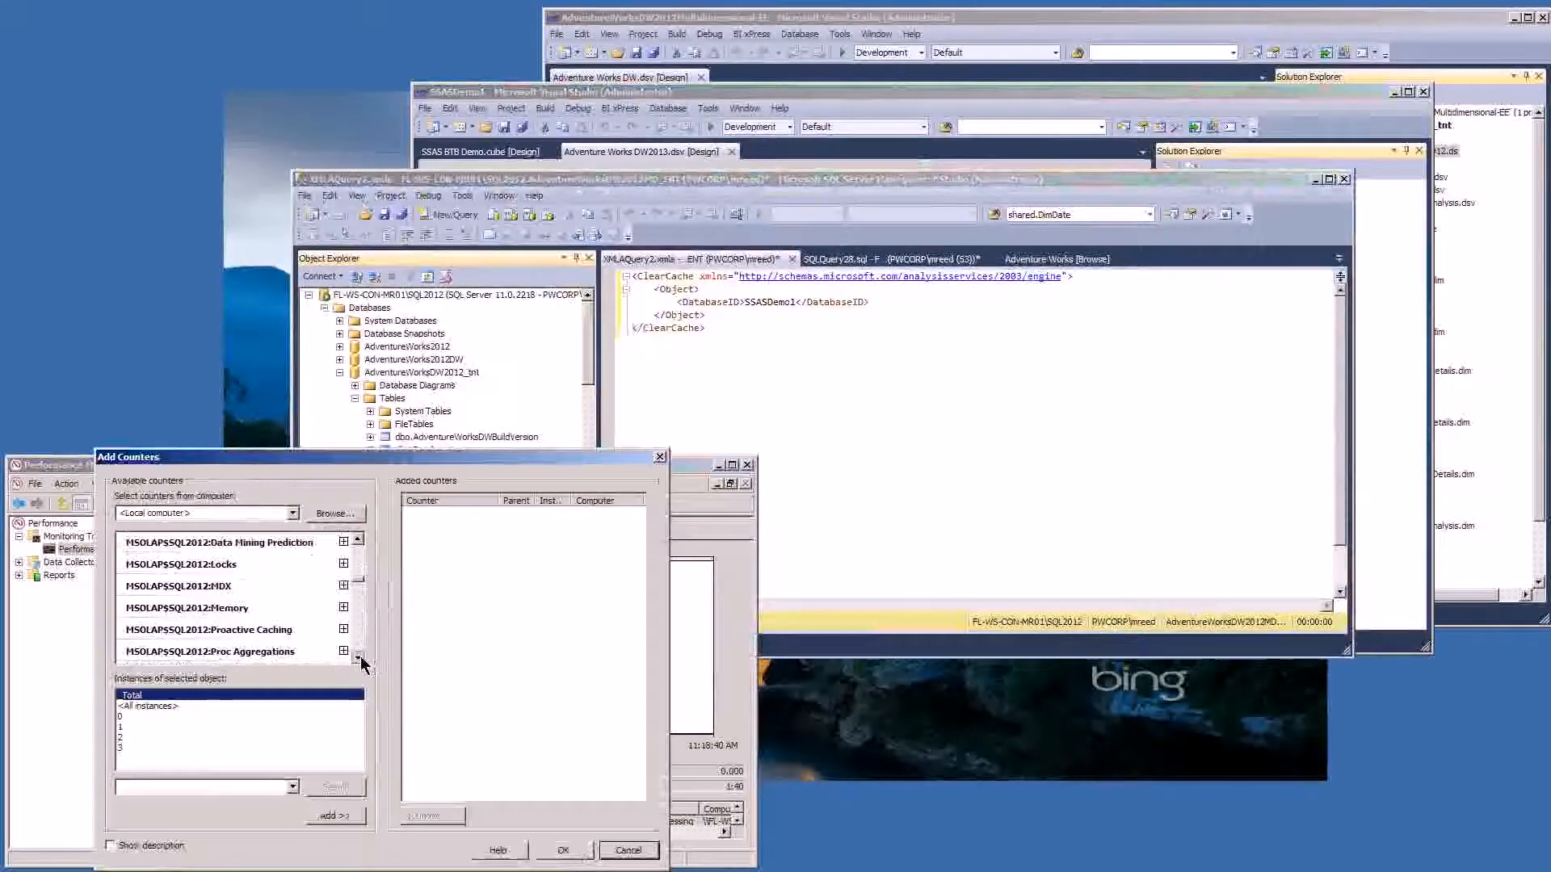
pyautogui.click(357, 658)
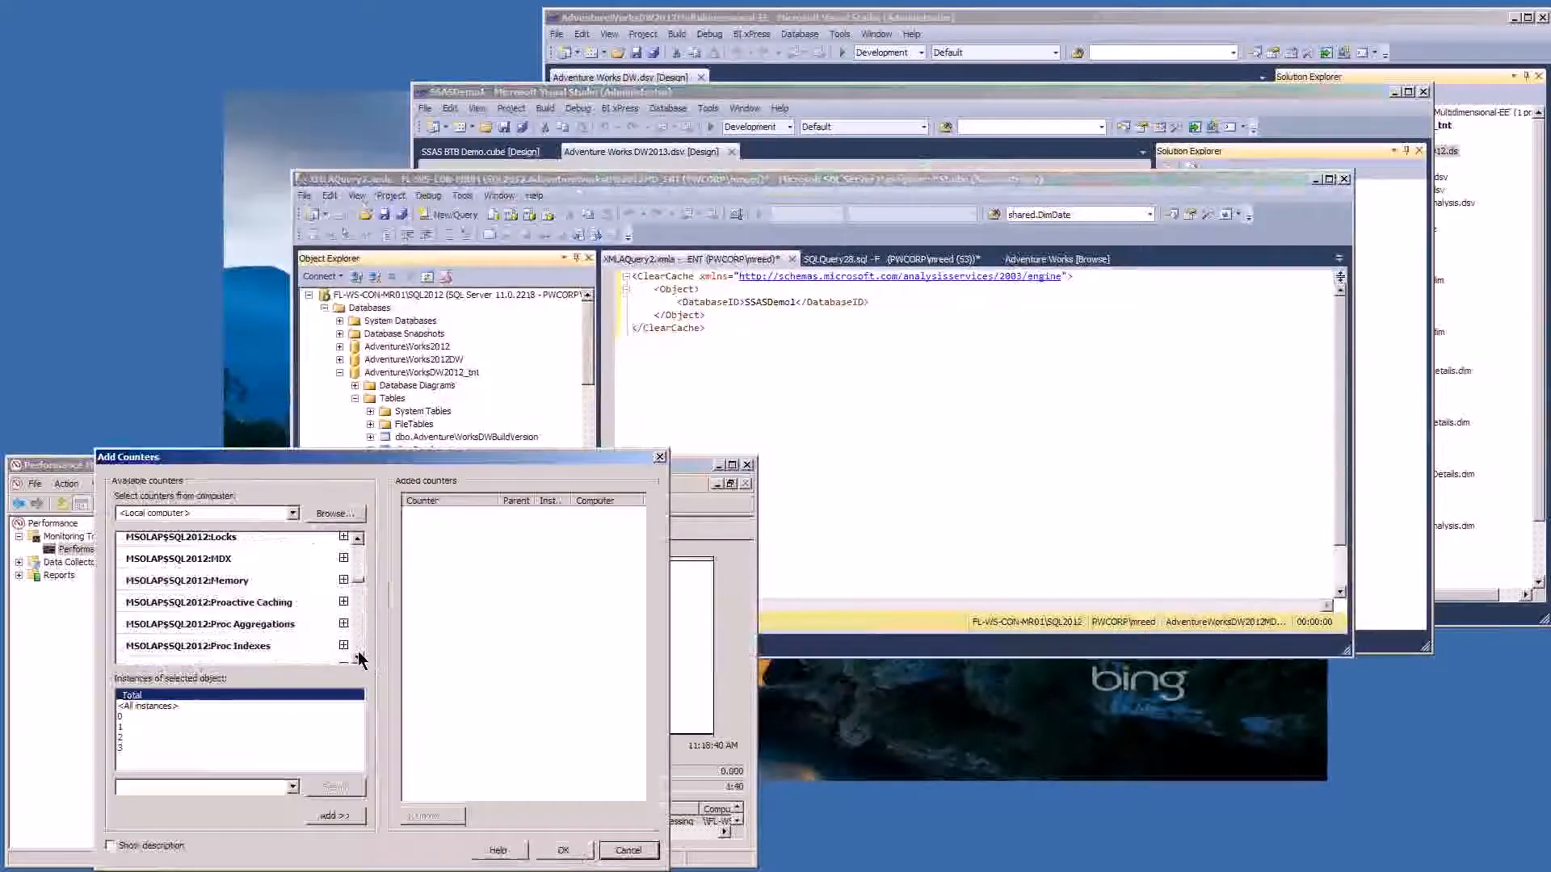
pyautogui.click(358, 658)
pyautogui.click(358, 658)
pyautogui.click(358, 658)
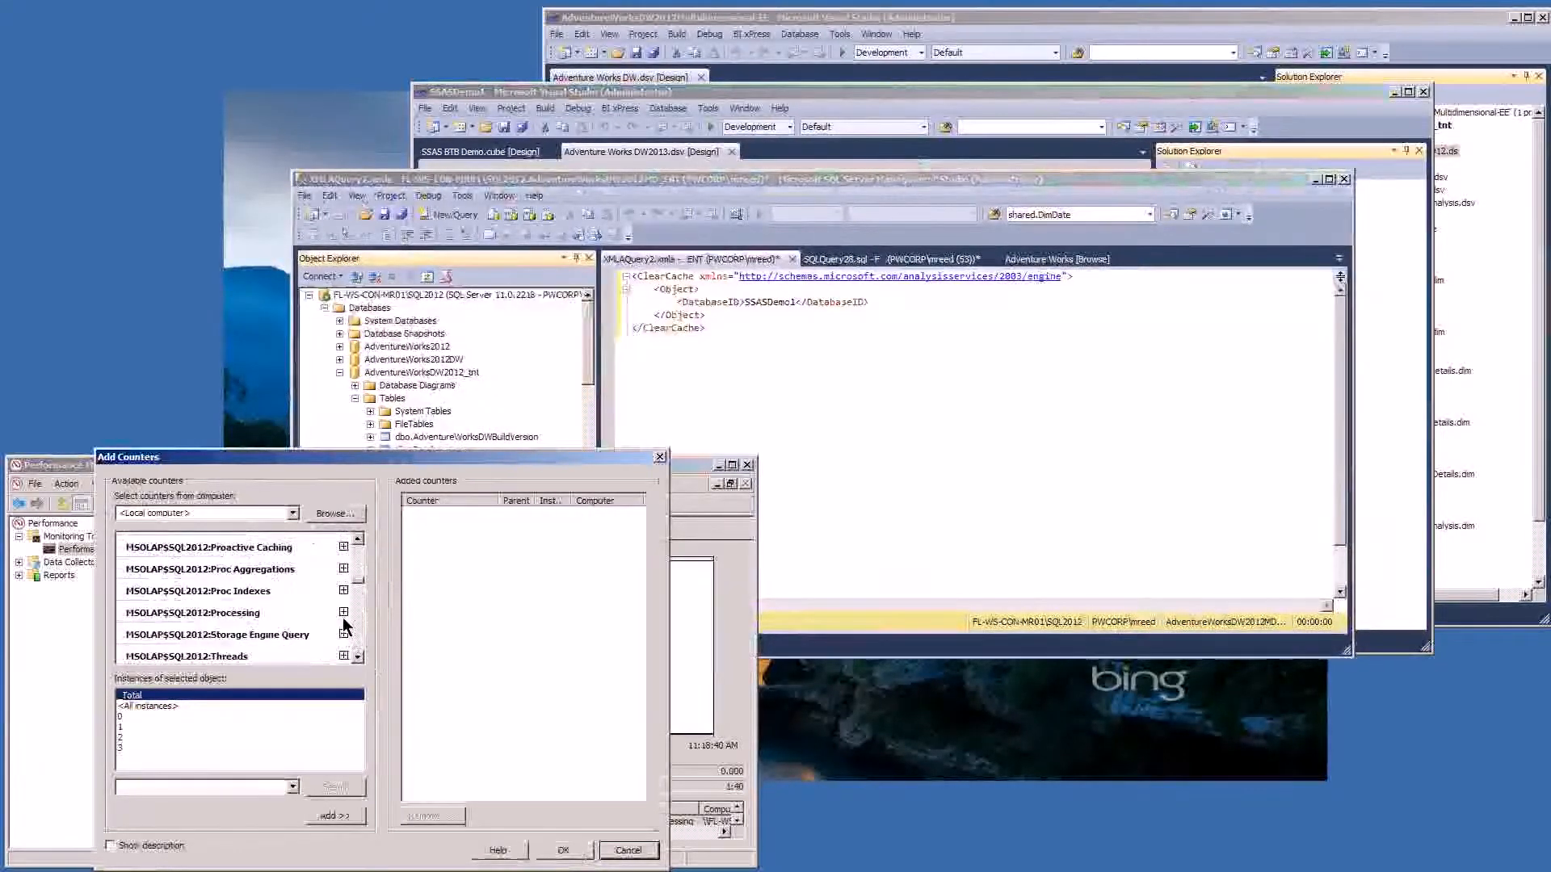
pyautogui.click(343, 613)
pyautogui.click(358, 658)
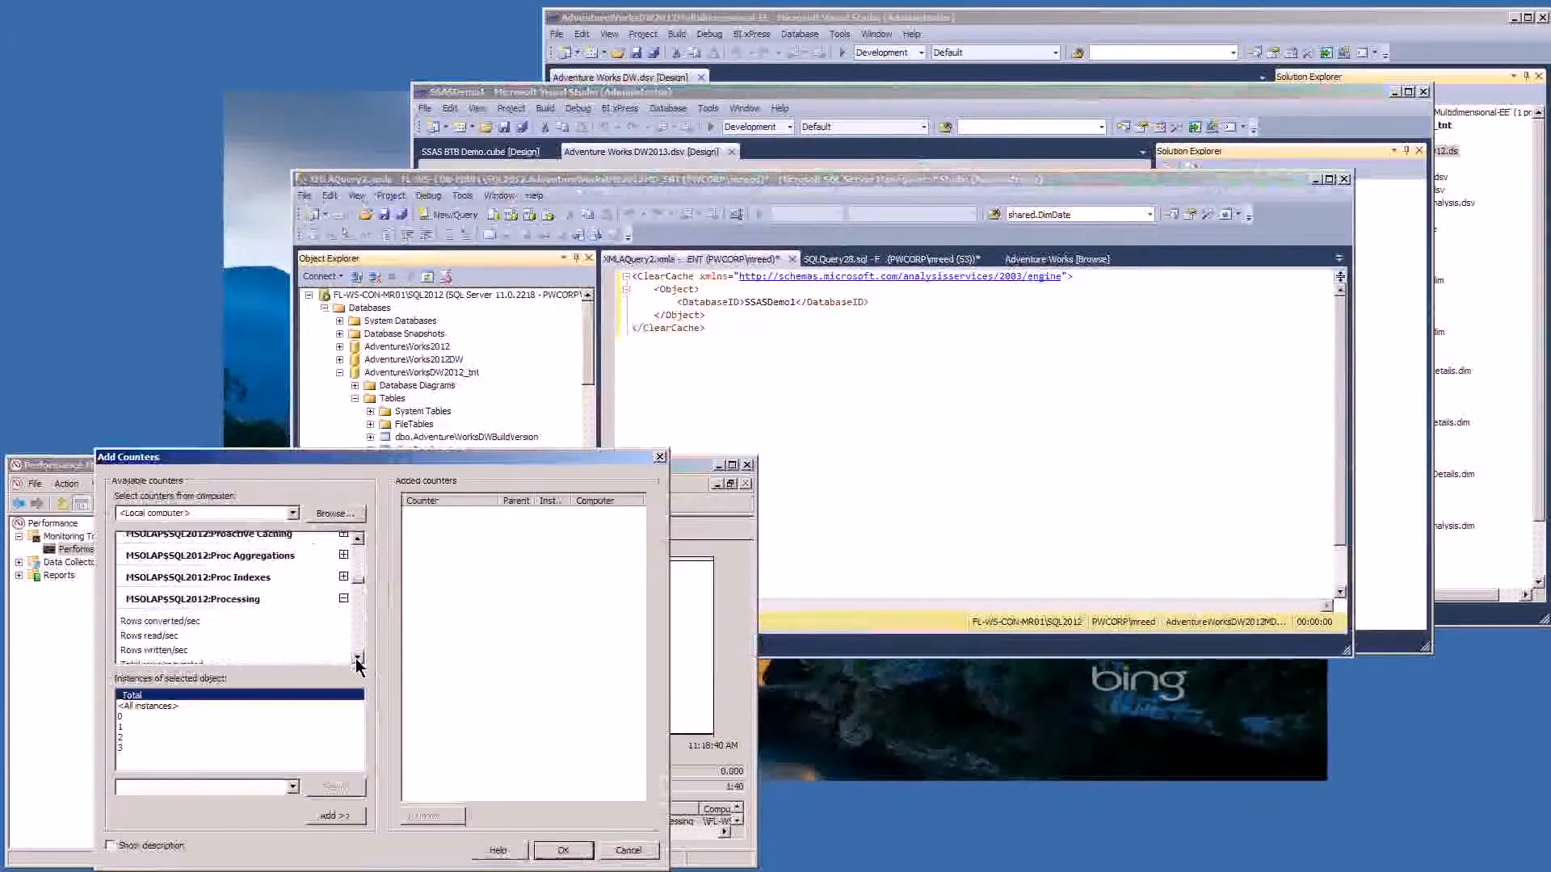
pyautogui.click(358, 658)
pyautogui.click(358, 659)
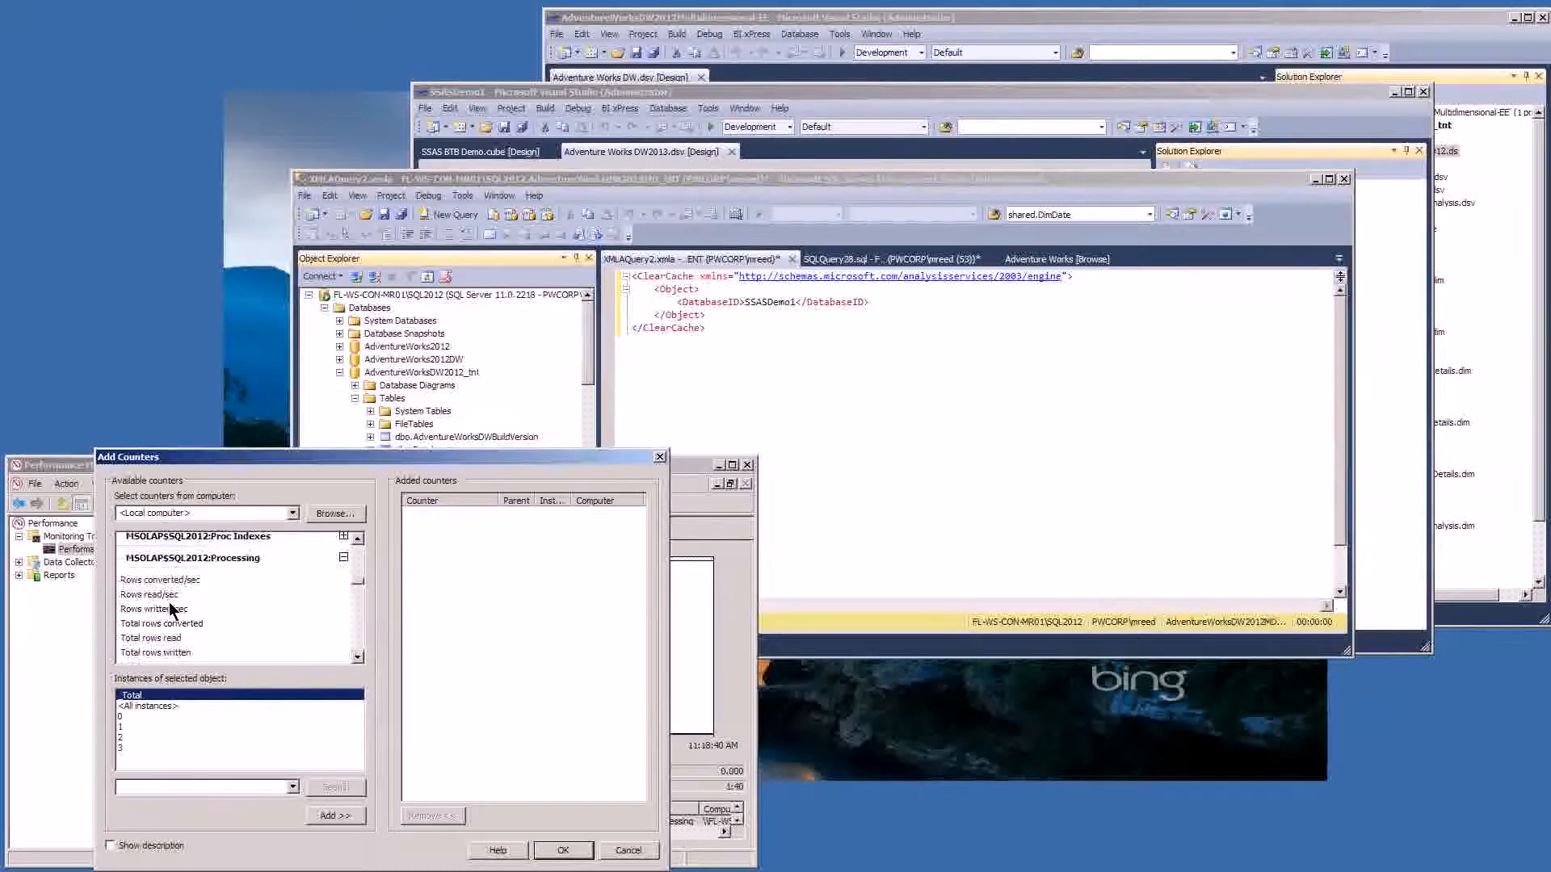
pyautogui.click(630, 851)
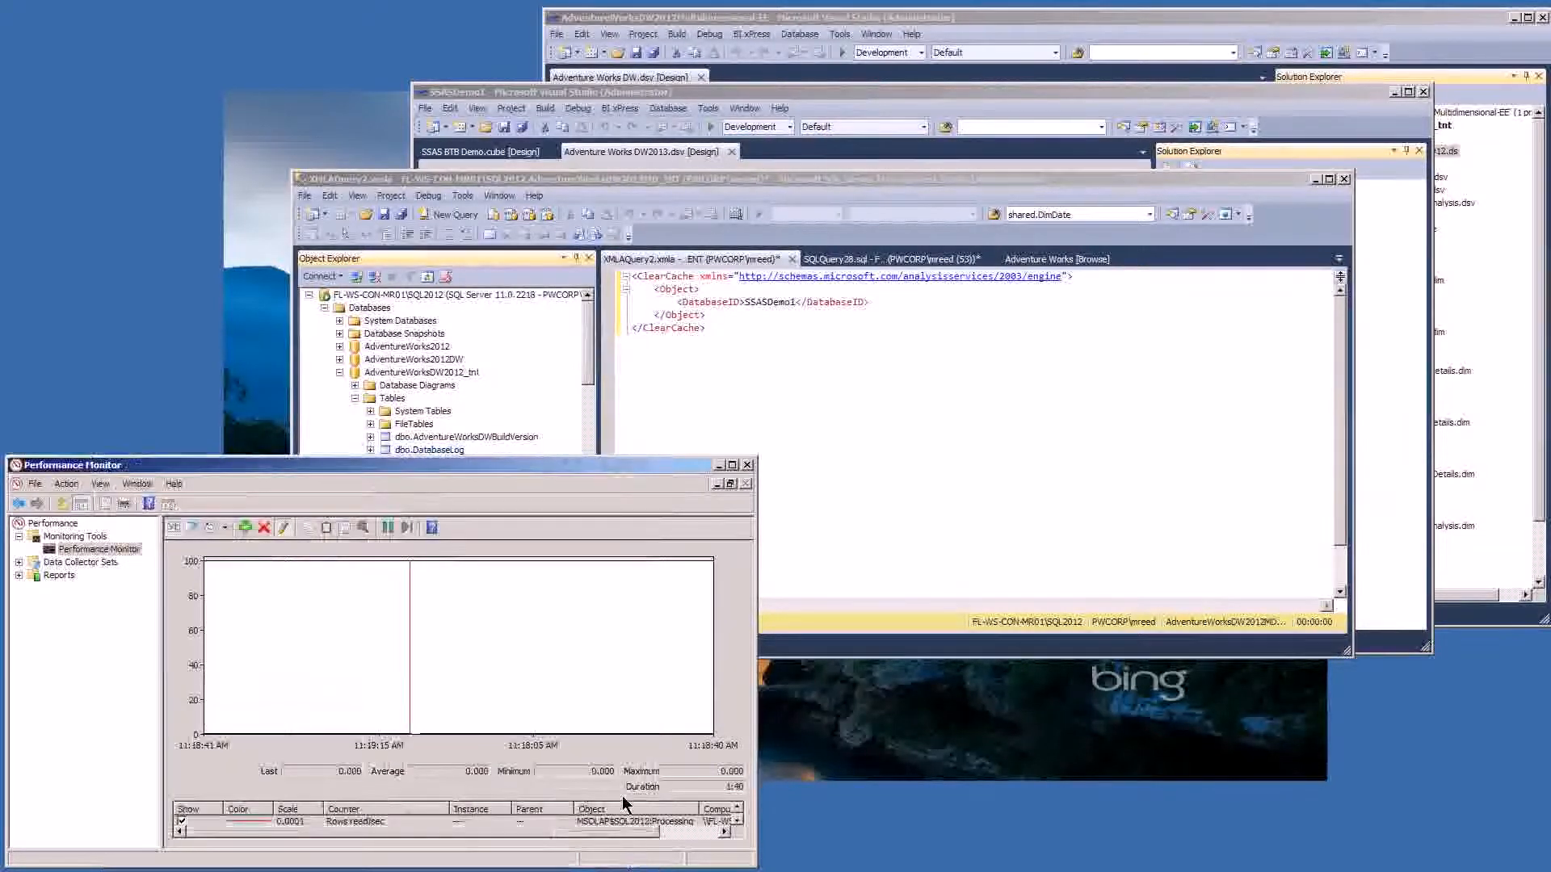
# - Minimize the AdventureWorksDW2012Multidimensional-EE window, bring SSASDemo1 to the front and select SSAS BTB Demo.cube
pyautogui.click(1099, 26)
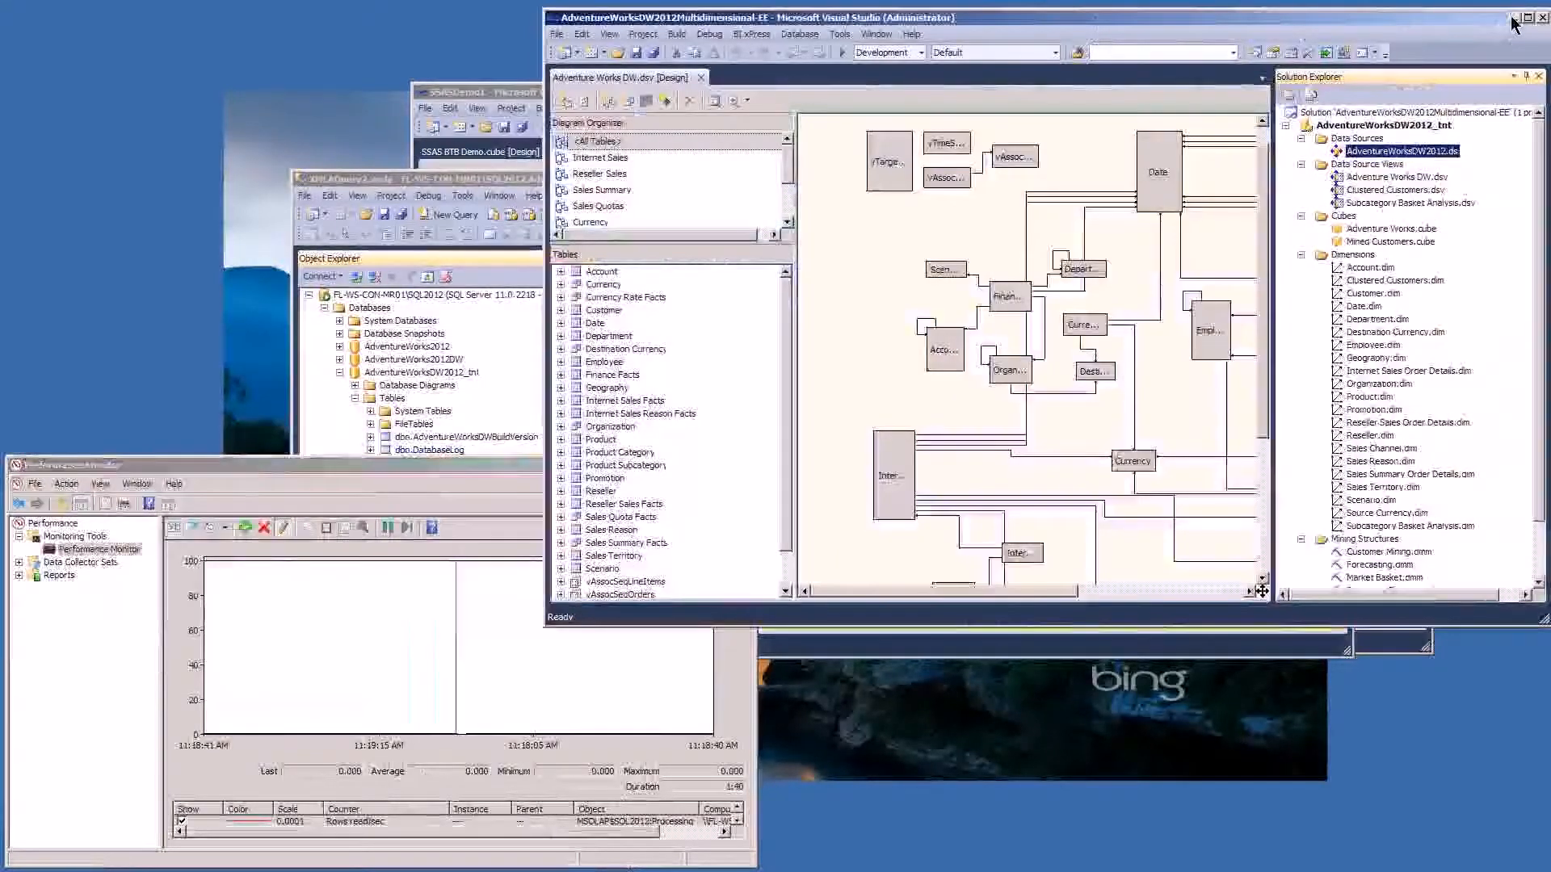
pyautogui.click(1514, 17)
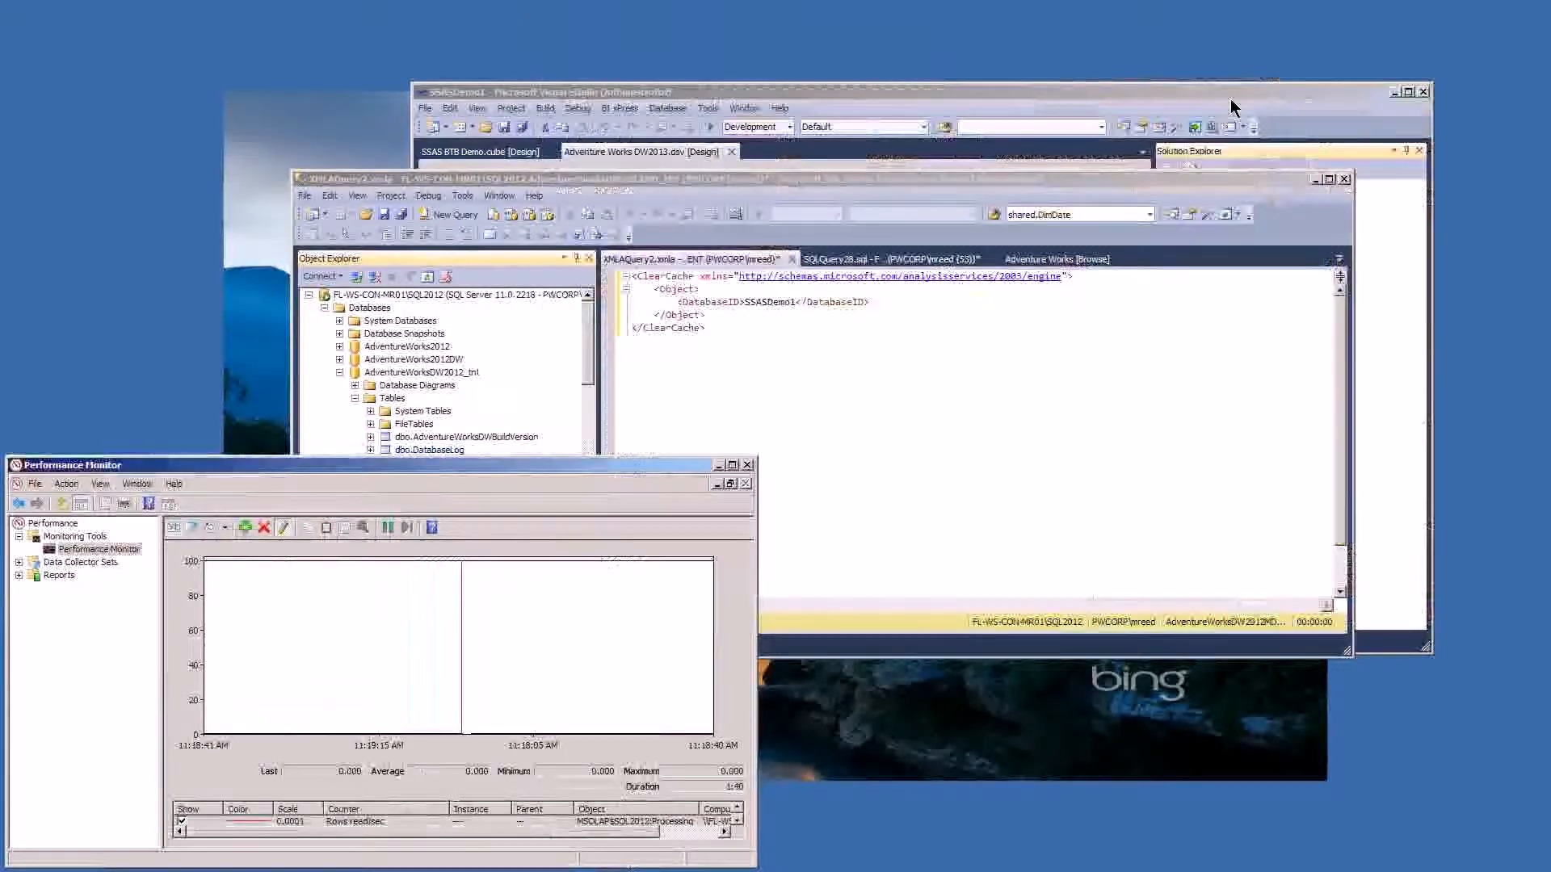
pyautogui.click(1232, 108)
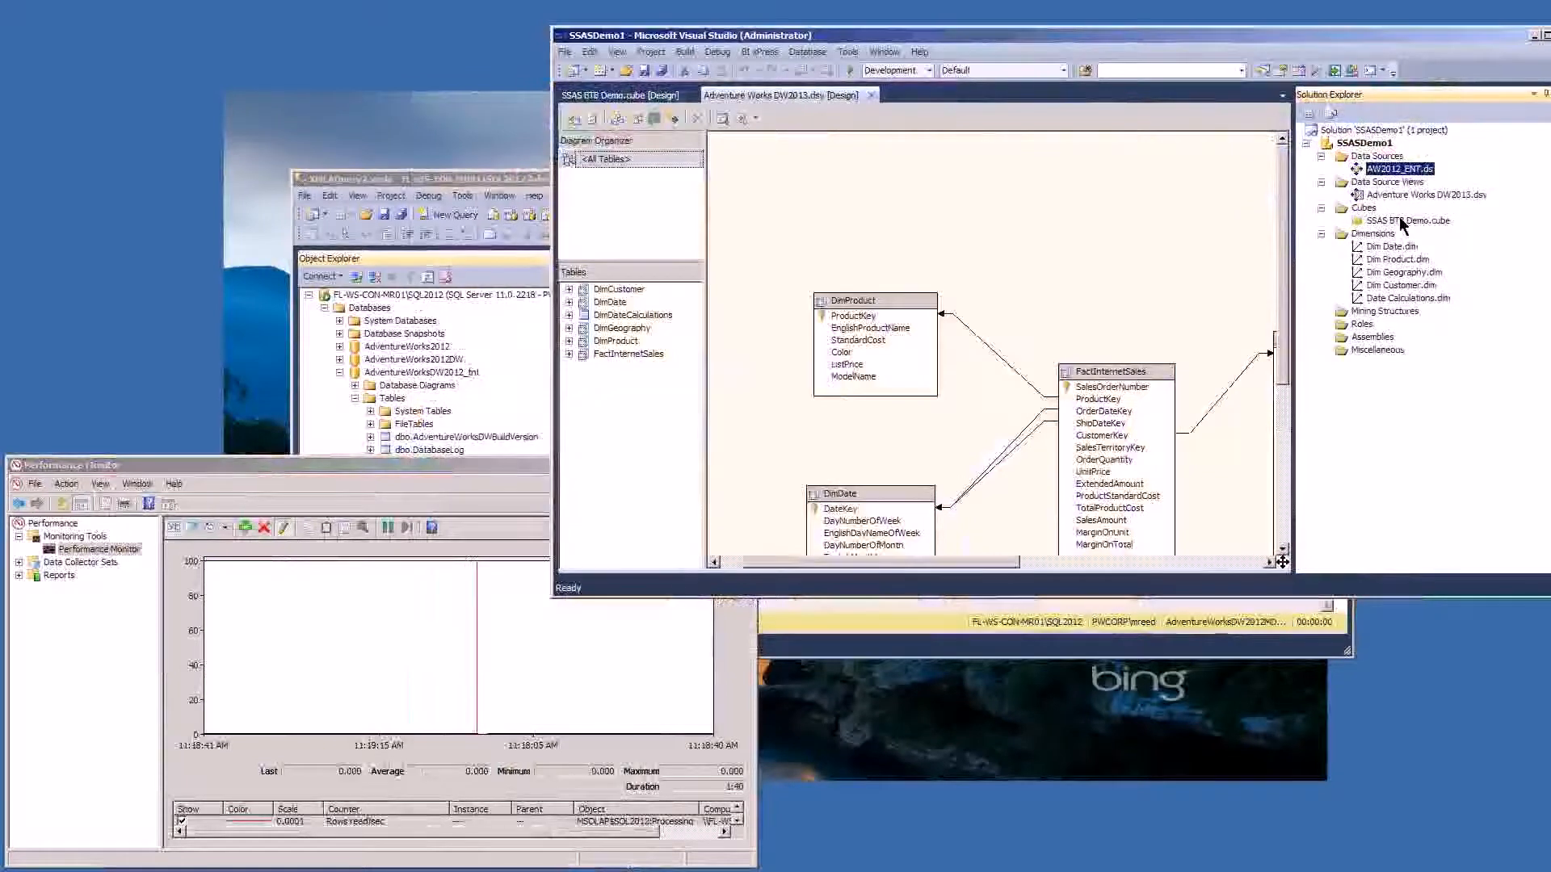
pyautogui.click(1393, 220)
pyautogui.rightClick(1394, 220)
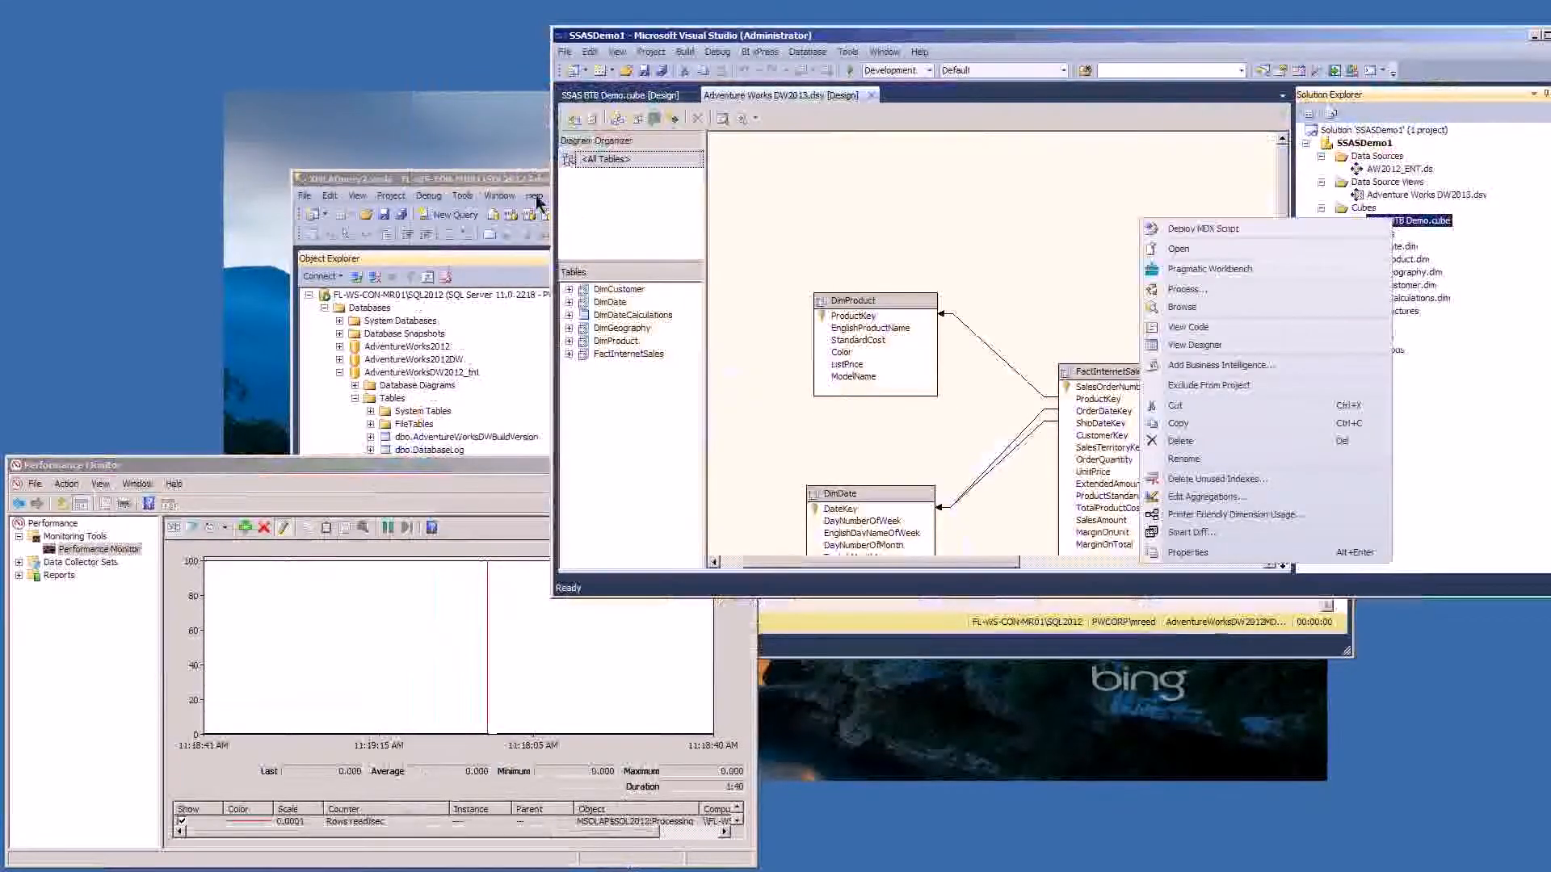
# - Execute the entire ClearCache XMLA query for SSASDemo1 in SQL Server Management Studio
pyautogui.click(507, 185)
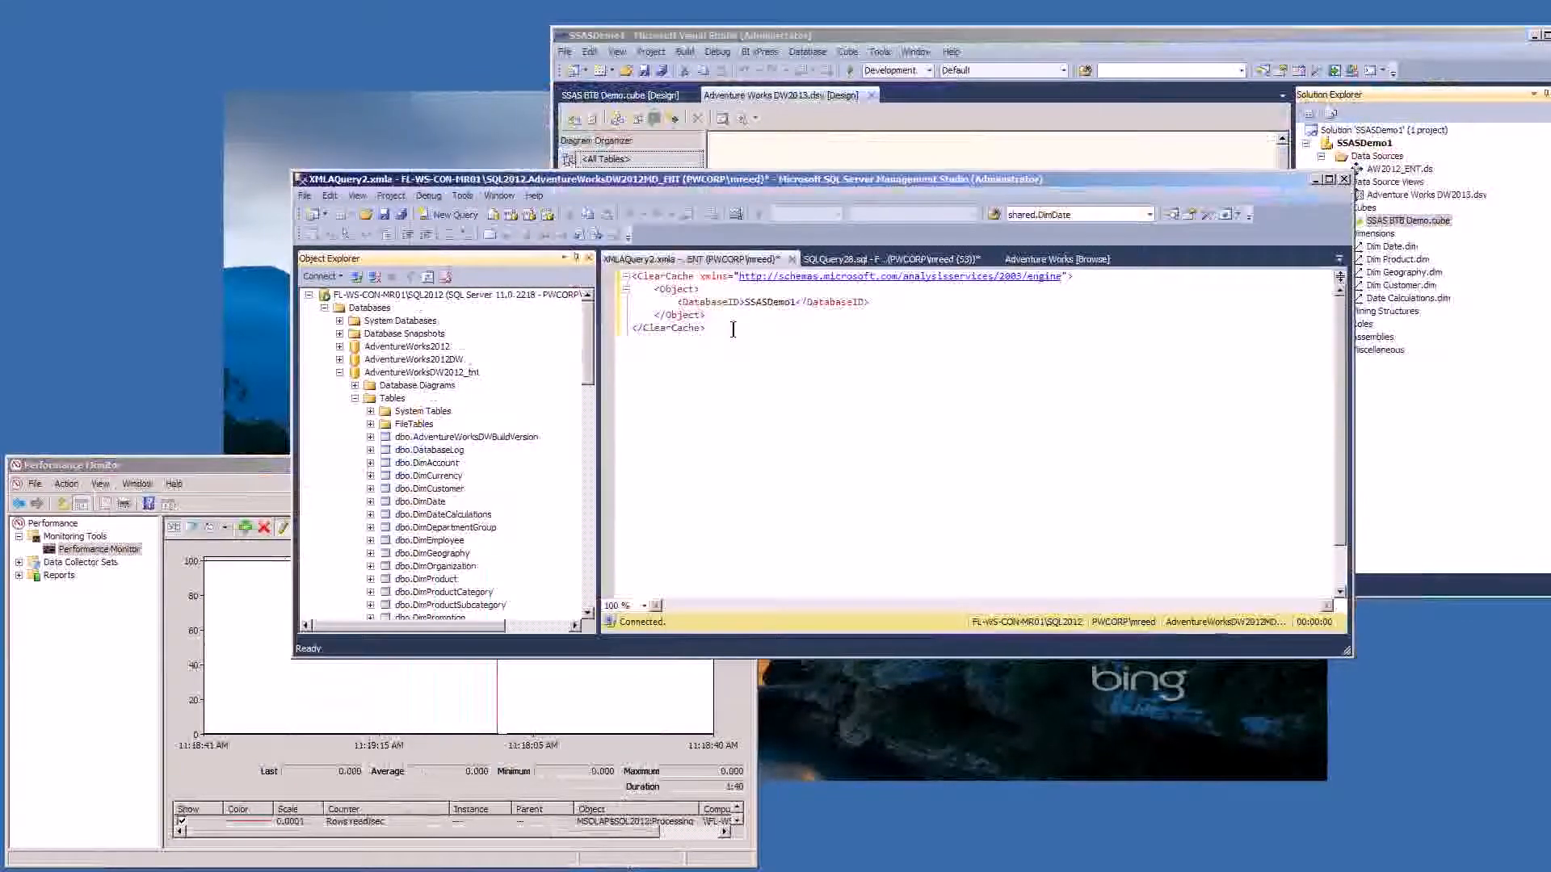
pyautogui.hotkey('ctrl', 'a')
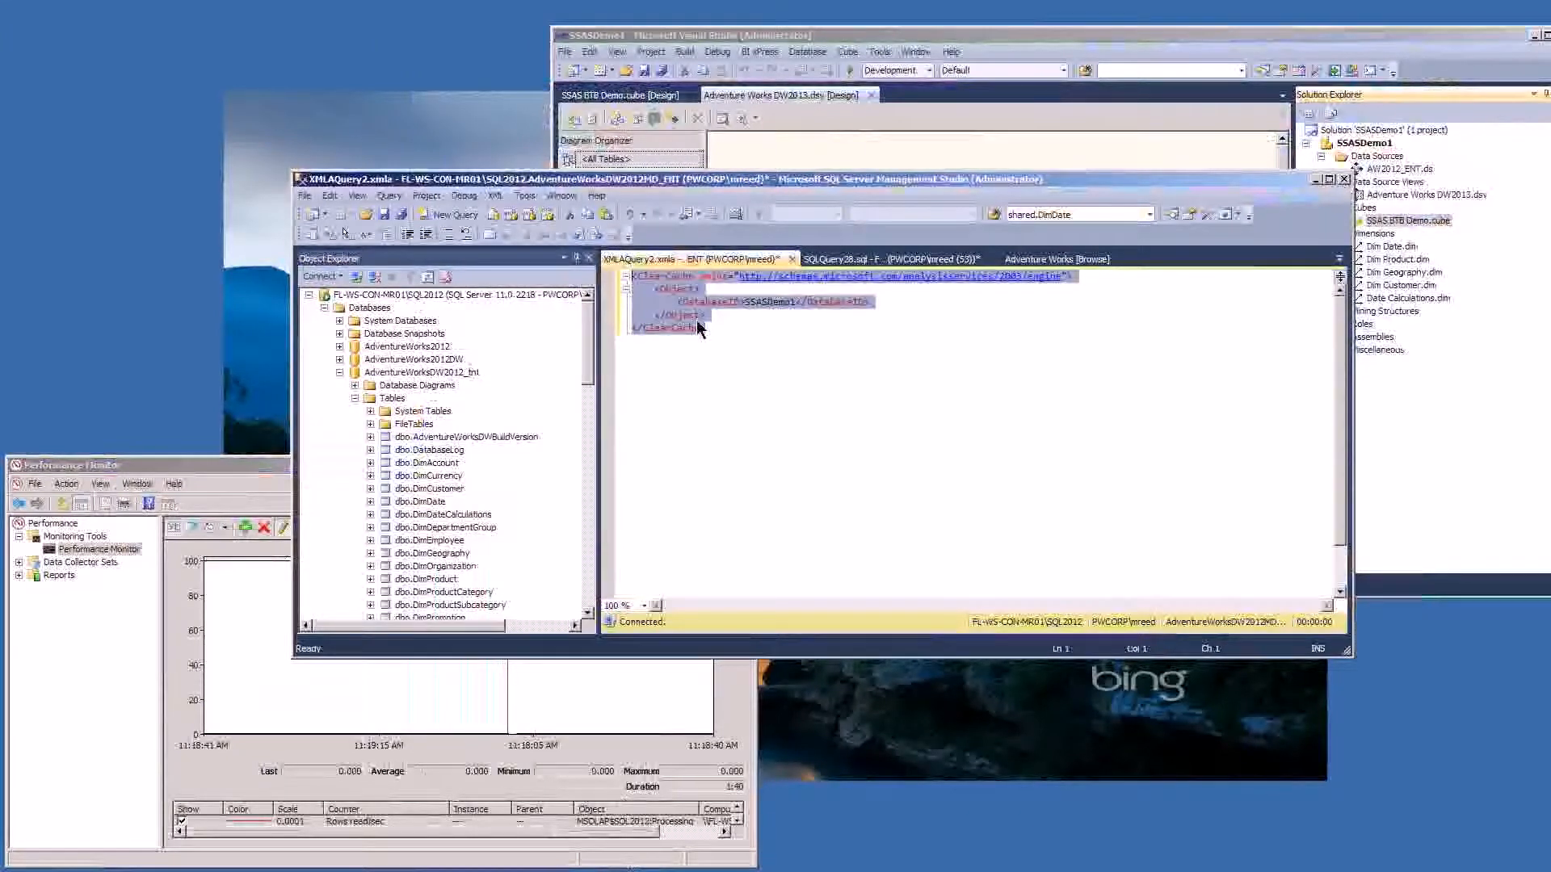
pyautogui.press('F5')
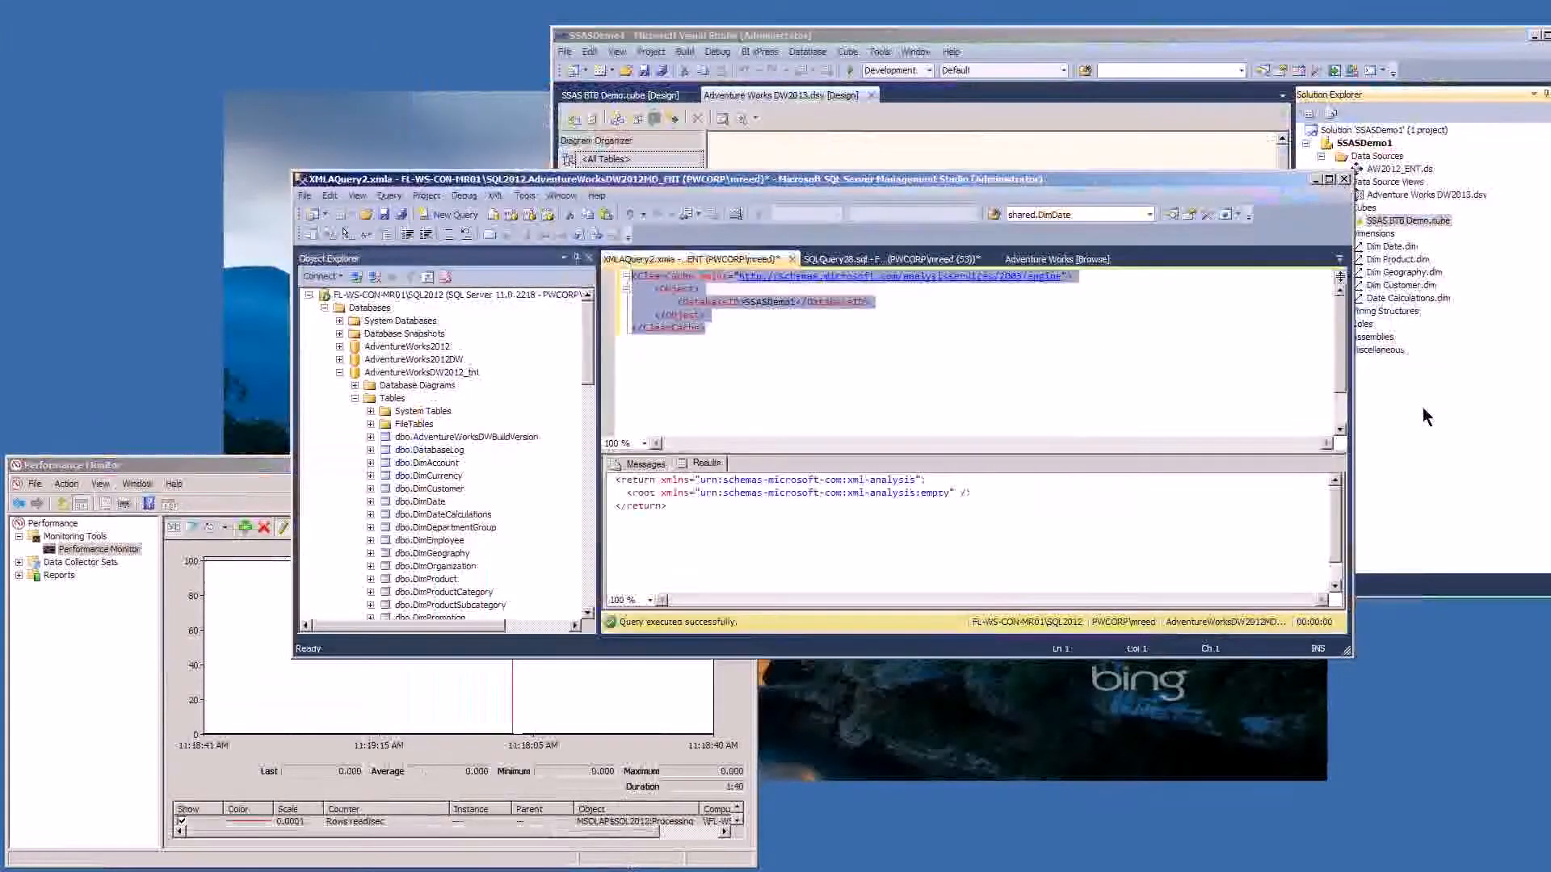
# - In the SSASDemo1 project, process SSAS BTB Demo.cube with Process Full, building and deploying the project first and overwriting the server database
pyautogui.click(1397, 229)
pyautogui.rightClick(1394, 223)
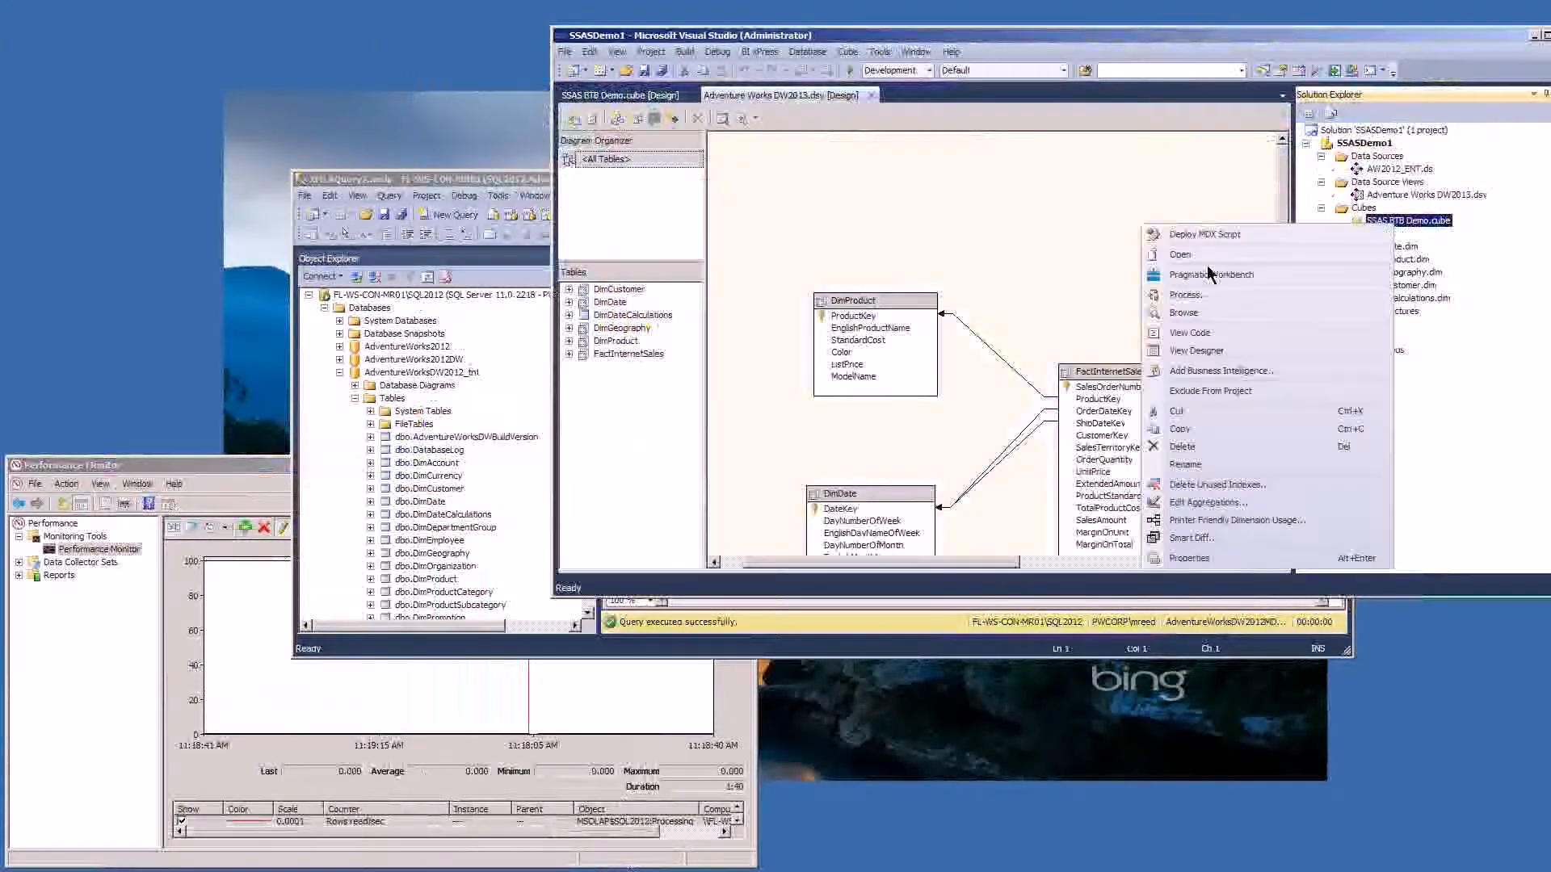
pyautogui.click(1192, 297)
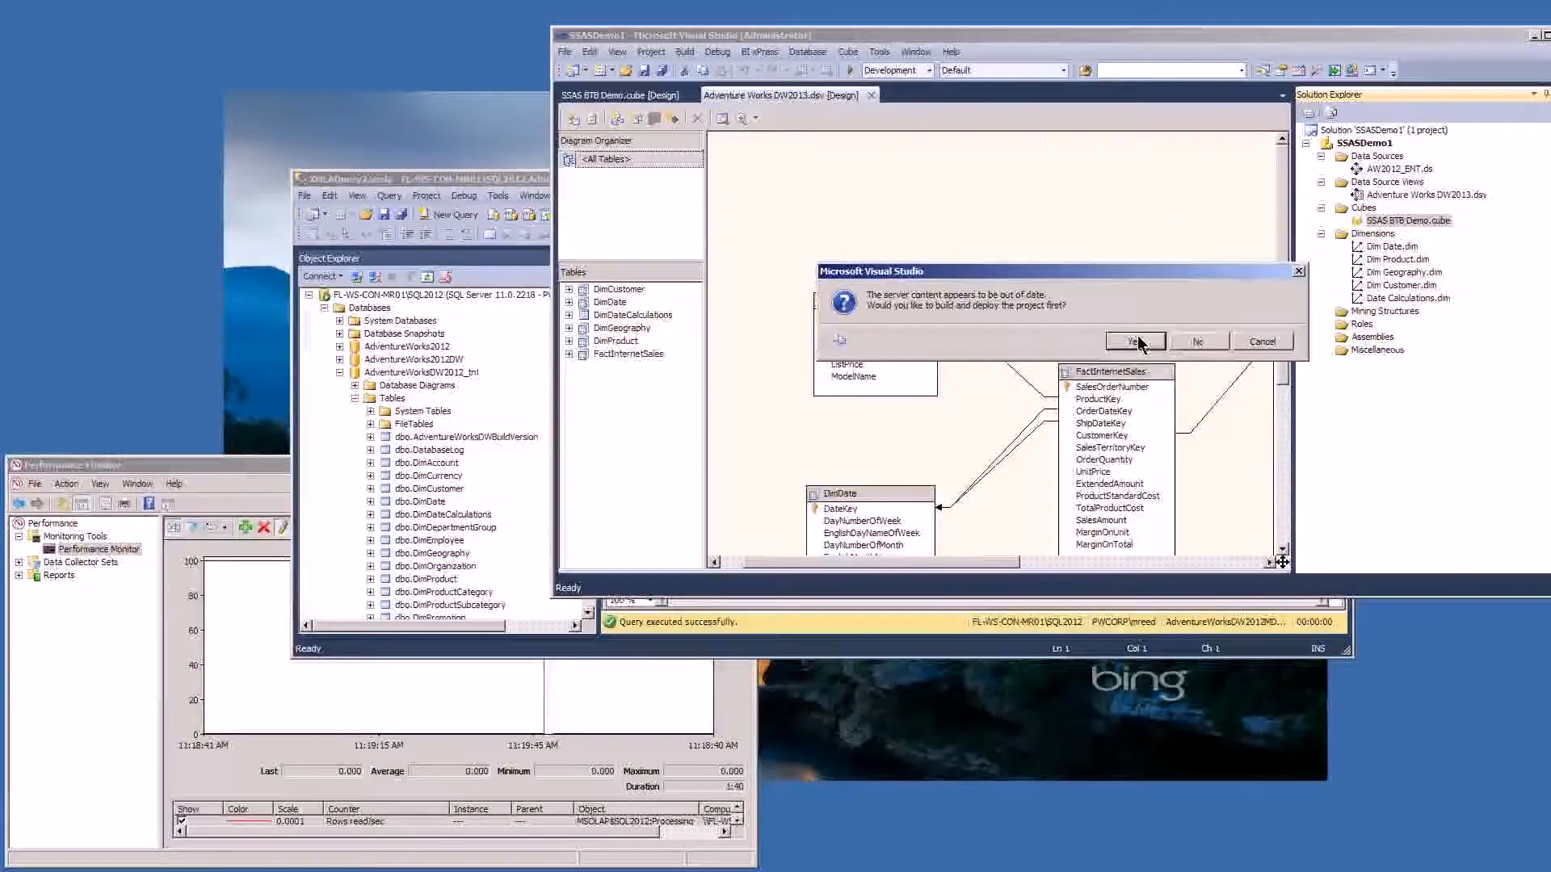
pyautogui.click(1135, 343)
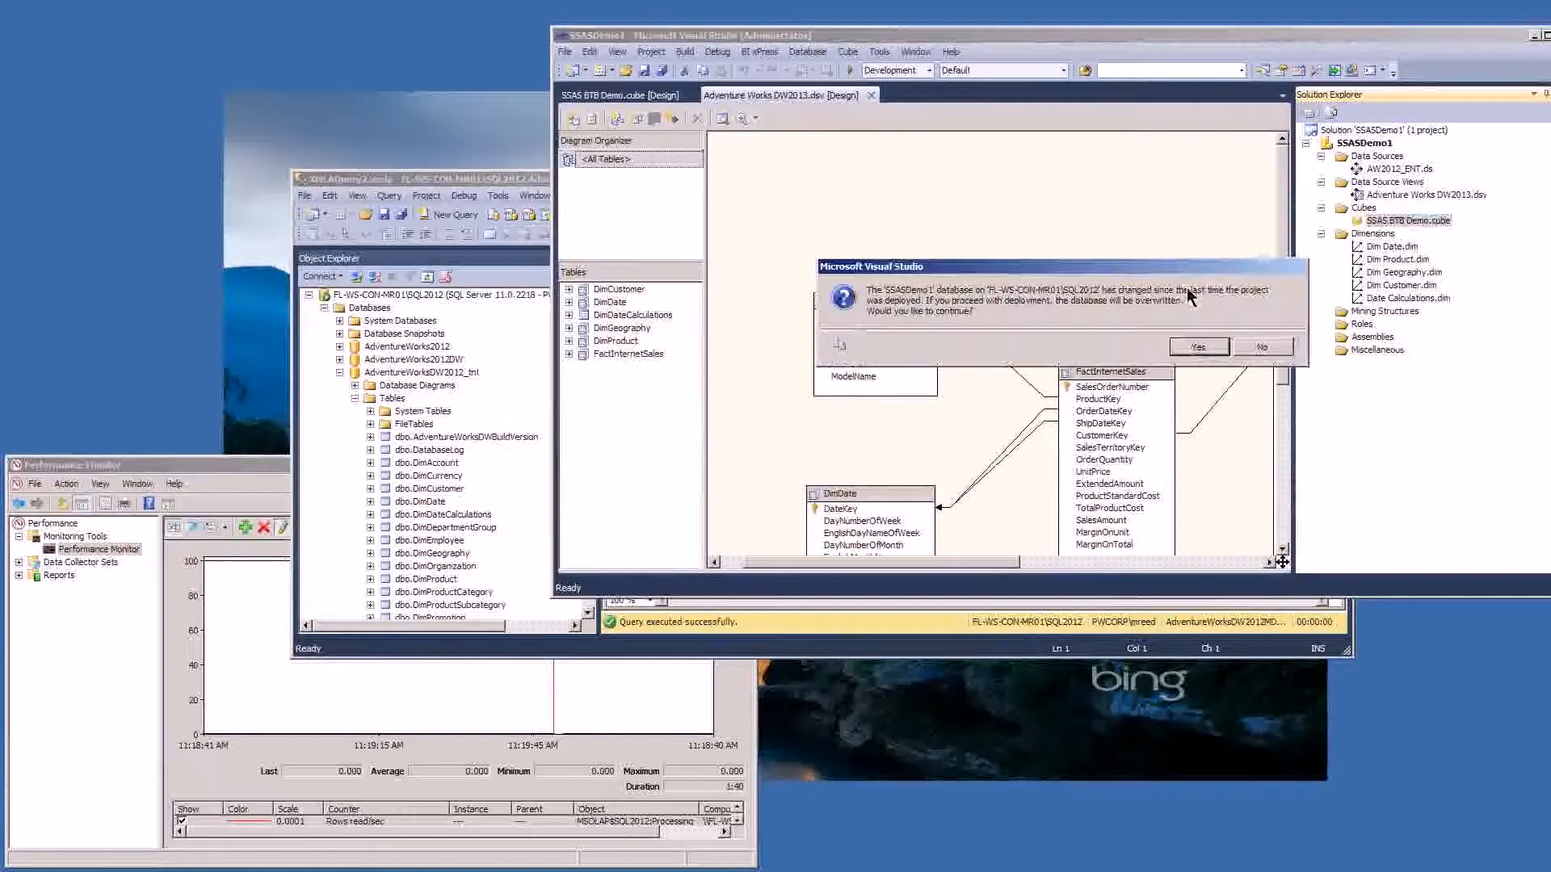
pyautogui.click(1197, 347)
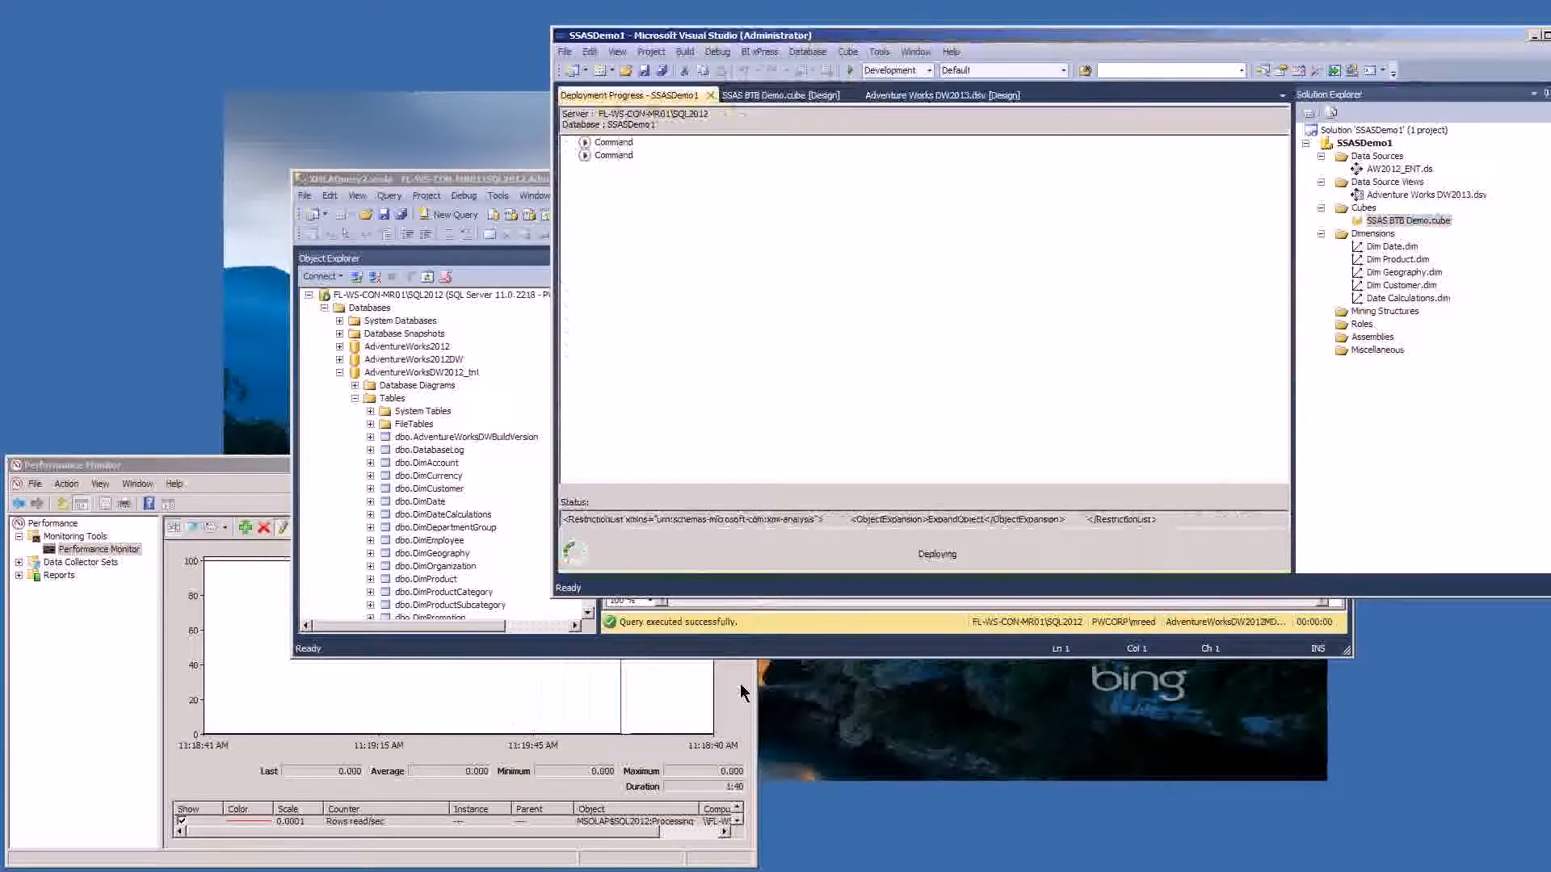
pyautogui.click(1190, 569)
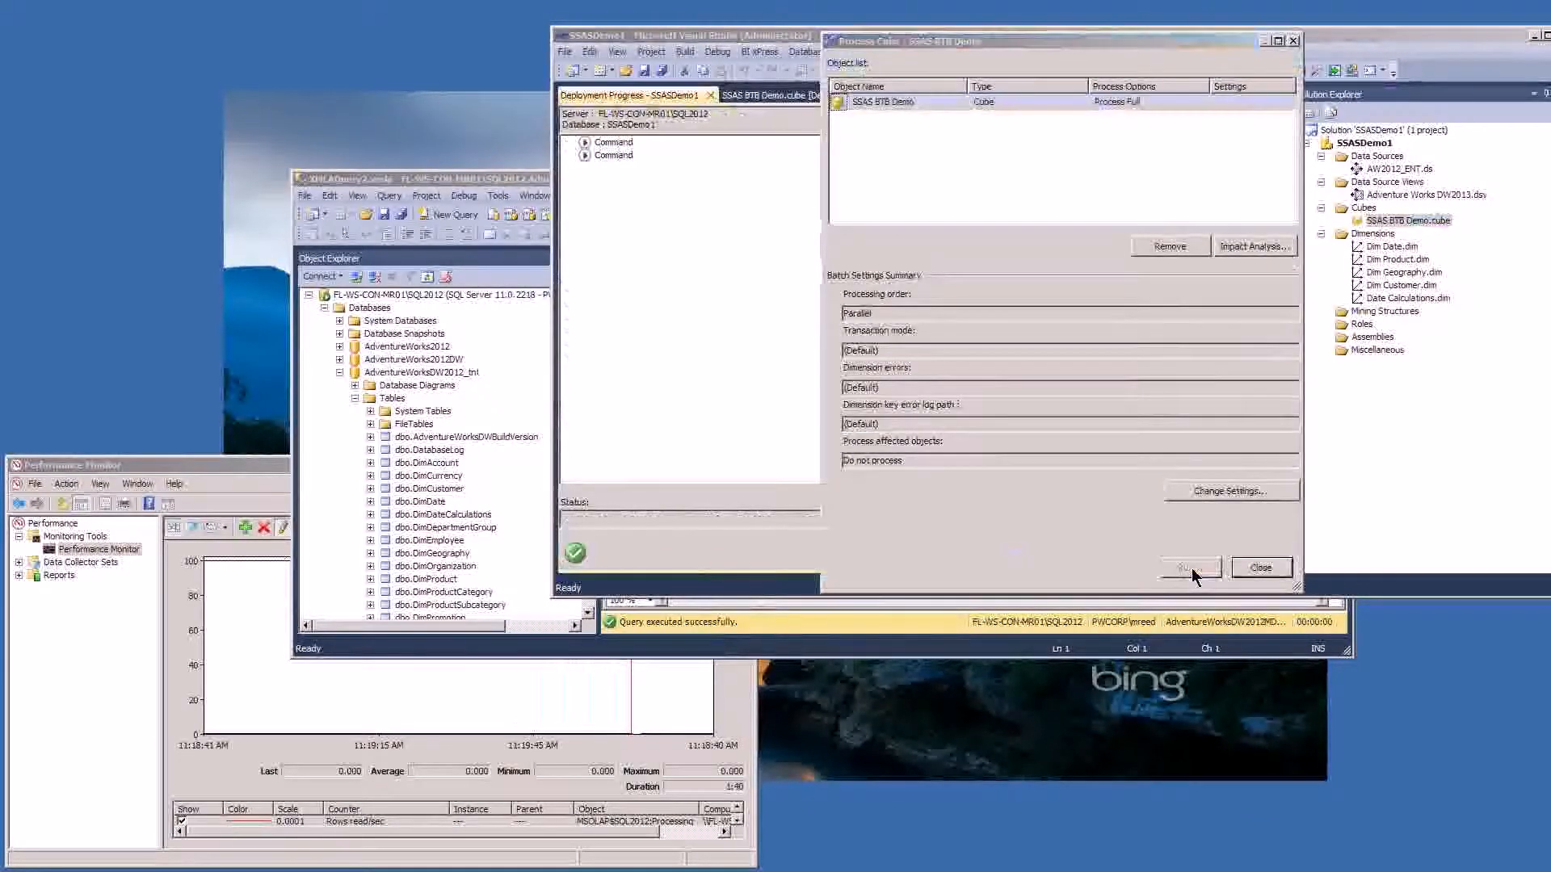
# - Examine the Rows read/sec and Rows written/sec curves of the processing run in Performance Monitor, and close the cube processing dialogs
pyautogui.click(266, 721)
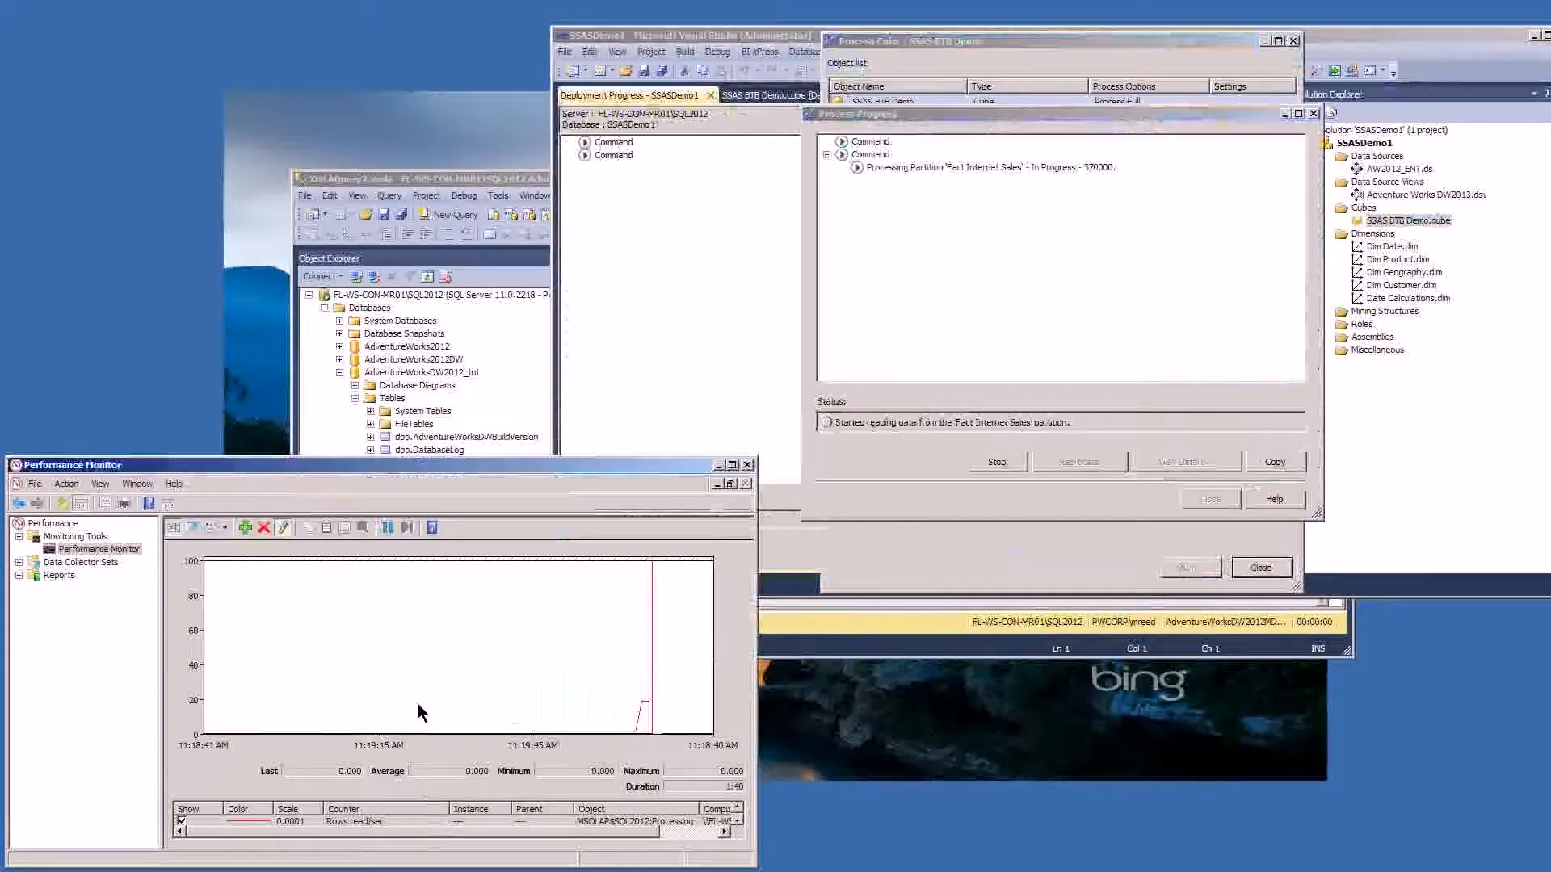
pyautogui.click(417, 820)
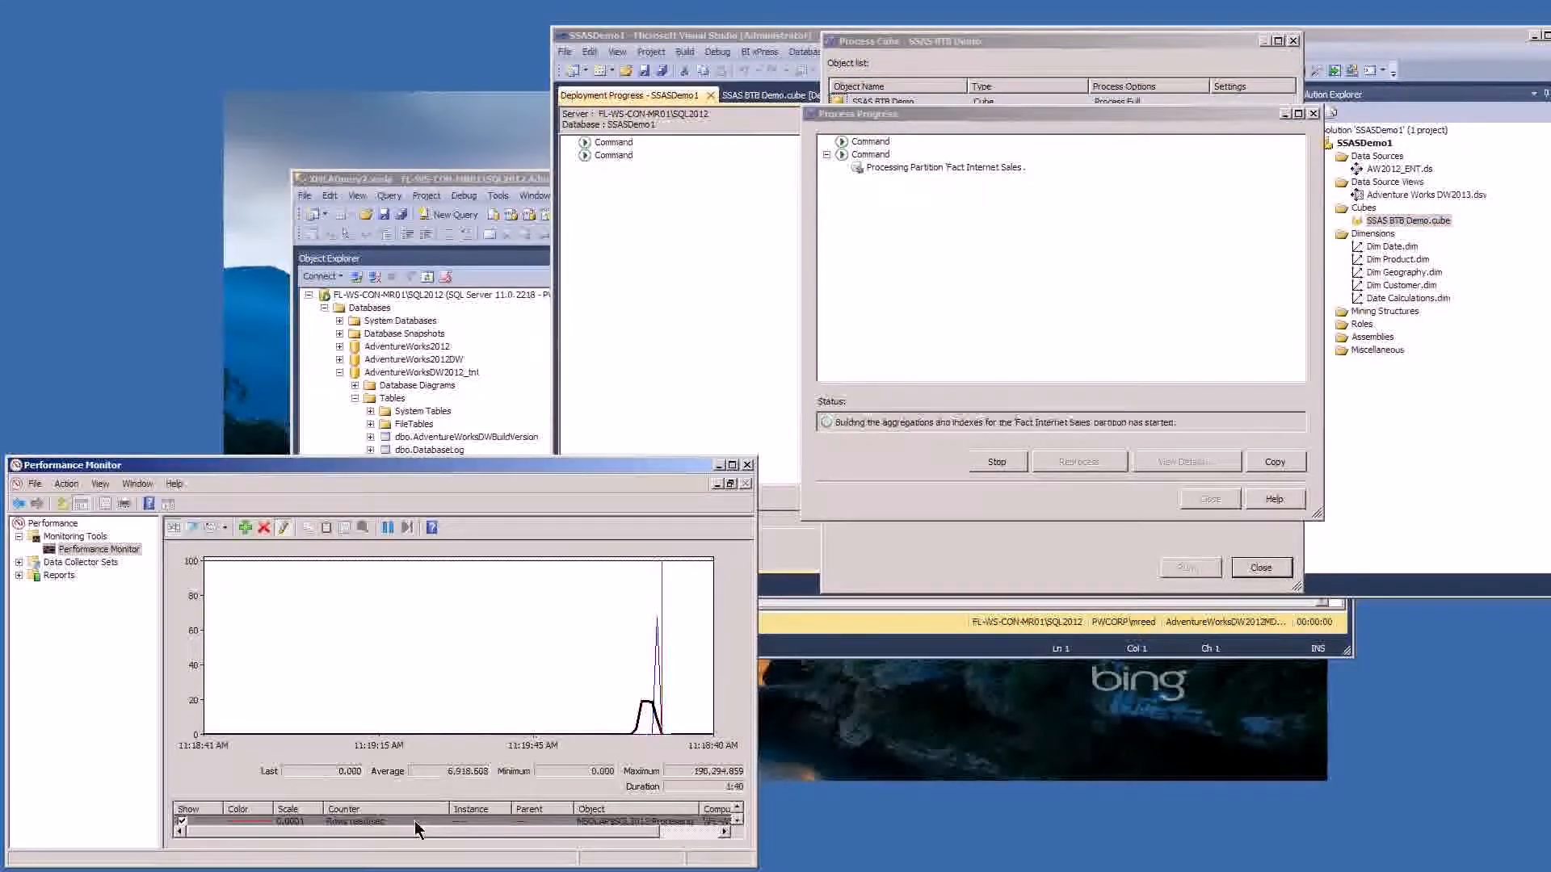
pyautogui.scroll(-1, 416, 827)
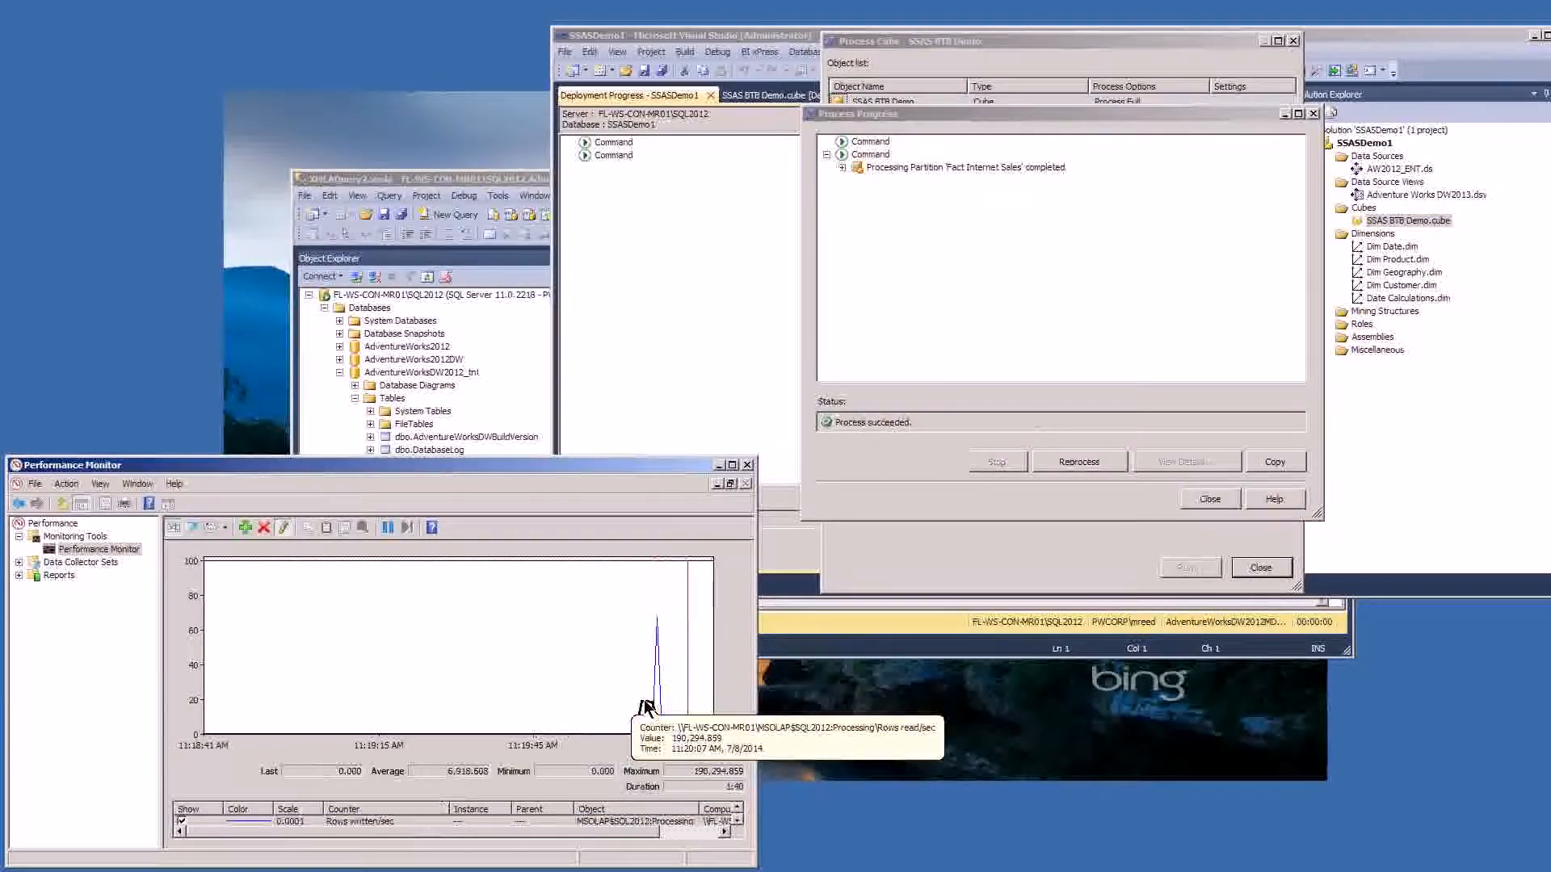
pyautogui.click(658, 632)
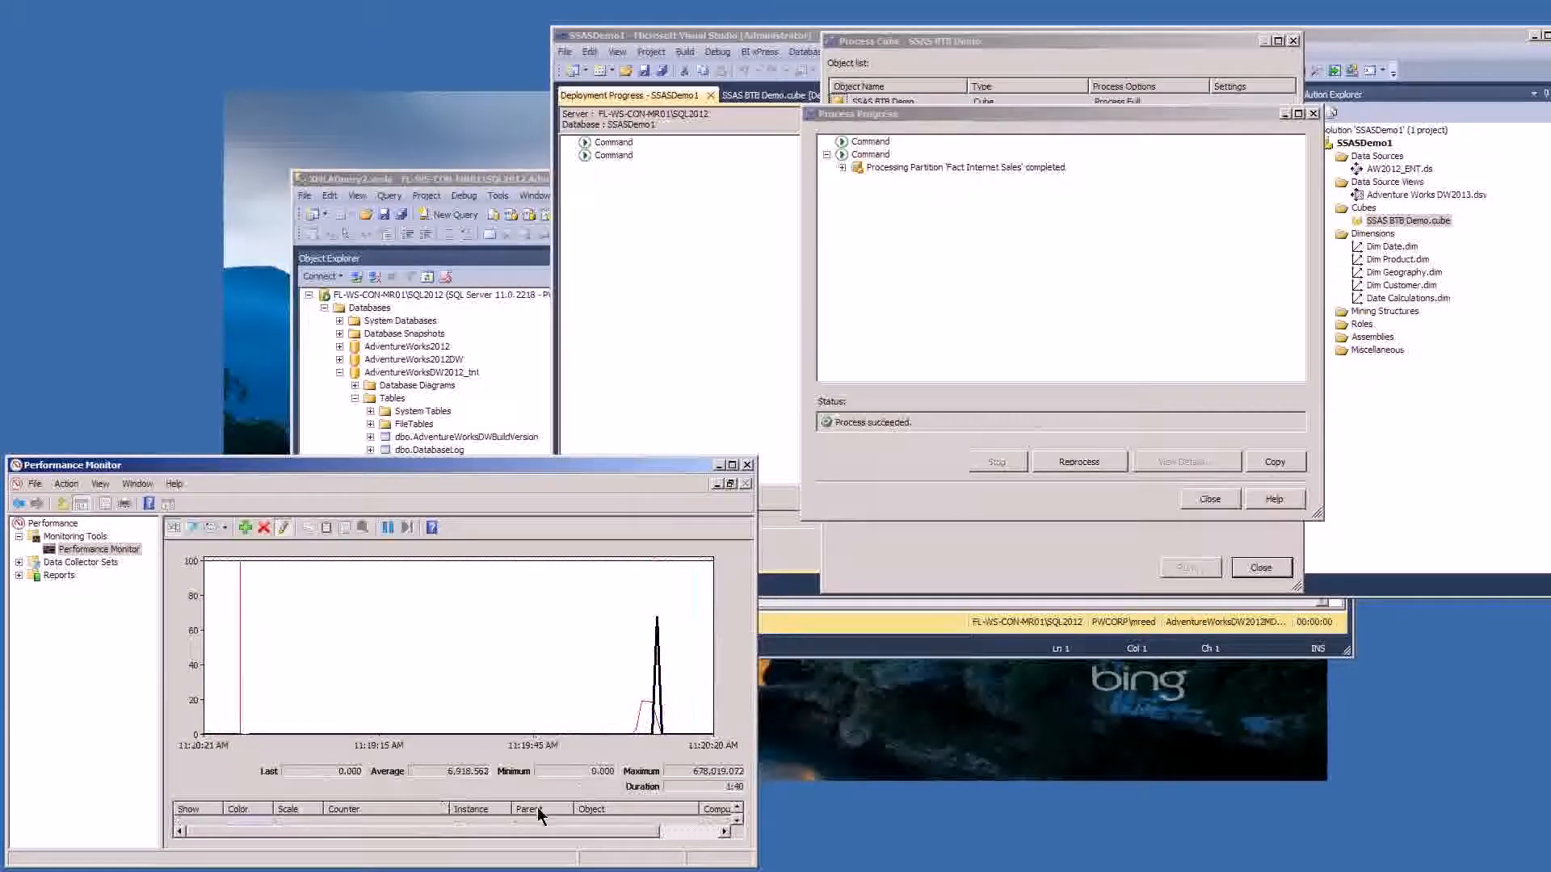
pyautogui.click(639, 721)
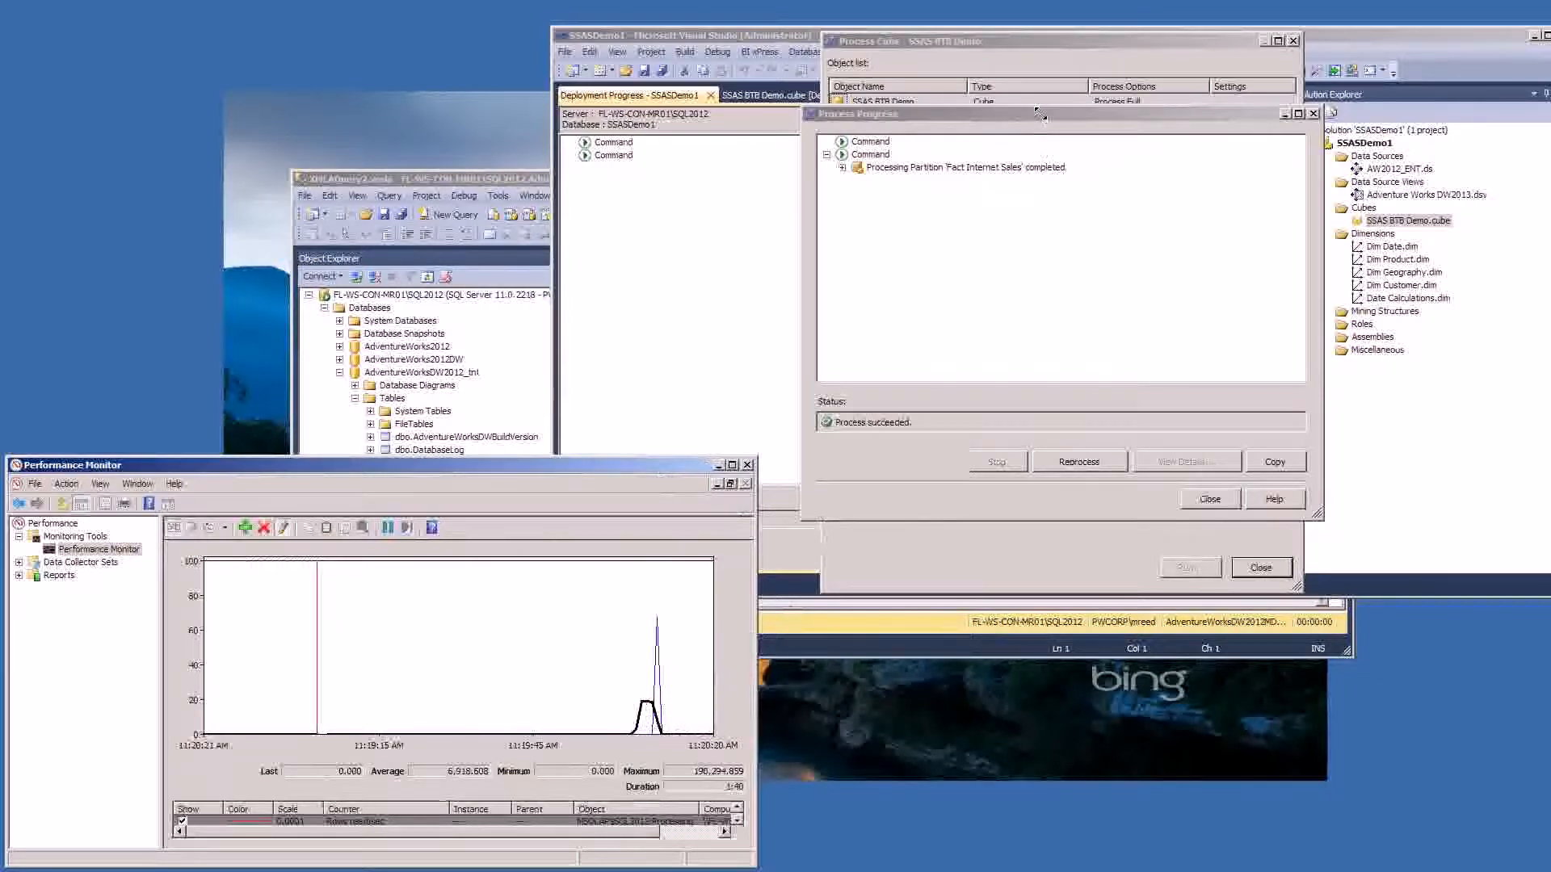
pyautogui.click(1210, 500)
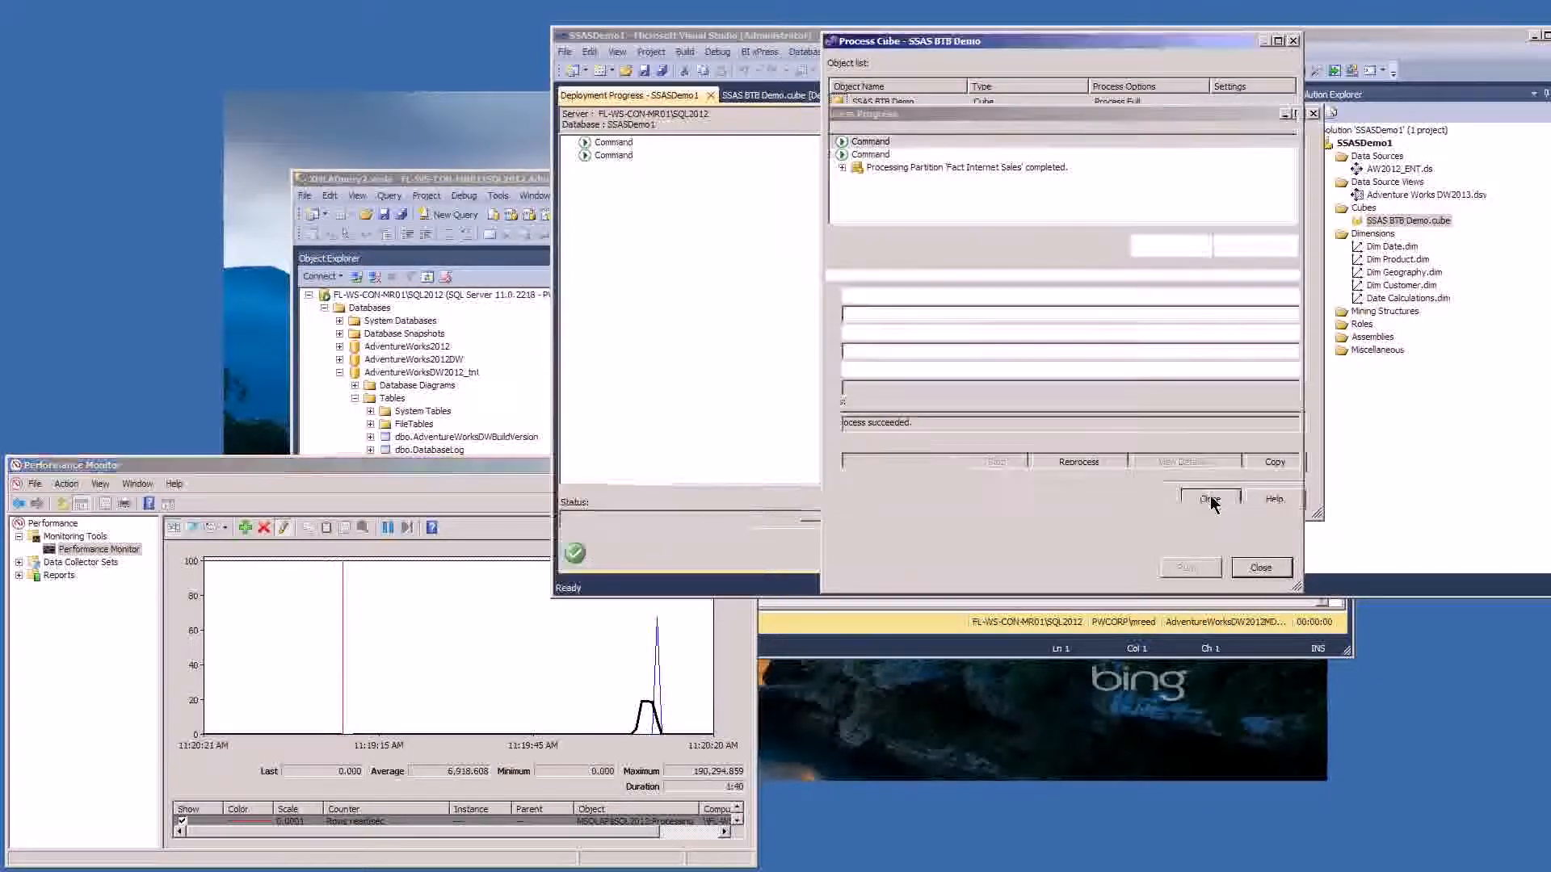
pyautogui.click(1261, 567)
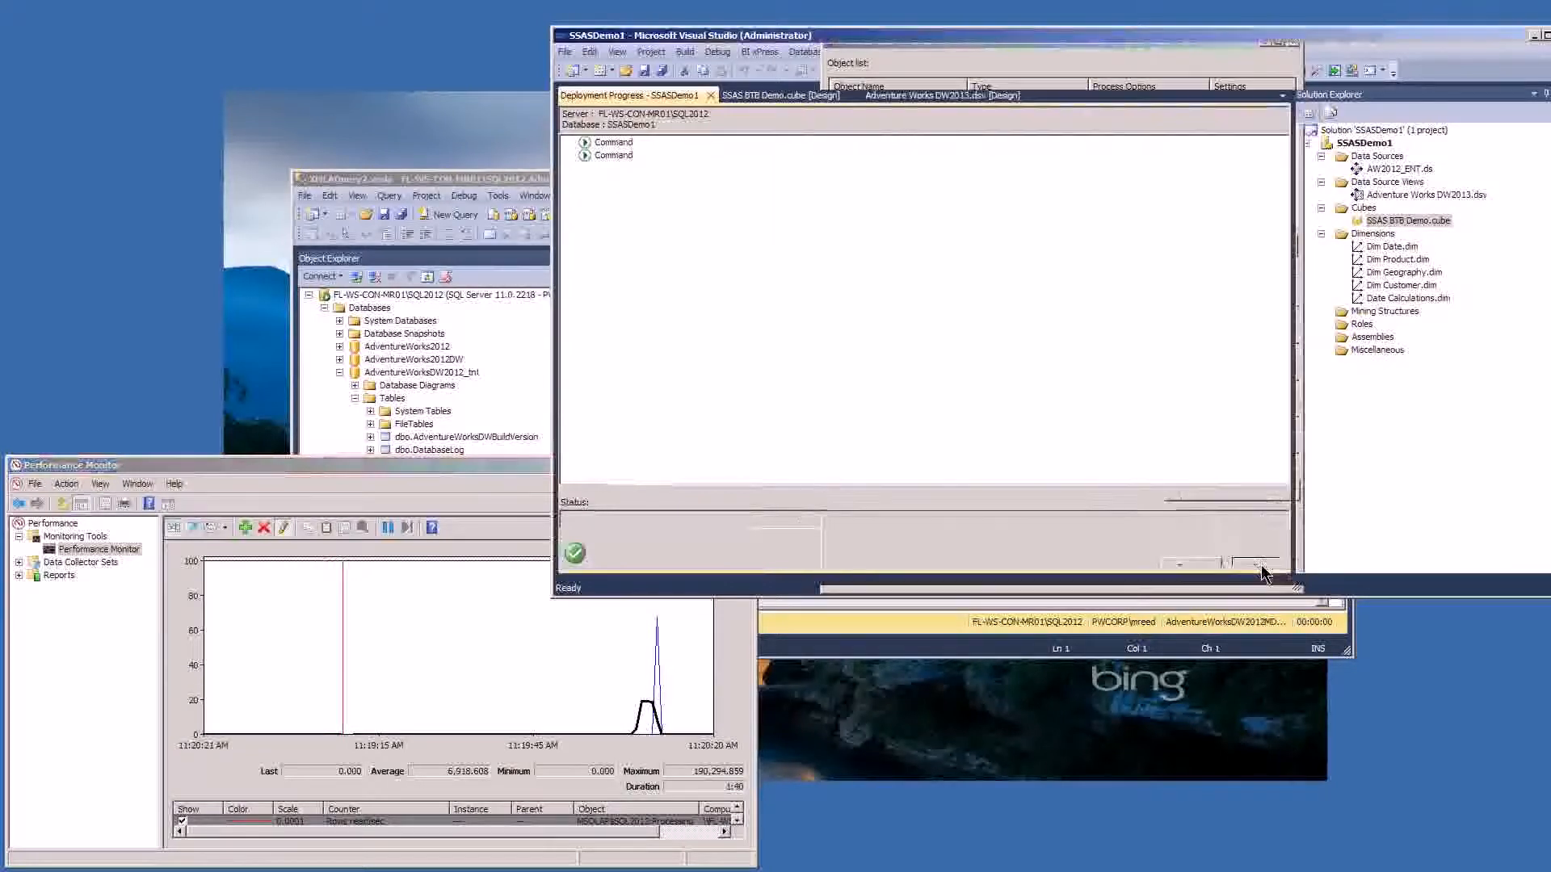
# - Edit the AW2012_ENT.ds connection to use the .Net Providers\SqlClient Data Provider with server name FL-WS-CON-MR01\SQL2012
pyautogui.doubleClick(1396, 169)
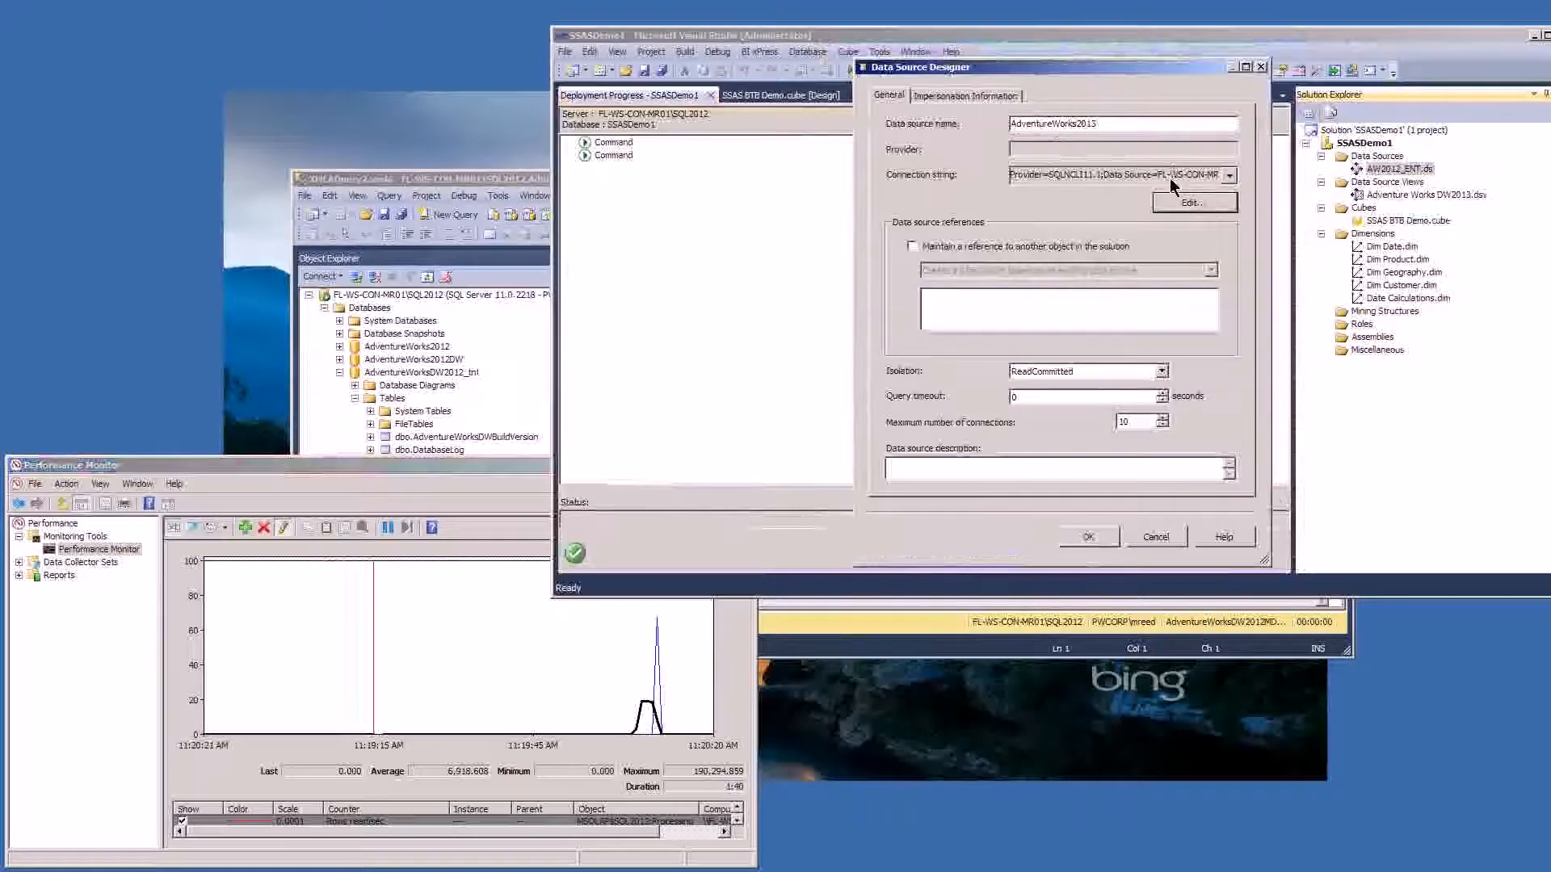
pyautogui.click(1192, 203)
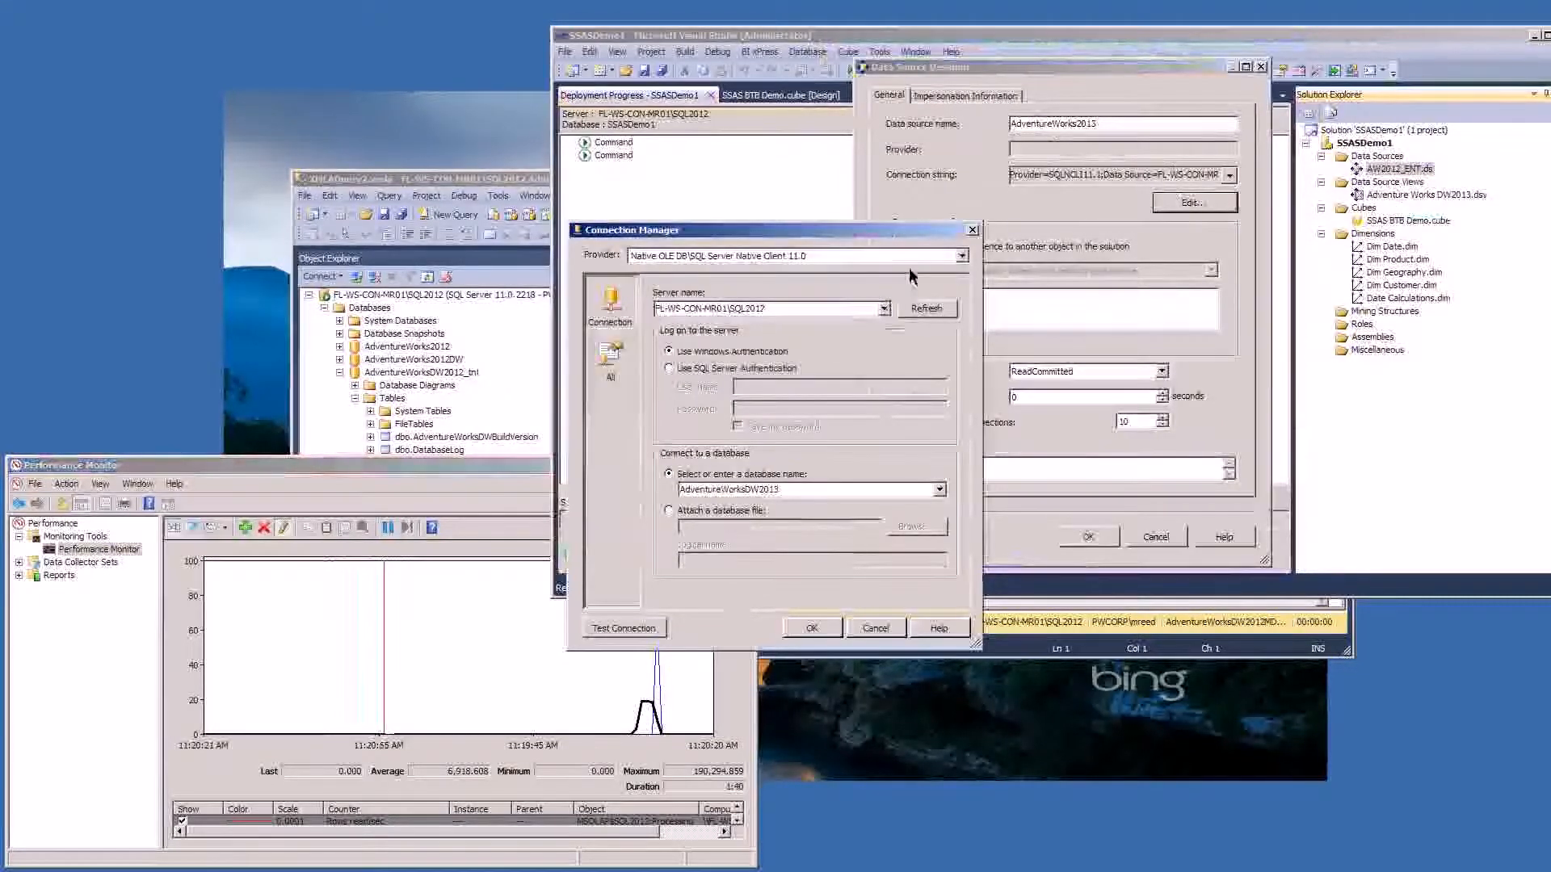
pyautogui.click(962, 256)
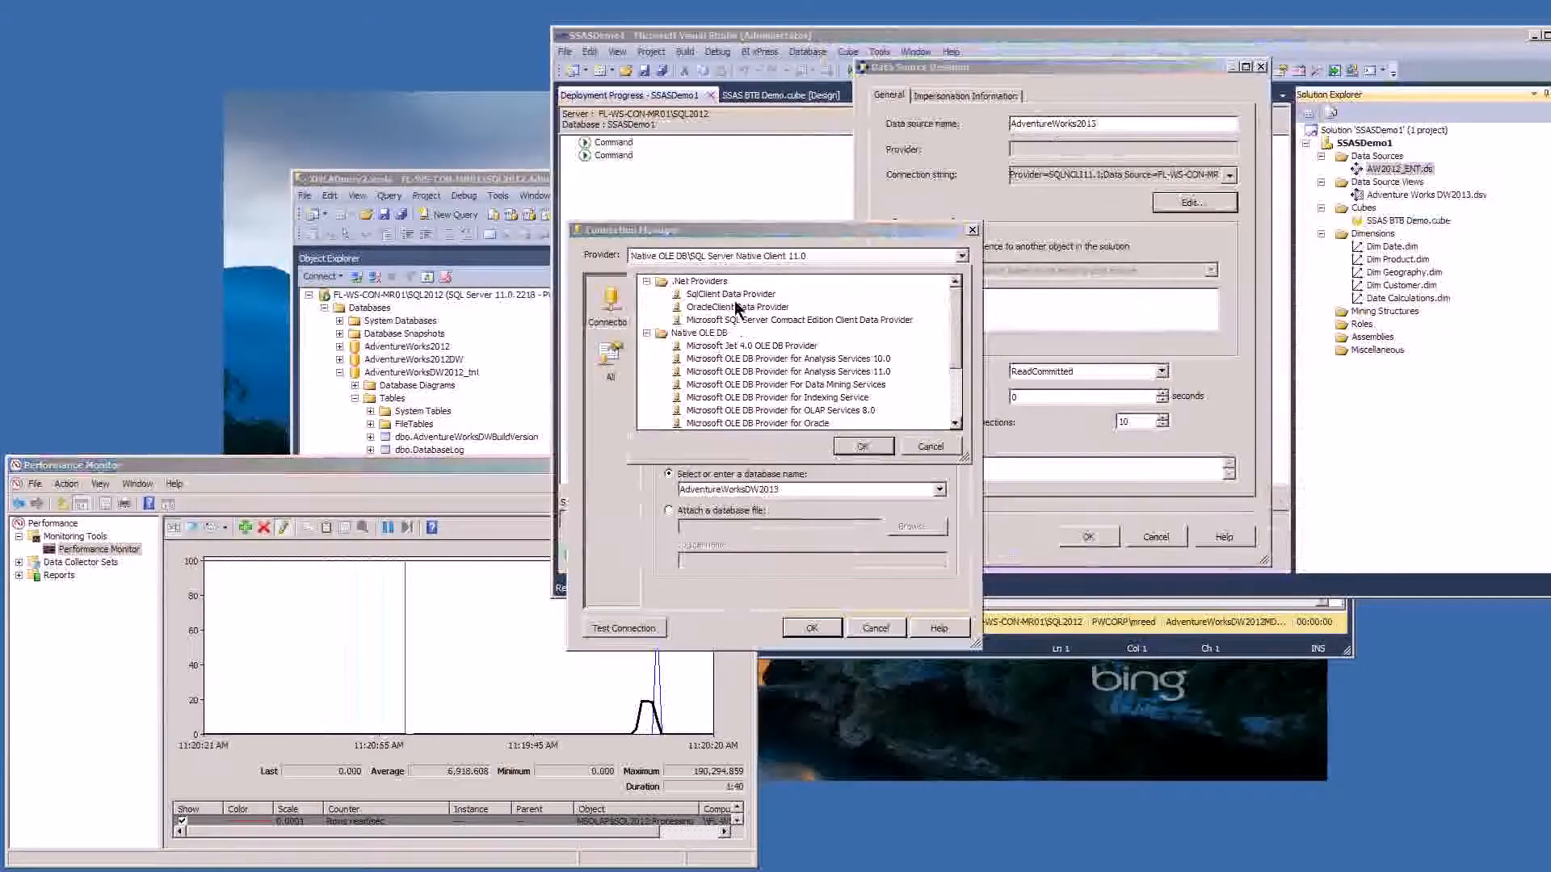
pyautogui.click(863, 447)
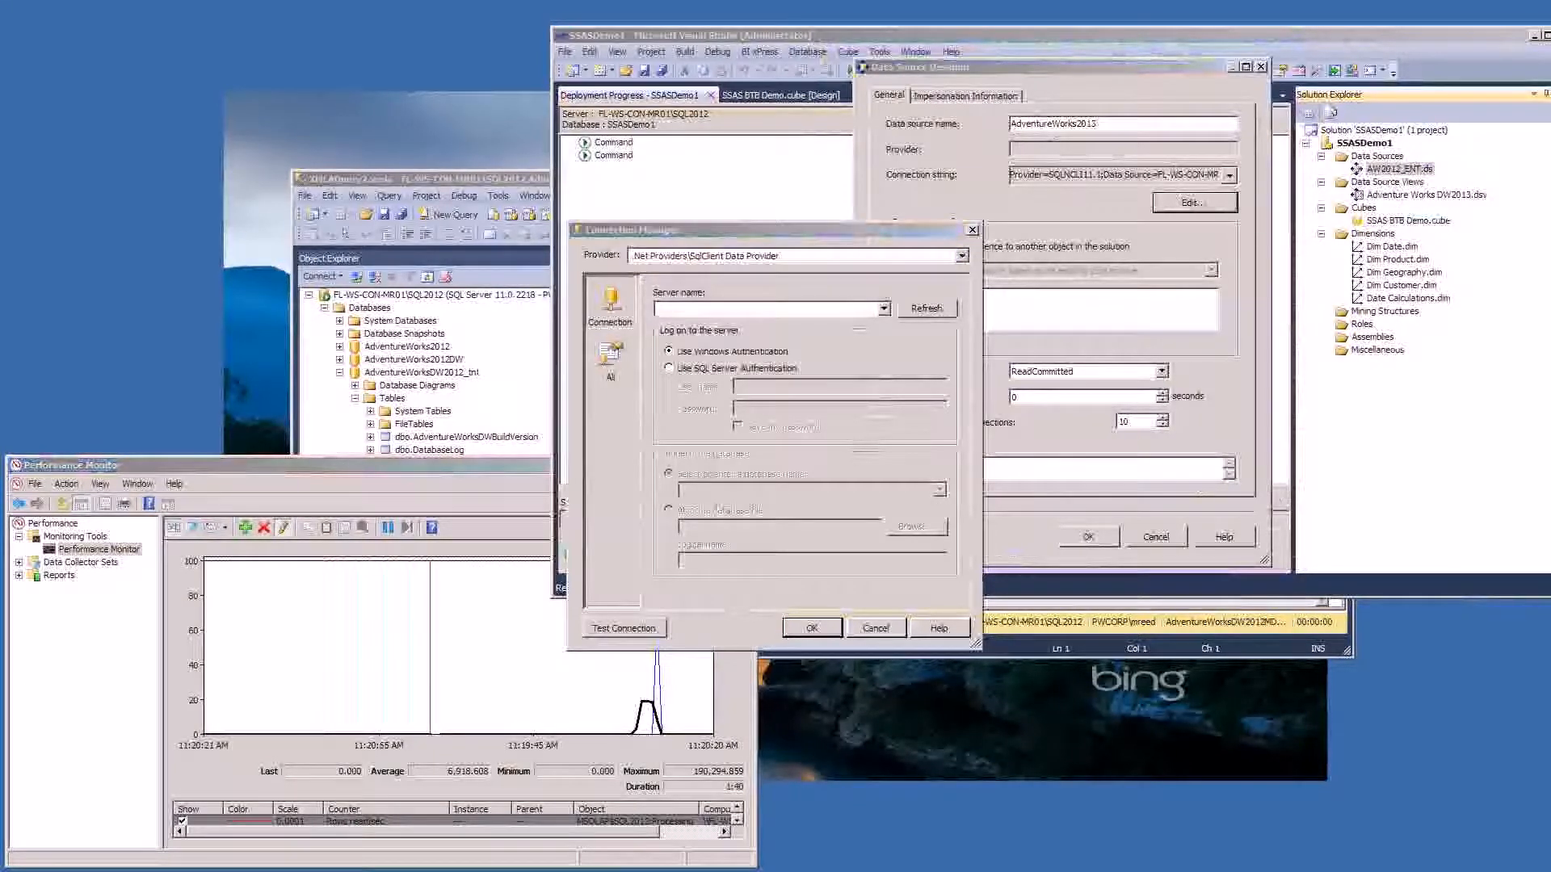
pyautogui.click(774, 308)
pyautogui.write('FL-WS-CON-MR01\\SQL2012')
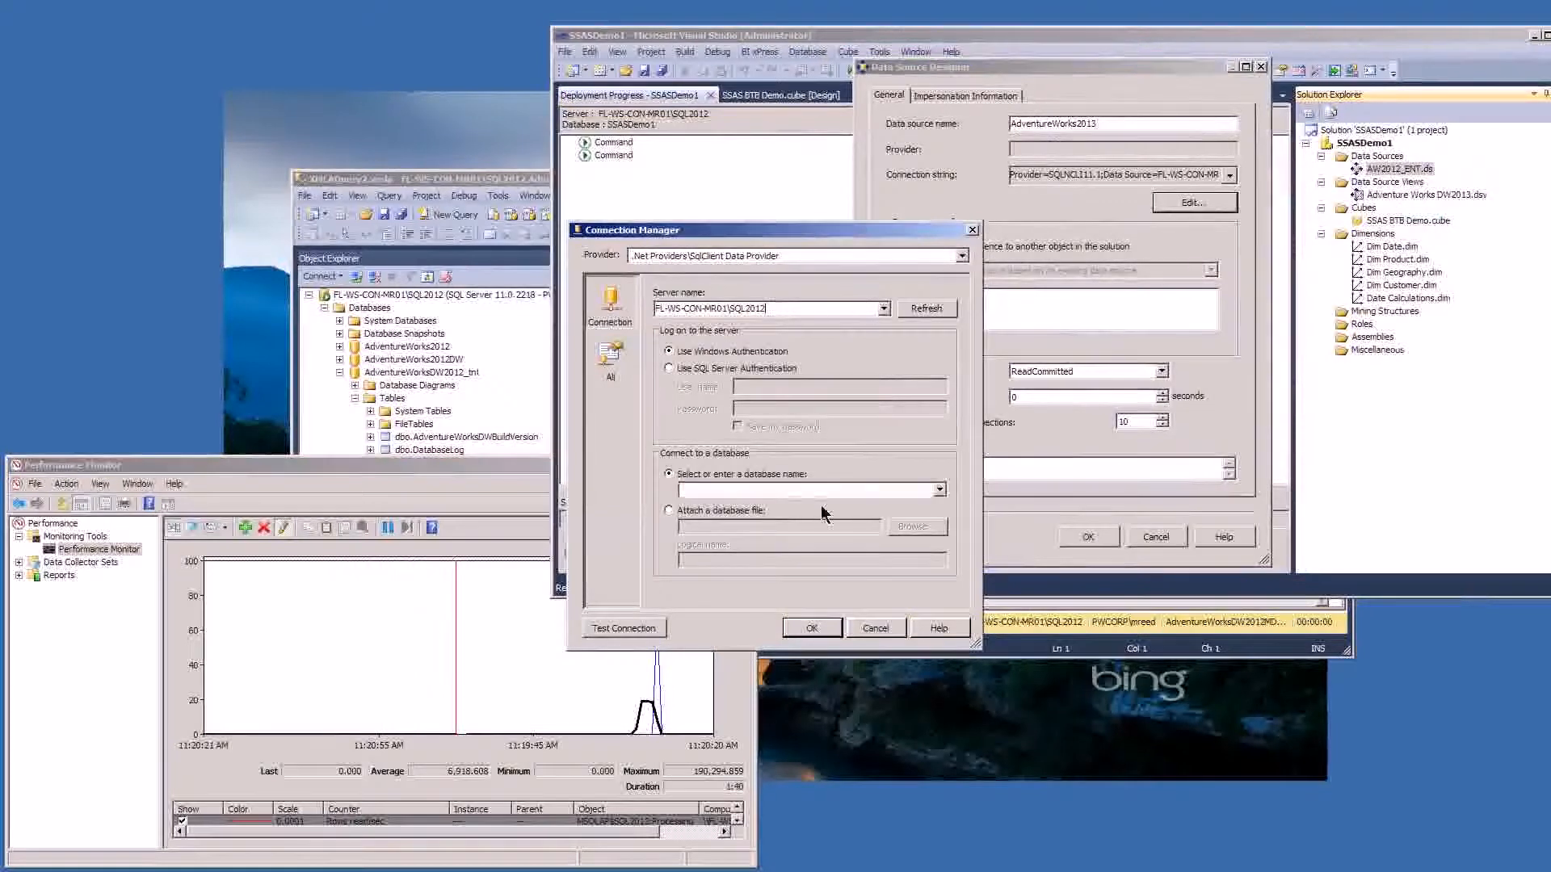
# - Set the connection's database to AdventureWorksDW2013 and save the AW2012_ENT.ds data source with the SqlClient provider
pyautogui.click(823, 491)
pyautogui.click(939, 490)
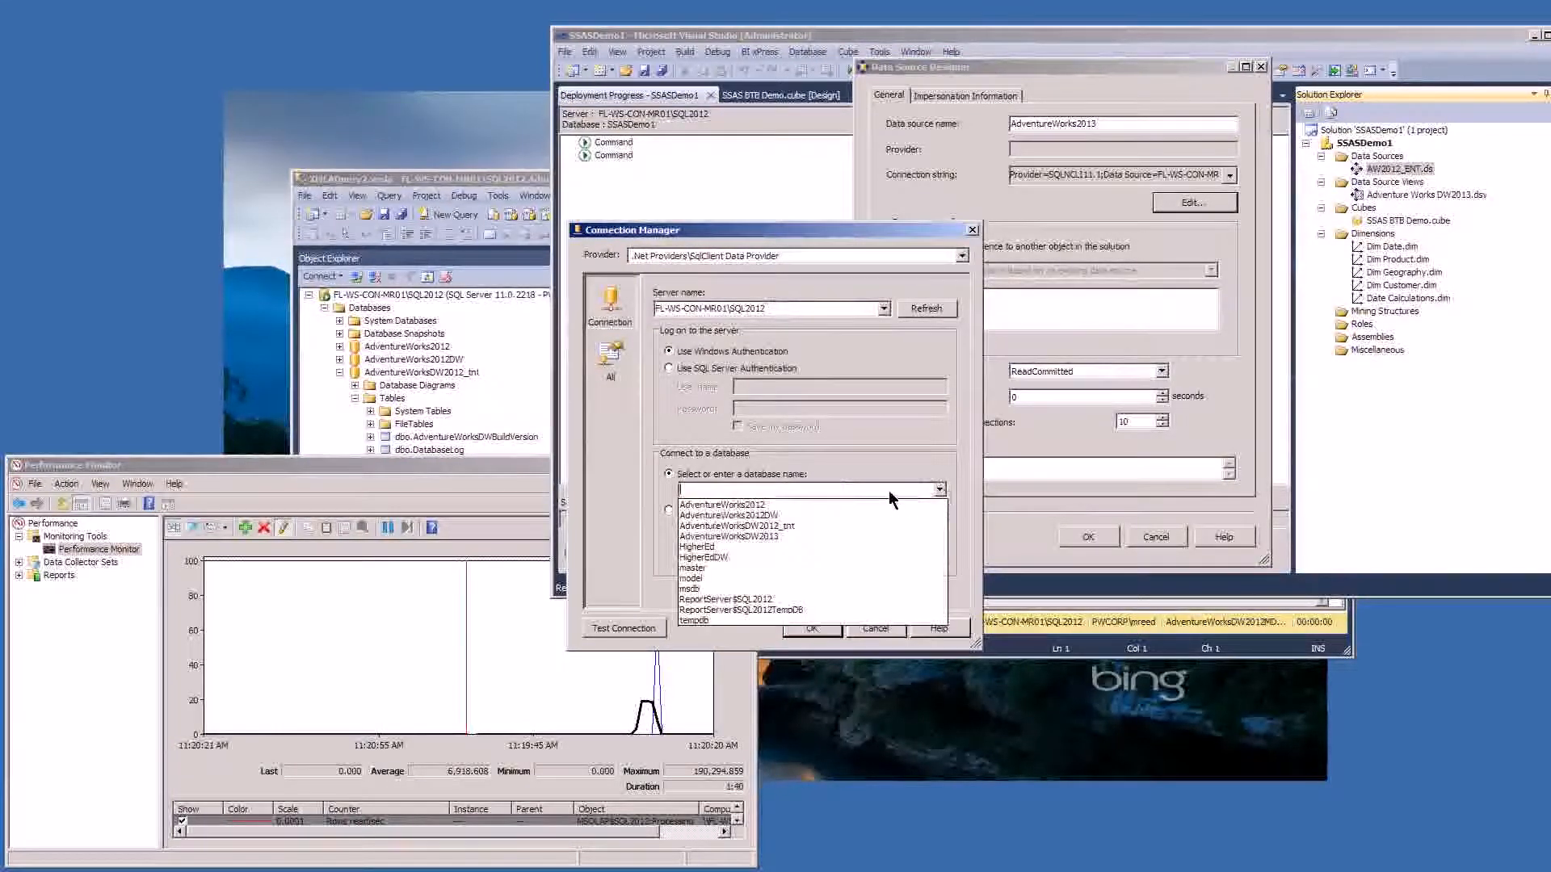
pyautogui.click(768, 525)
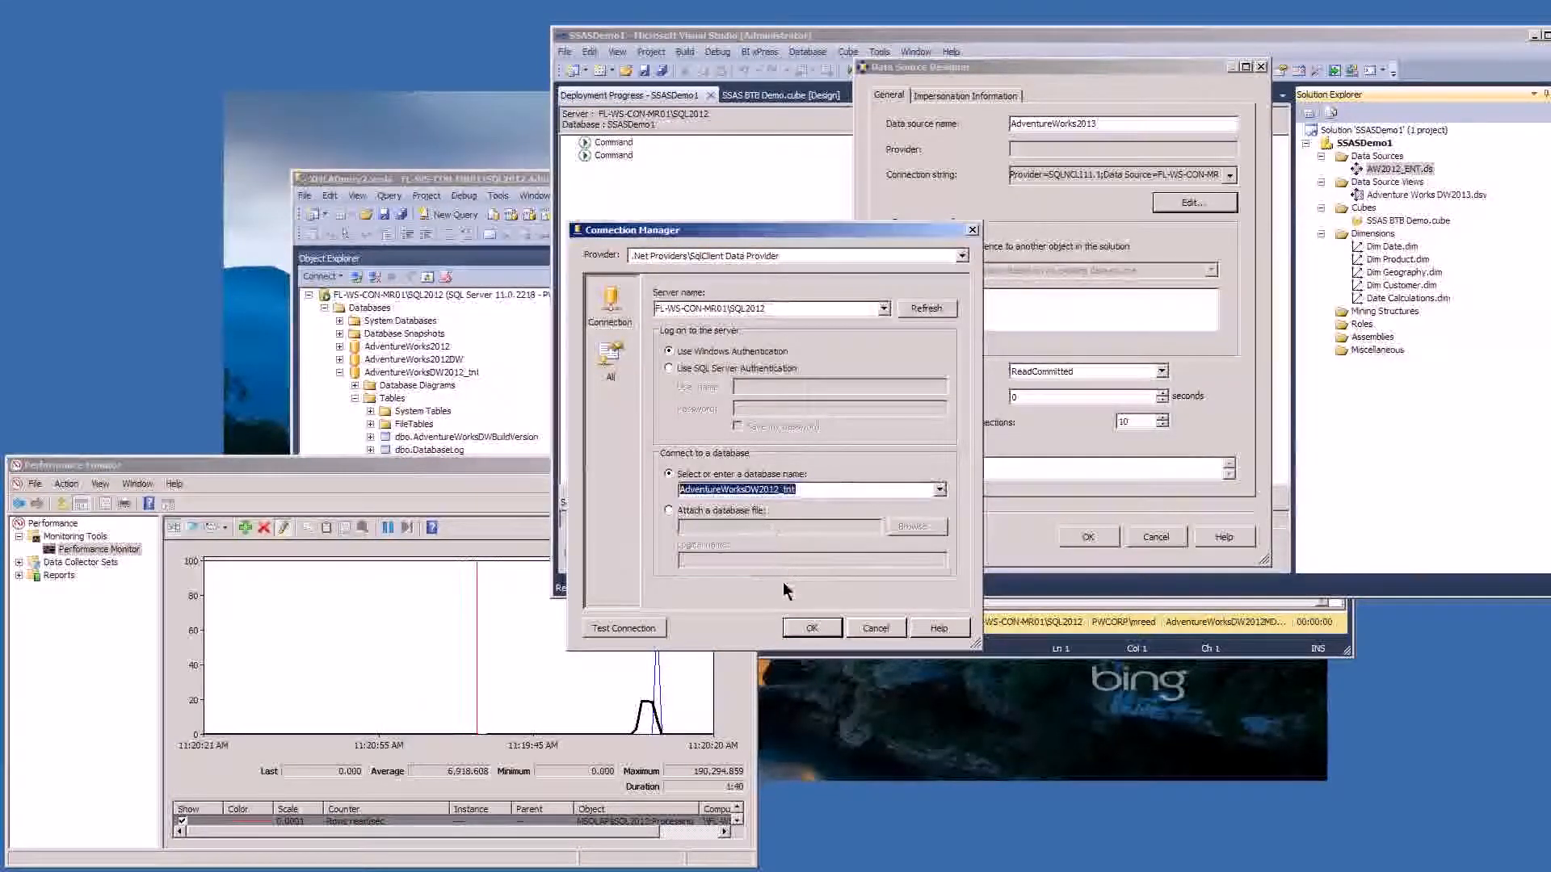
pyautogui.click(940, 489)
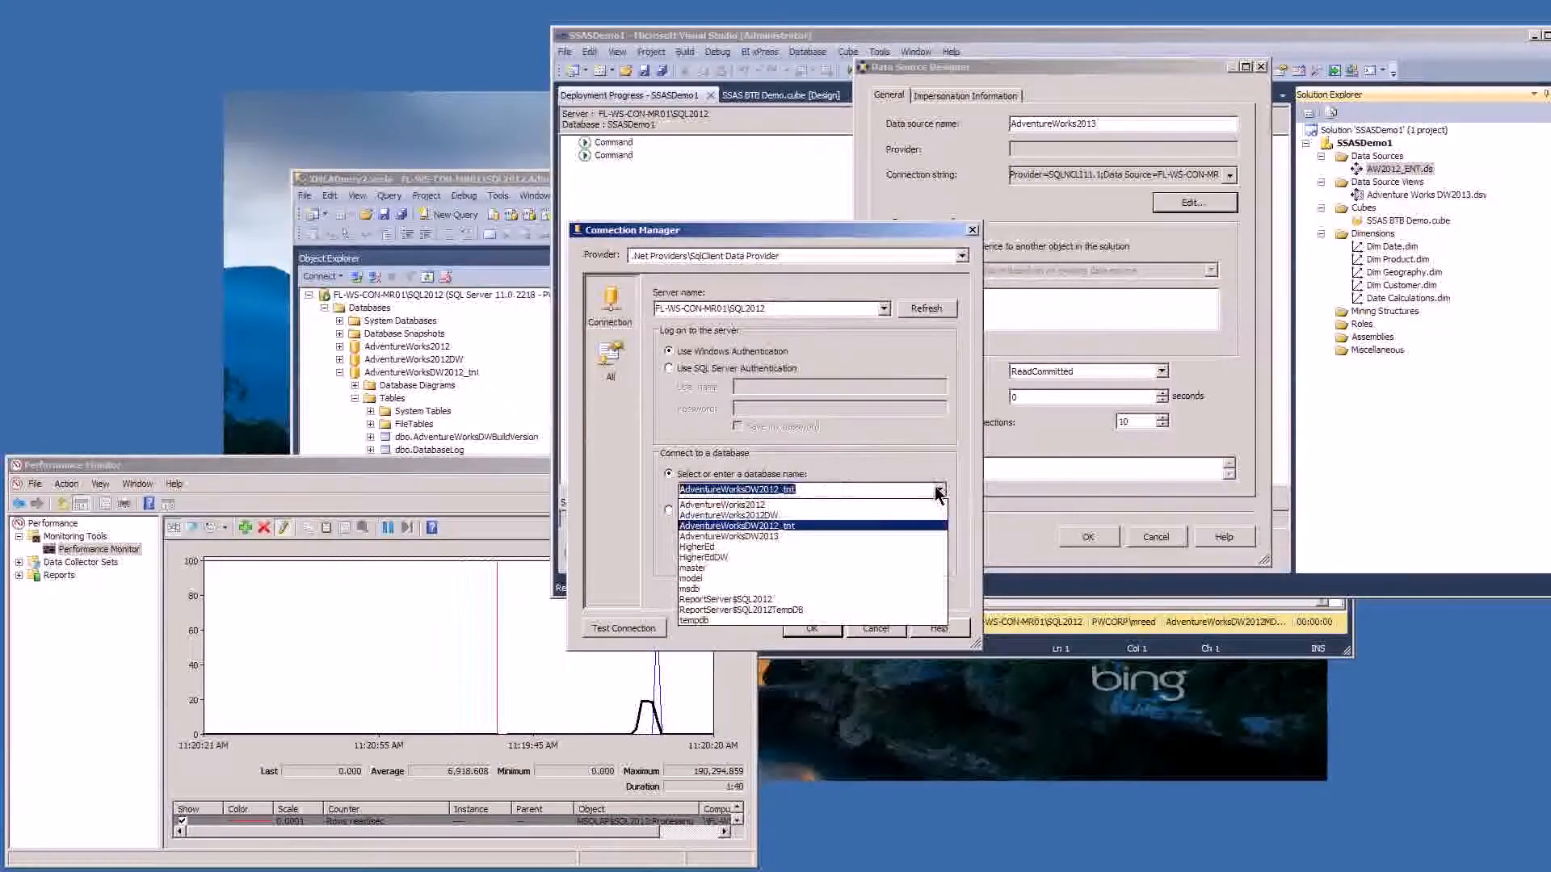
pyautogui.click(779, 538)
pyautogui.click(811, 629)
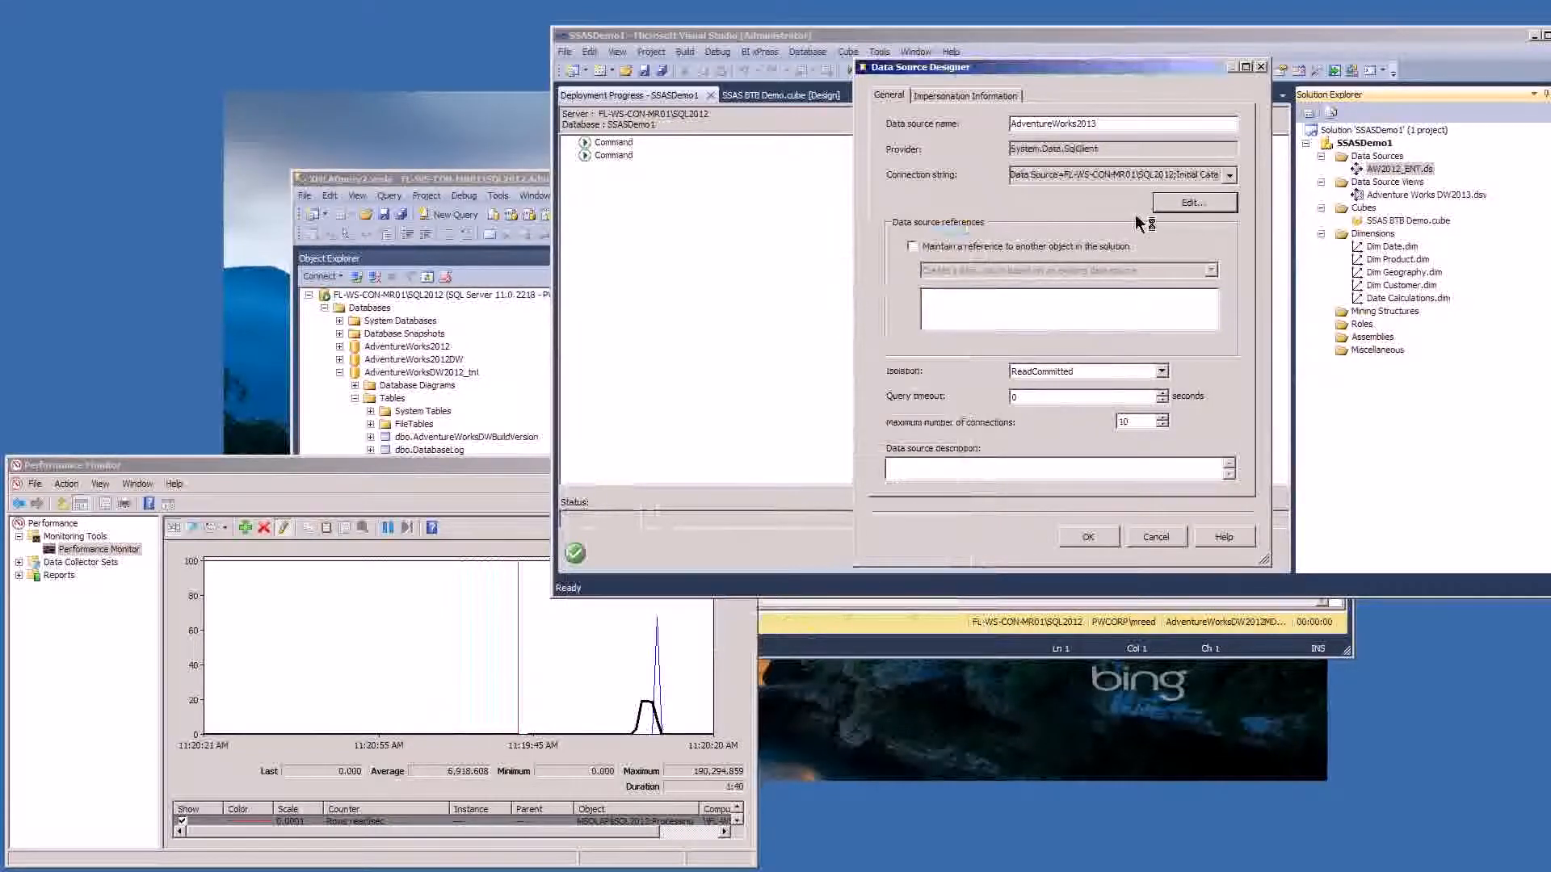
pyautogui.click(1089, 537)
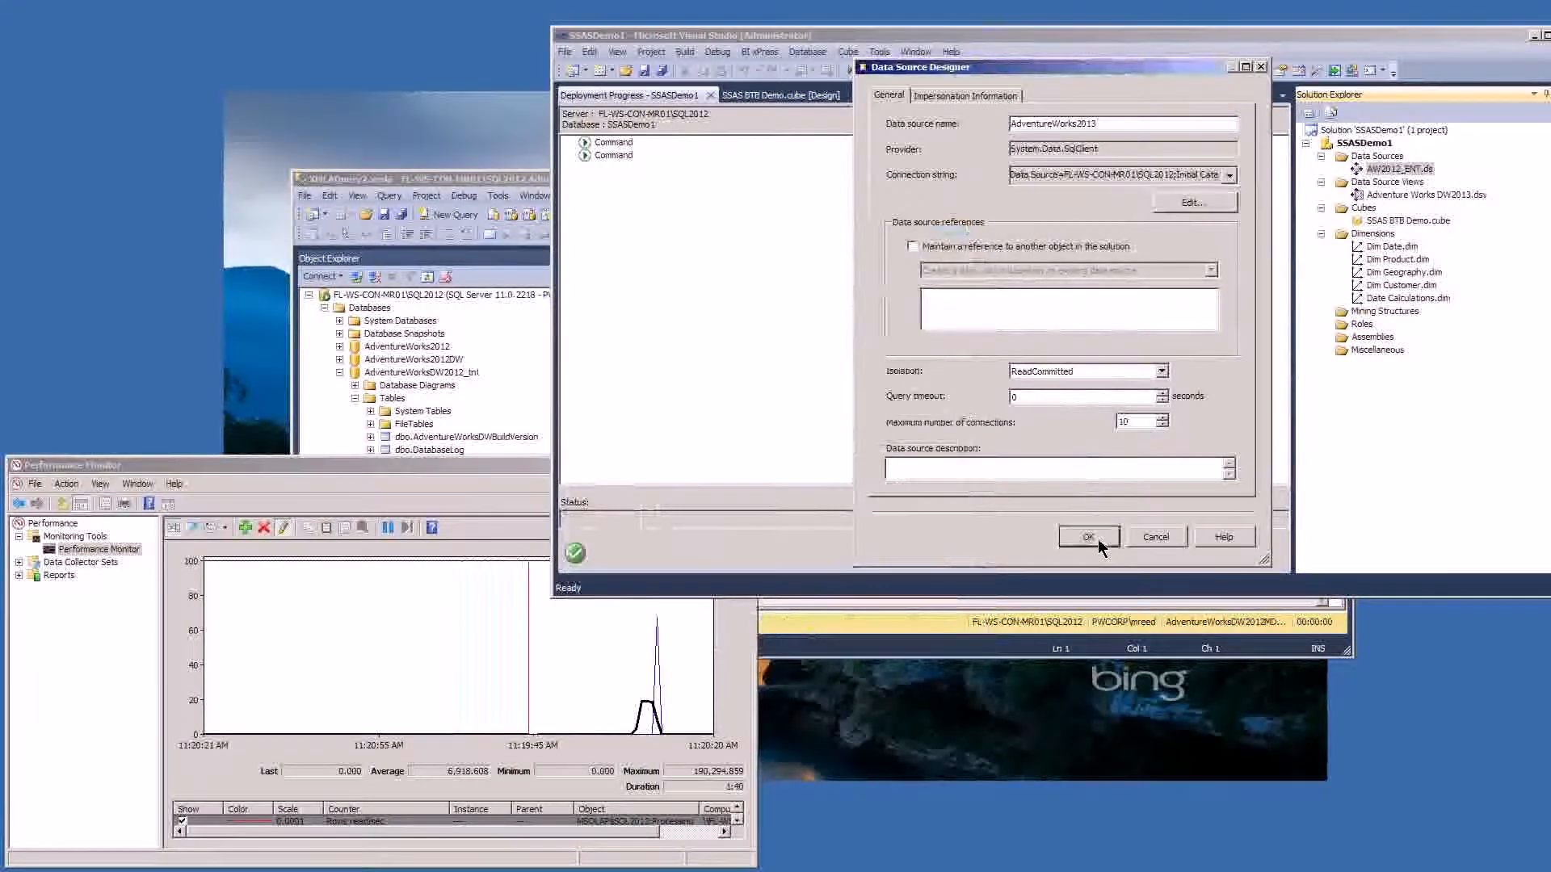
# - Build and deploy SSASDemo1, and run Process Full on SSAS BTB Demo.cube with the SqlClient data source
pyautogui.click(500, 339)
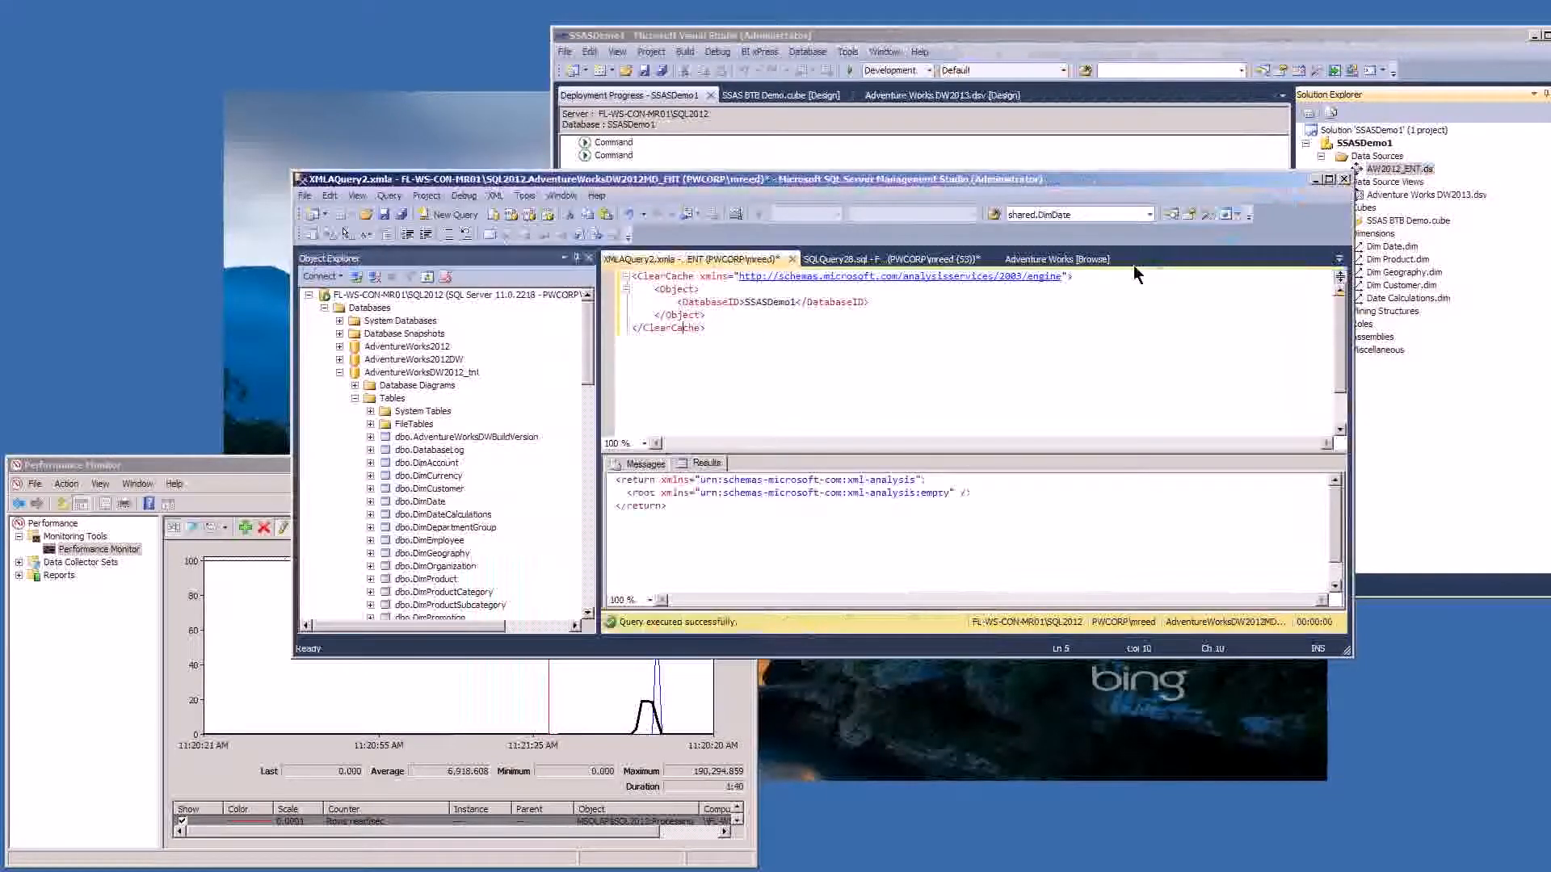
pyautogui.click(1425, 339)
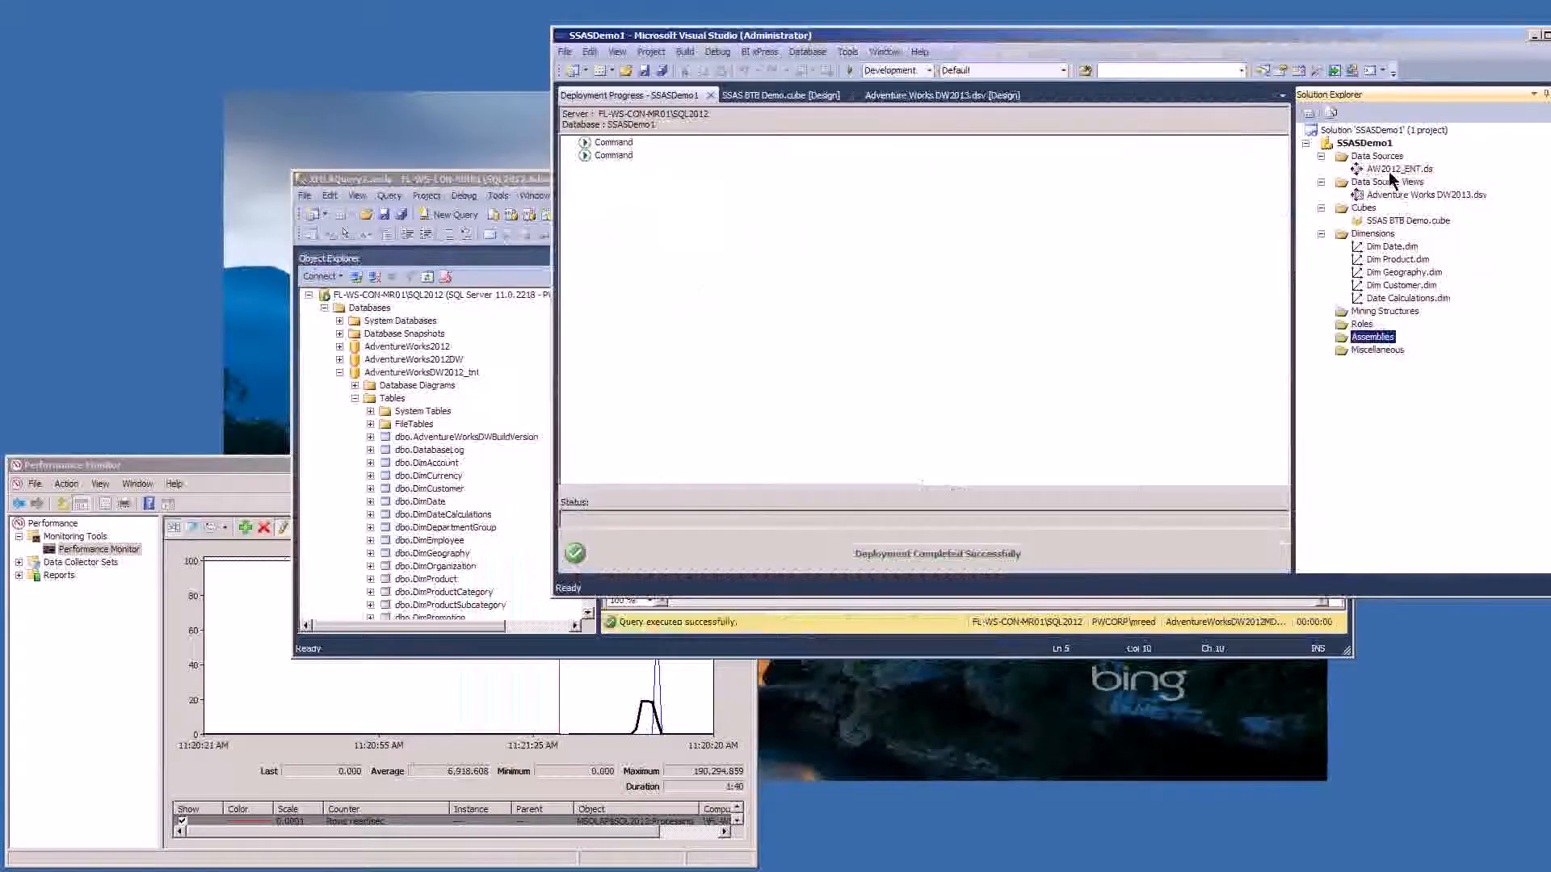
pyautogui.rightClick(1389, 224)
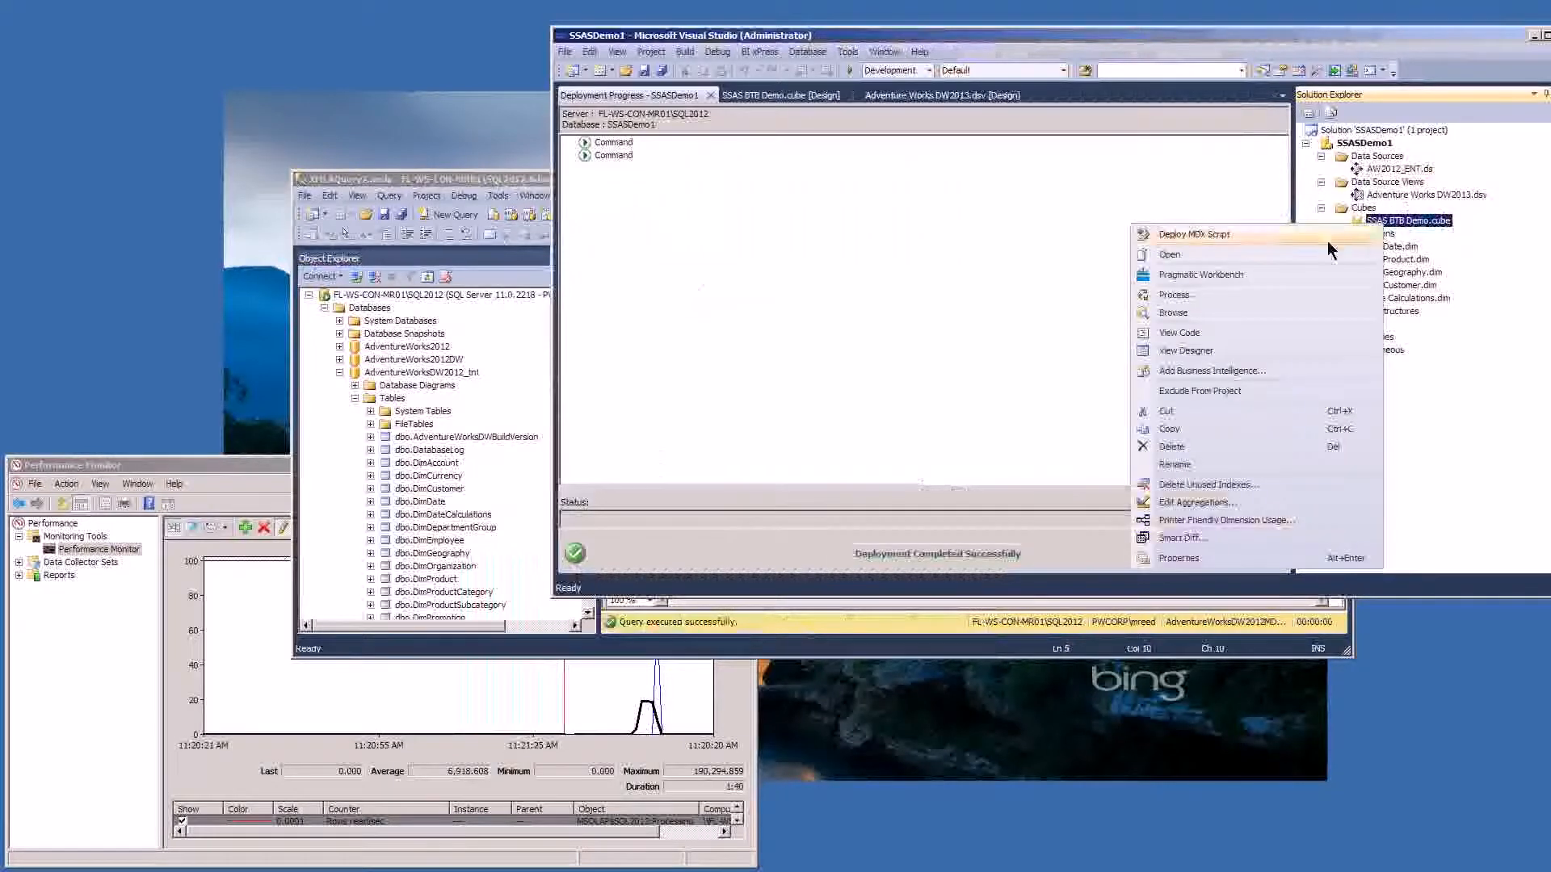
pyautogui.click(1207, 292)
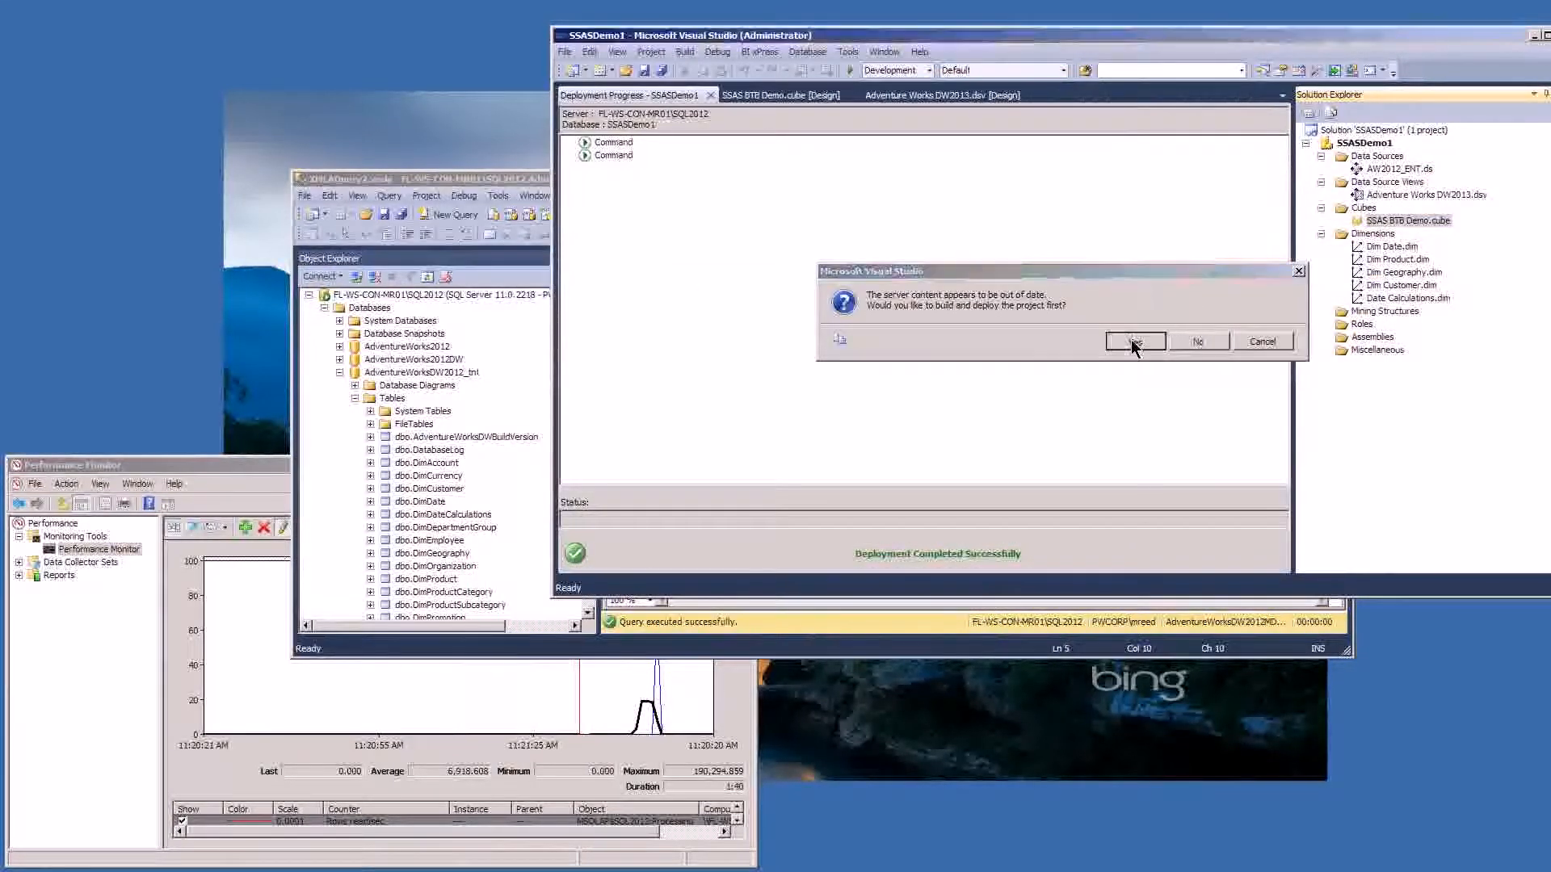
pyautogui.click(1203, 346)
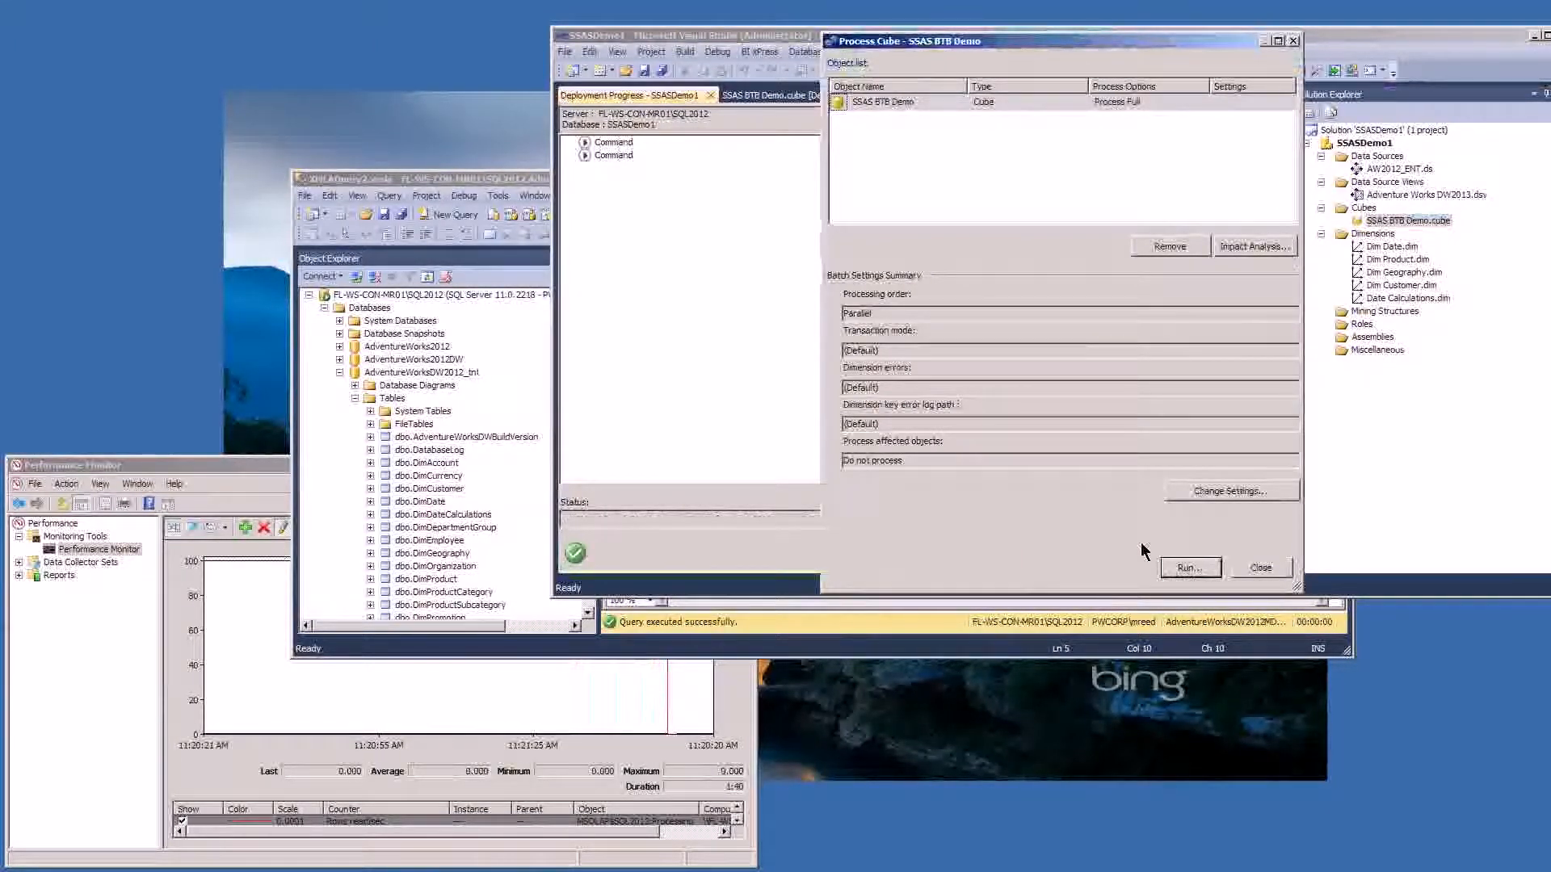
pyautogui.click(1184, 569)
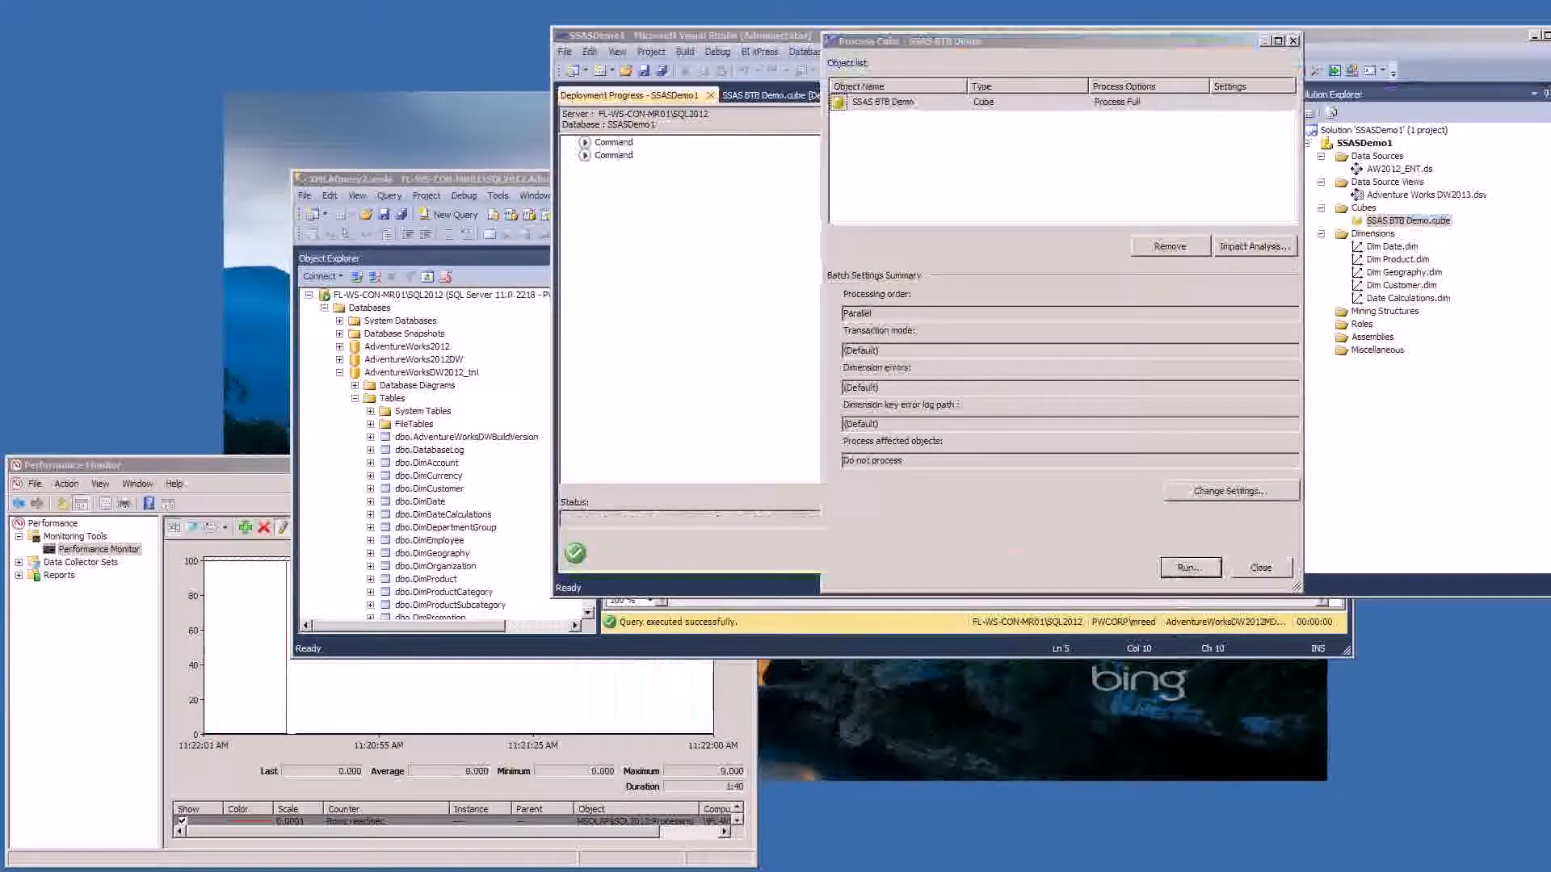
pyautogui.rightClick(1426, 667)
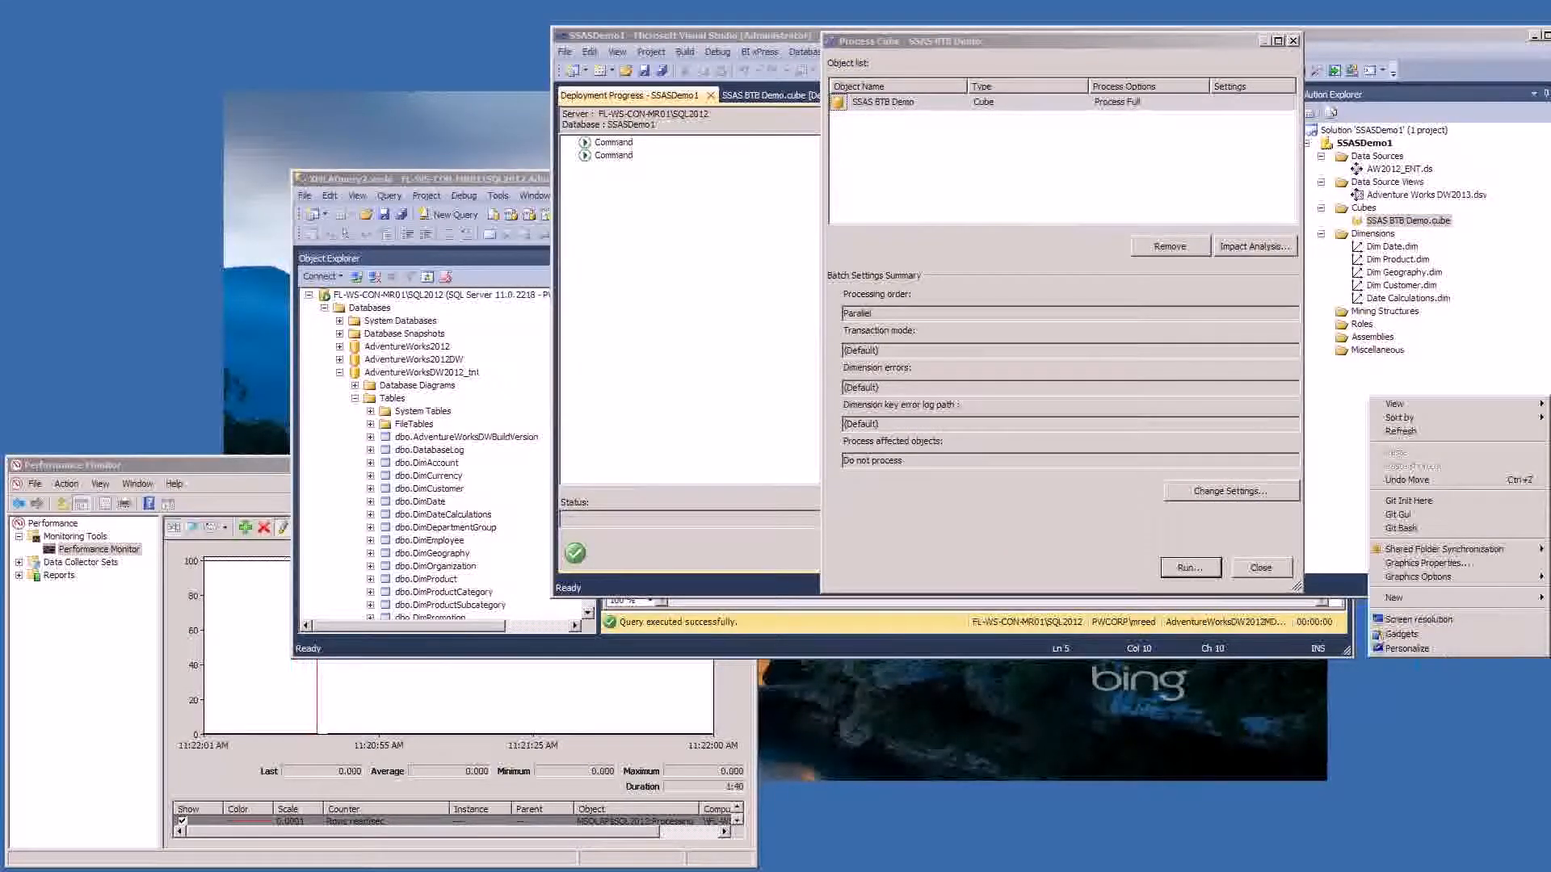
pyautogui.press('Escape')
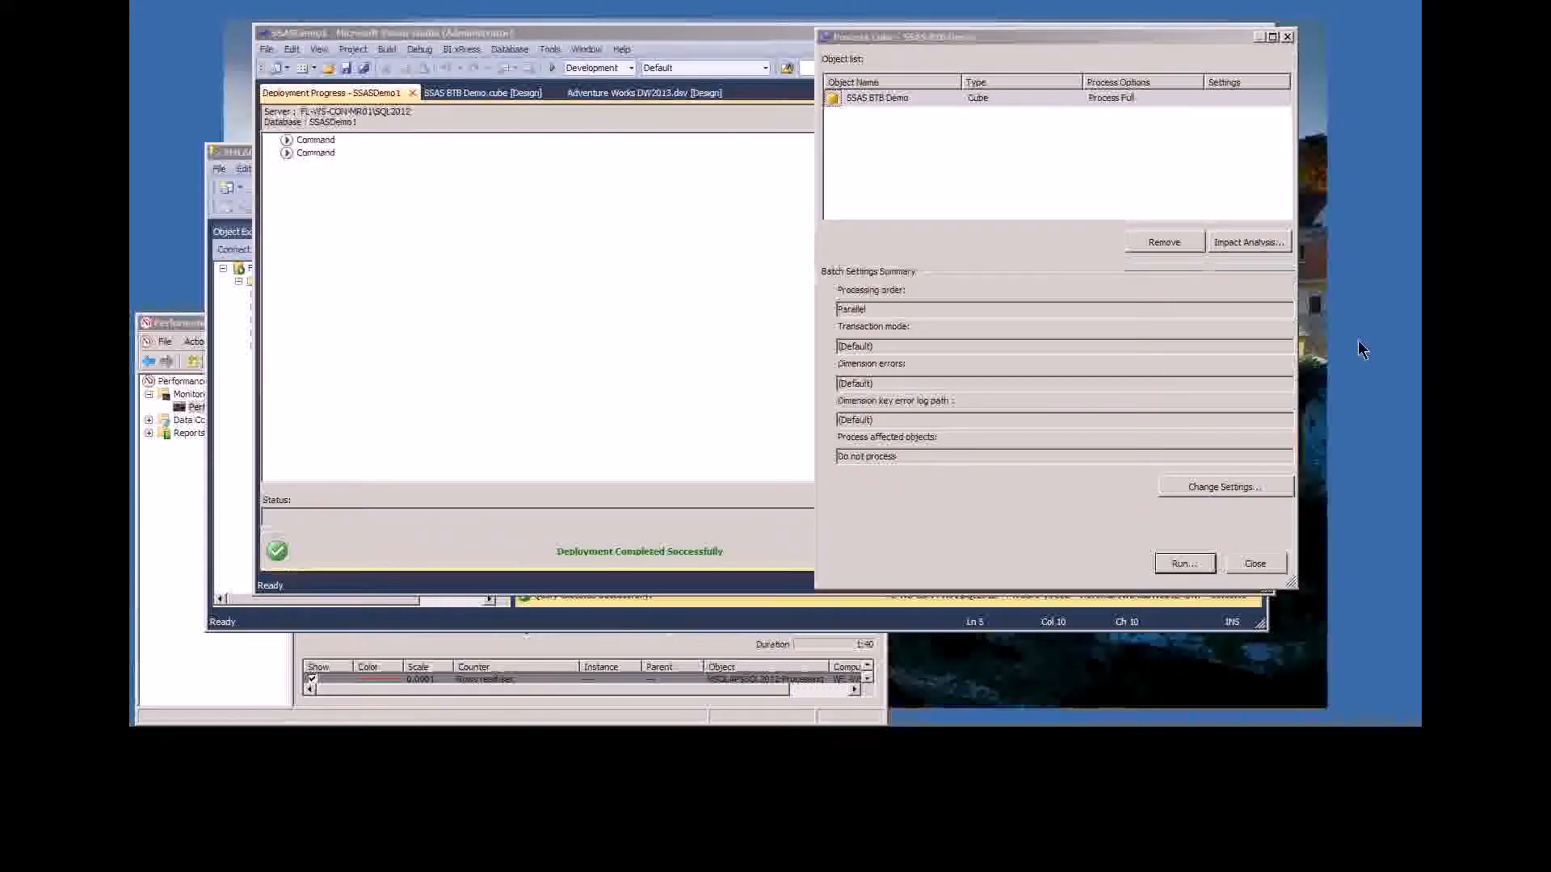
pyautogui.click(1184, 567)
pyautogui.click(1184, 565)
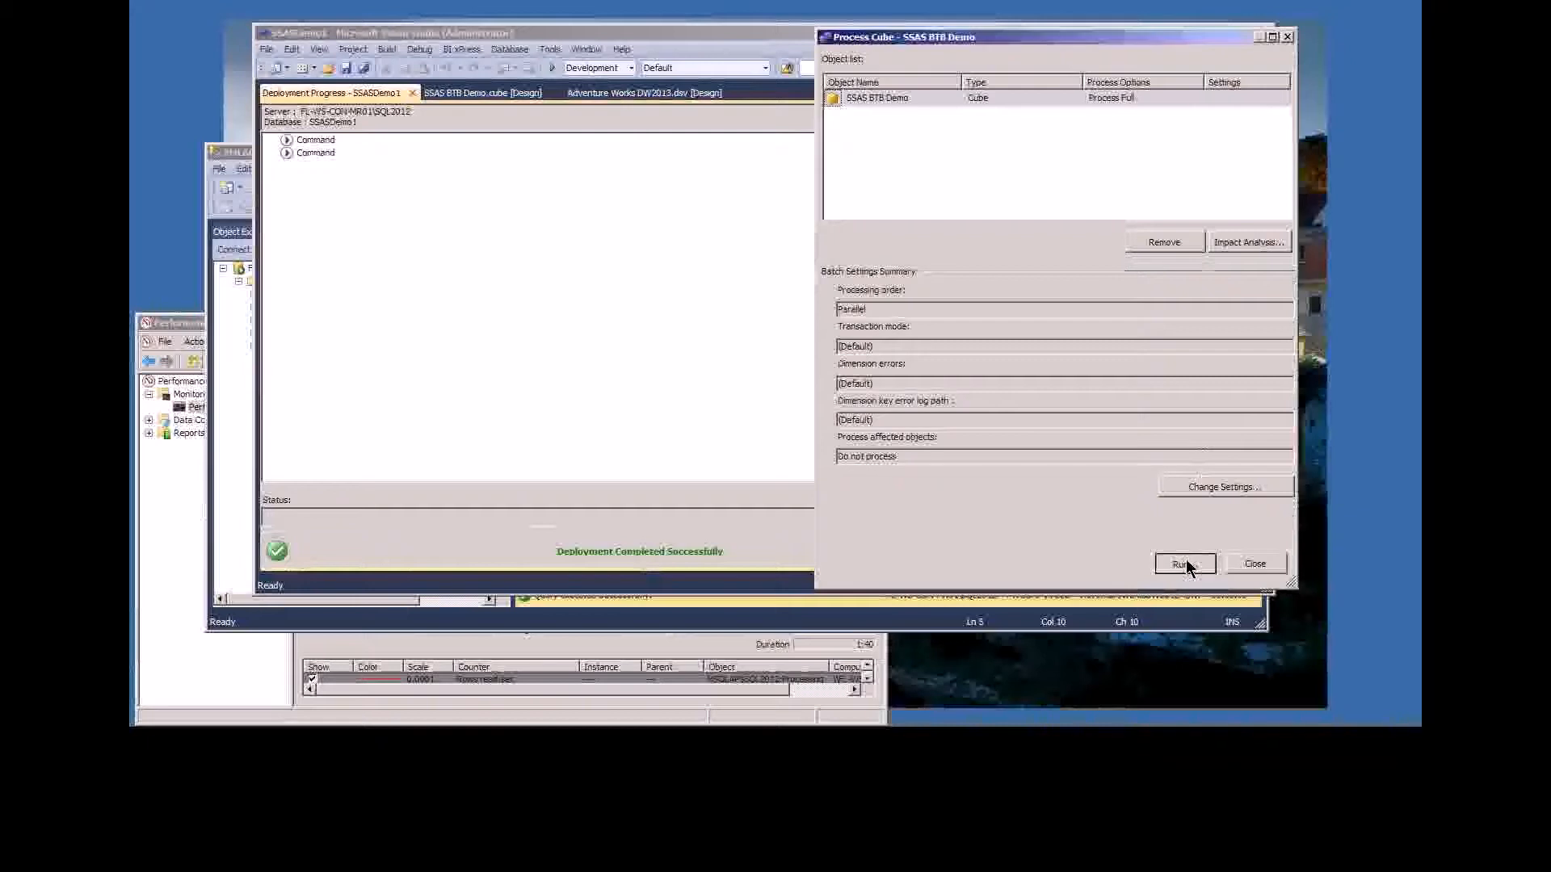
# - Examine the Rows read/sec and Rows written/sec counters in Performance Monitor during processing, and close the cube processing dialogs
pyautogui.click(202, 685)
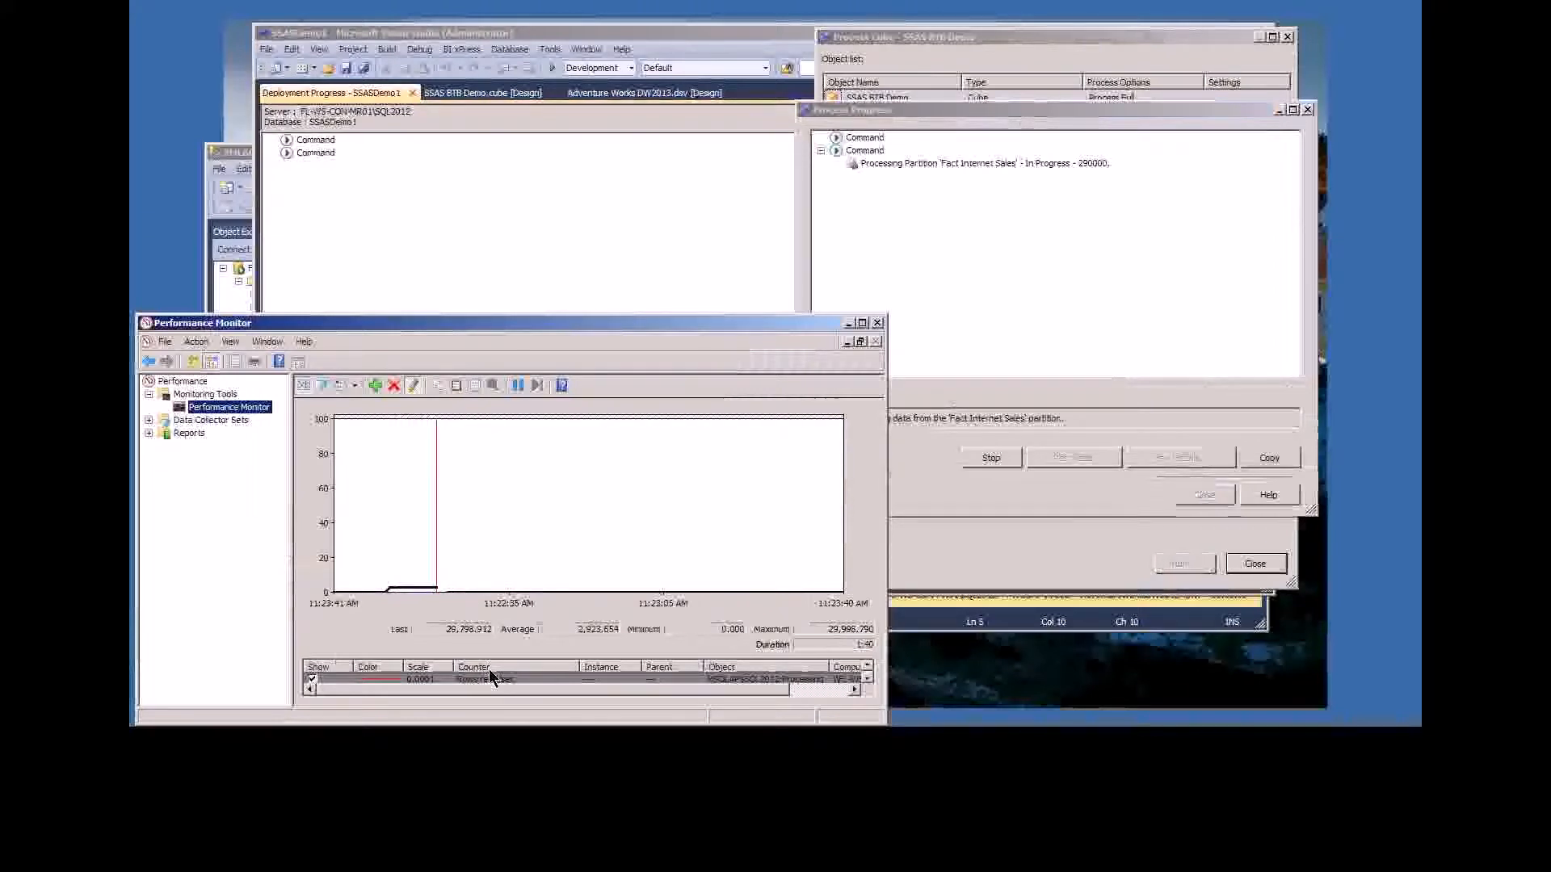
pyautogui.press('Up')
pyautogui.press('Down')
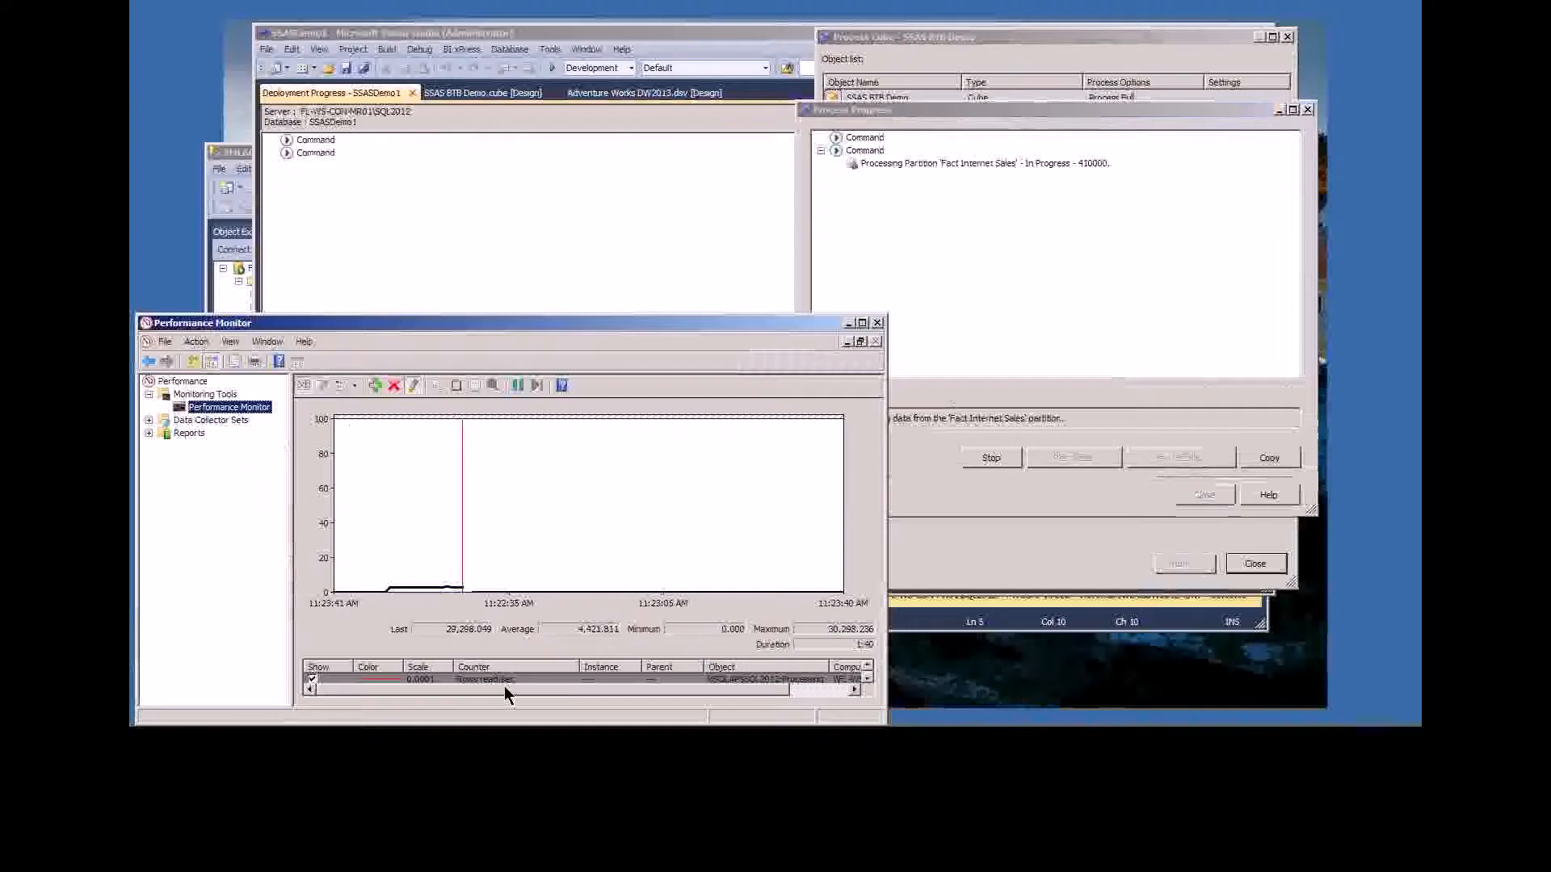
pyautogui.click(502, 678)
pyautogui.scroll(-1, 502, 676)
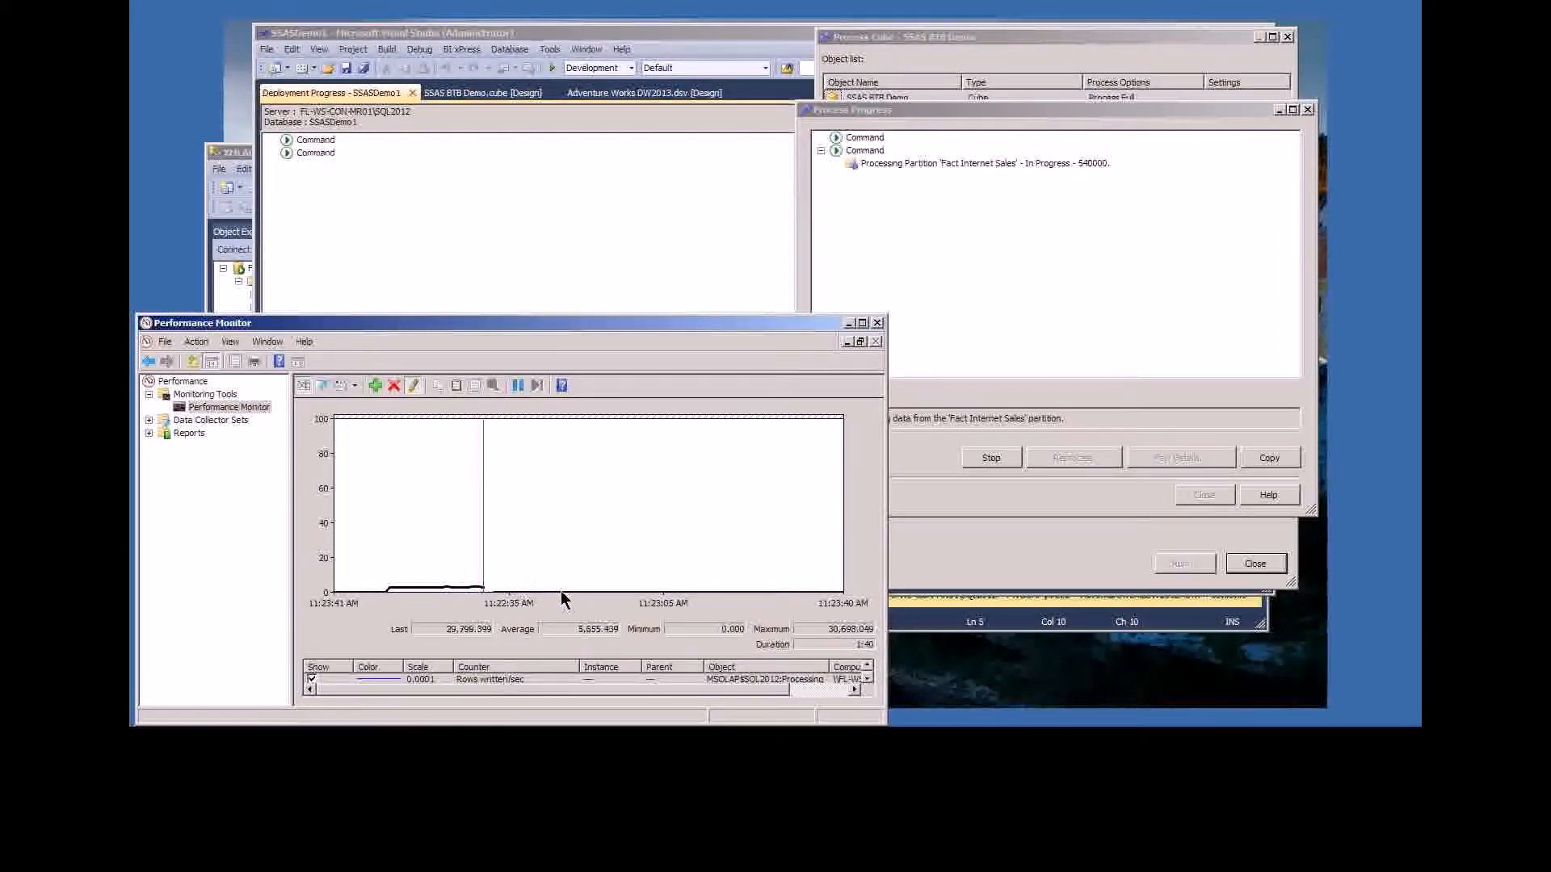
pyautogui.click(476, 588)
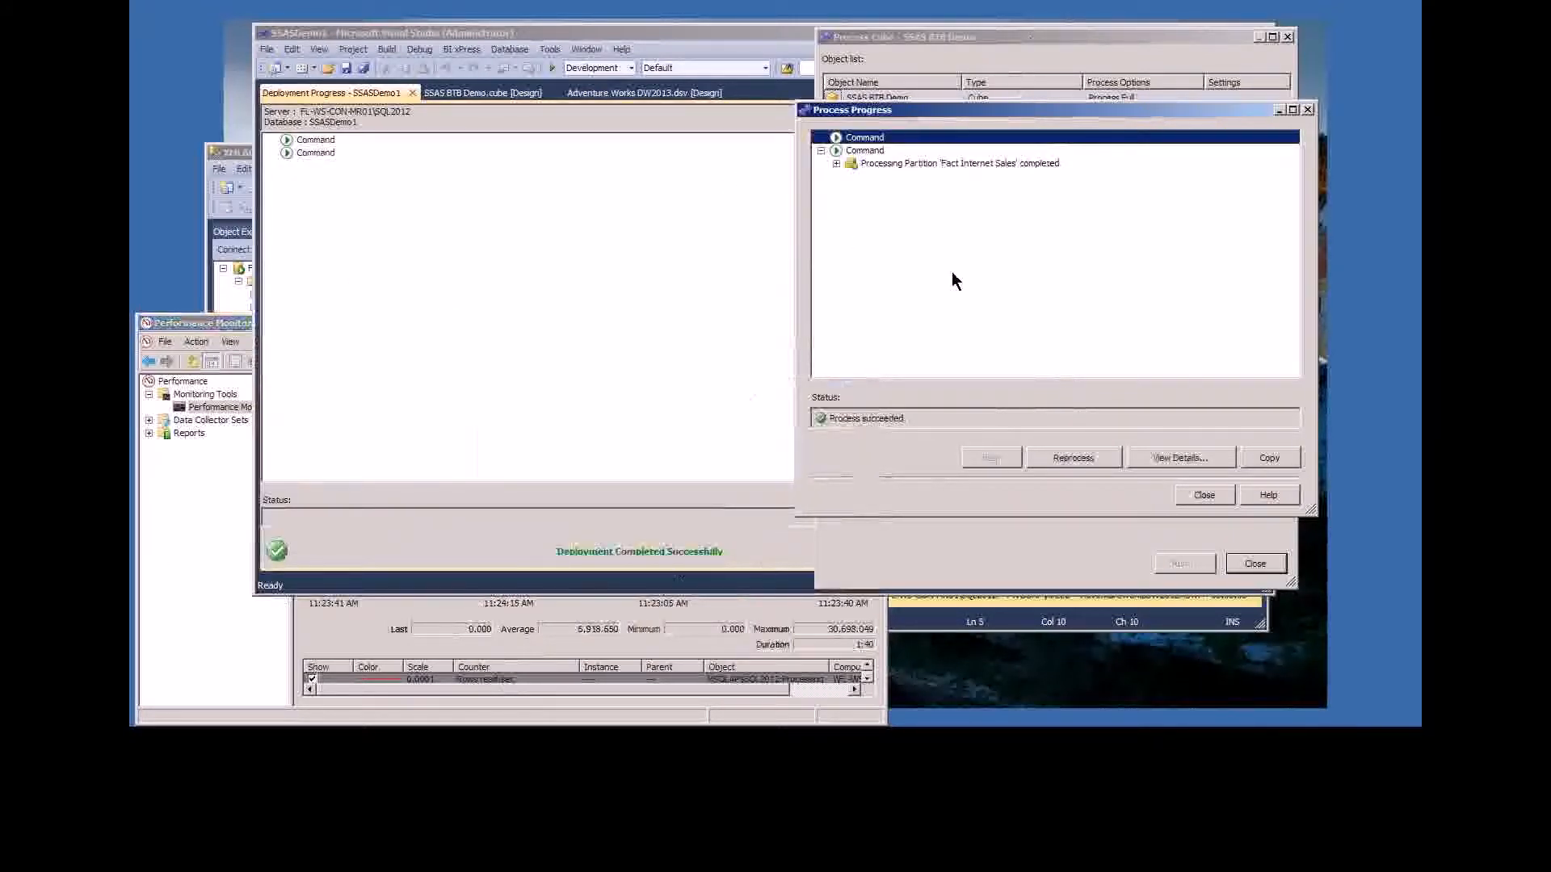
pyautogui.click(1204, 494)
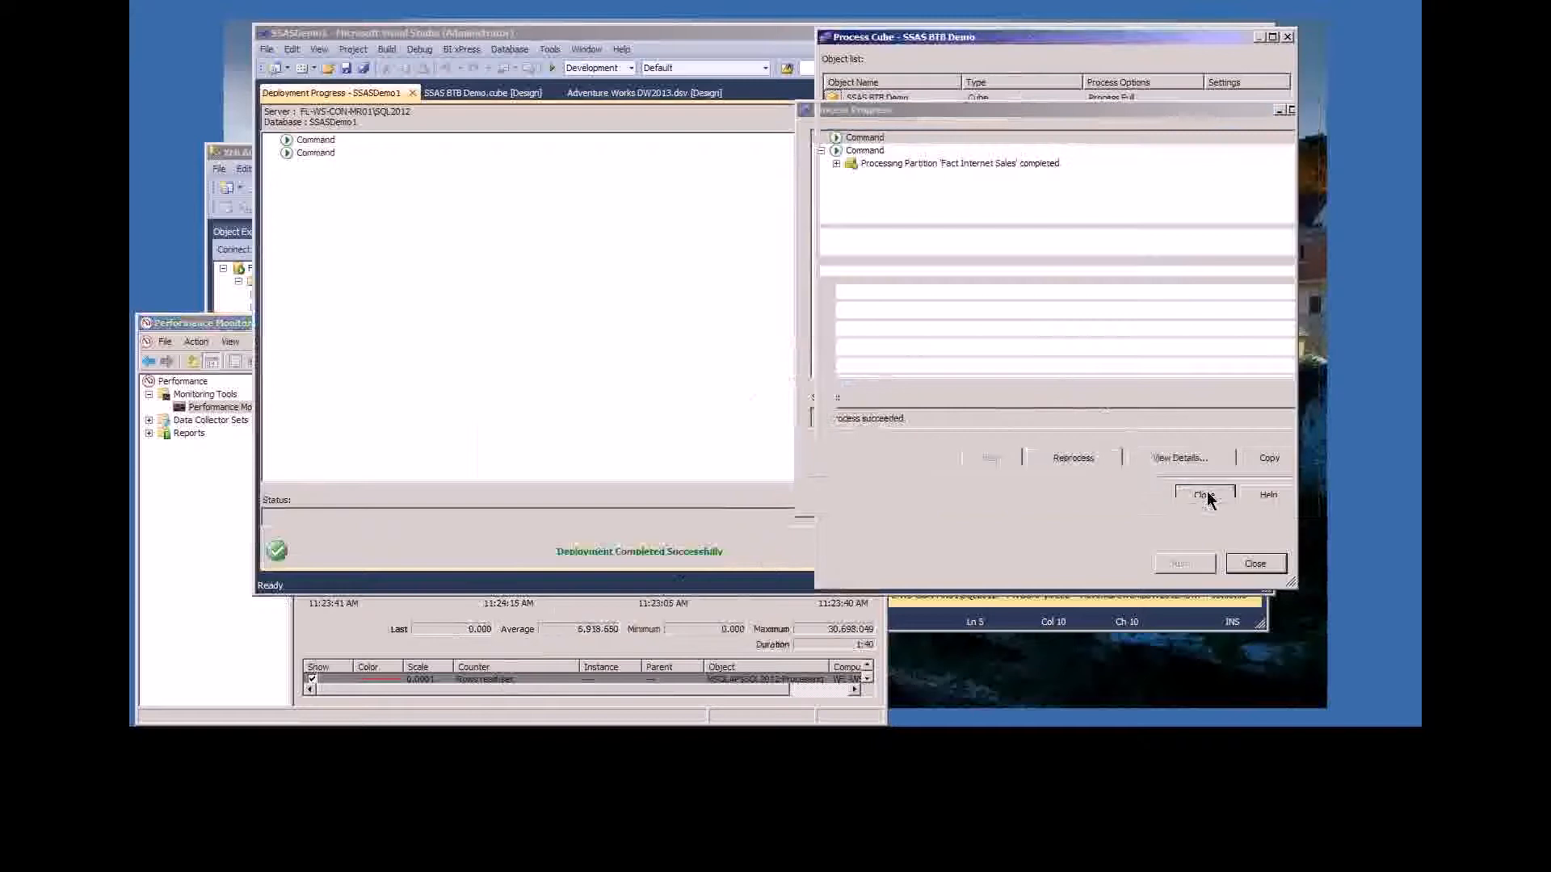
pyautogui.click(1267, 568)
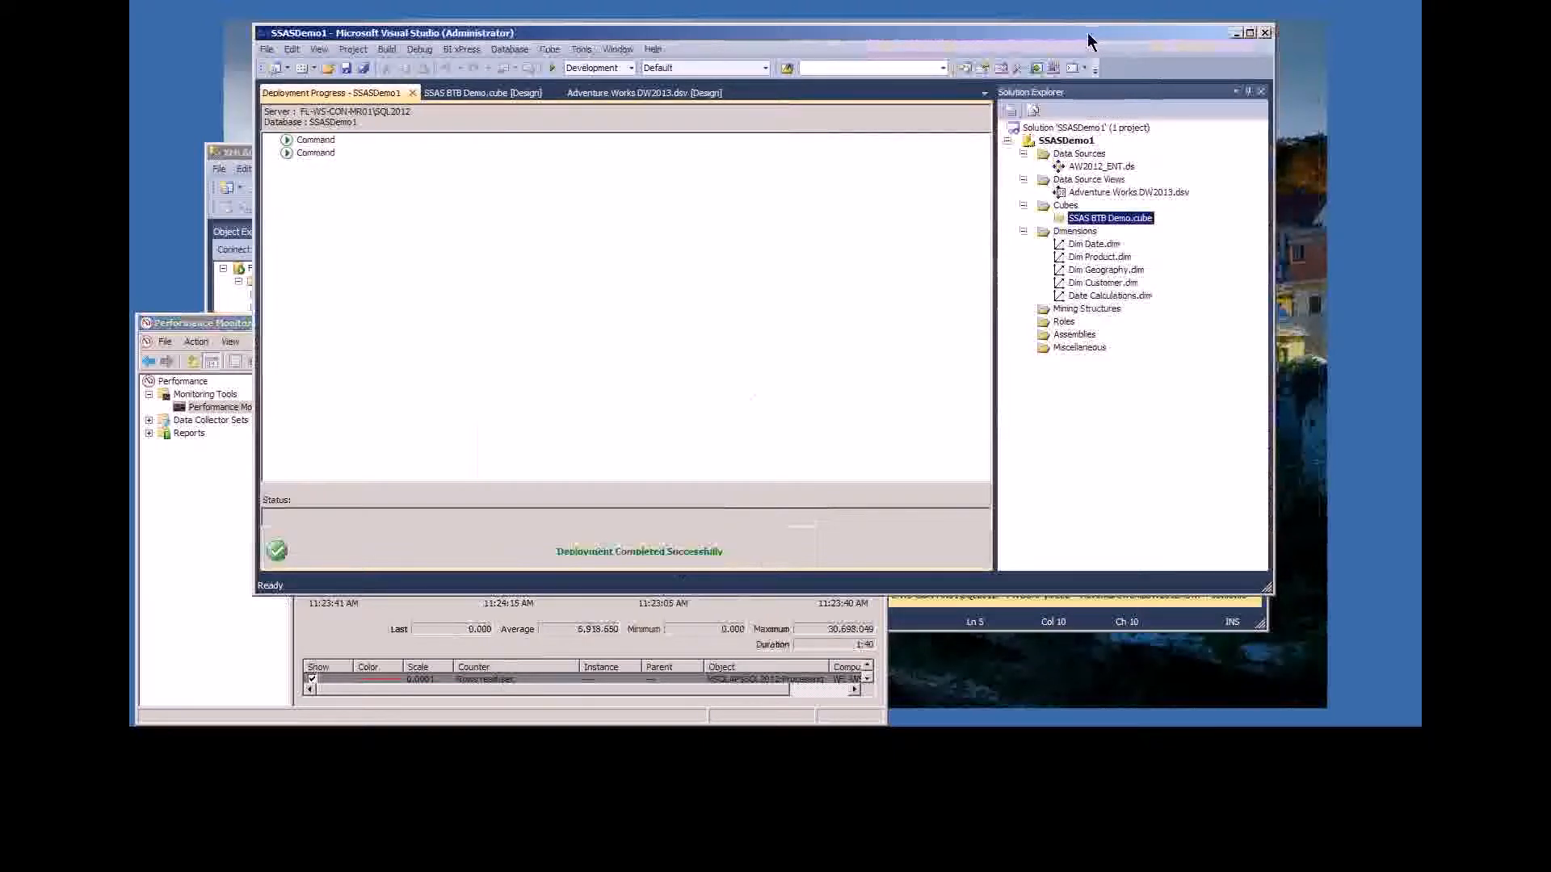
# - Review all connection properties of AW2012_ENT.ds, including the Packet Size setting, and leave the data source unchanged
pyautogui.doubleClick(1091, 167)
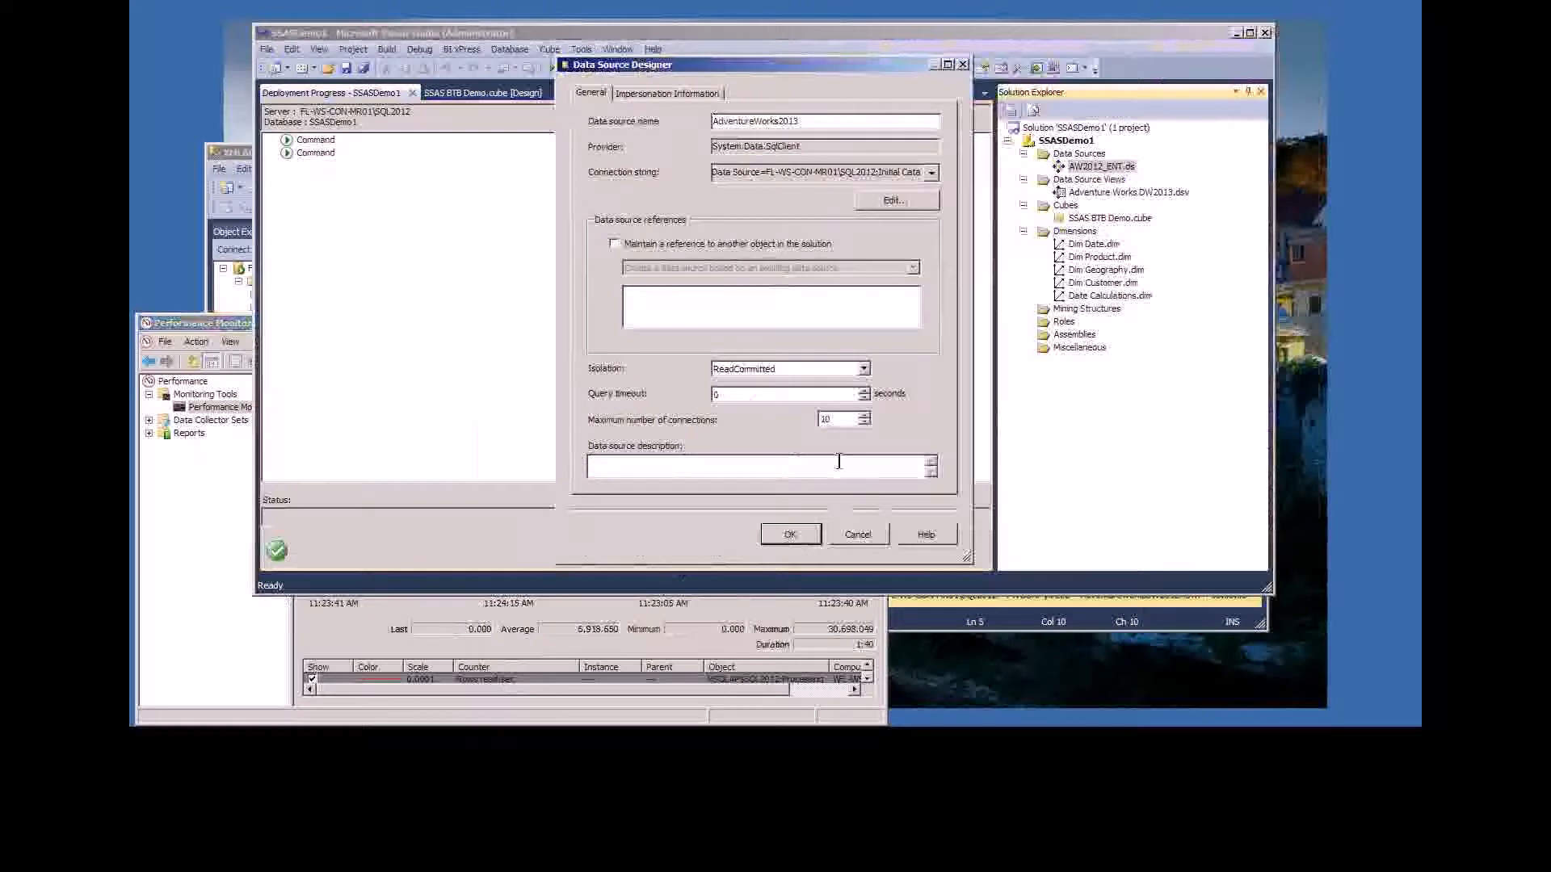
pyautogui.click(857, 536)
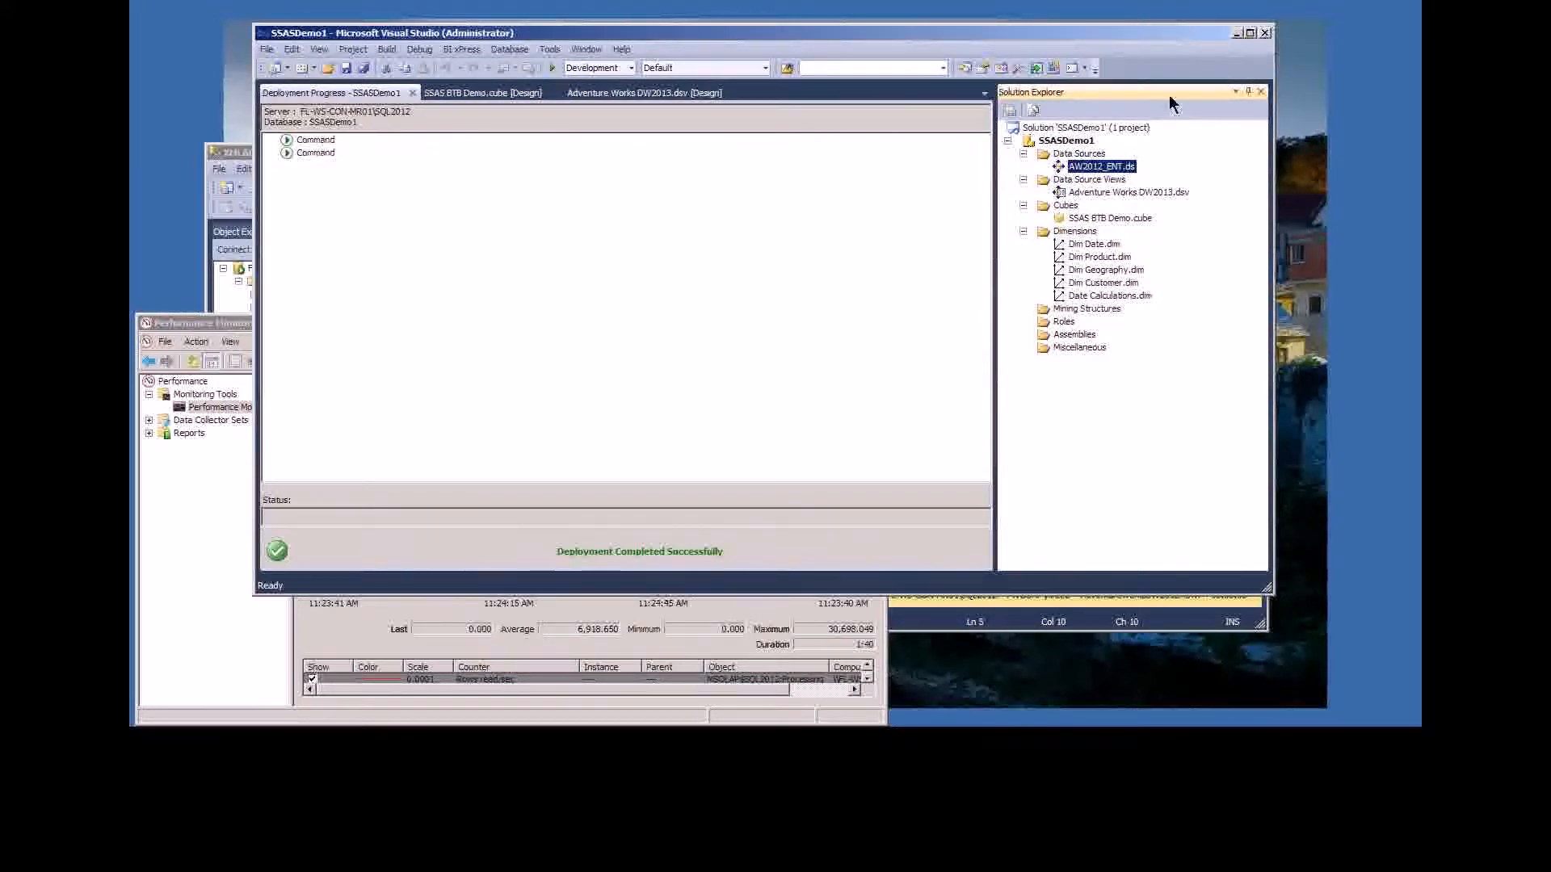
pyautogui.doubleClick(1093, 166)
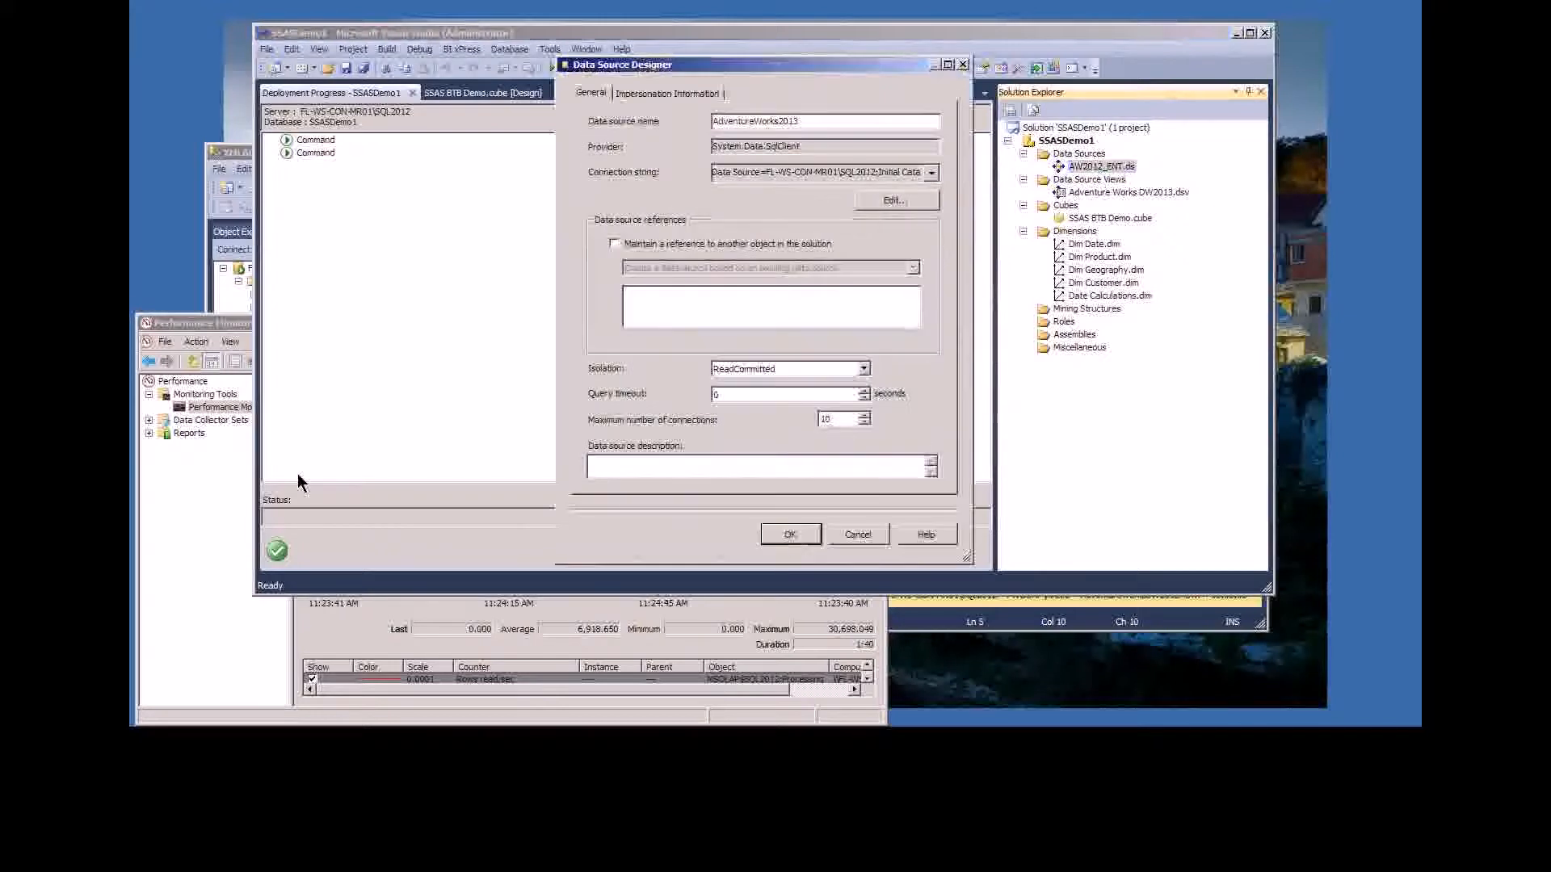
pyautogui.click(886, 201)
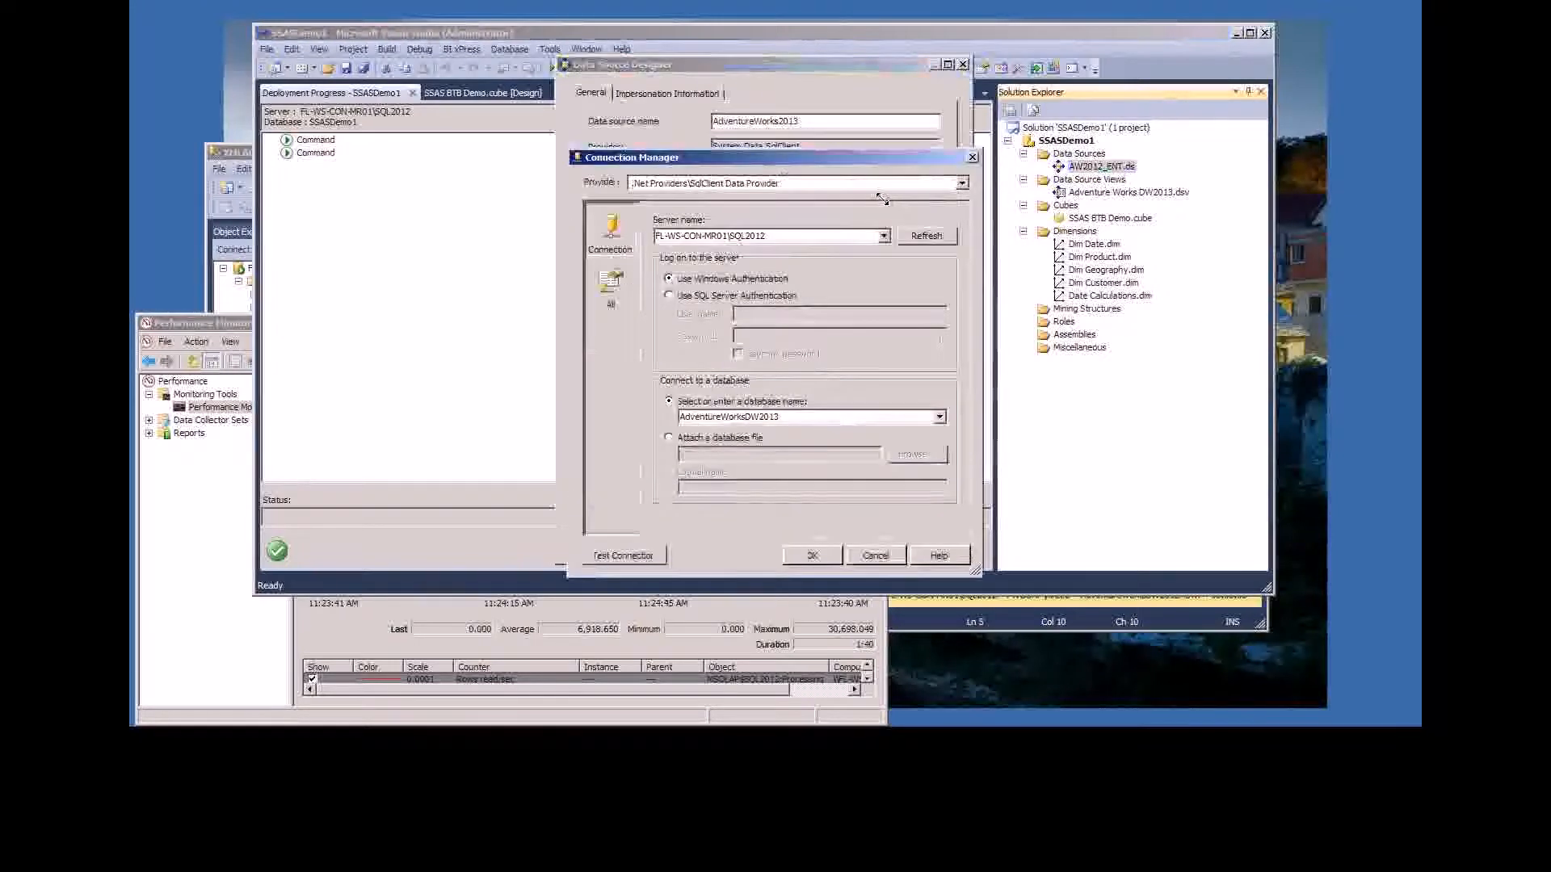
pyautogui.click(610, 287)
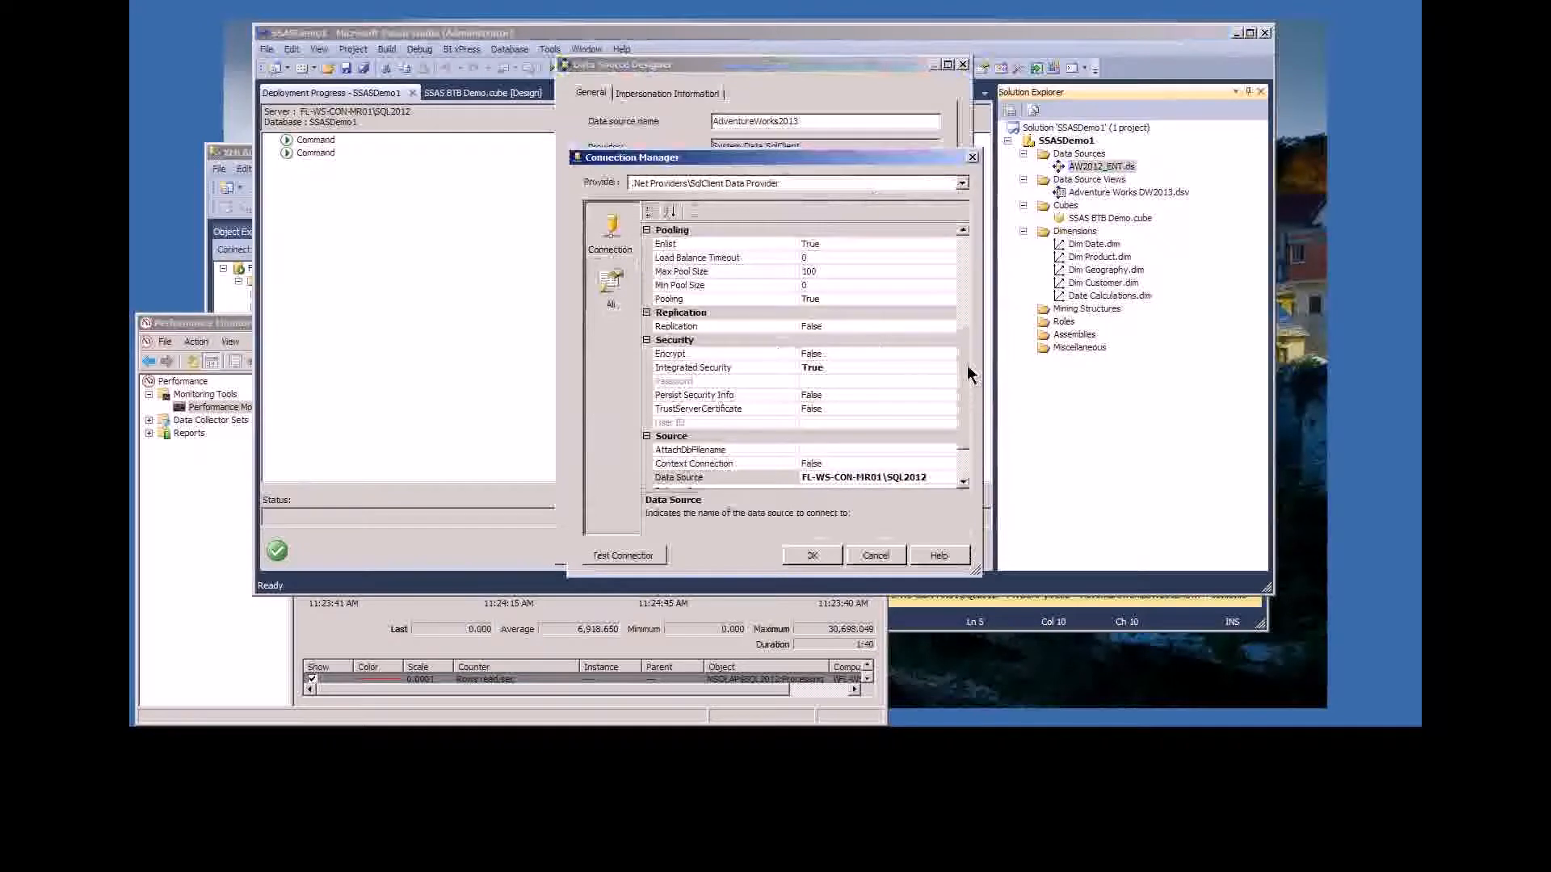
pyautogui.scroll(-2, 967, 459)
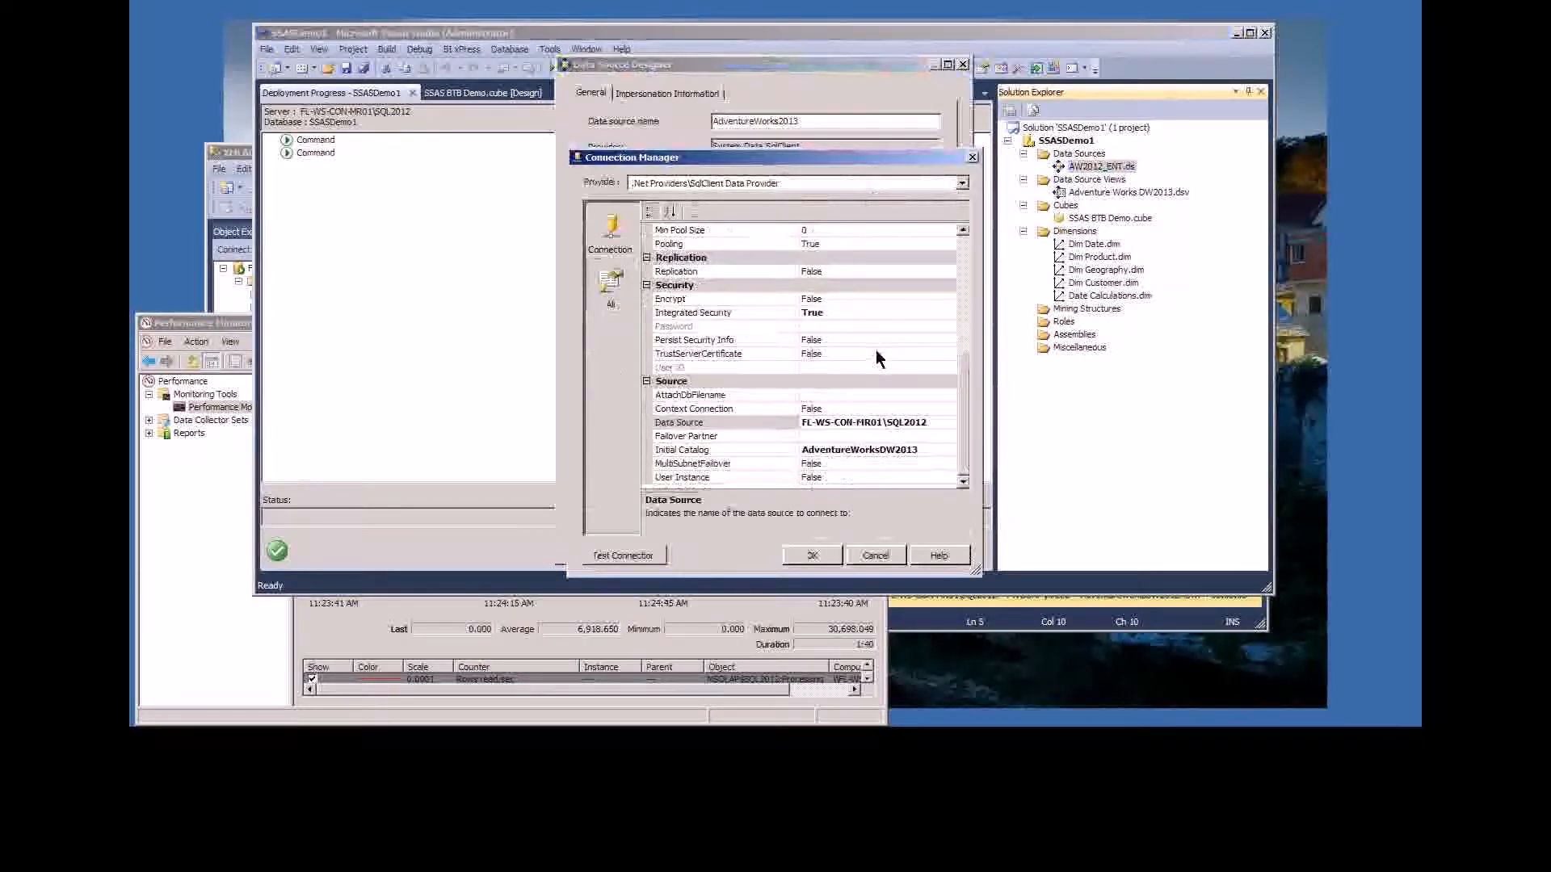
pyautogui.moveTo(966, 423); pyautogui.dragTo(941, 356)
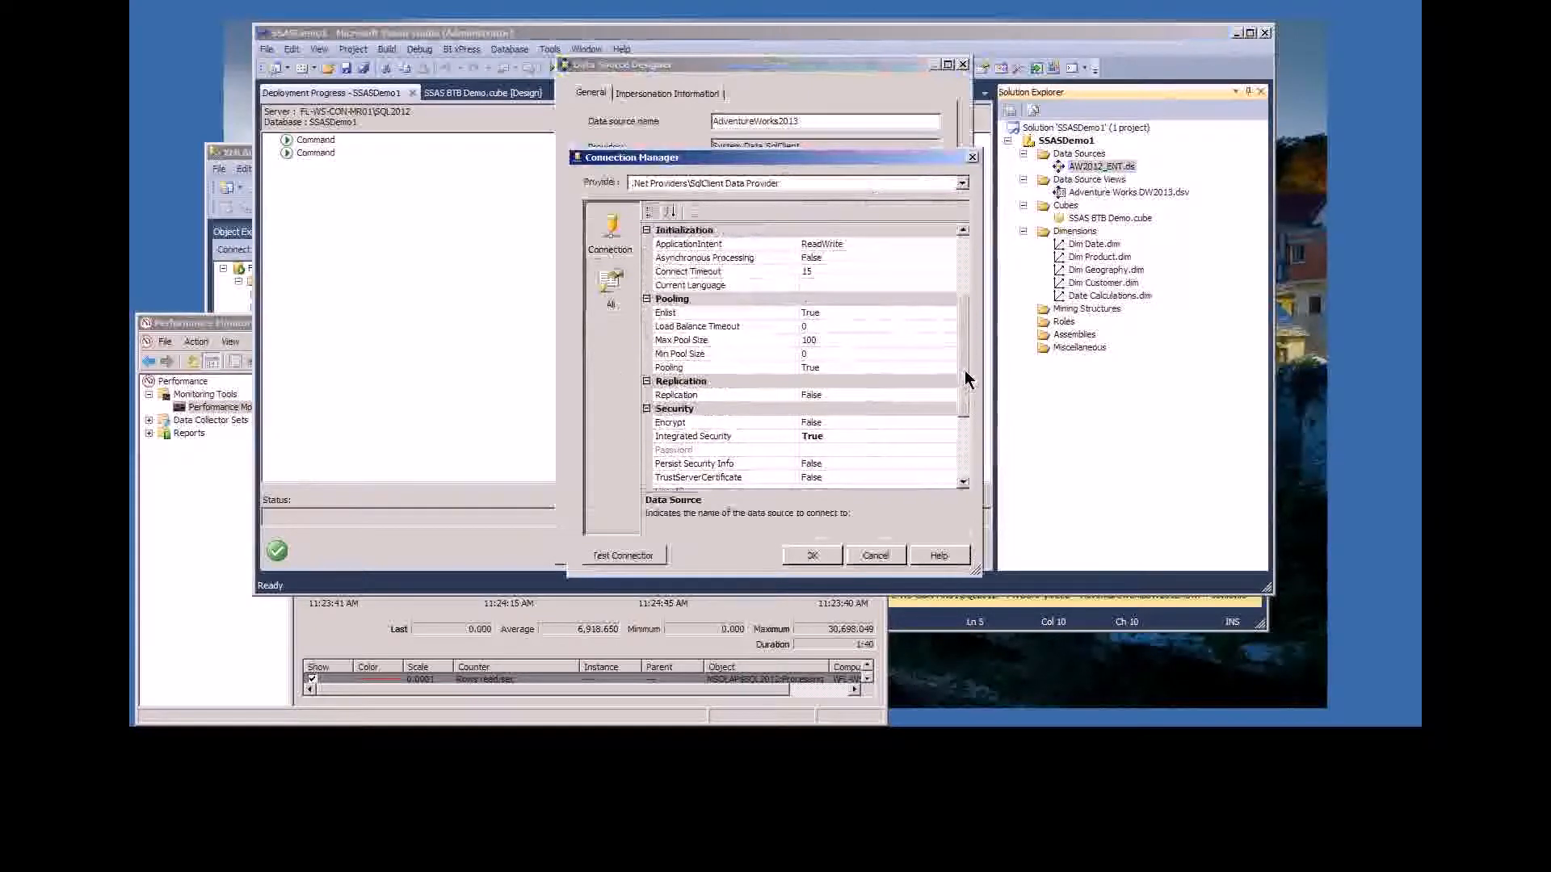
pyautogui.moveTo(966, 370); pyautogui.dragTo(968, 306)
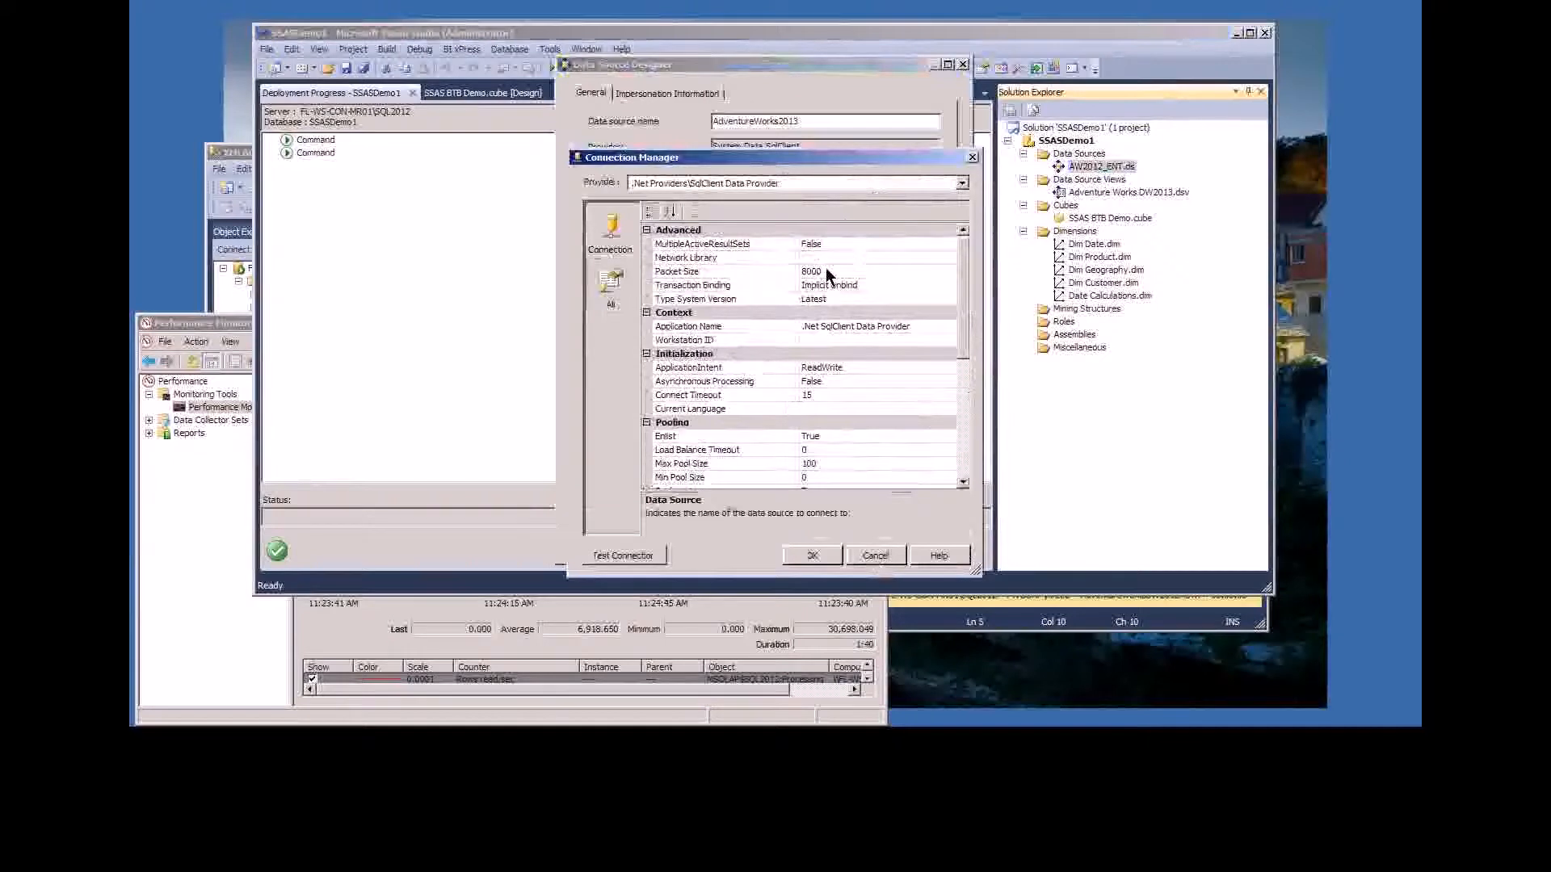
pyautogui.click(875, 554)
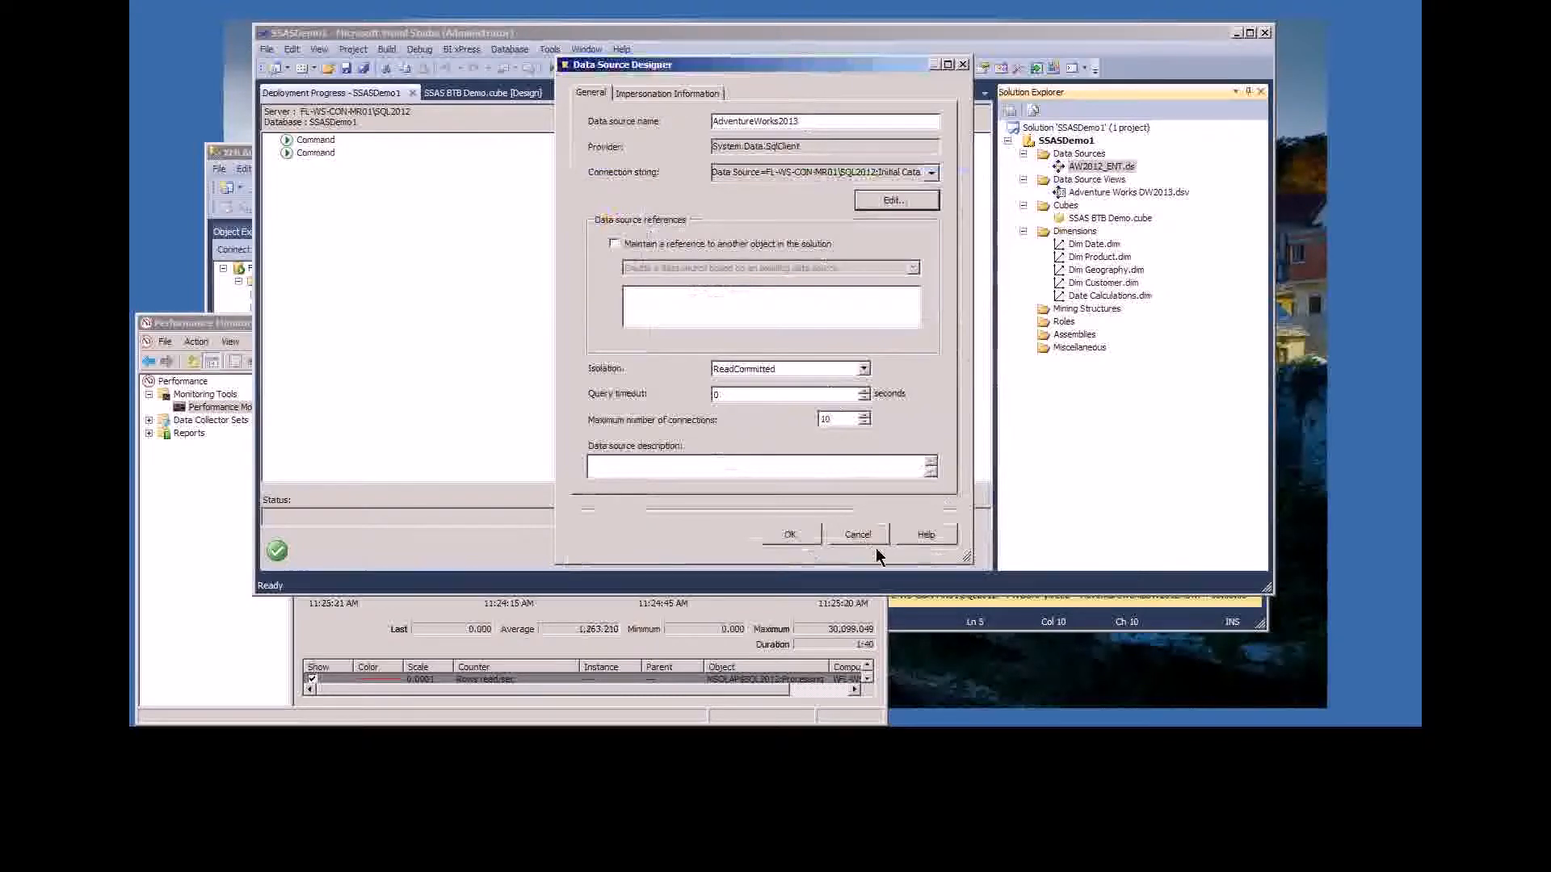
pyautogui.click(857, 534)
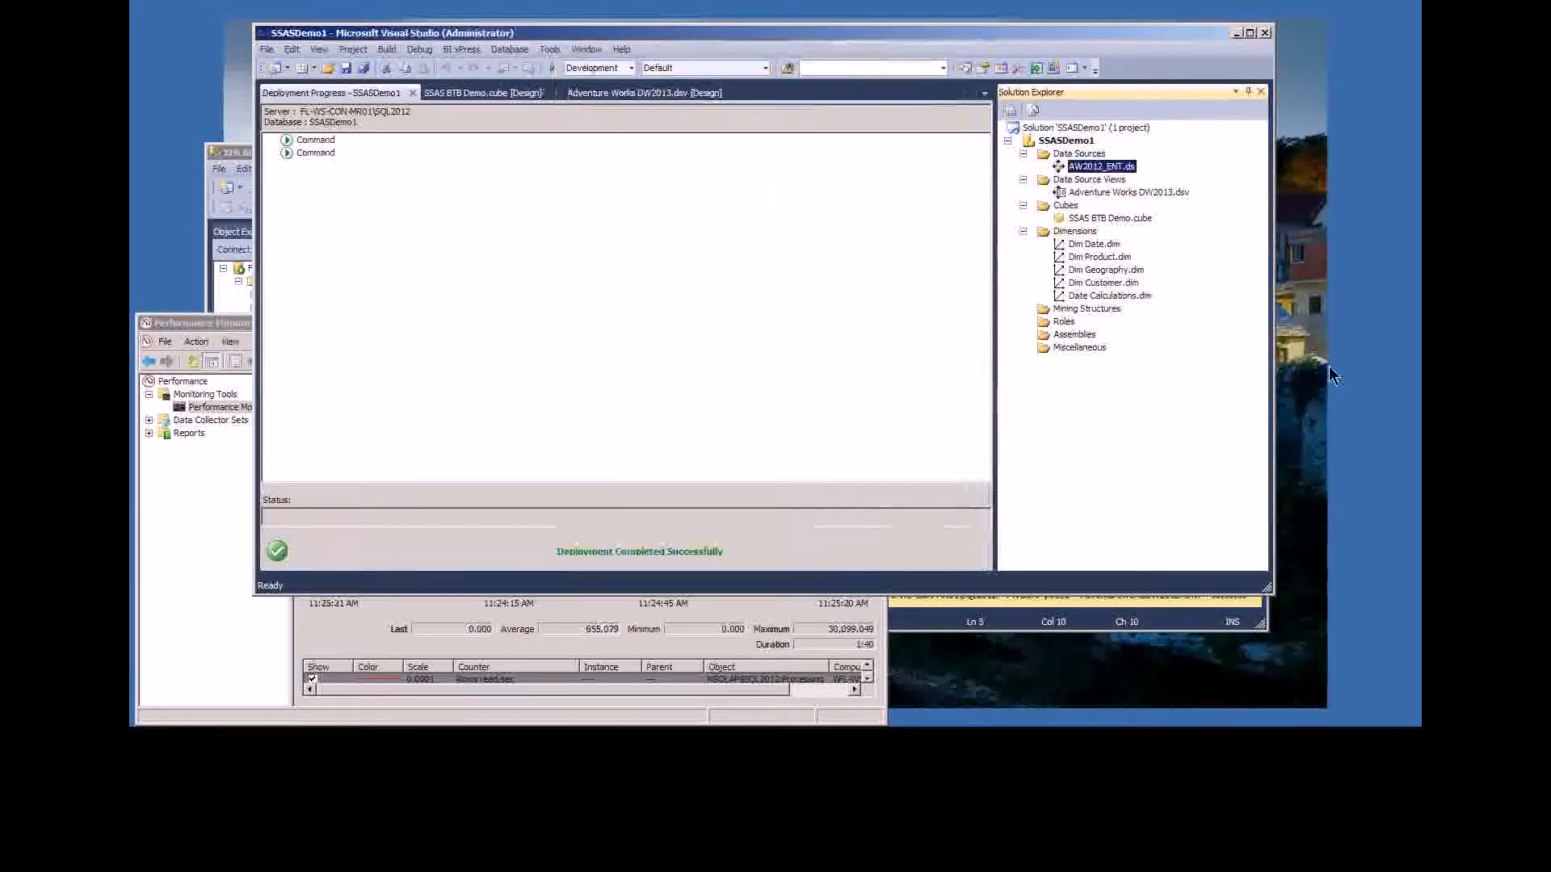
# - Close the SSASDemo1 project window in Visual Studio
pyautogui.click(1359, 419)
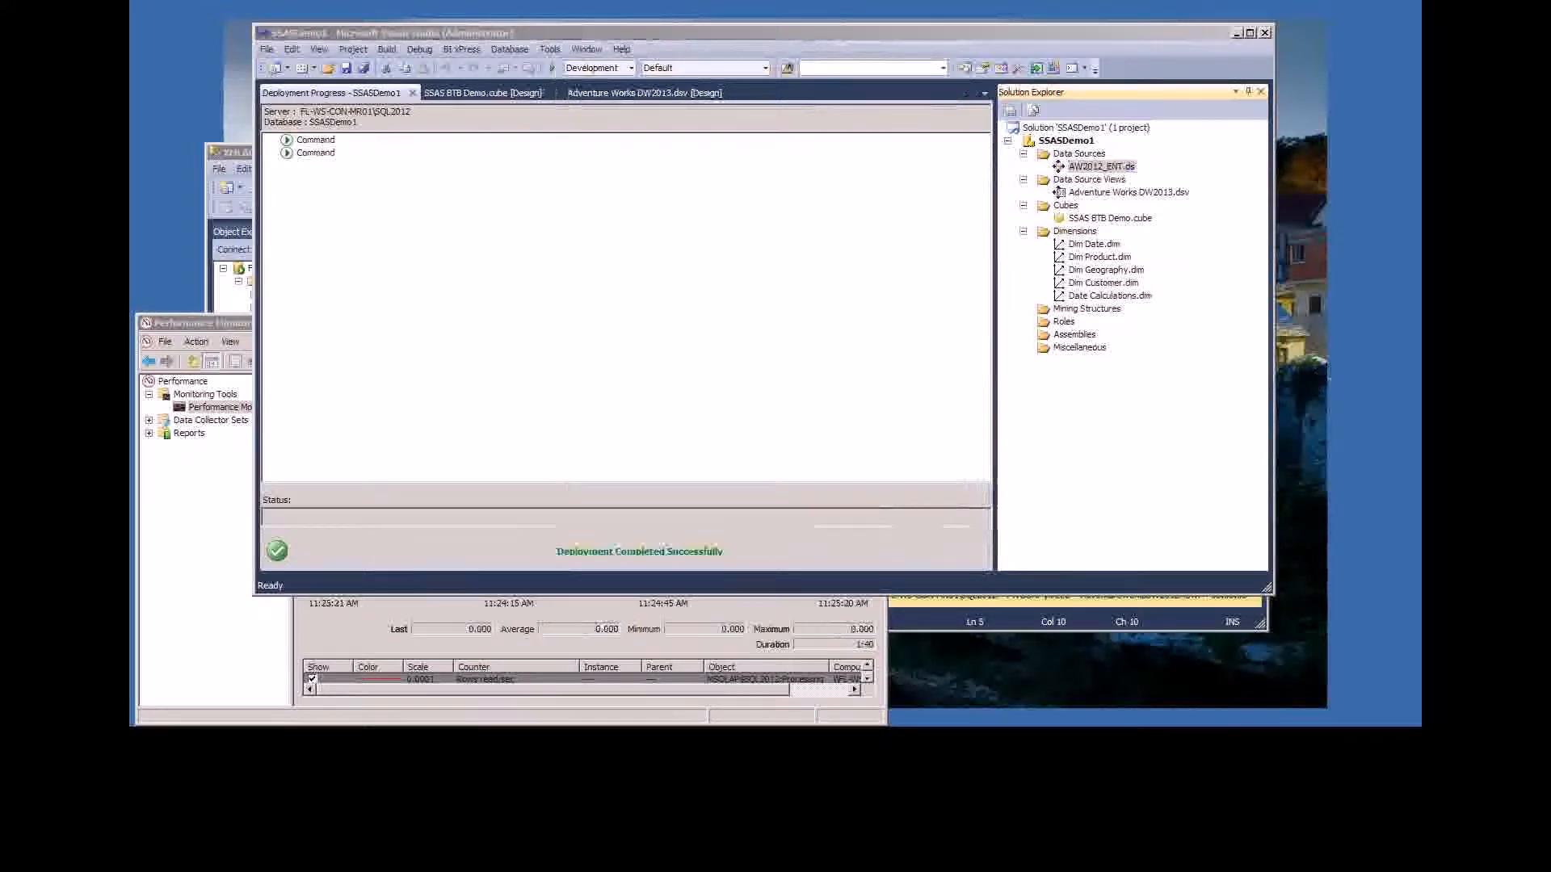
pyautogui.click(1101, 166)
pyautogui.click(1265, 33)
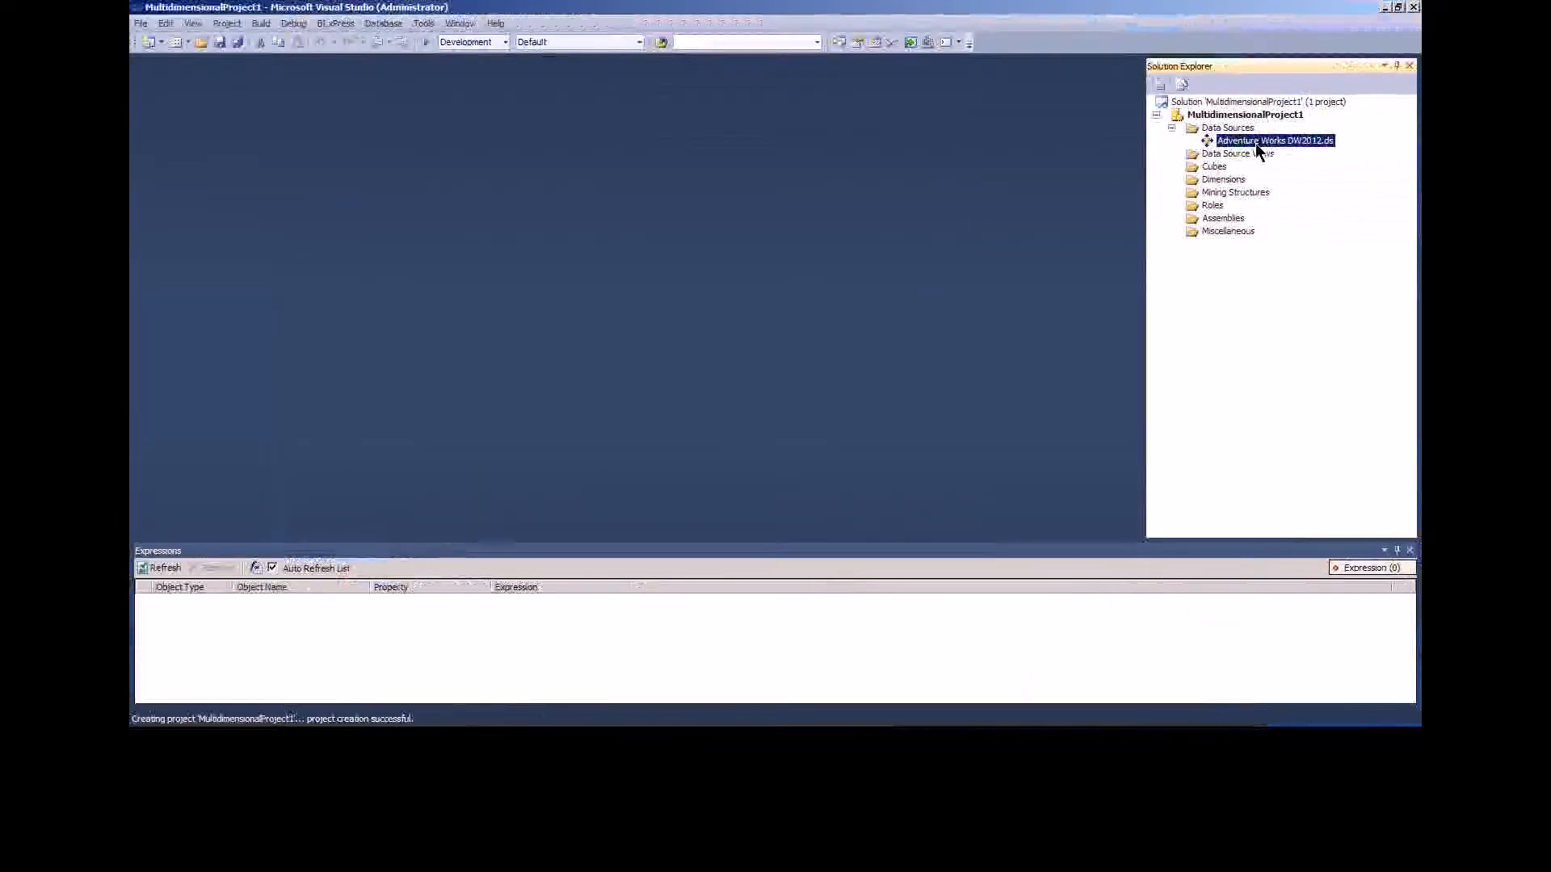
pyautogui.rightClick(1221, 158)
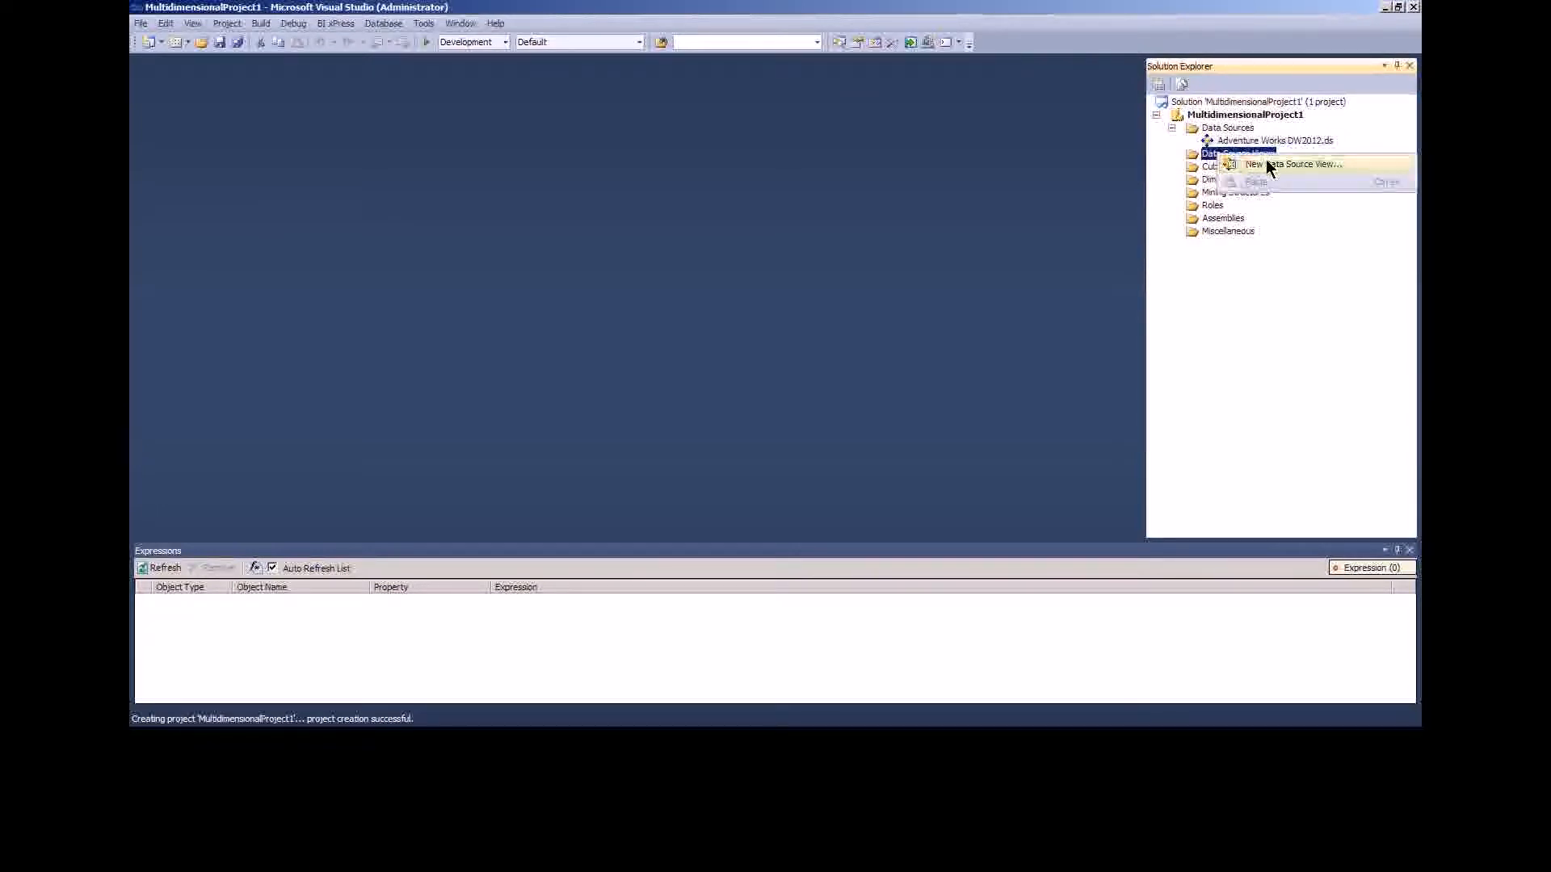
pyautogui.click(1267, 165)
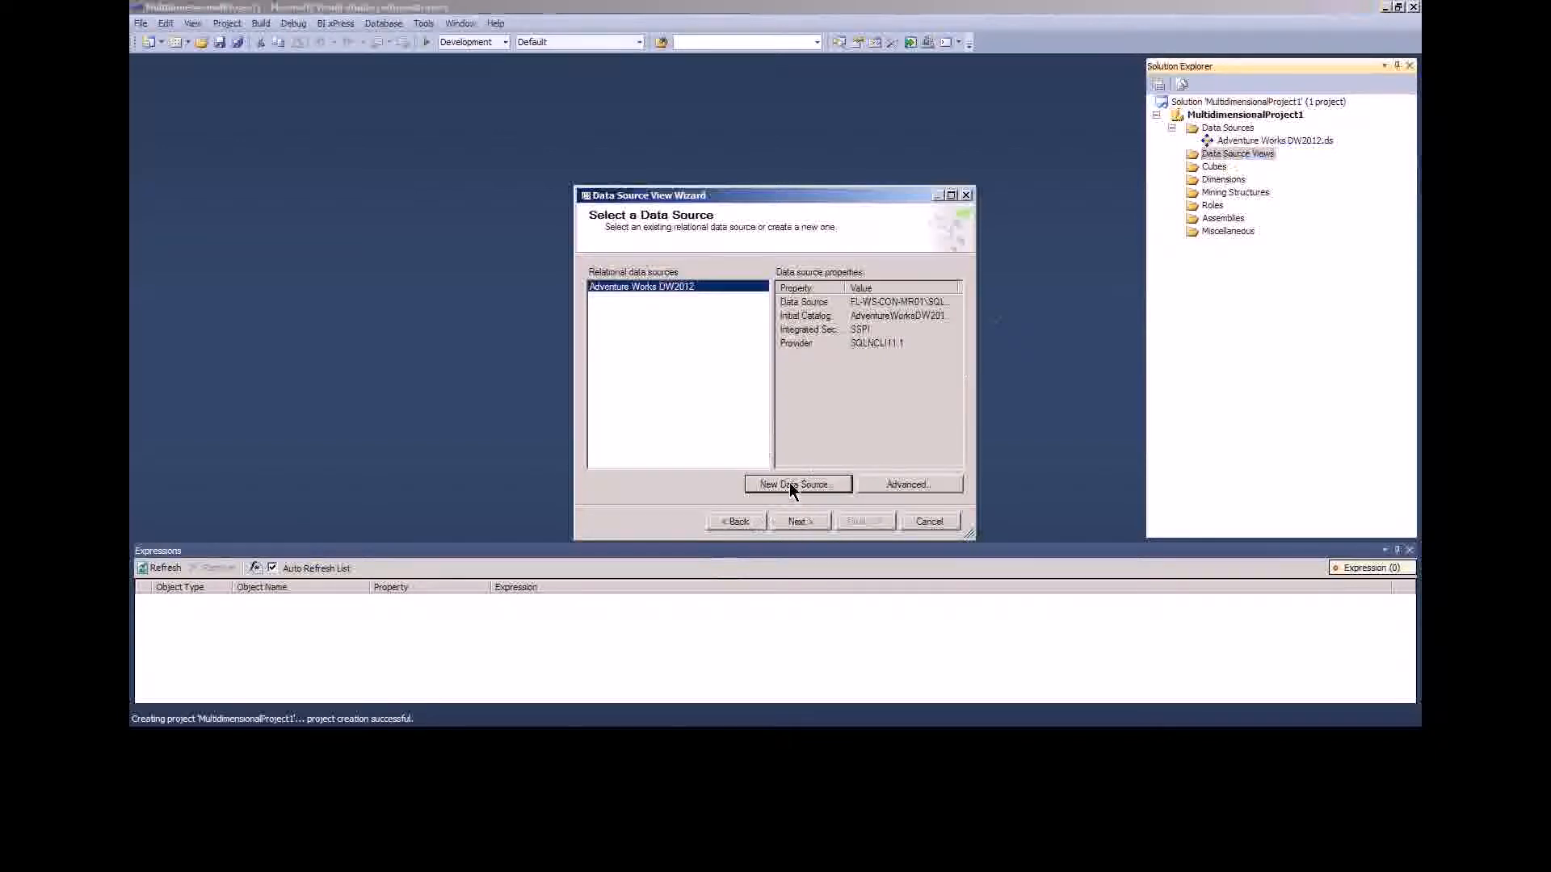
pyautogui.click(791, 484)
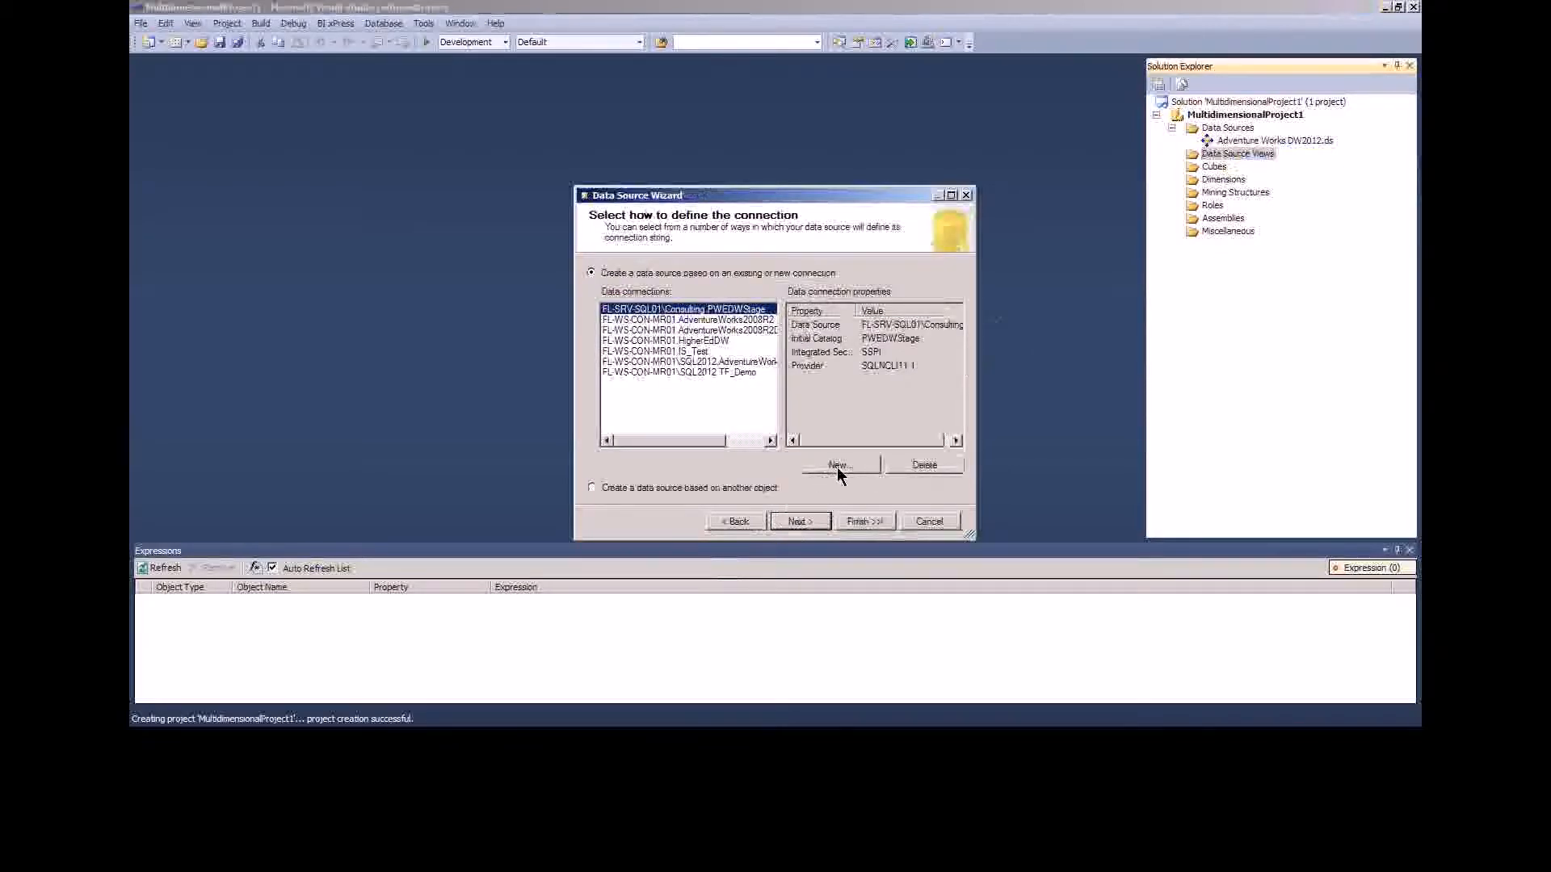
pyautogui.click(731, 521)
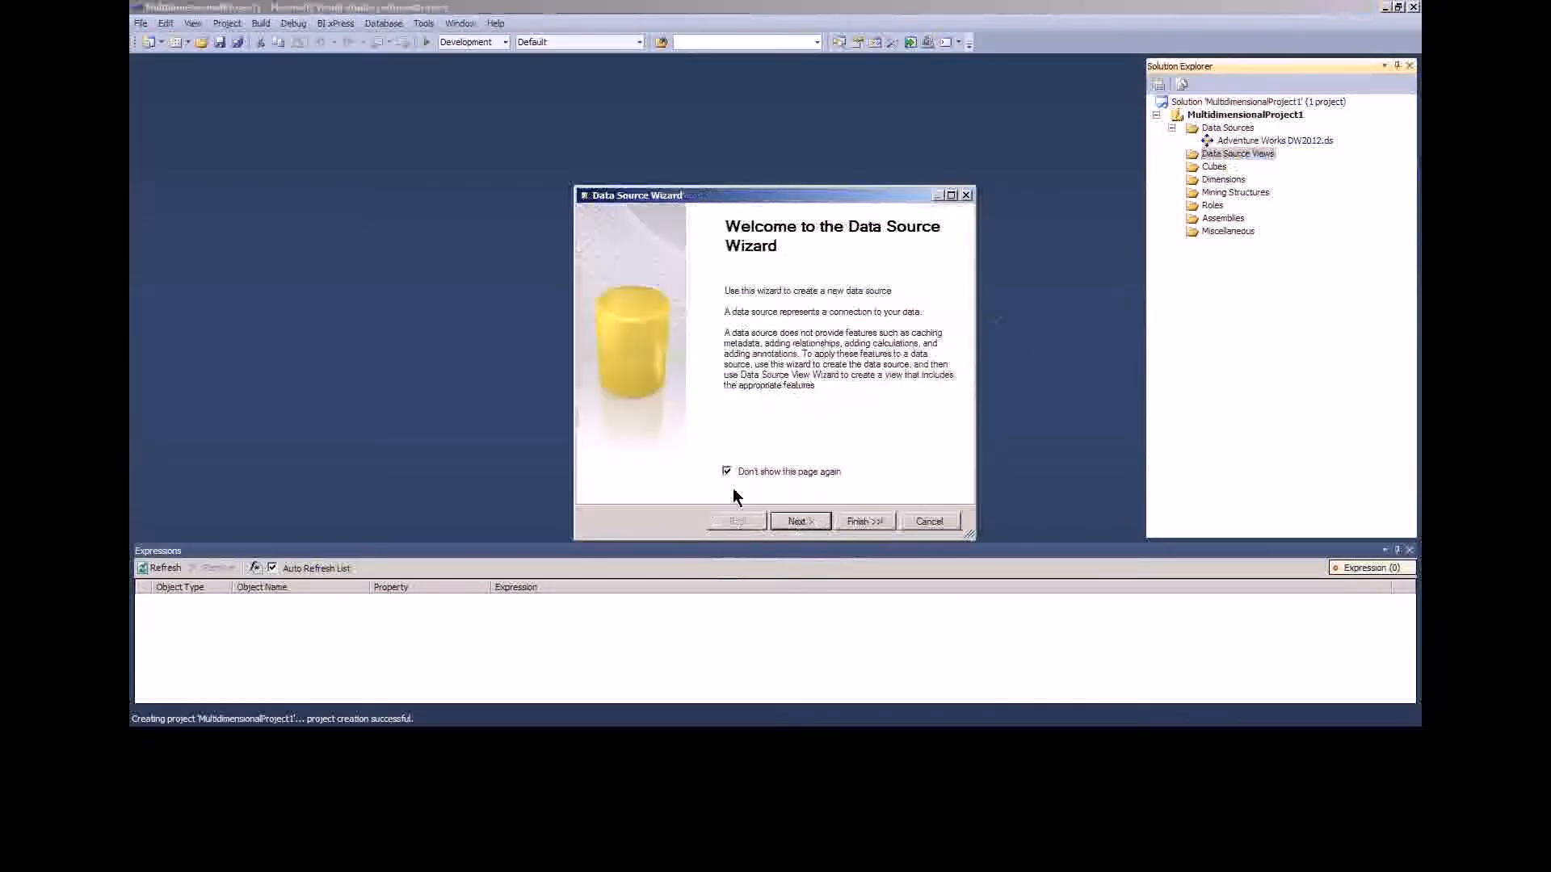
pyautogui.click(805, 521)
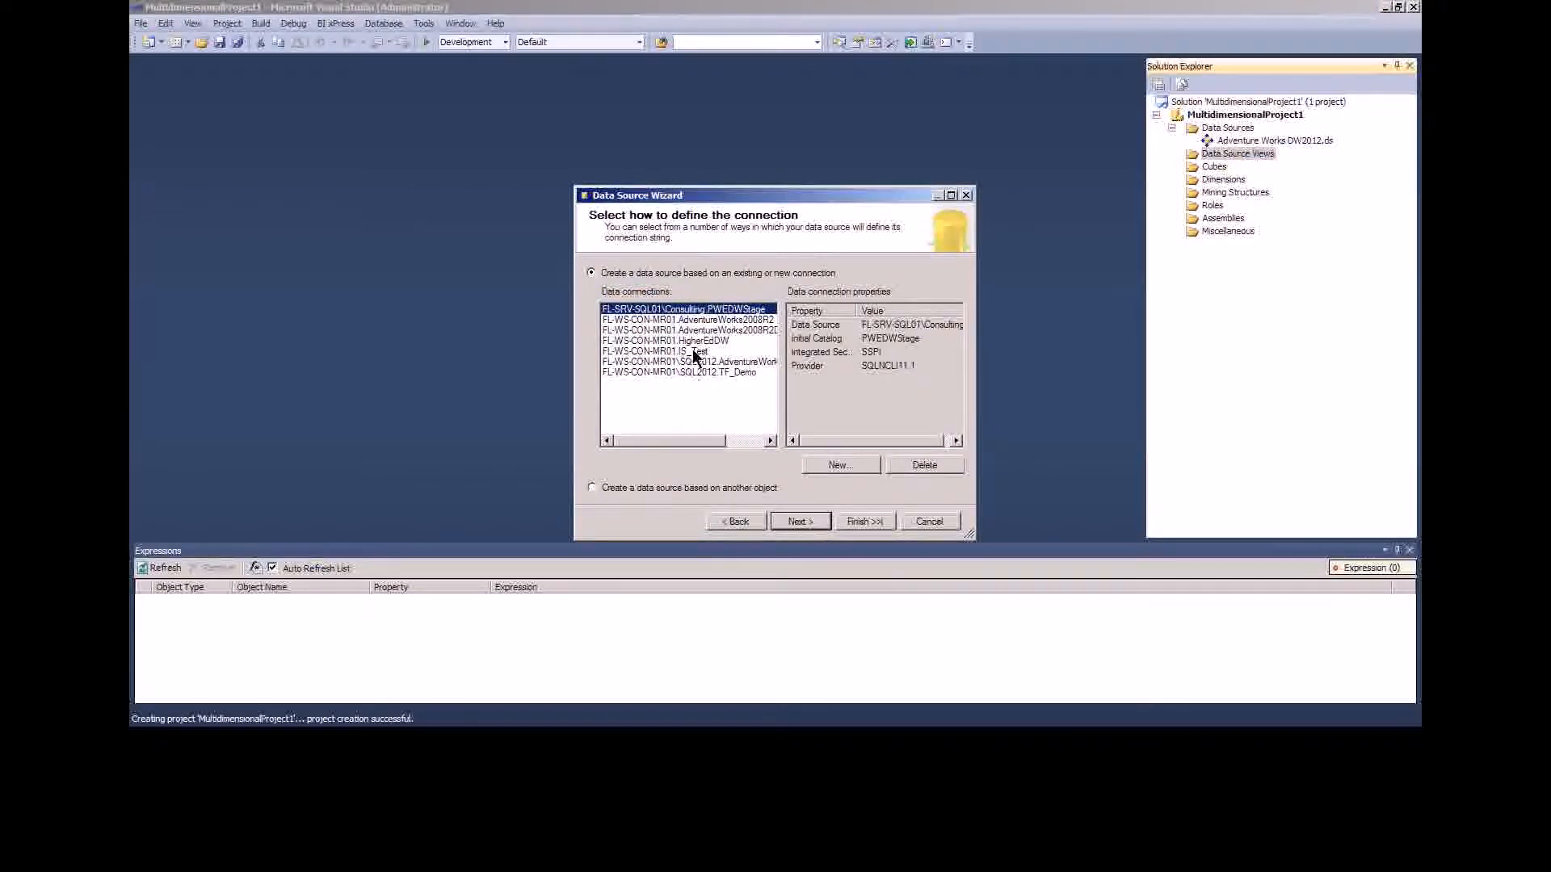
pyautogui.click(845, 466)
pyautogui.click(840, 465)
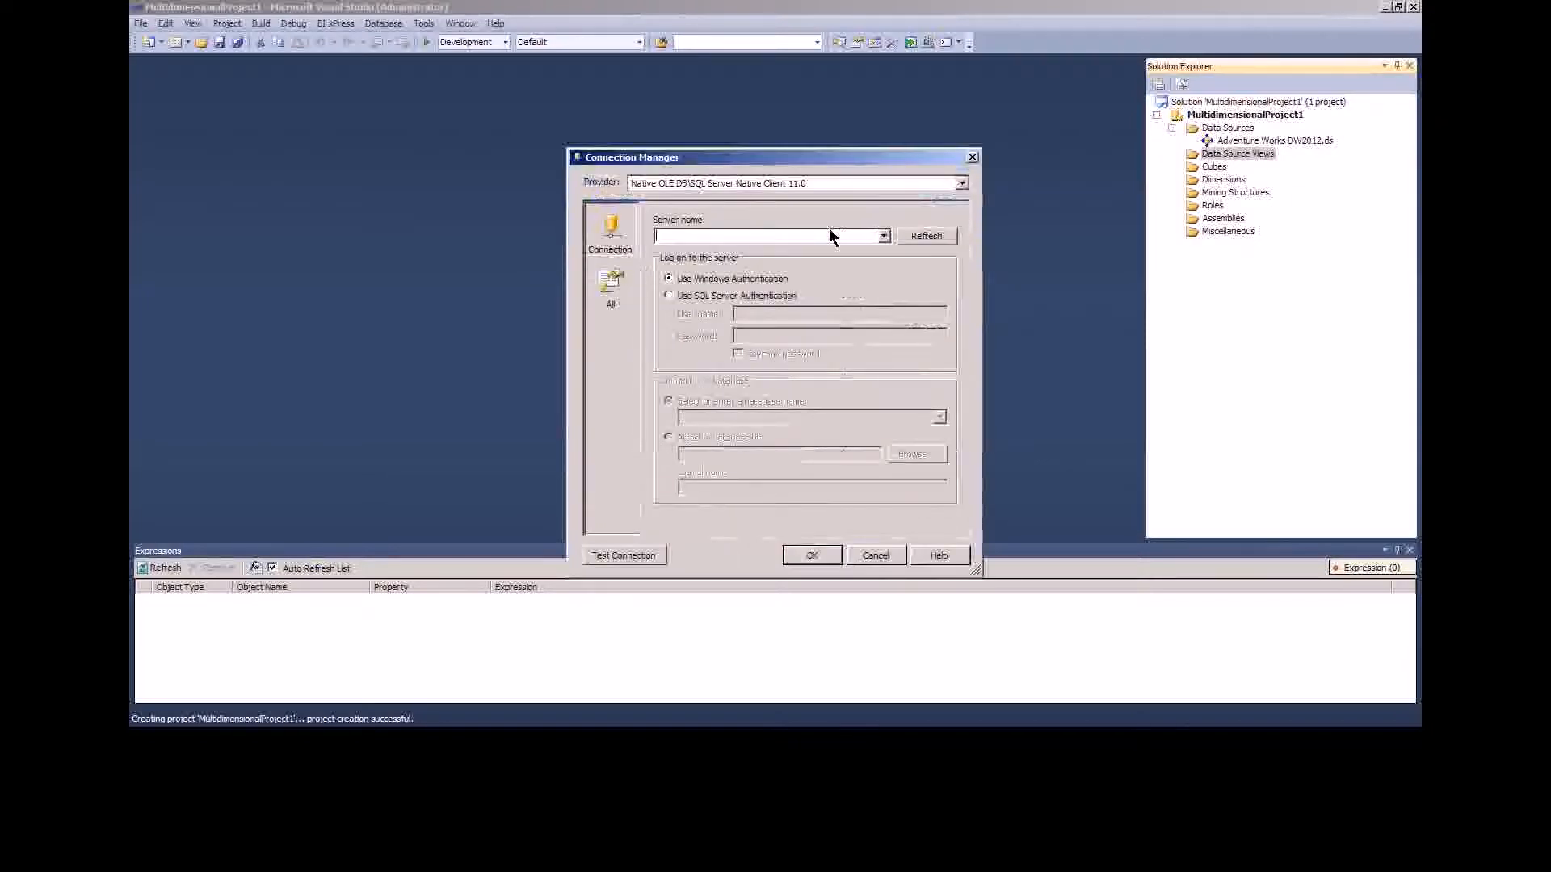
pyautogui.click(874, 554)
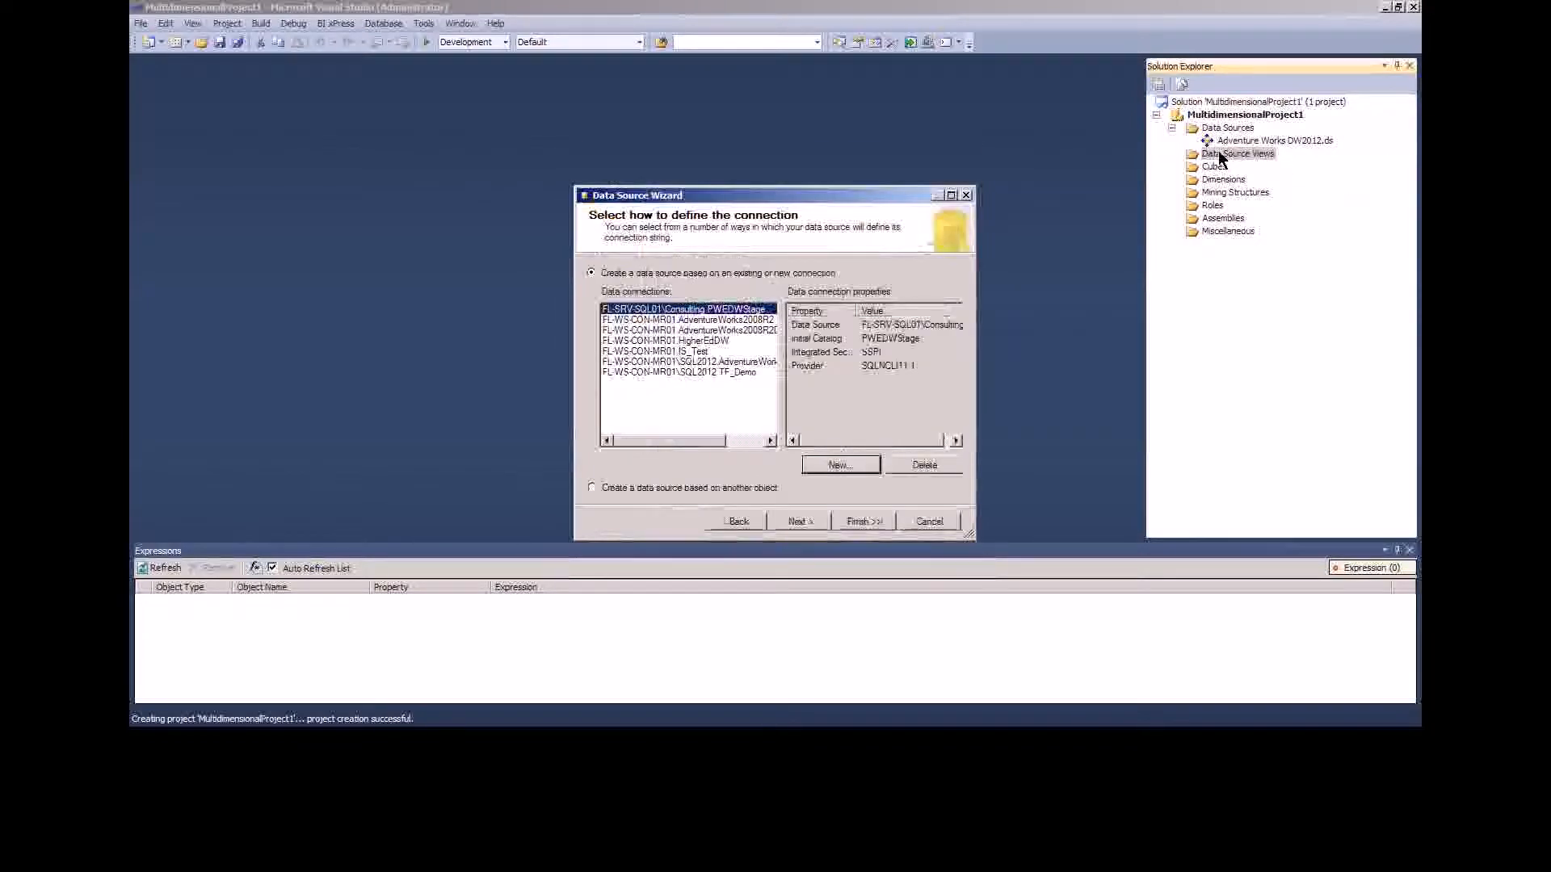
pyautogui.click(928, 519)
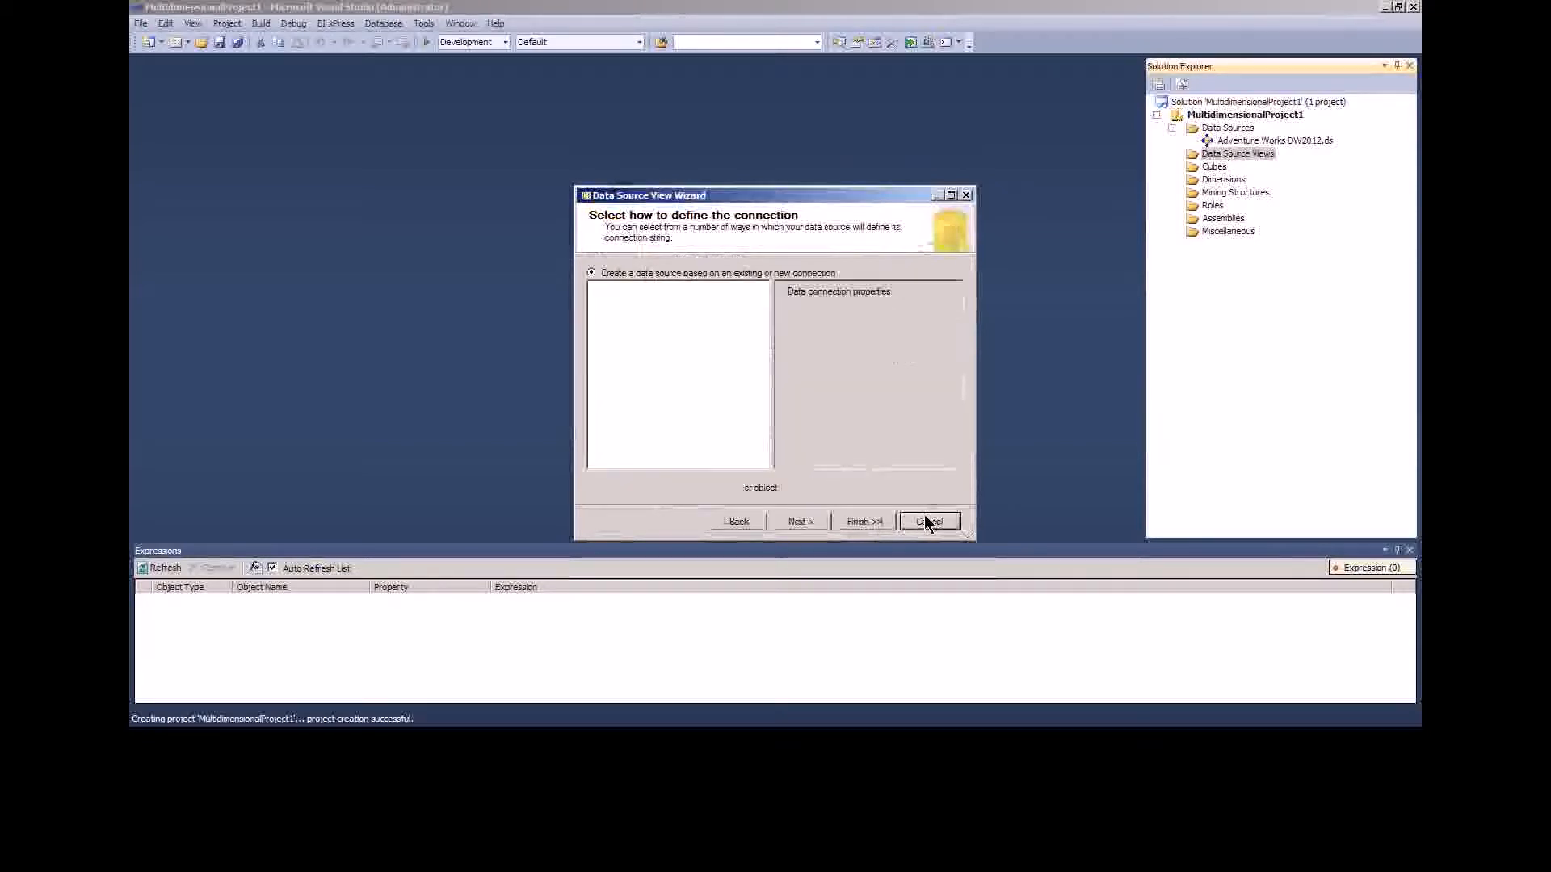
pyautogui.rightClick(1233, 153)
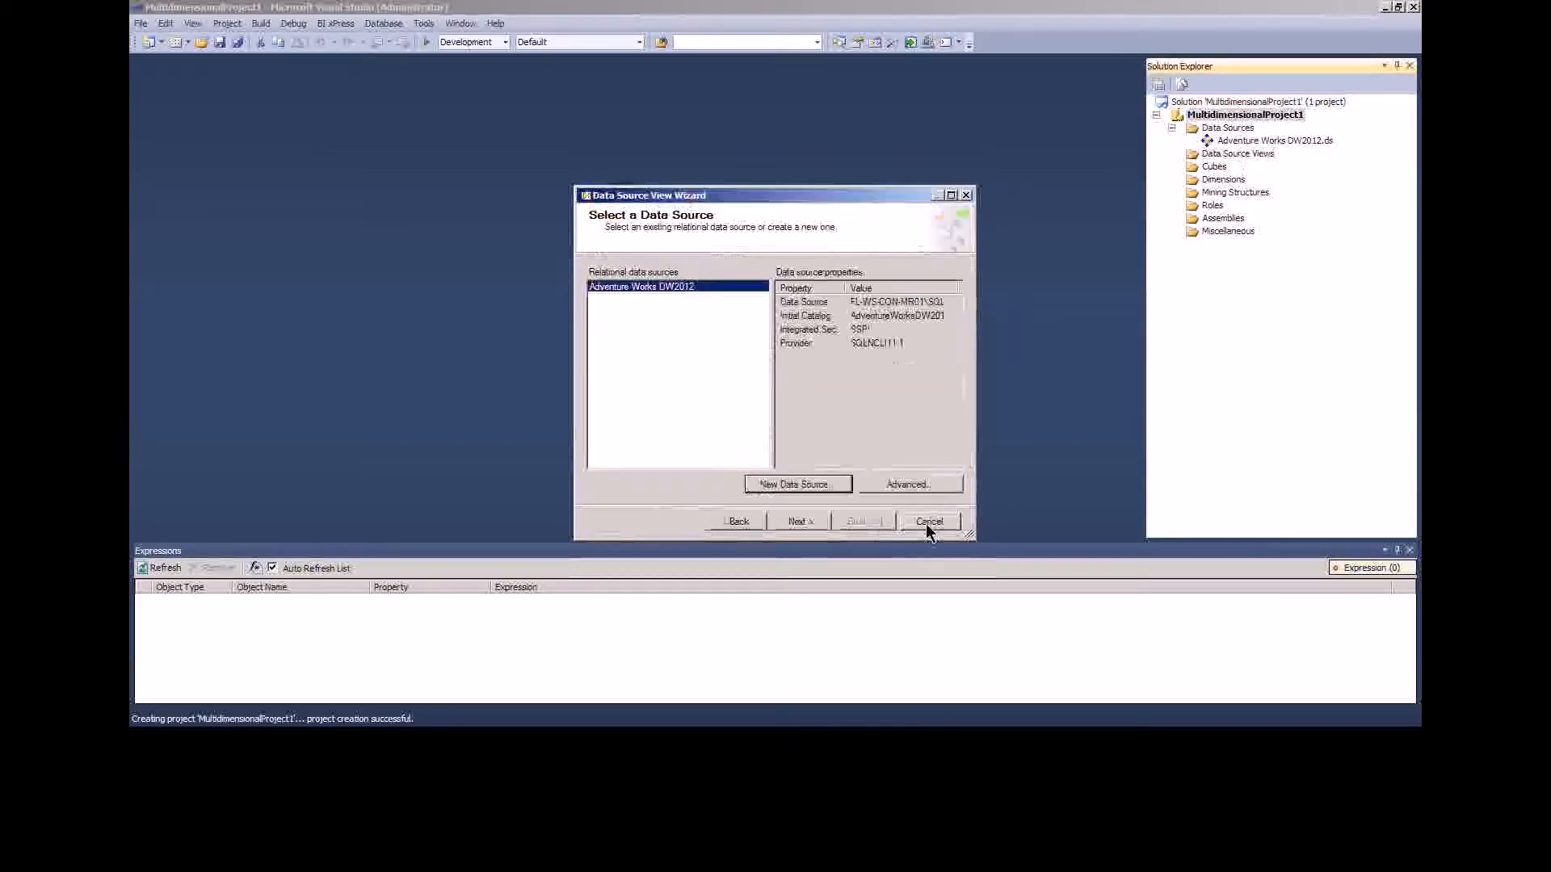
pyautogui.click(924, 525)
# - Start a new data source view based on the Adventure Works DW2012 data source and enlarge the wizard at the table selection
pyautogui.rightClick(1225, 153)
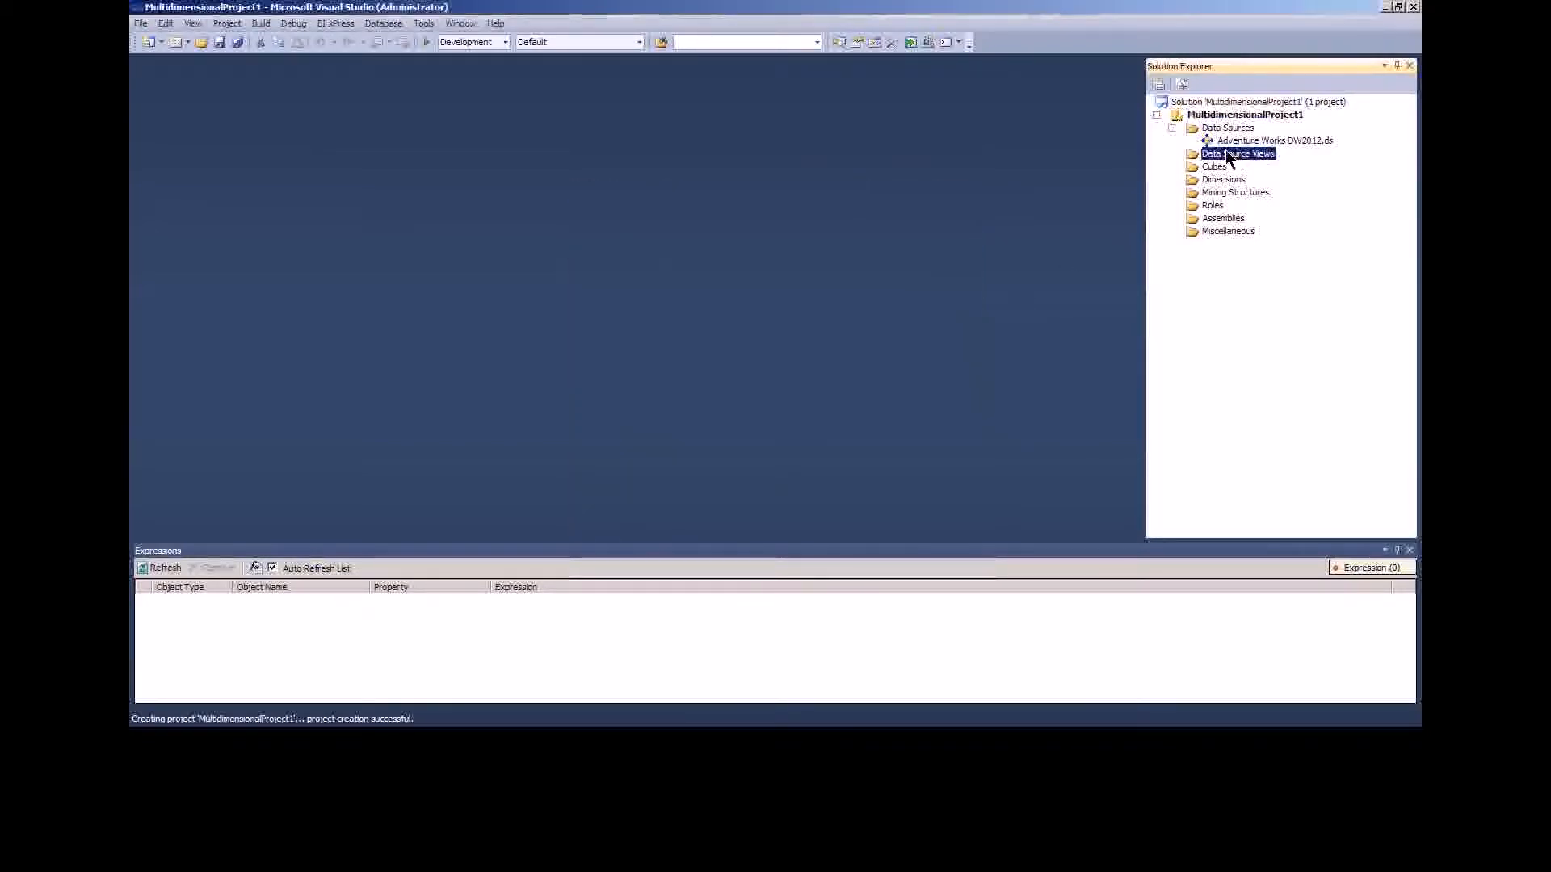
pyautogui.click(1067, 161)
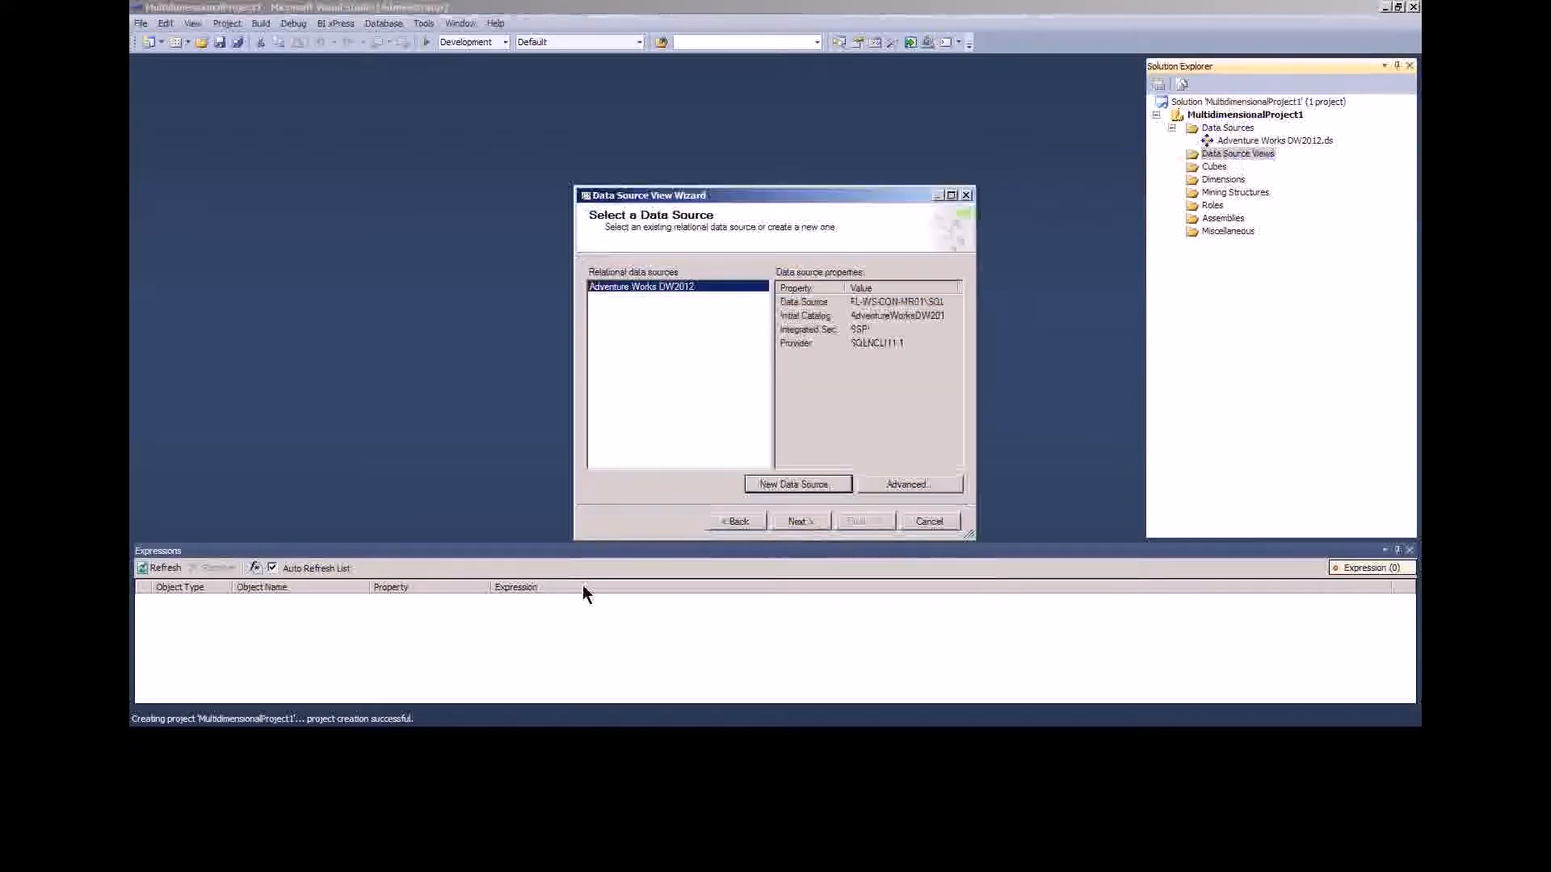
pyautogui.click(798, 521)
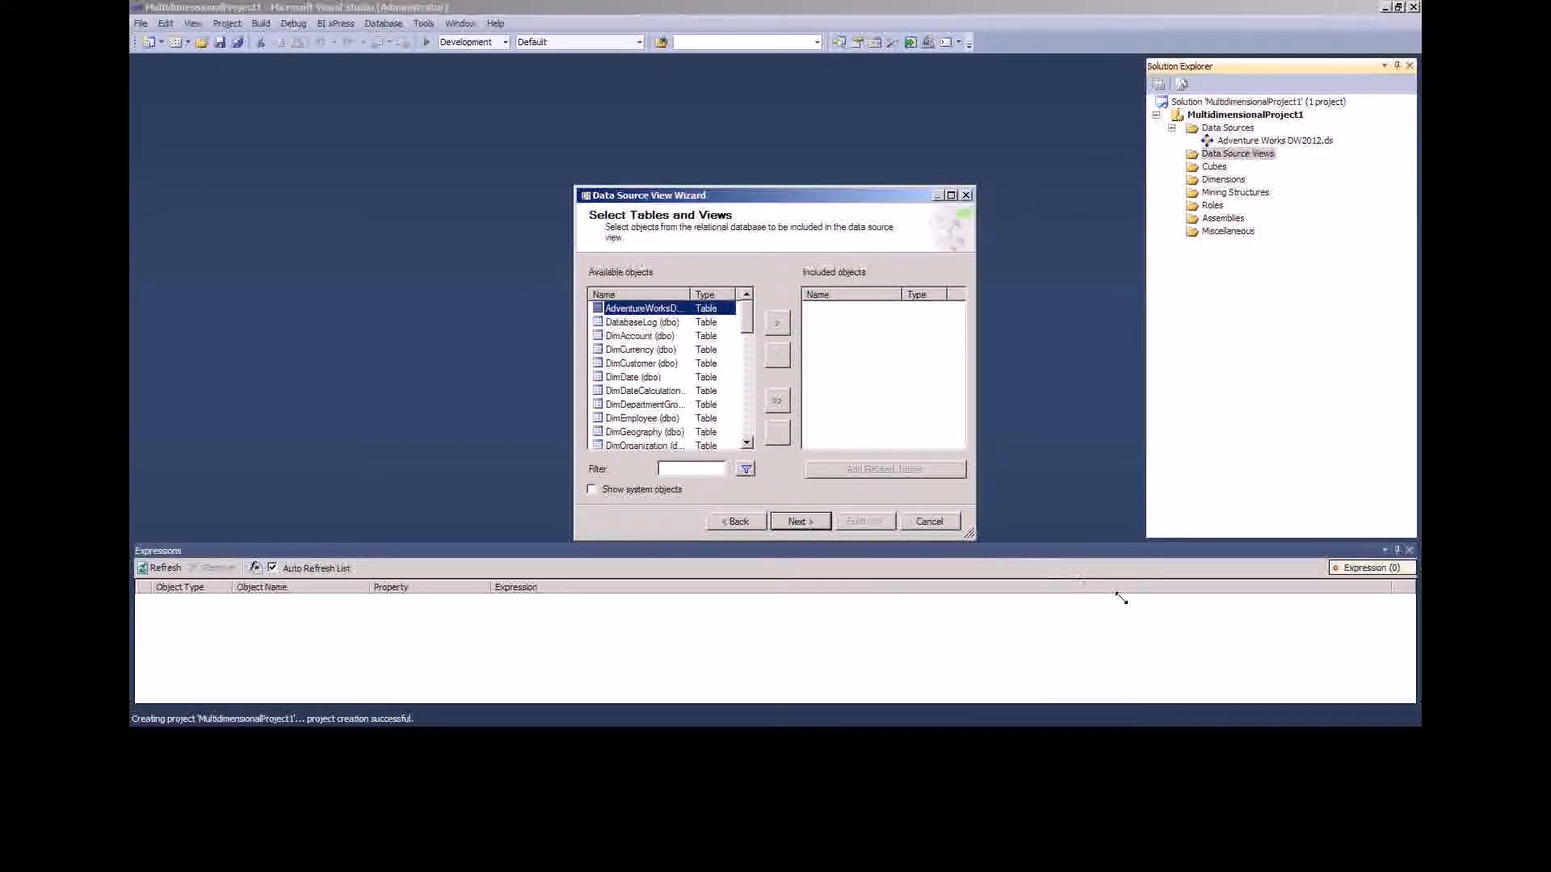
pyautogui.moveTo(1121, 597); pyautogui.dragTo(1120, 601)
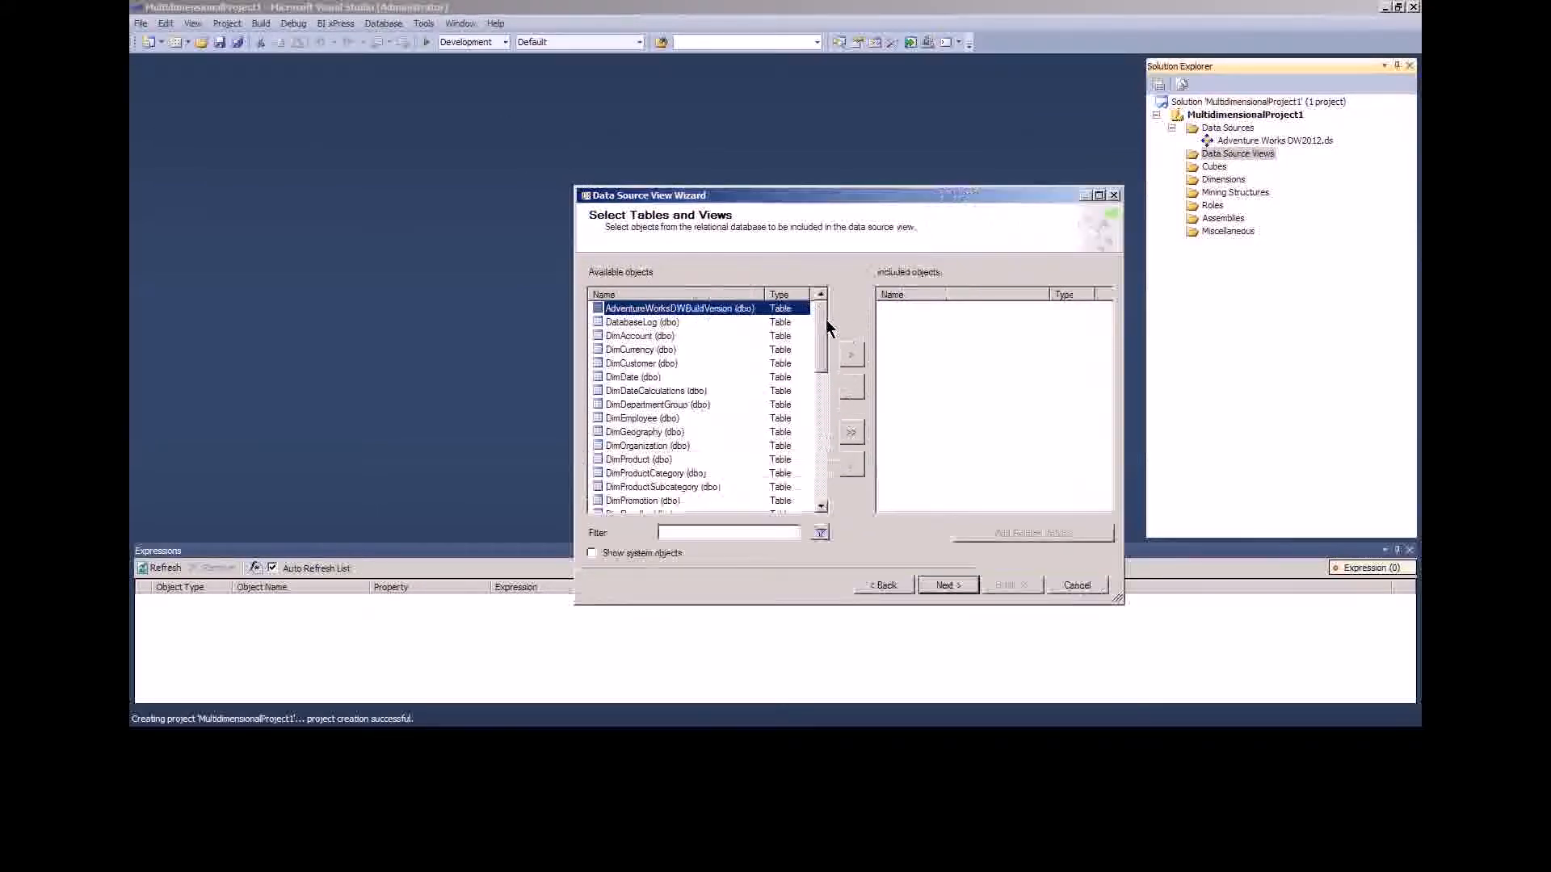
pyautogui.moveTo(825, 325); pyautogui.dragTo(823, 280)
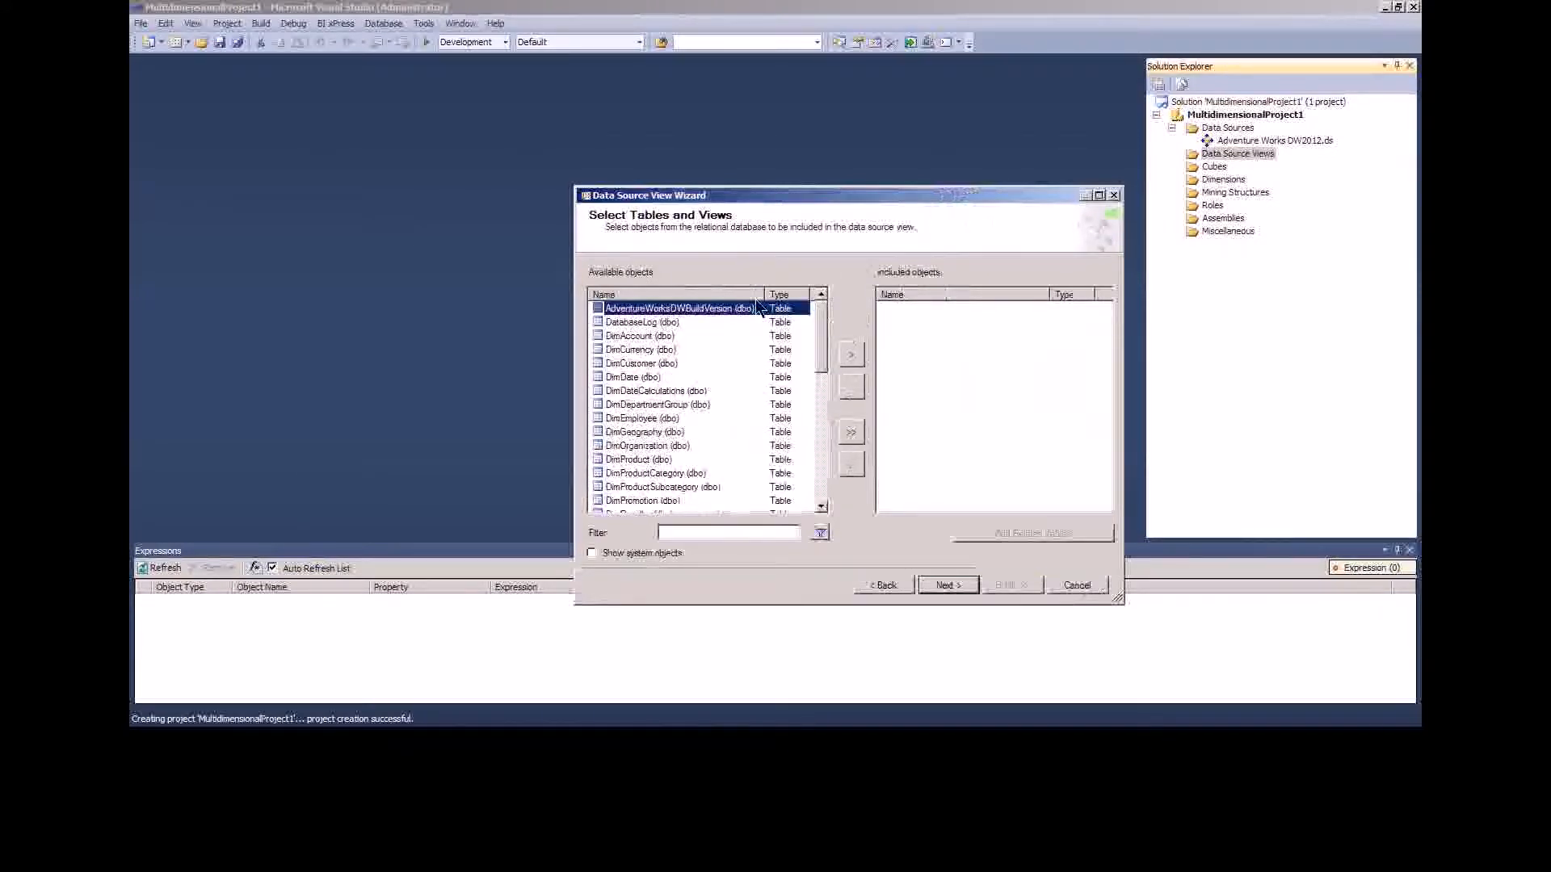
# - Include the DimCustomer, DimDate and DimProduct tables in the data source view
pyautogui.click(625, 362)
pyautogui.click(851, 355)
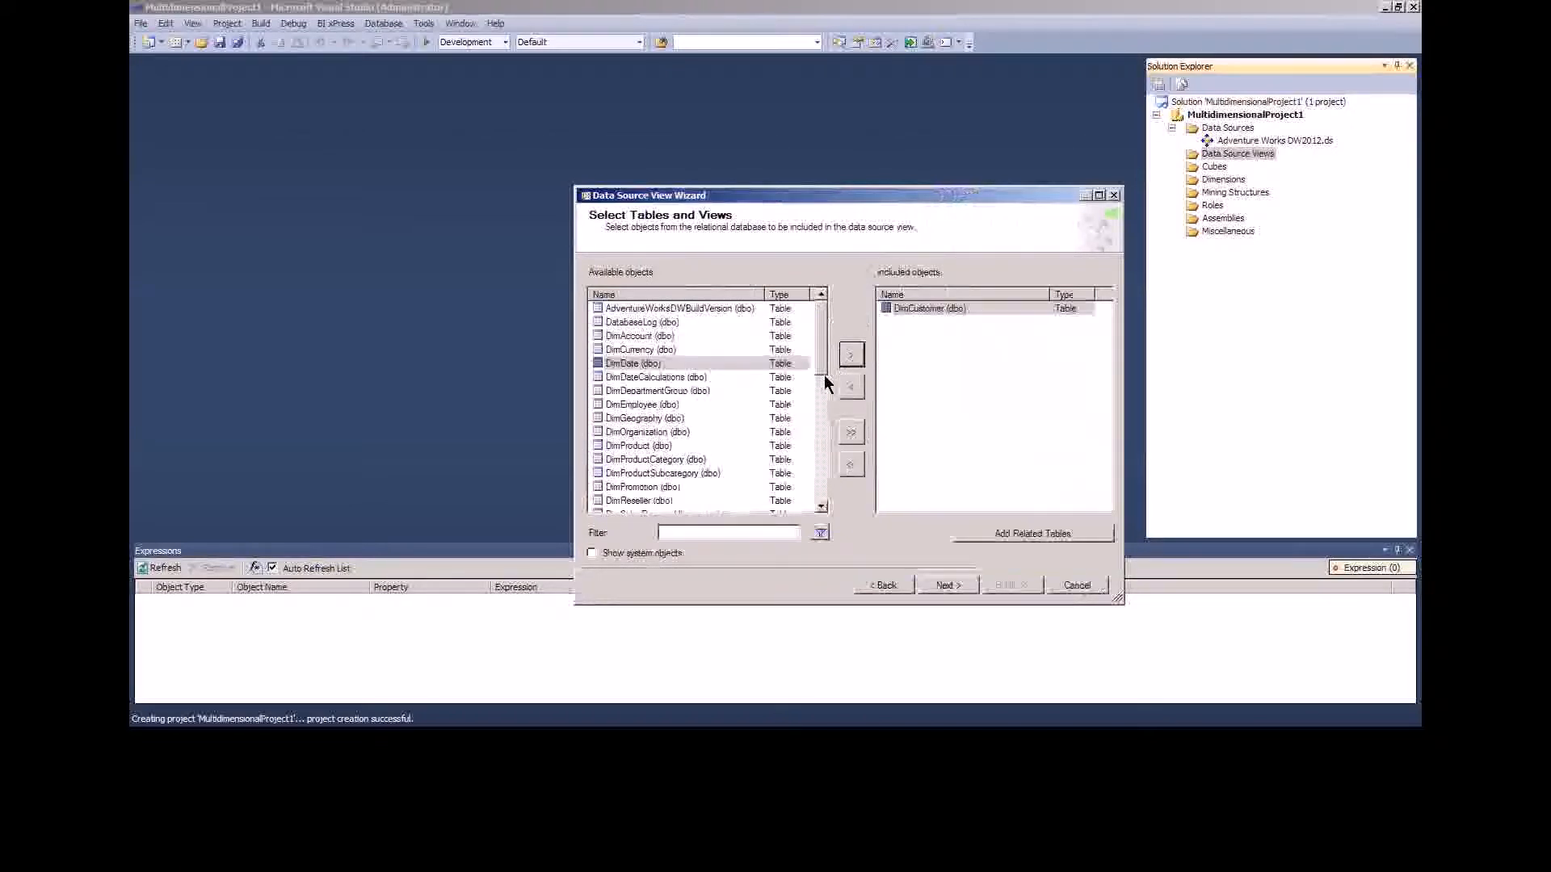
pyautogui.click(646, 365)
pyautogui.click(851, 355)
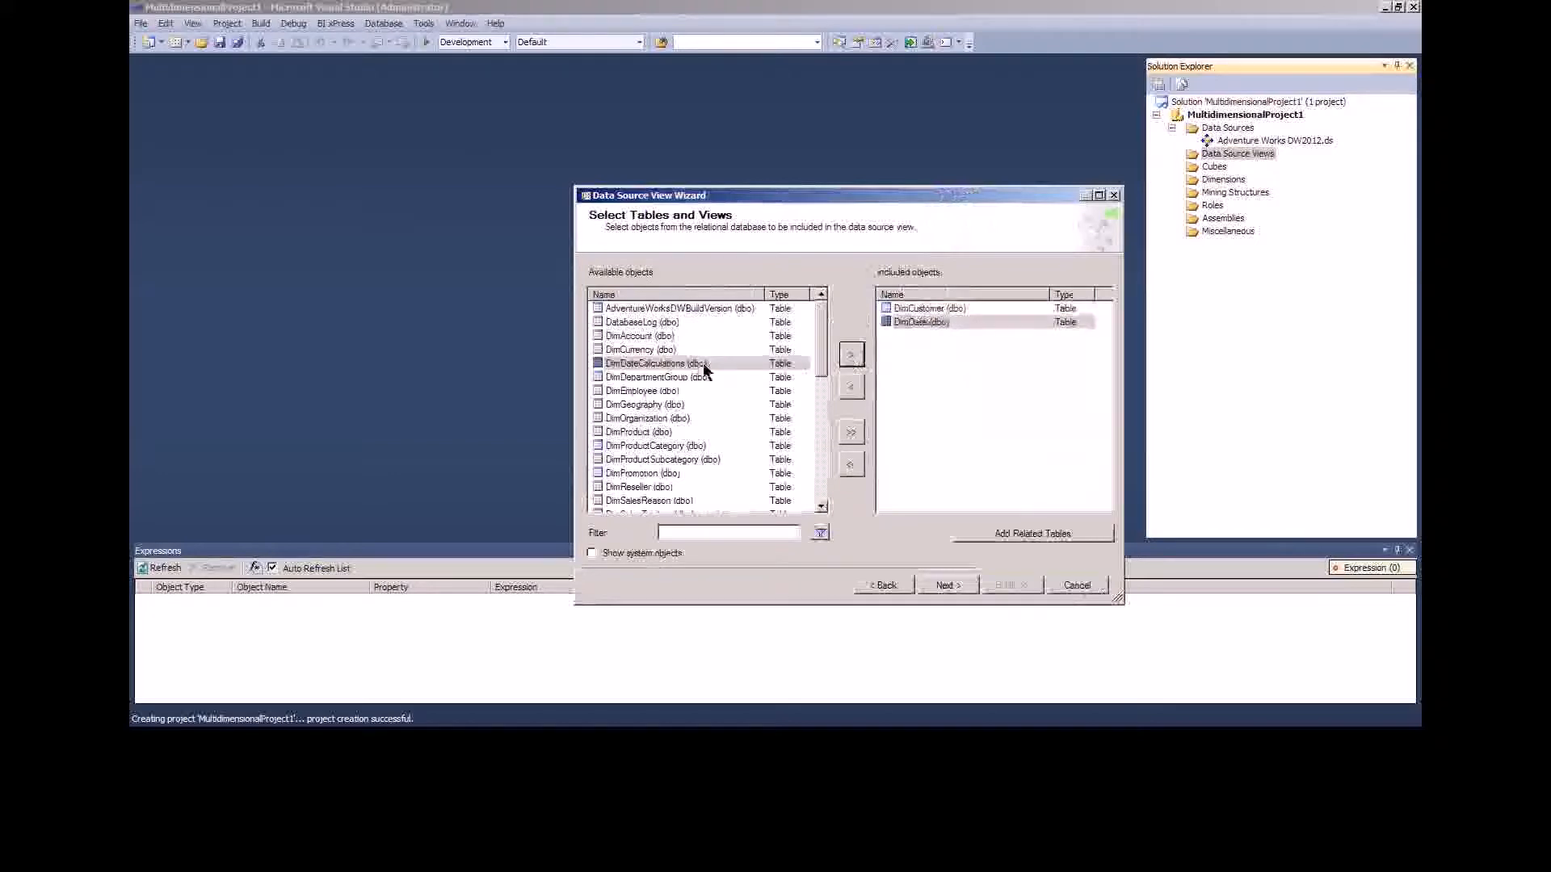
pyautogui.click(636, 431)
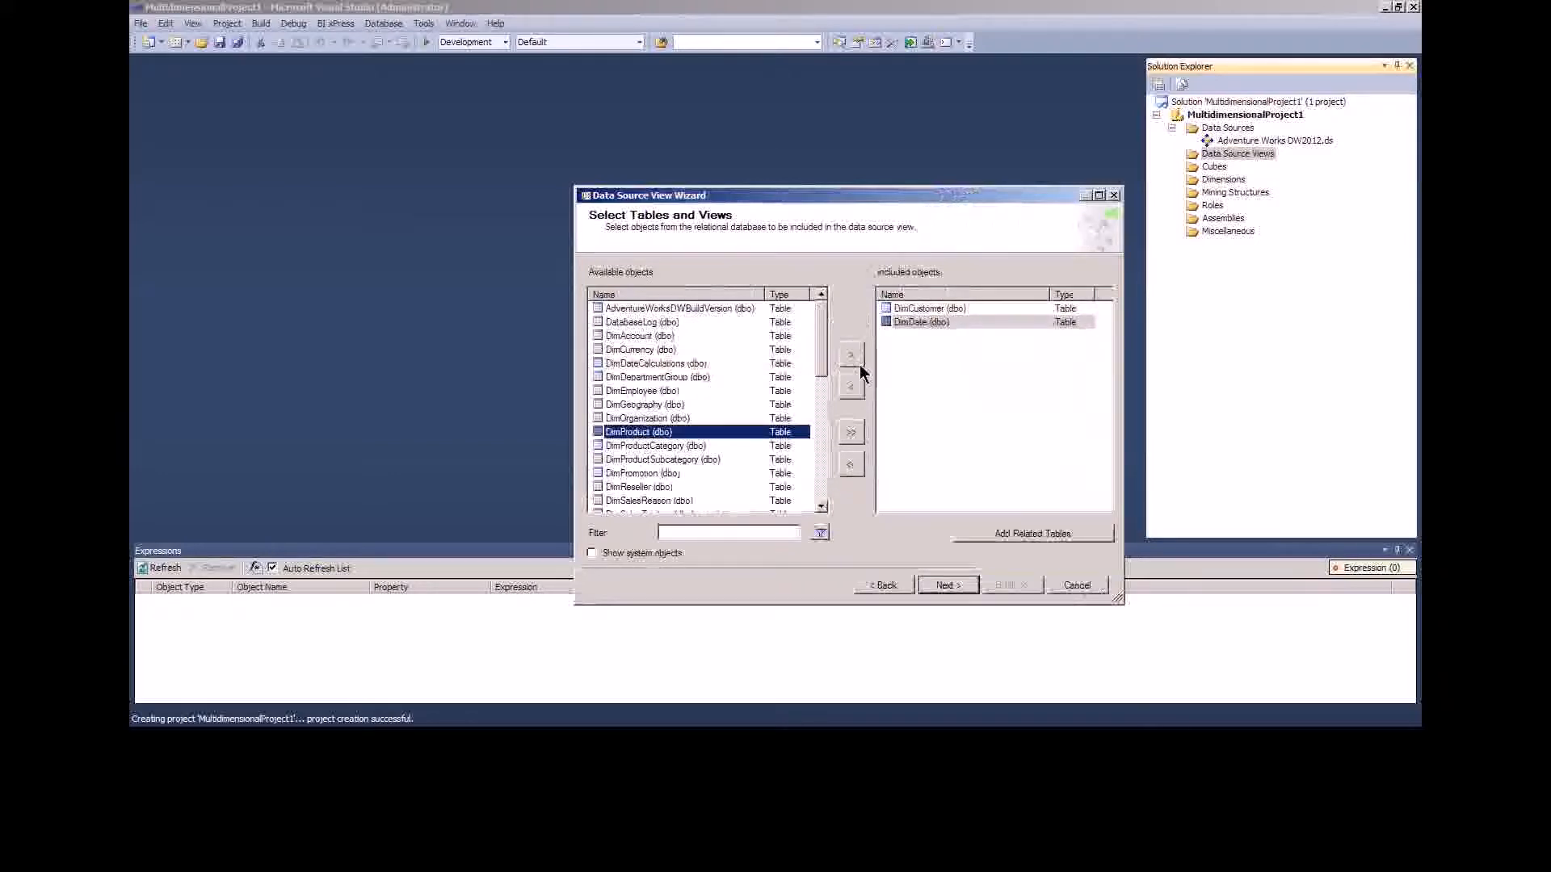
pyautogui.click(854, 362)
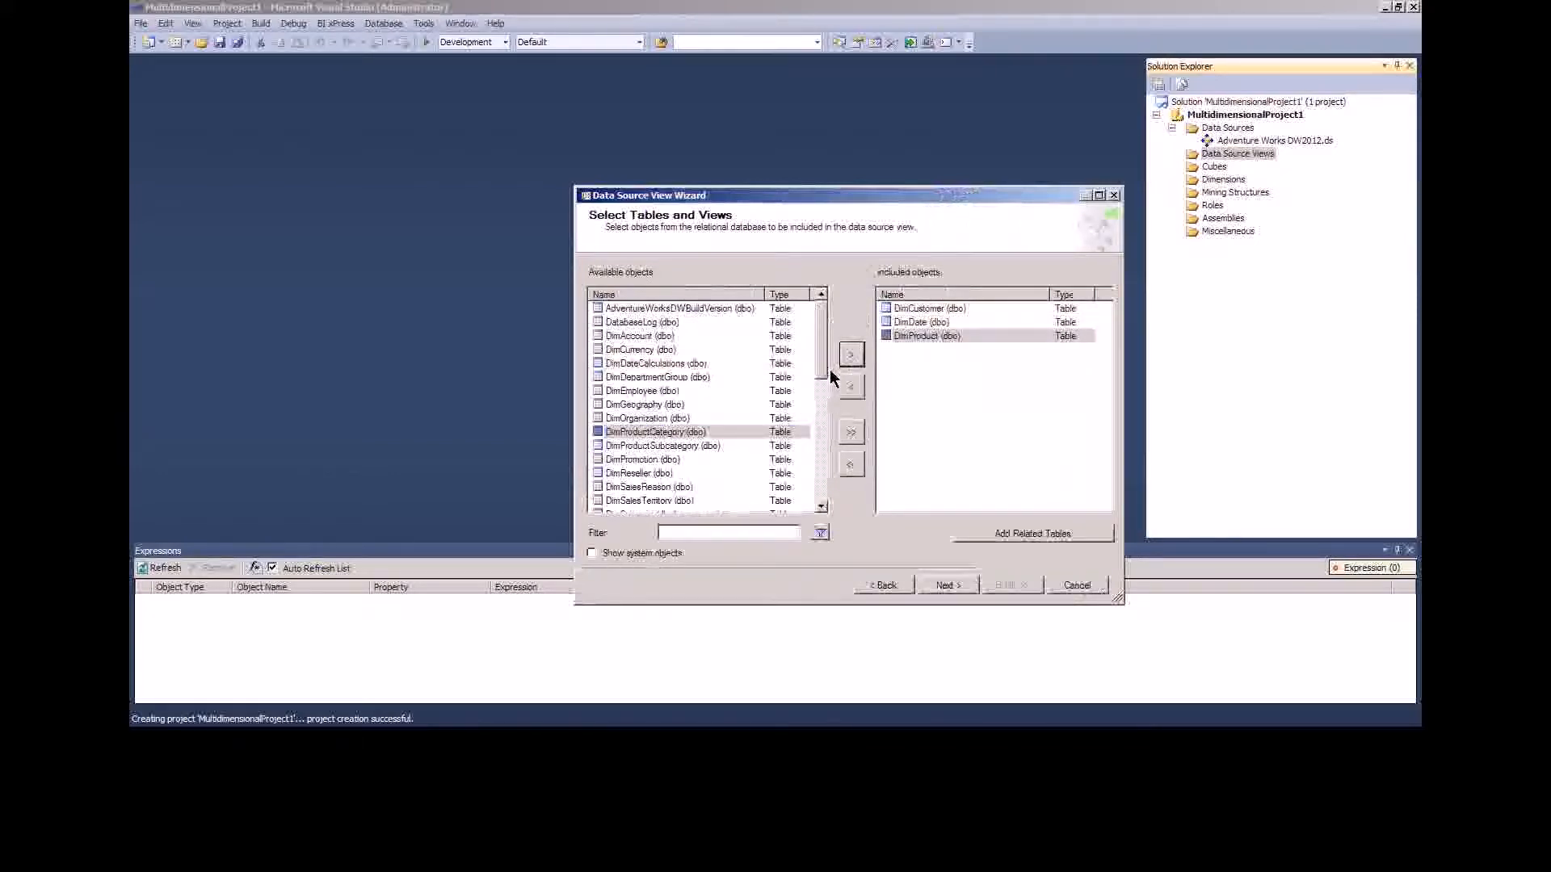
# - Include the FactInternetSales table in the data source view, and add all its related tables
pyautogui.moveTo(824, 365); pyautogui.dragTo(821, 437)
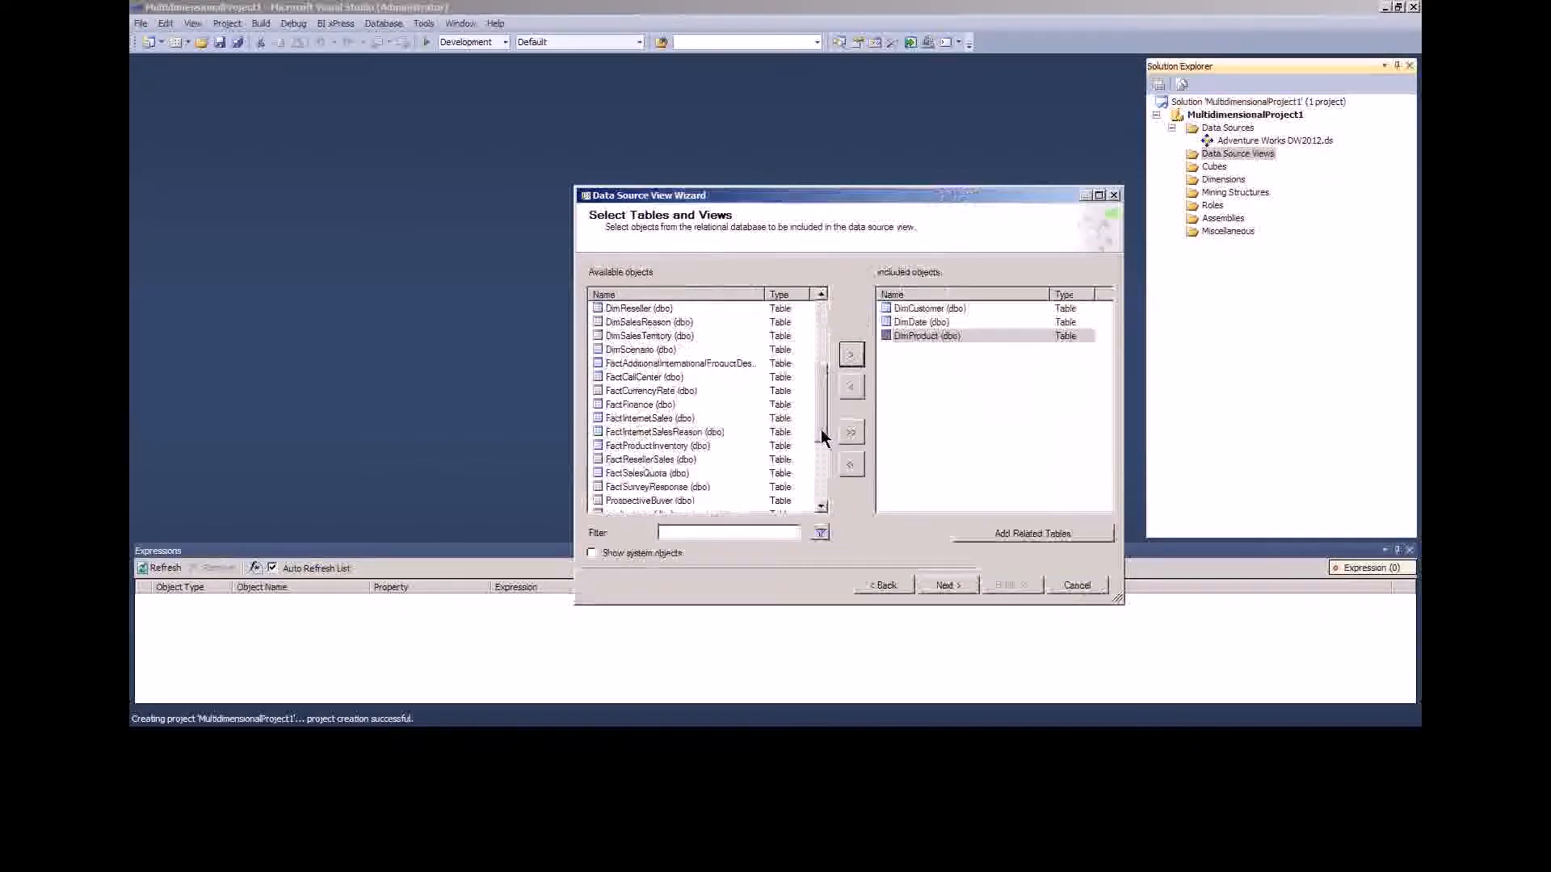
pyautogui.click(605, 419)
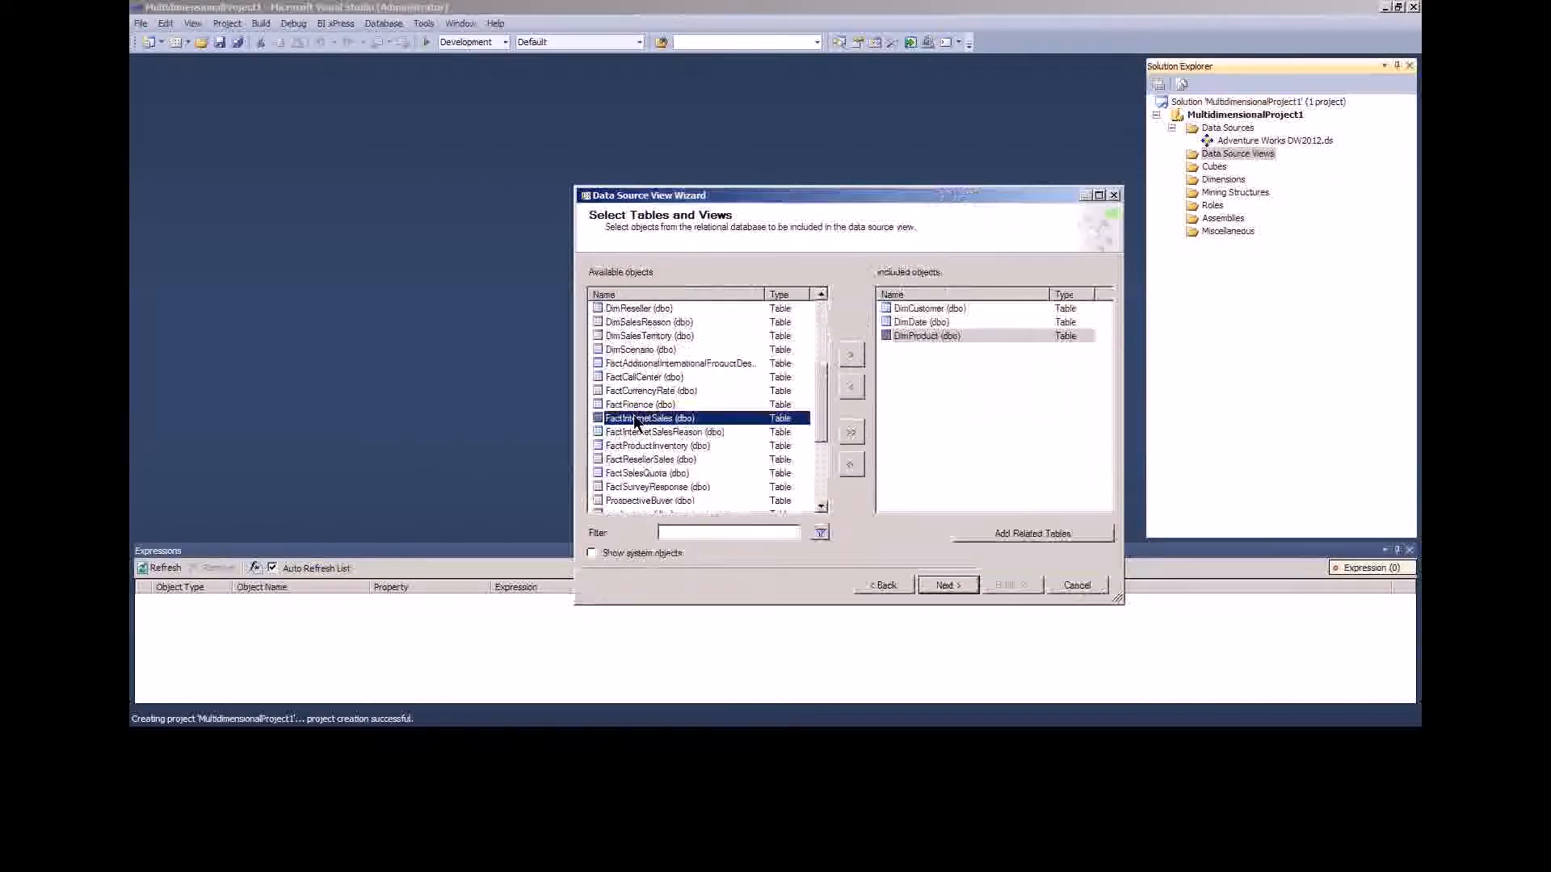
pyautogui.click(852, 360)
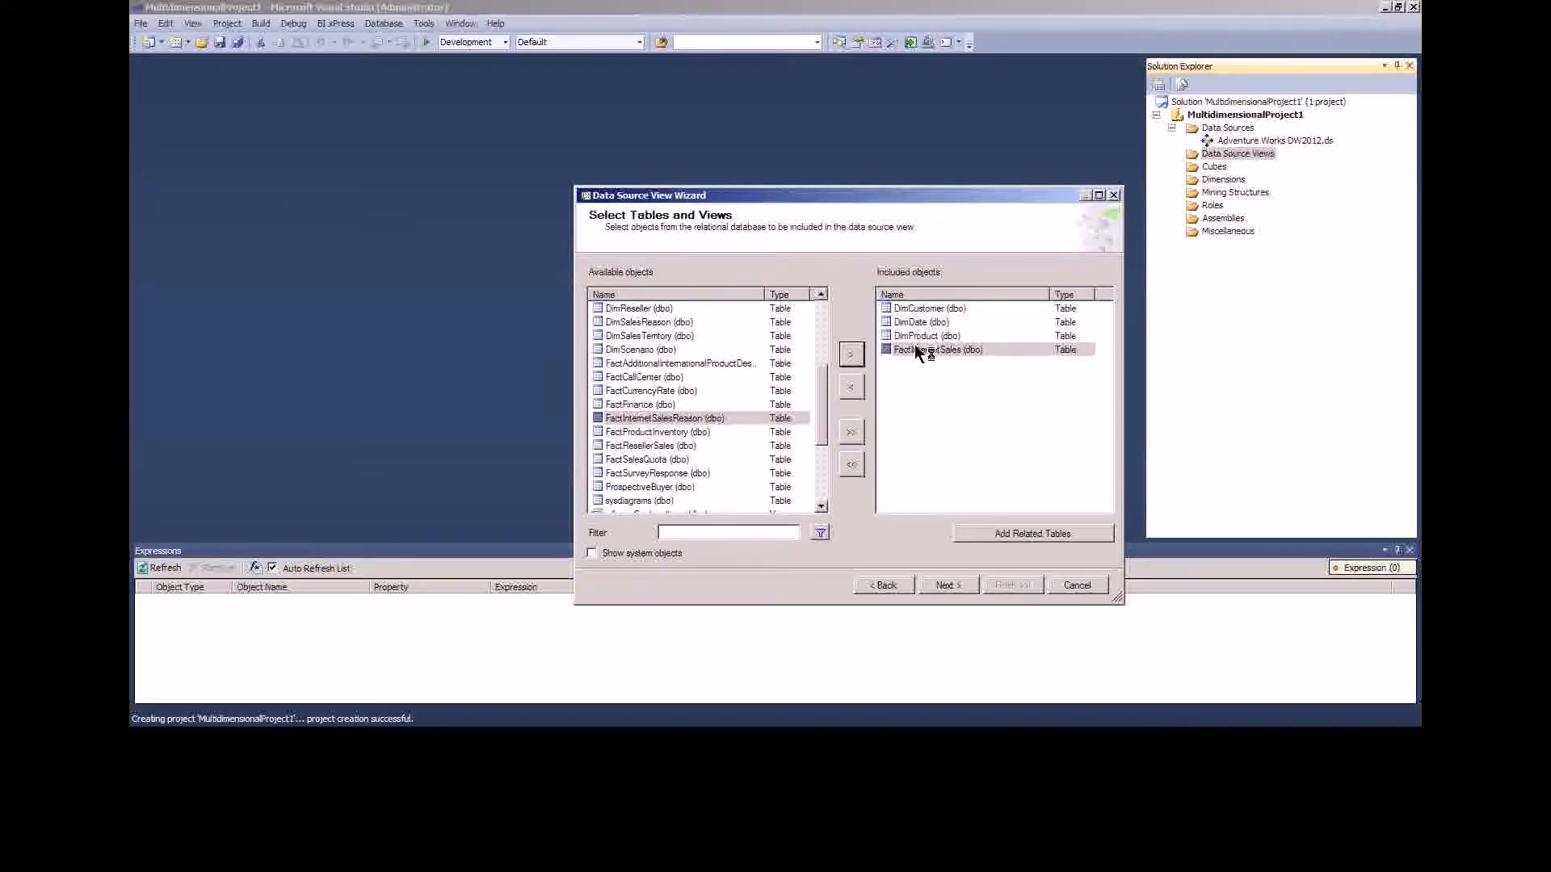
pyautogui.click(1015, 535)
pyautogui.click(995, 453)
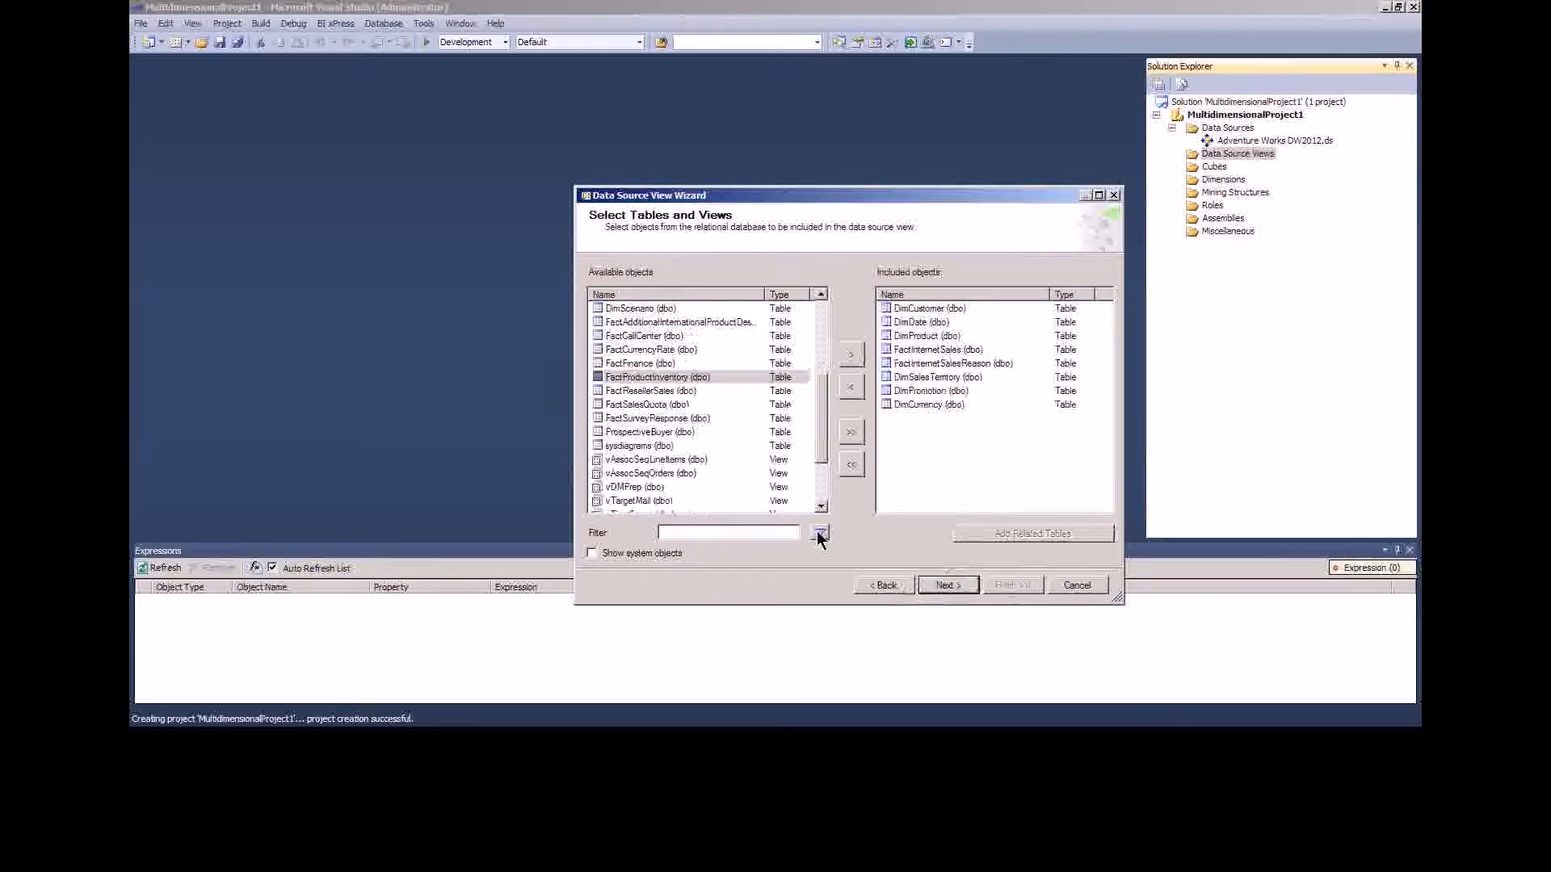
# - Filter the available objects by "vw" to look over the matching database views
pyautogui.click(753, 529)
pyautogui.write('vw')
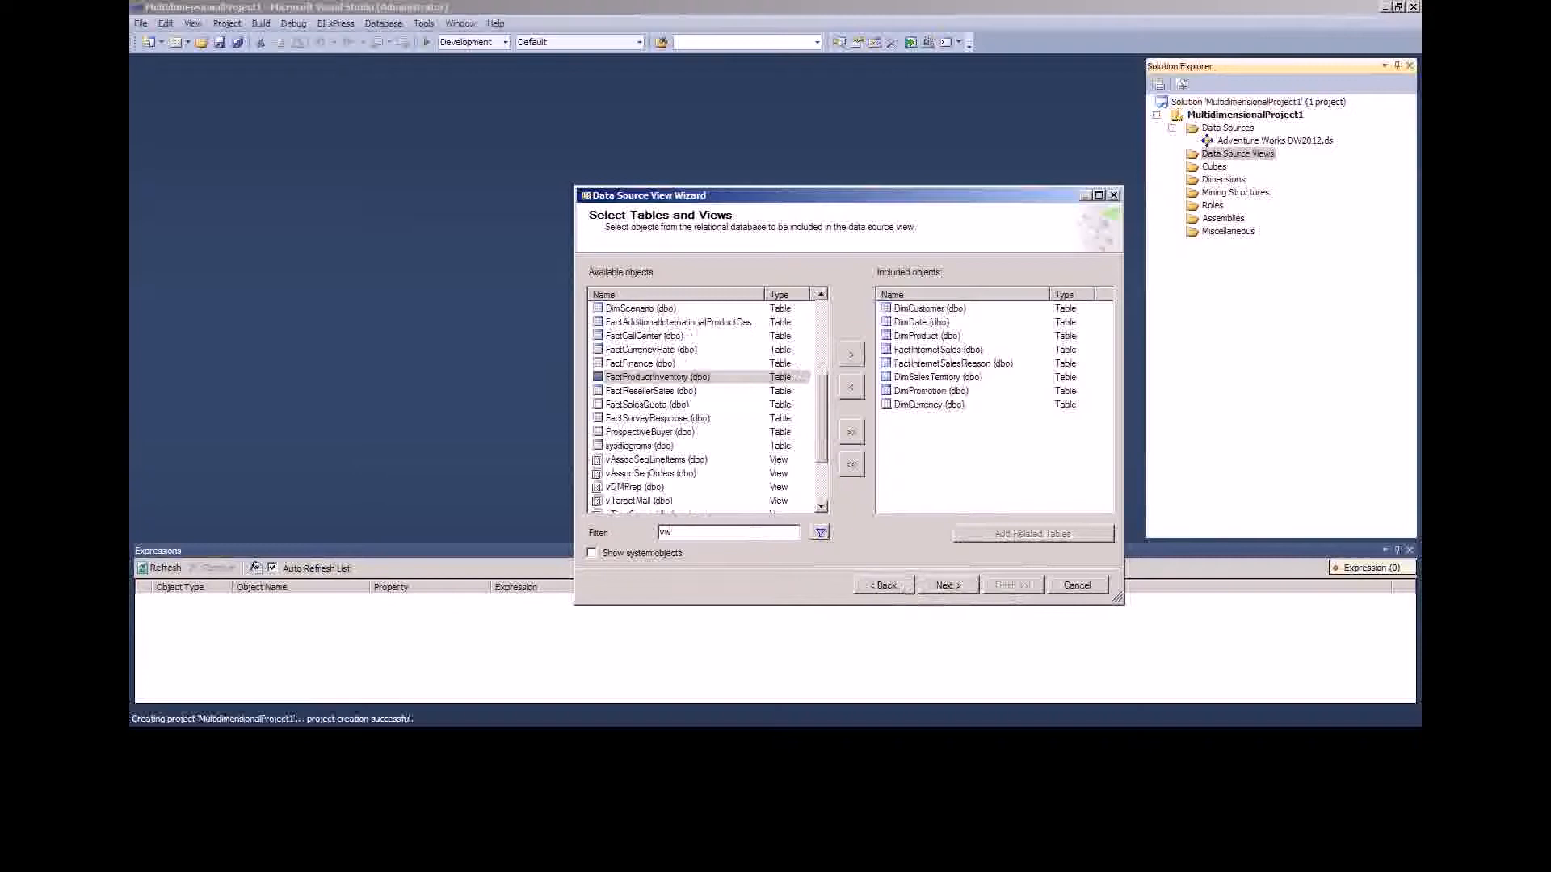
pyautogui.click(821, 533)
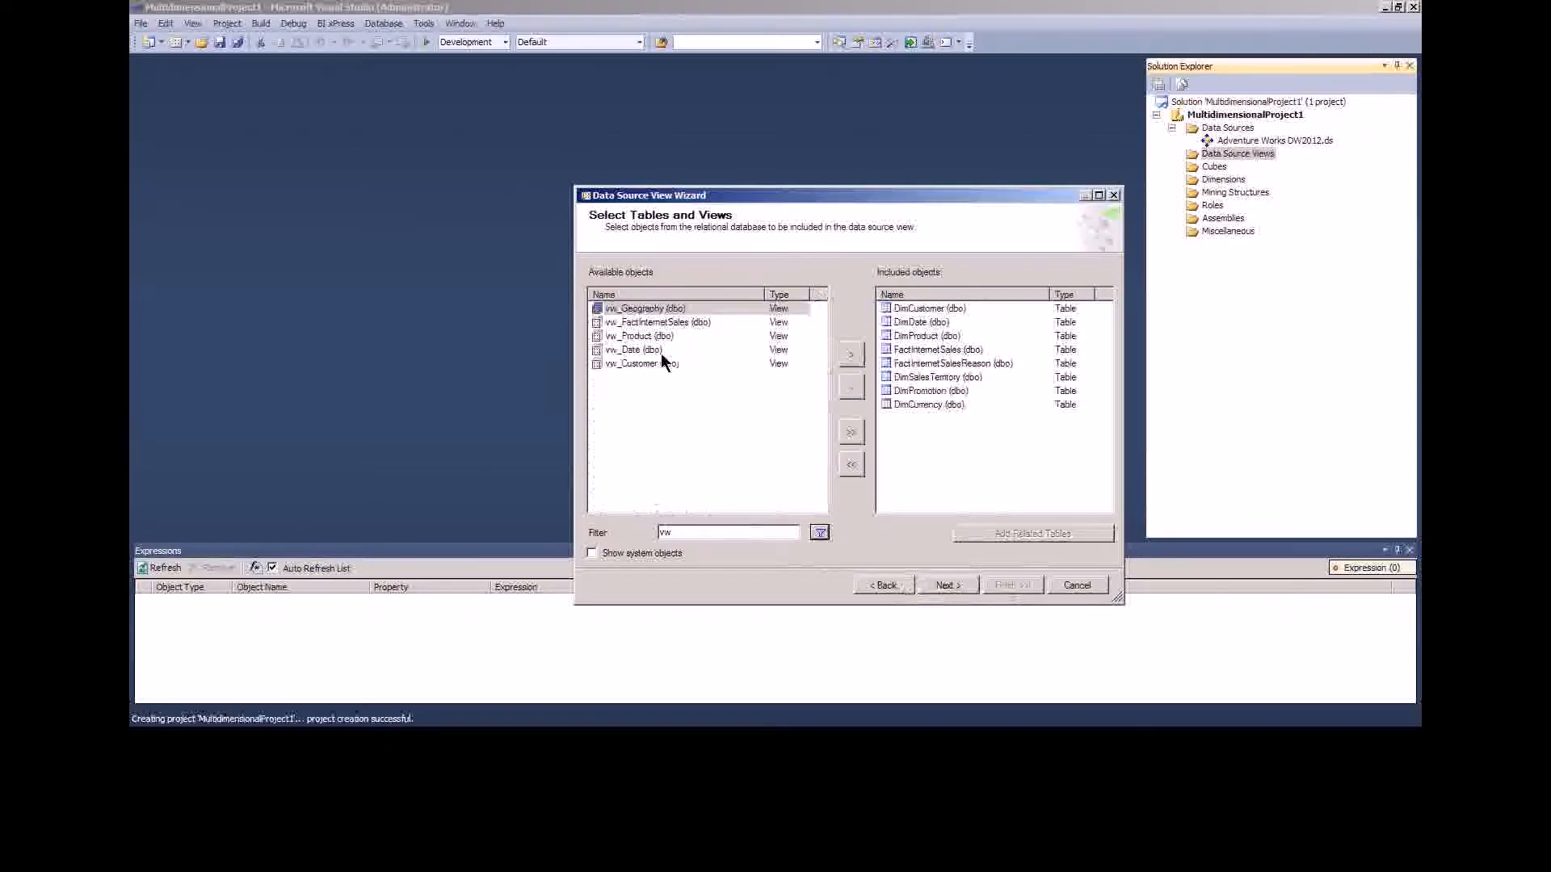
pyautogui.moveTo(689, 536); pyautogui.dragTo(638, 534)
# - Name the data source view Adventure Works DW2012 and create it
pyautogui.click(942, 585)
pyautogui.click(727, 290)
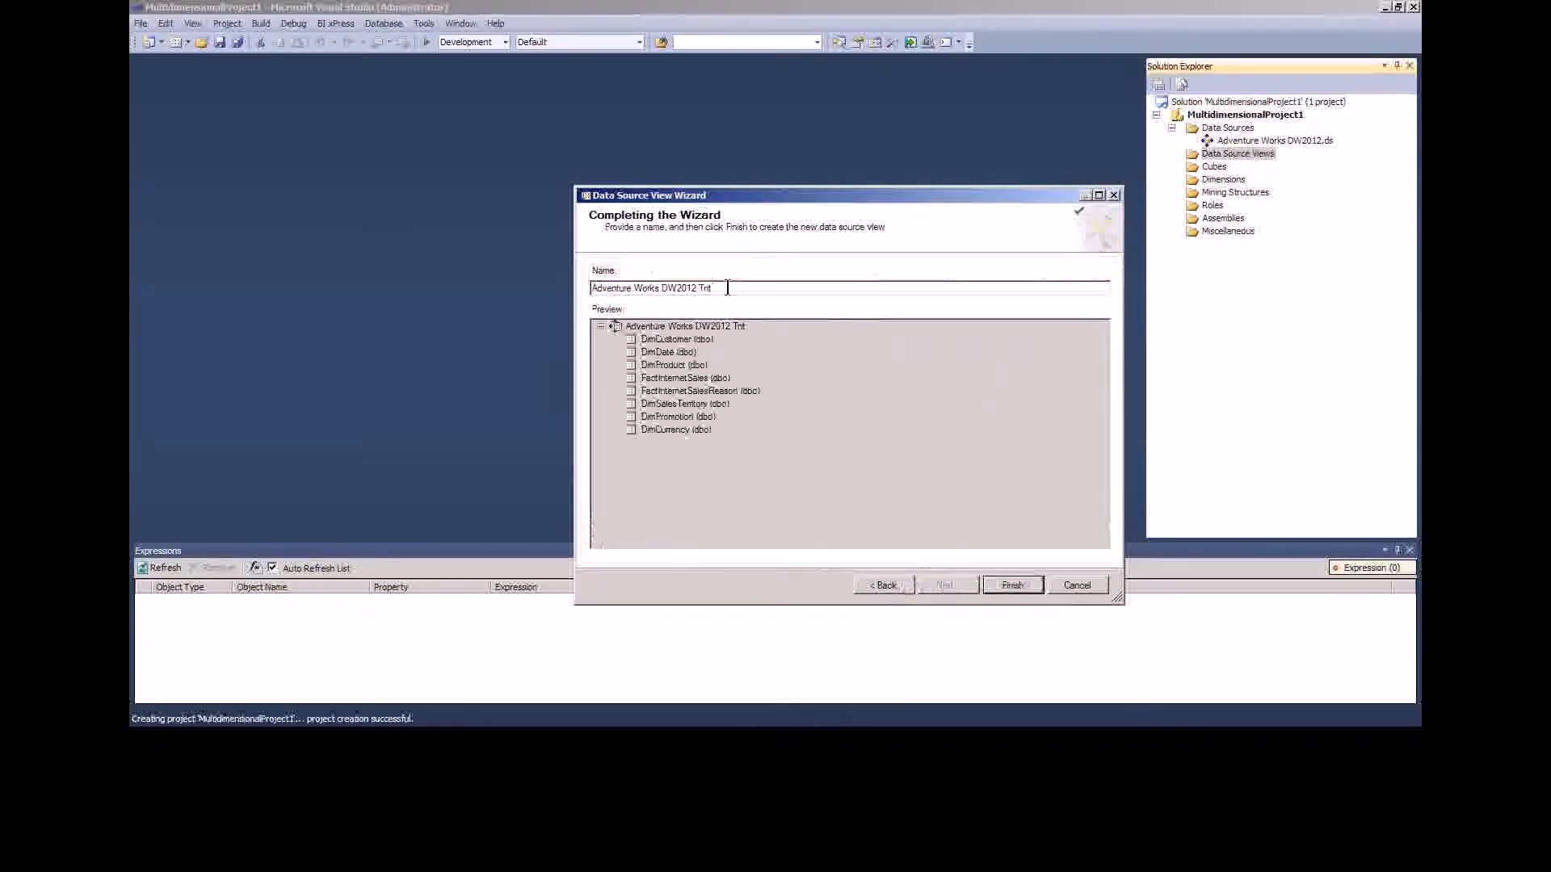
pyautogui.press('BackSpace')
pyautogui.press('BackSpace')
pyautogui.press('BackSpace')
pyautogui.press('BackSpace')
pyautogui.click(1012, 584)
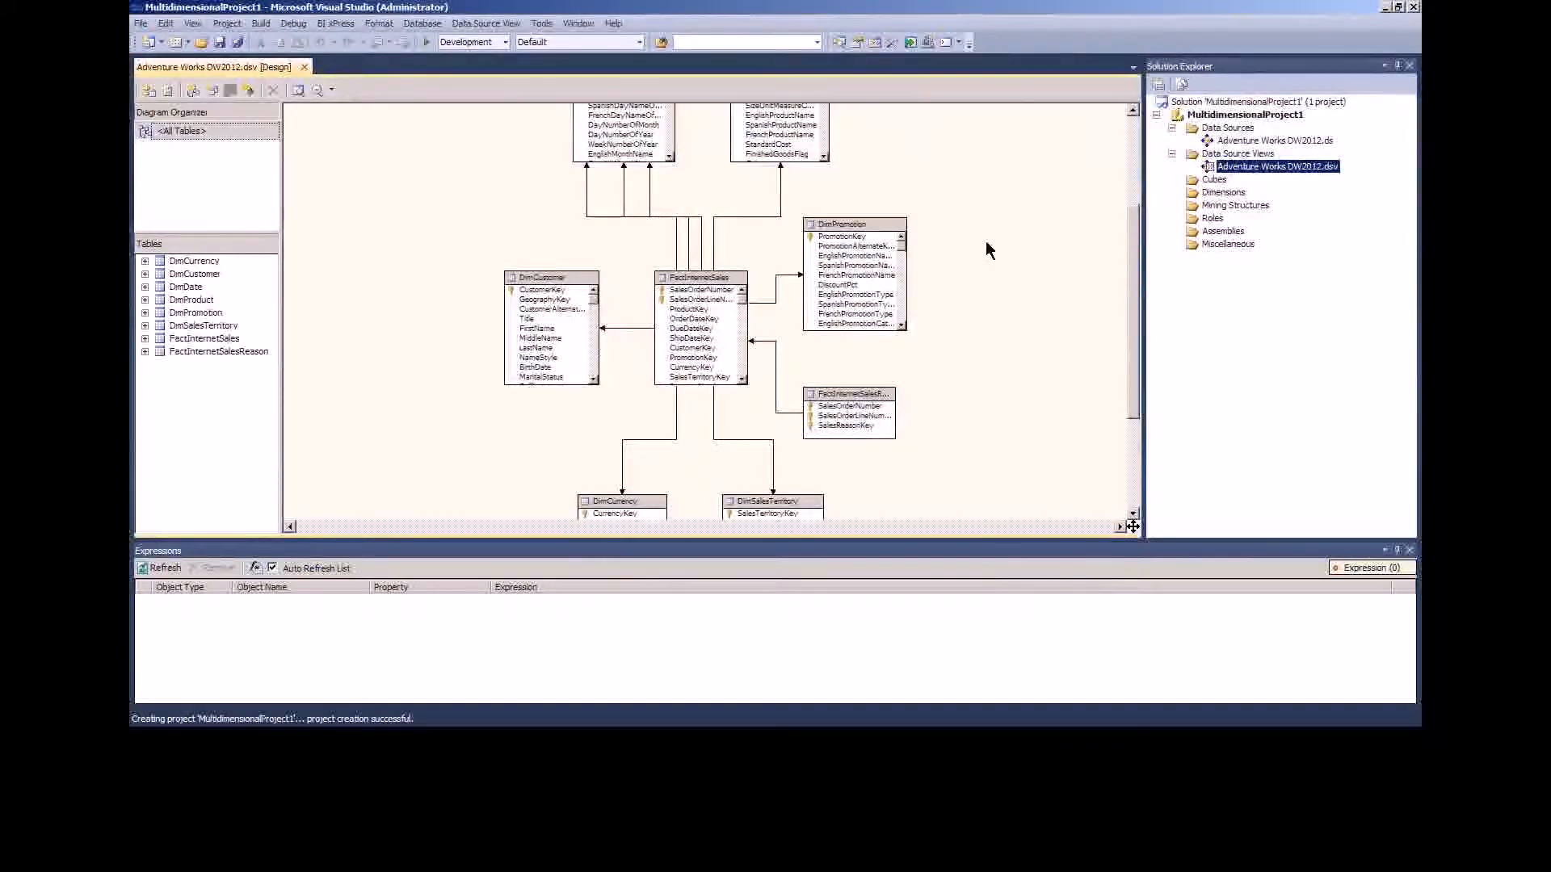
# - Close the Expressions pane and examine the FactInternetSales table and its relationships in the data source view diagram
pyautogui.click(1410, 551)
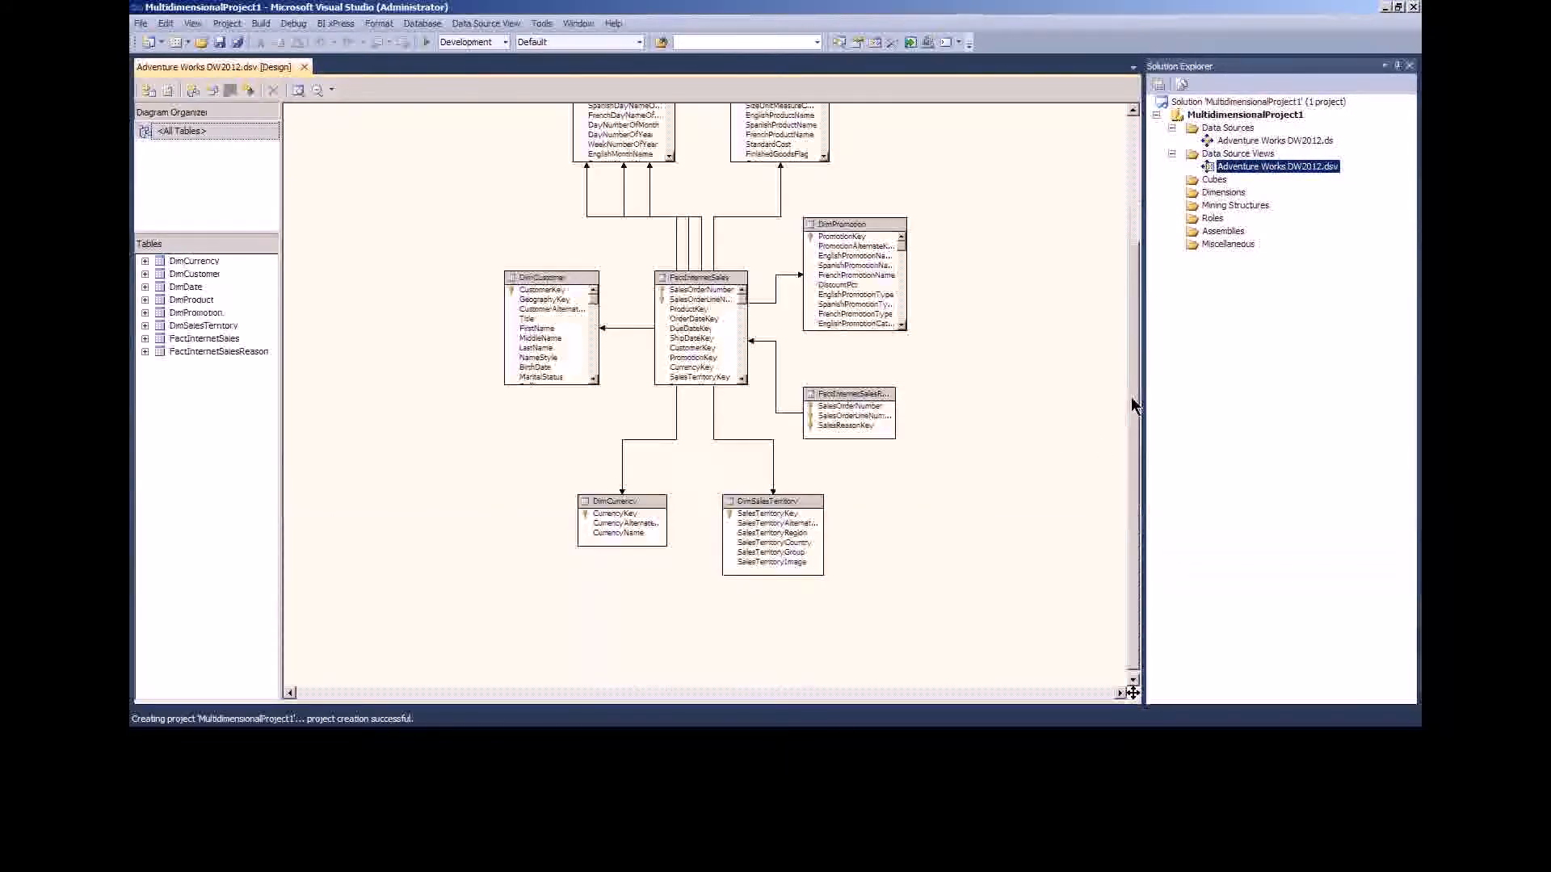
pyautogui.click(1135, 318)
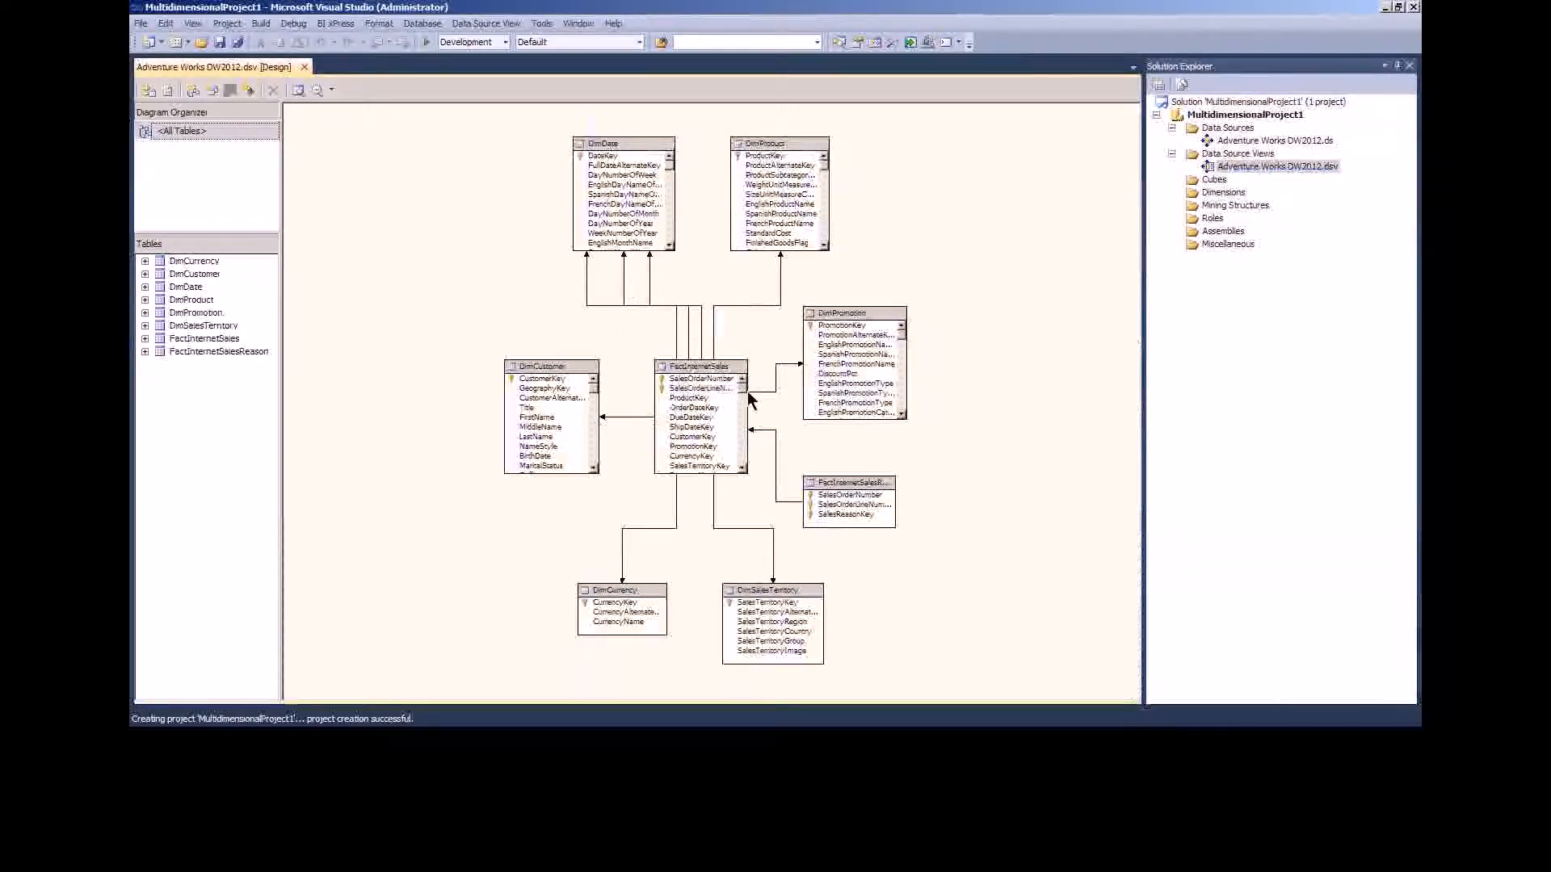
pyautogui.moveTo(742, 390)
pyautogui.mouseDown()
pyautogui.moveTo(738, 461)
pyautogui.moveTo(742, 386)
pyautogui.mouseUp()
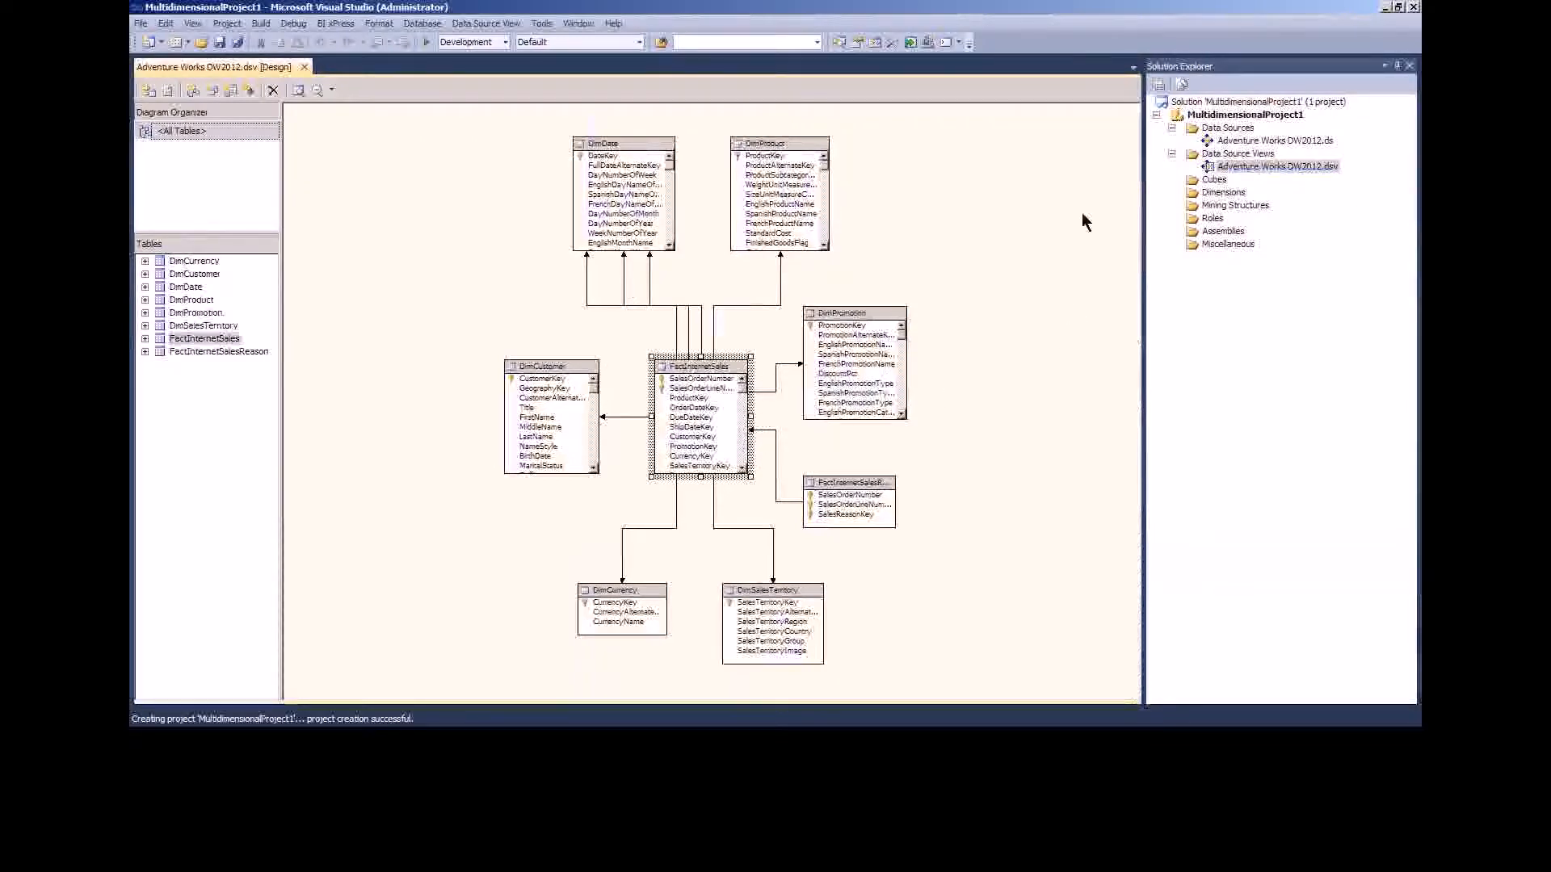
# - Start a new dimension from an existing table, using DimCustomer as main table with CustomerKey as key and name column
pyautogui.click(1222, 194)
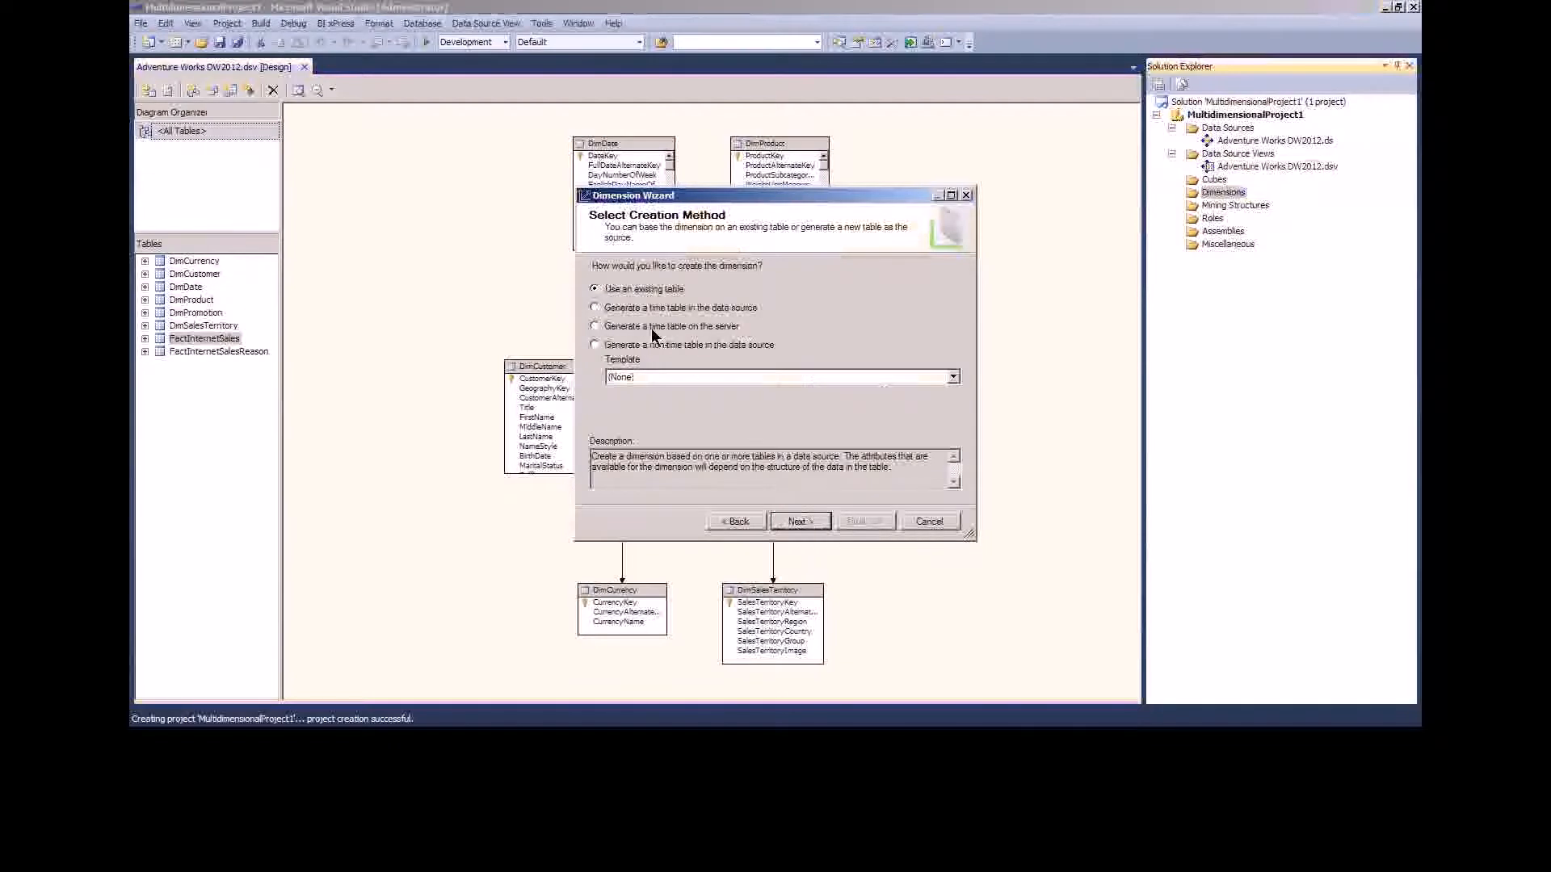
pyautogui.click(796, 521)
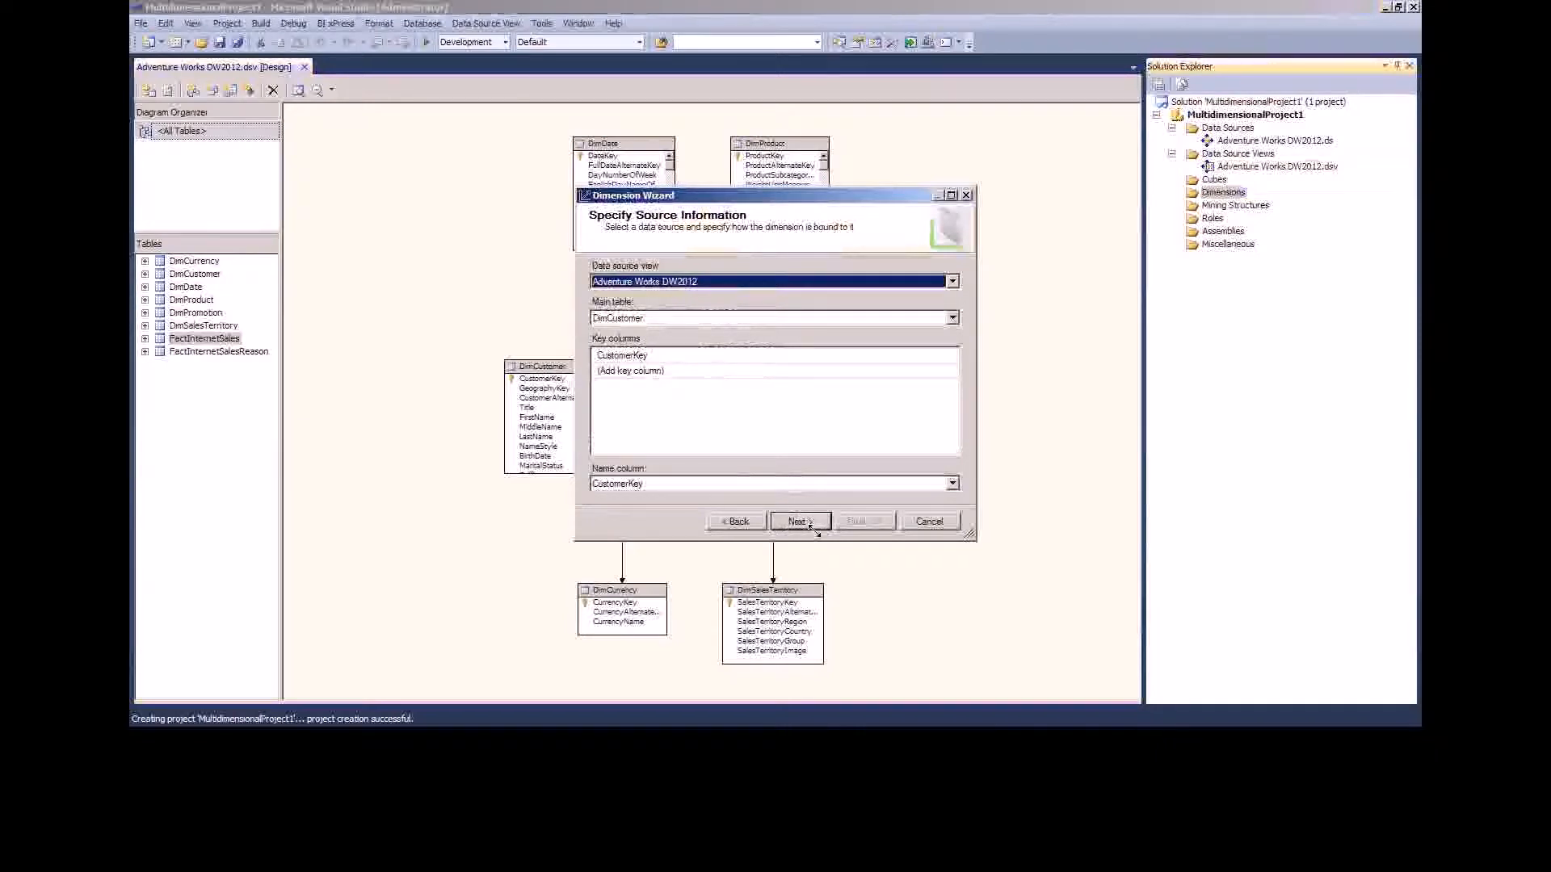
pyautogui.click(798, 521)
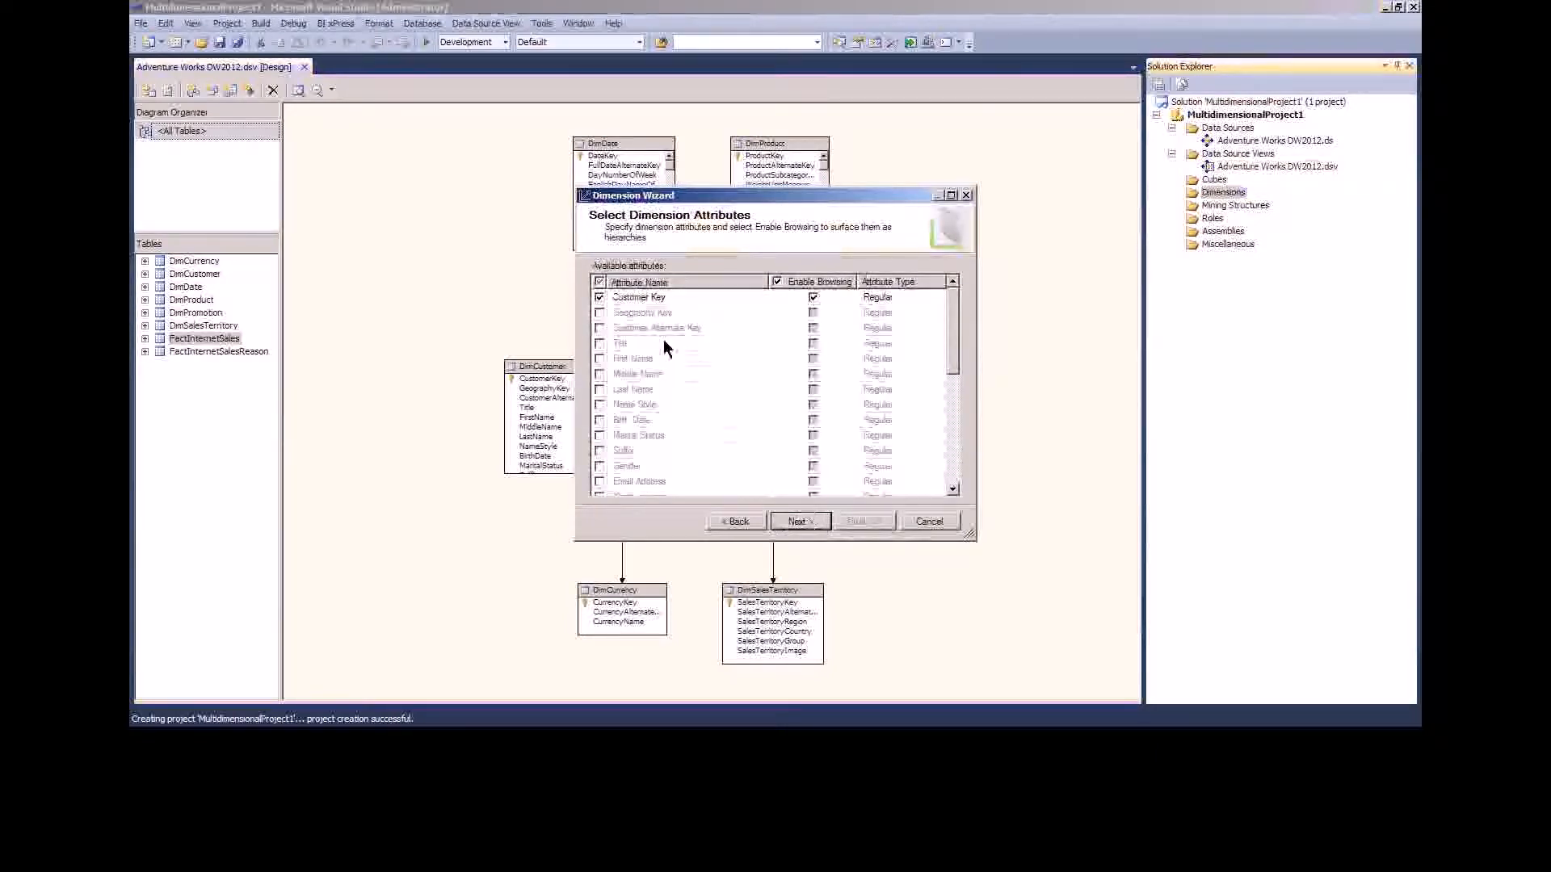
# - Include Geography Key, Birth Date, Marital Status, Gender and Yearly Income as browsable attributes of the customer dimension
pyautogui.click(599, 313)
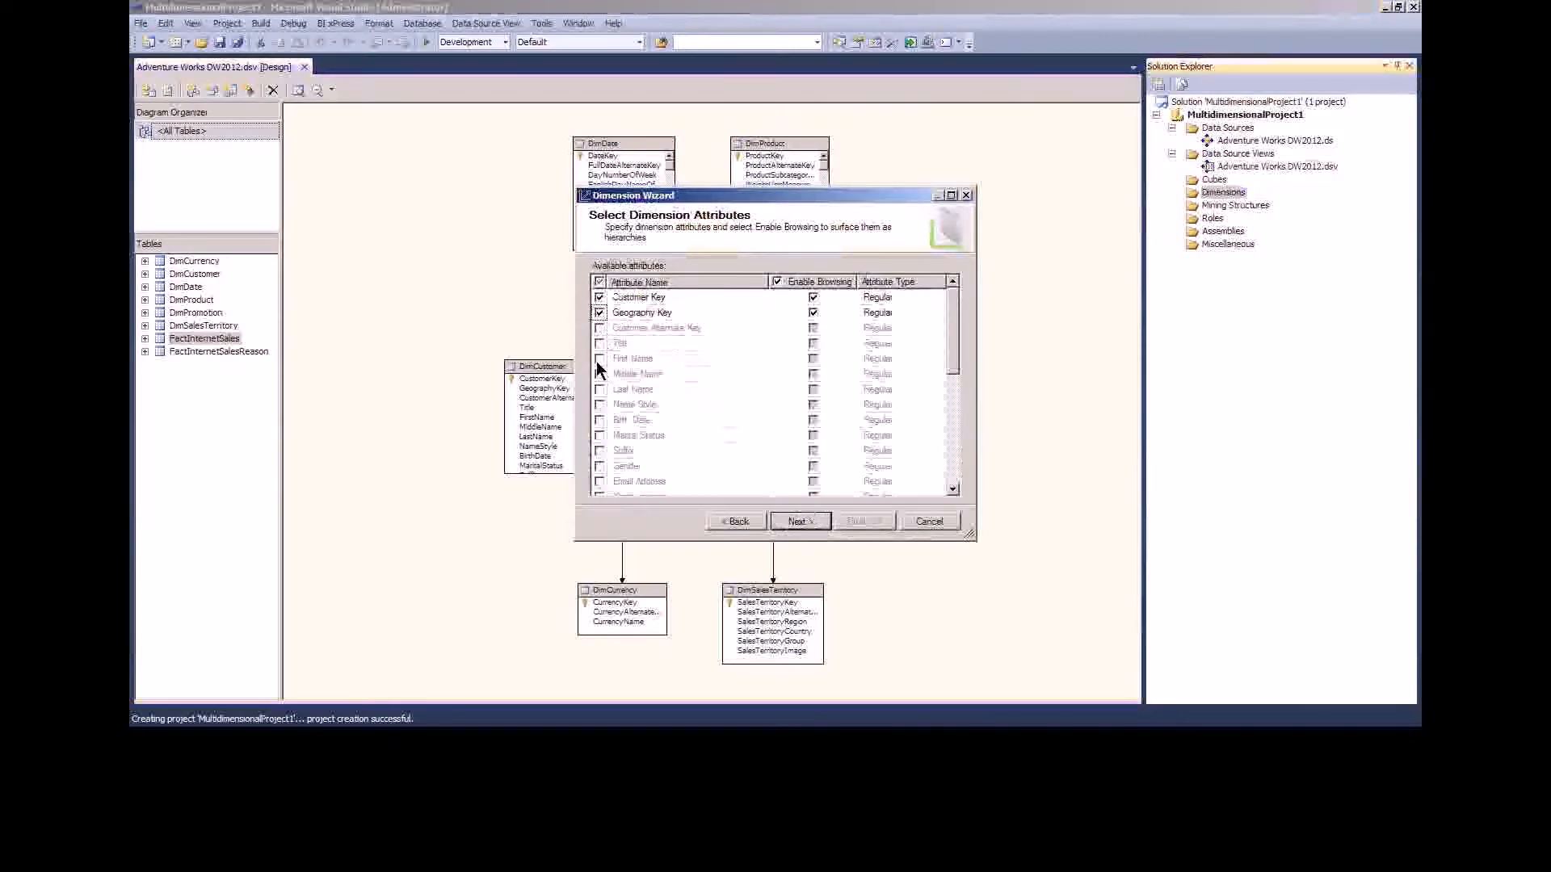
pyautogui.click(598, 420)
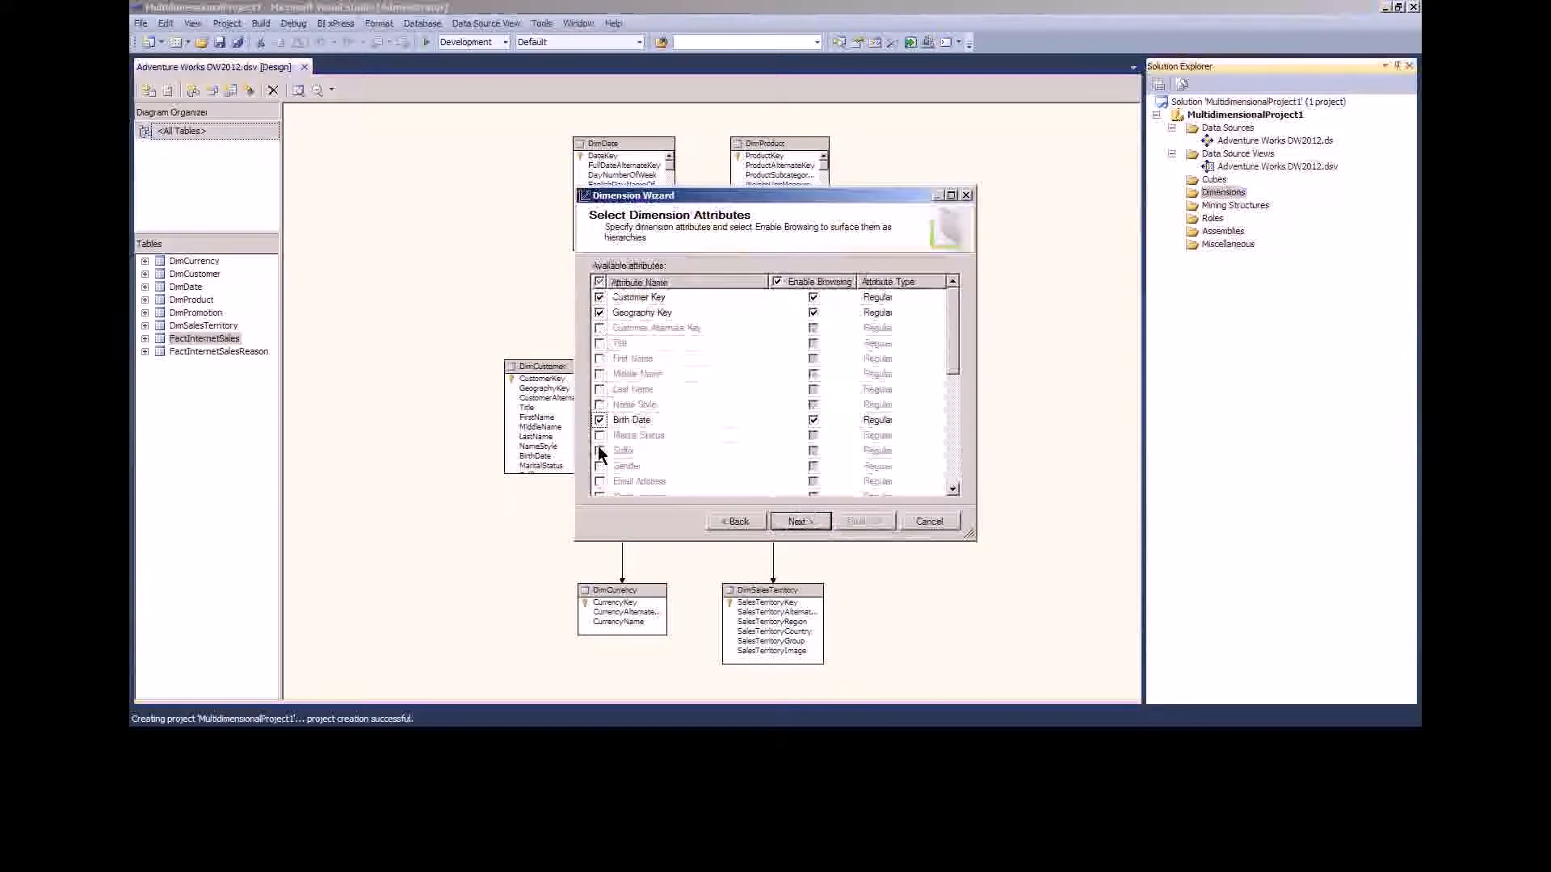
pyautogui.click(599, 436)
pyautogui.click(600, 465)
pyautogui.scroll(-4, 949, 361)
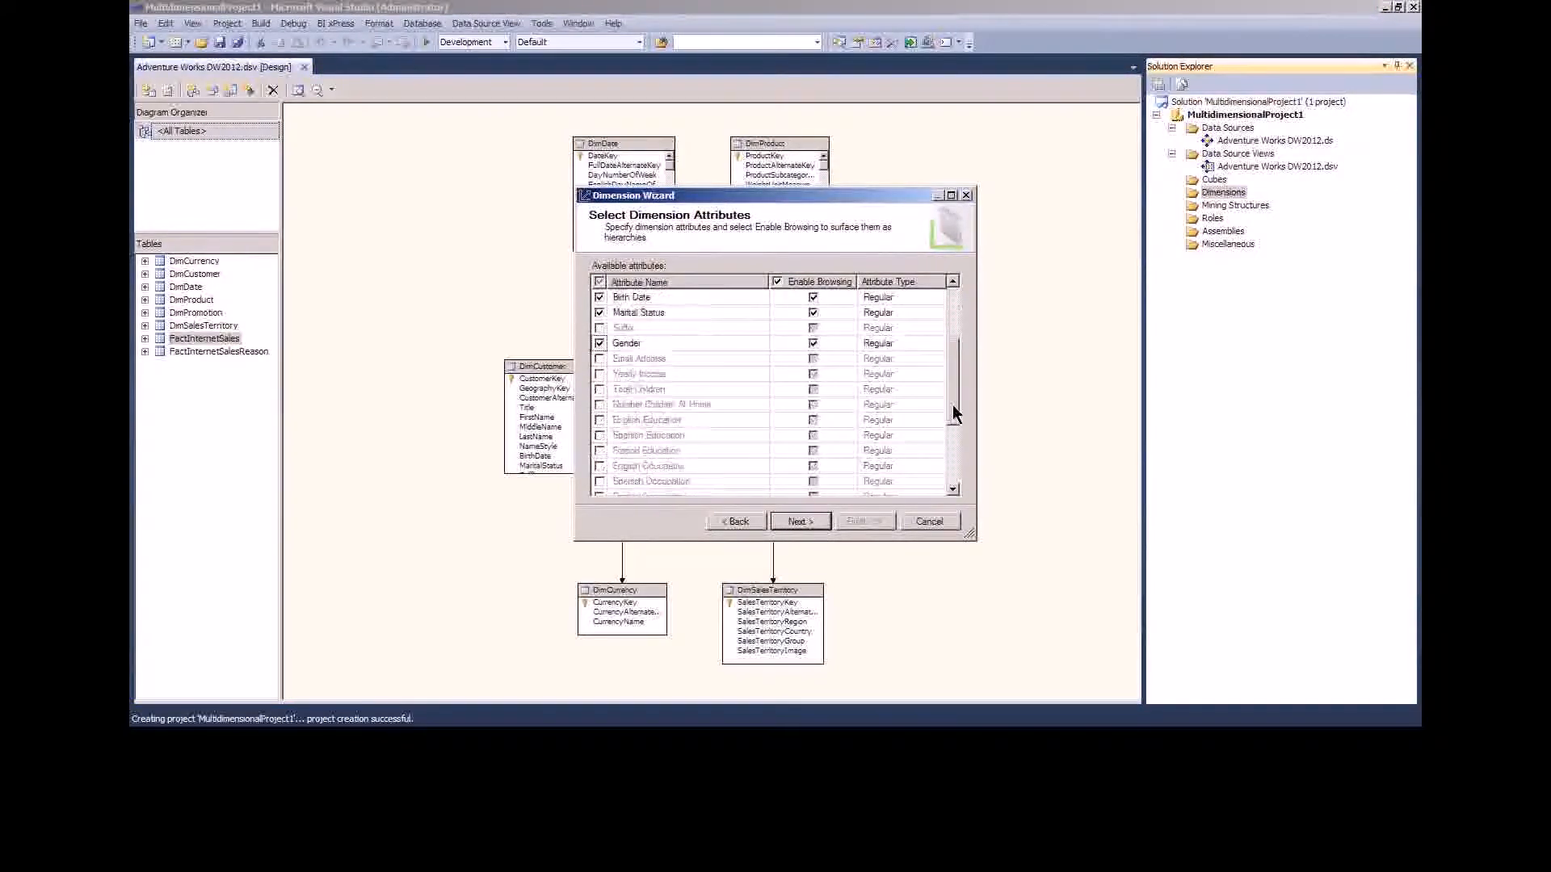
pyautogui.click(599, 345)
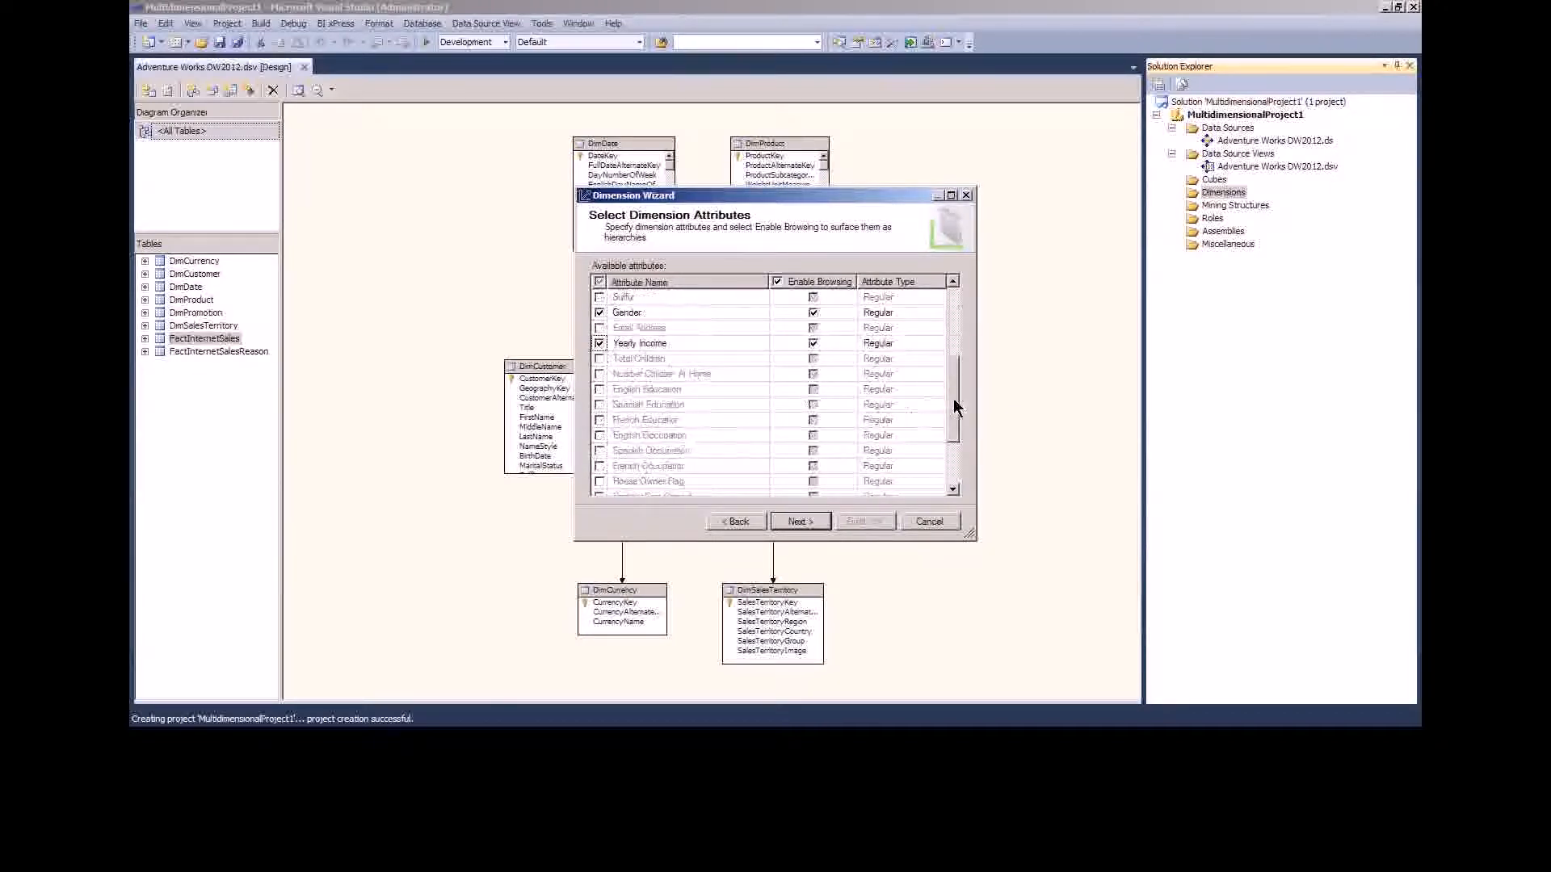
# - Look through the remaining customer attributes and create the dimension under the name Dim Customer
pyautogui.moveTo(953, 399); pyautogui.dragTo(959, 435)
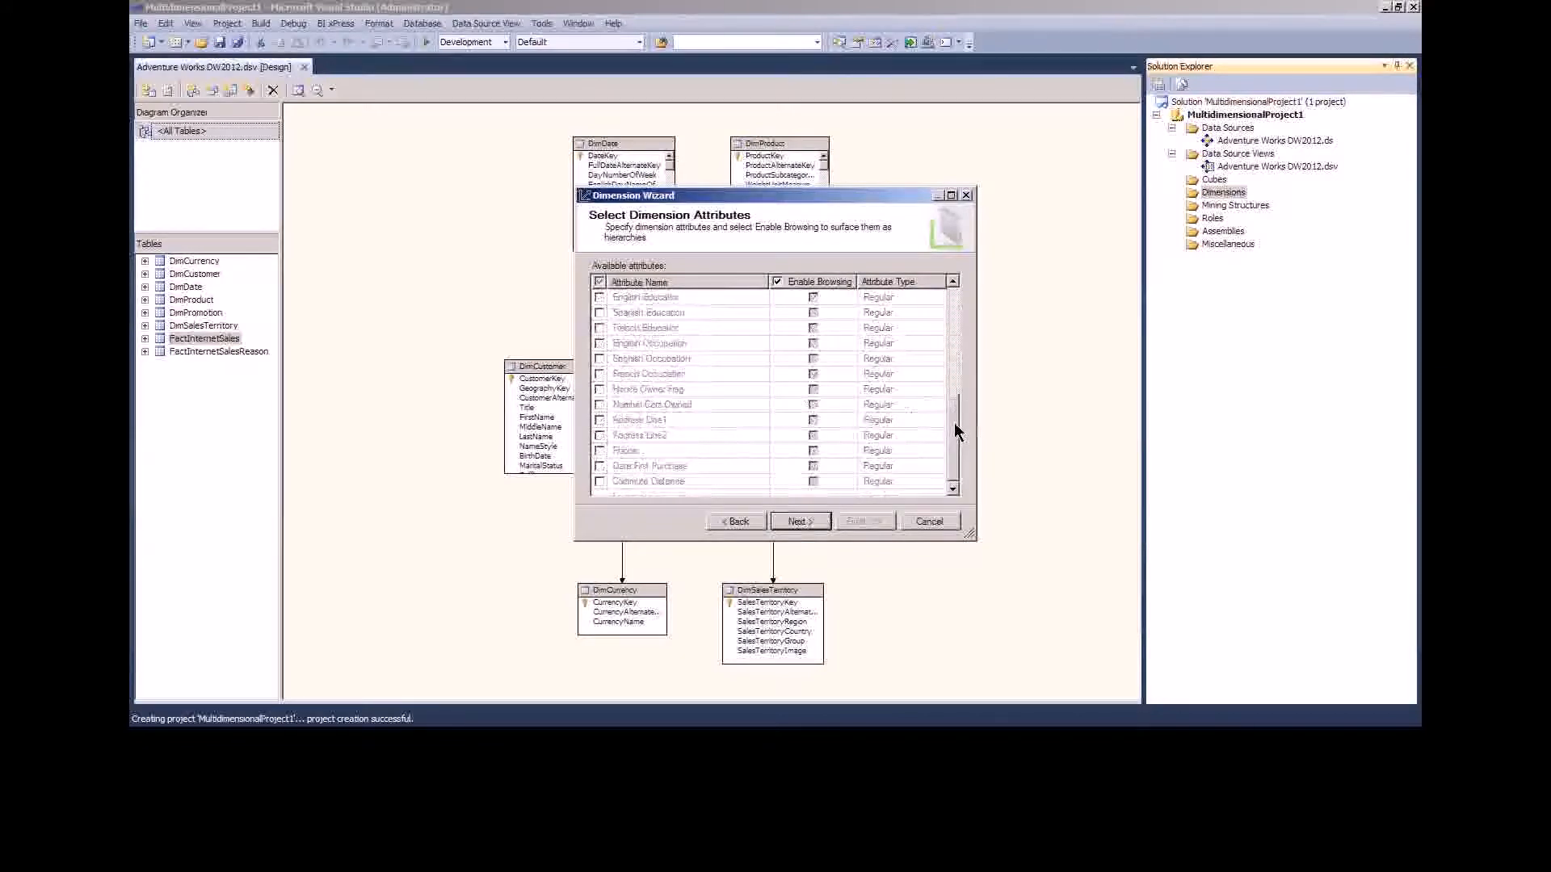
pyautogui.moveTo(953, 423); pyautogui.dragTo(955, 285)
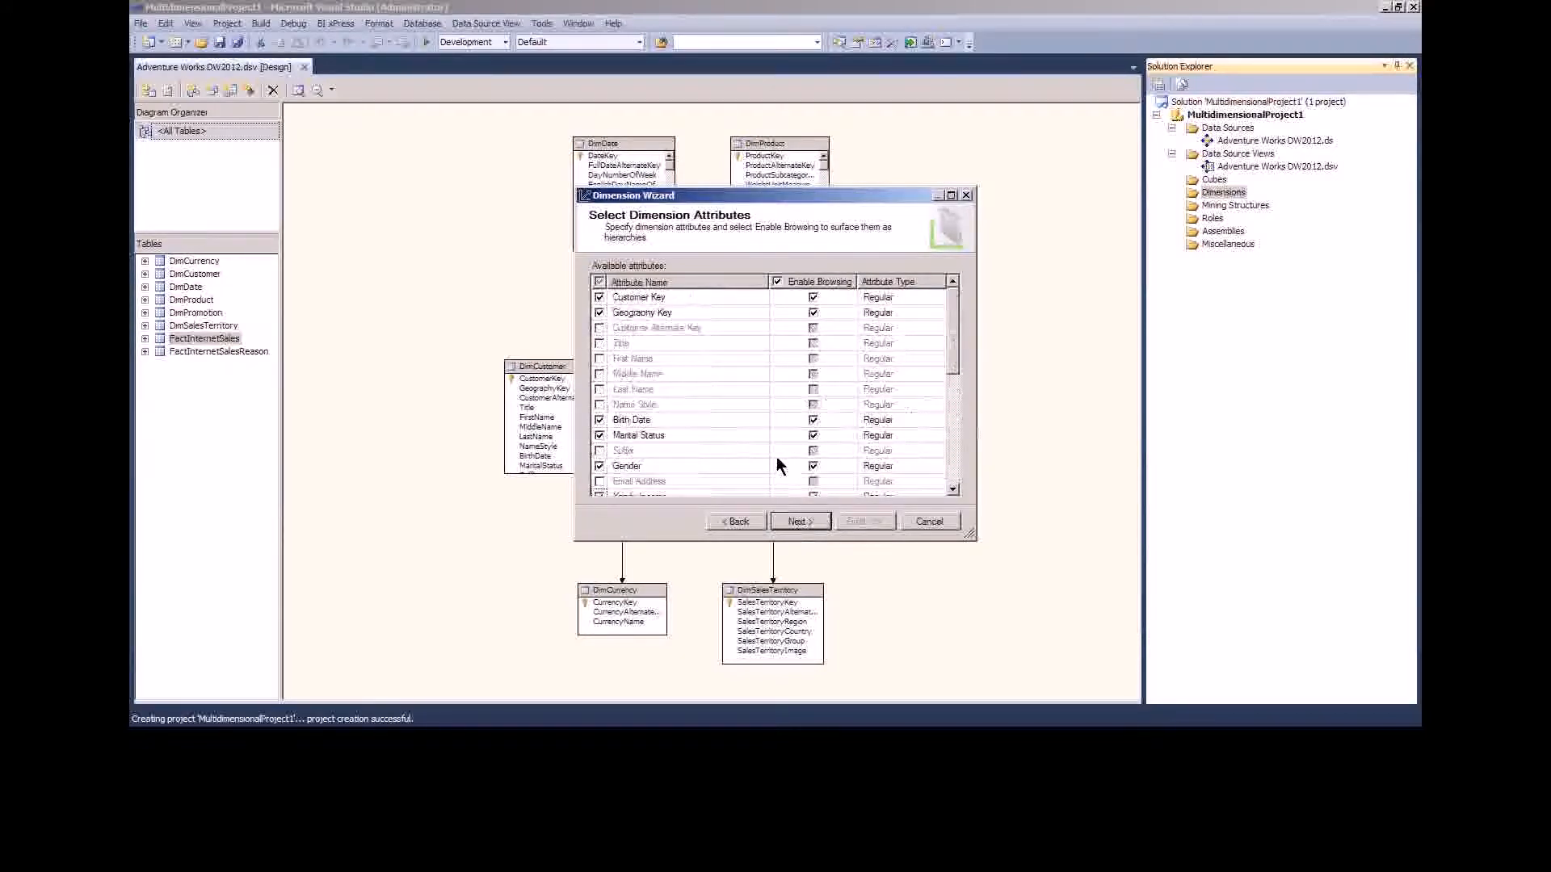
pyautogui.click(798, 522)
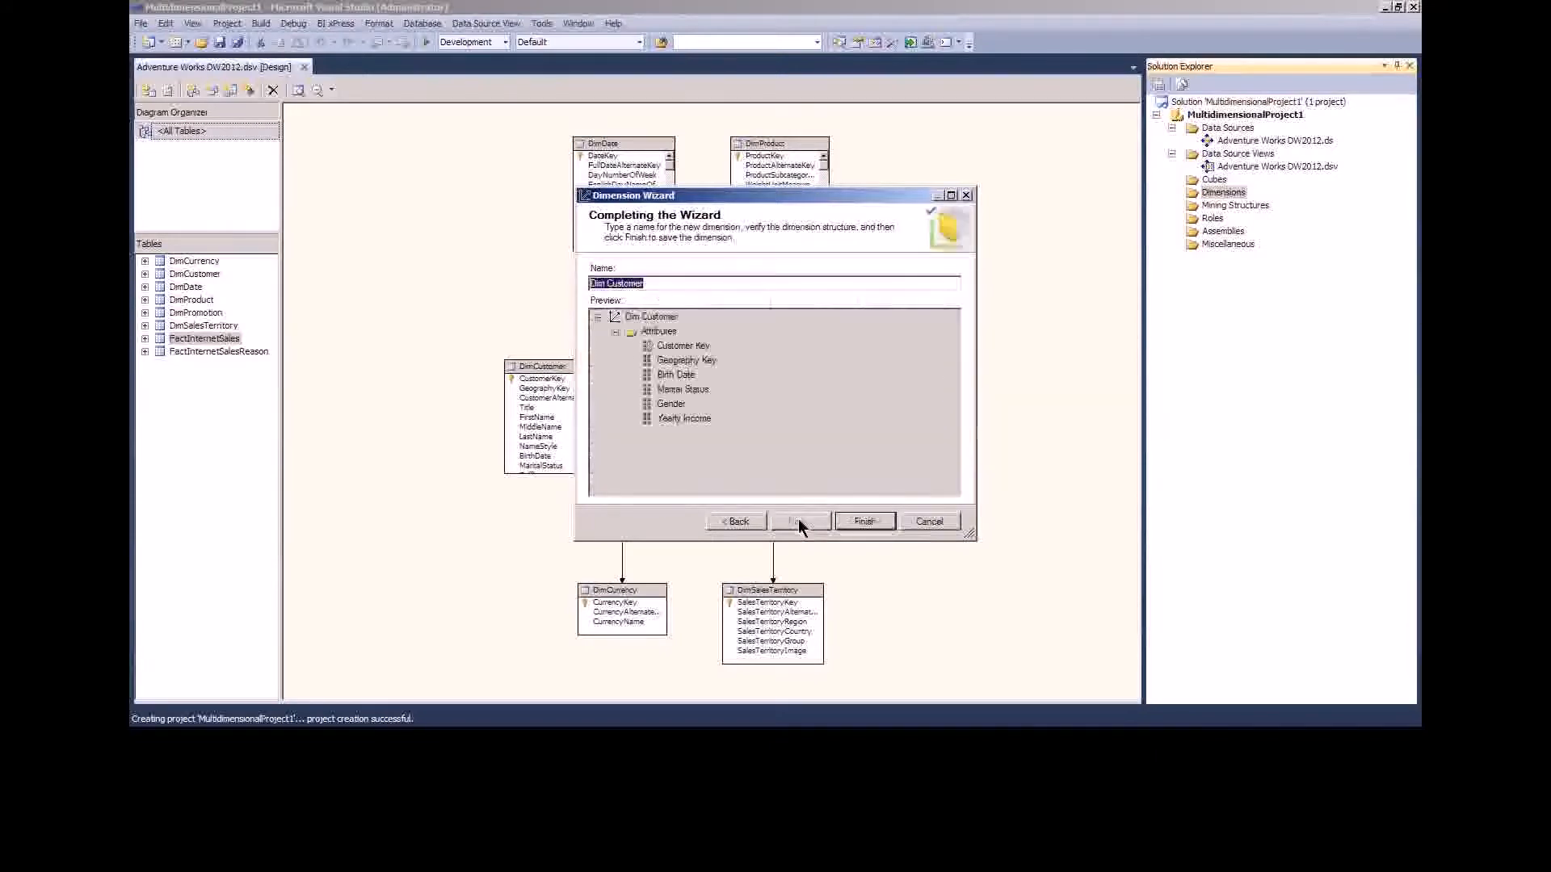
pyautogui.click(866, 520)
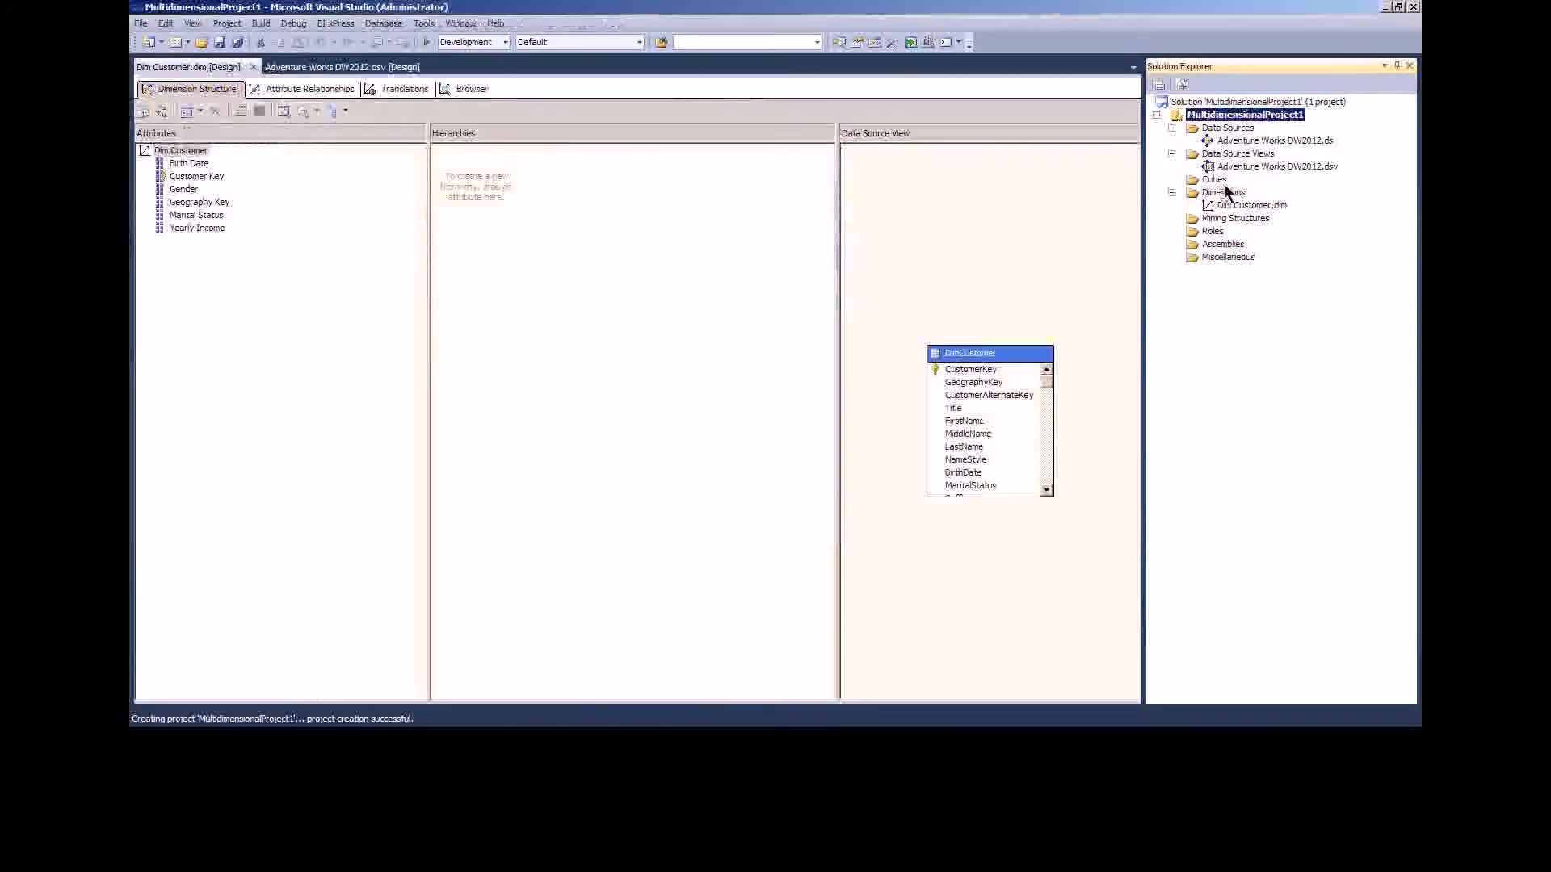
# - Start another new dimension and look over the templates offered for generating a non-time table in the data source
pyautogui.click(1223, 194)
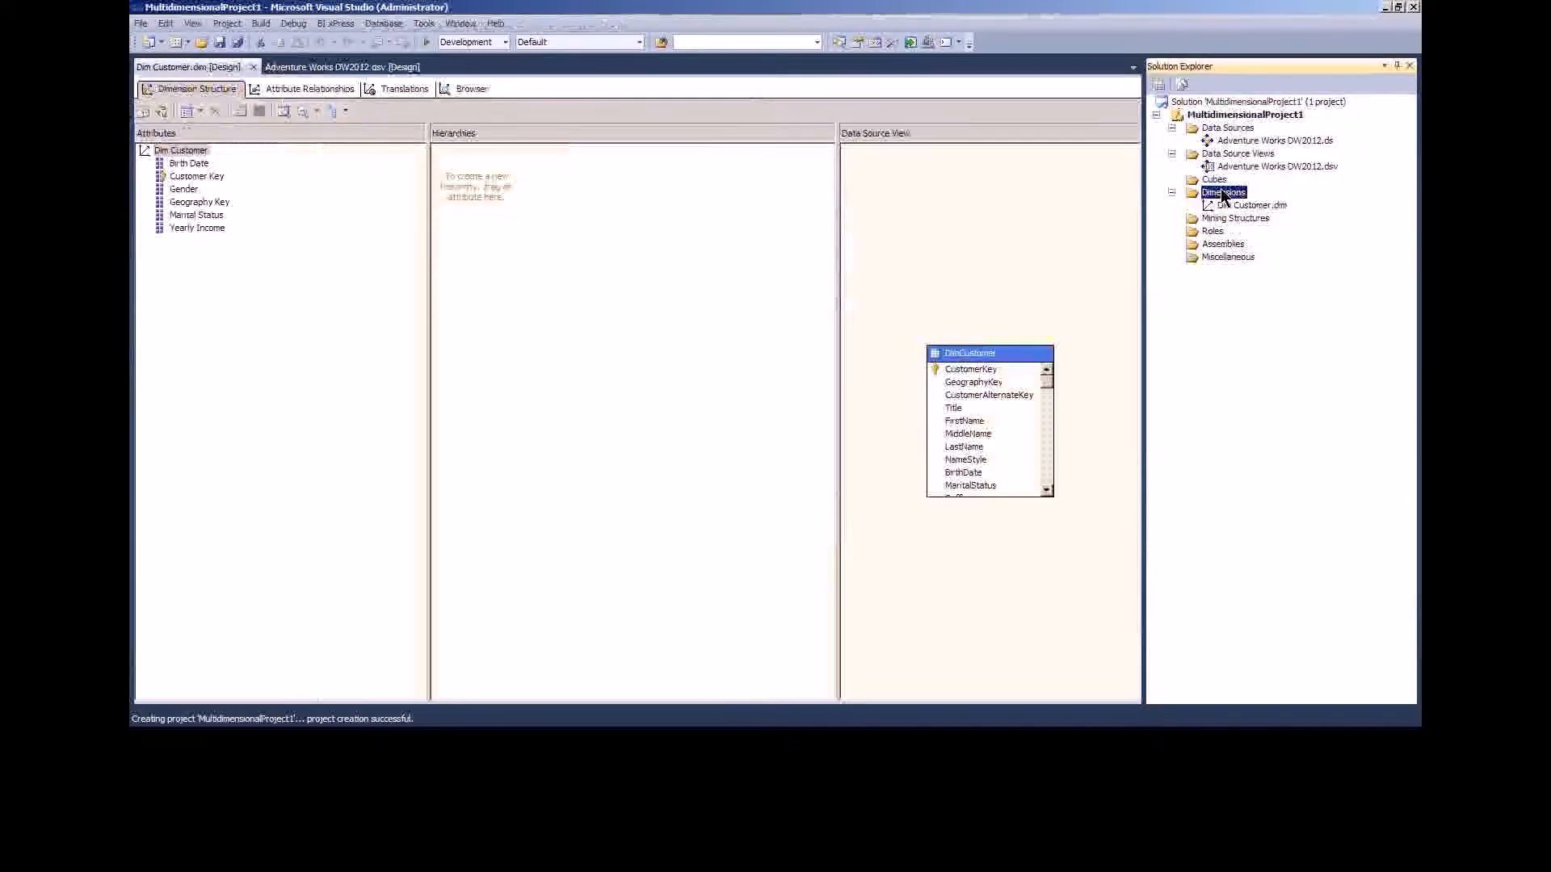
pyautogui.rightClick(1223, 194)
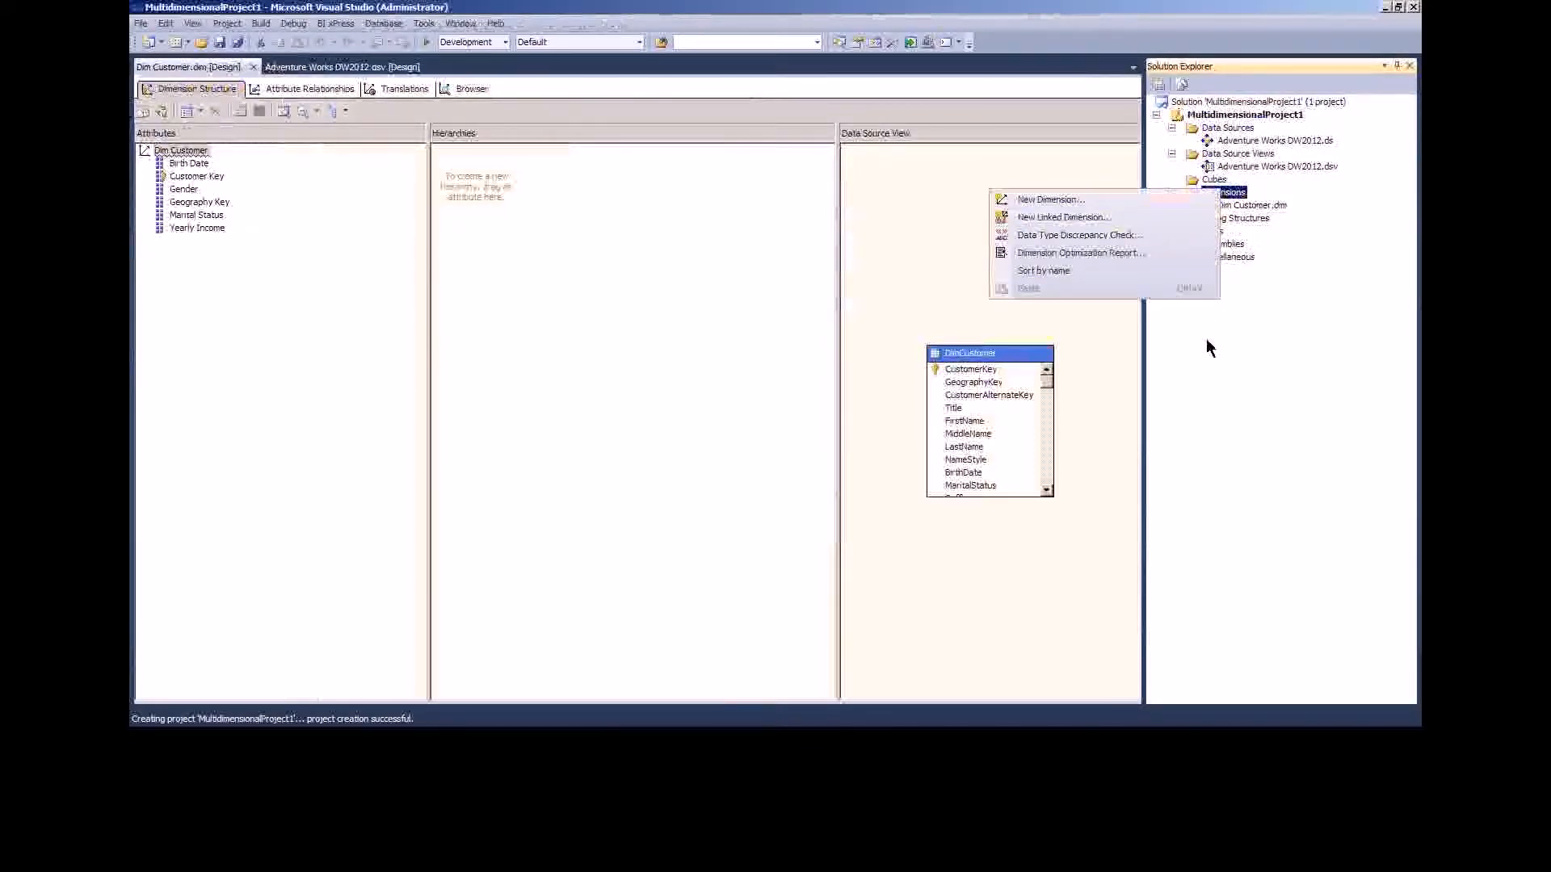
pyautogui.click(1243, 343)
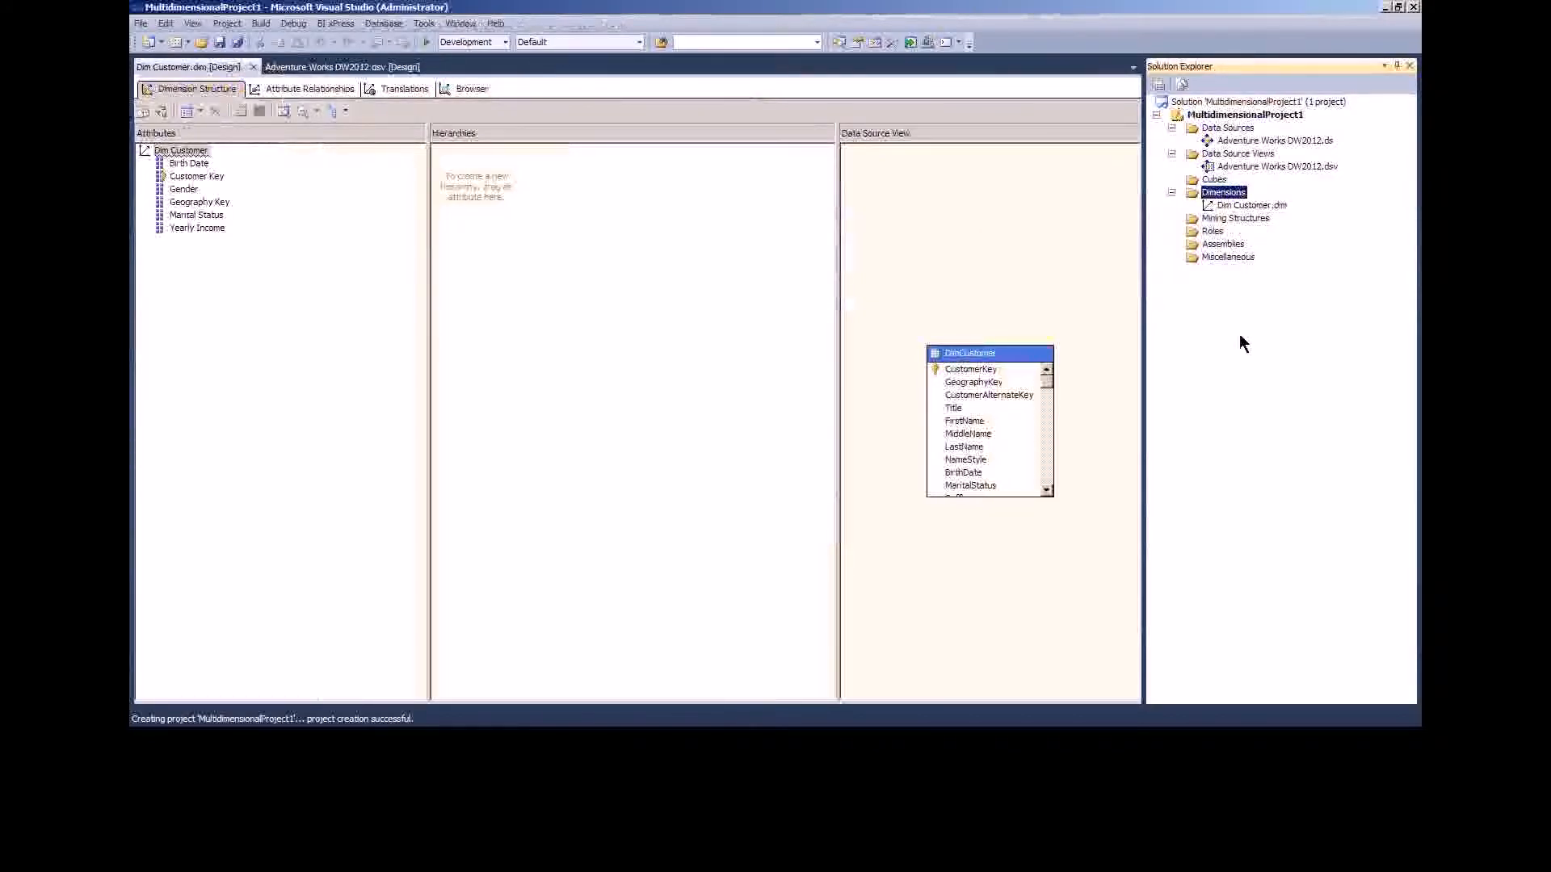
pyautogui.rightClick(1223, 193)
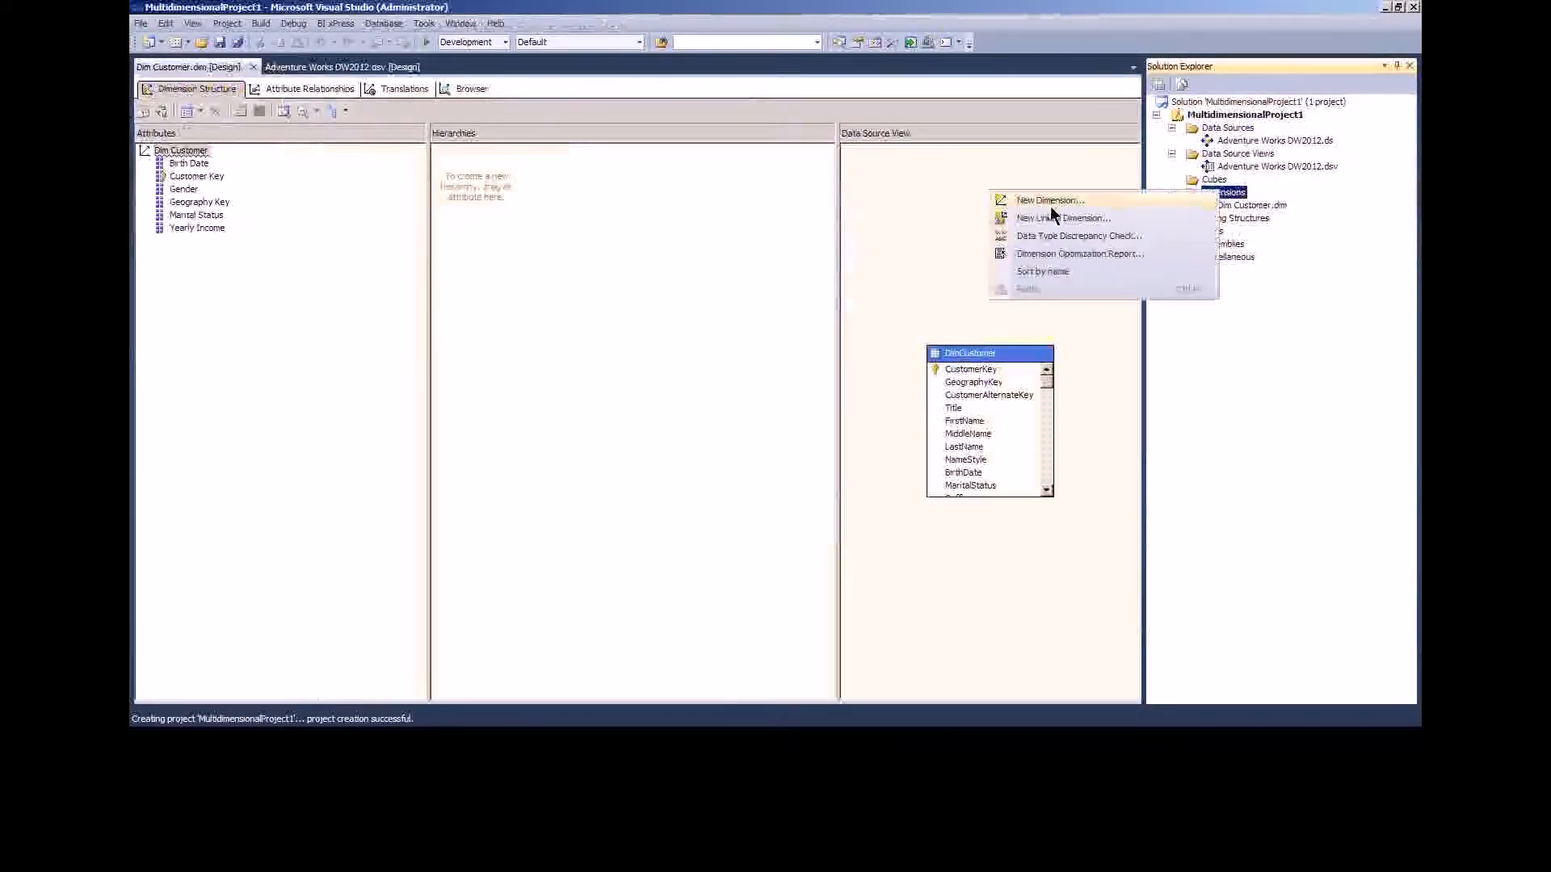
pyautogui.click(1042, 200)
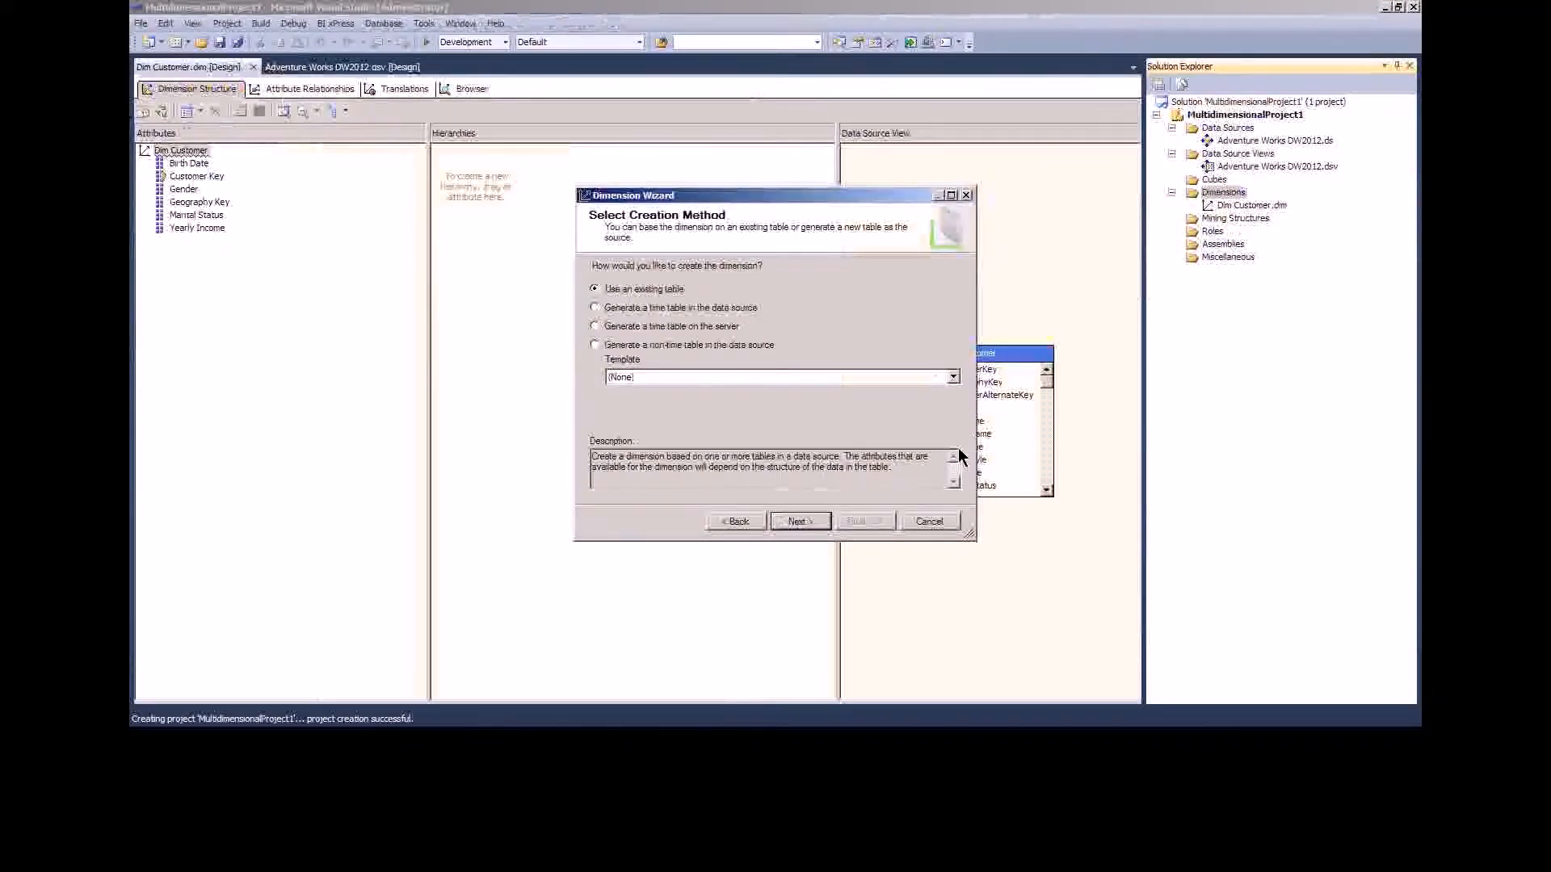
pyautogui.click(953, 376)
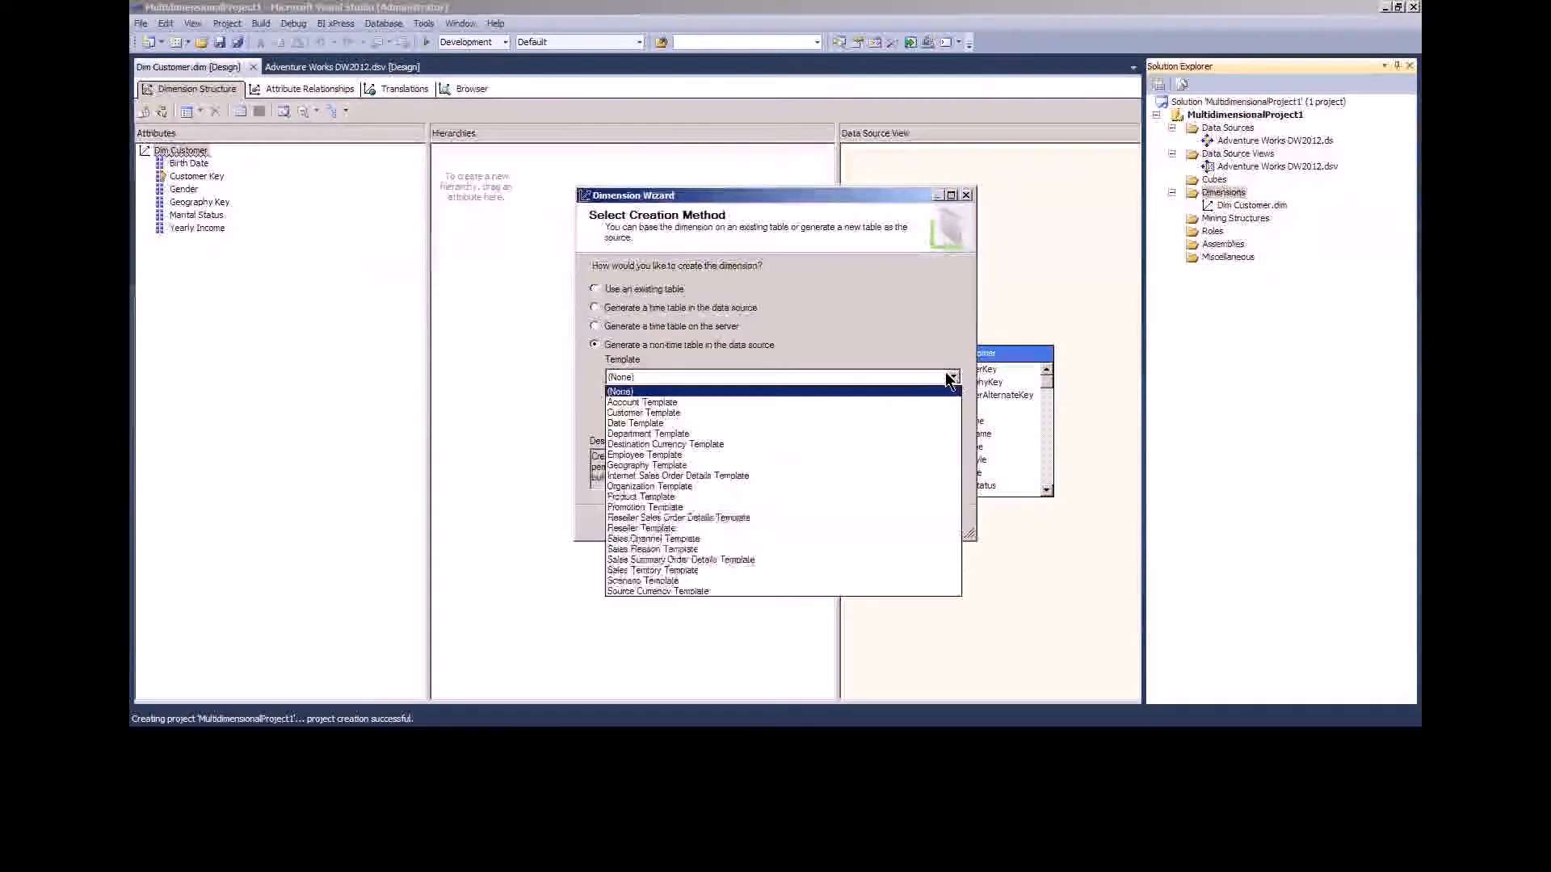
pyautogui.click(903, 341)
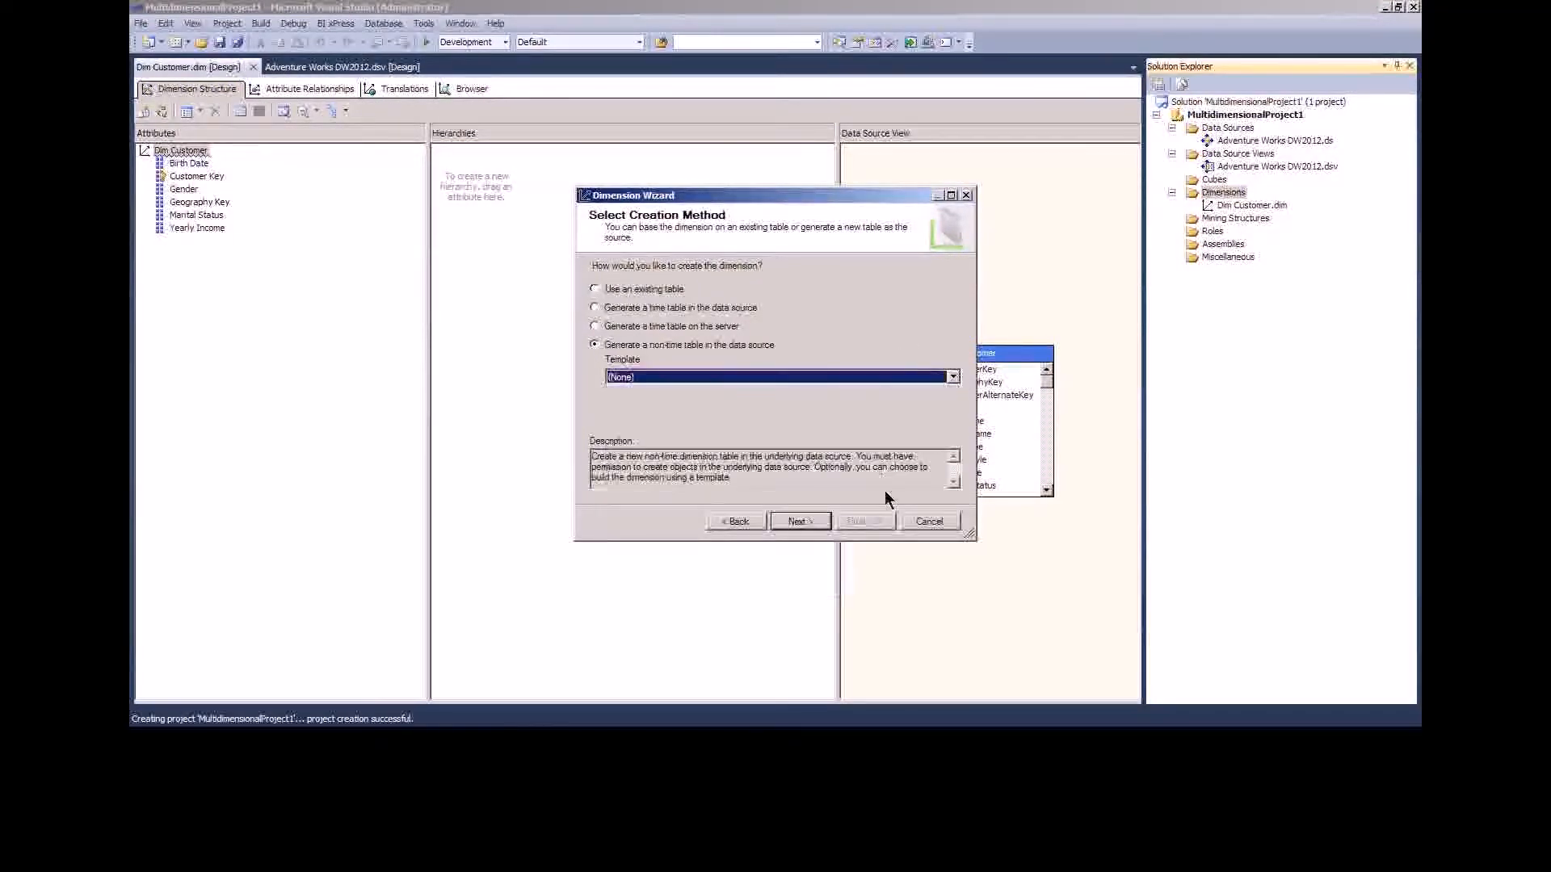
# - Base the new dimension on an existing table, using DimDate as main table with DateKey as key and name column
pyautogui.click(646, 289)
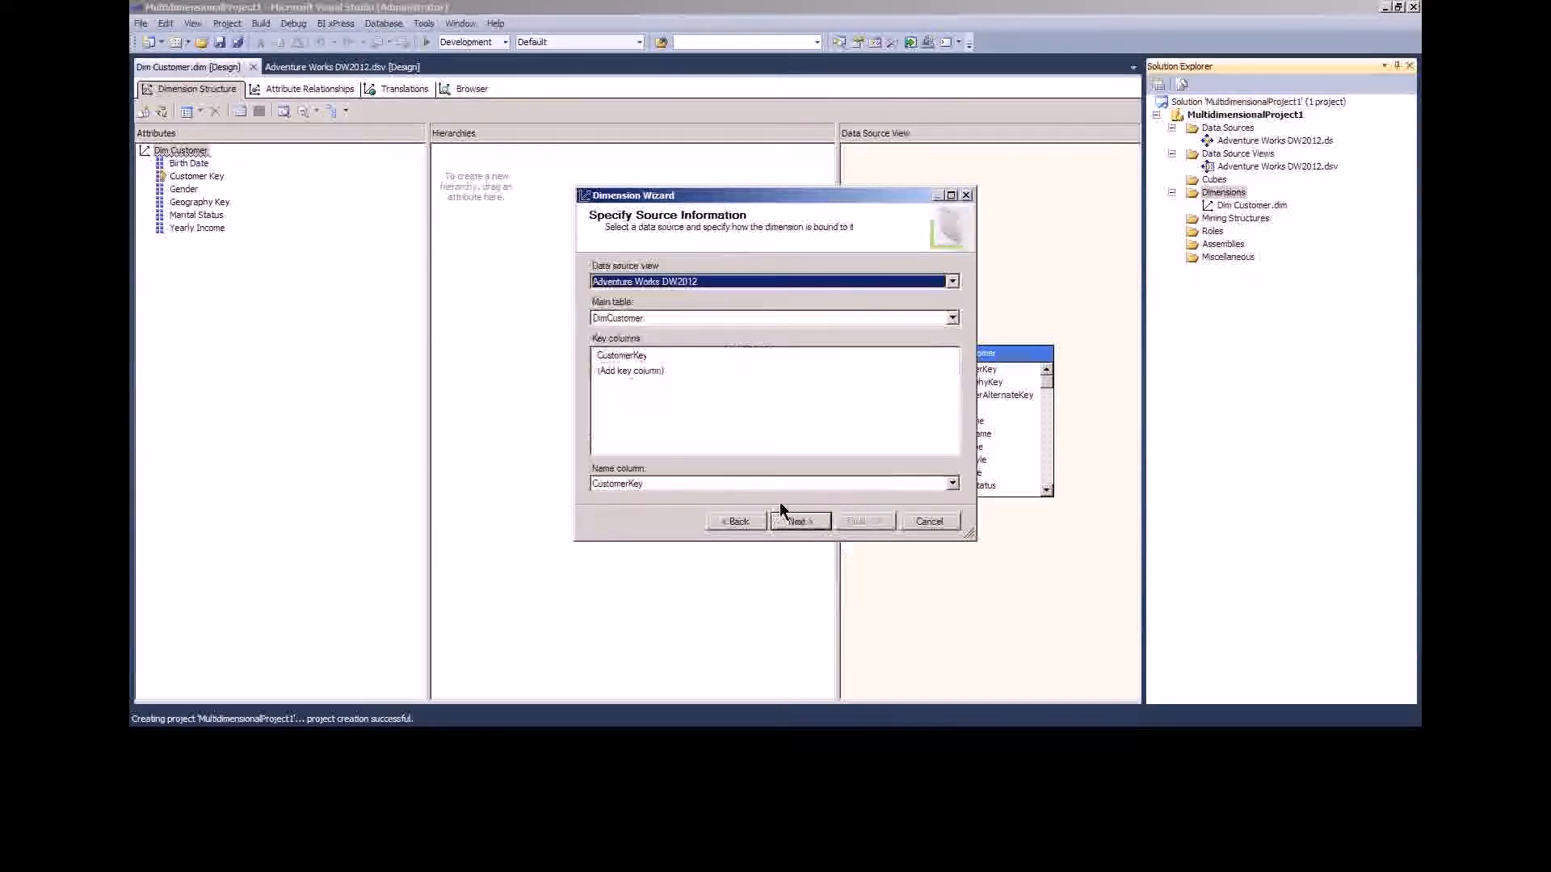
pyautogui.click(711, 318)
pyautogui.click(643, 346)
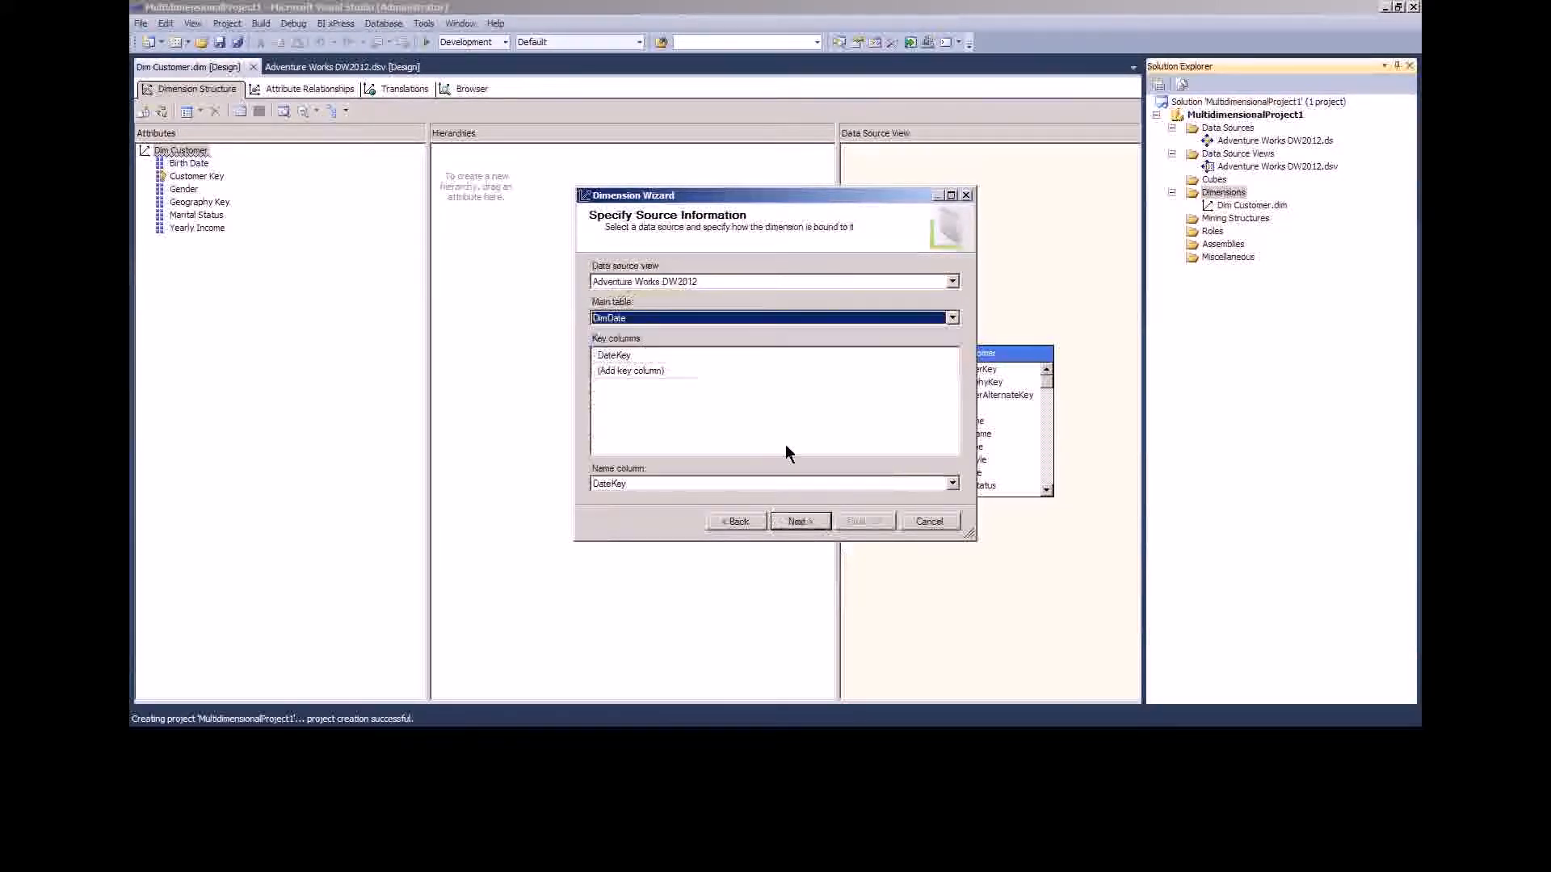
pyautogui.click(802, 521)
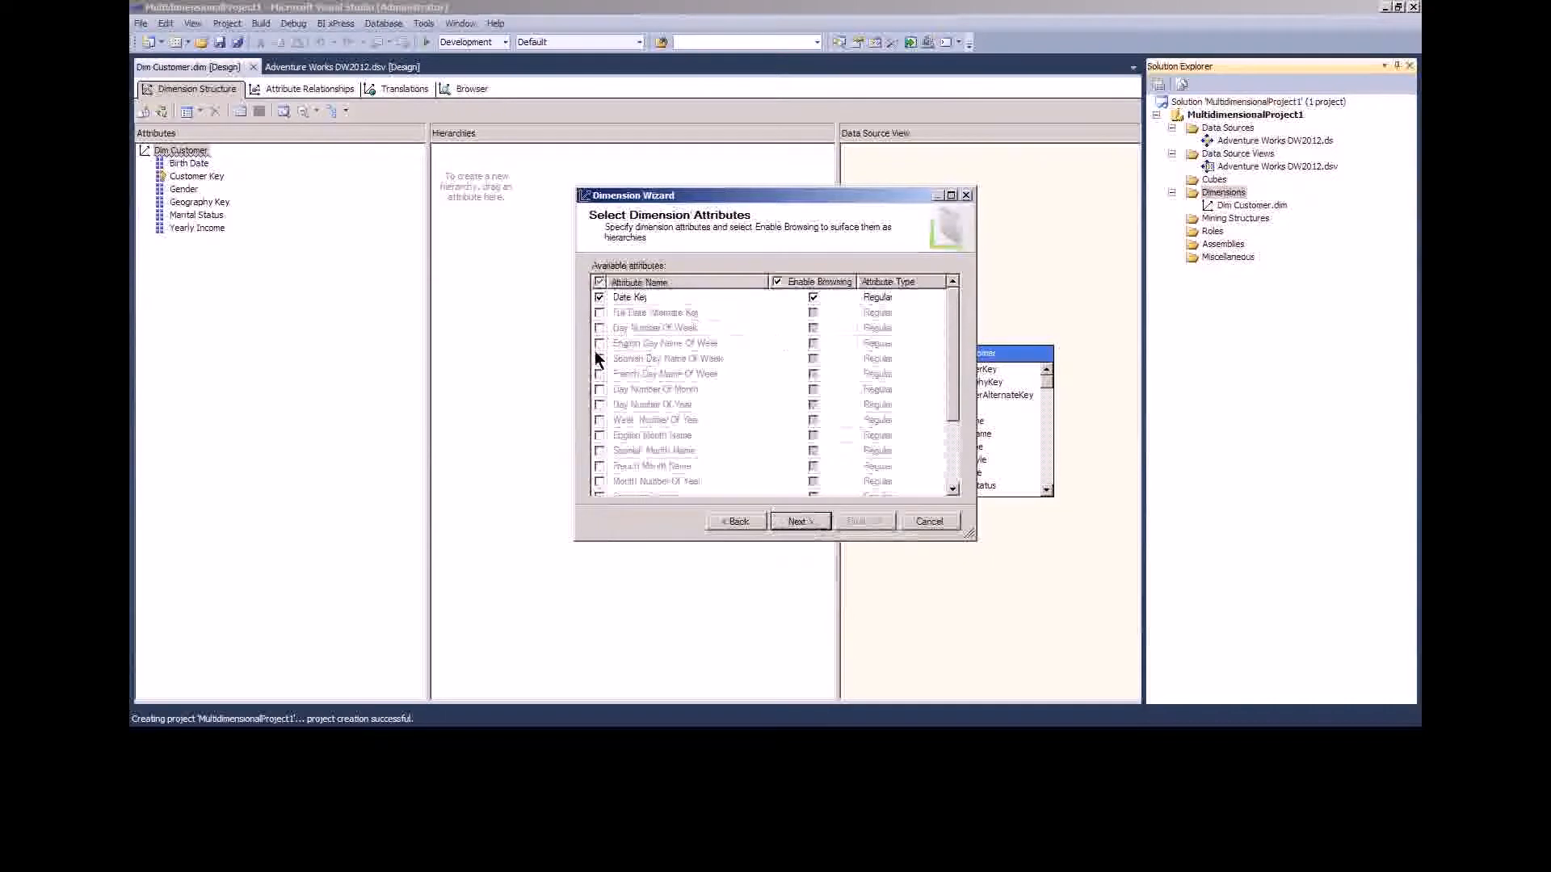
# - Include Day Number Of Month, English Month Name, Month Number Of Year, Calendar Quarter and Calendar Year as attributes and create the date dimension
pyautogui.click(599, 390)
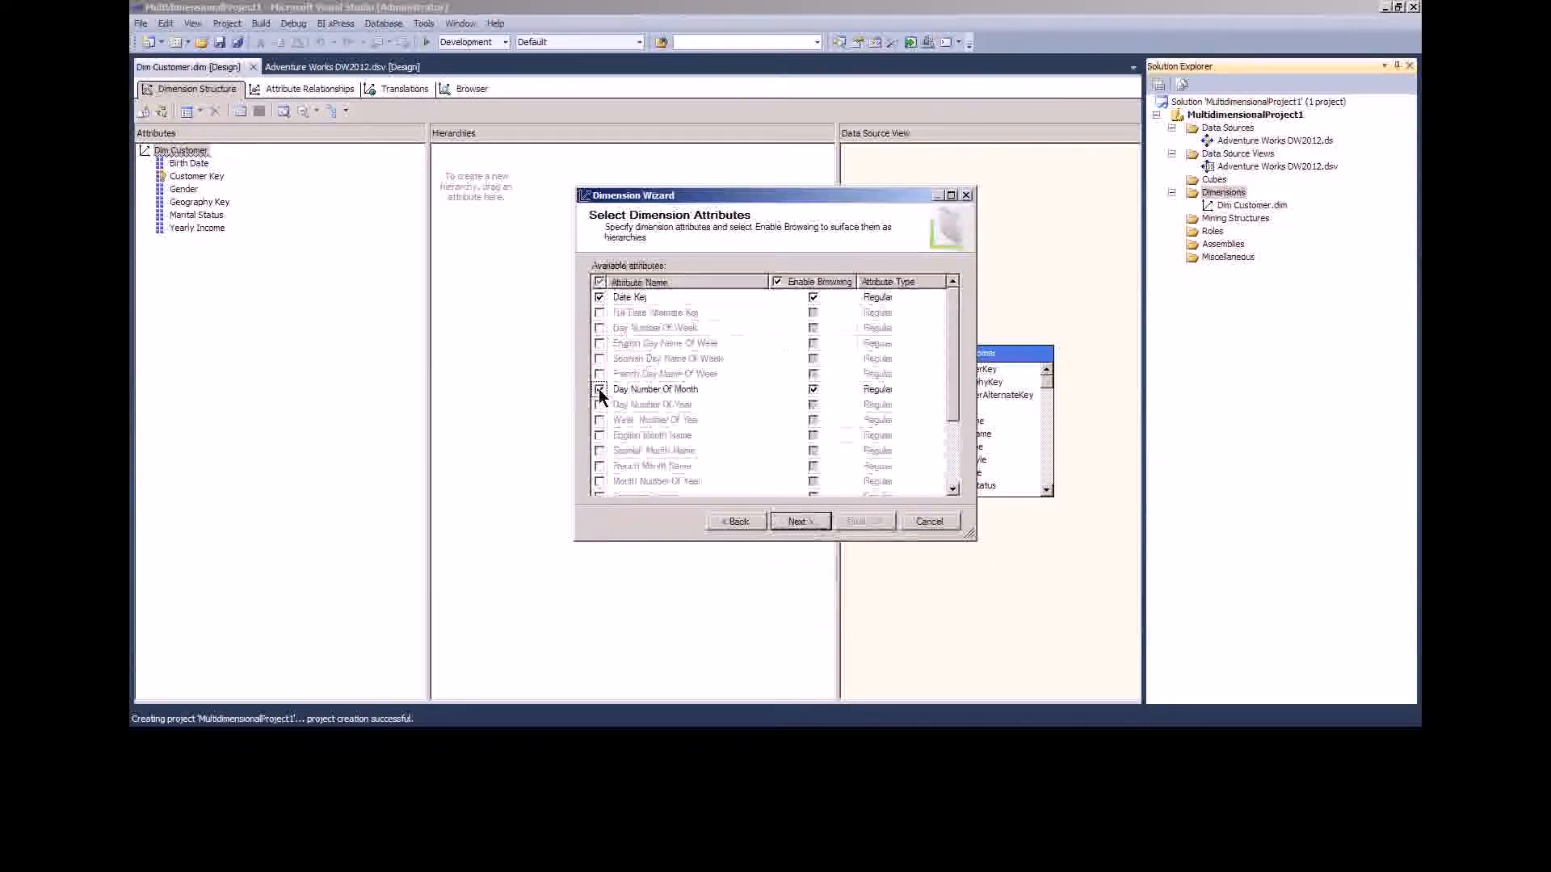
pyautogui.click(599, 436)
pyautogui.moveTo(956, 386); pyautogui.dragTo(953, 461)
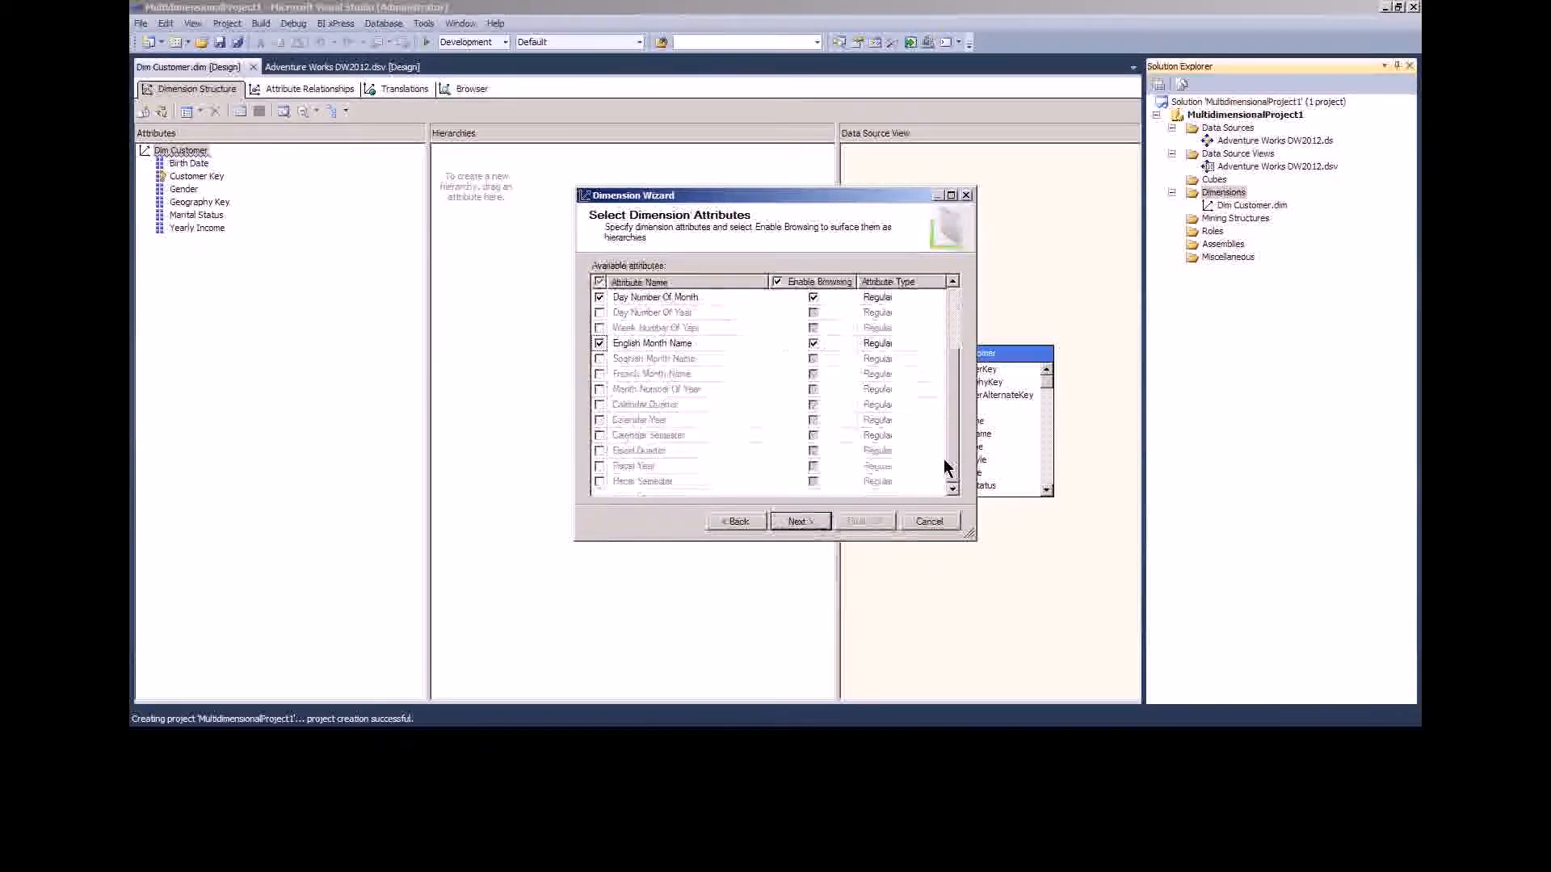
pyautogui.click(599, 390)
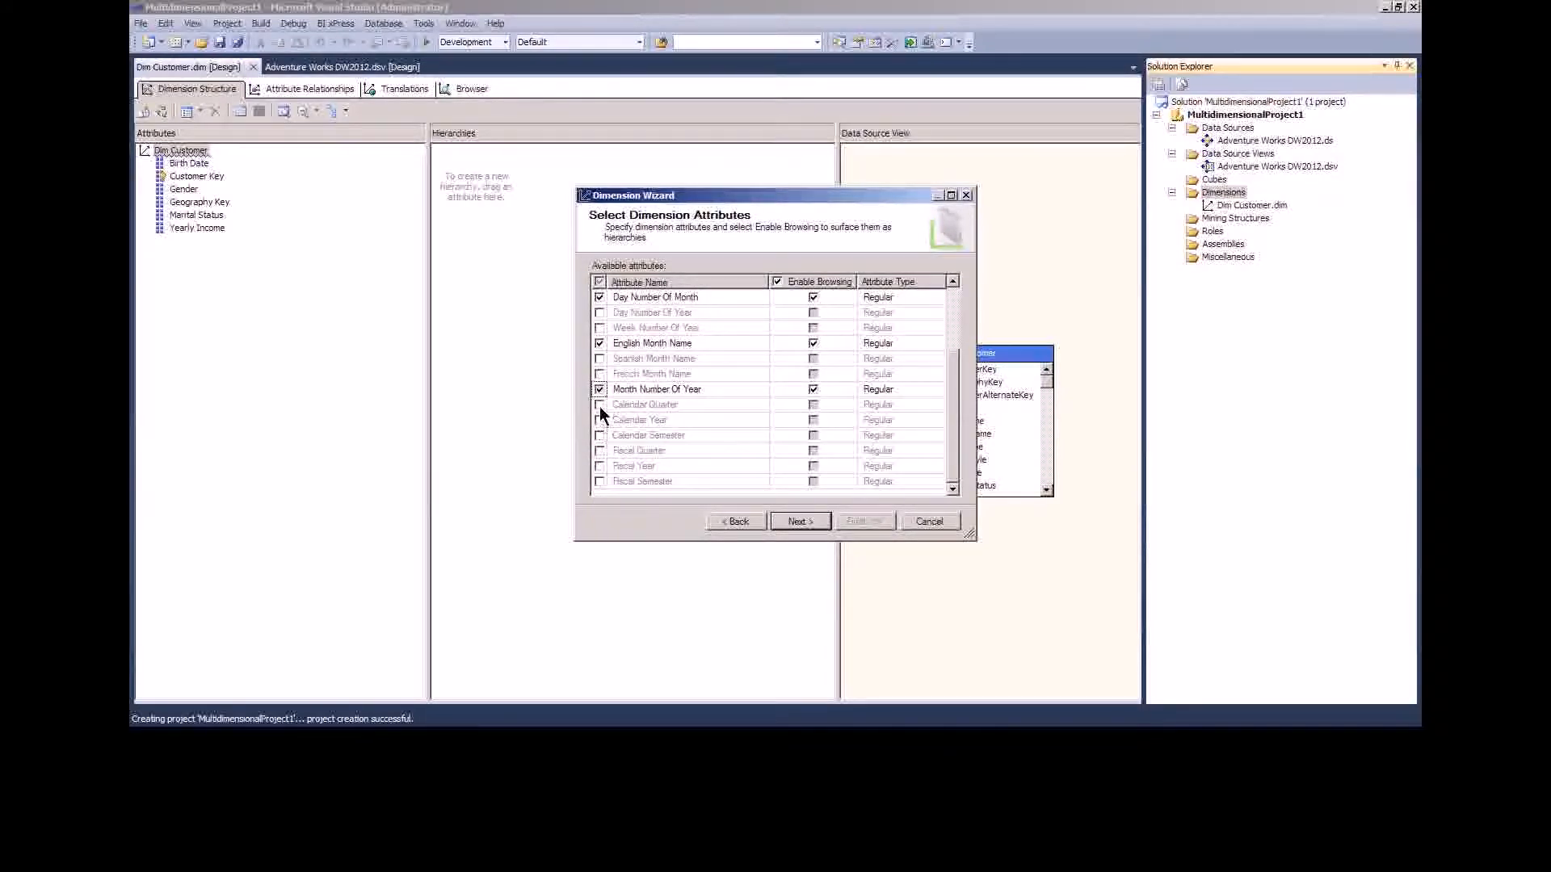
pyautogui.click(600, 404)
pyautogui.click(599, 420)
pyautogui.click(799, 522)
pyautogui.click(869, 525)
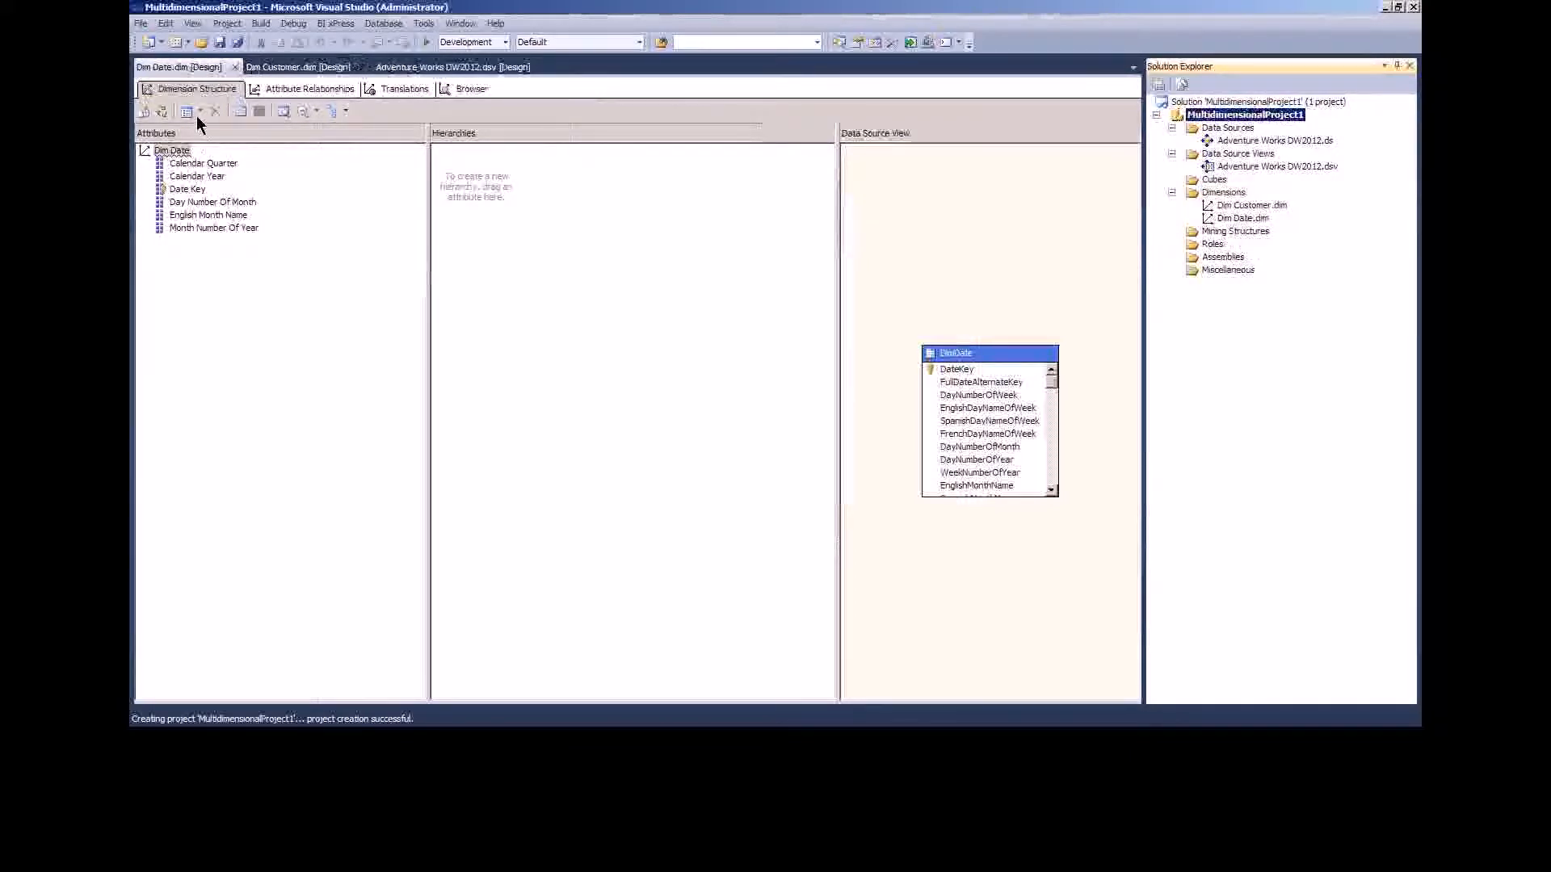
# - Check the date dimension's attribute relationships and start a new hierarchy with Calendar Year as its top level
pyautogui.click(315, 91)
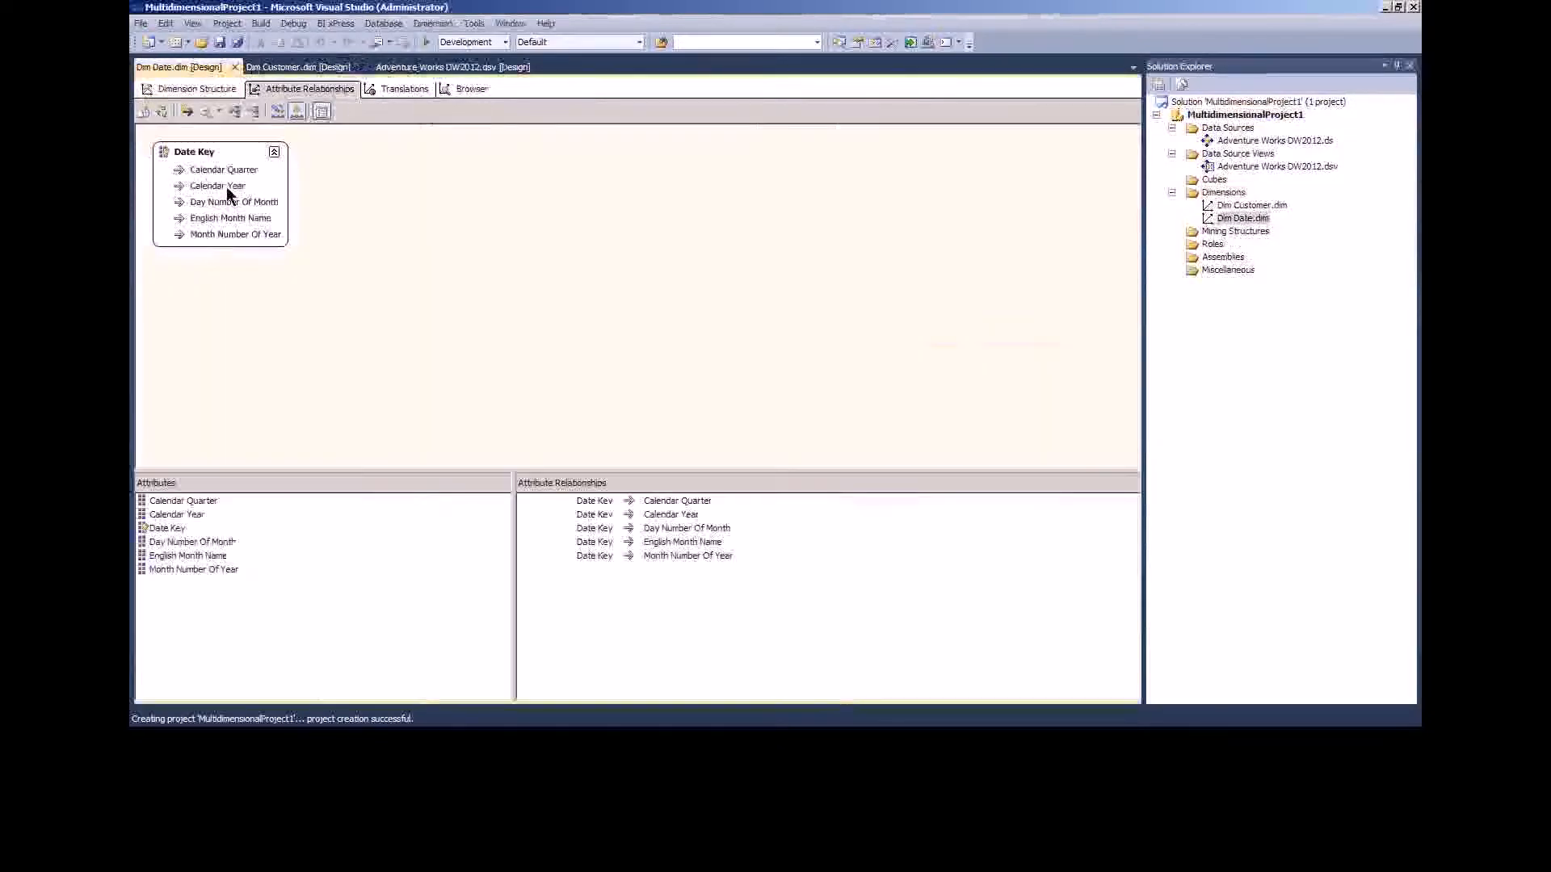
pyautogui.click(194, 91)
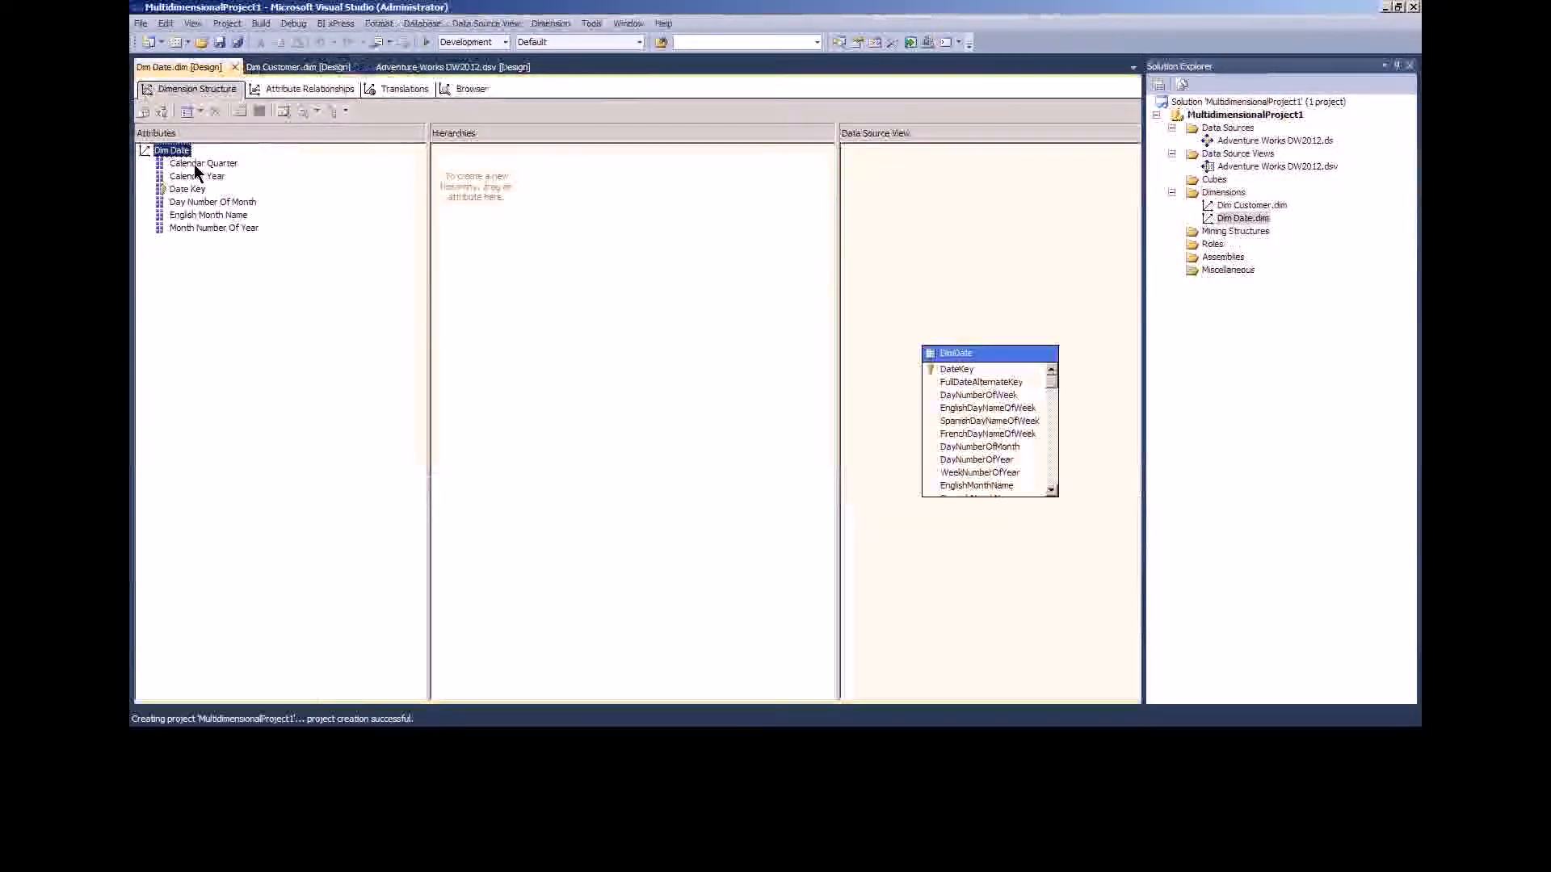
pyautogui.moveTo(196, 176); pyautogui.dragTo(464, 185)
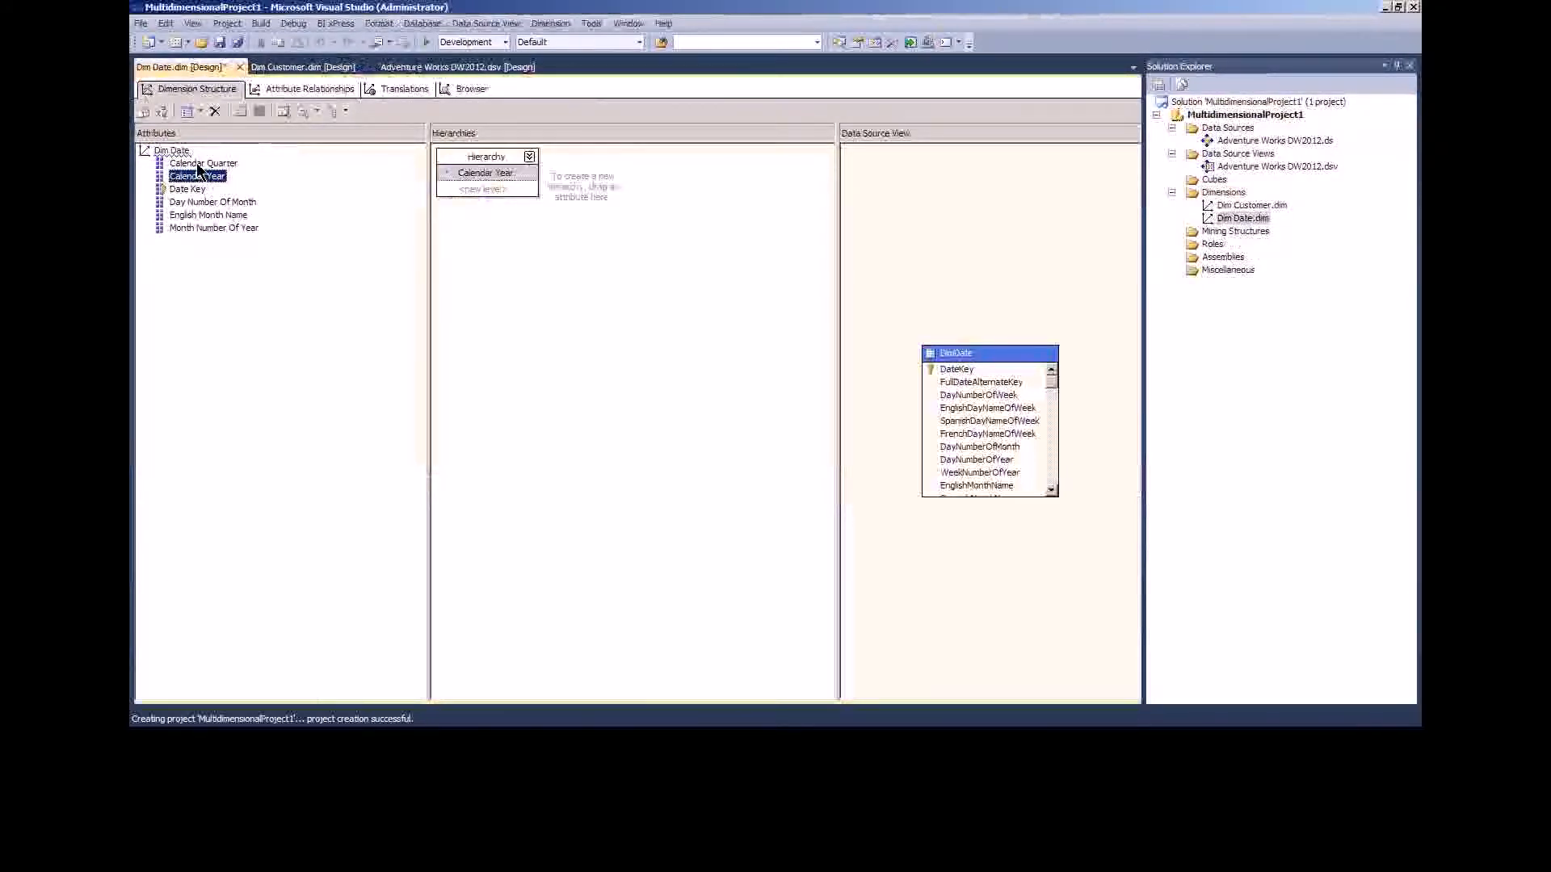
# - Add Calendar Quarter, Month Number Of Year and Day Number Of Month as levels below Calendar Year in the hierarchy
pyautogui.moveTo(198, 165); pyautogui.dragTo(483, 191)
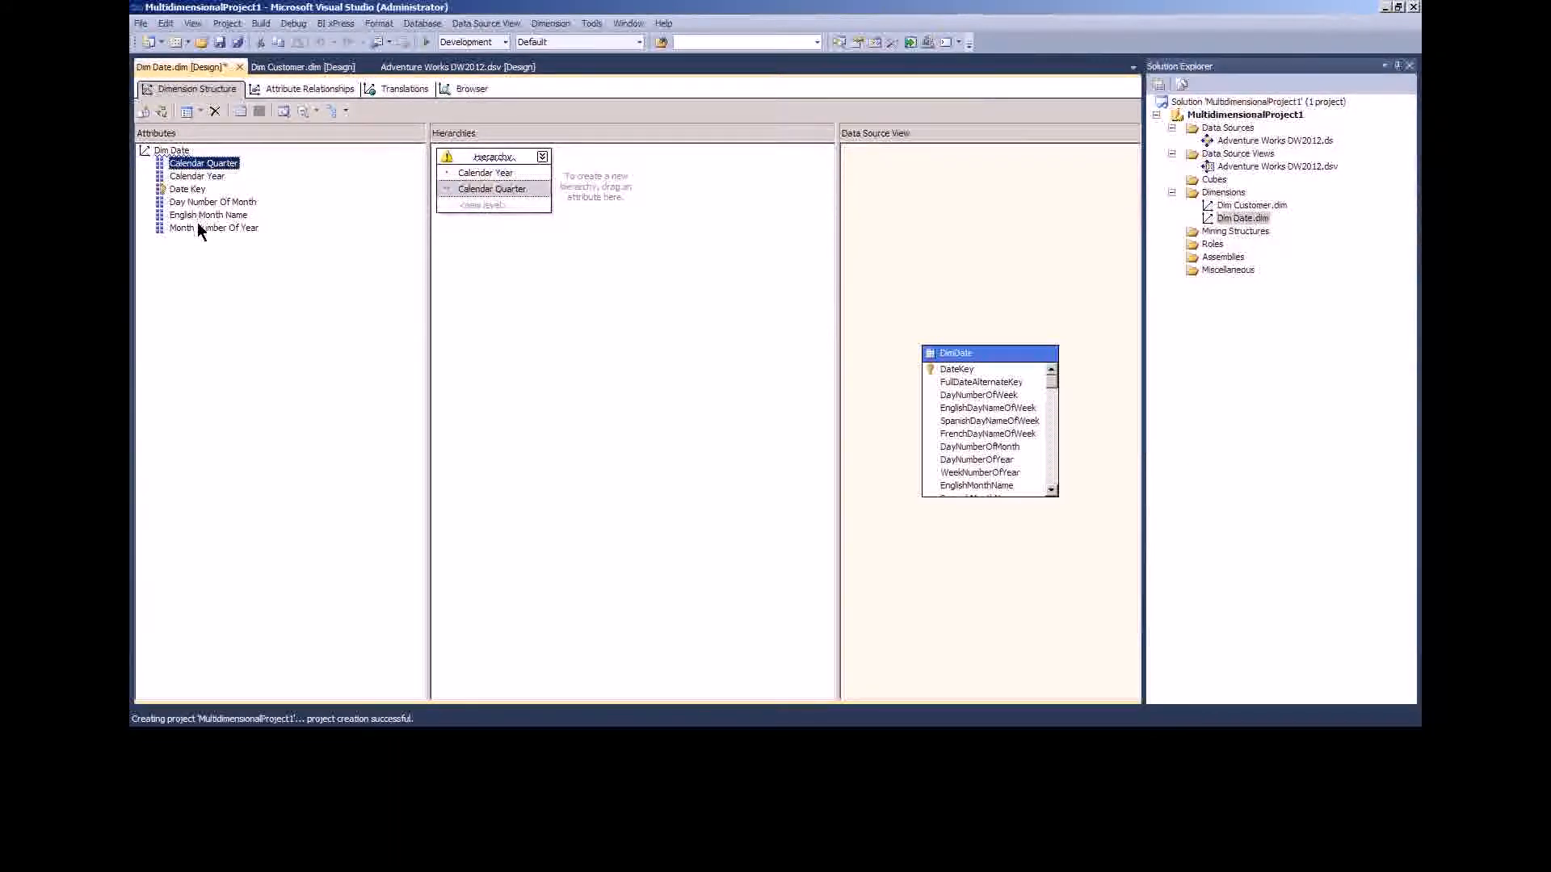
pyautogui.moveTo(197, 229); pyautogui.dragTo(485, 212)
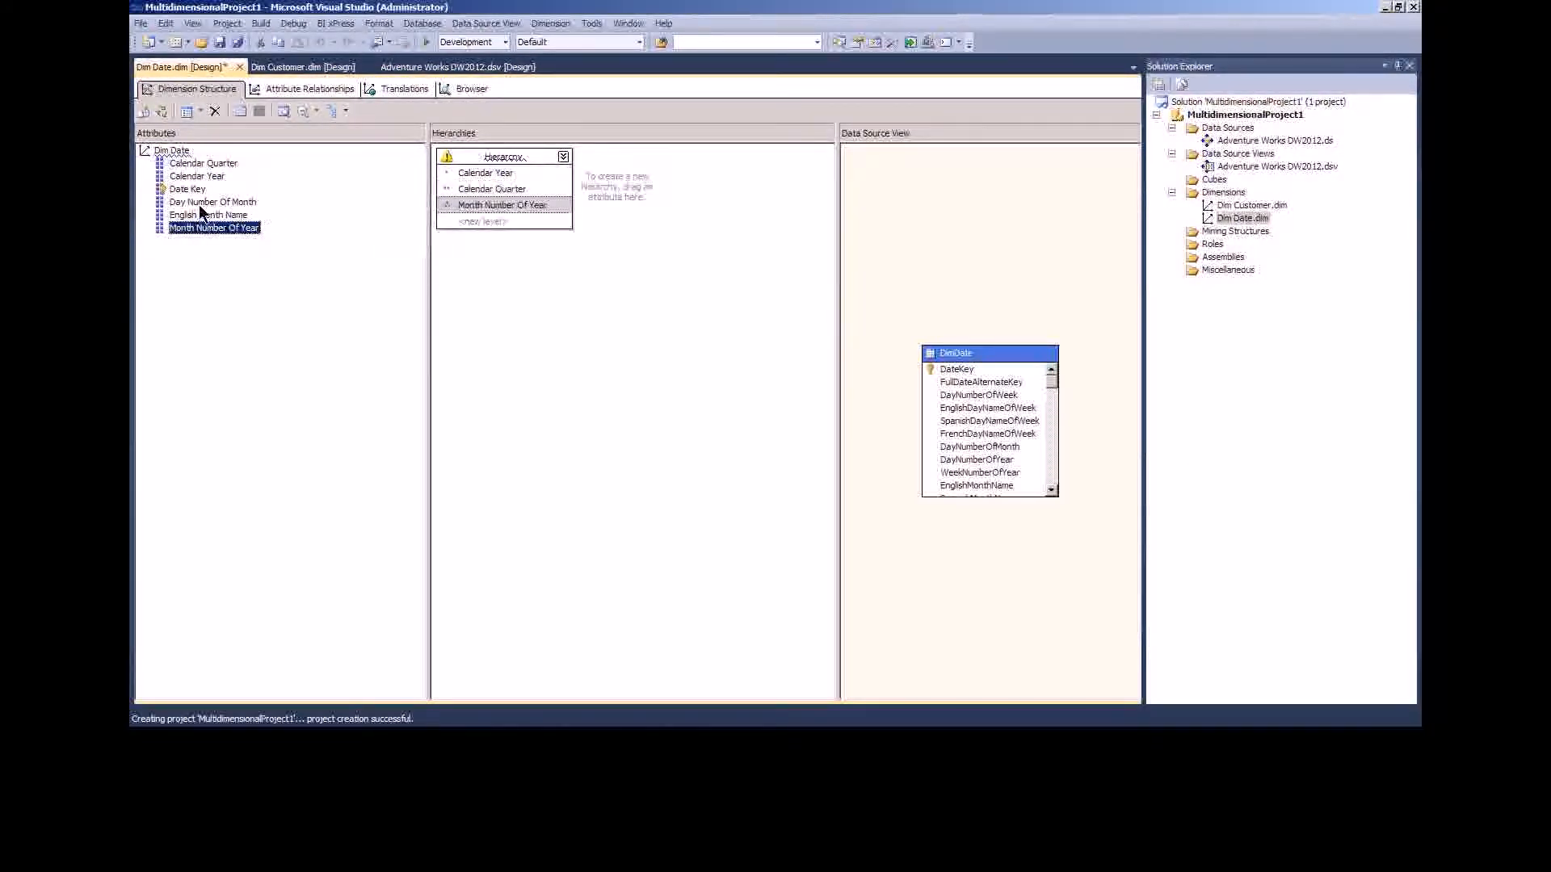
pyautogui.moveTo(202, 203); pyautogui.dragTo(506, 221)
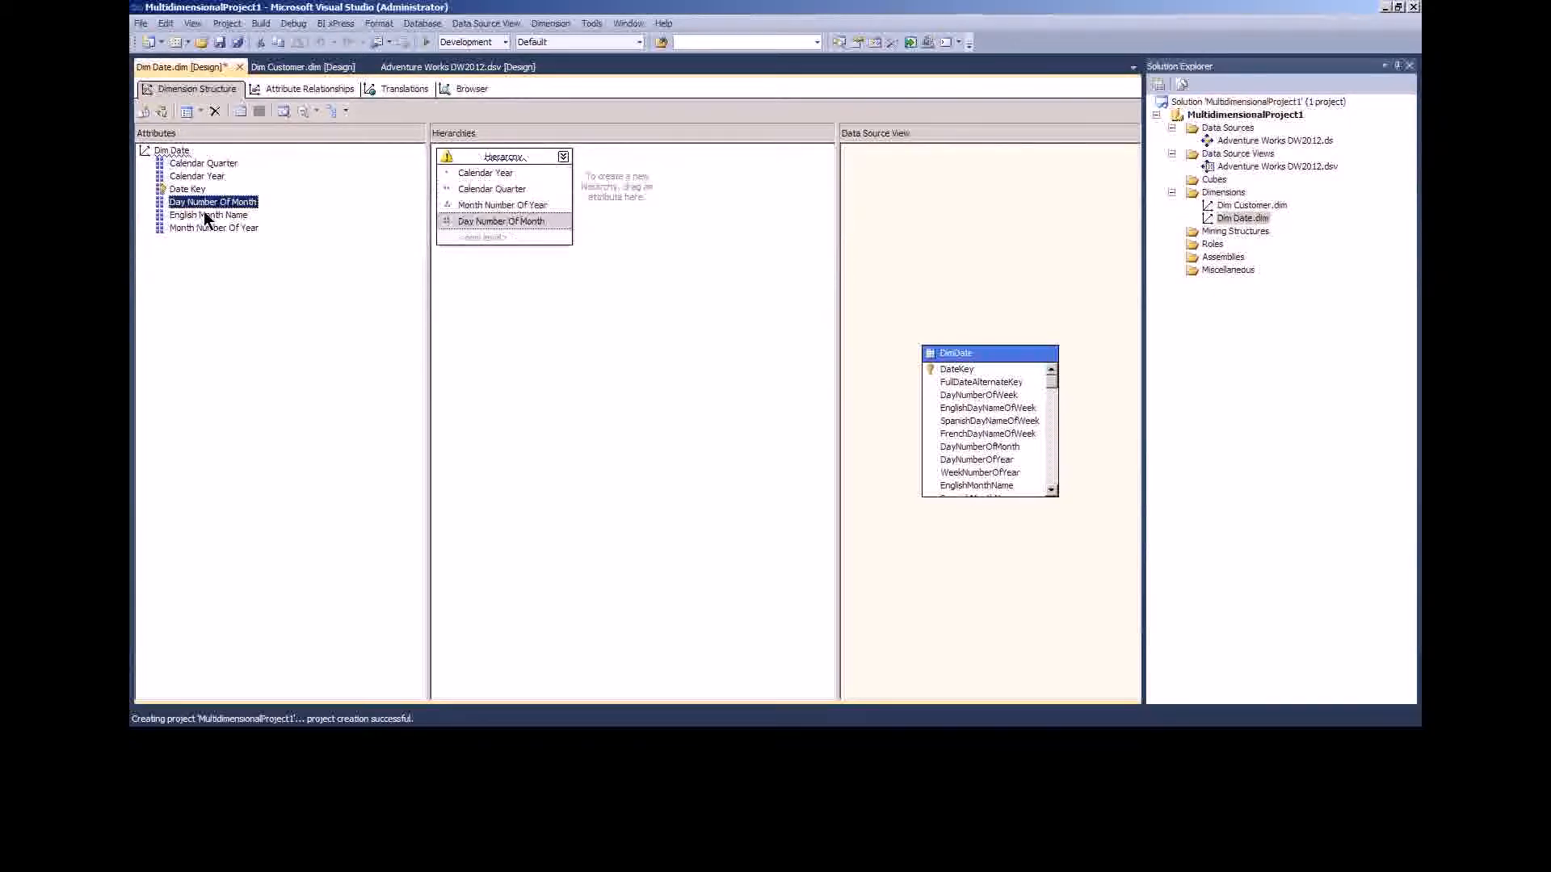
# - Delete the English Month Name attribute from the Dim Date dimension
pyautogui.click(206, 216)
pyautogui.rightClick(203, 218)
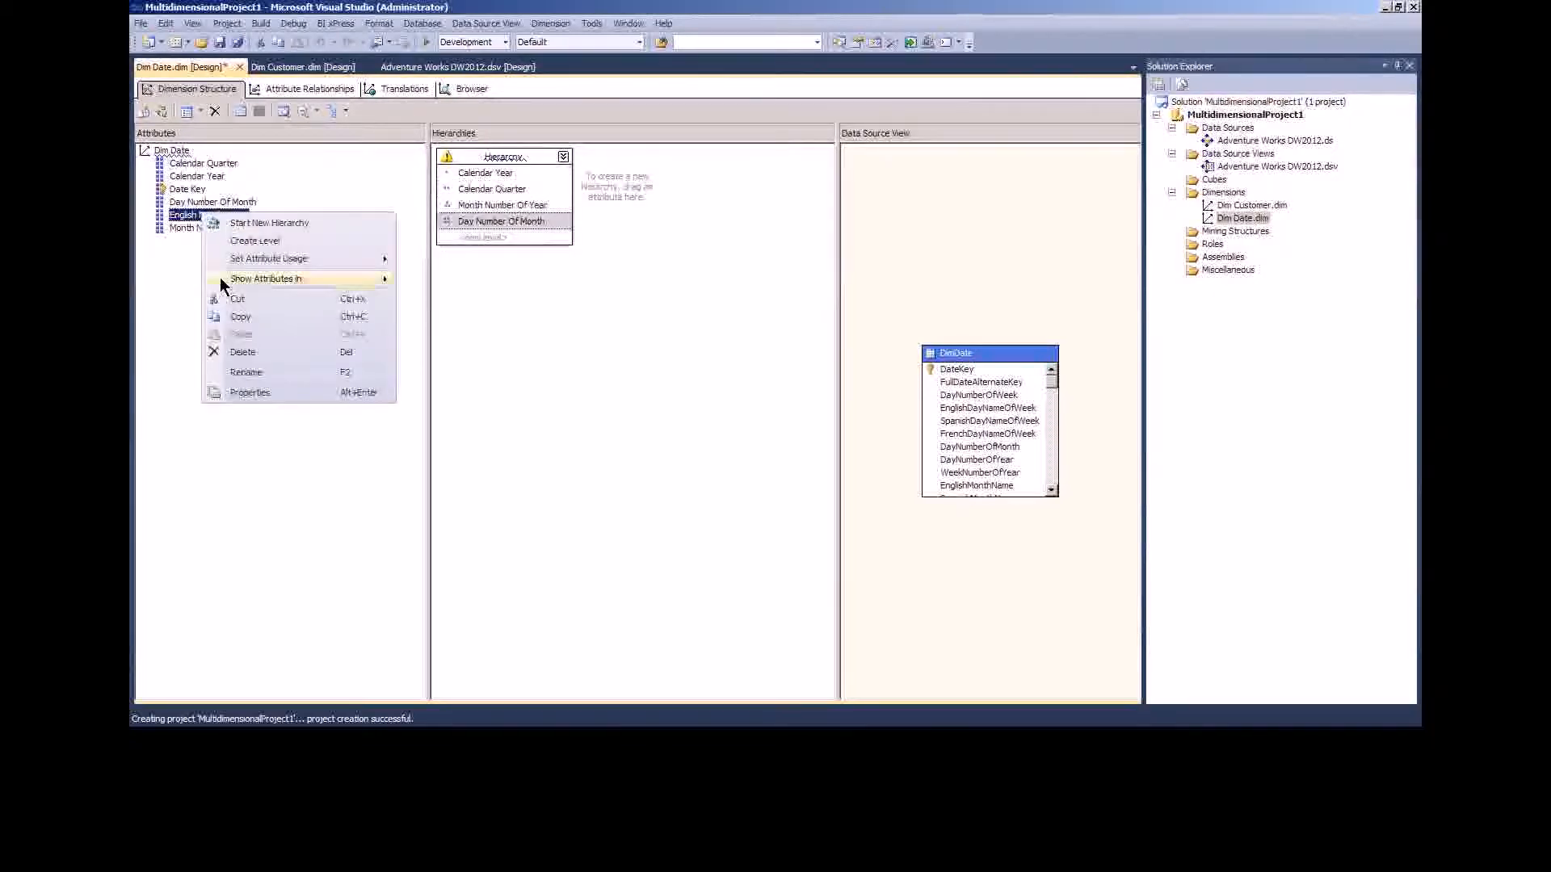
pyautogui.click(239, 356)
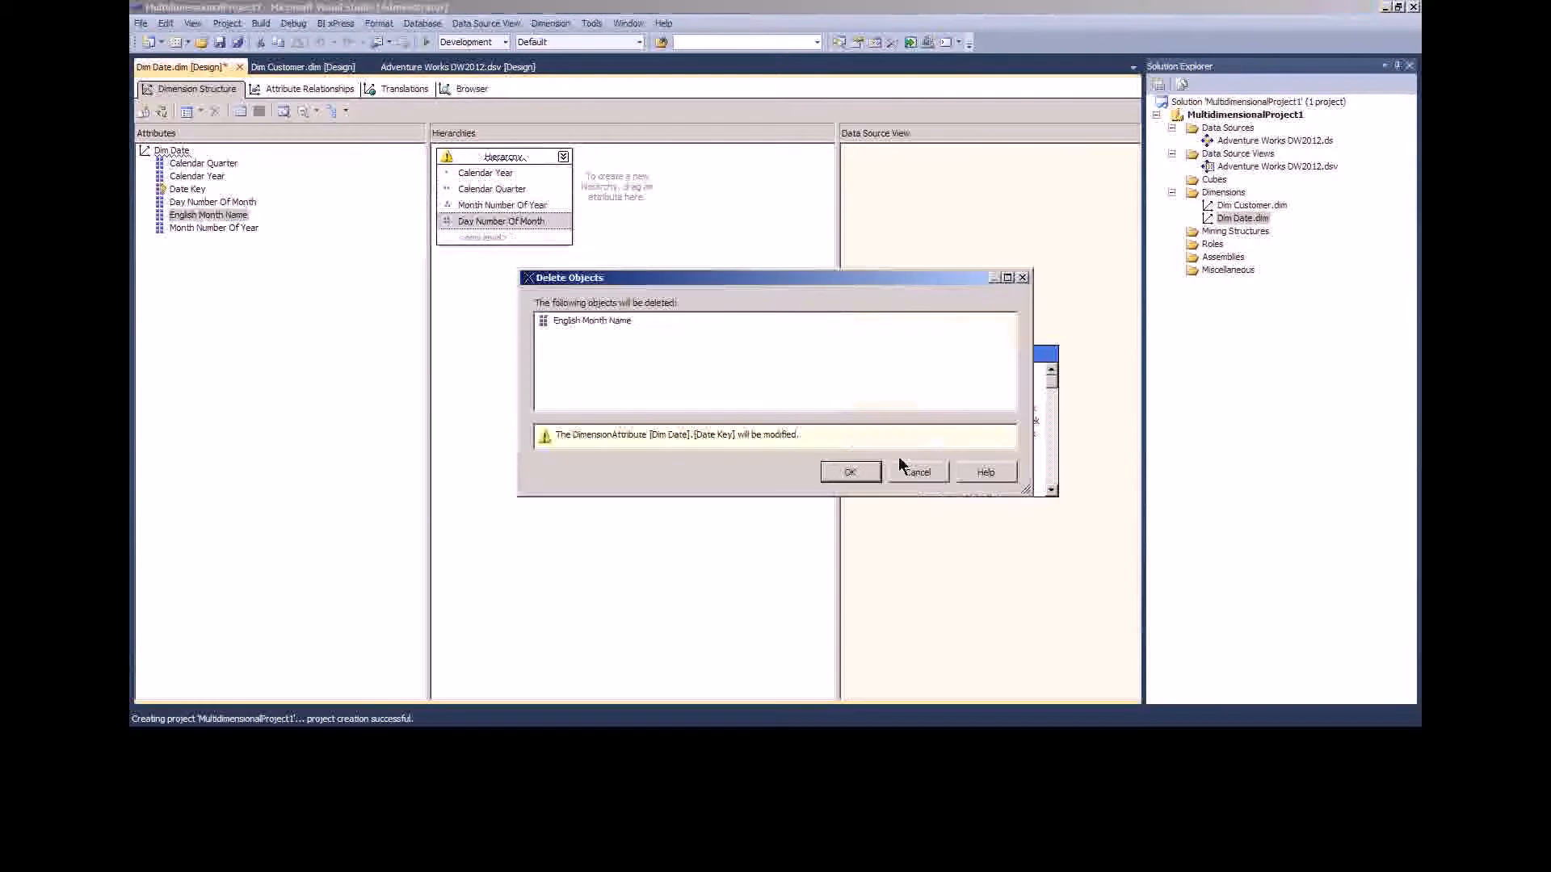
pyautogui.click(858, 474)
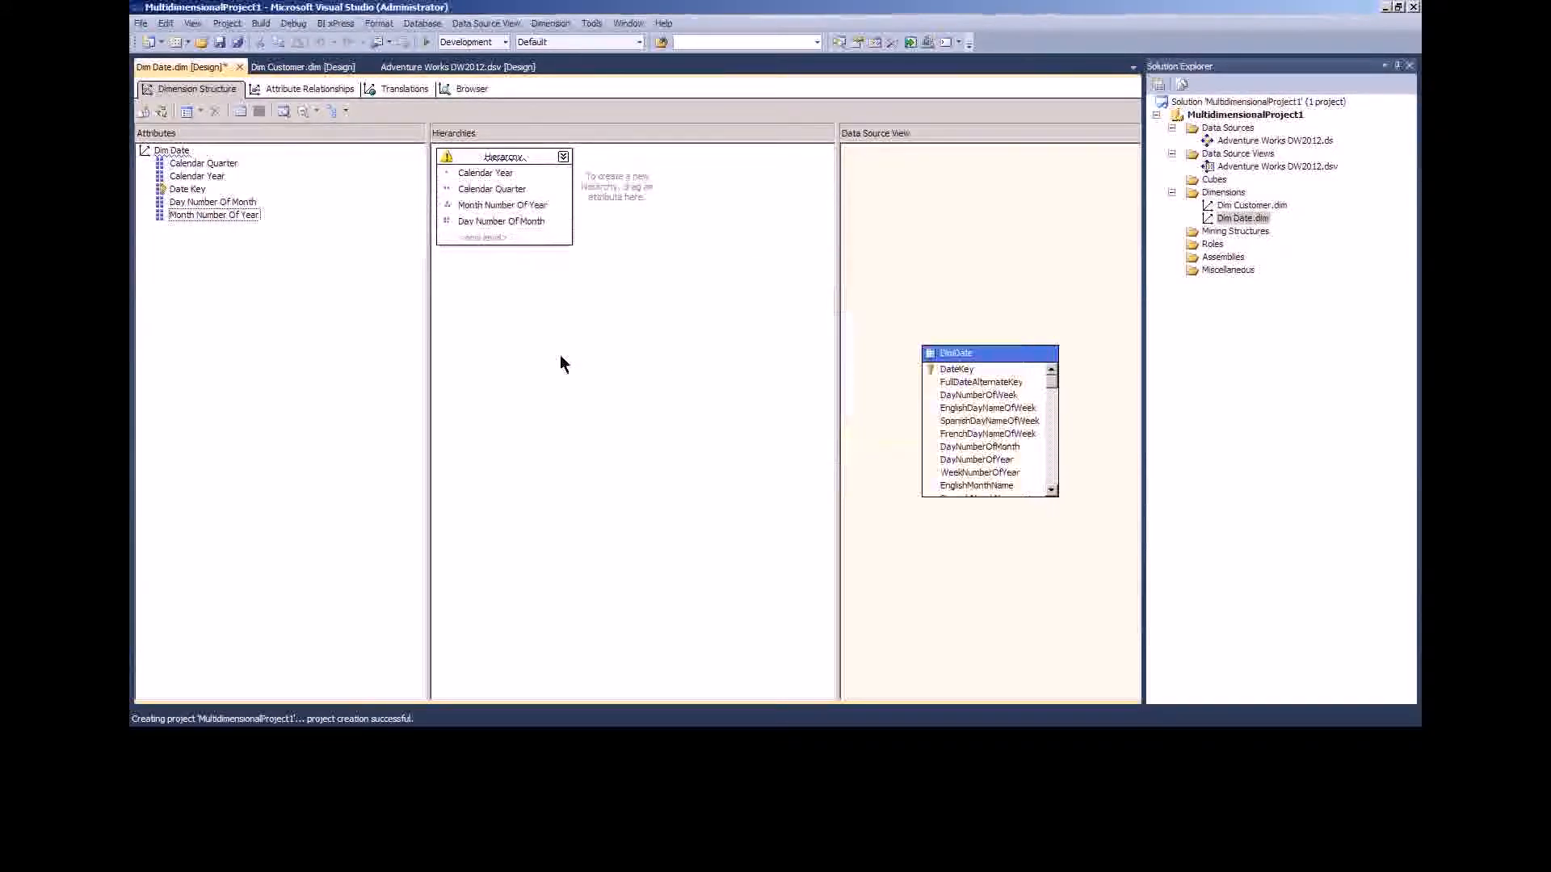
# - Rename the Dim Date hierarchy as Calendar Year Hierarchy
pyautogui.click(526, 158)
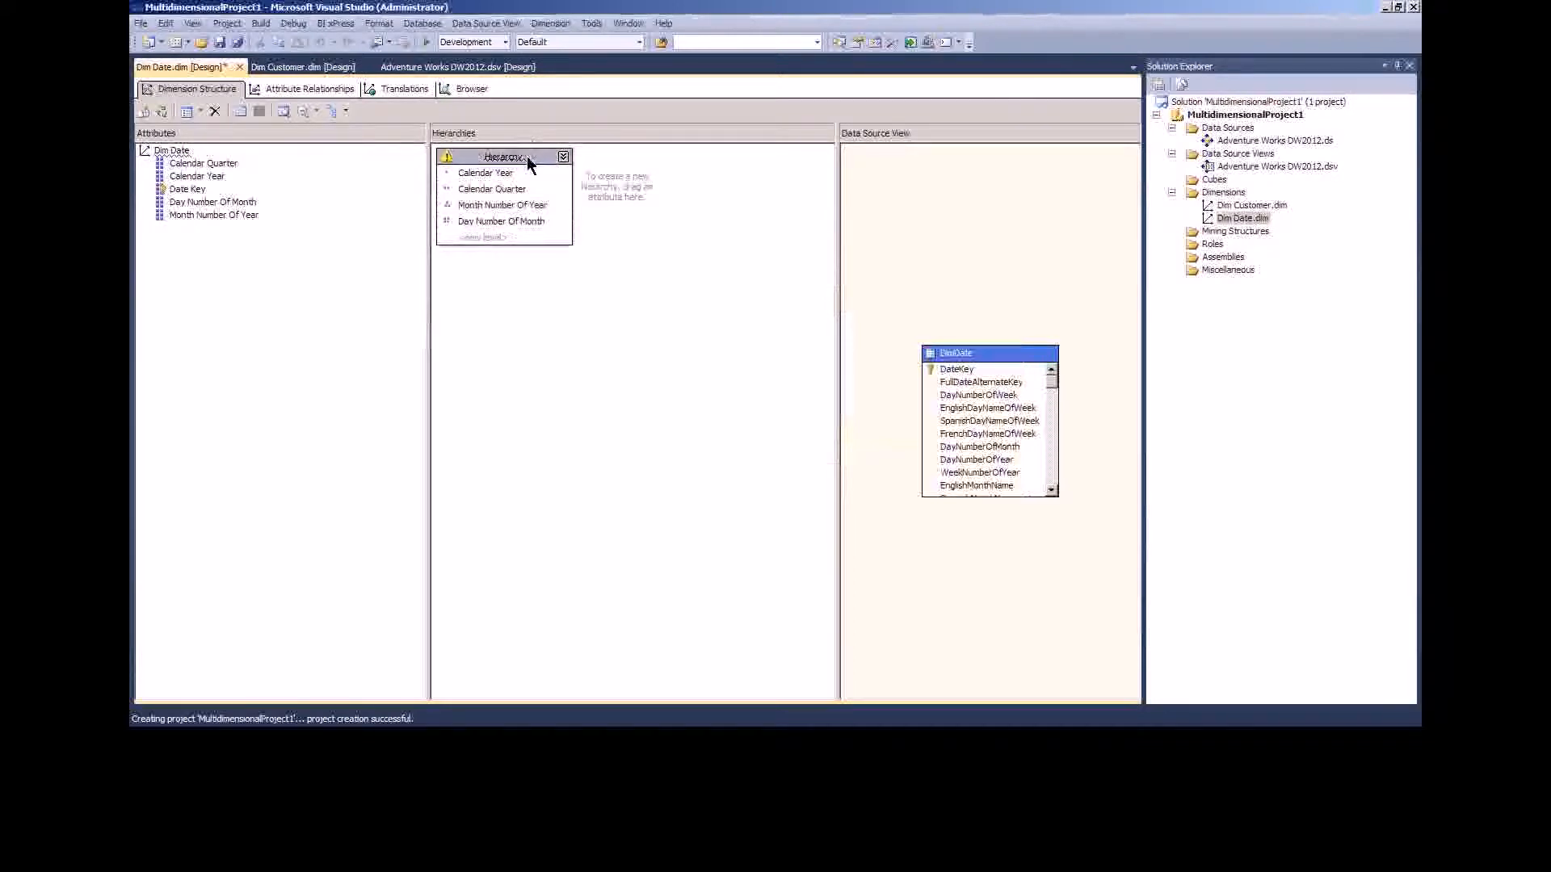
pyautogui.click(527, 157)
pyautogui.write('Ca')
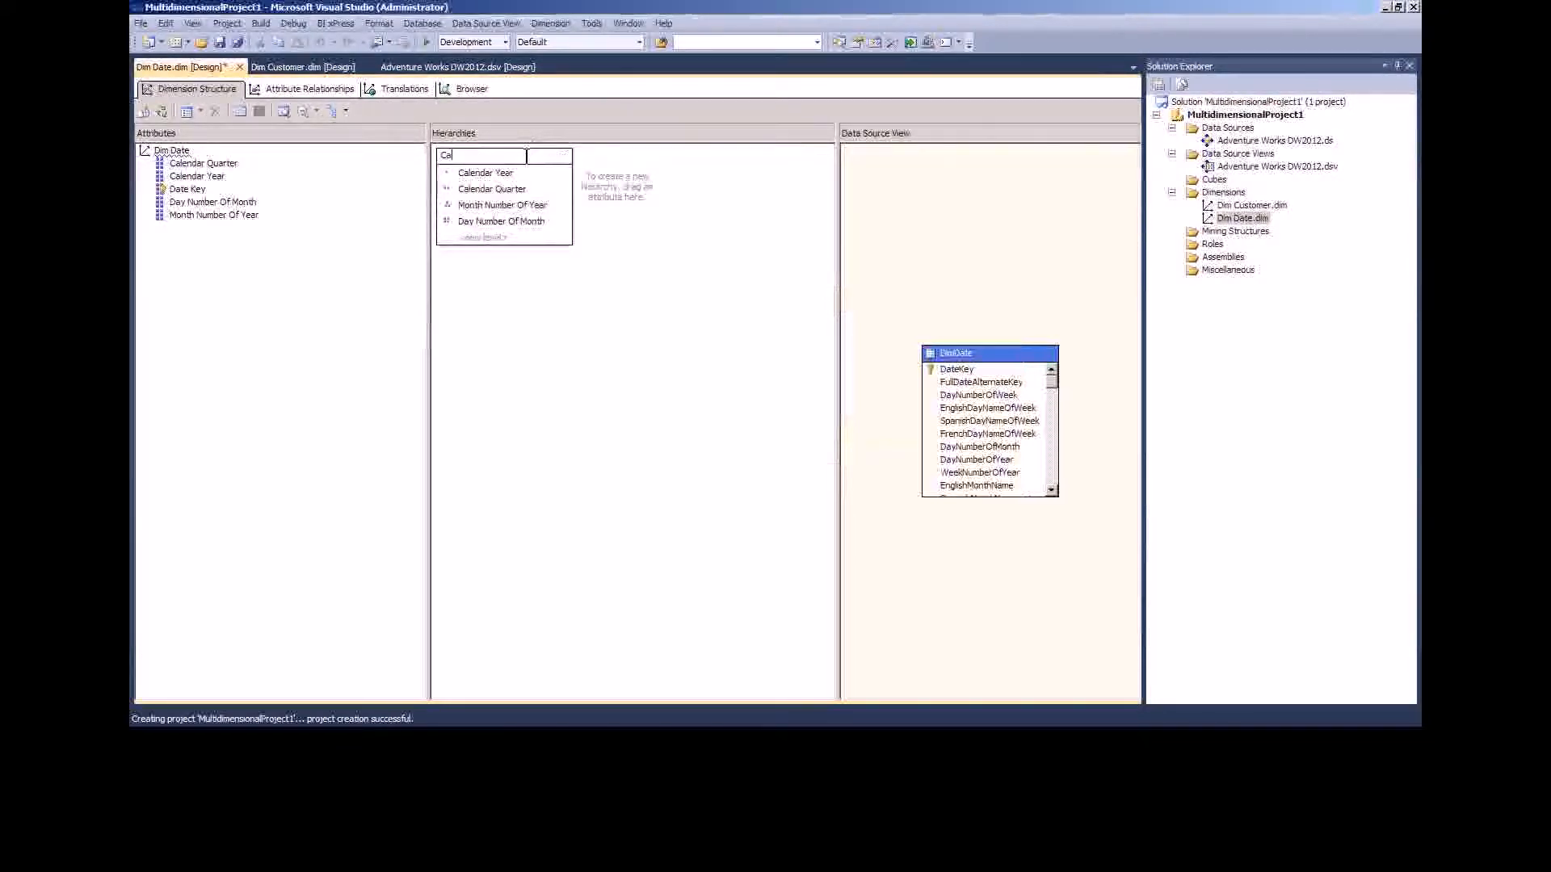
pyautogui.write('lendar Year')
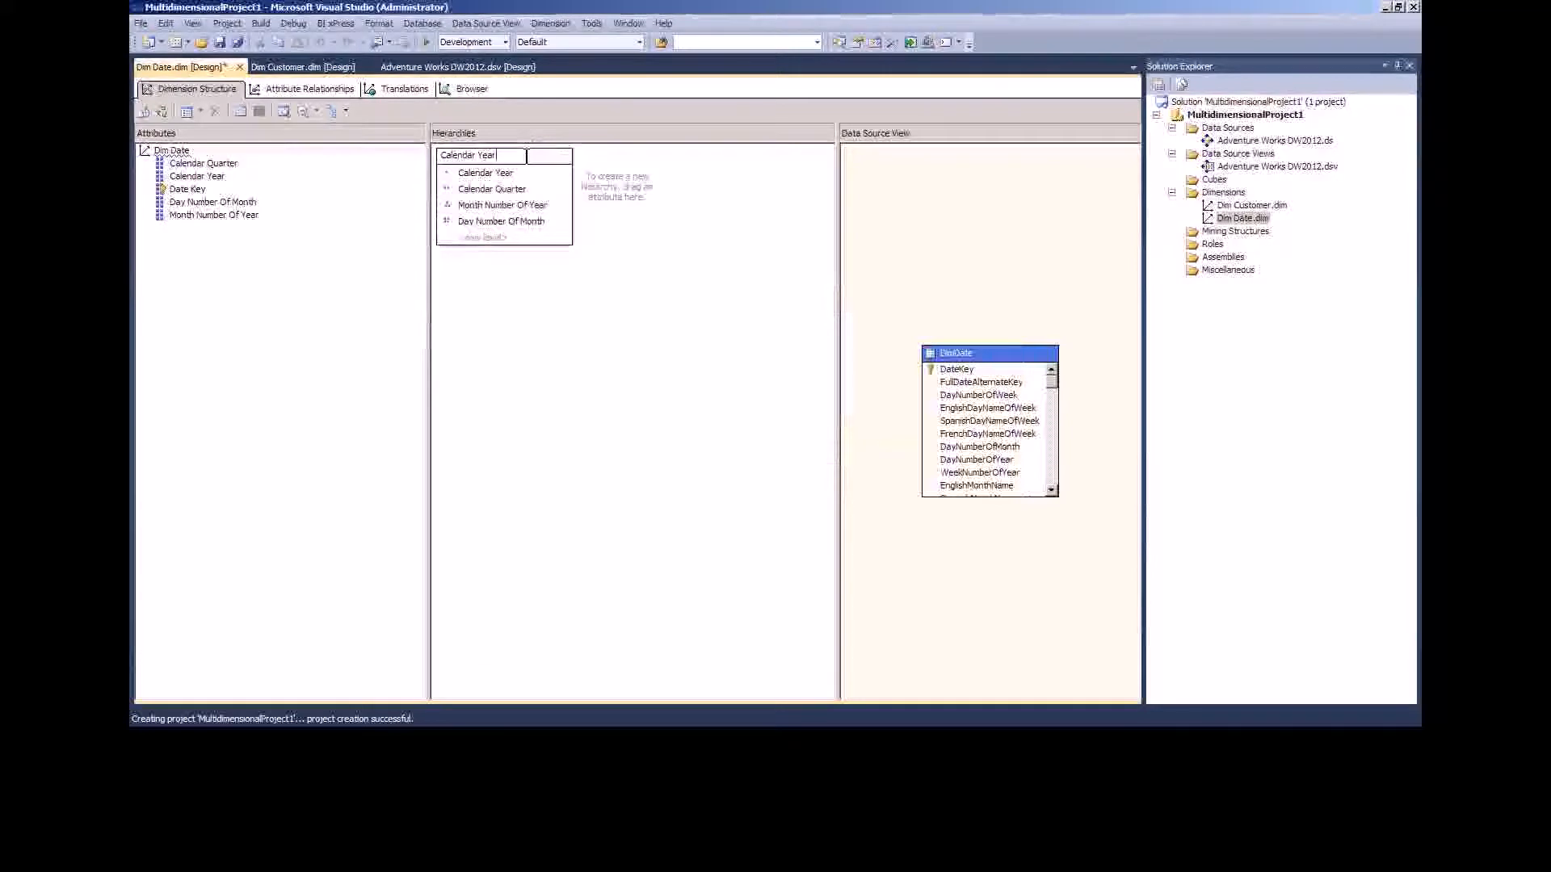
pyautogui.write('Hierarchy')
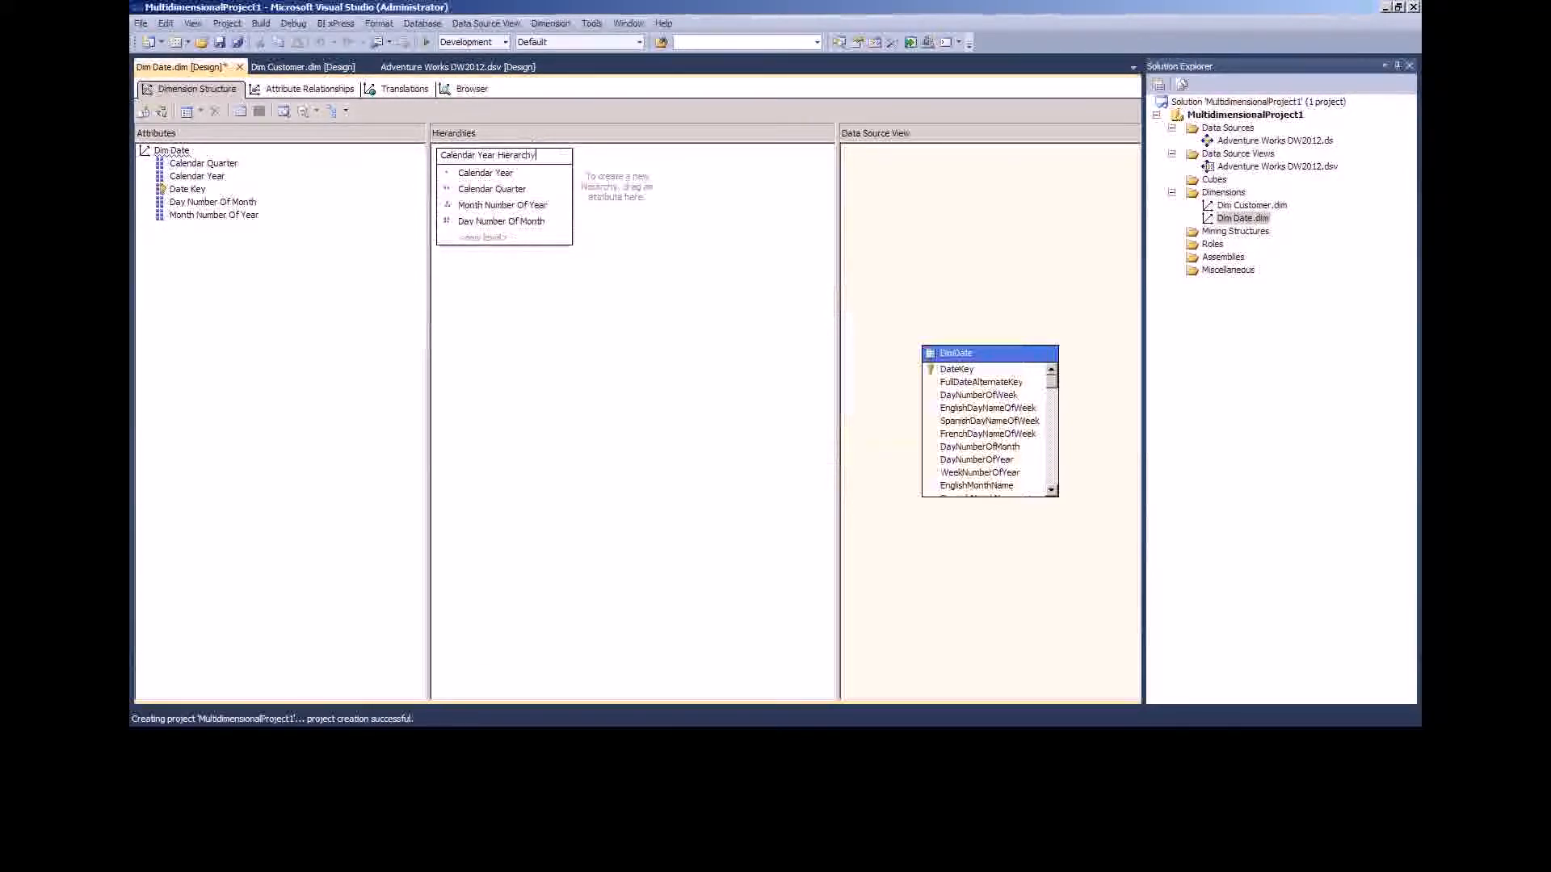
pyautogui.click(328, 254)
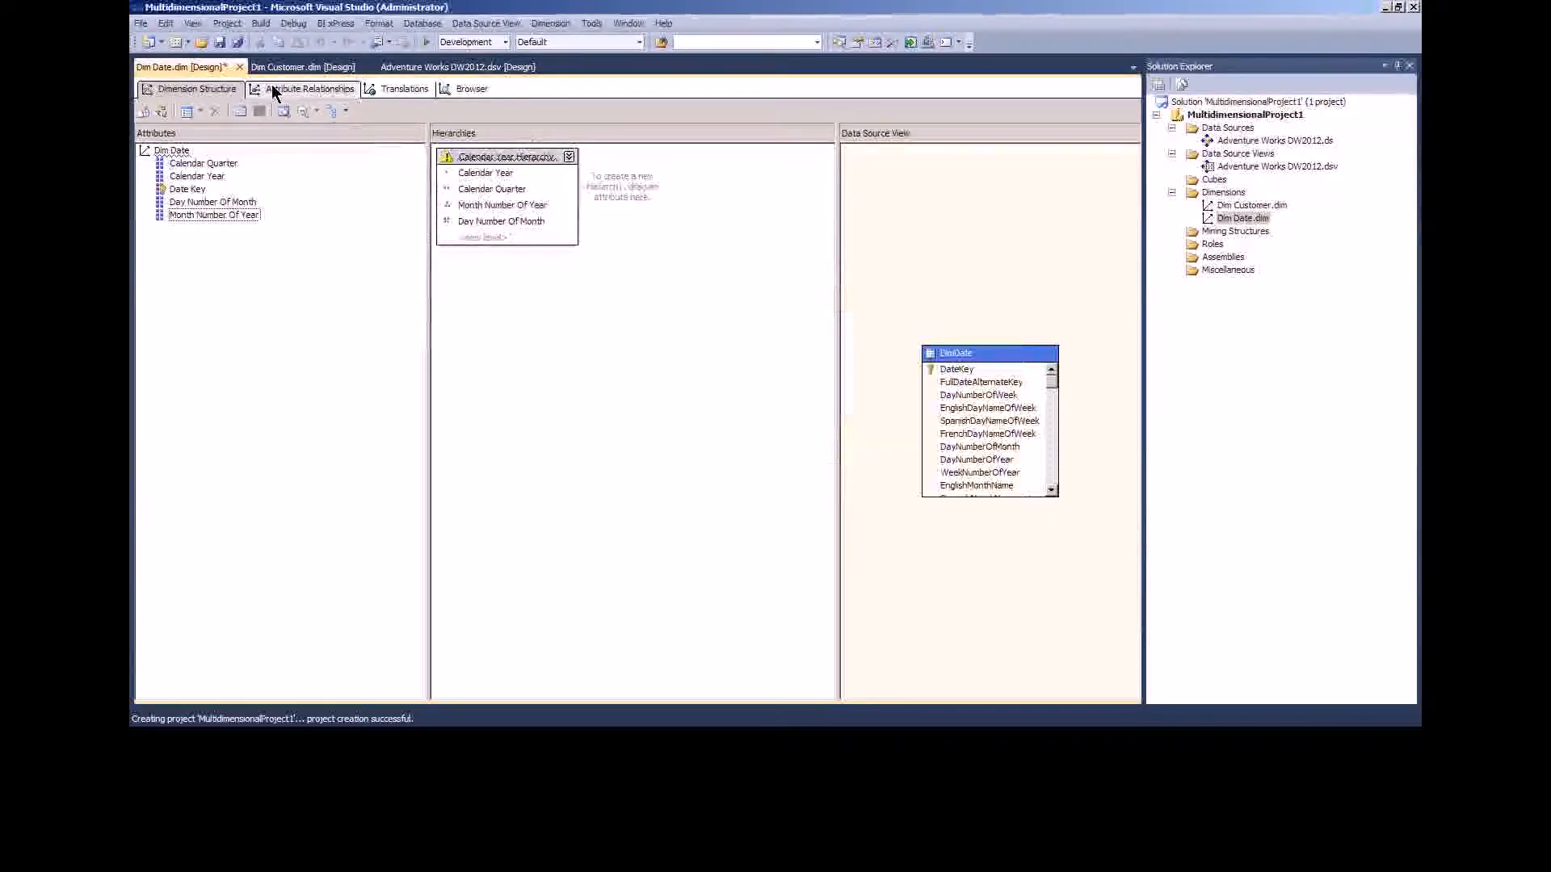
# - Chain the attribute relationships from Day Number Of Month to Month Number Of Year, Calendar Quarter and Calendar Year
pyautogui.click(302, 97)
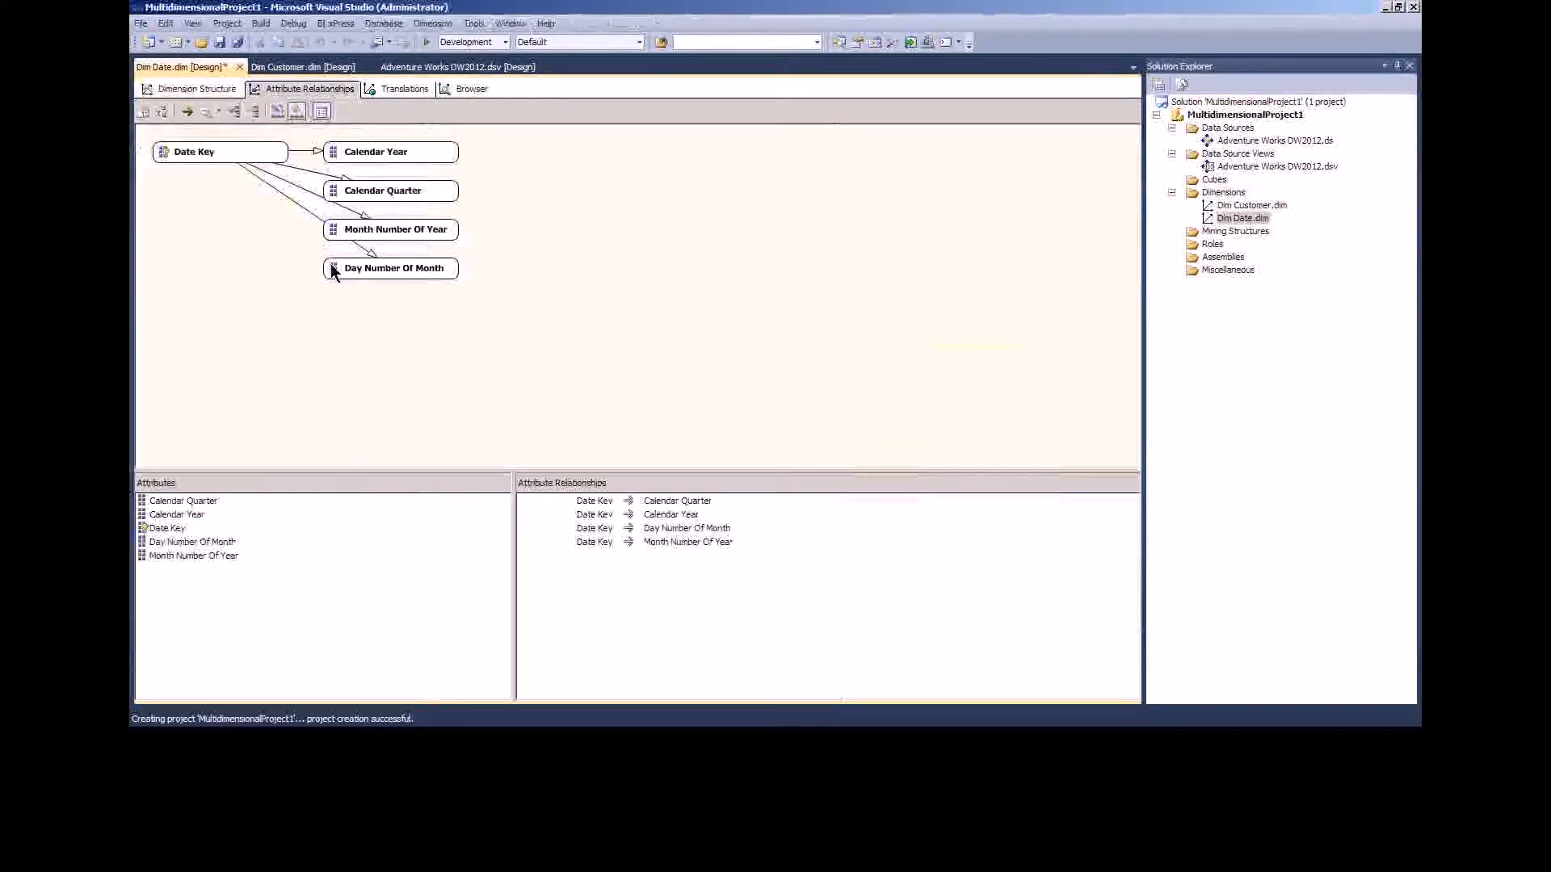
pyautogui.moveTo(335, 265); pyautogui.dragTo(371, 227)
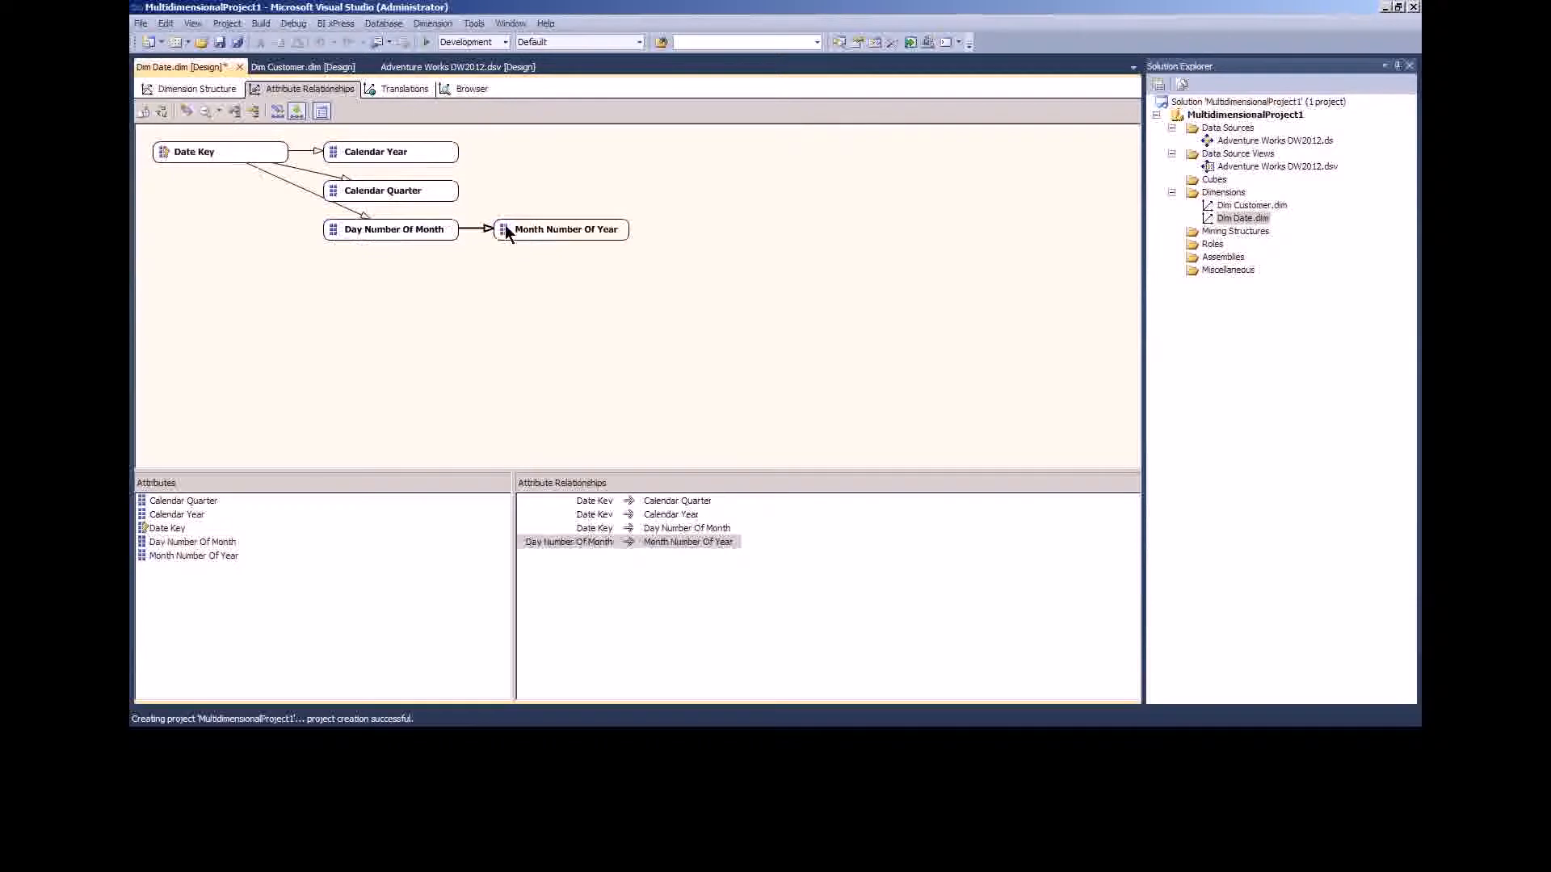
pyautogui.moveTo(506, 230); pyautogui.dragTo(352, 195)
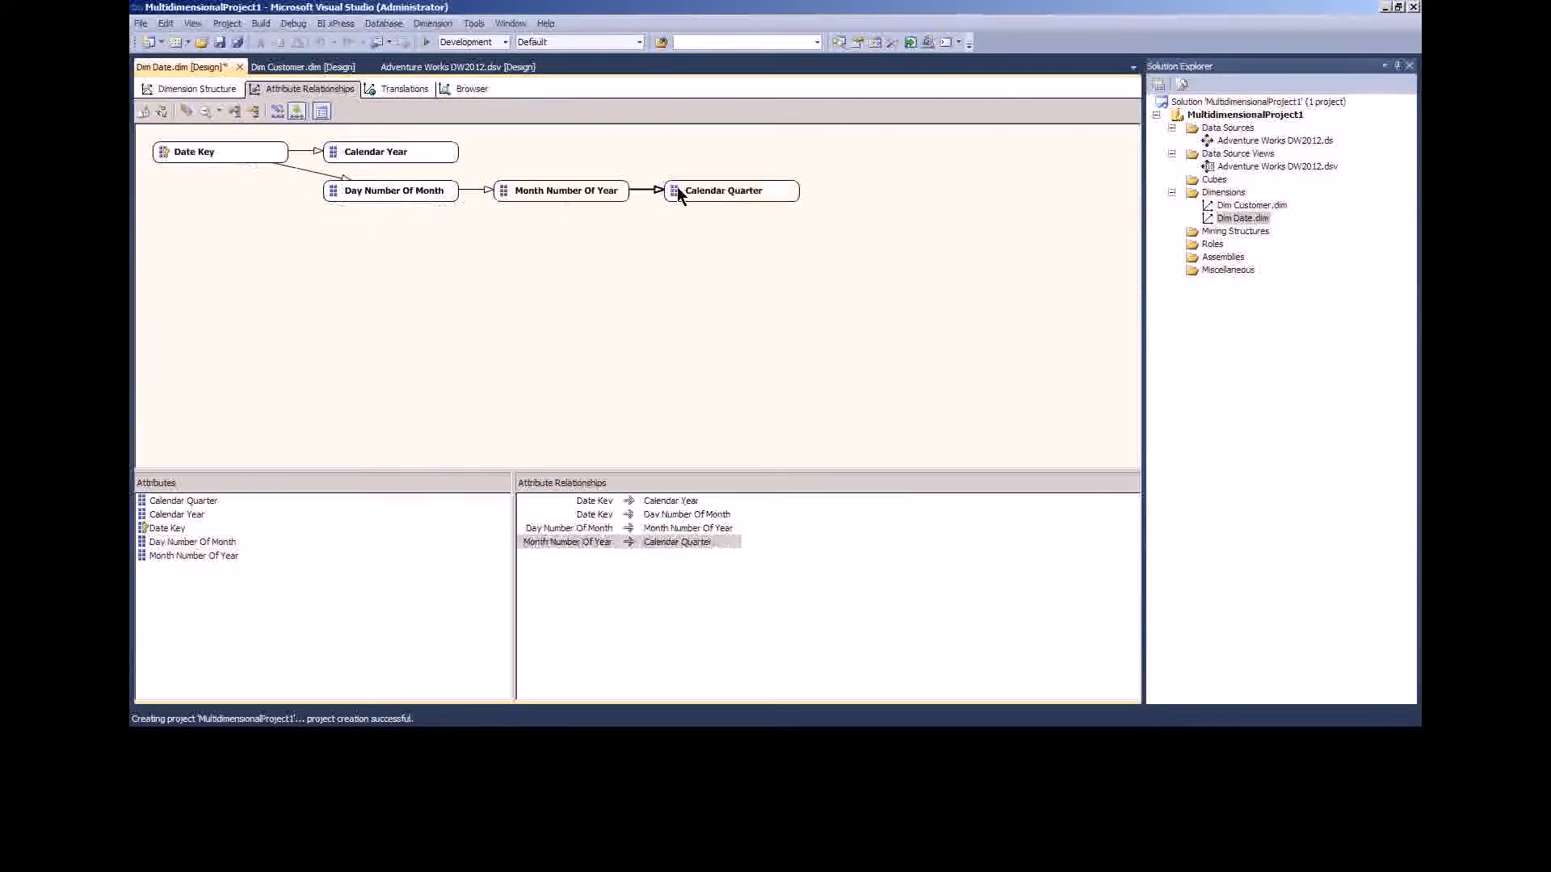
pyautogui.moveTo(677, 189); pyautogui.dragTo(388, 158)
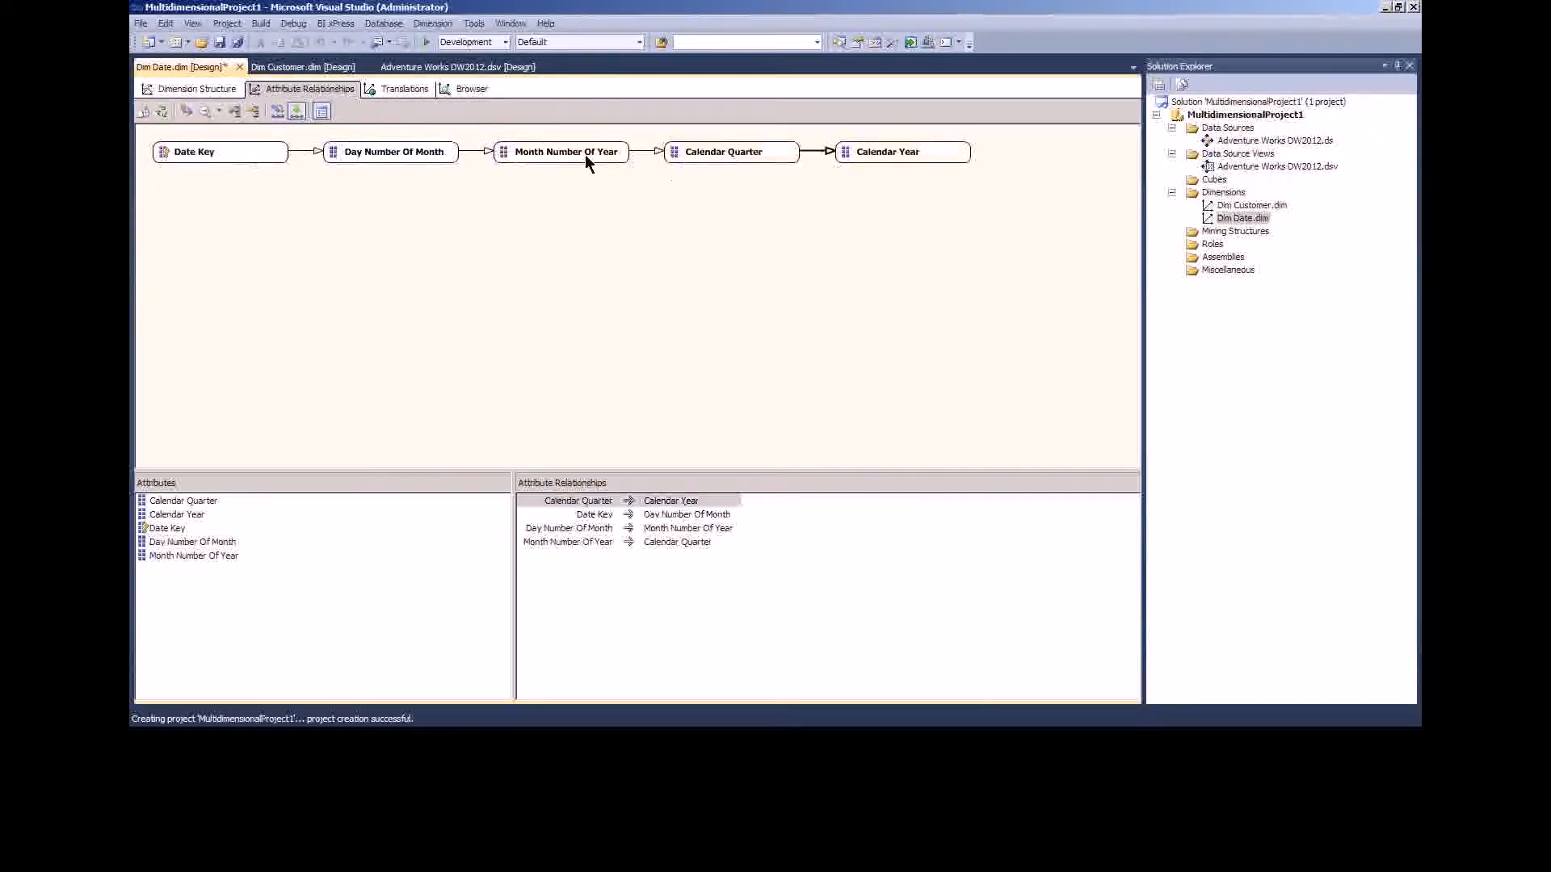
# - Set the Calendar Quarter to Calendar Year relationship type to Rigid and return to the dimension structure
pyautogui.click(667, 499)
pyautogui.rightClick(667, 499)
pyautogui.moveTo(824, 537)
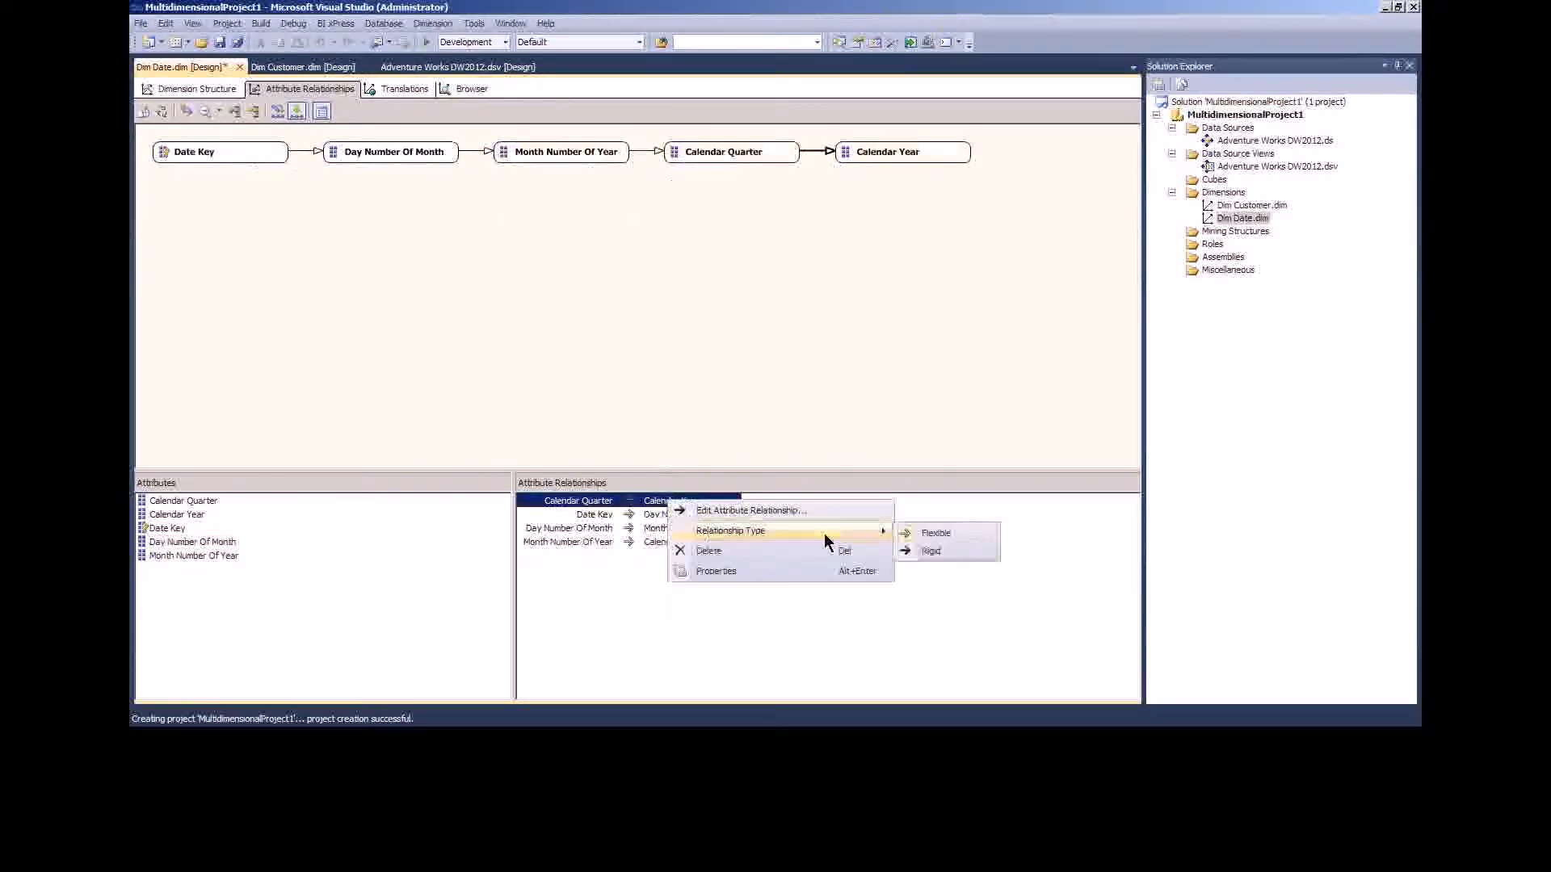
pyautogui.click(930, 550)
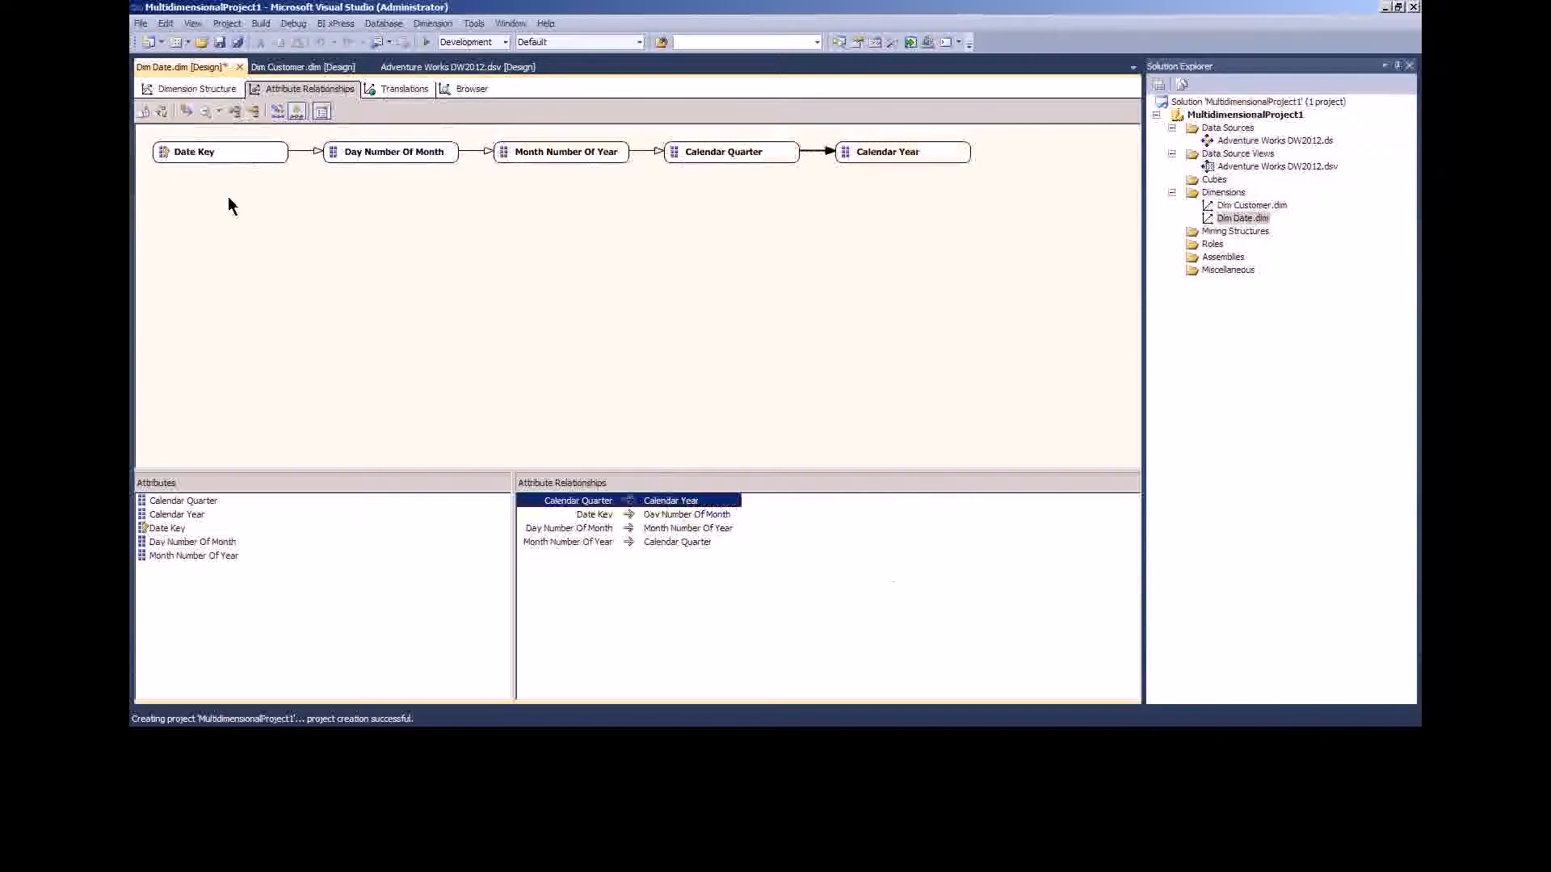
pyautogui.click(201, 90)
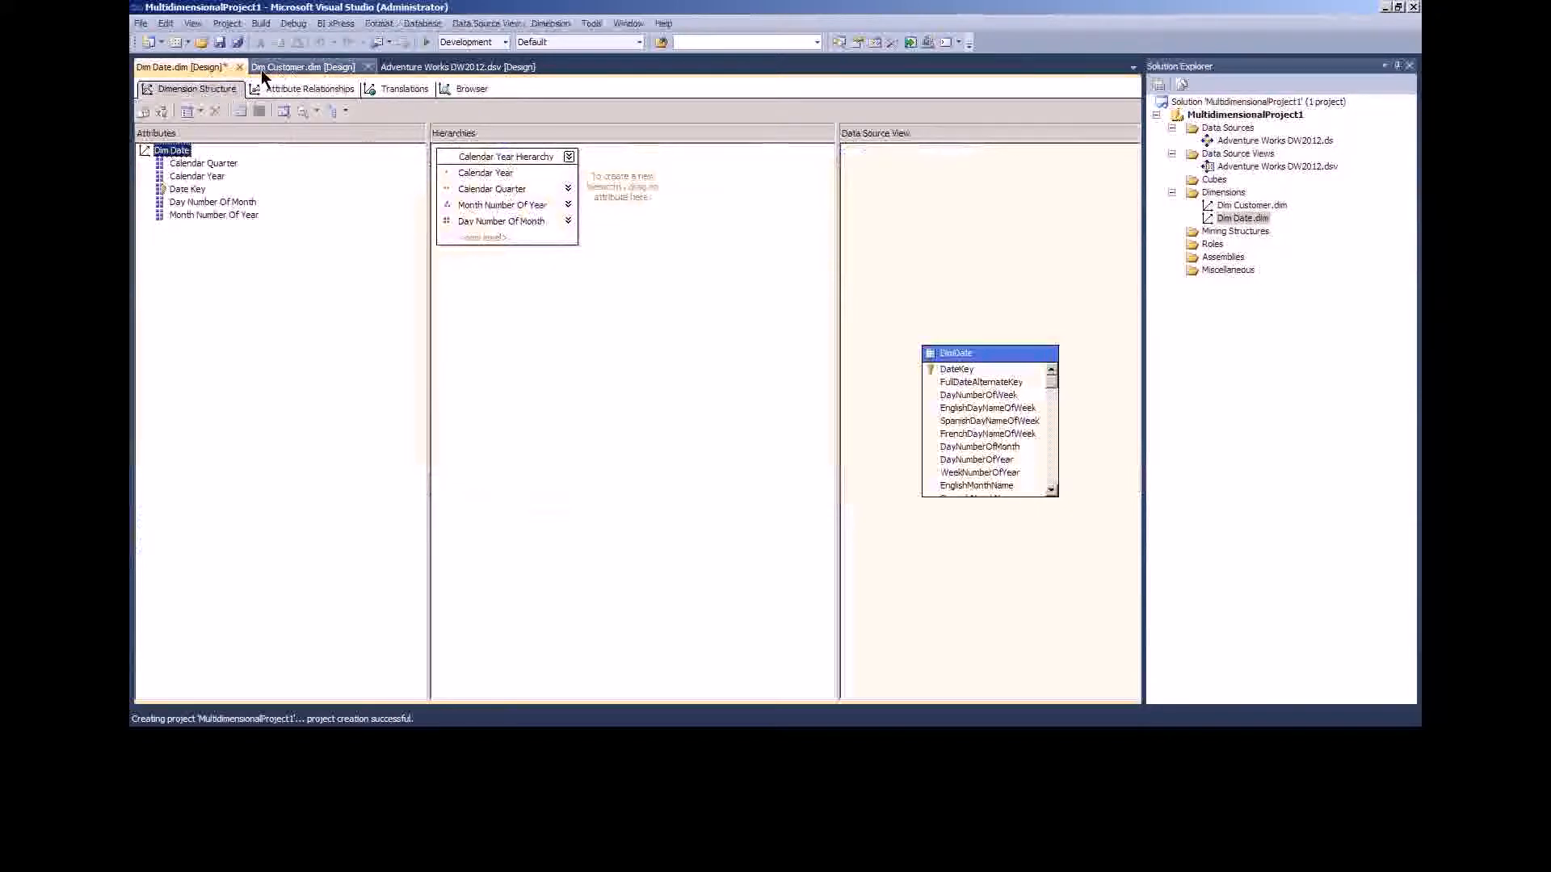
# - Leave the Dim Date designer open and switch to the AdventureWorksDW2012Multidimensional-EE Visual Studio window, maximized
pyautogui.click(239, 67)
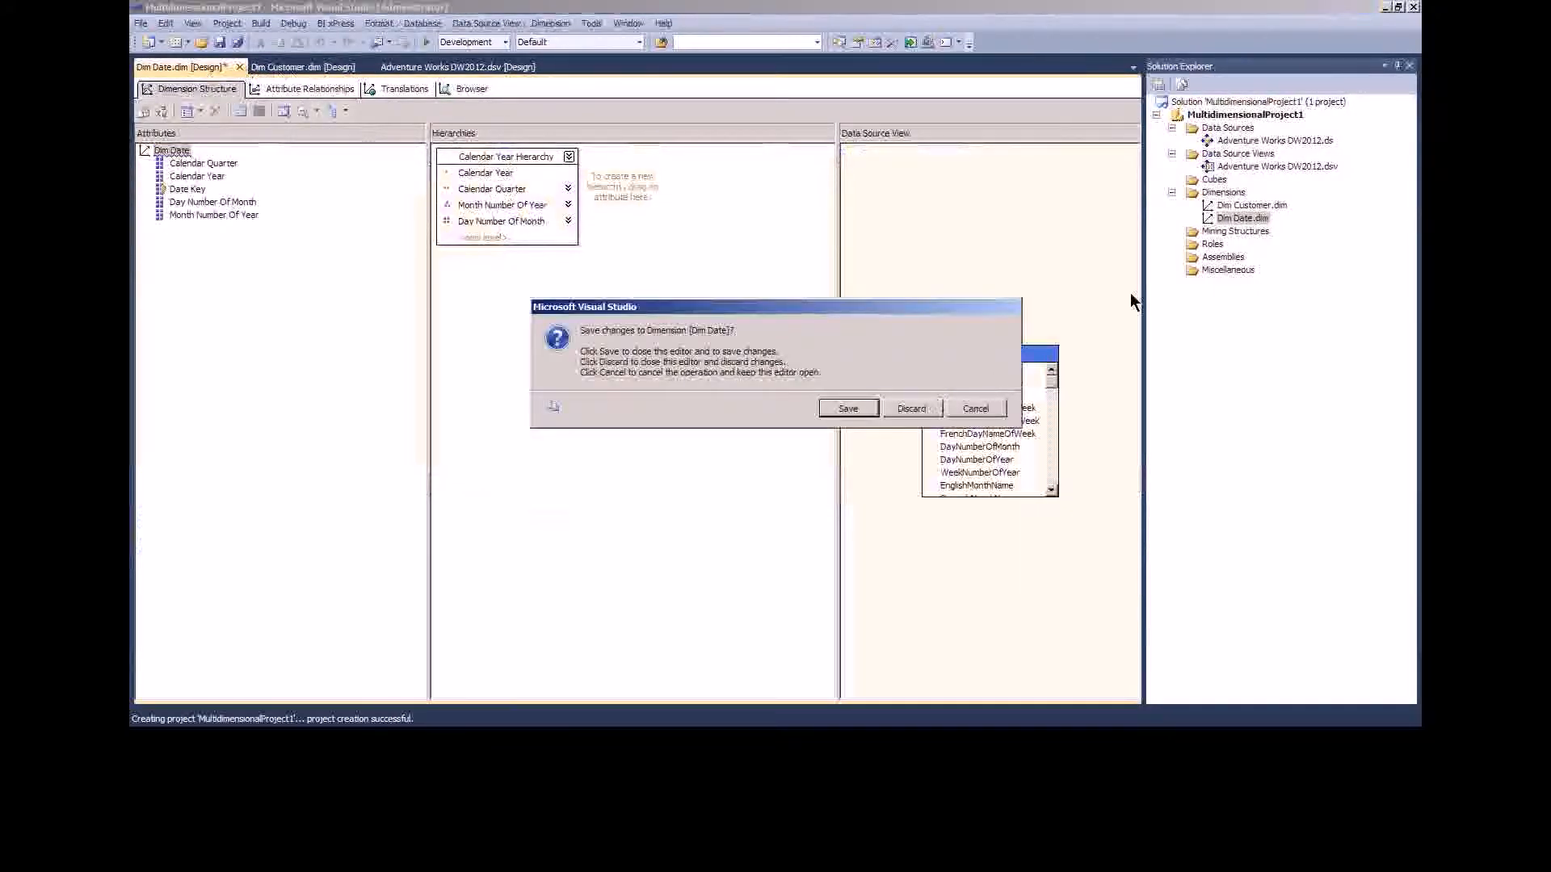
pyautogui.click(975, 407)
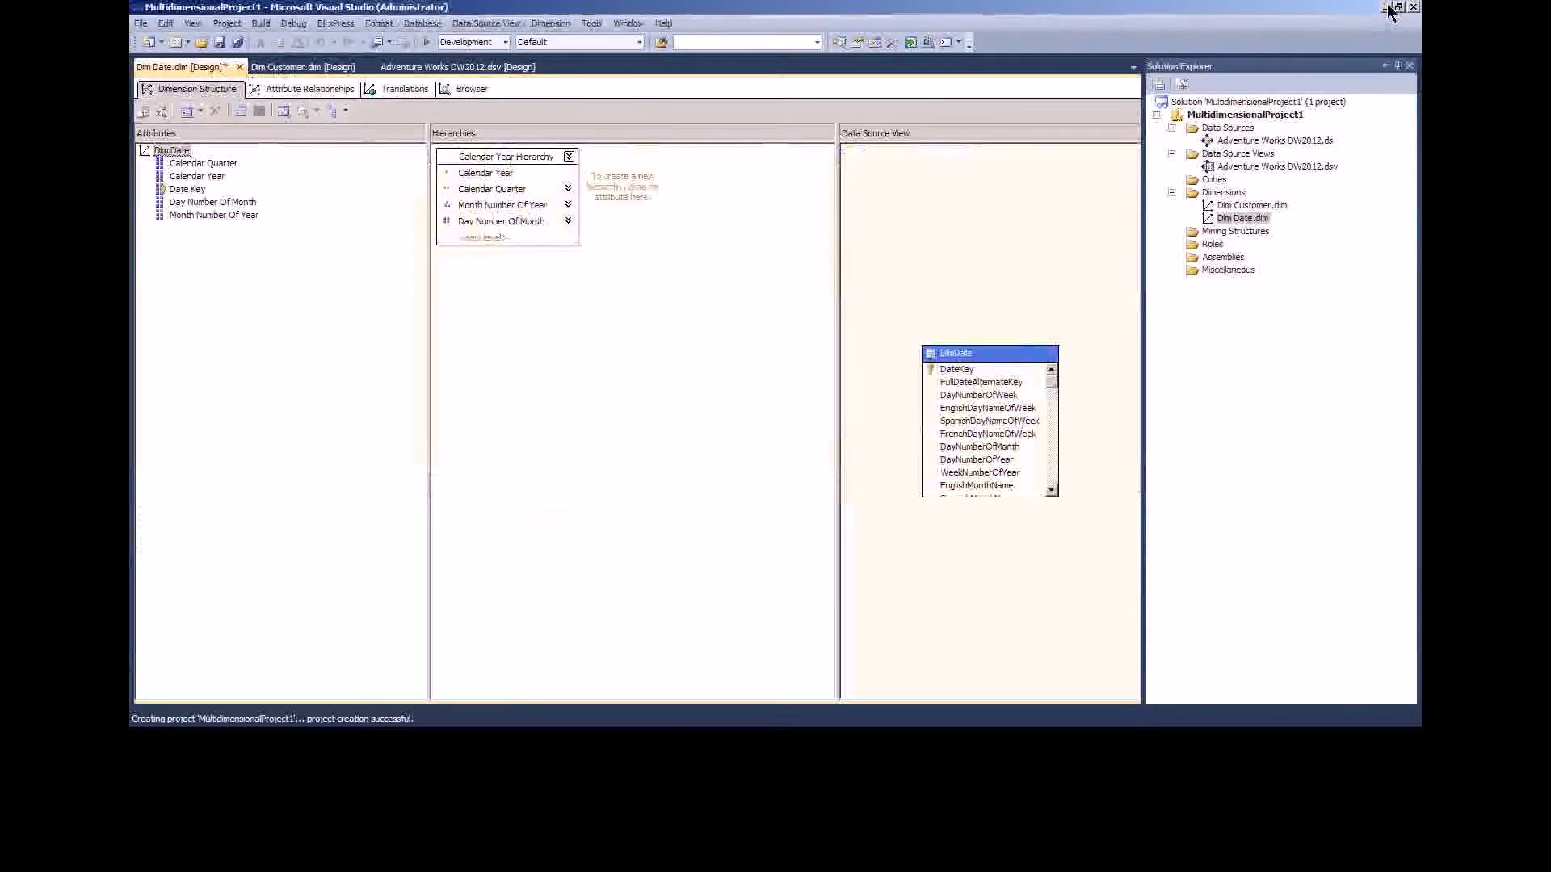
pyautogui.click(1386, 8)
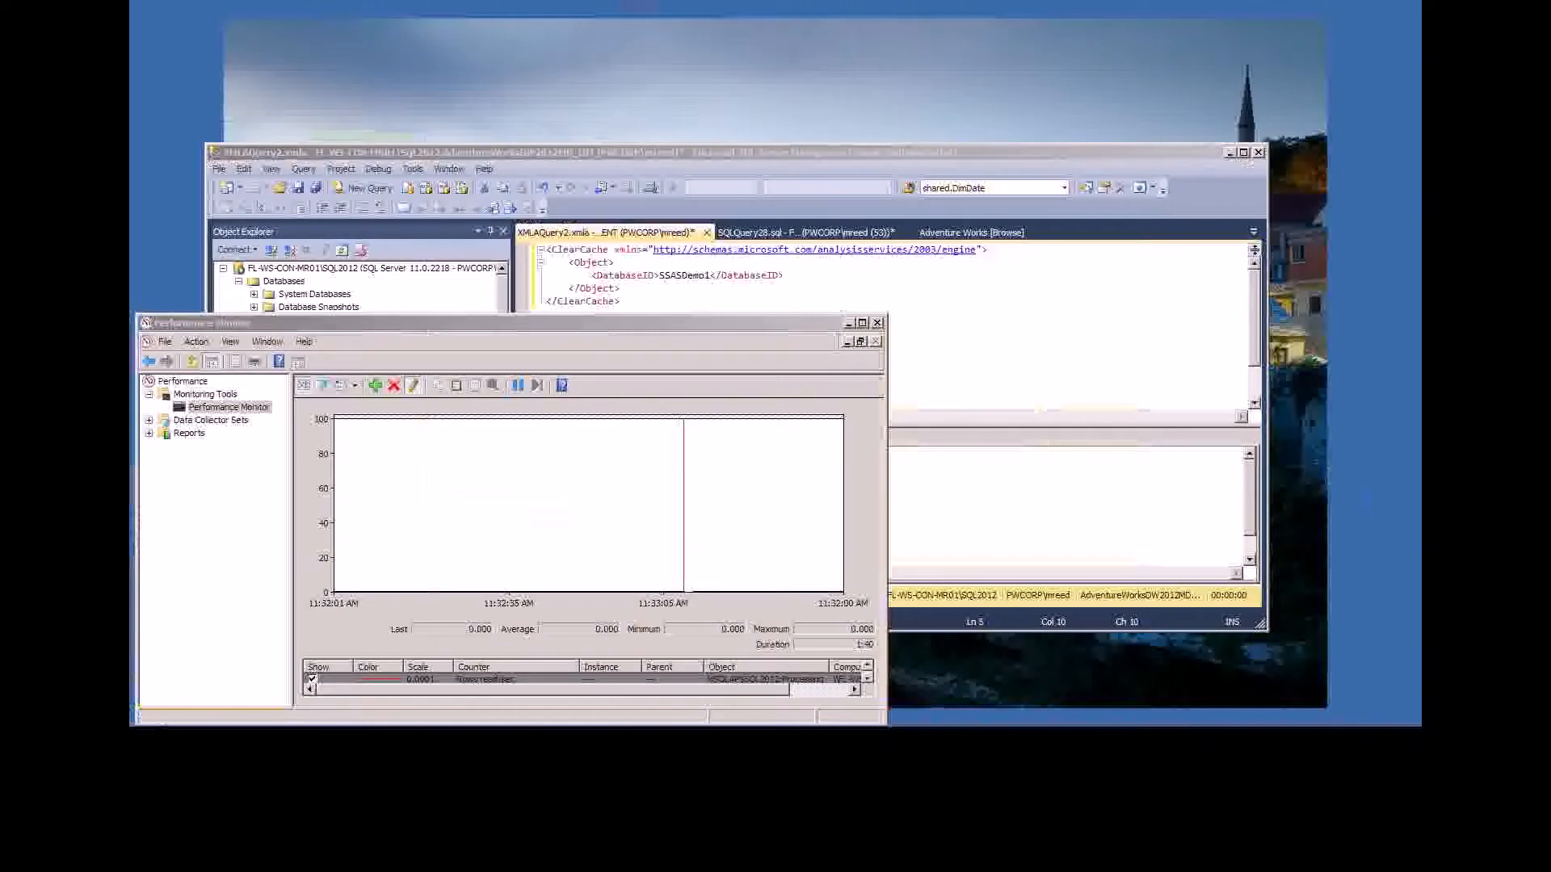
pyautogui.hotkey('alt', 'Tab')
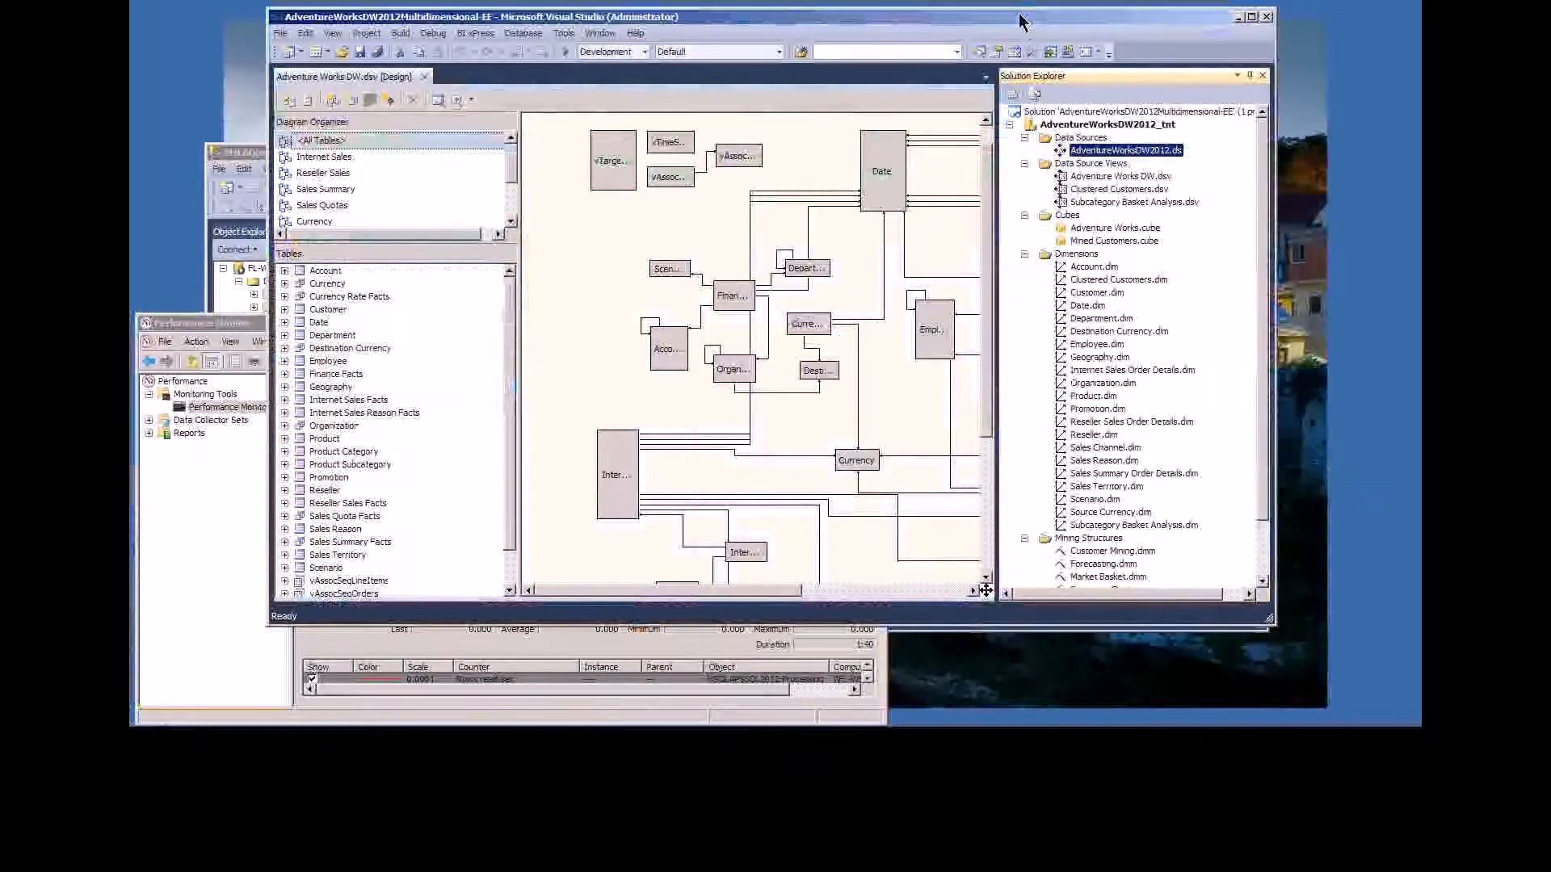
pyautogui.doubleClick(1020, 18)
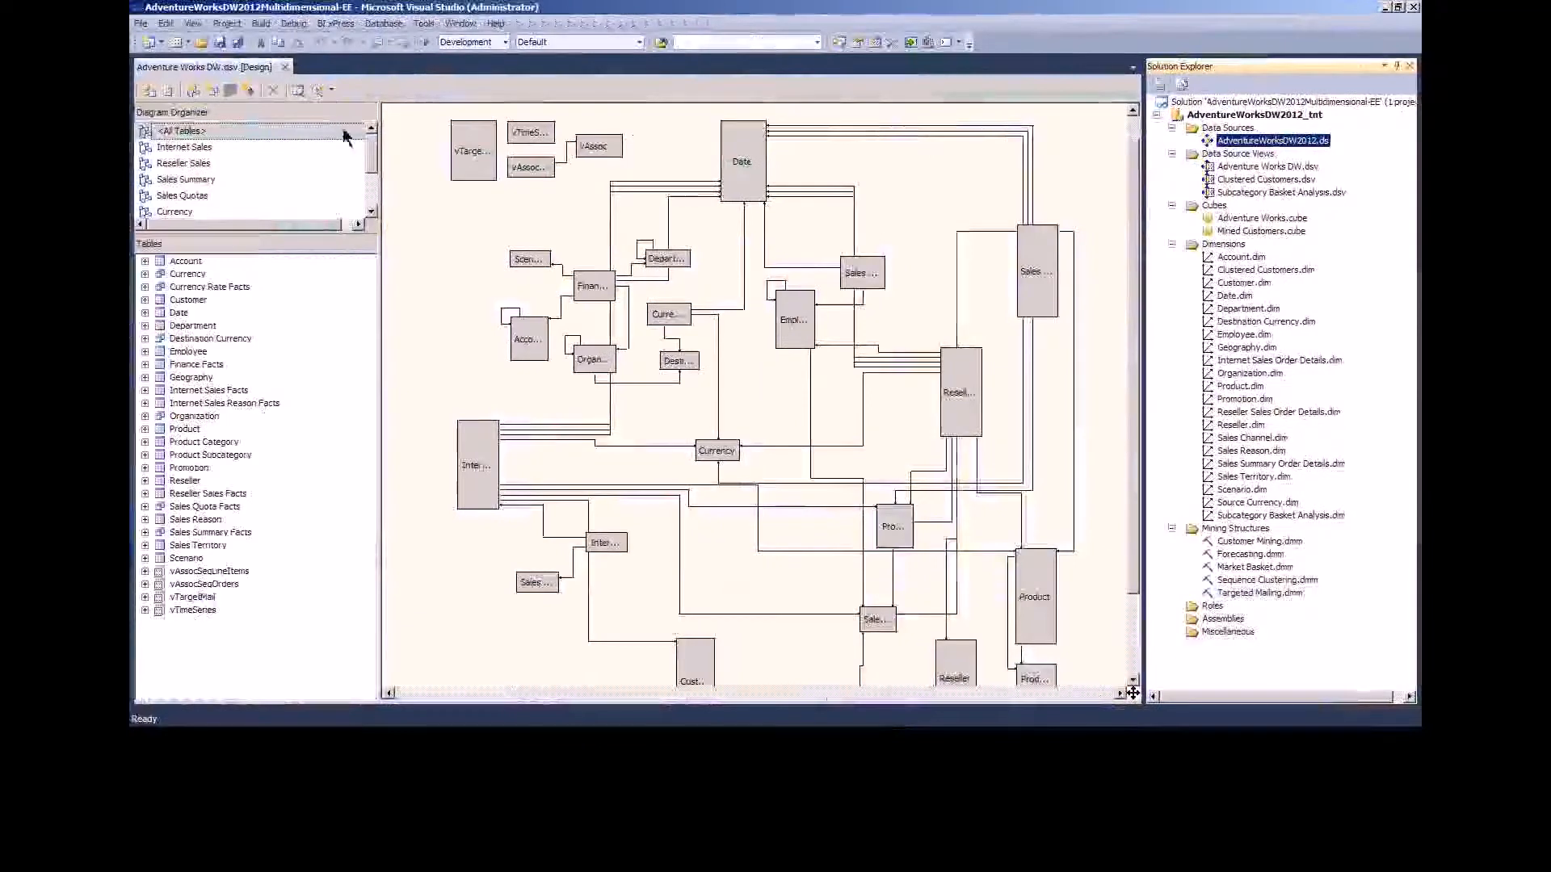
# - Close the Adventure Works DW data source view and open the Adventure Works cube in the designer
pyautogui.click(286, 68)
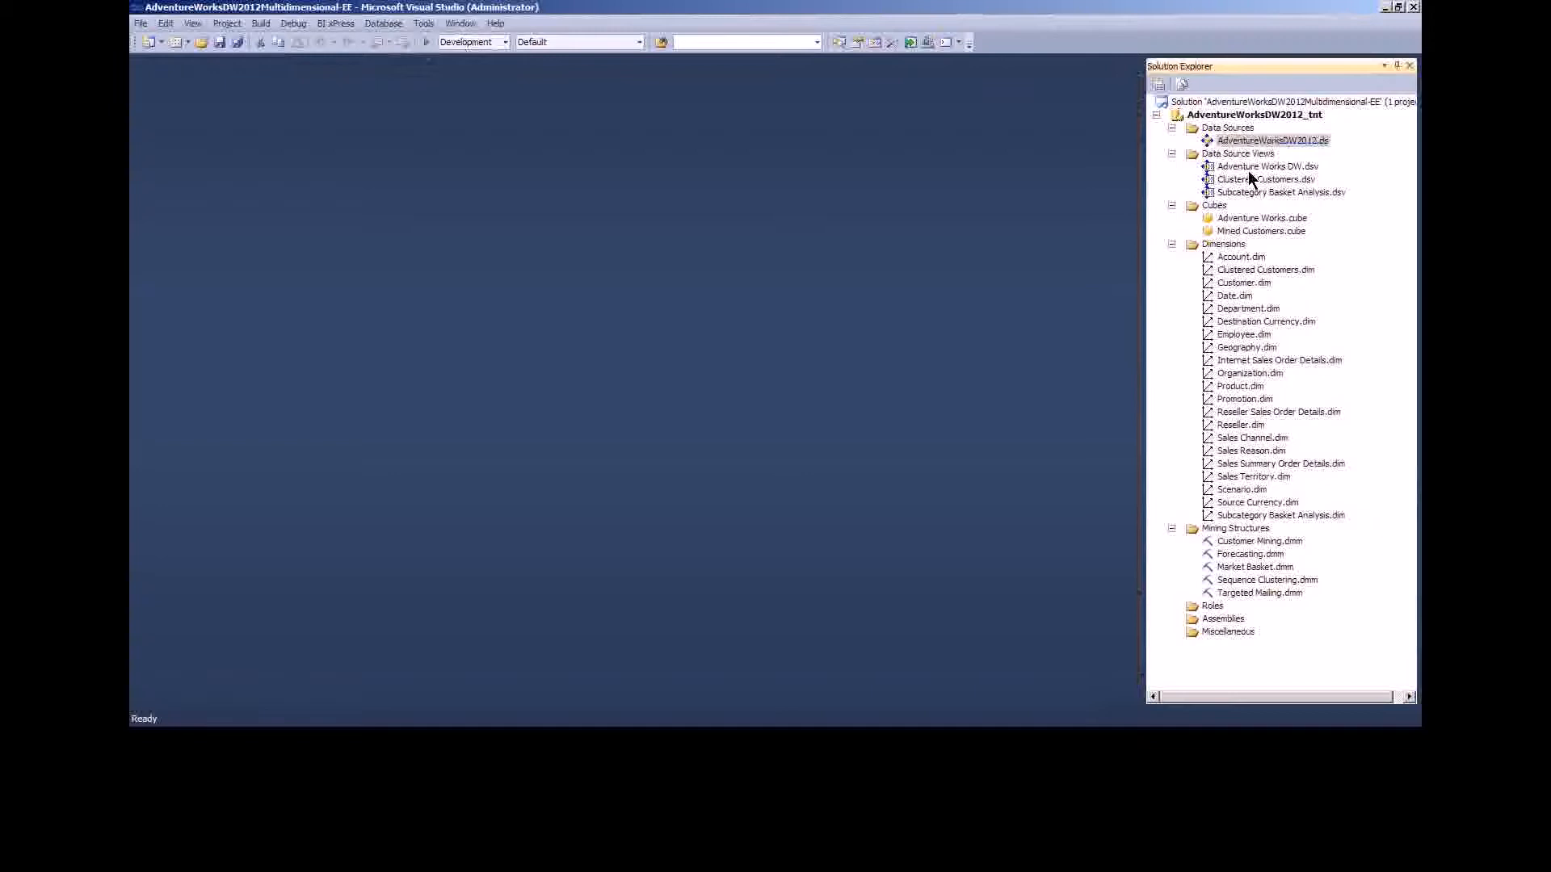
pyautogui.click(1233, 220)
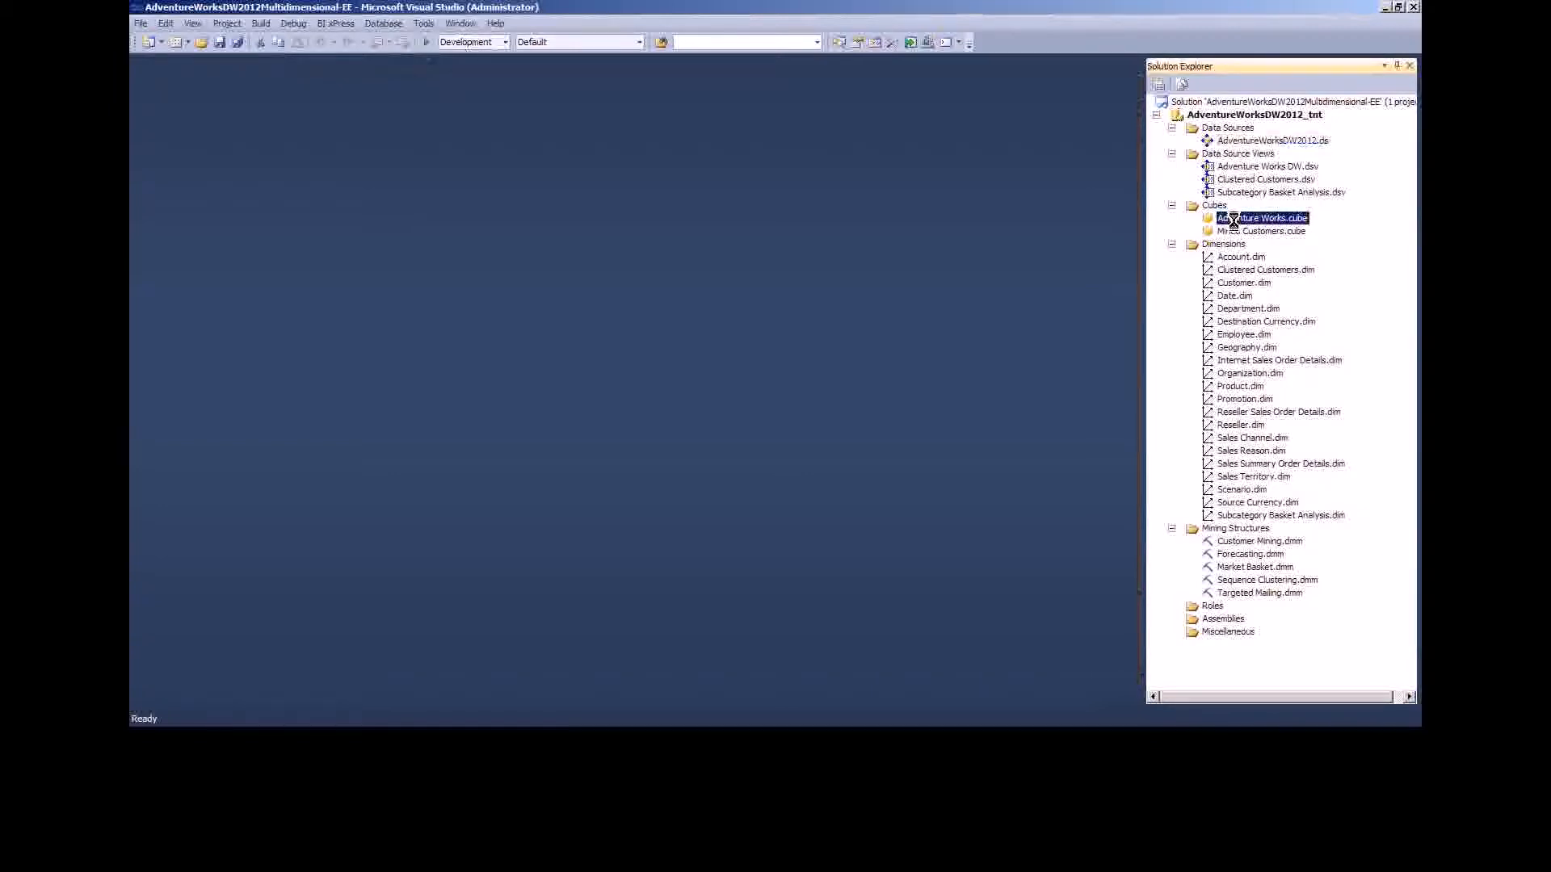
pyautogui.doubleClick(1234, 225)
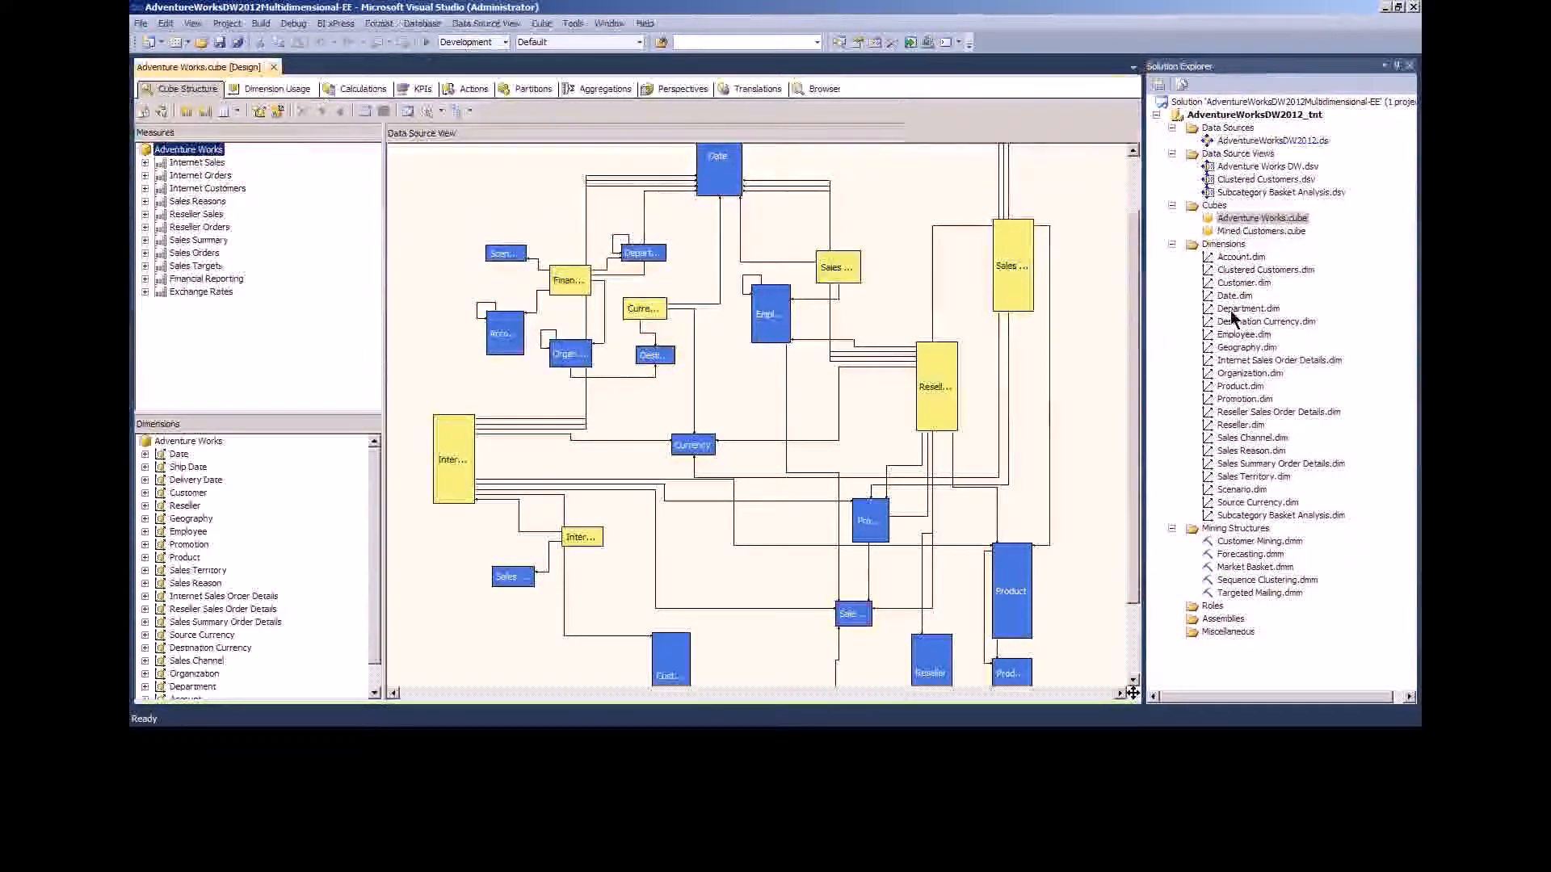
# - Review the dimensions available to add to the Adventure Works cube without adding one
pyautogui.click(293, 457)
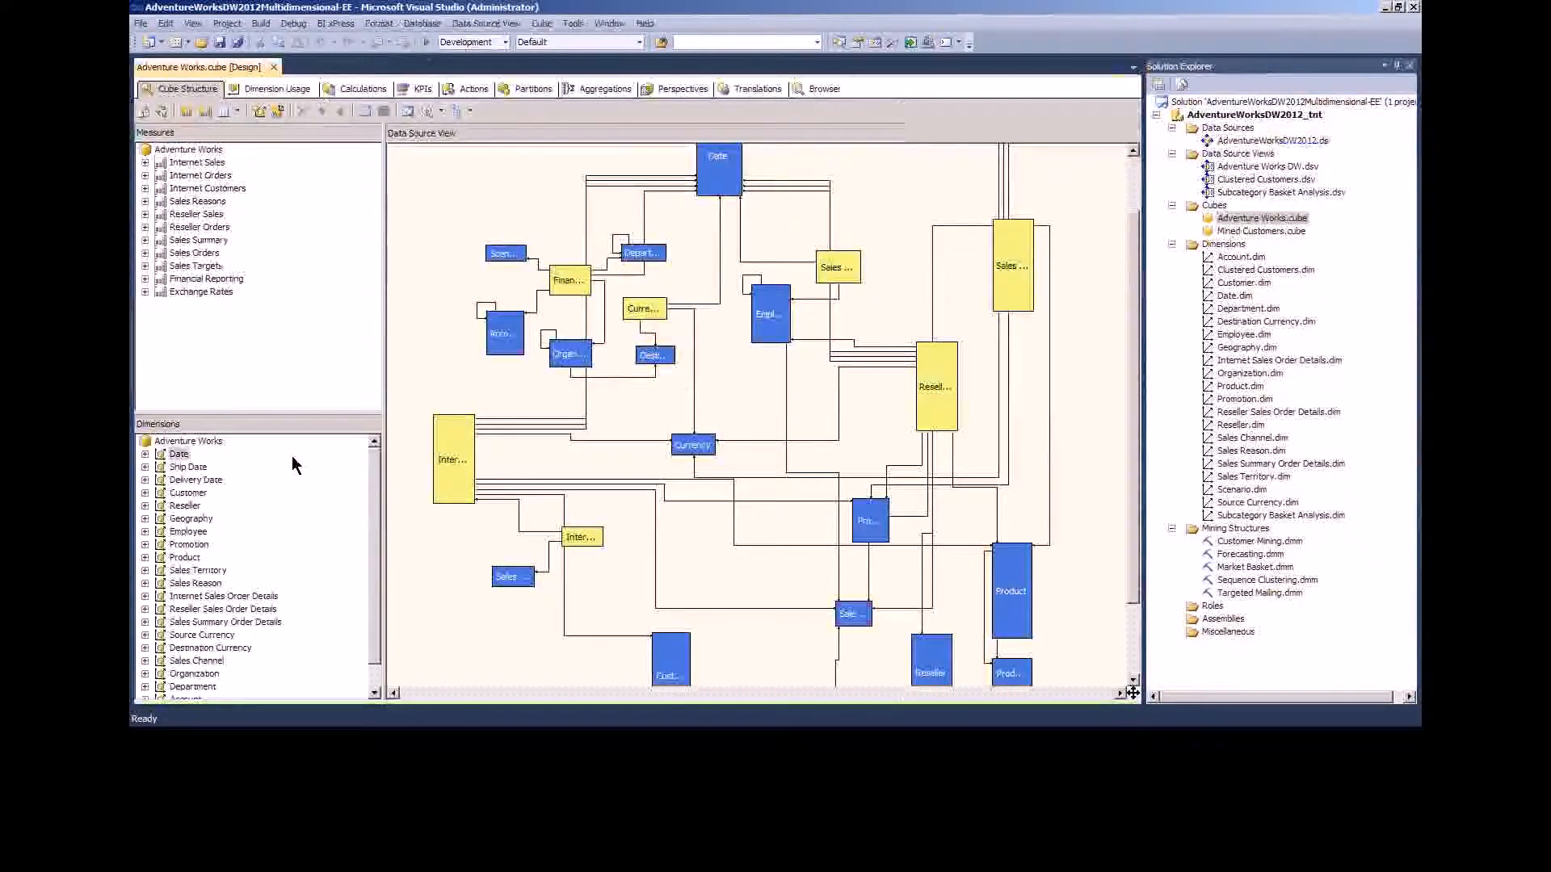
pyautogui.rightClick(293, 458)
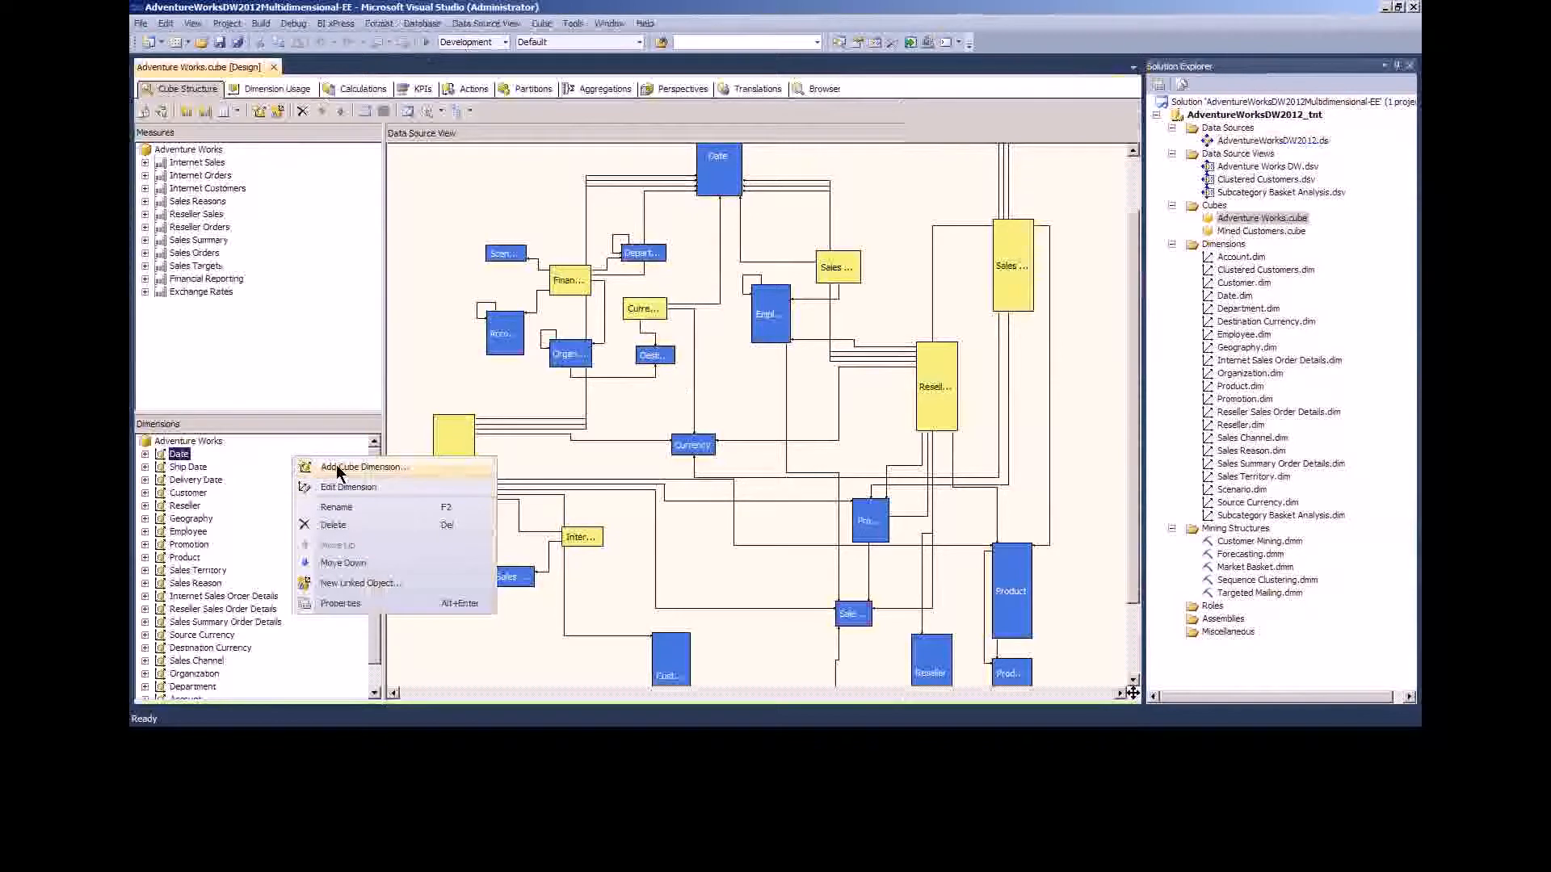
pyautogui.click(339, 467)
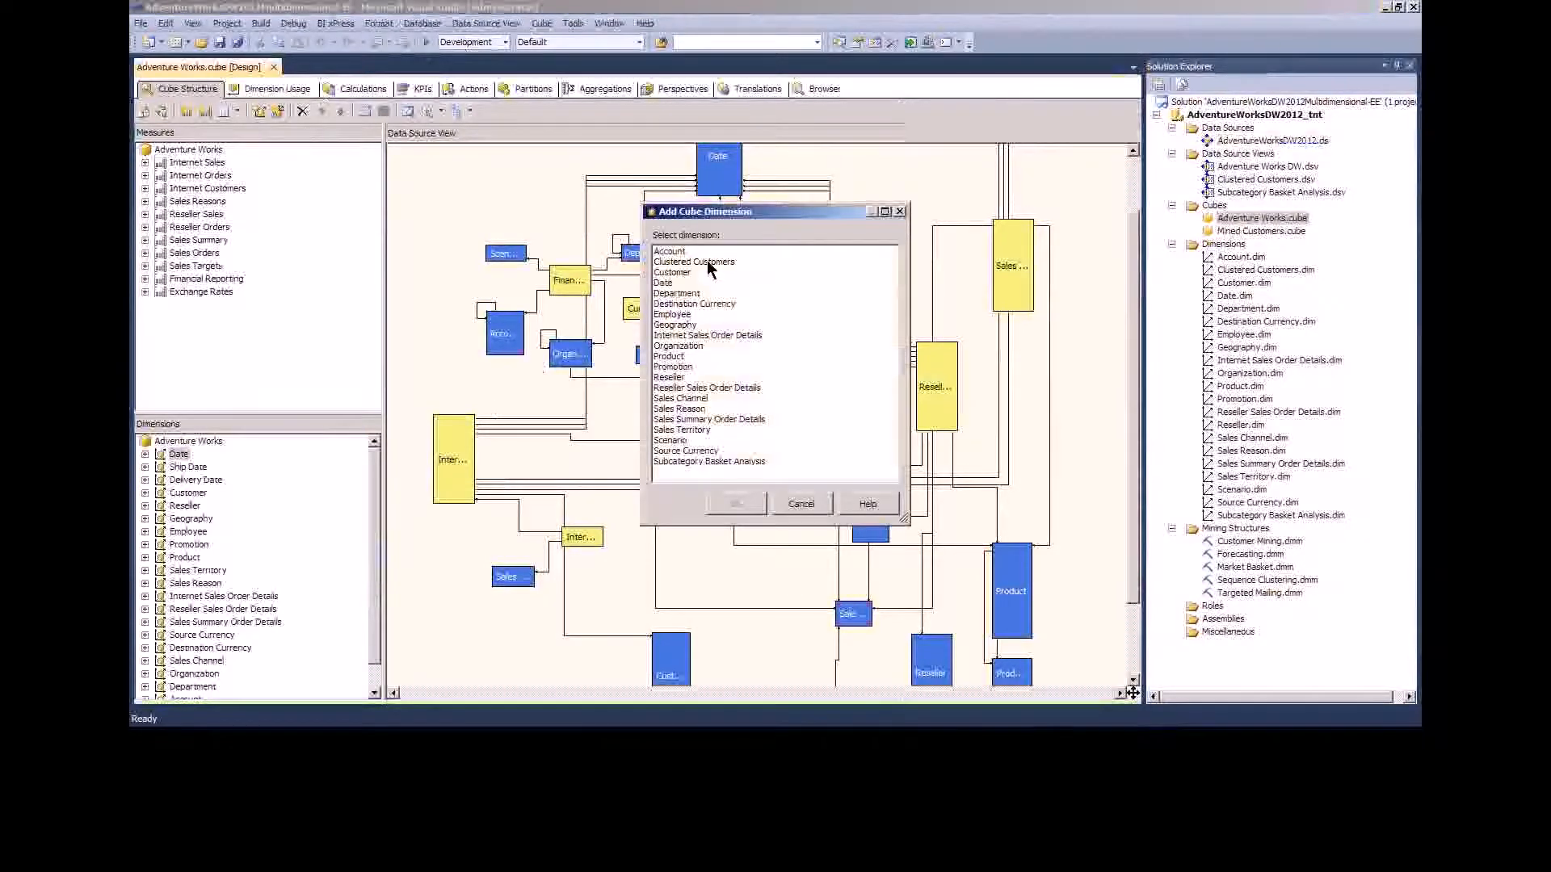
pyautogui.click(801, 504)
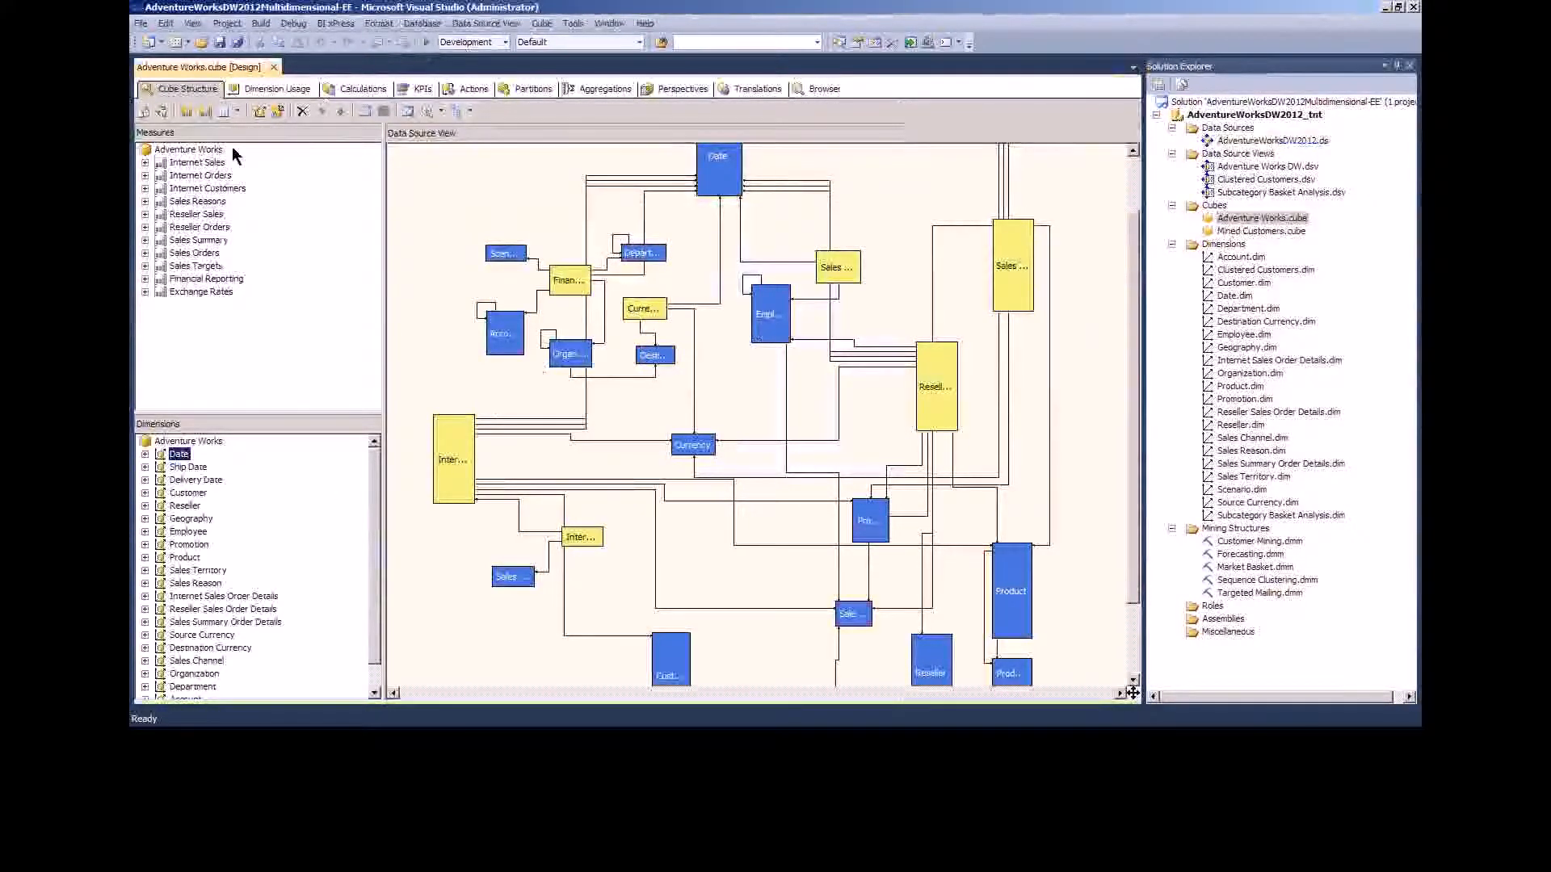
# - Expand the Internet Sales measure group in the Adventure Works cube and review its measures
pyautogui.click(145, 163)
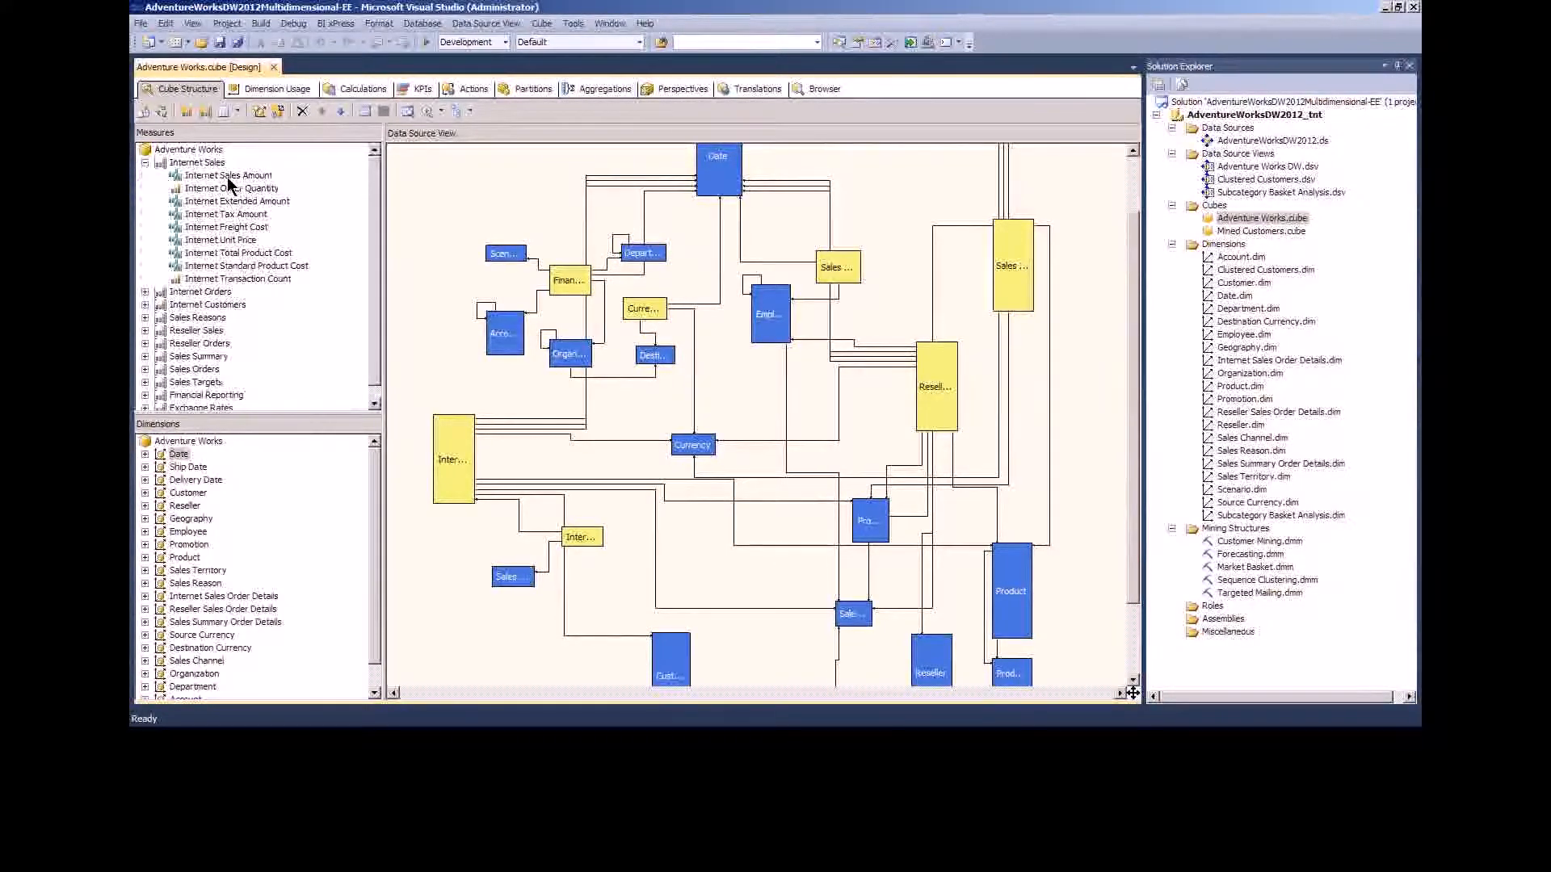
pyautogui.click(145, 291)
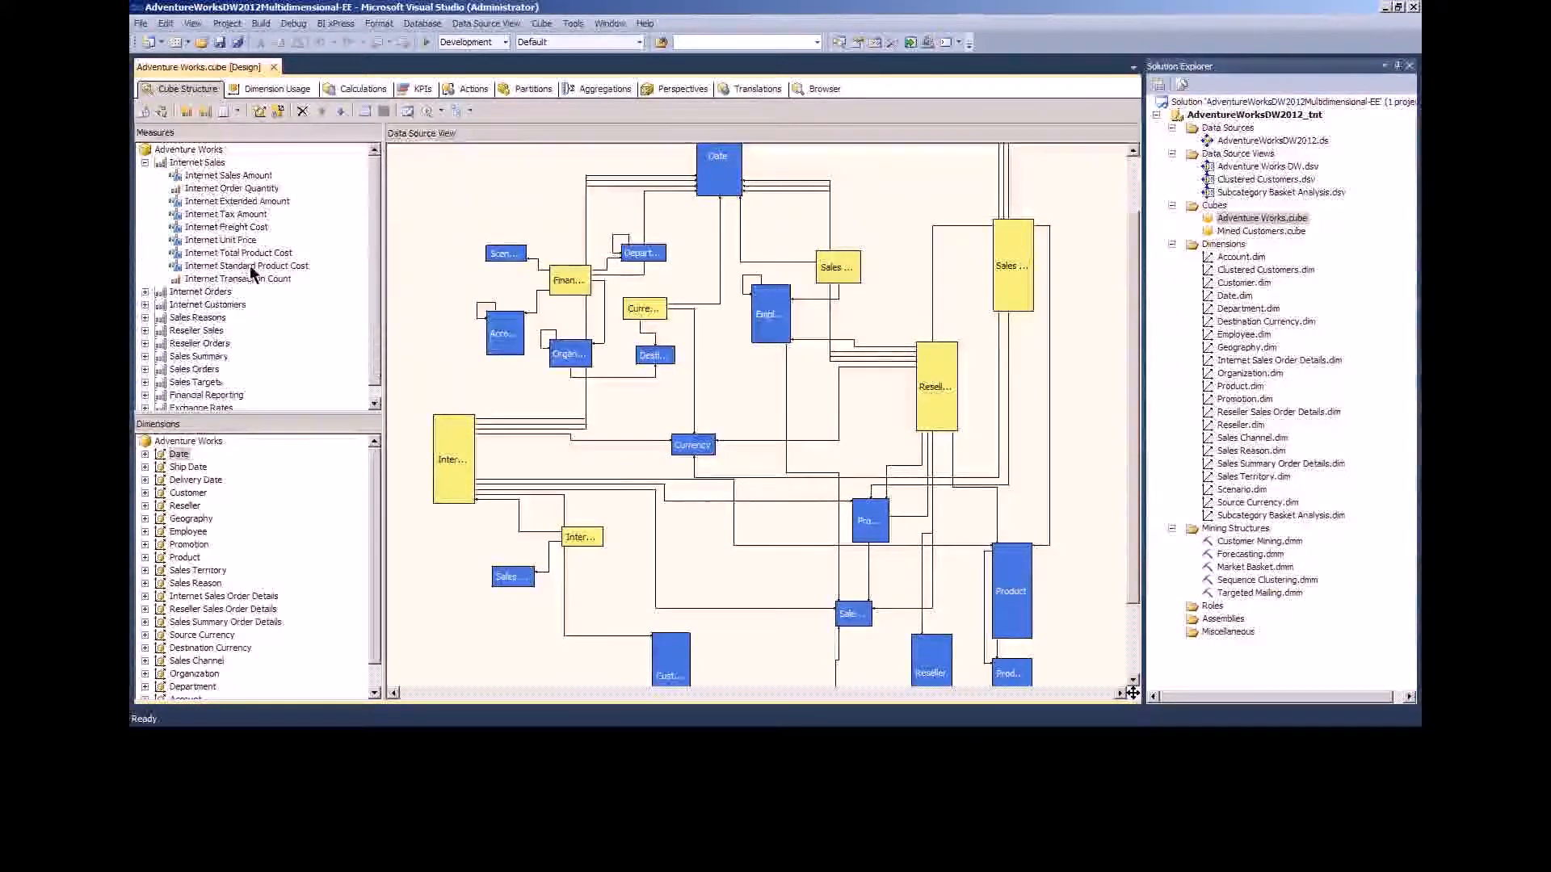
pyautogui.click(145, 163)
pyautogui.click(145, 163)
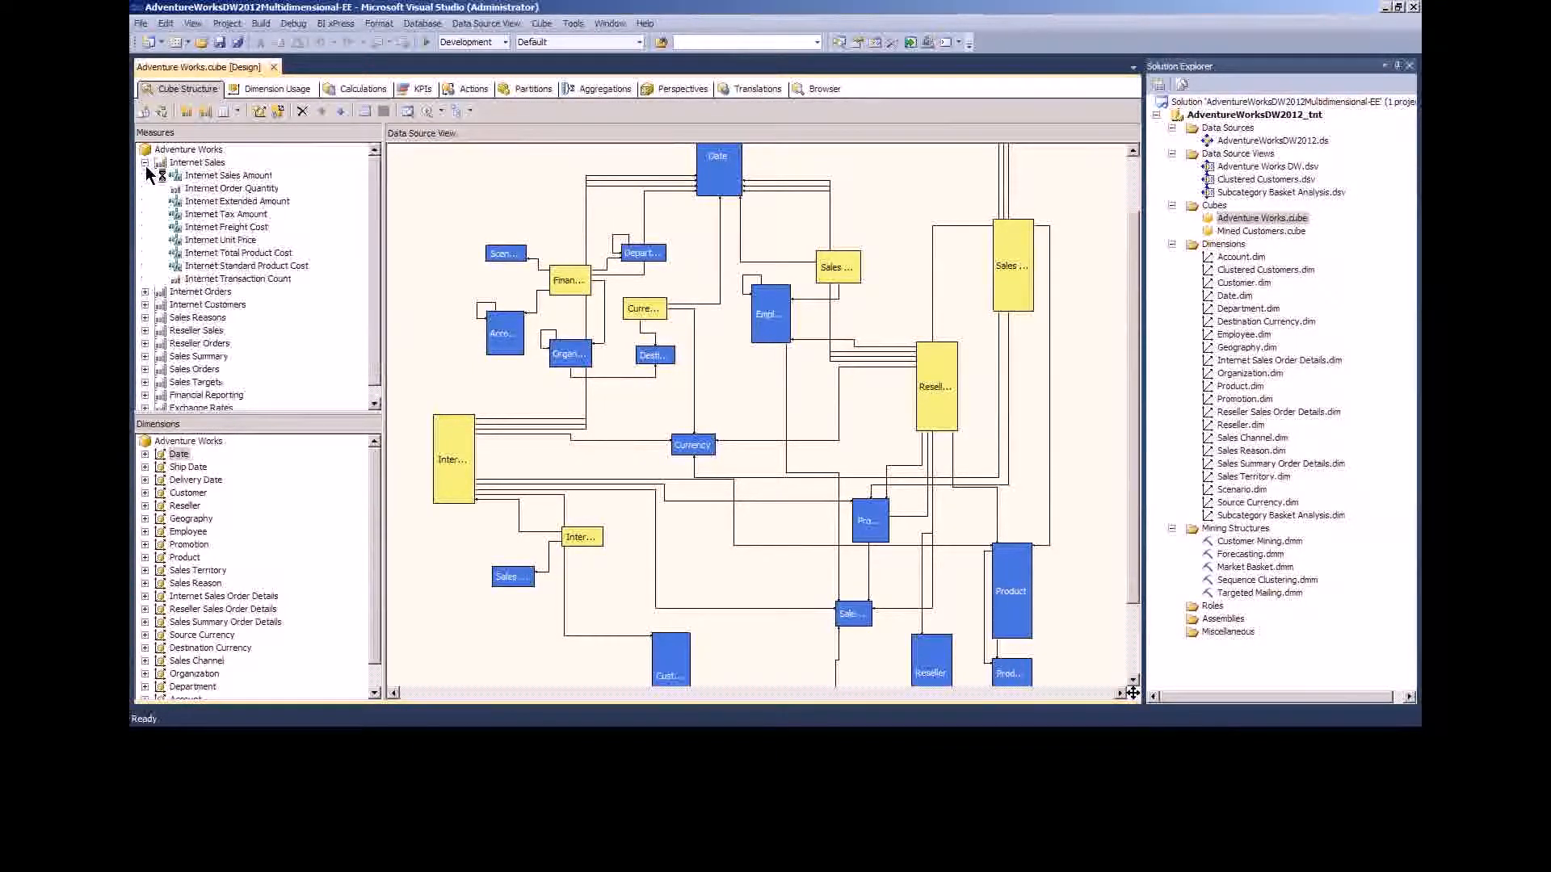
# - View the properties of the Internet Order Quantity measure, including its aggregate function and source, and close them
pyautogui.rightClick(207, 175)
pyautogui.click(202, 182)
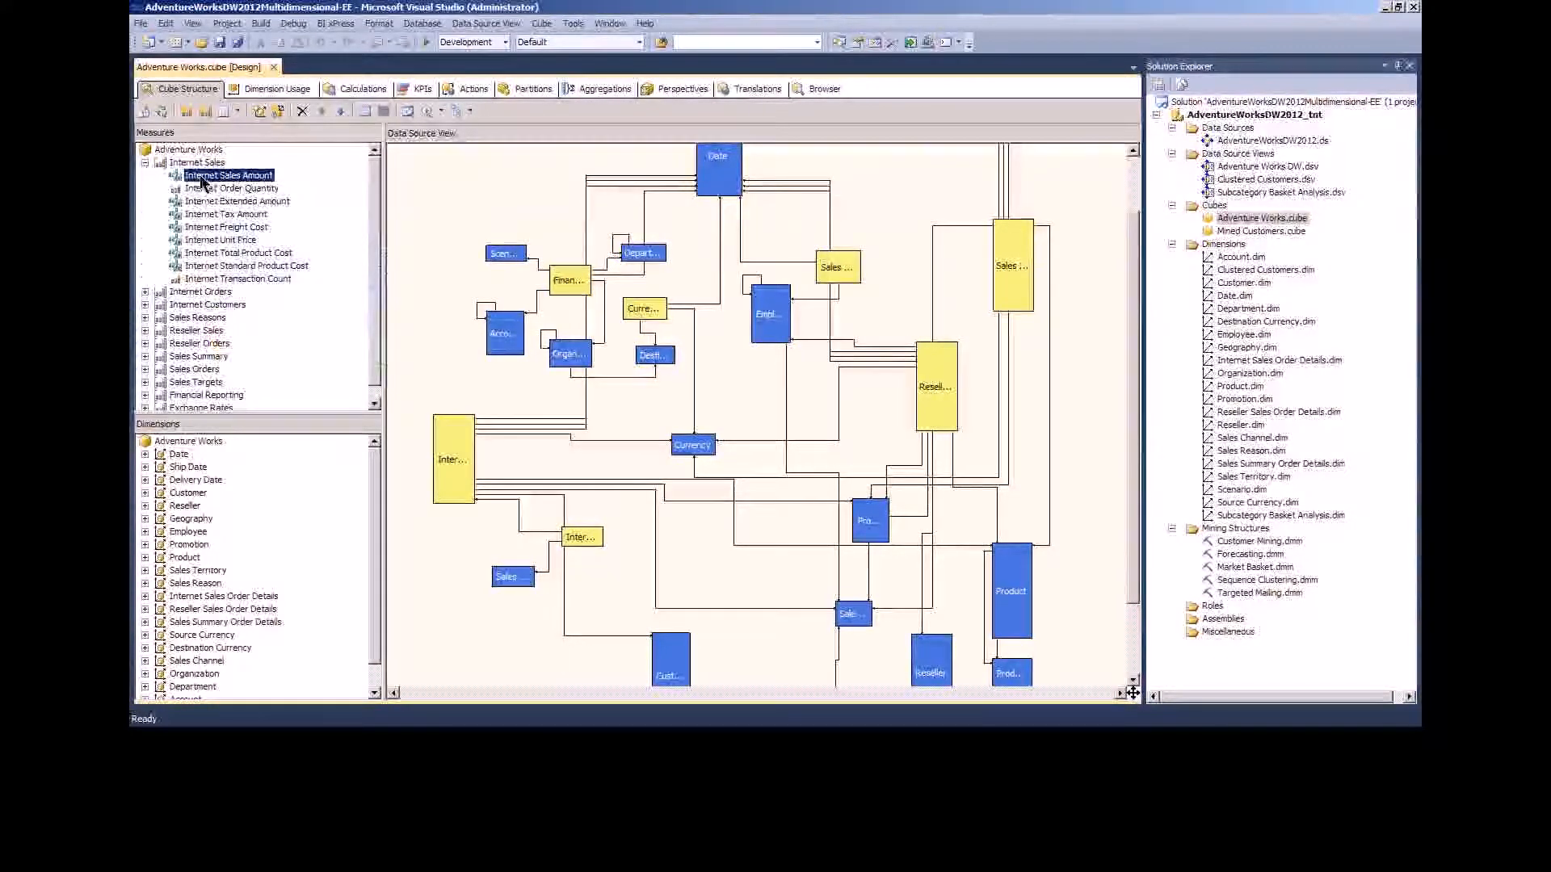
pyautogui.rightClick(202, 189)
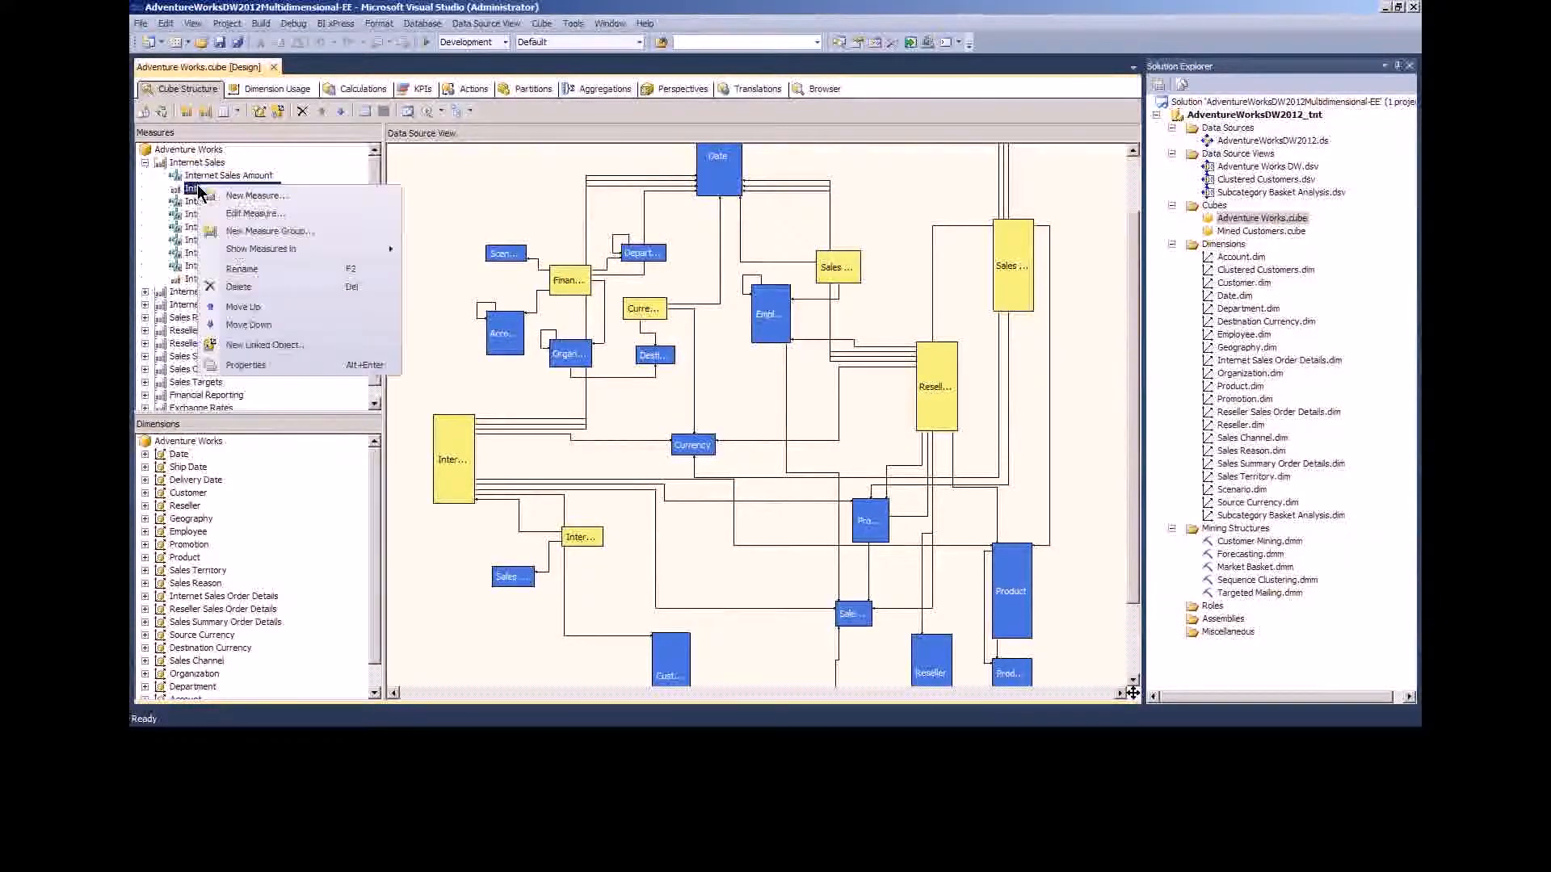
pyautogui.click(253, 368)
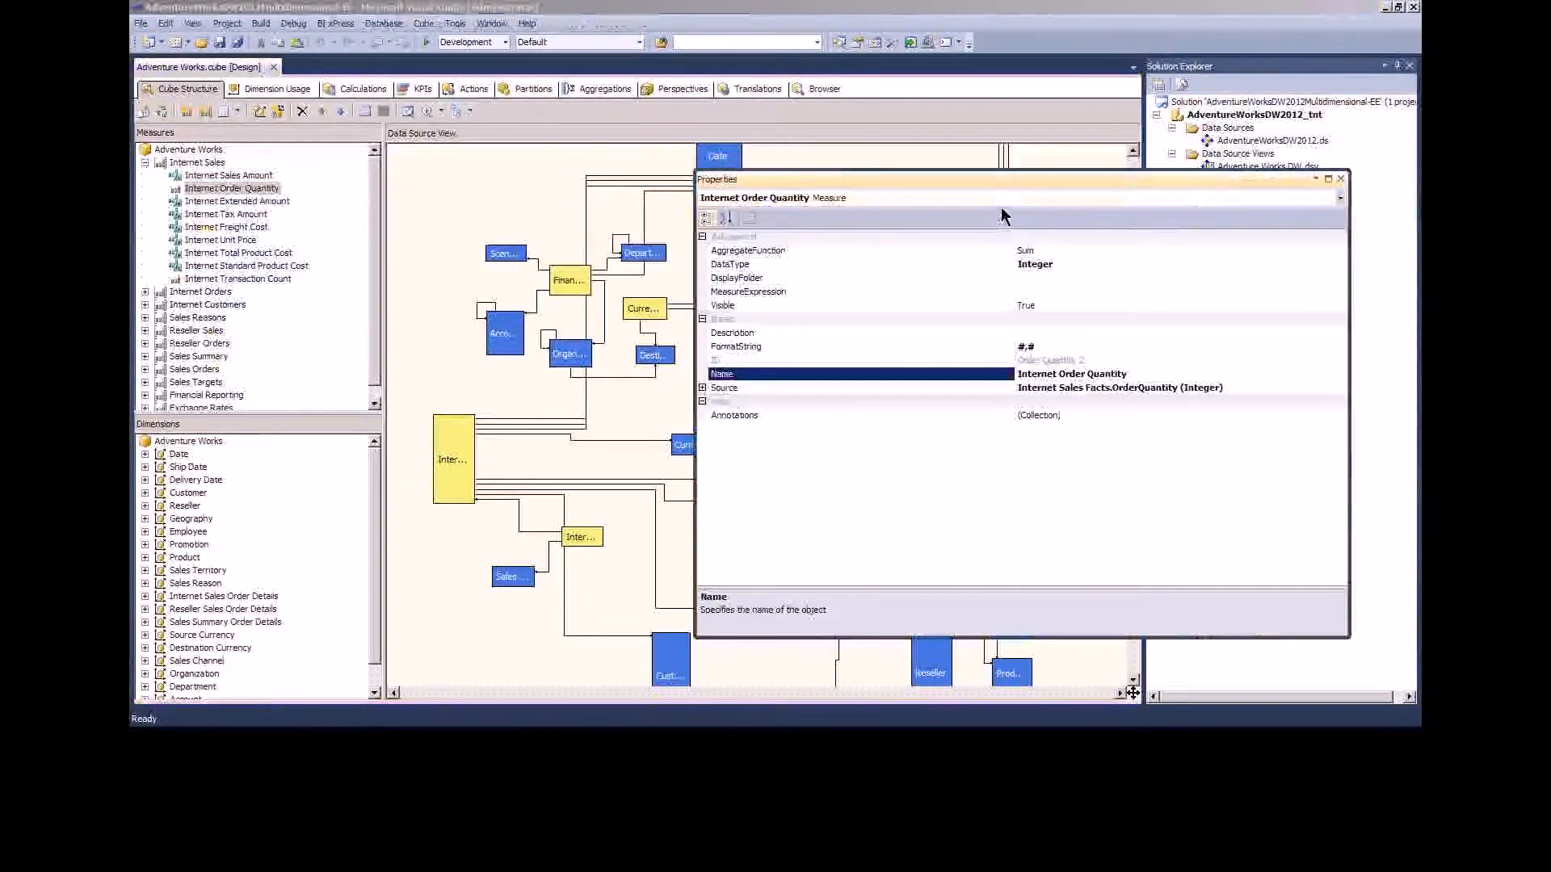
pyautogui.click(1341, 179)
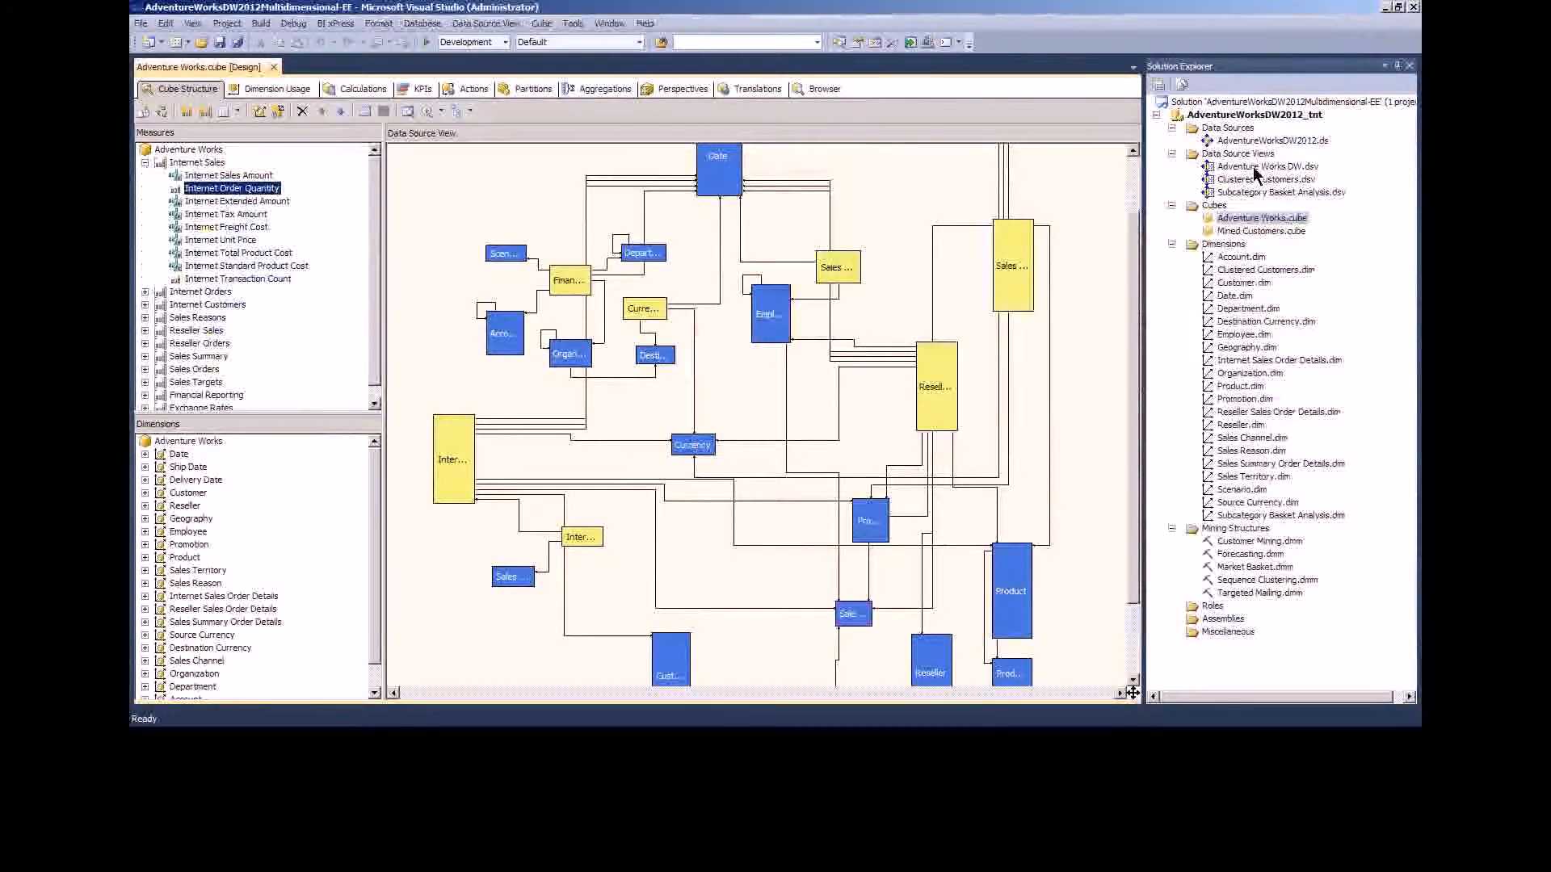
# - Open the Adventure Works DW data source view and check which commands the Sales Summary Facts table offers
pyautogui.click(1256, 167)
pyautogui.doubleClick(1256, 167)
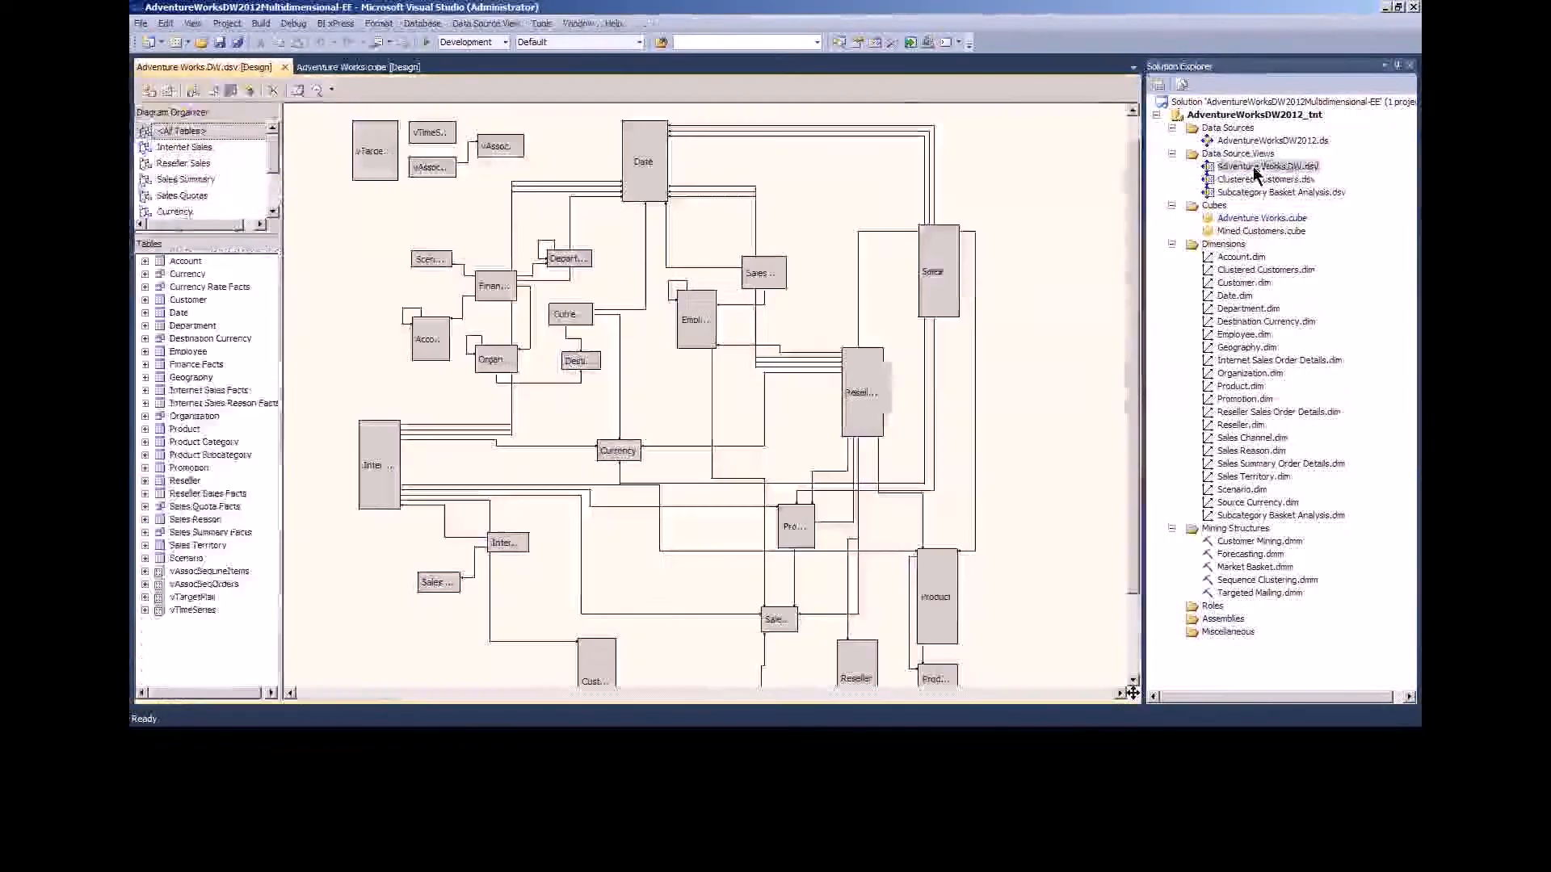
pyautogui.rightClick(935, 257)
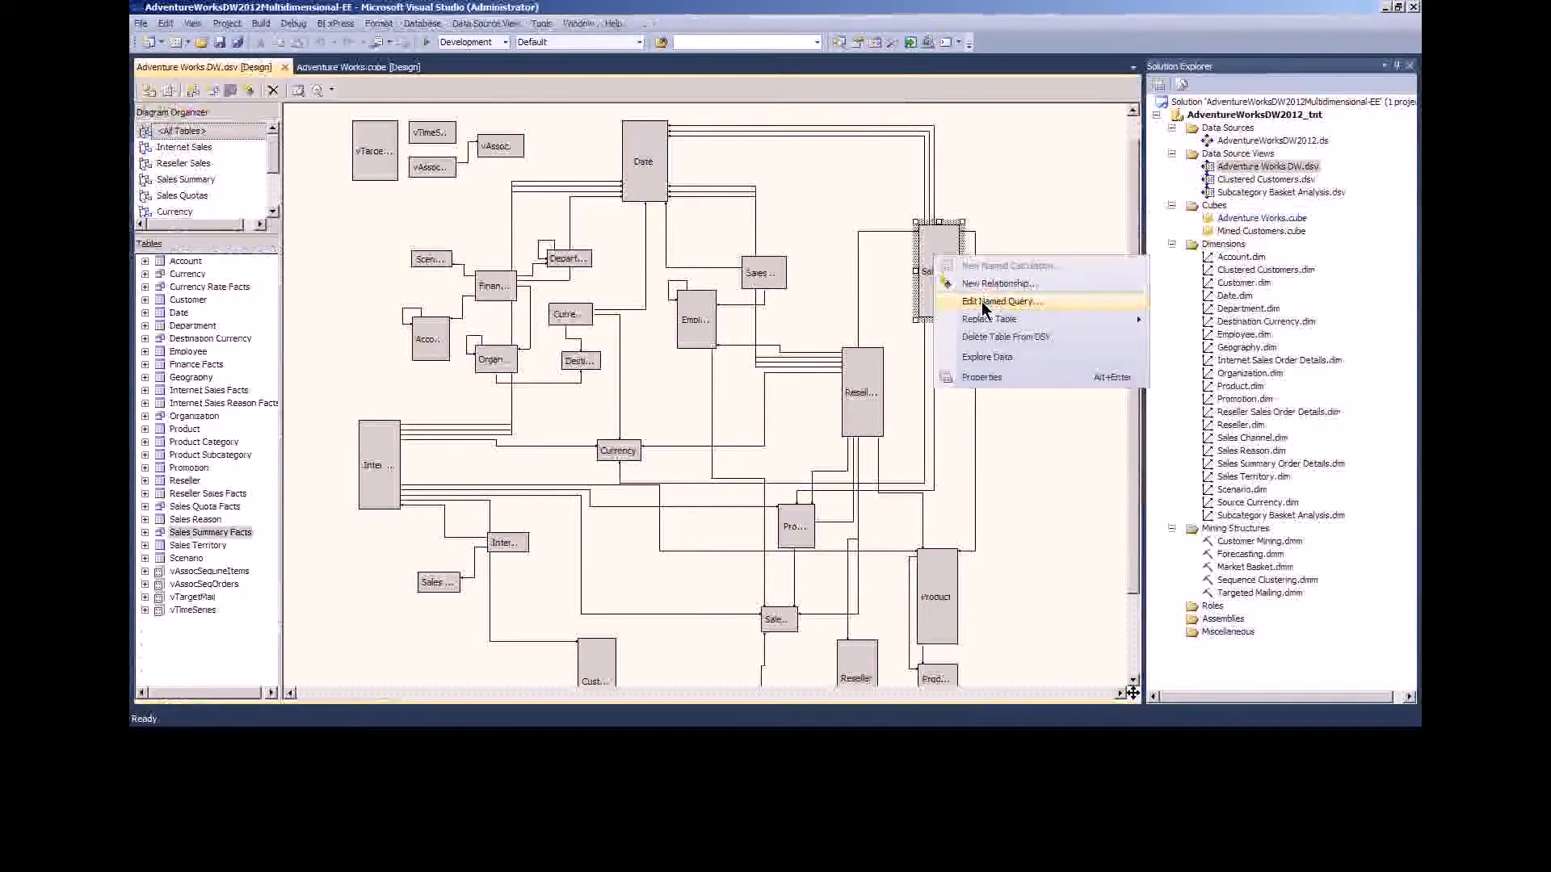
pyautogui.click(898, 259)
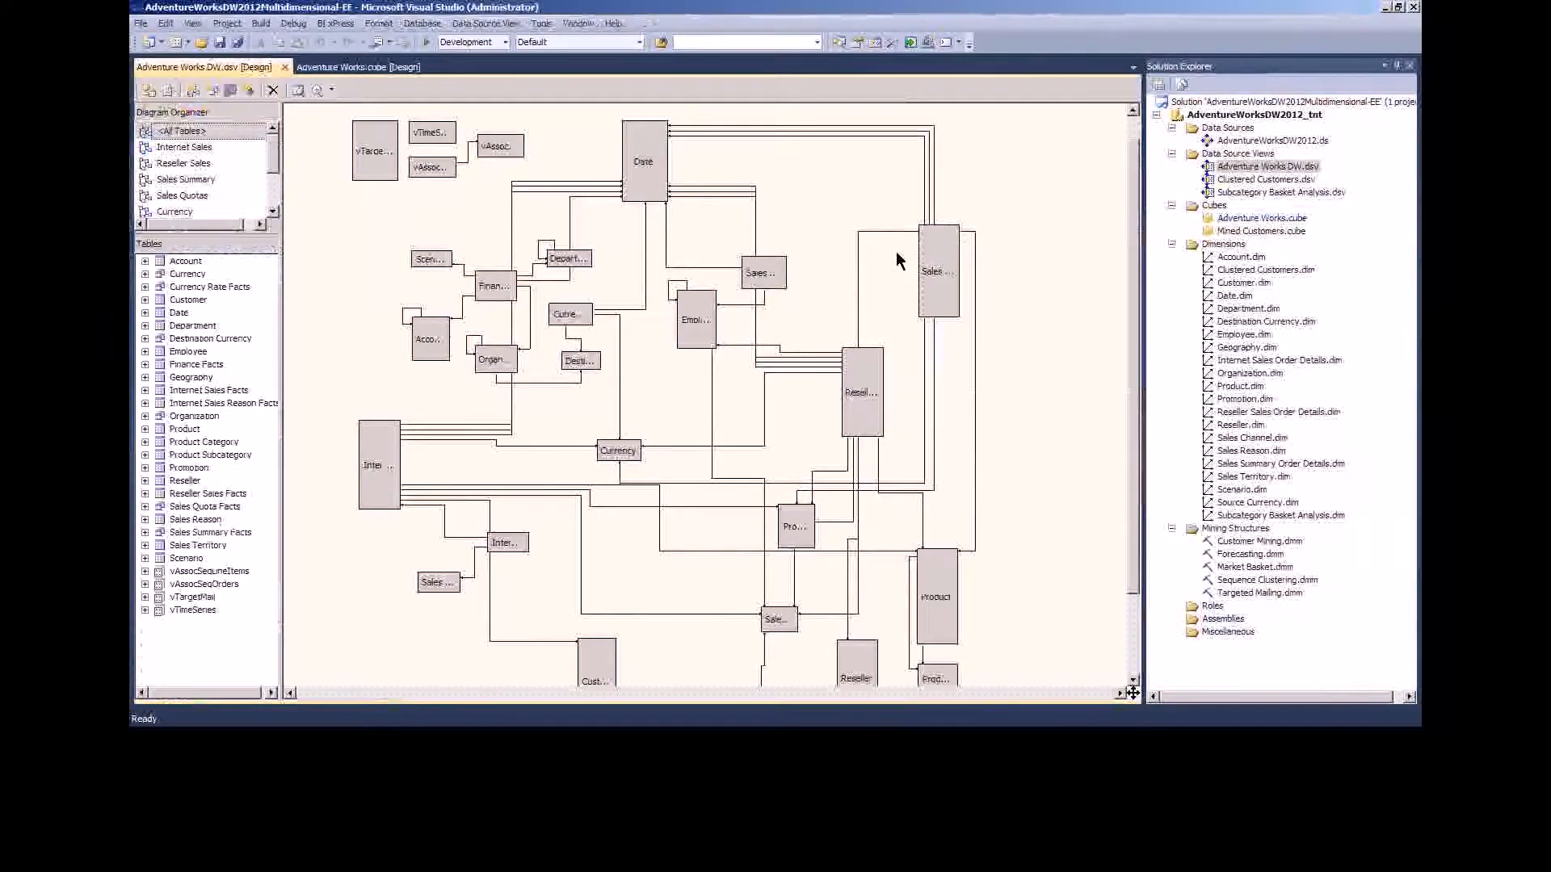
pyautogui.rightClick(929, 260)
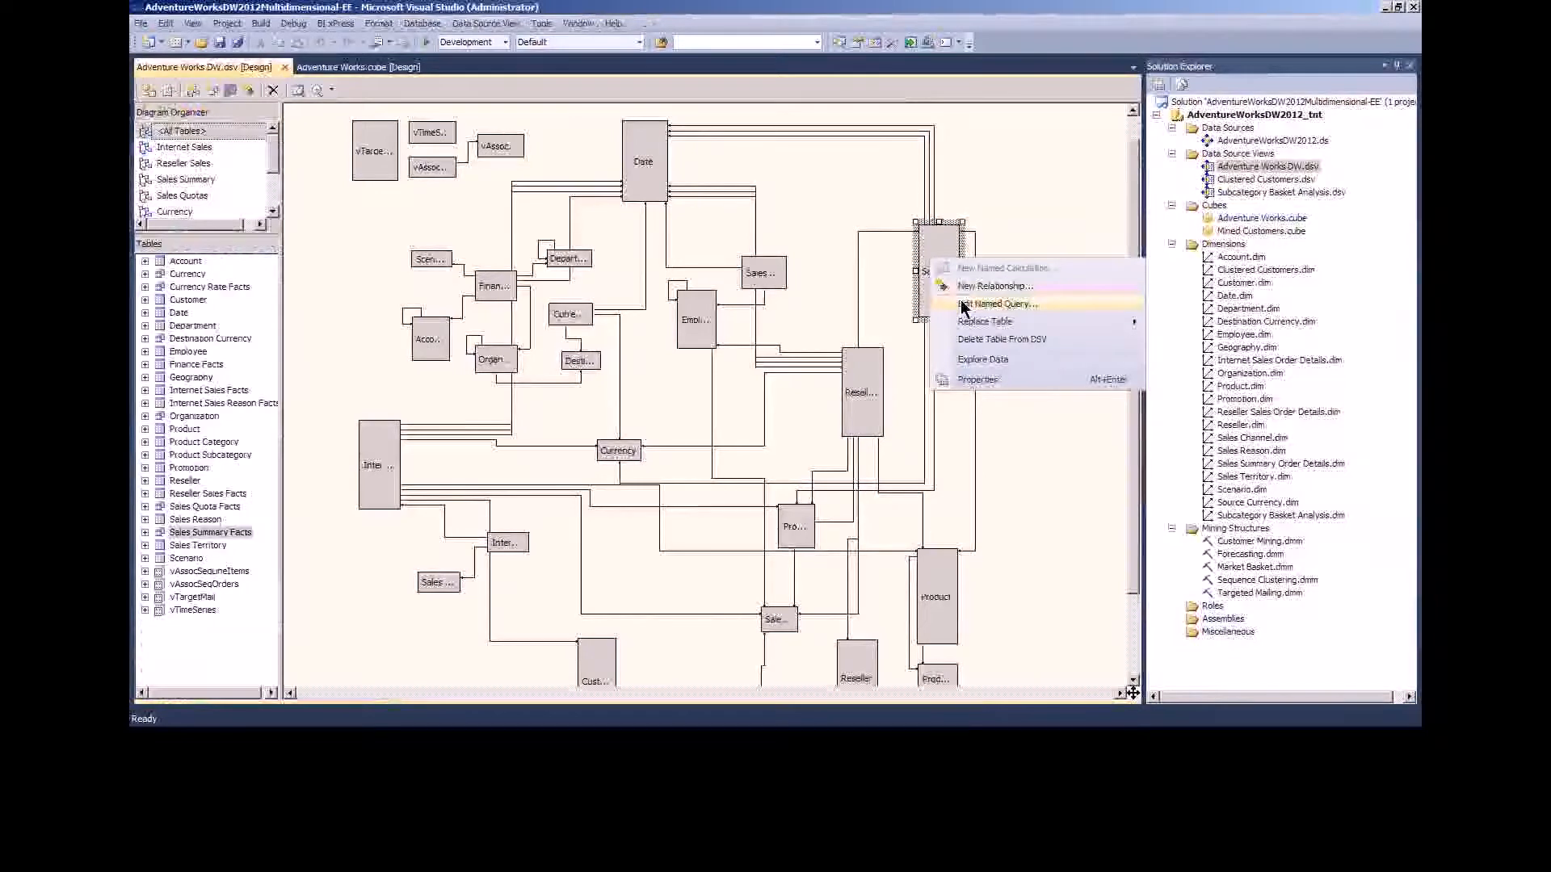
pyautogui.click(820, 184)
# - View the properties of the Date table in the data source view and close them
pyautogui.click(646, 152)
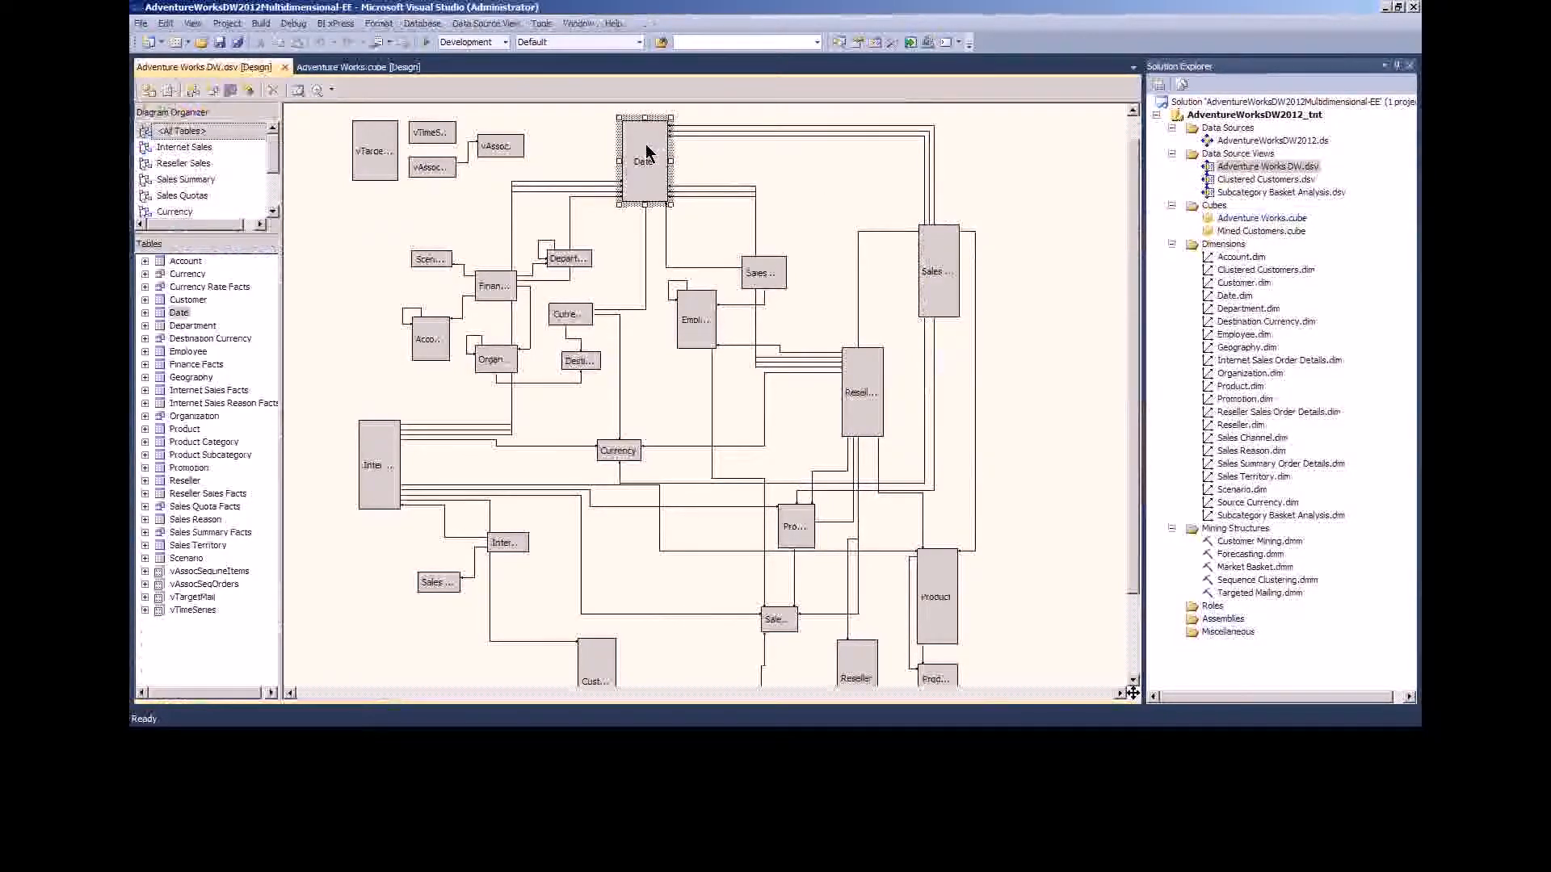
pyautogui.rightClick(646, 151)
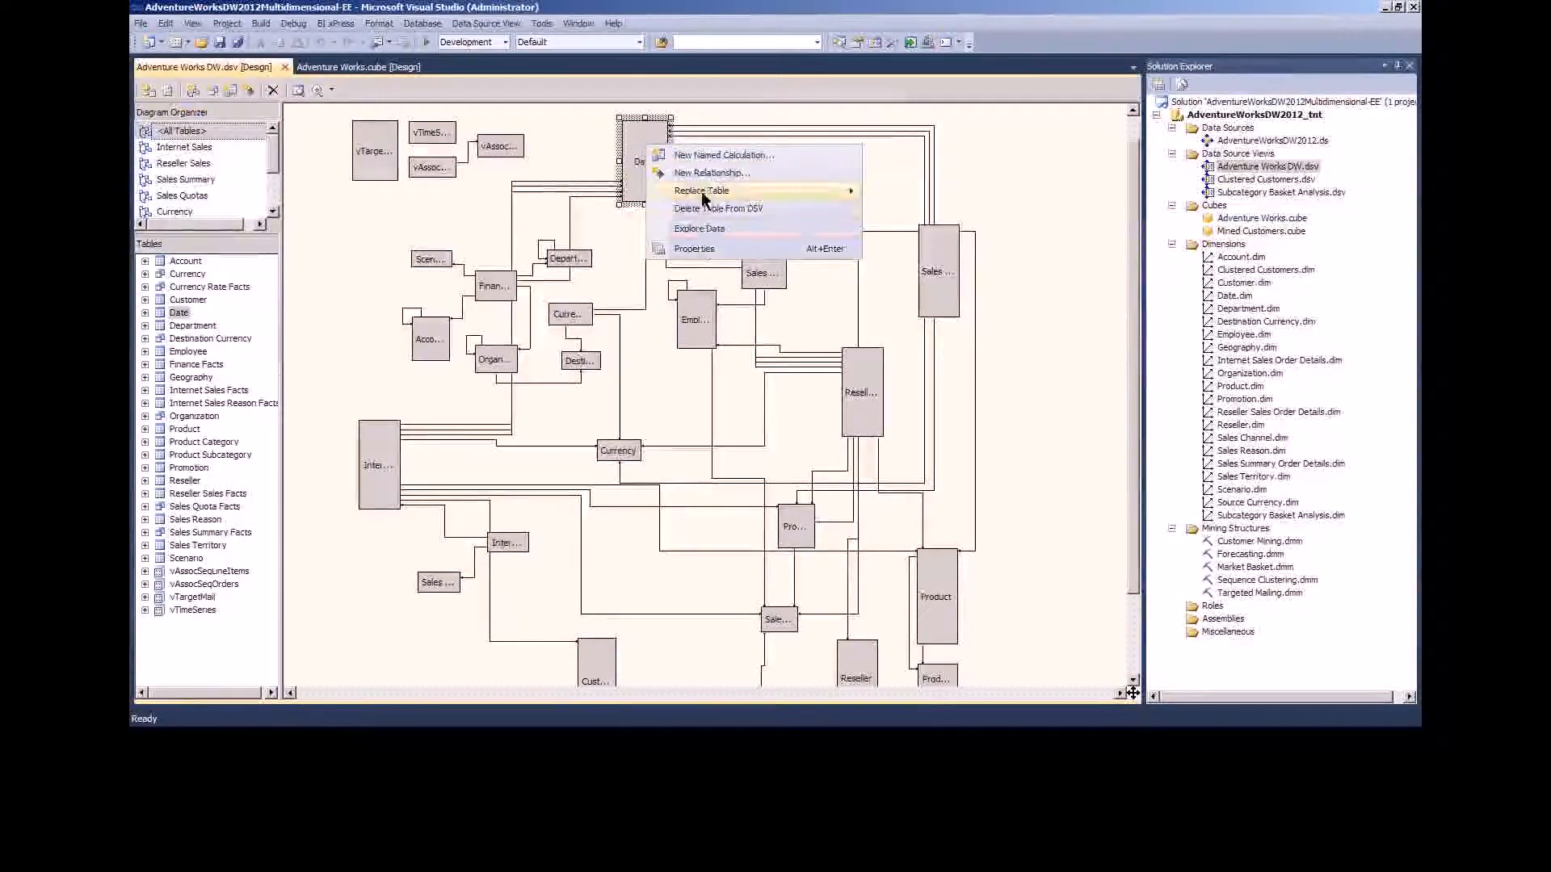
pyautogui.click(693, 250)
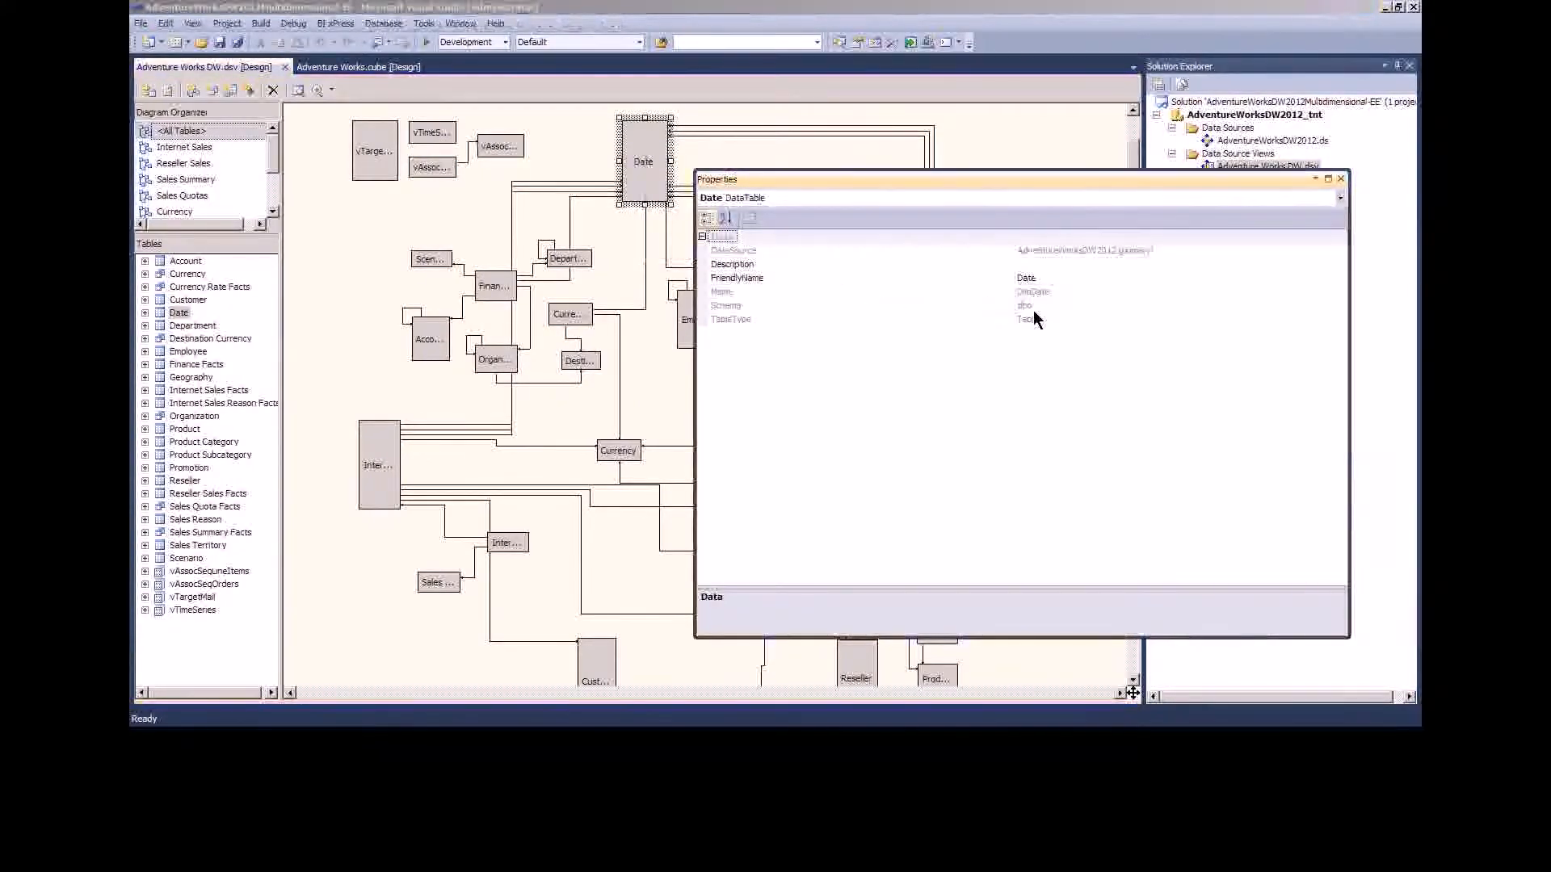
pyautogui.click(1342, 179)
# - Examine the SQL text of the Sales Summary Facts named query in an enlarged editor without the column grid, and cancel without changes
pyautogui.click(944, 255)
pyautogui.rightClick(944, 255)
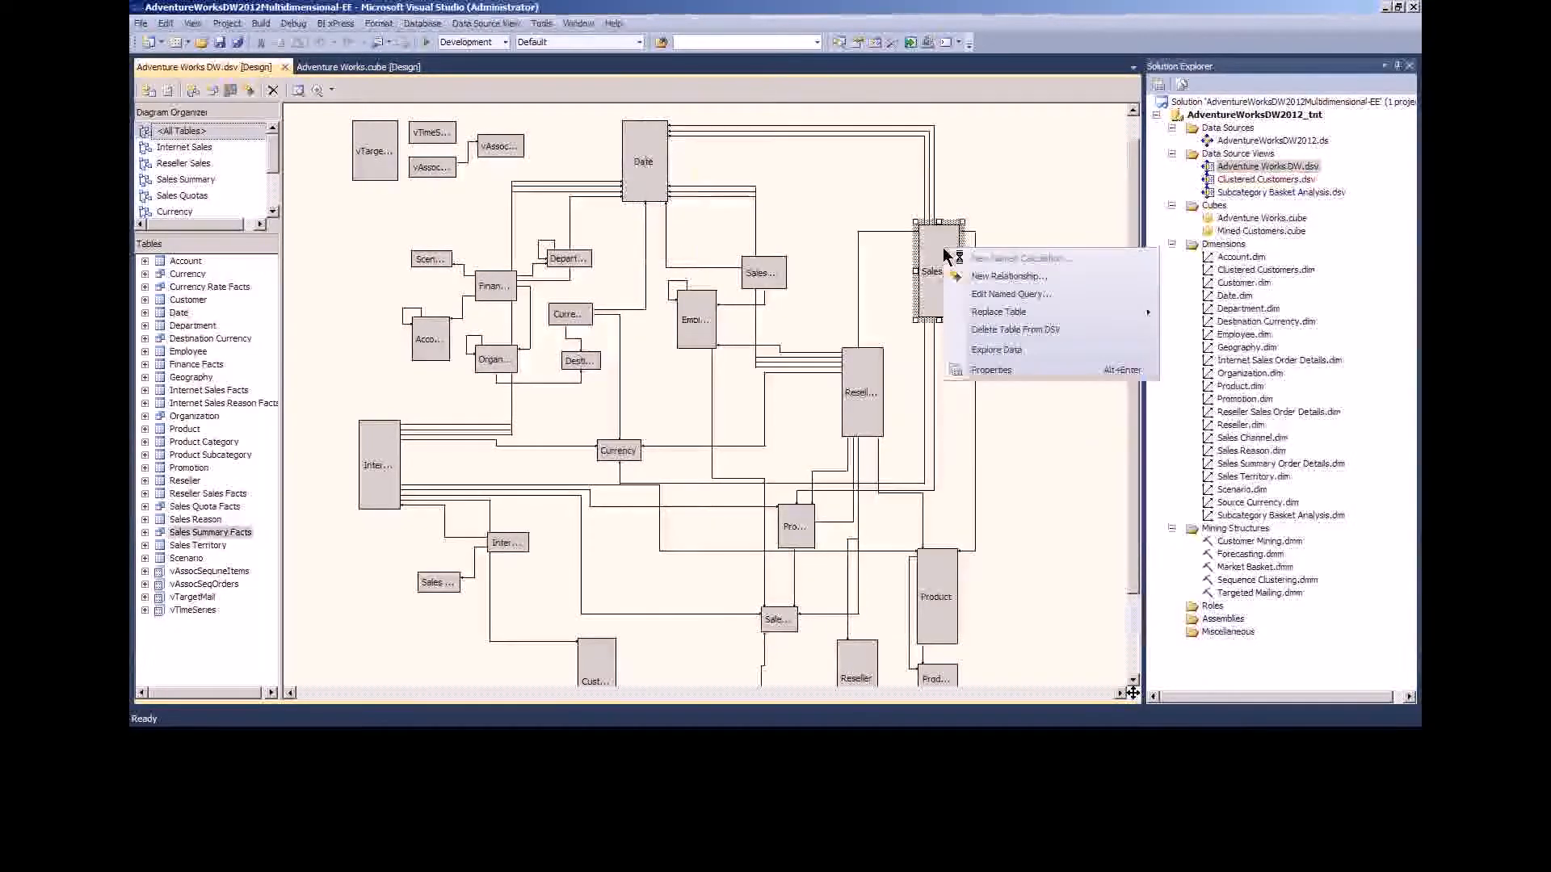
pyautogui.click(982, 295)
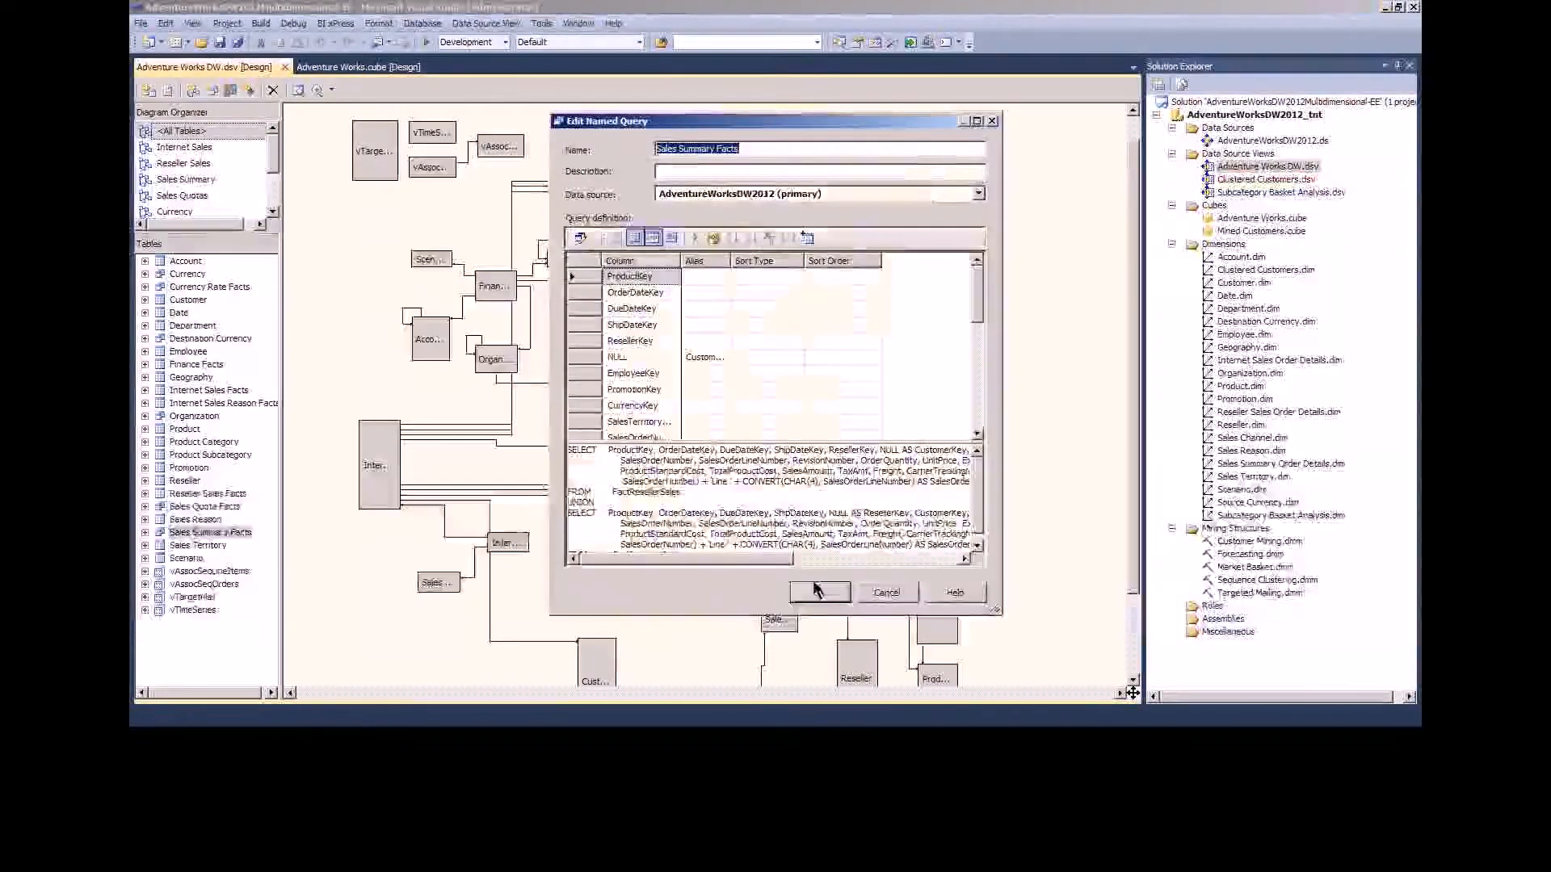
pyautogui.click(631, 236)
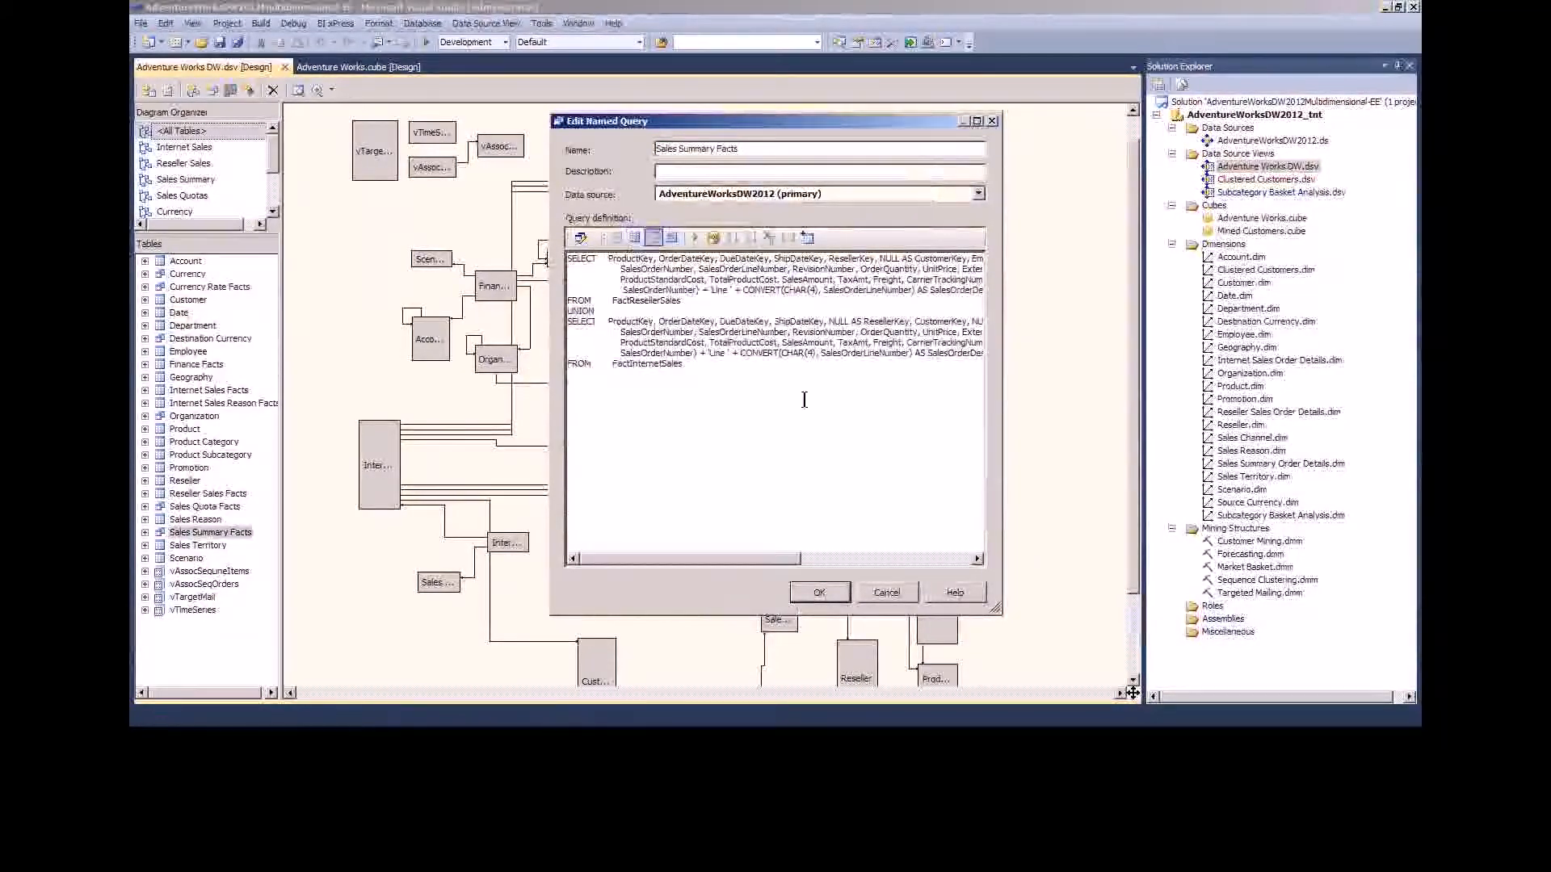
pyautogui.moveTo(995, 607); pyautogui.dragTo(1214, 624)
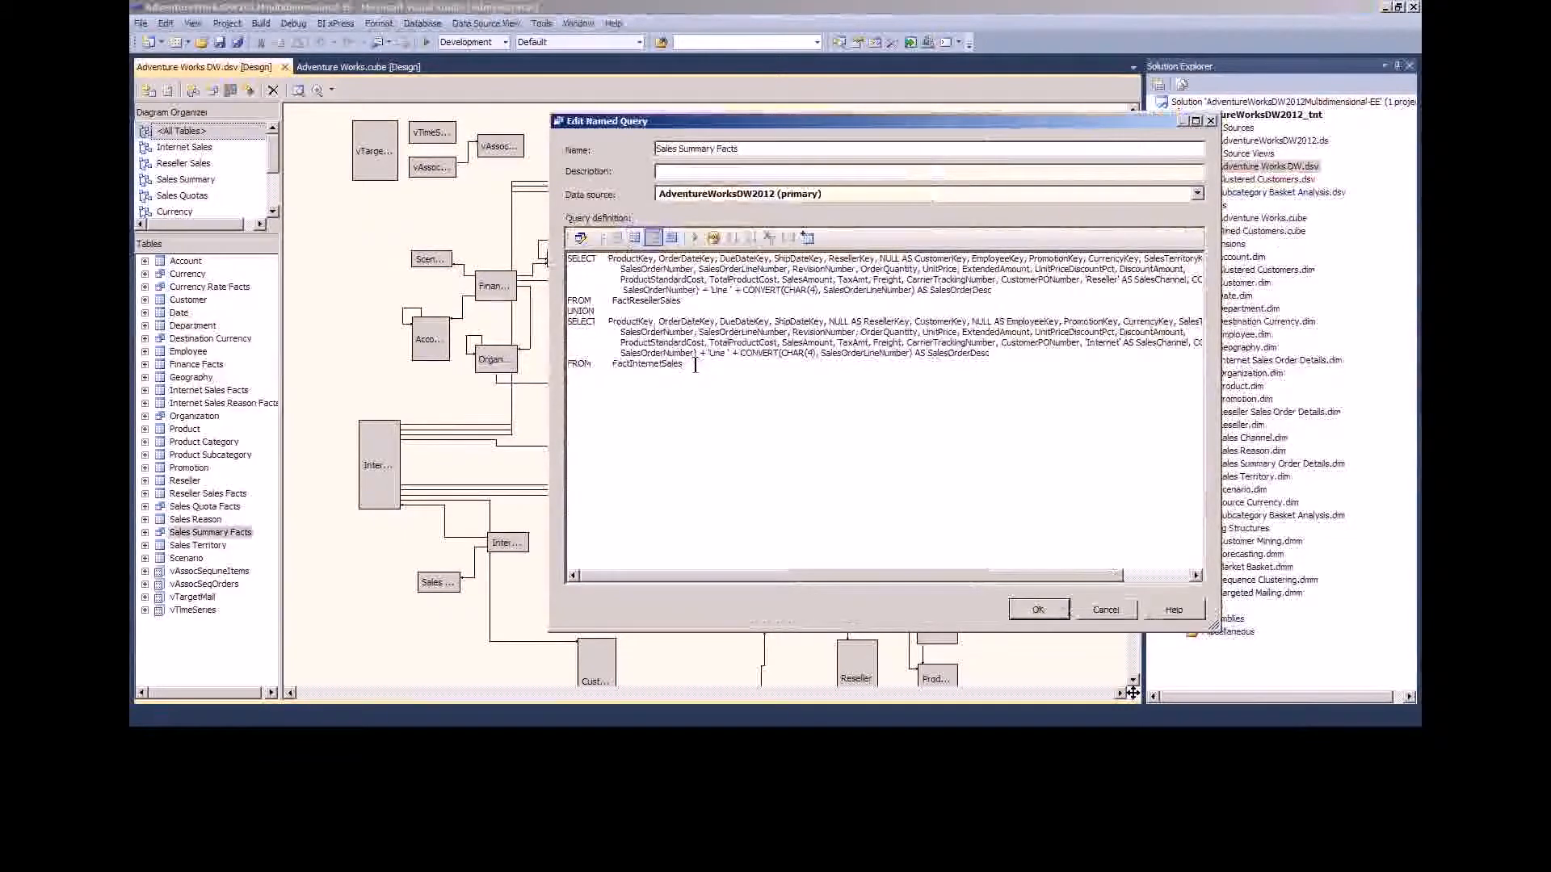
pyautogui.click(1042, 611)
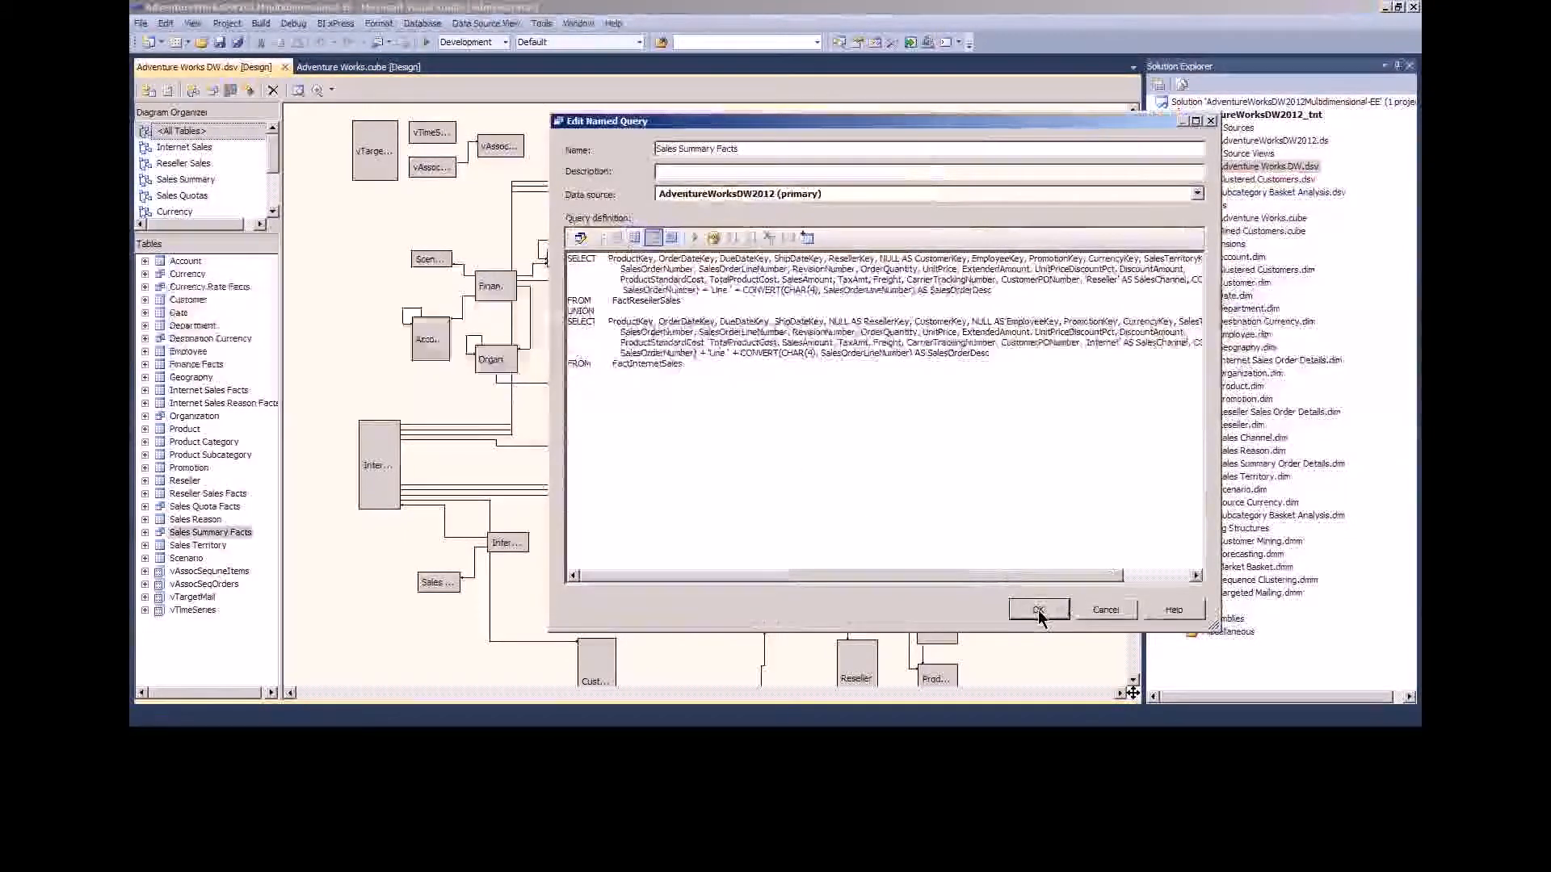
pyautogui.click(1107, 608)
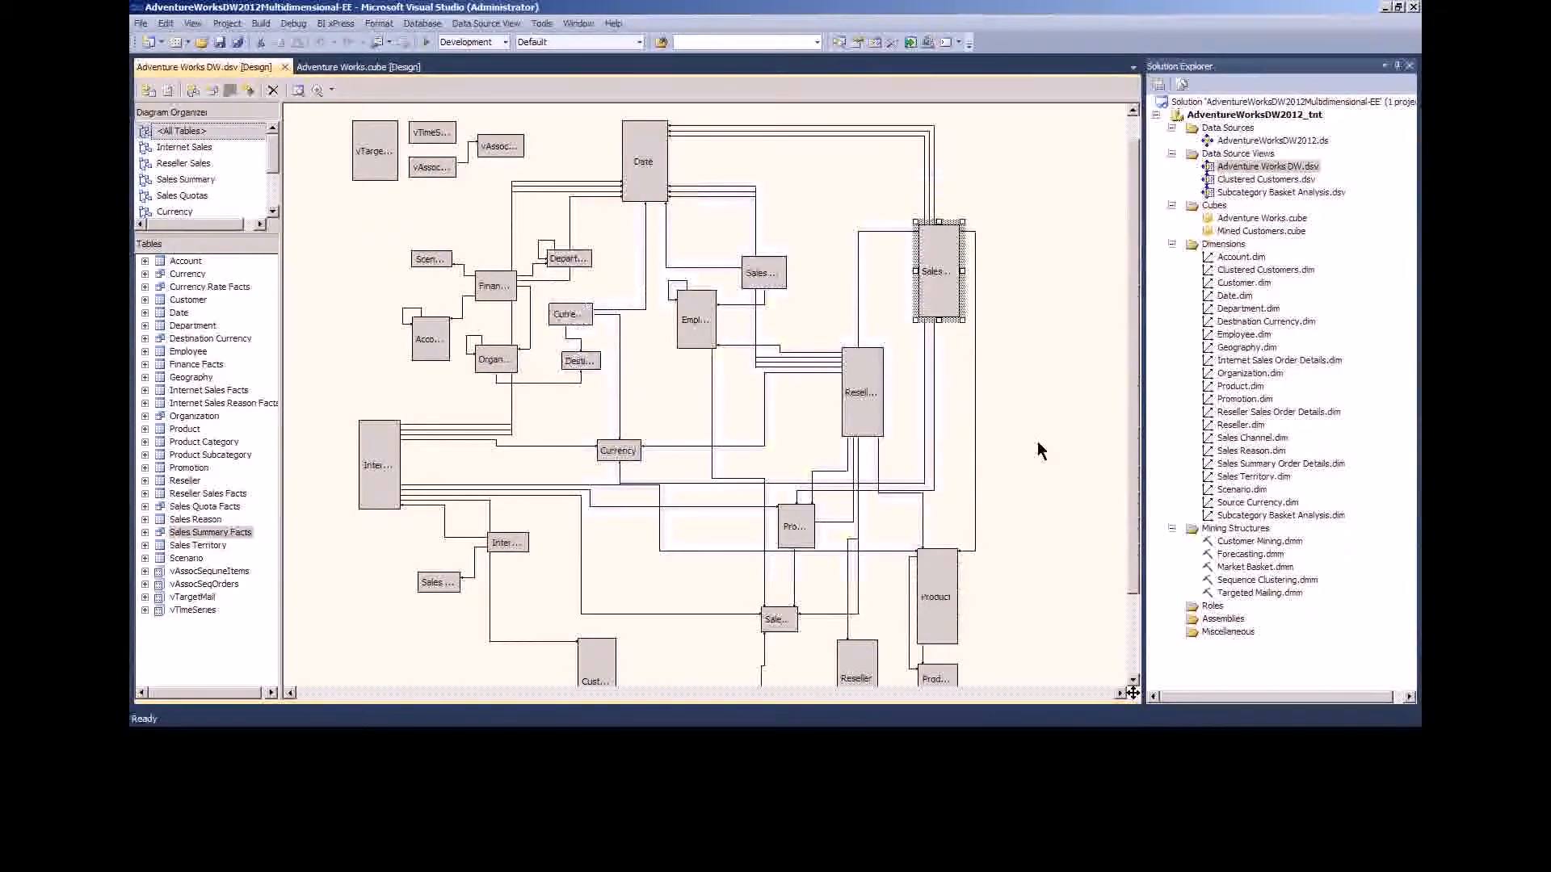
# - Start the Cube Wizard for a new cube, review the creation methods, and cancel without creating a cube
pyautogui.click(814, 223)
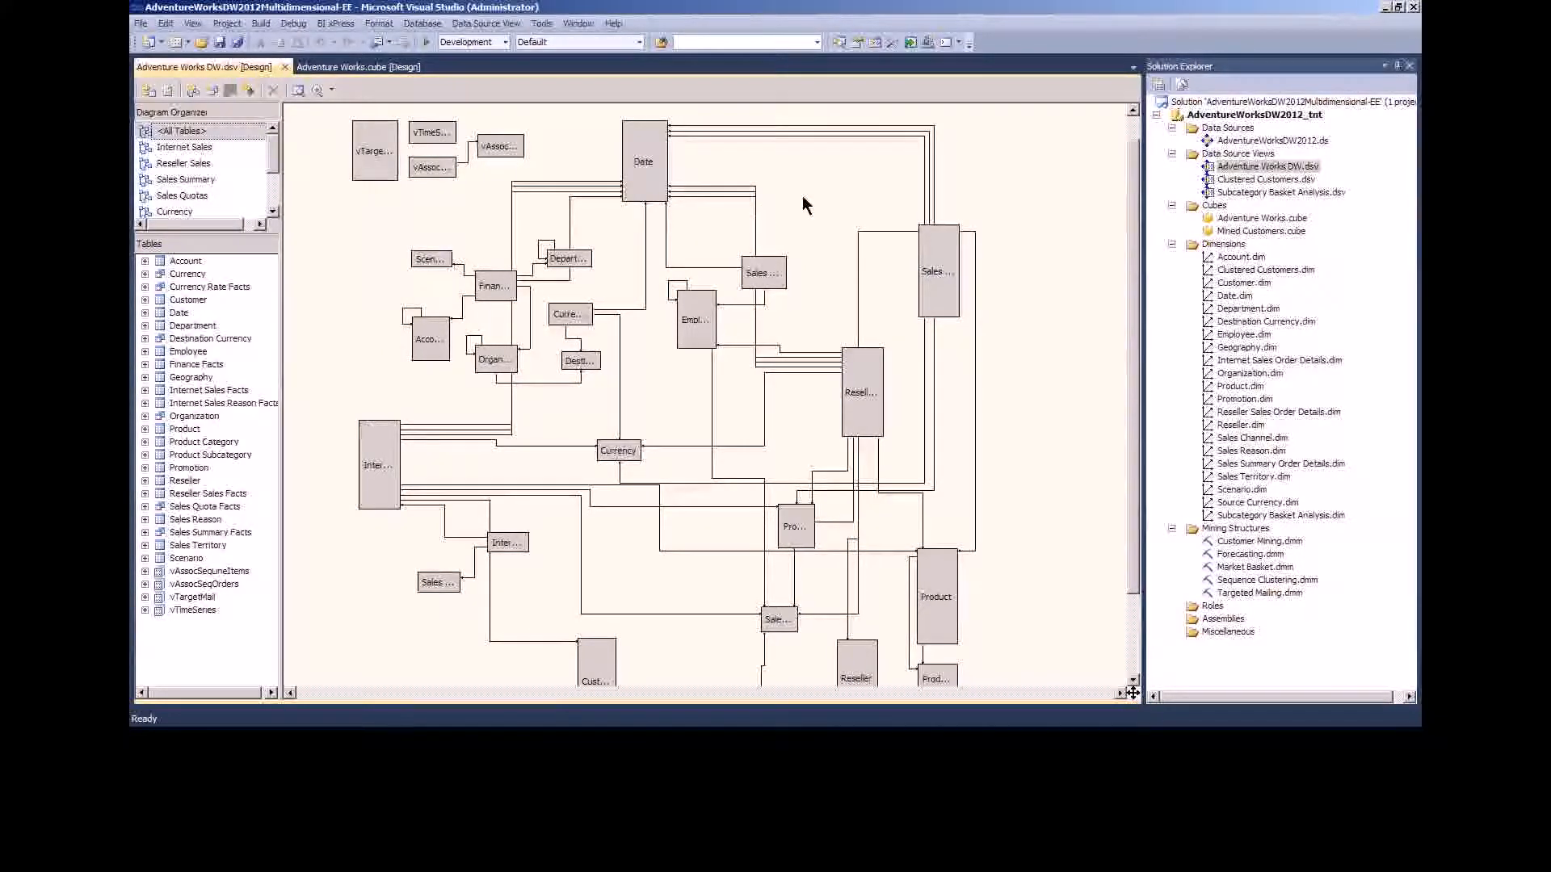
pyautogui.click(1233, 258)
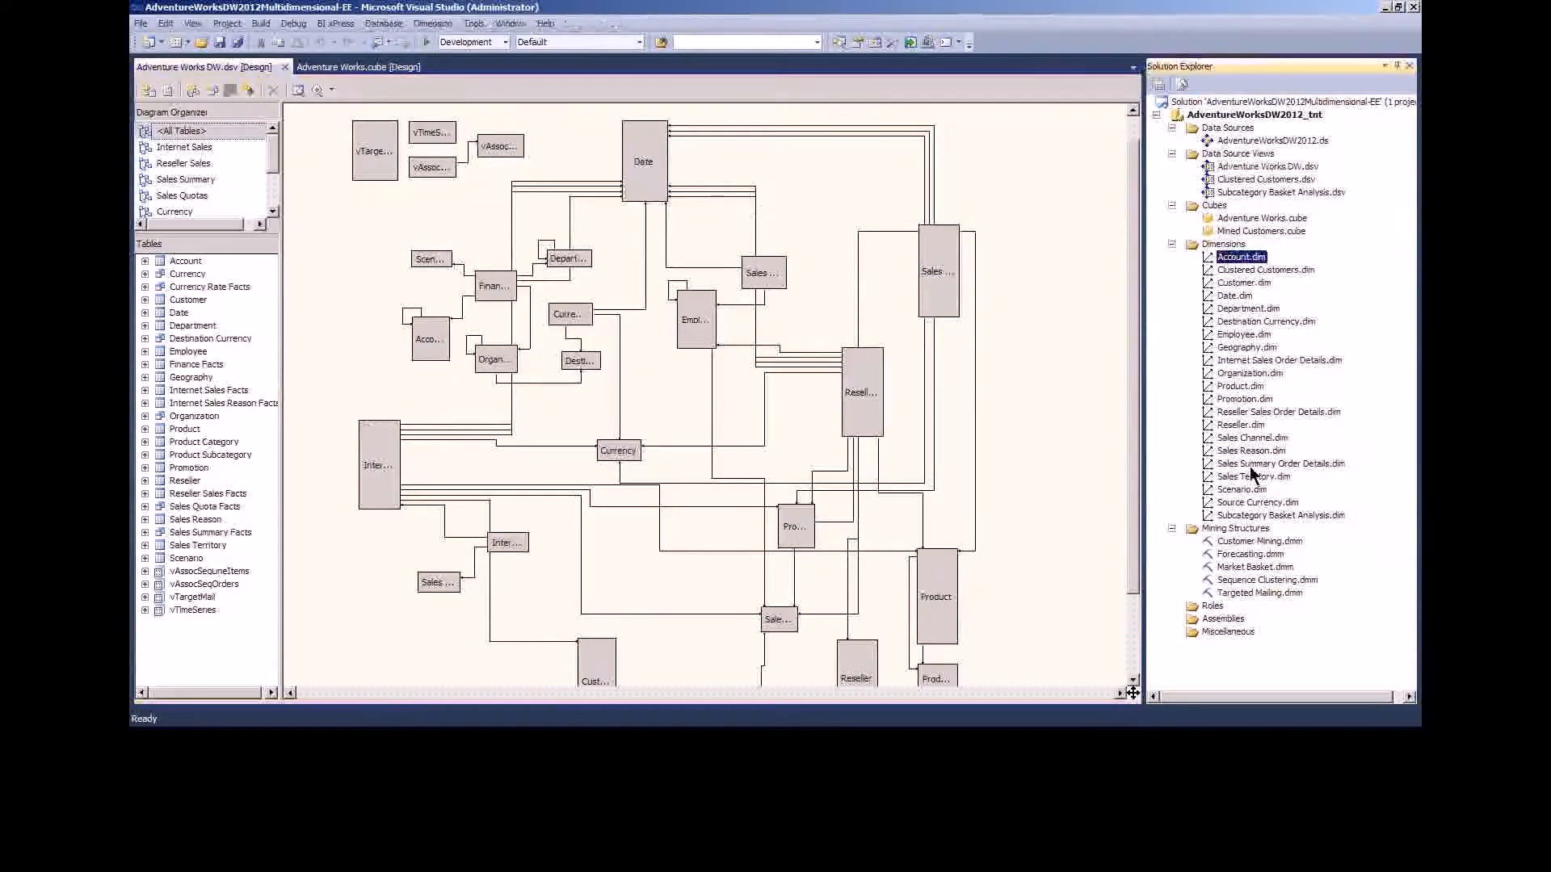
pyautogui.click(1211, 206)
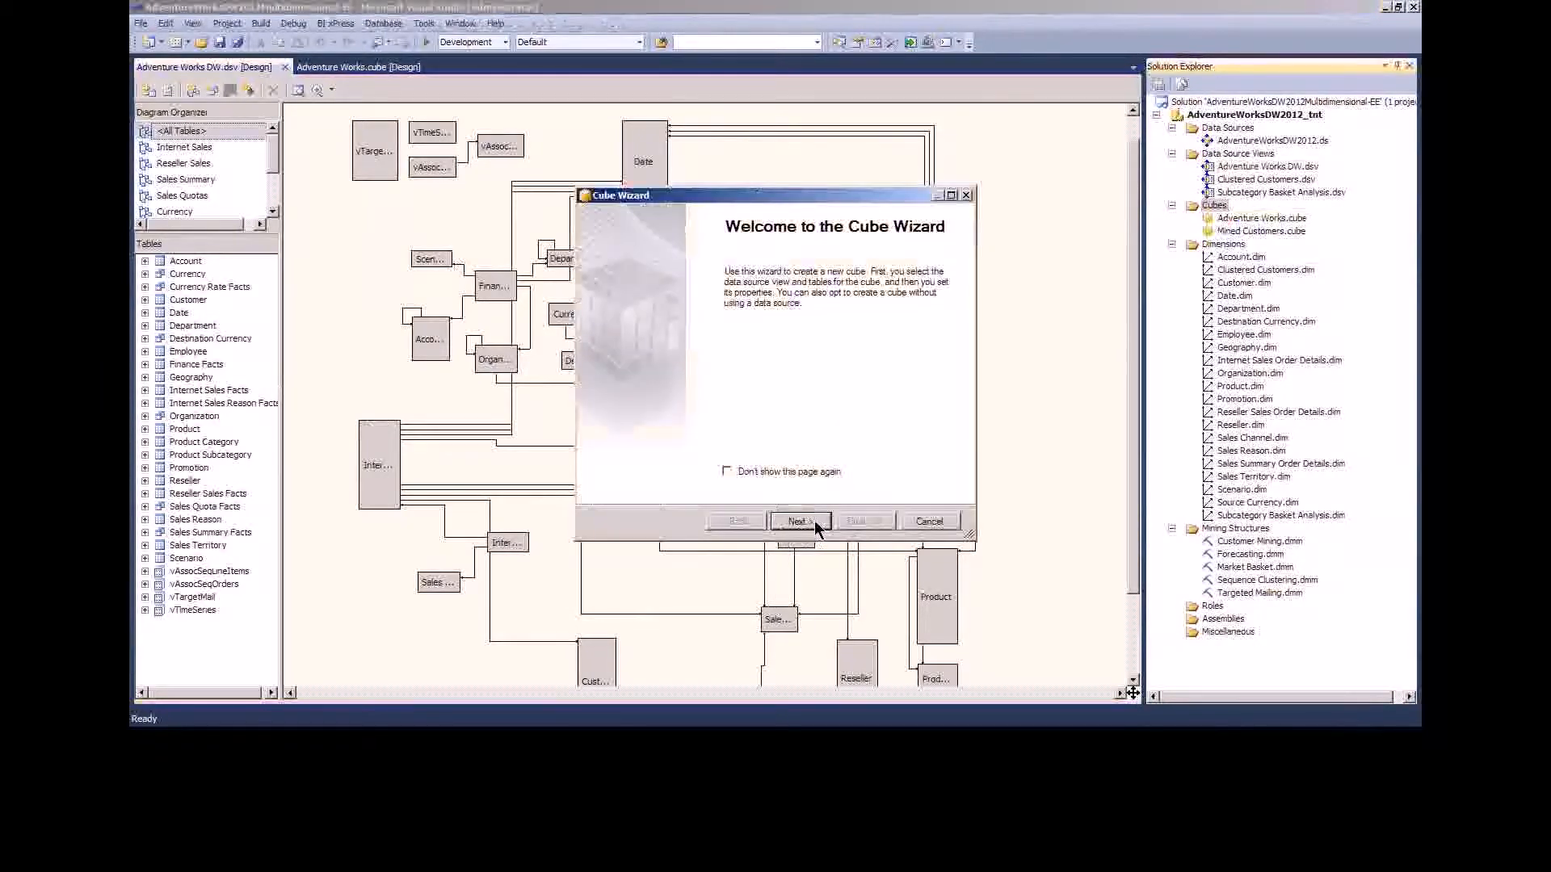
pyautogui.click(798, 522)
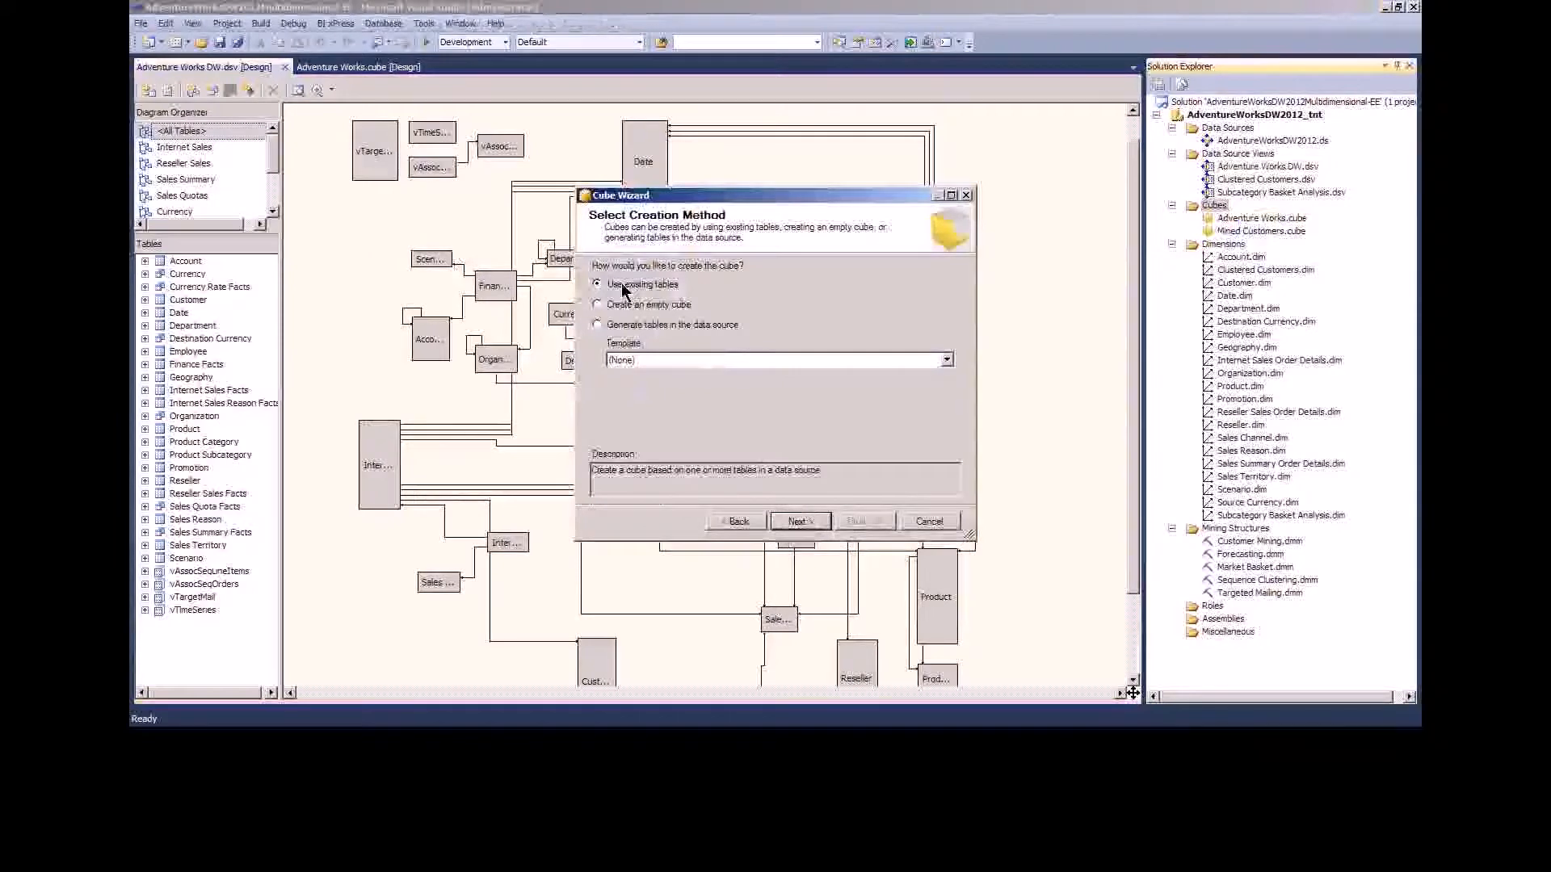
pyautogui.click(930, 522)
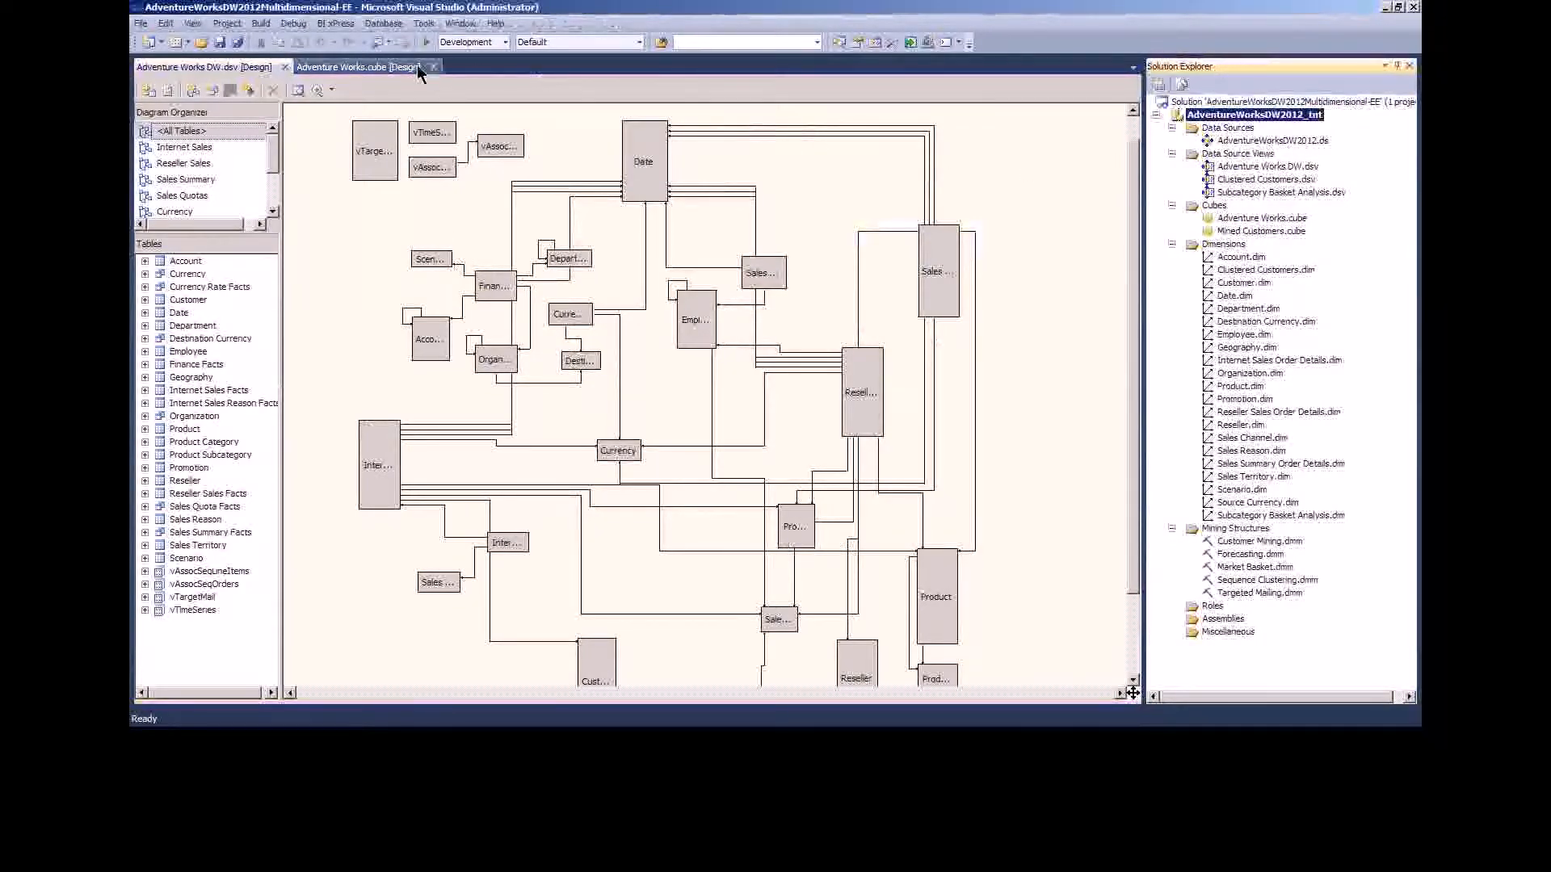
# - Return to the Adventure Works cube design and check the Internet Sales measure group, leaving it collapsed
pyautogui.click(361, 67)
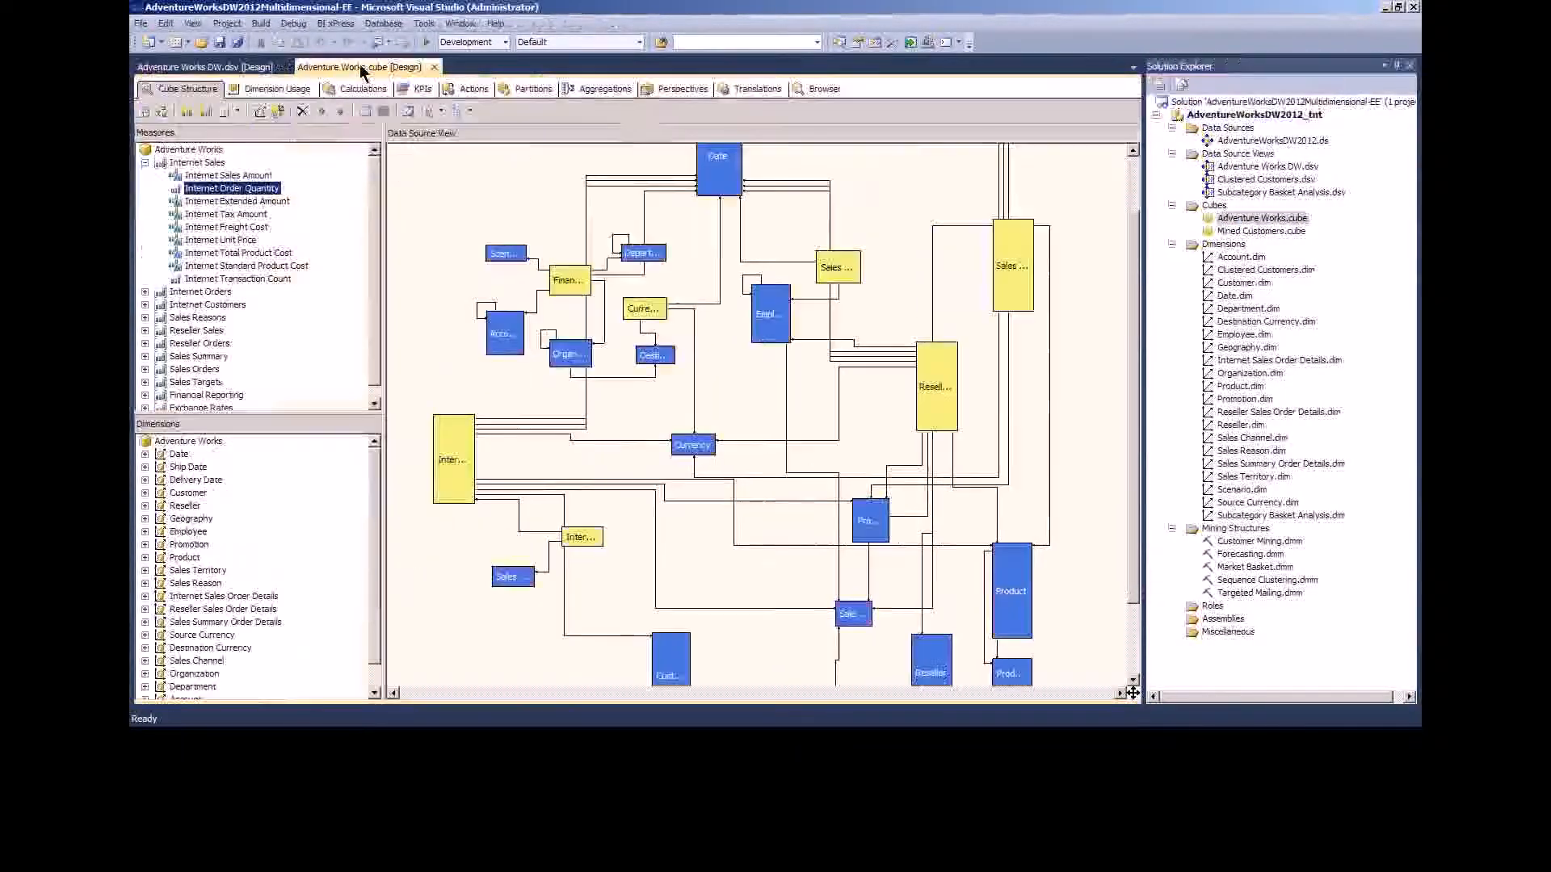
pyautogui.click(145, 163)
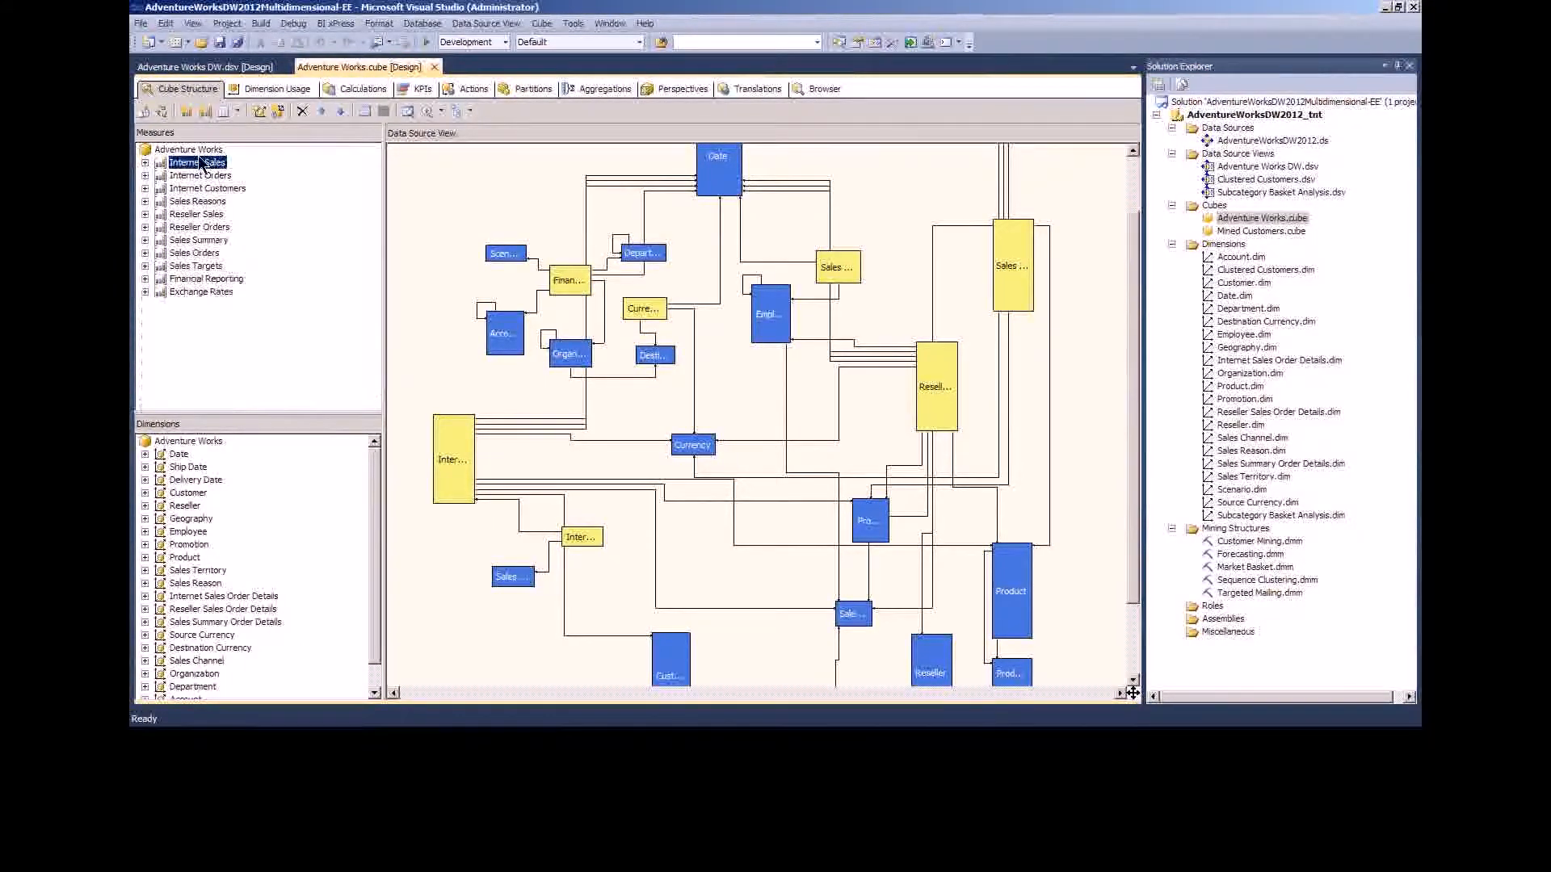
pyautogui.click(146, 163)
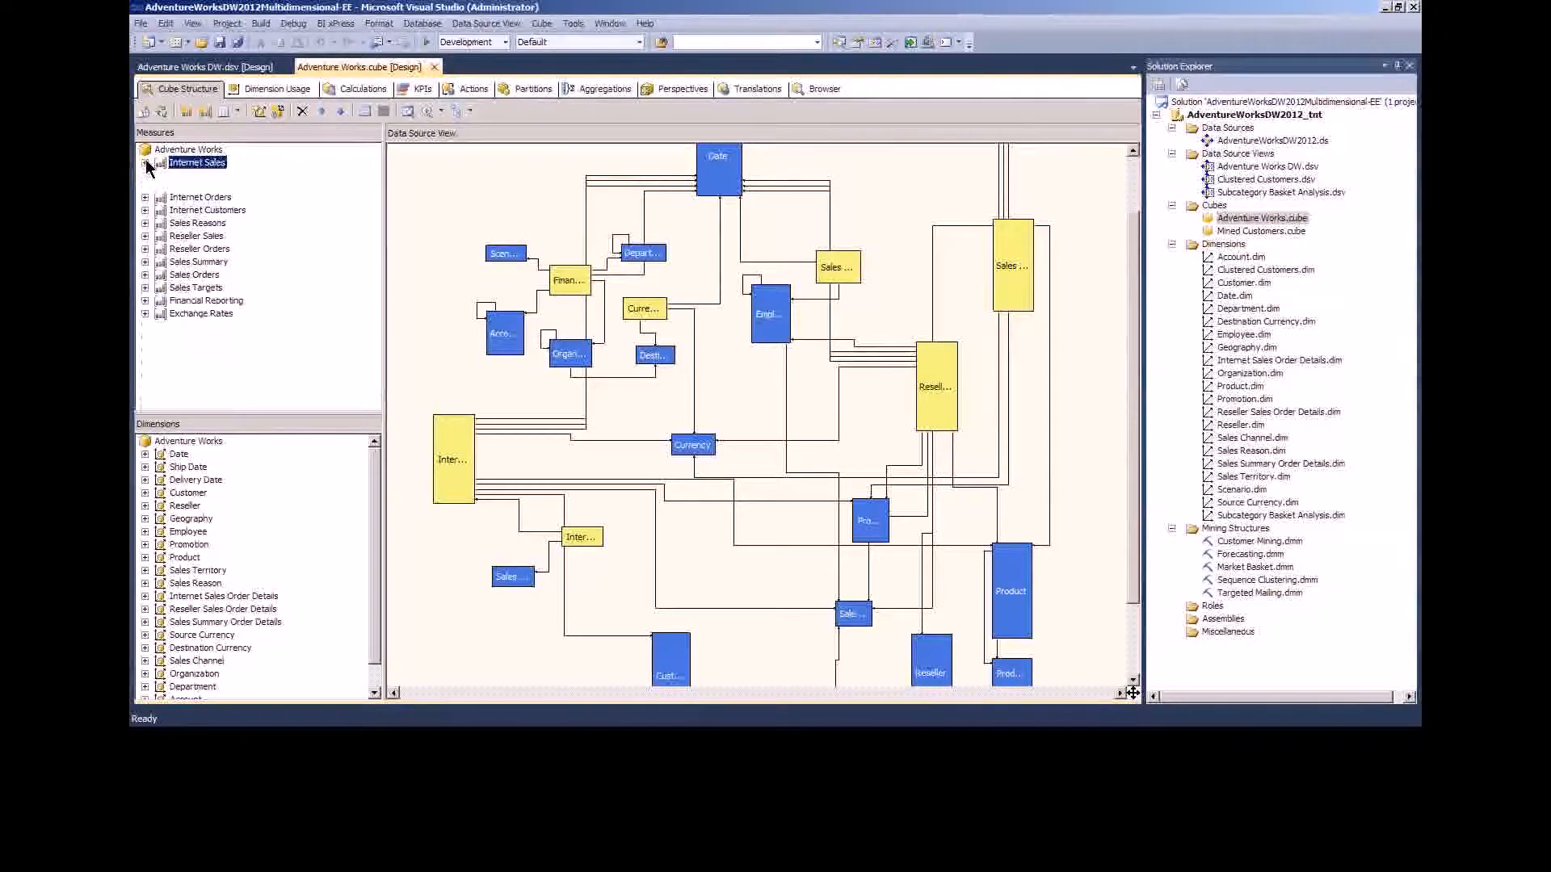
pyautogui.click(146, 163)
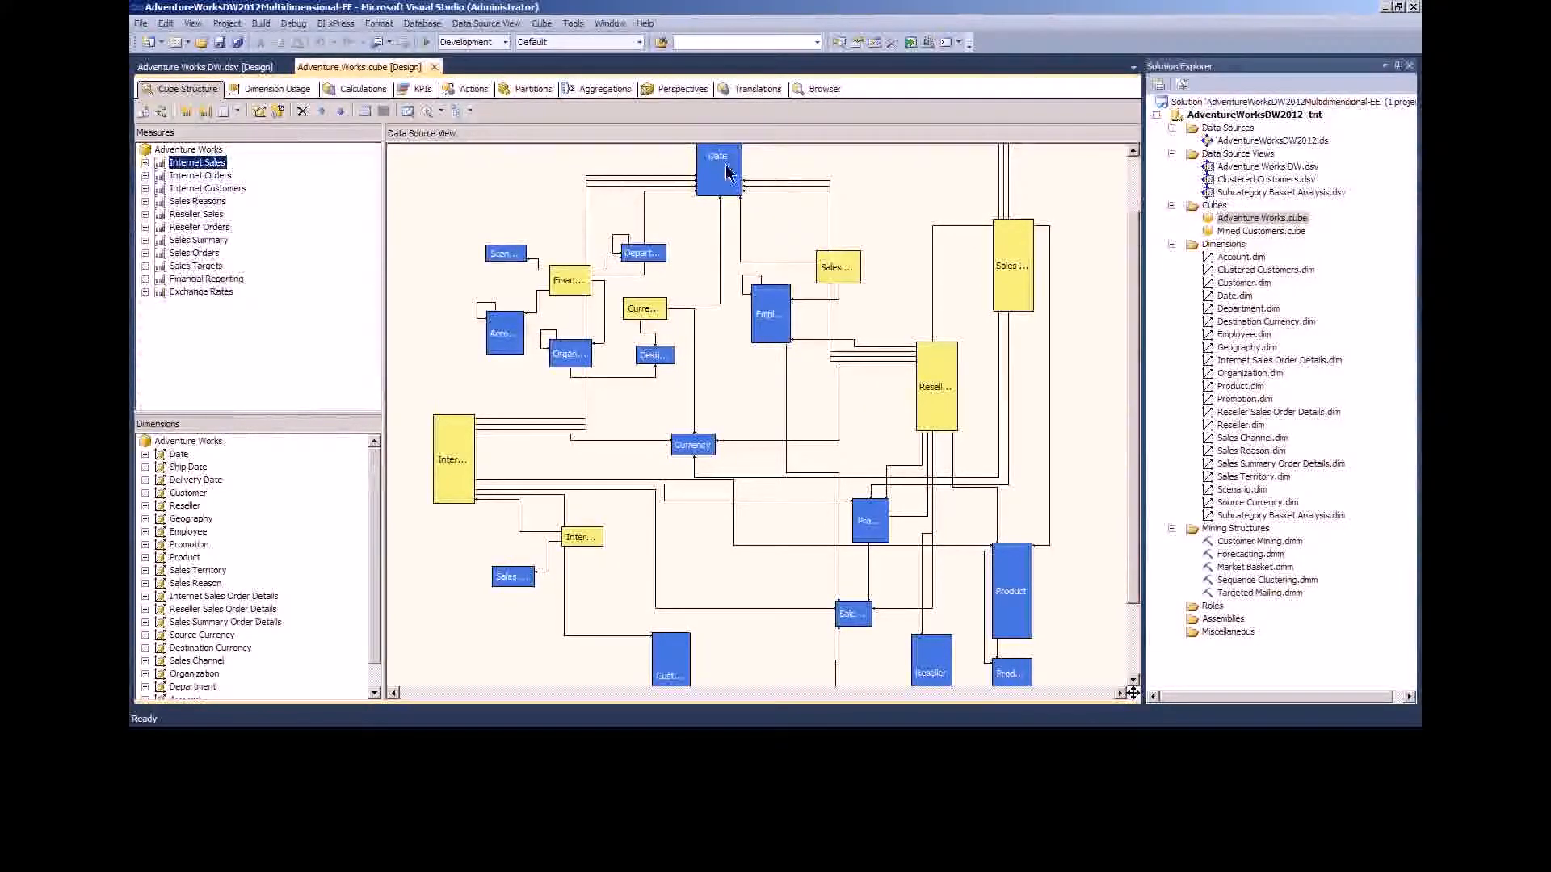
# - Widen the Sales Quota Facts table in the cube diagram so that its full name fits
pyautogui.click(845, 272)
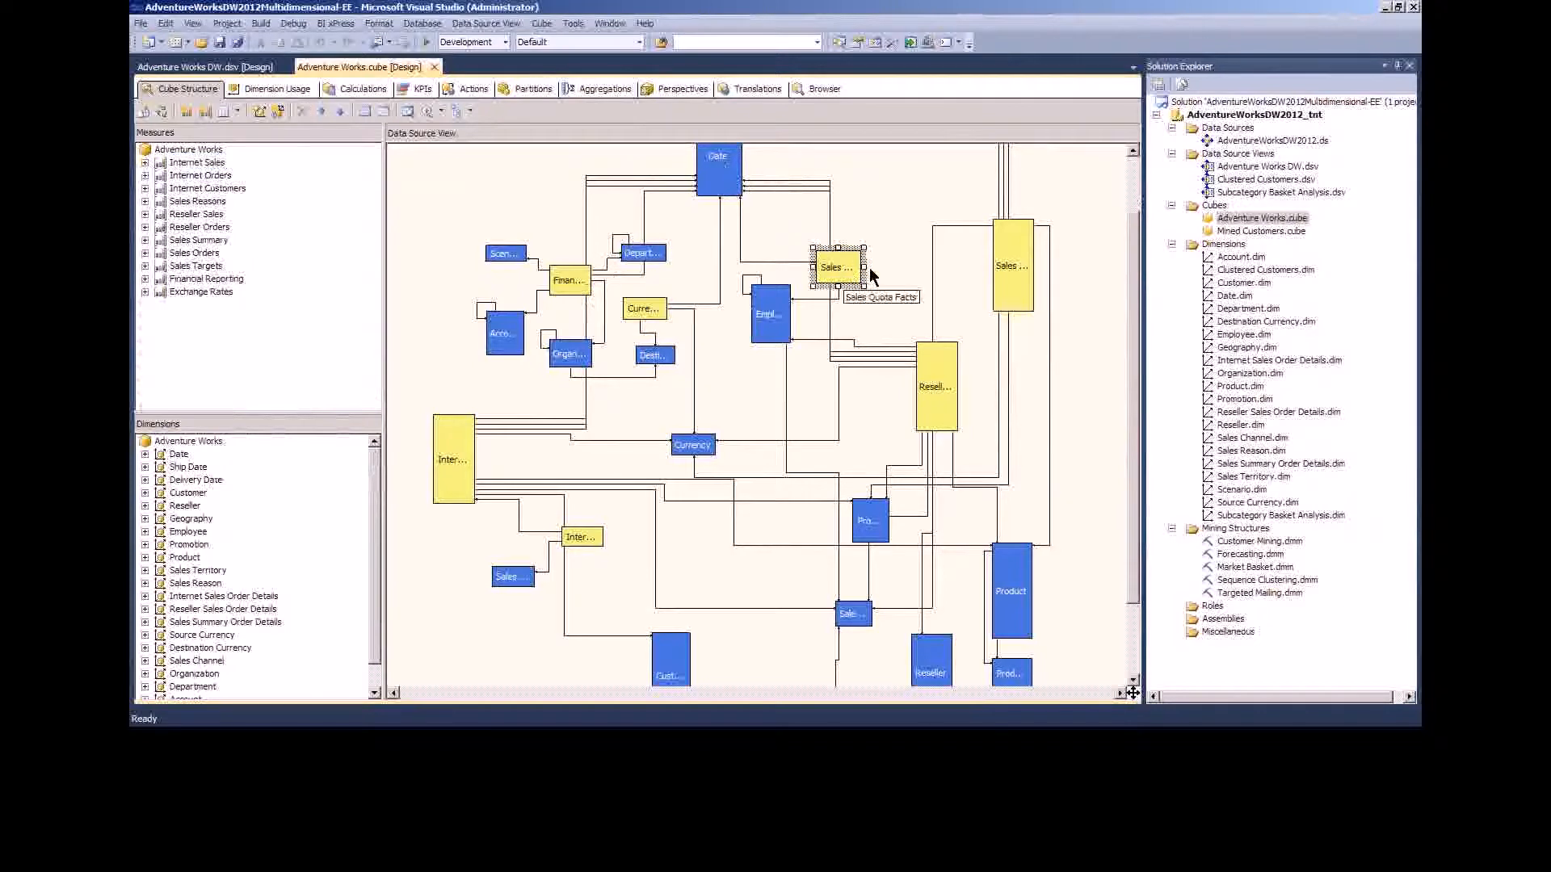
pyautogui.moveTo(863, 267); pyautogui.dragTo(926, 268)
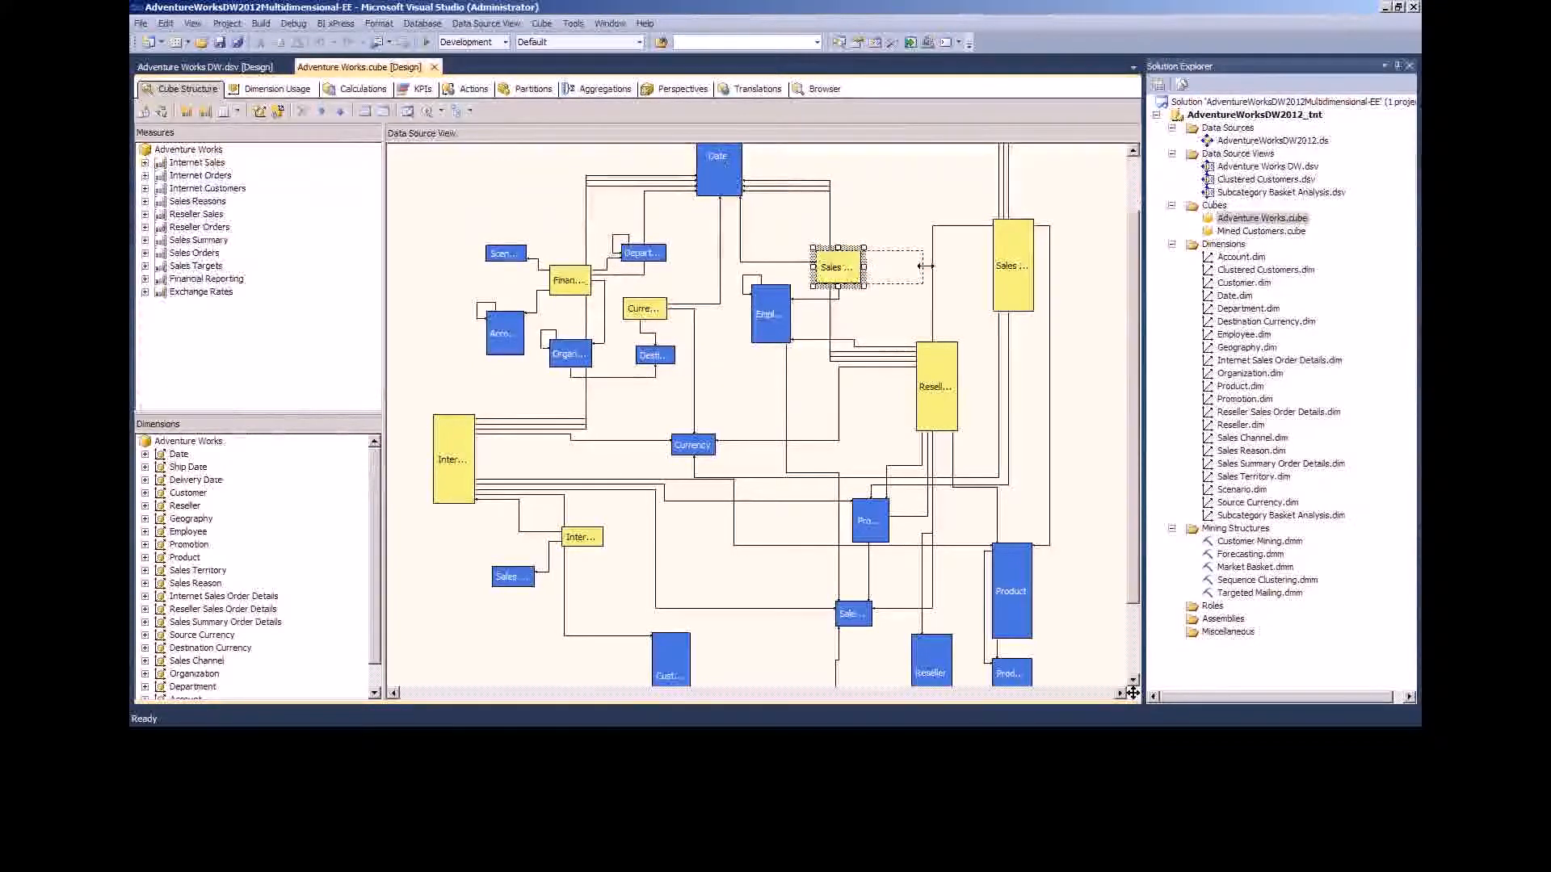
pyautogui.click(1024, 267)
# - Enlarge the Internet Sales Facts table in the cube diagram just enough to show its full name
pyautogui.click(455, 462)
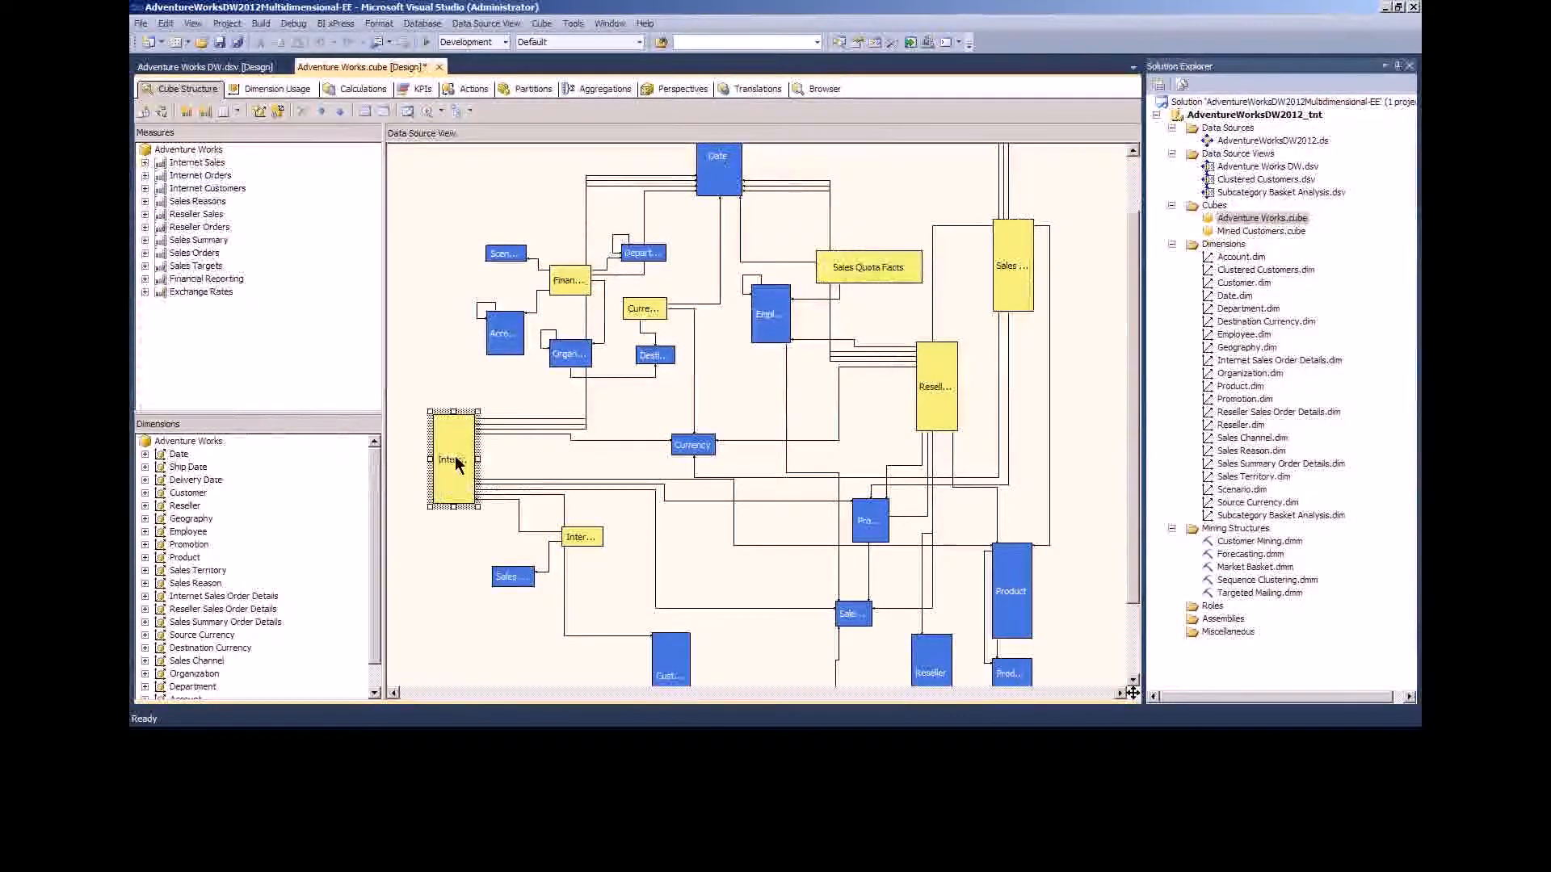
pyautogui.moveTo(478, 459); pyautogui.dragTo(622, 459)
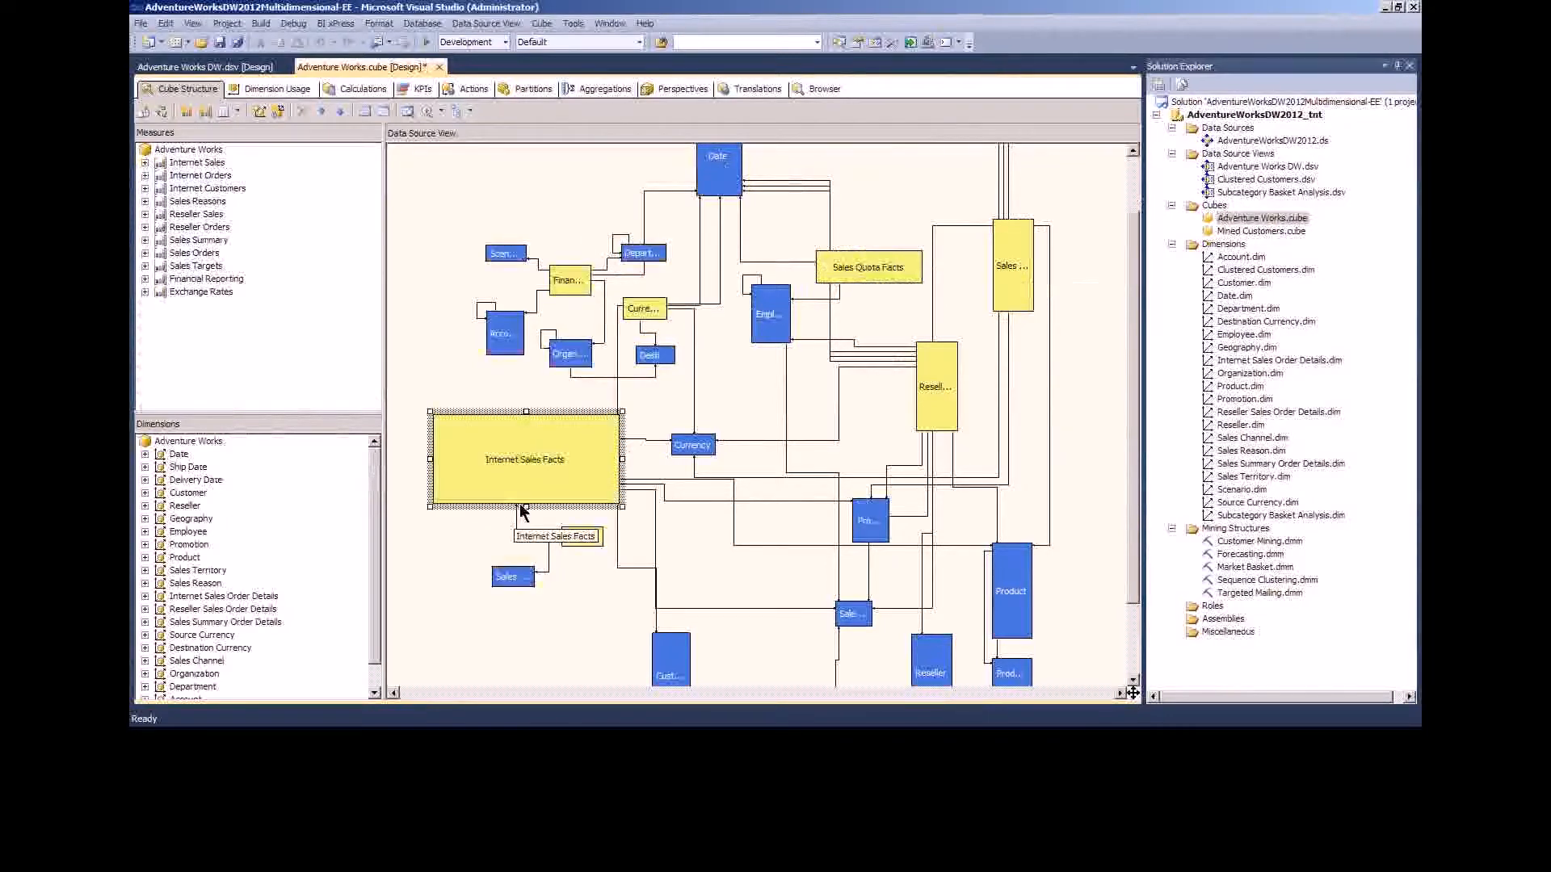
pyautogui.moveTo(521, 506); pyautogui.dragTo(529, 520)
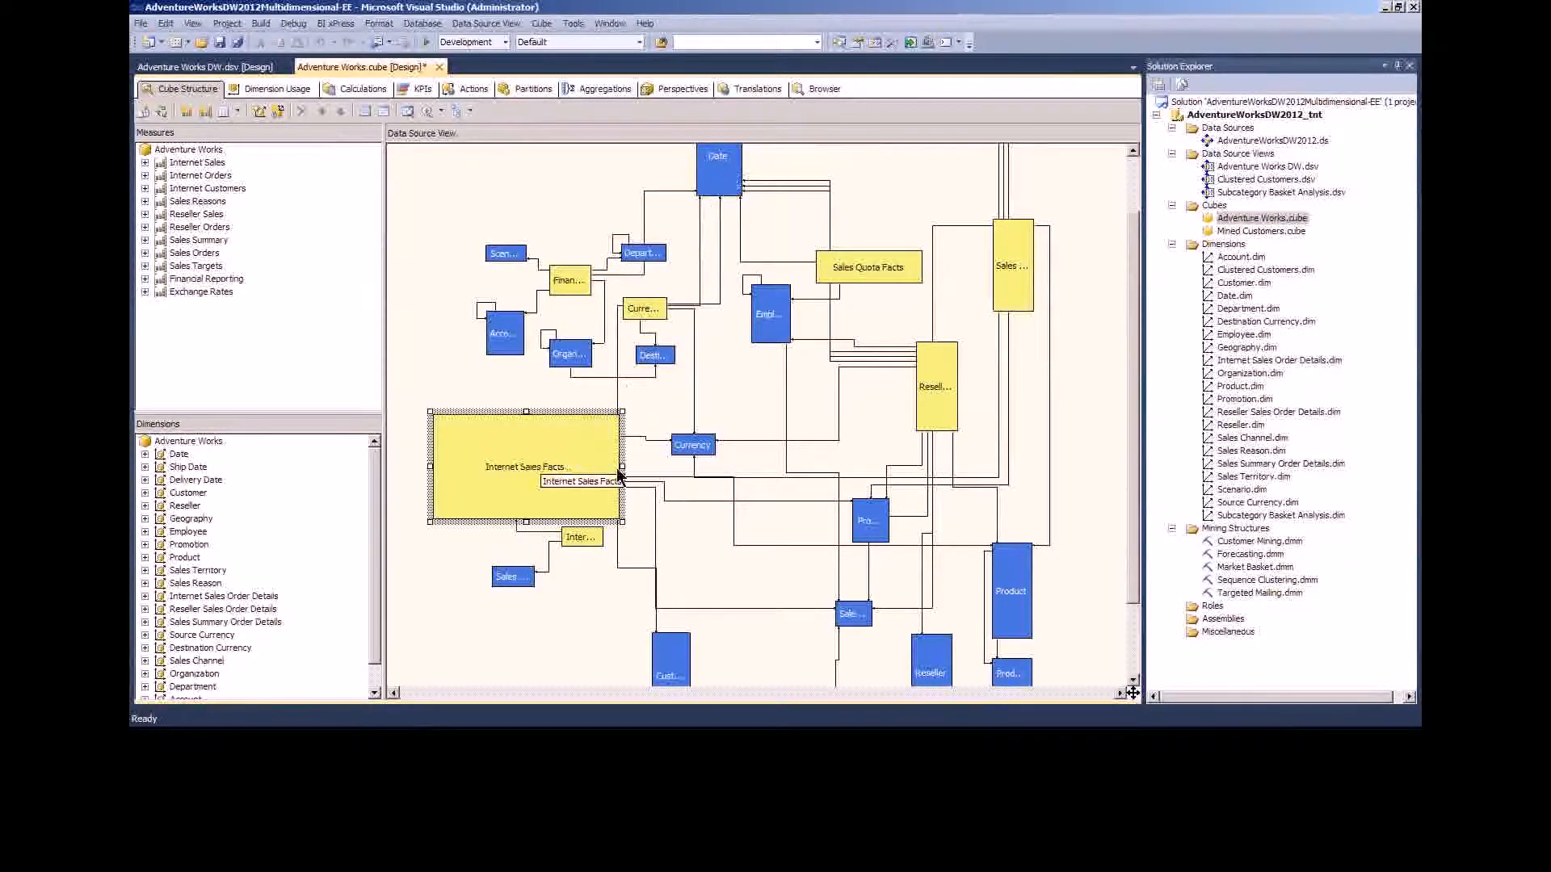
pyautogui.moveTo(622, 466); pyautogui.dragTo(523, 467)
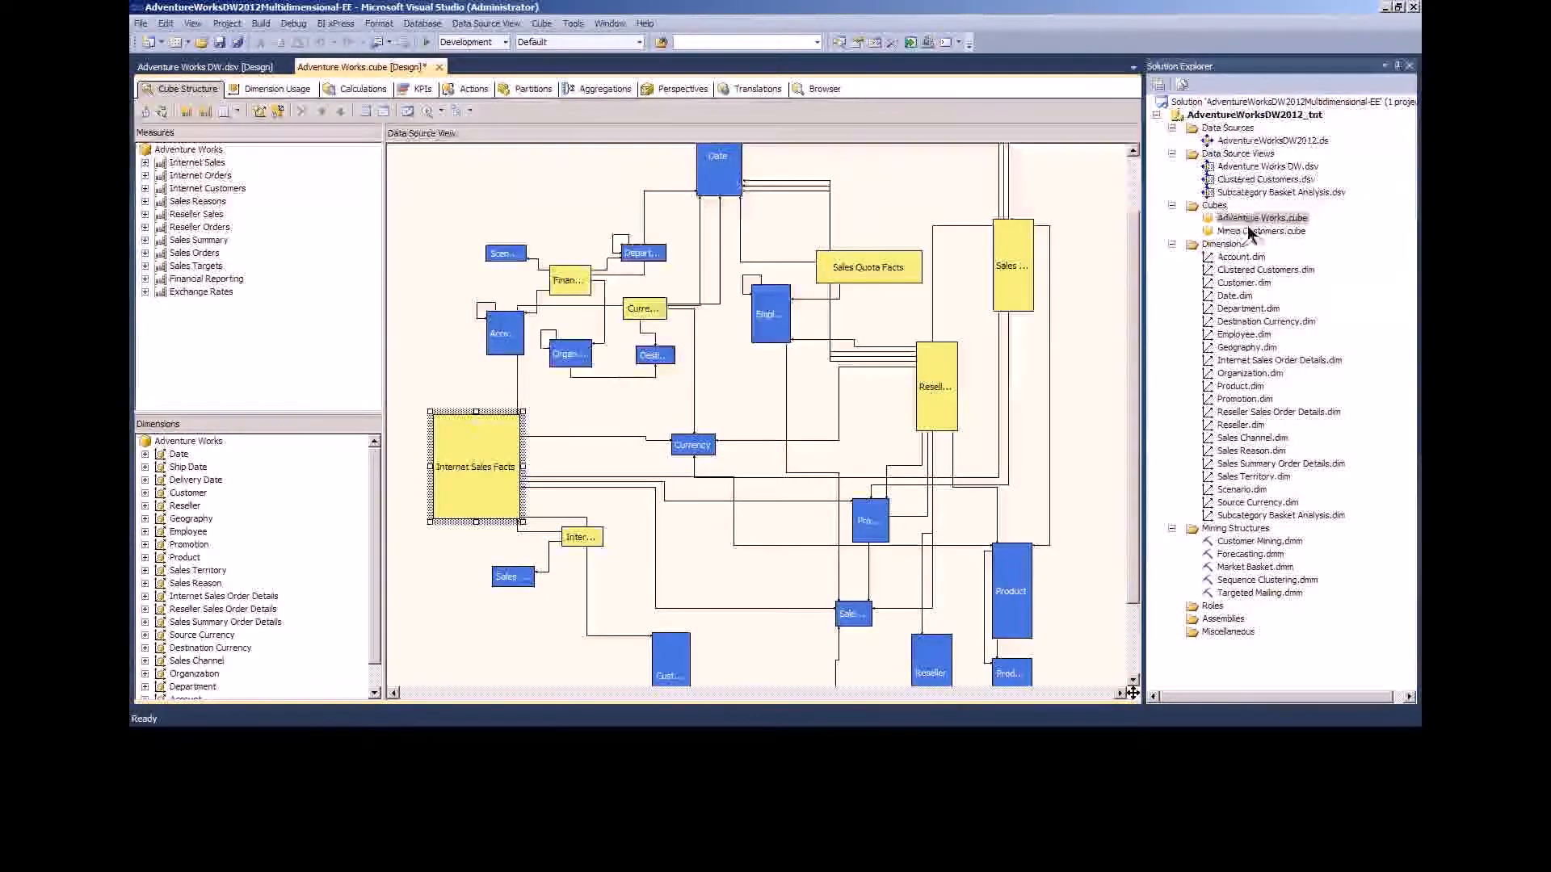
# - Explore the data of the Internet Sales Facts table from the Adventure Works DW data source view, closing the data view when done
pyautogui.doubleClick(1230, 168)
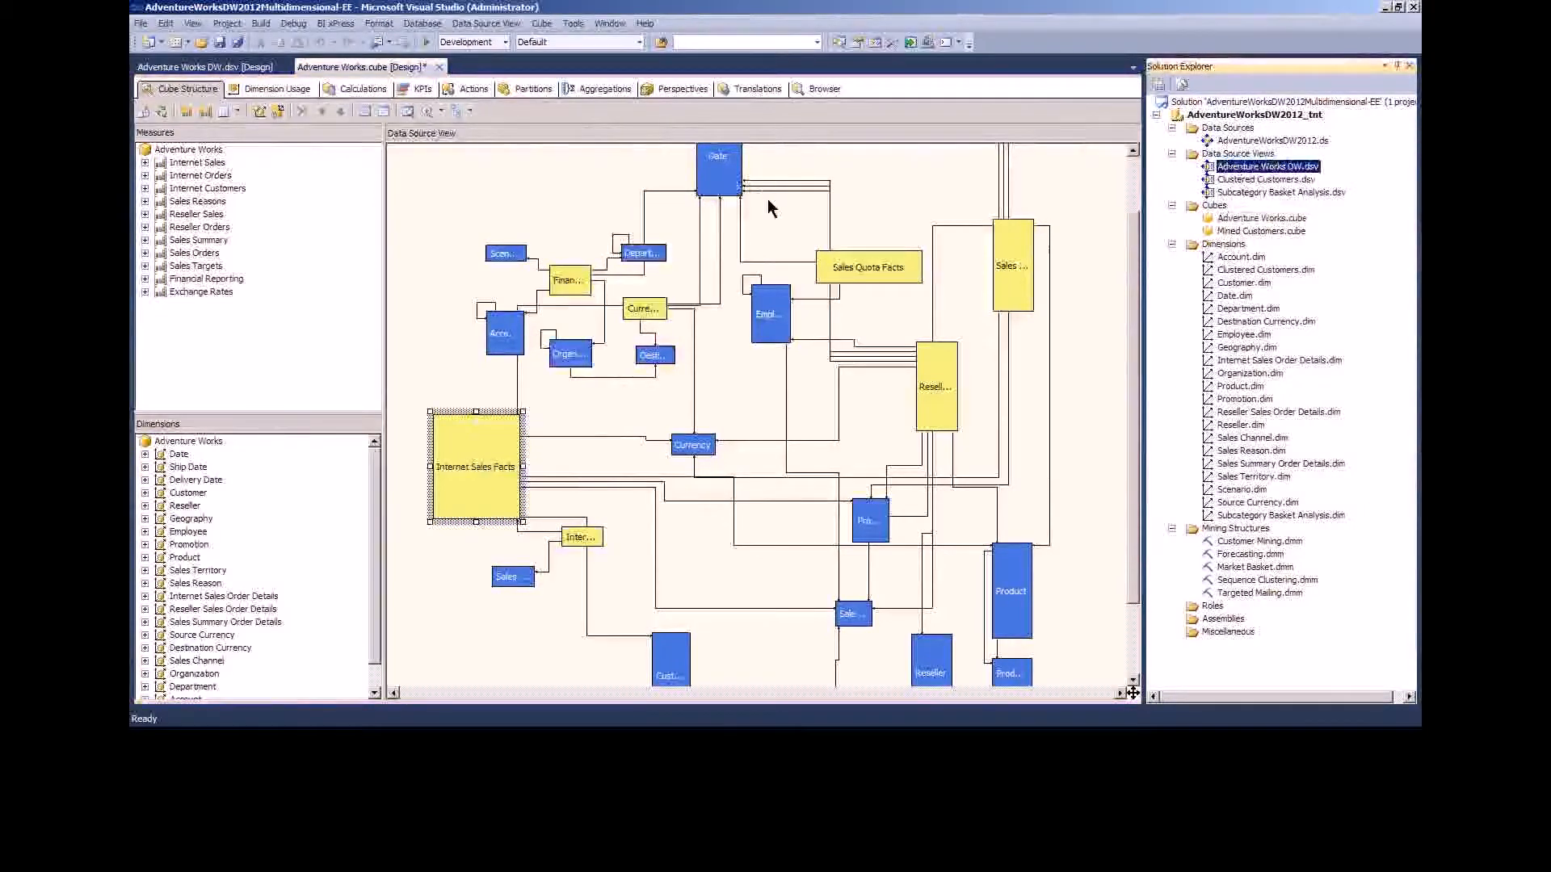
pyautogui.rightClick(393, 445)
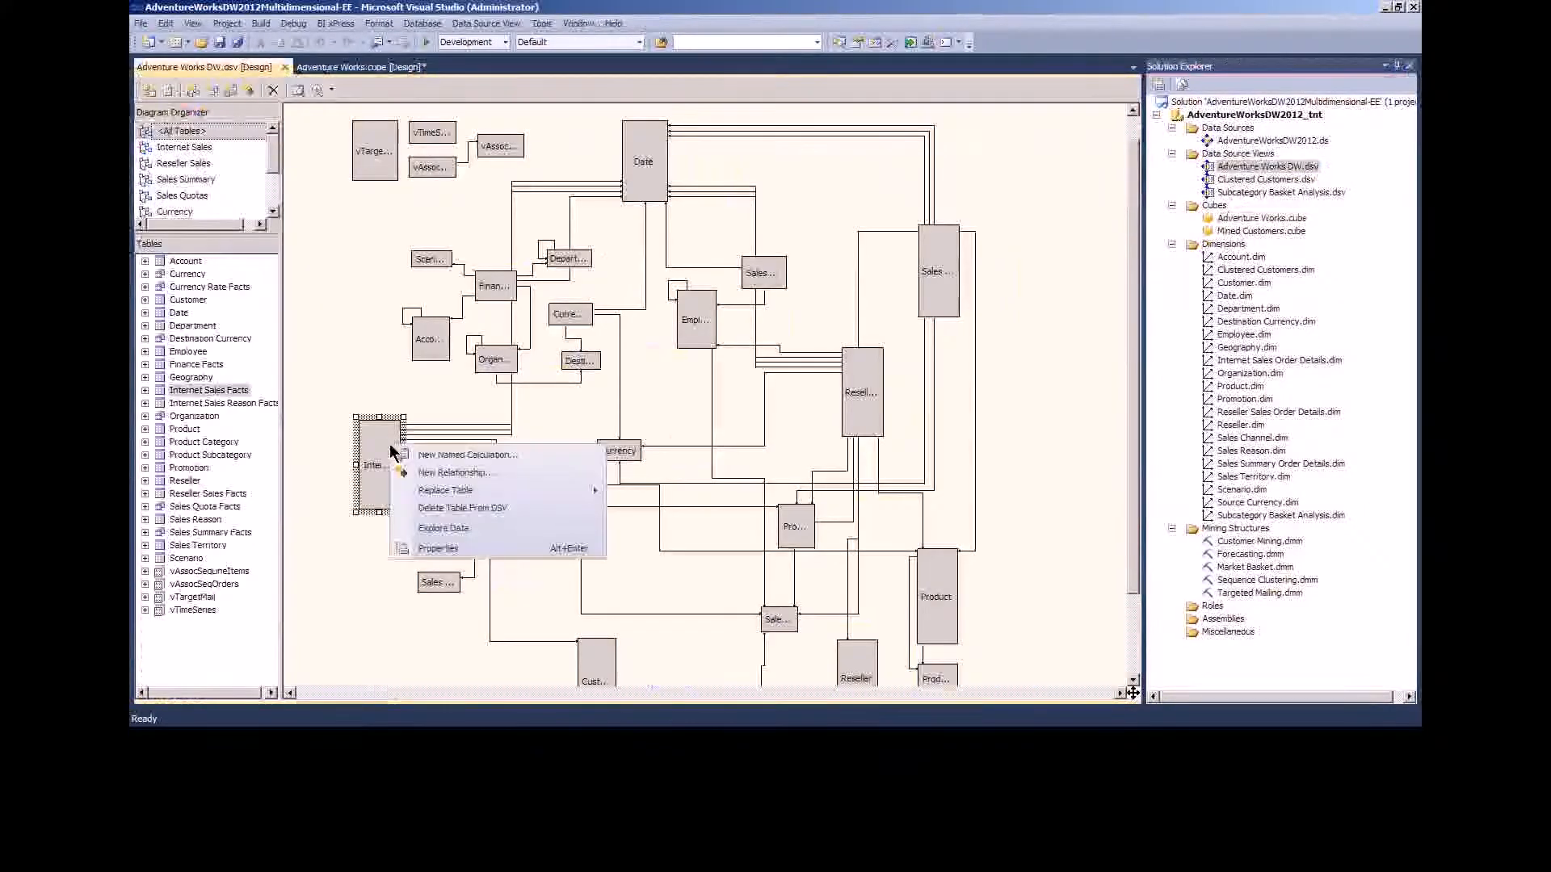
pyautogui.click(442, 529)
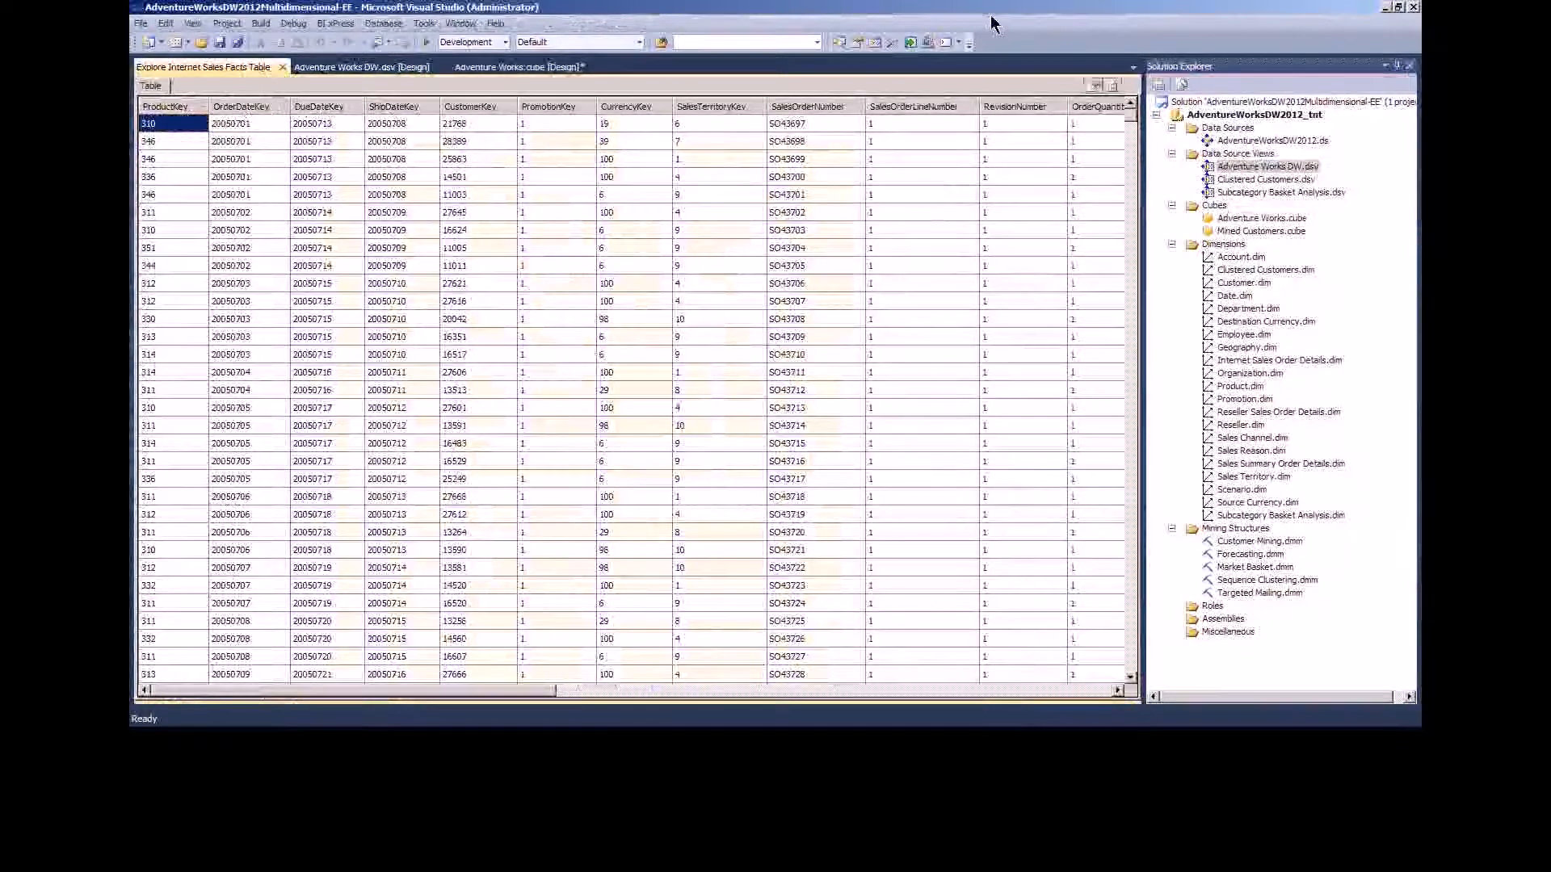
pyautogui.click(283, 67)
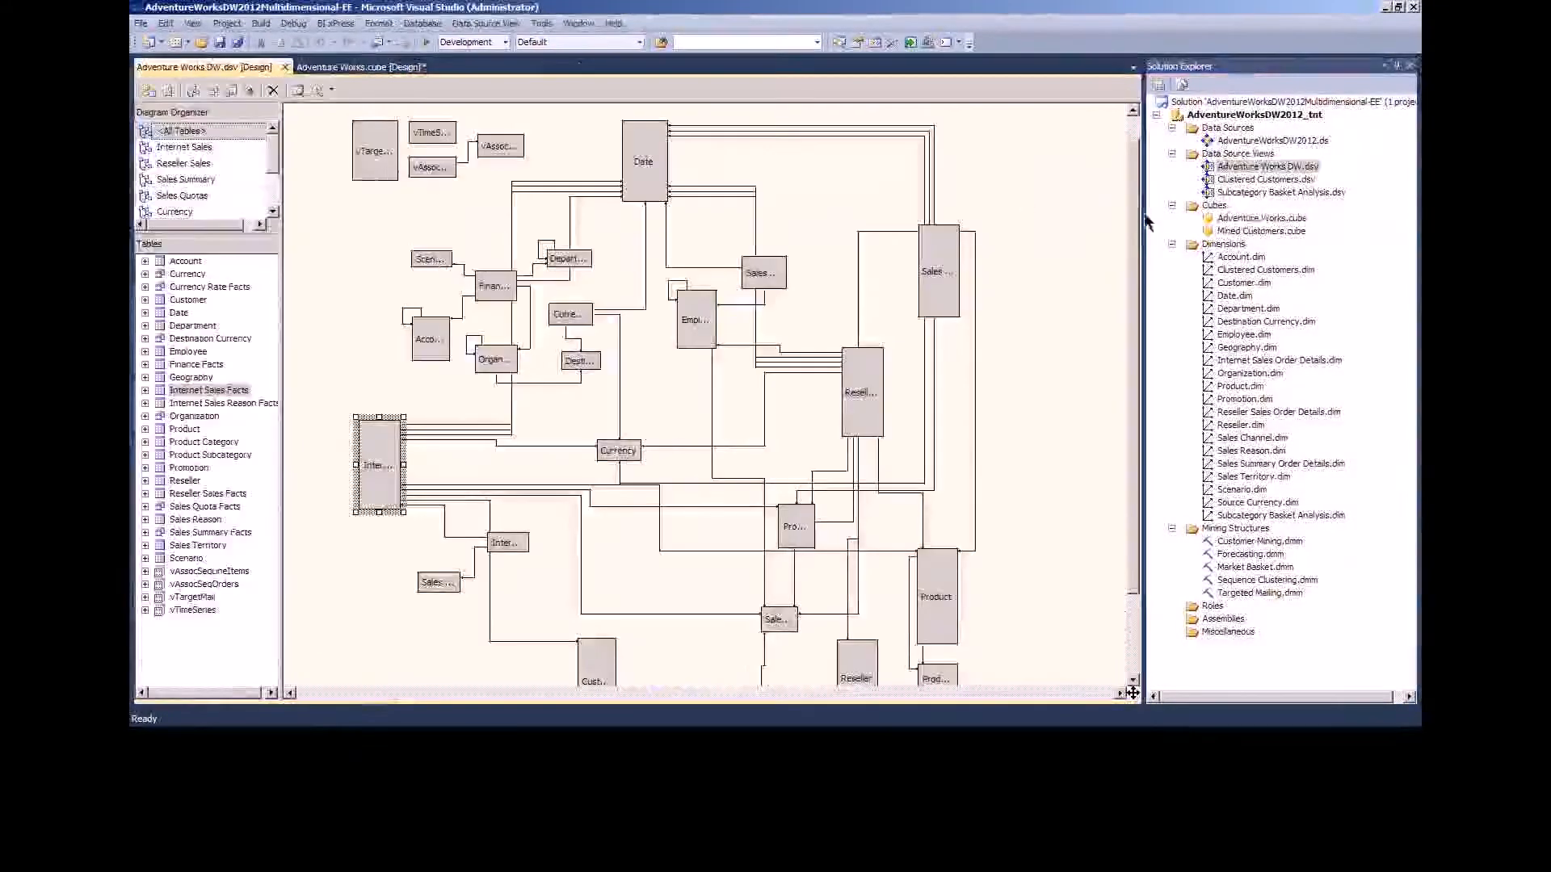
# - Inspect how the Date dimension relates to the Internet Sales measure group in the Adventure Works cube, leaving the relationship definition unchanged
pyautogui.doubleClick(1247, 216)
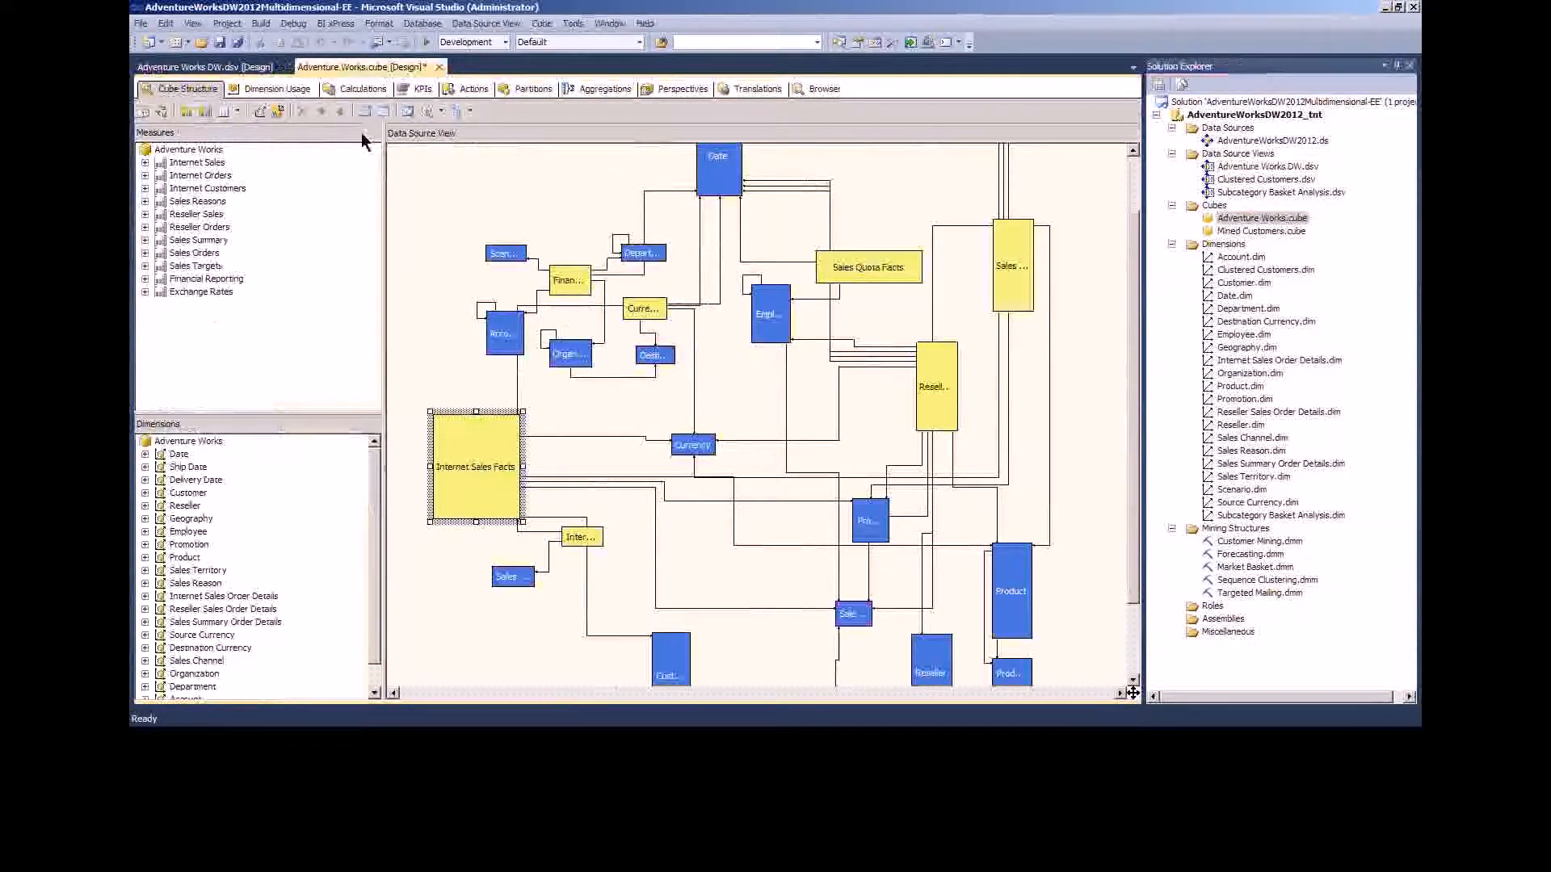
pyautogui.click(274, 96)
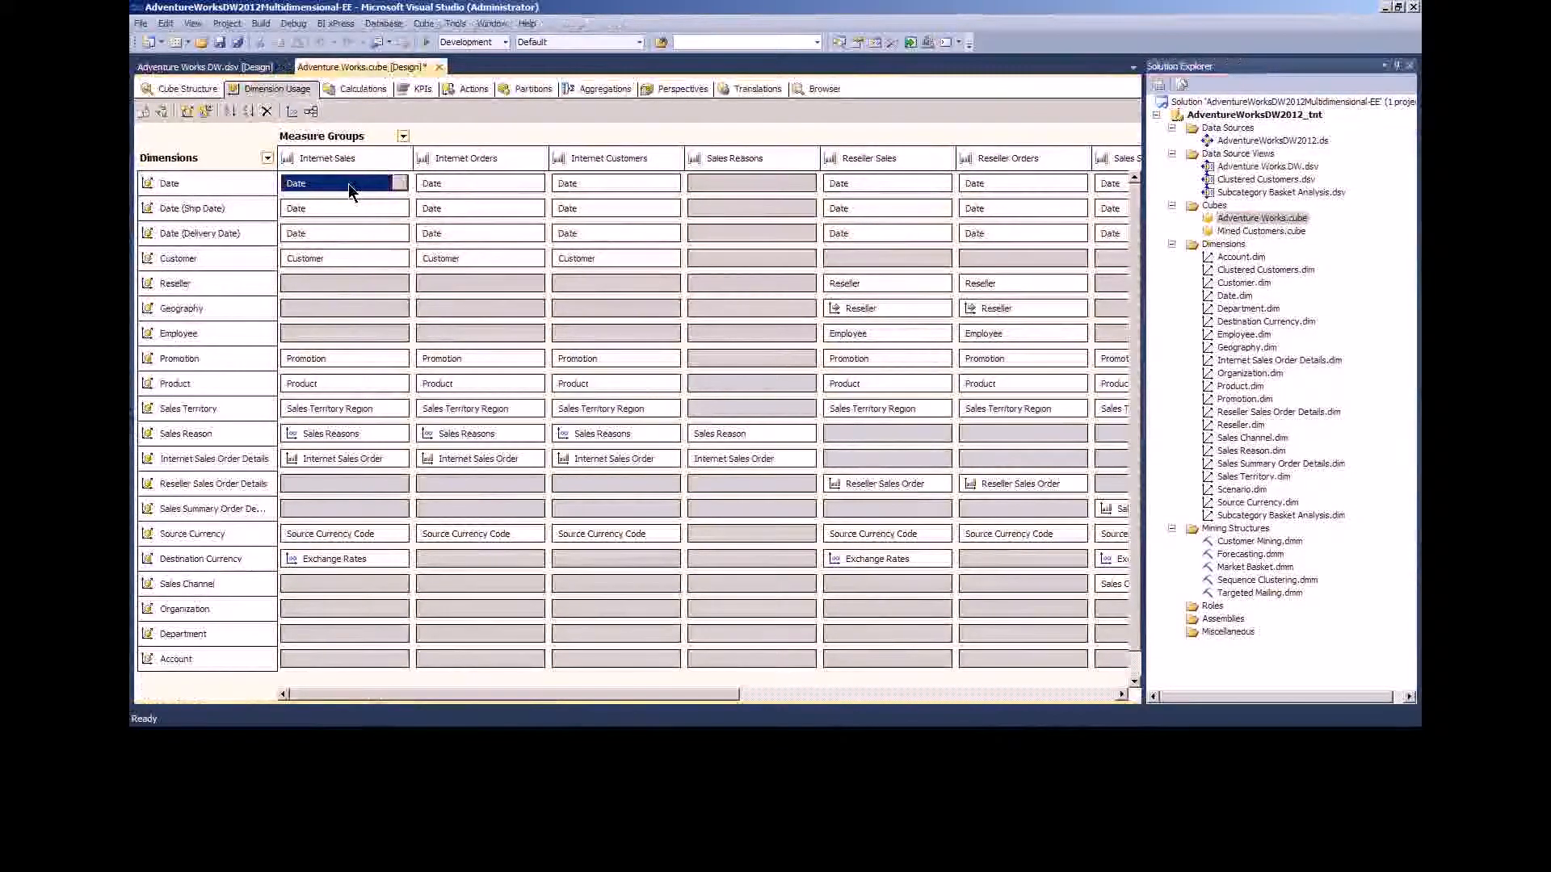
pyautogui.moveTo(349, 189)
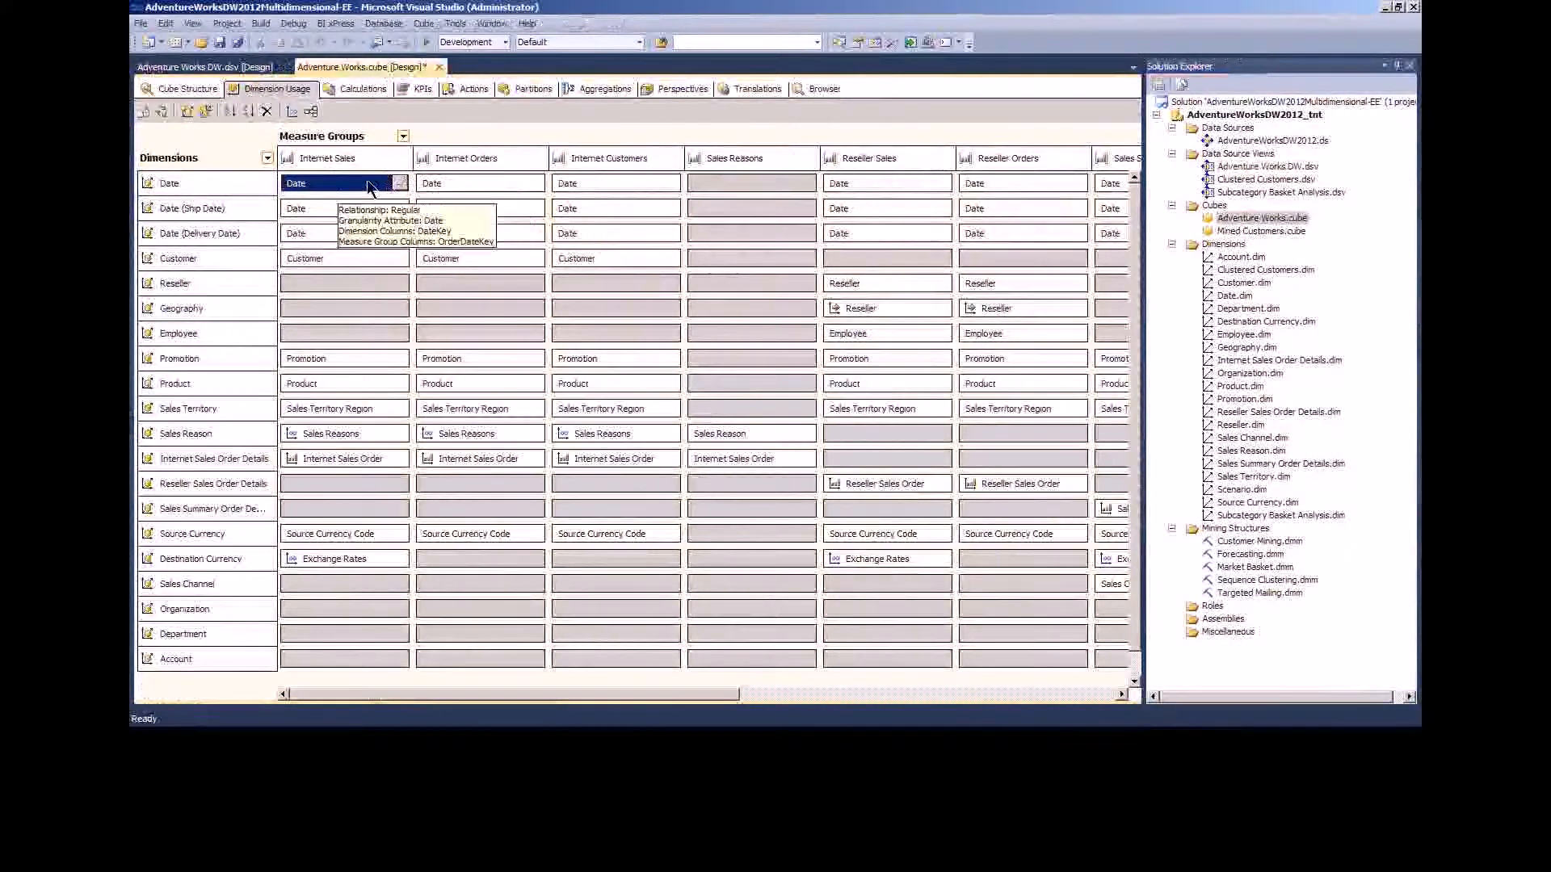
pyautogui.click(400, 184)
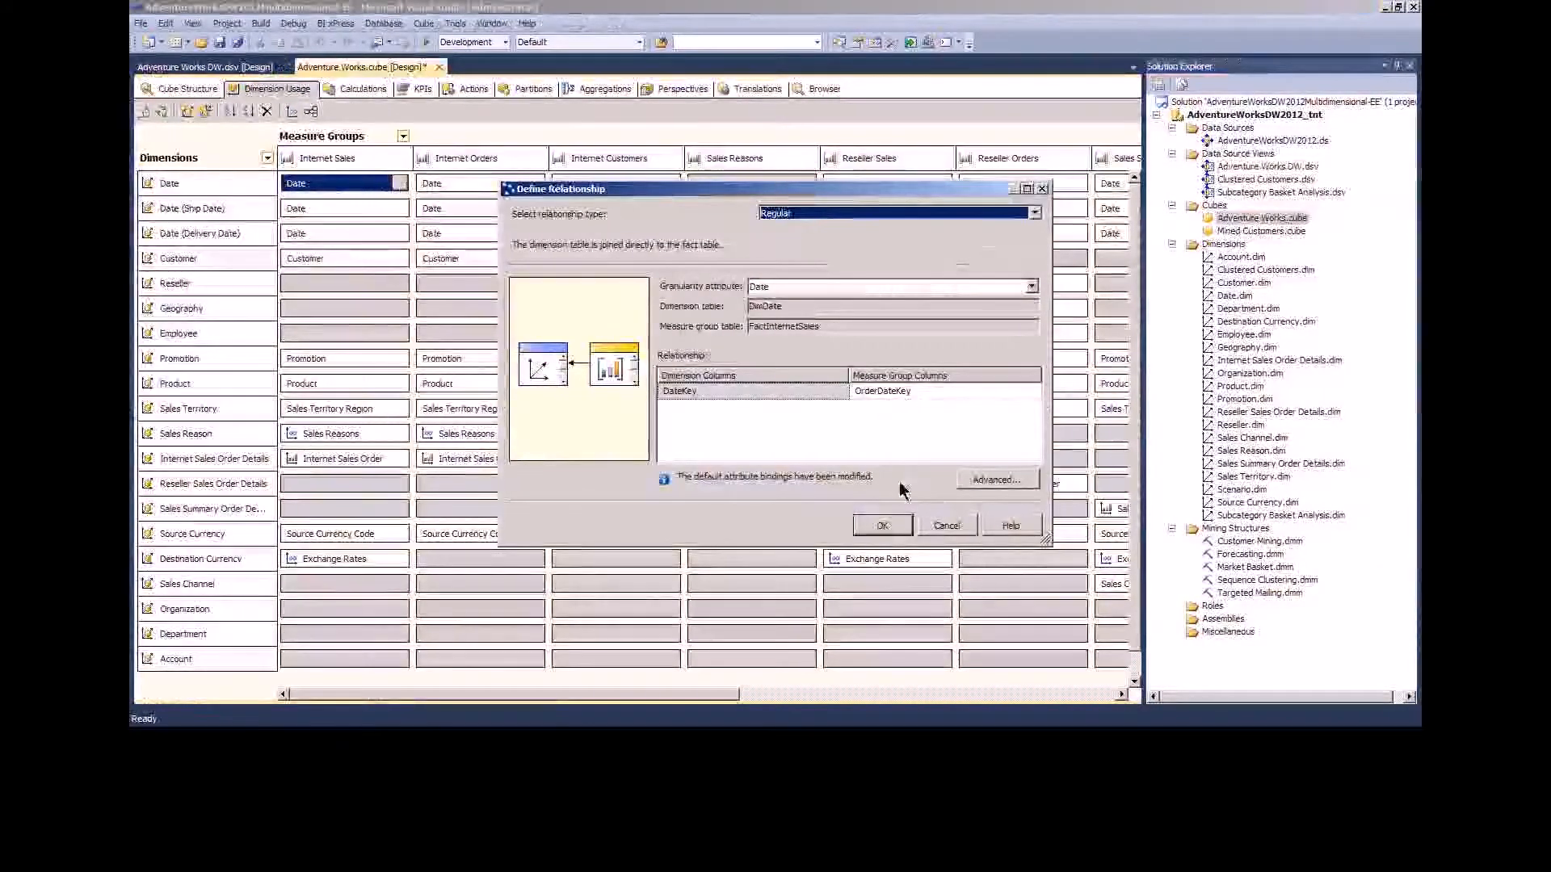
pyautogui.click(947, 526)
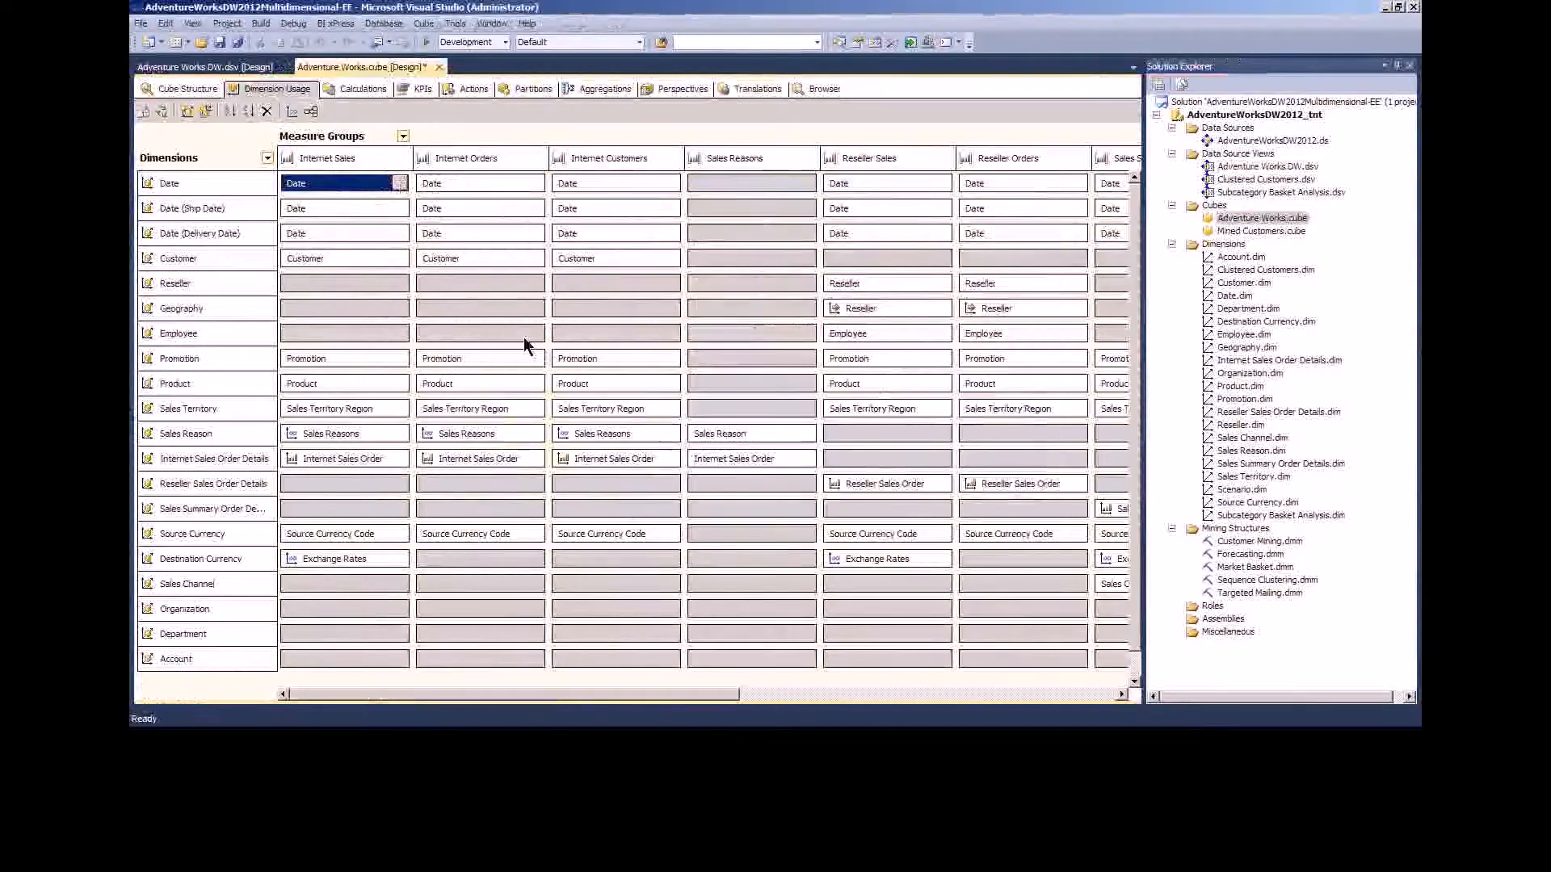
pyautogui.click(246, 210)
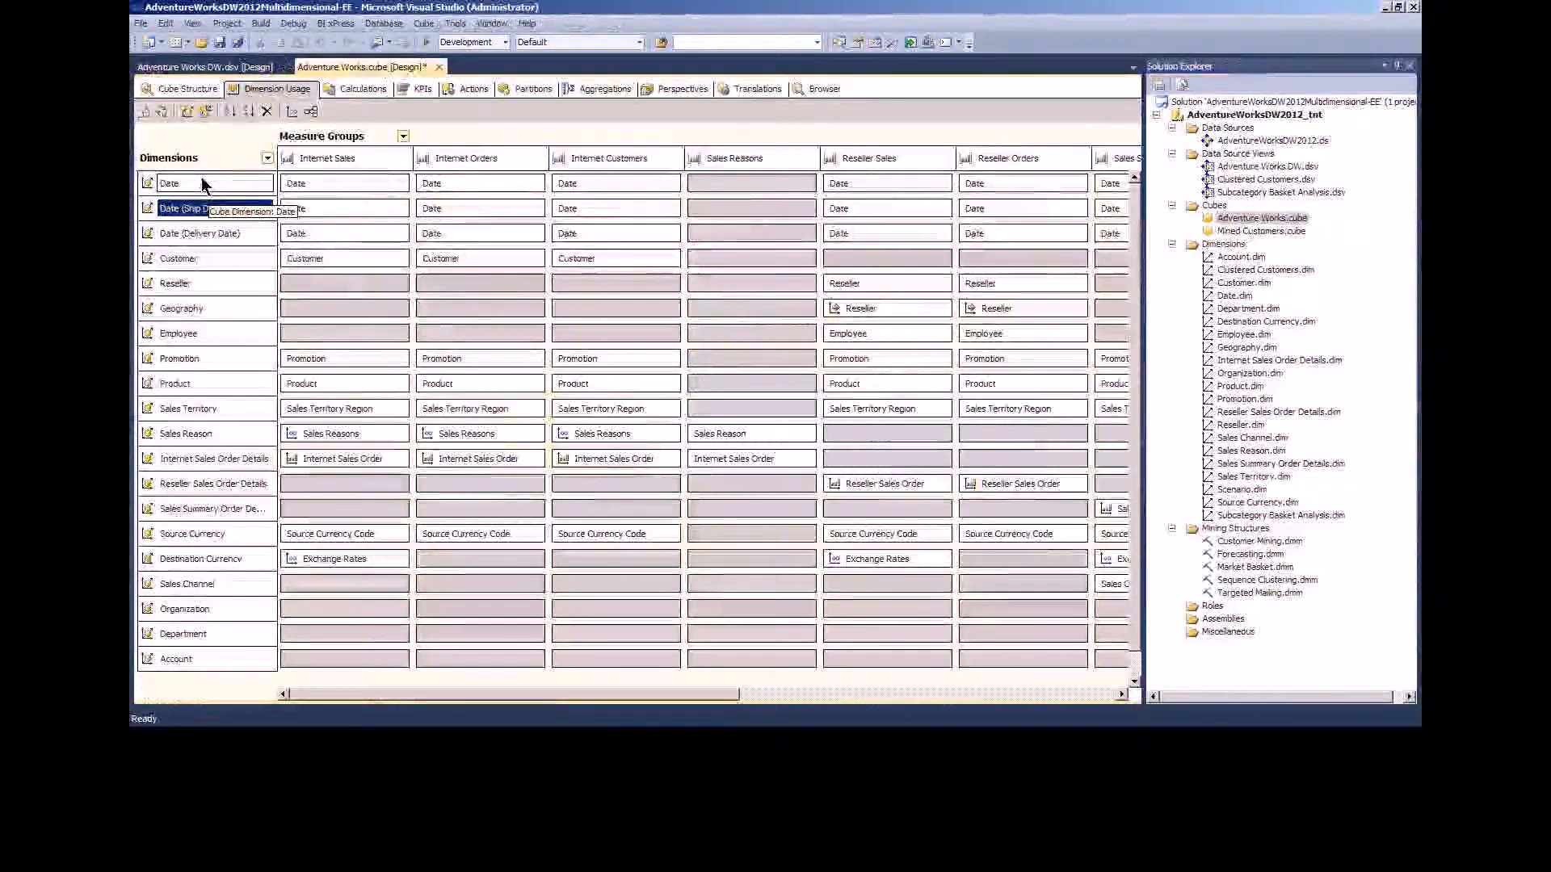
# - Rename the Date cube dimension to Order Date in the cube structure
pyautogui.click(185, 90)
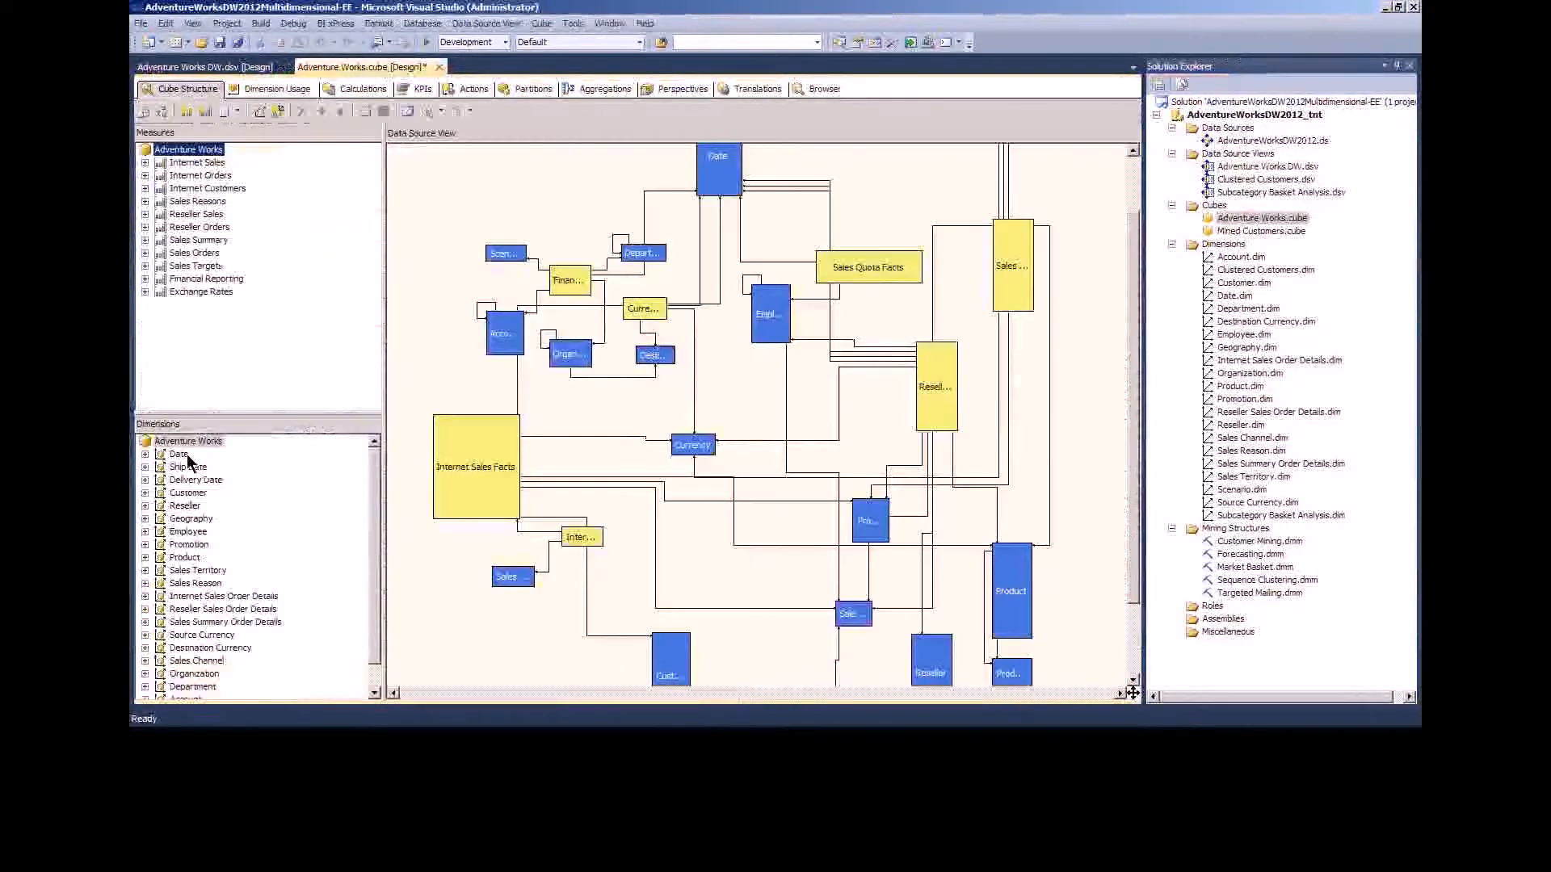
pyautogui.click(180, 456)
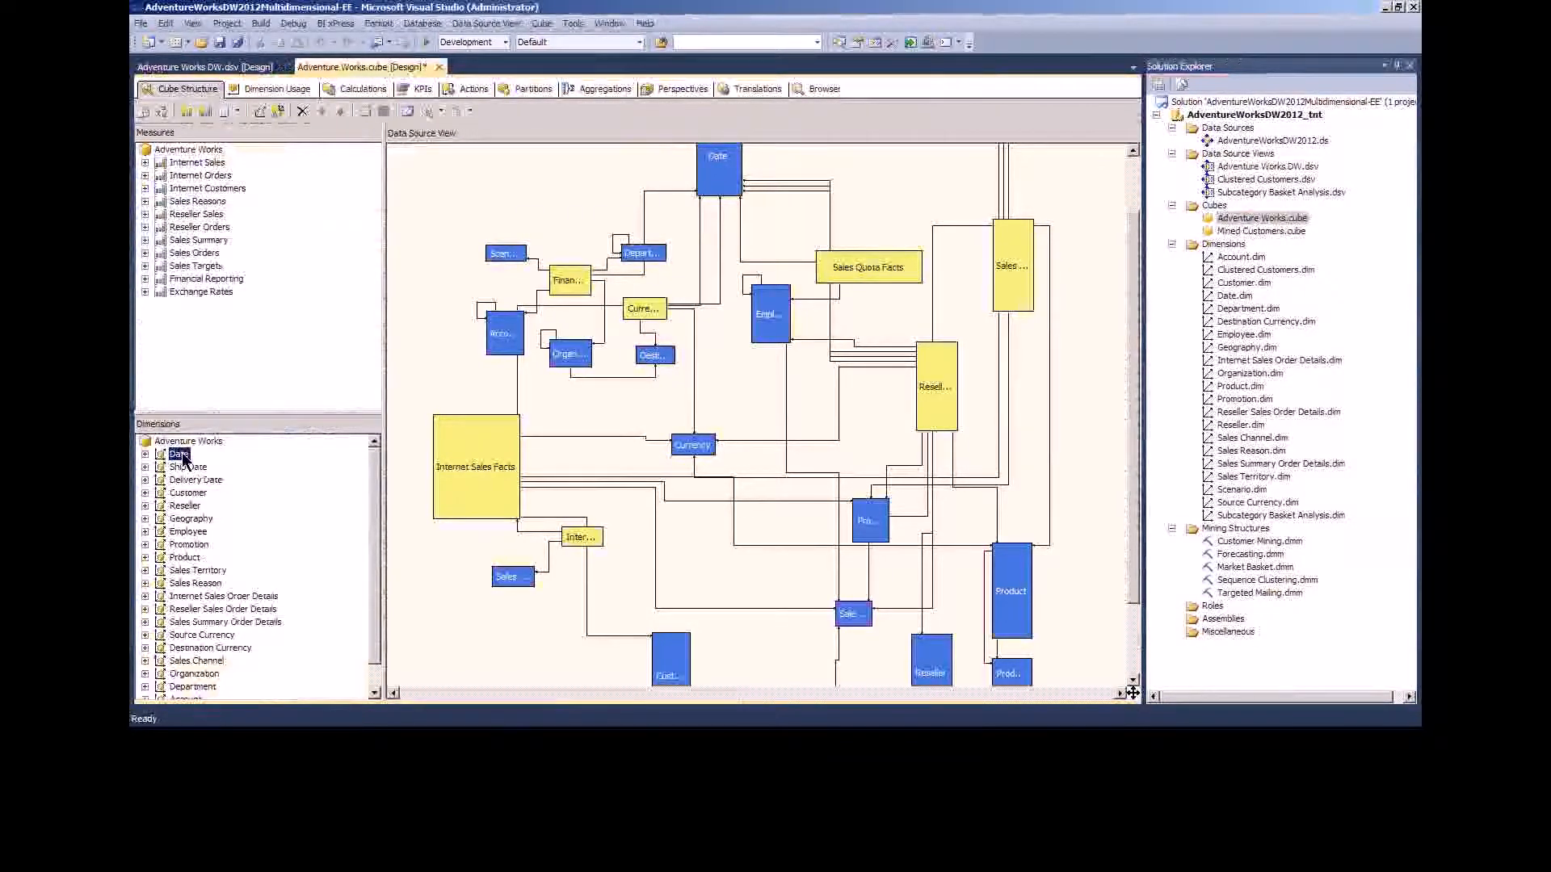
pyautogui.rightClick(183, 457)
pyautogui.click(227, 514)
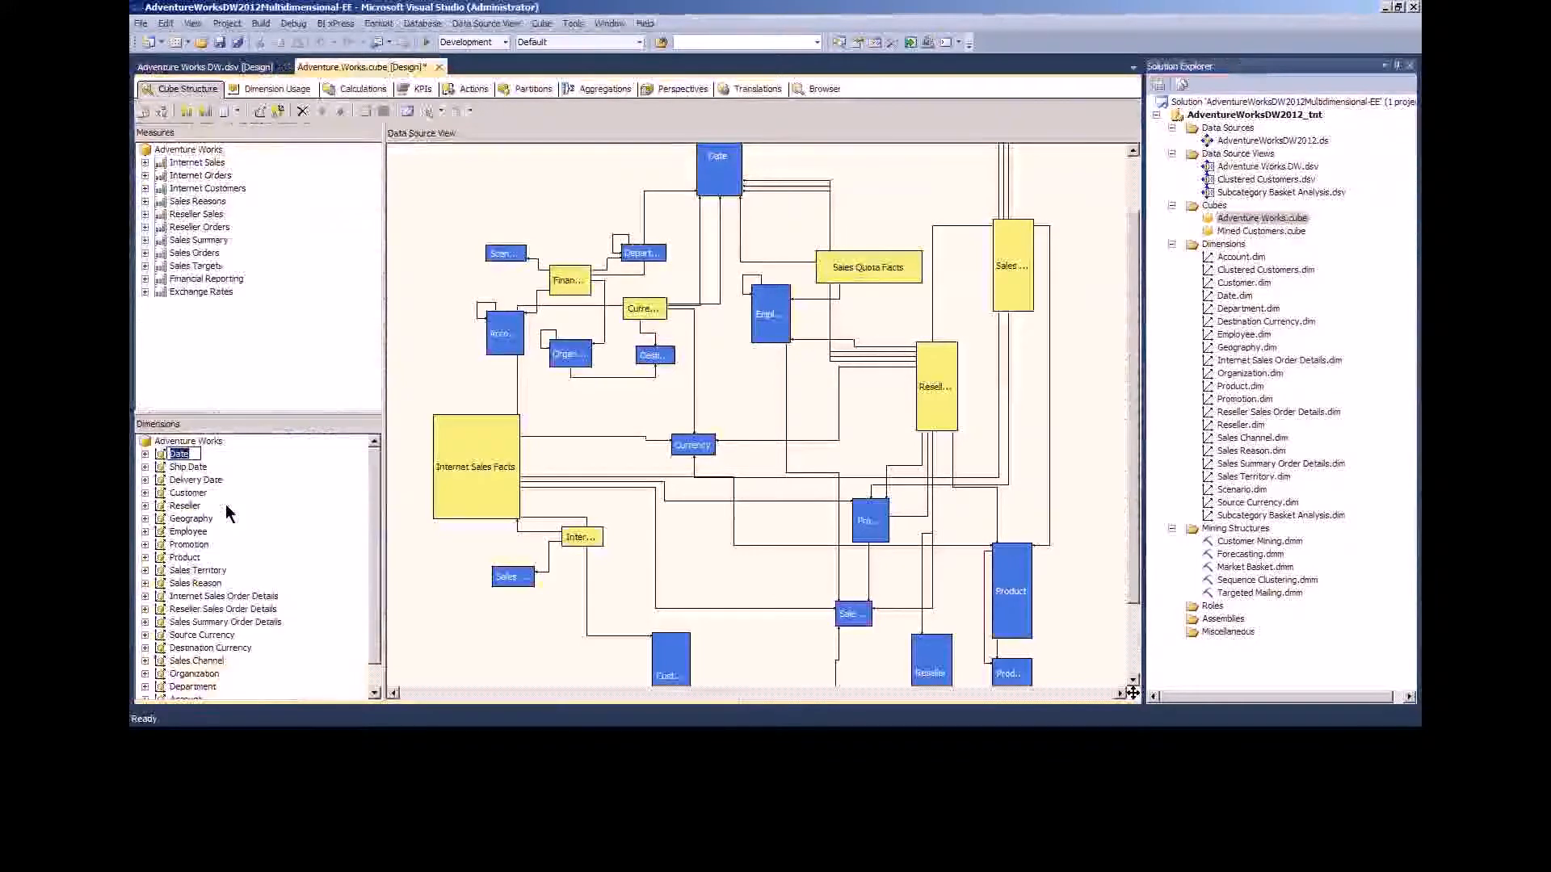
pyautogui.click(175, 454)
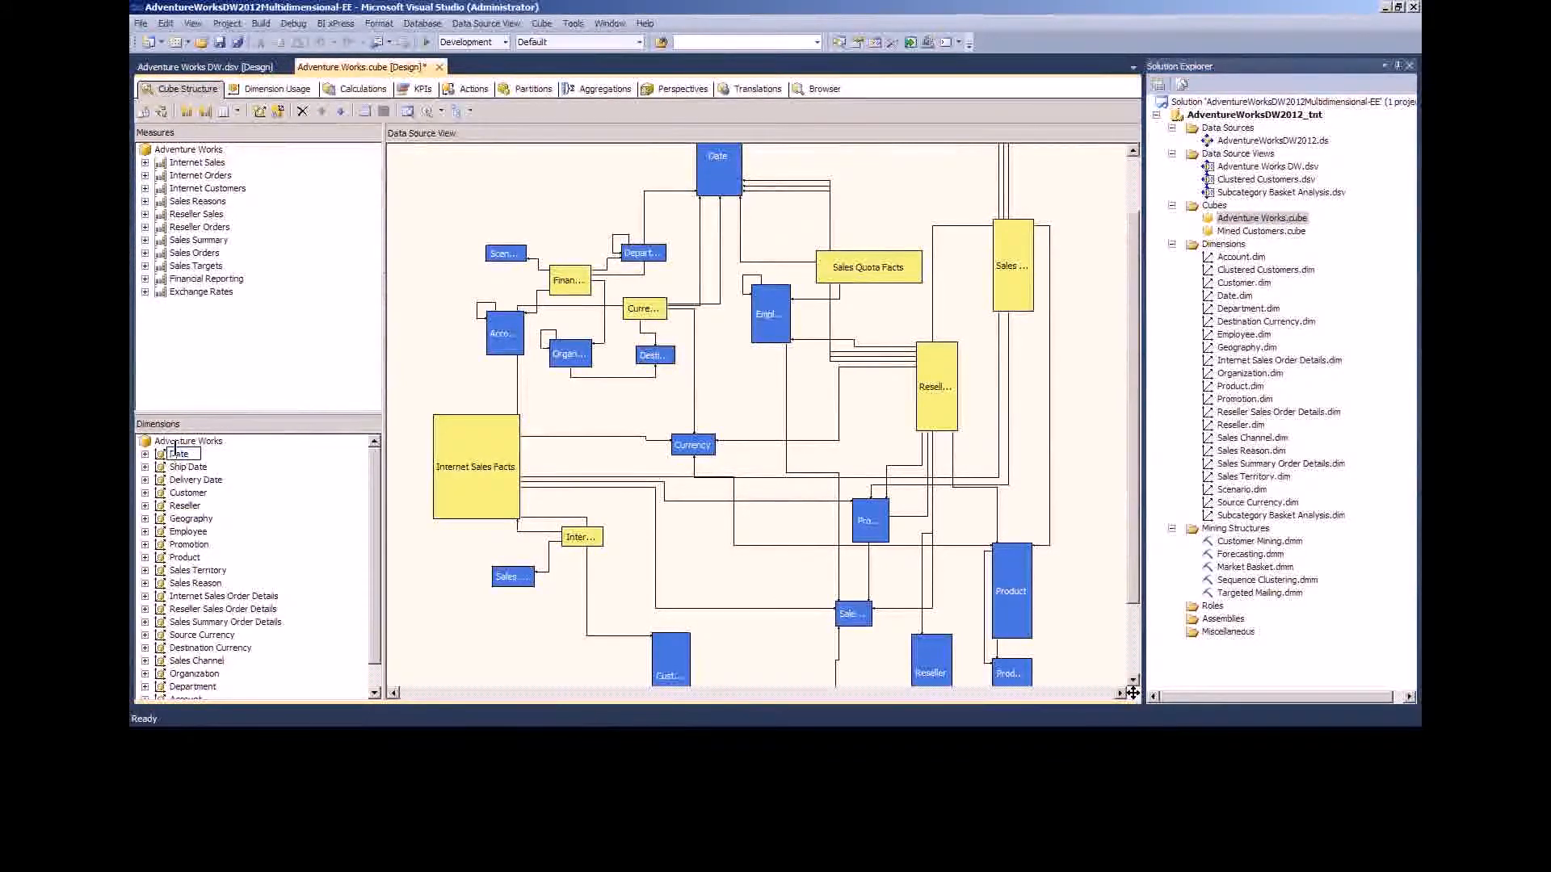
pyautogui.write('Order')
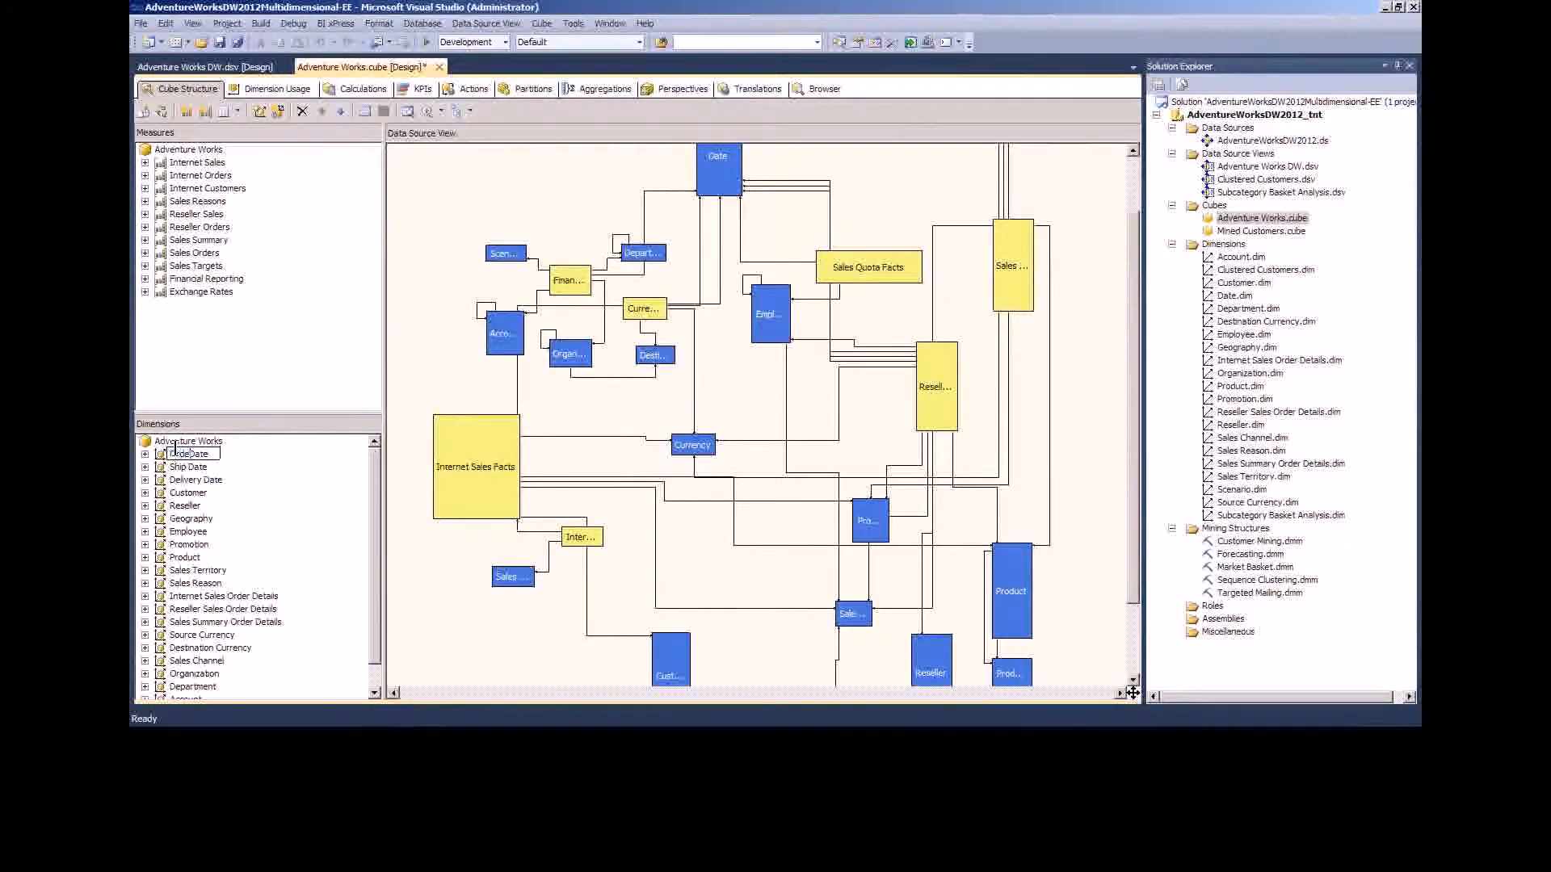
pyautogui.press('Return')
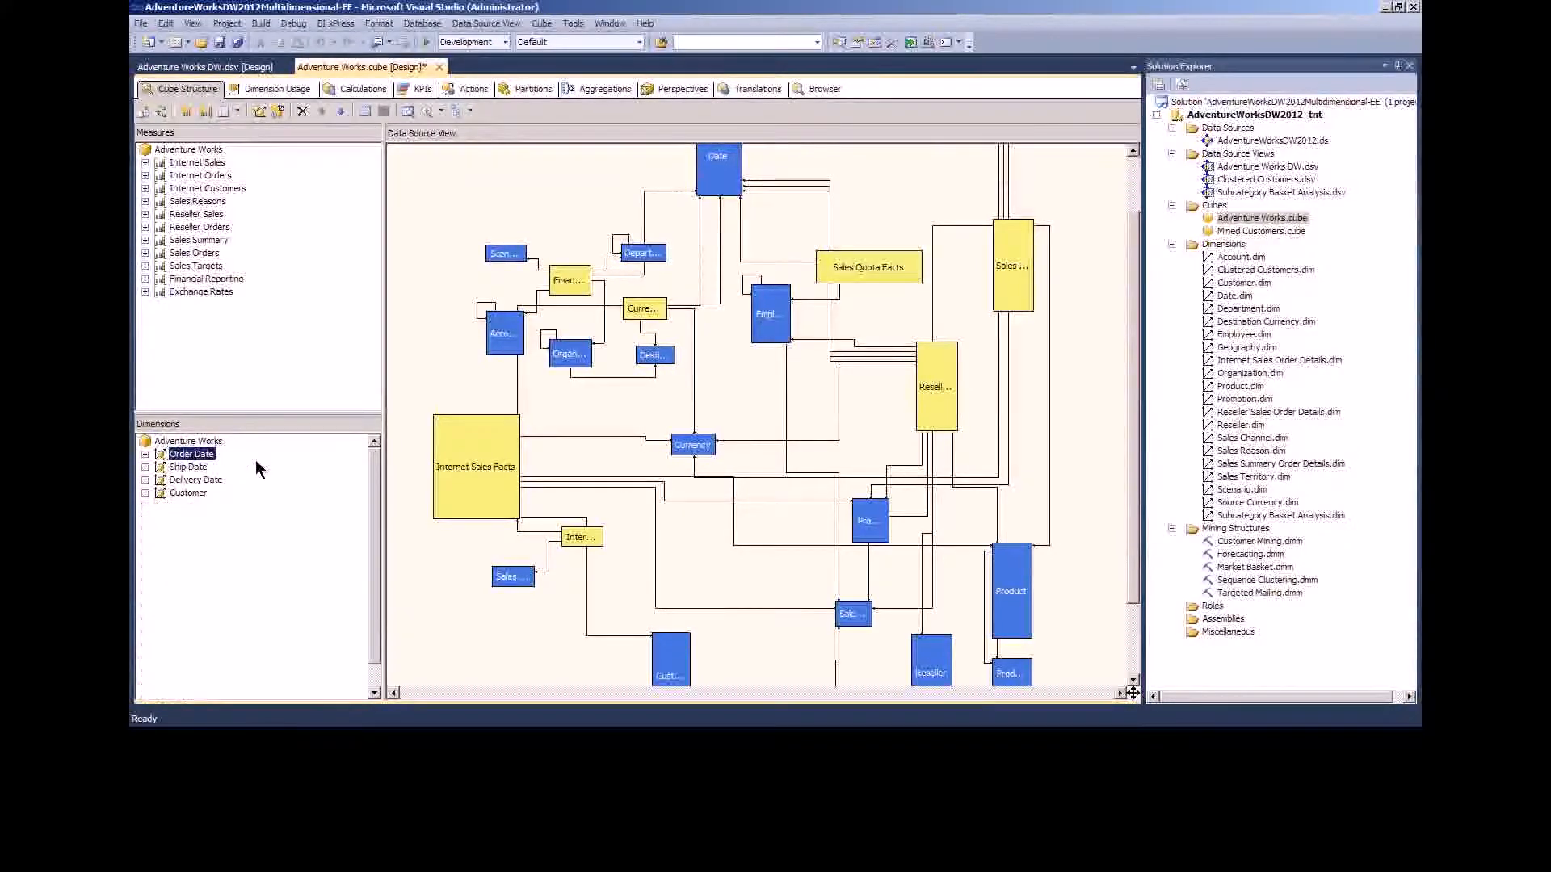
# - Review the dimension usage grid and inspect the Destination Currency relationship to Internet Sales, cancelling without changes
pyautogui.click(278, 90)
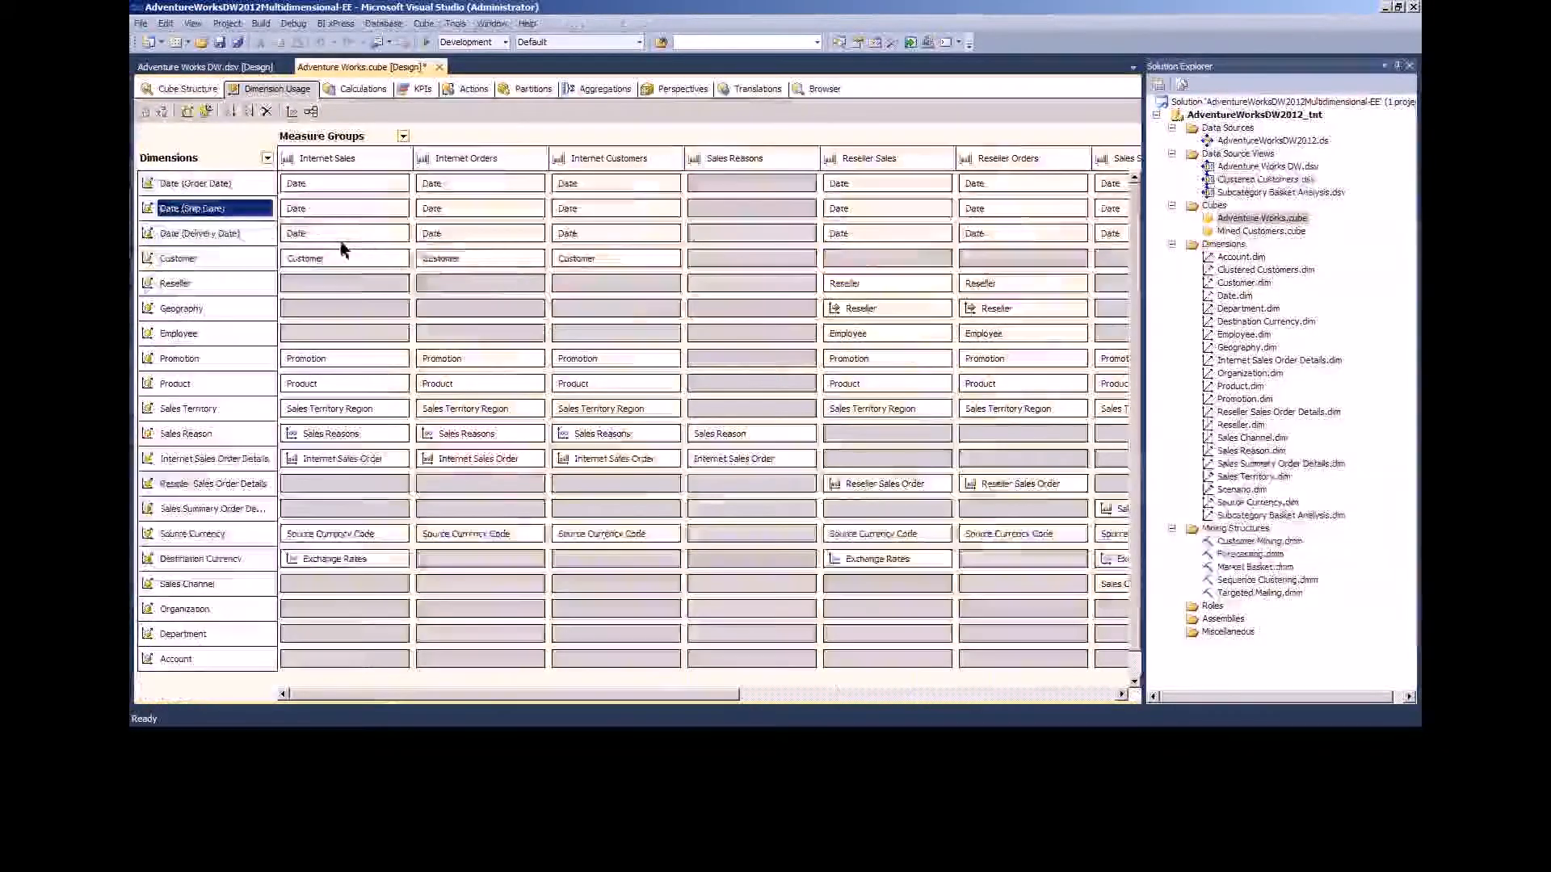
pyautogui.moveTo(342, 236)
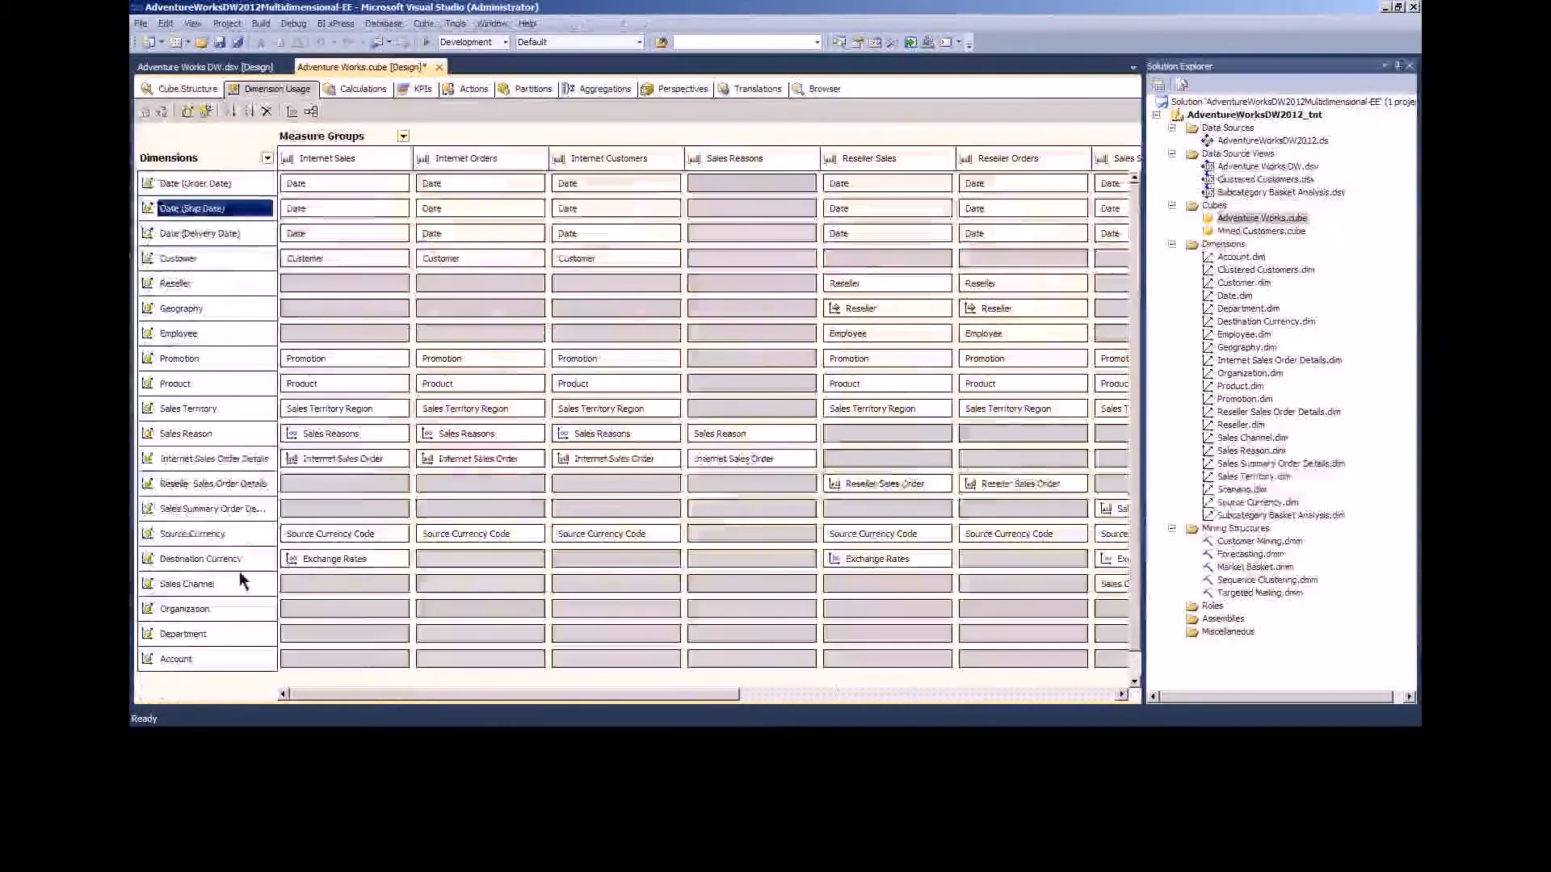
pyautogui.click(401, 556)
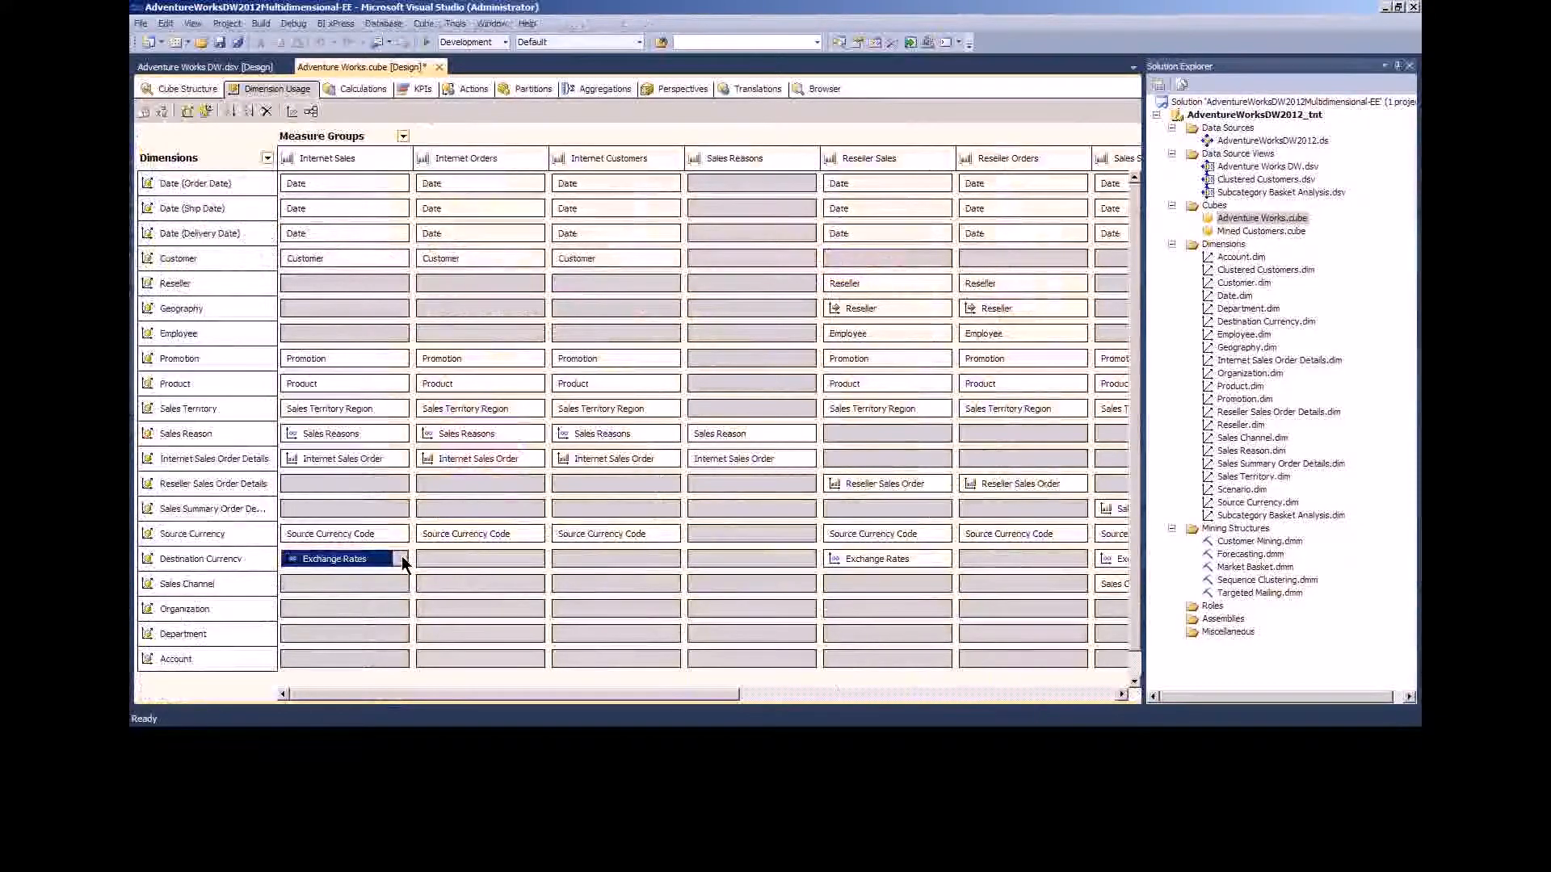
pyautogui.click(399, 558)
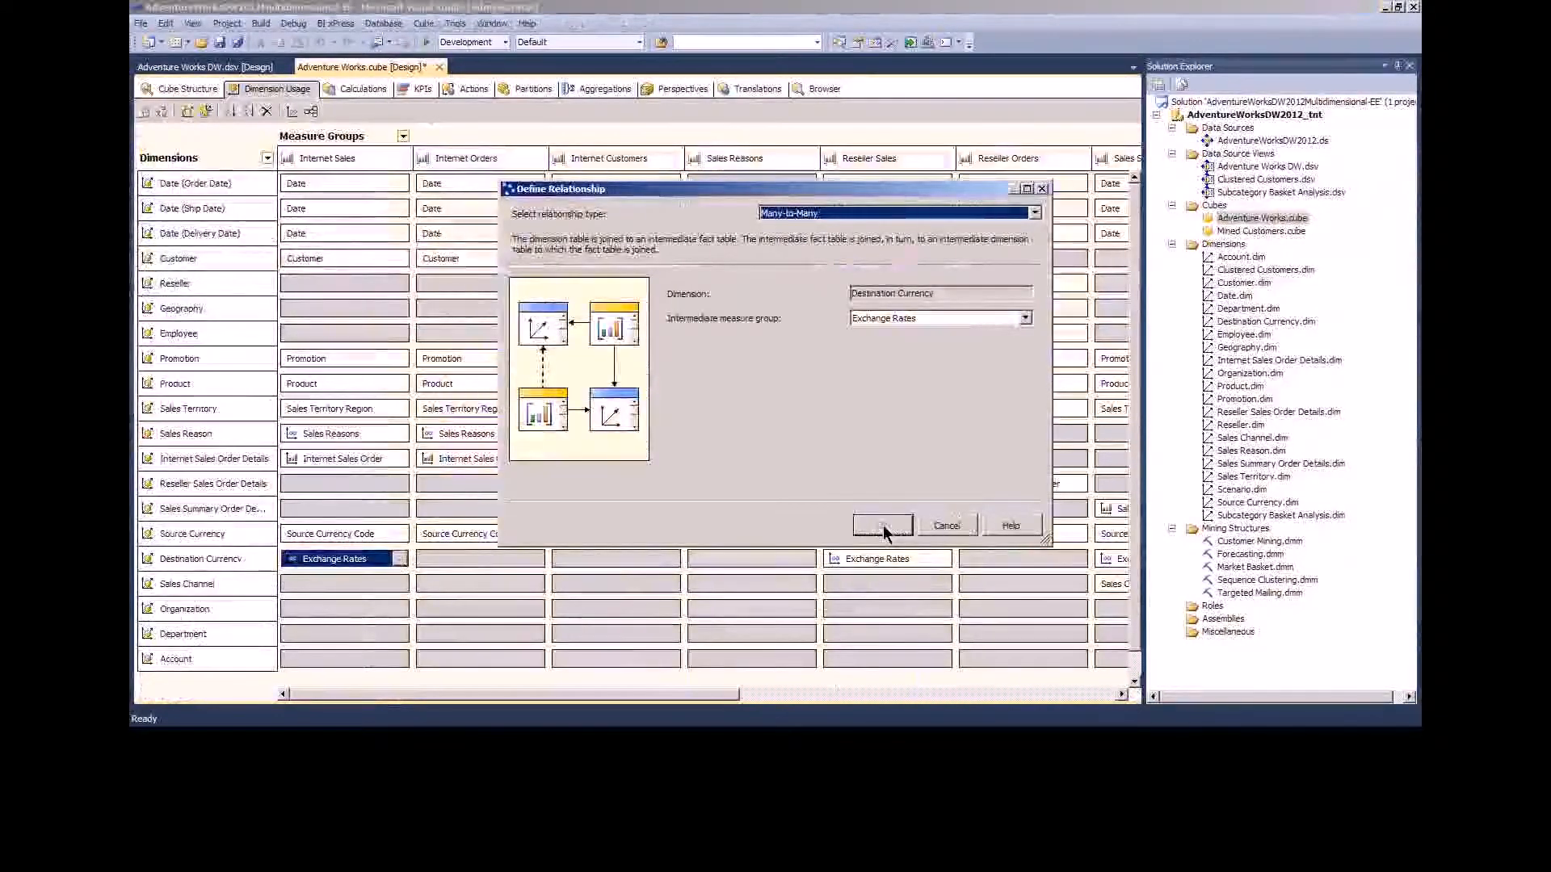
pyautogui.click(955, 532)
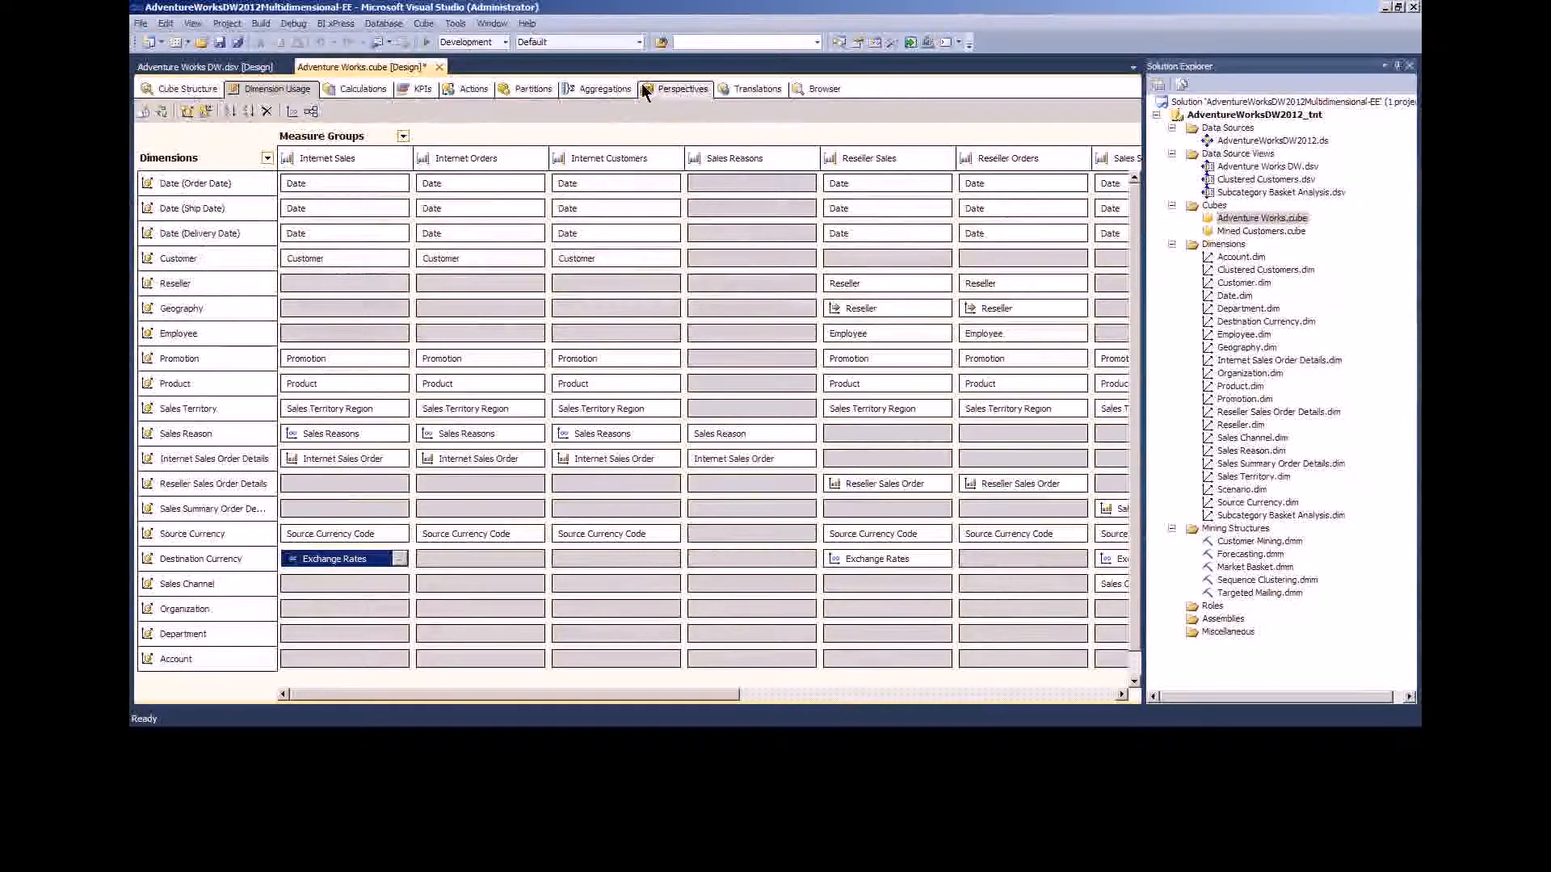
# - Browse the cube and add the Internet Order Quantity measure from Internet Sales to the query
pyautogui.click(820, 89)
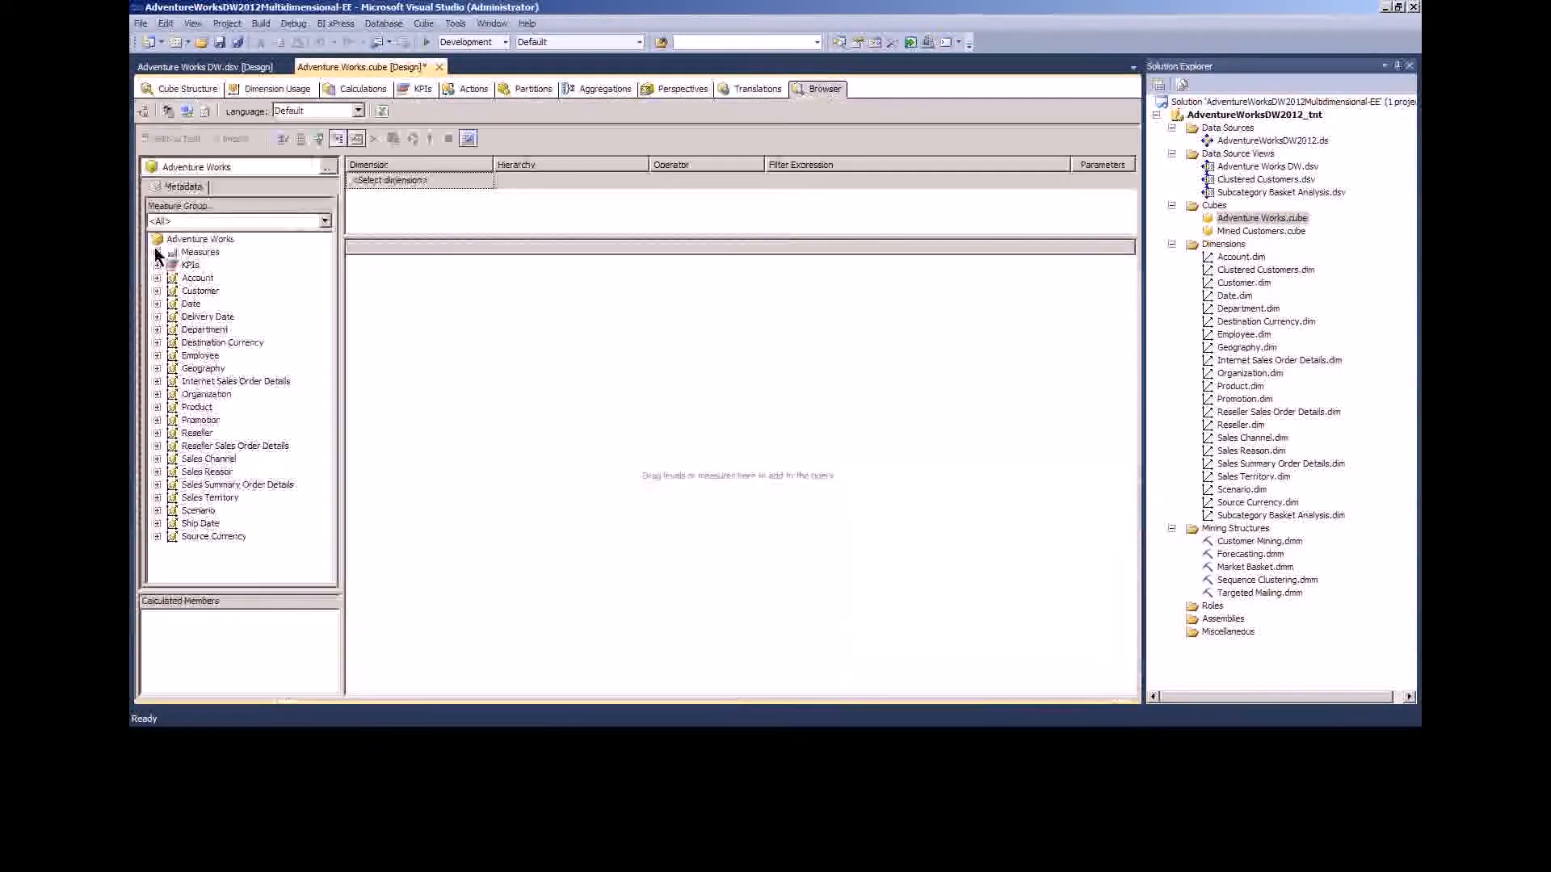
pyautogui.click(157, 252)
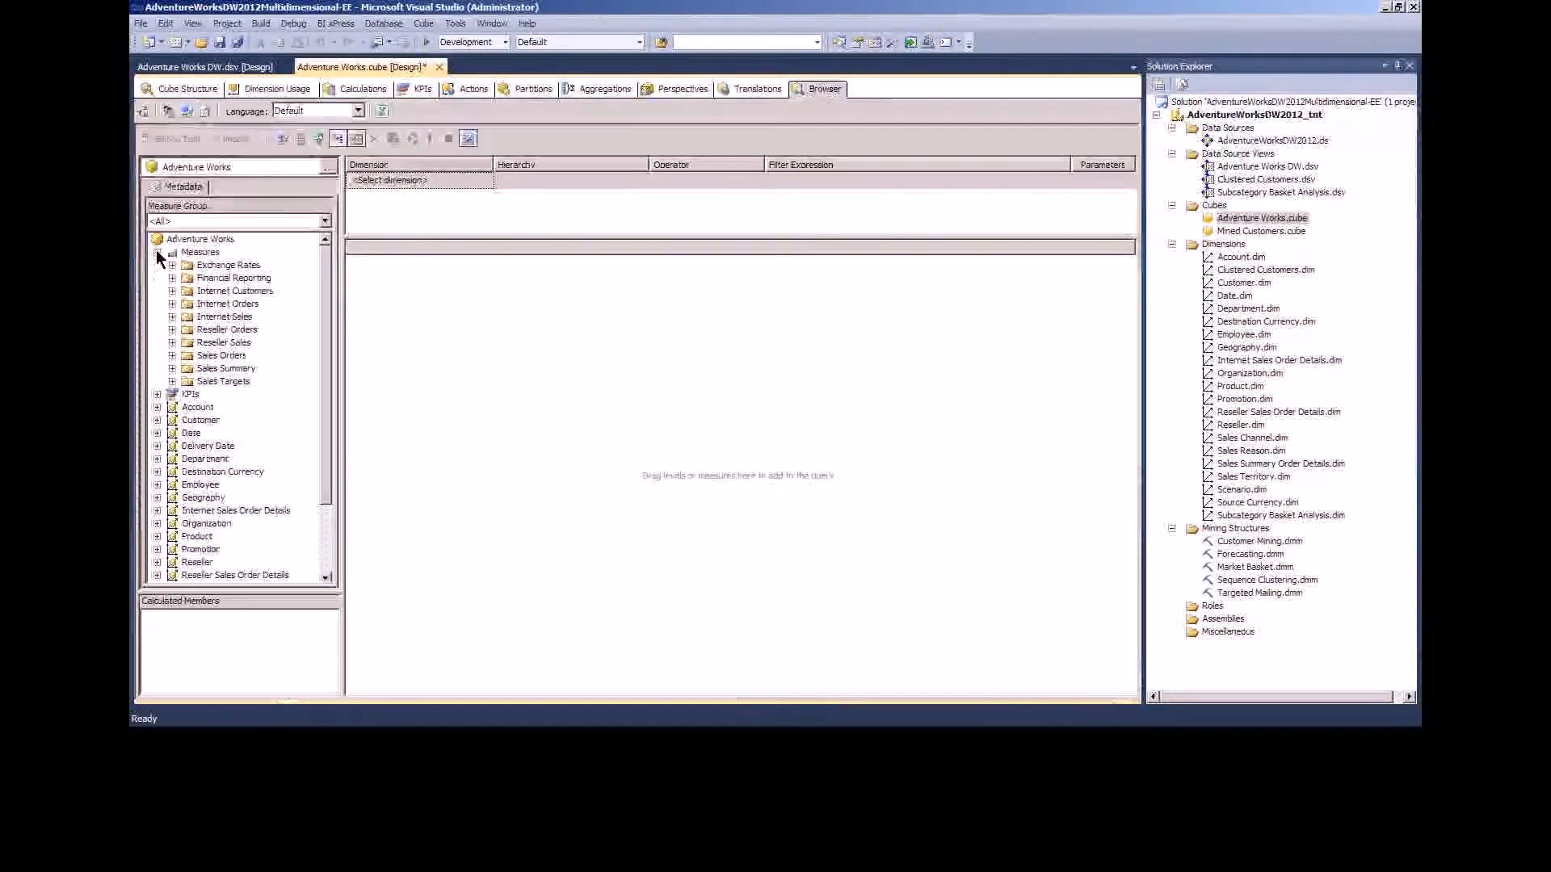
pyautogui.click(172, 316)
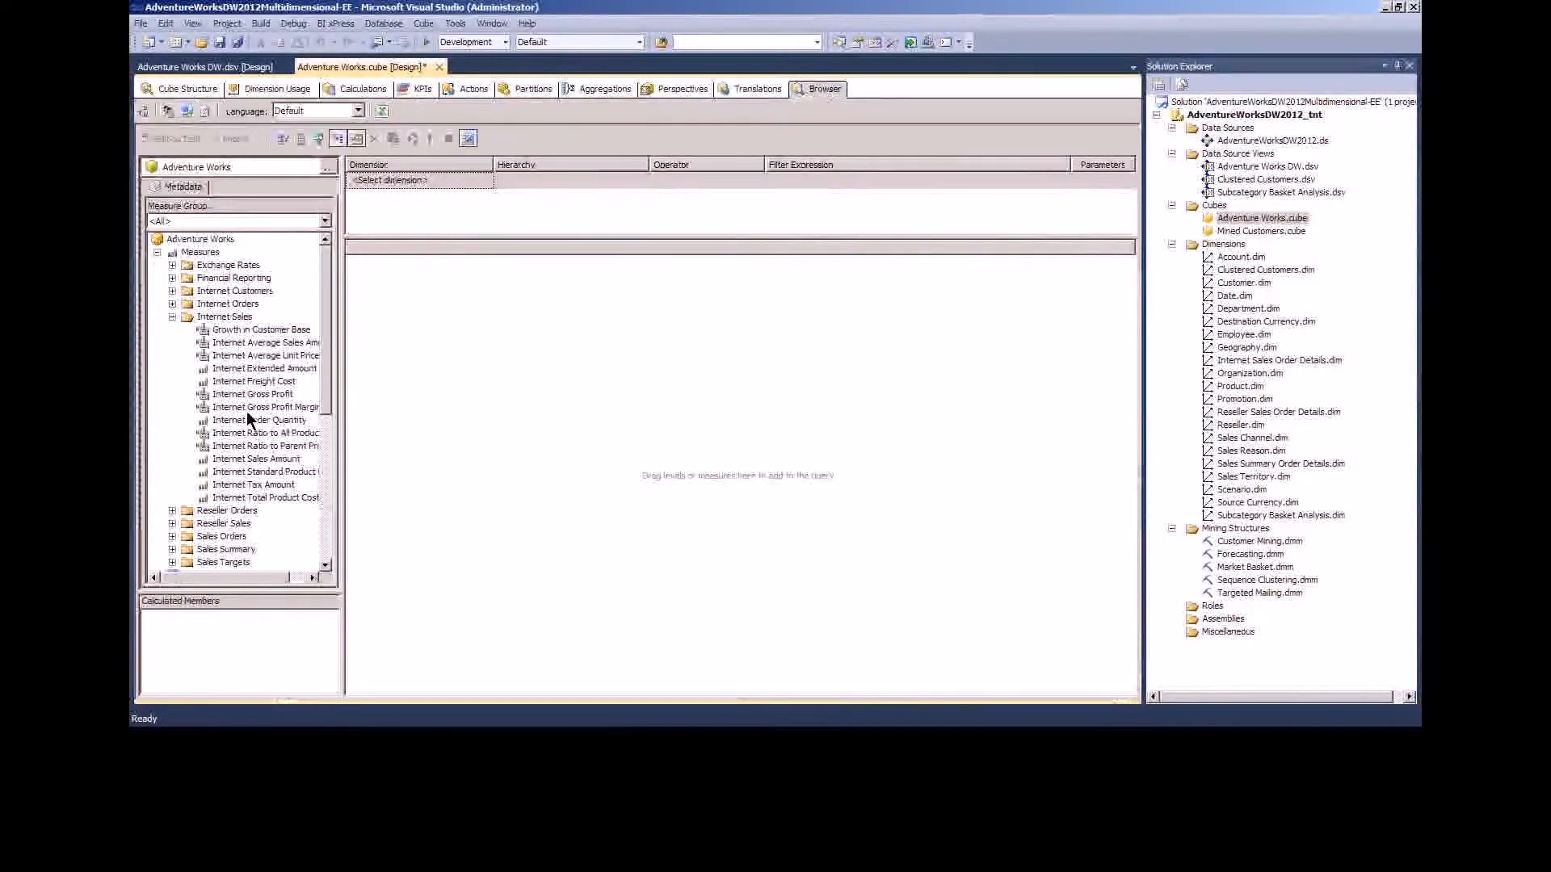
pyautogui.moveTo(238, 420); pyautogui.dragTo(420, 362)
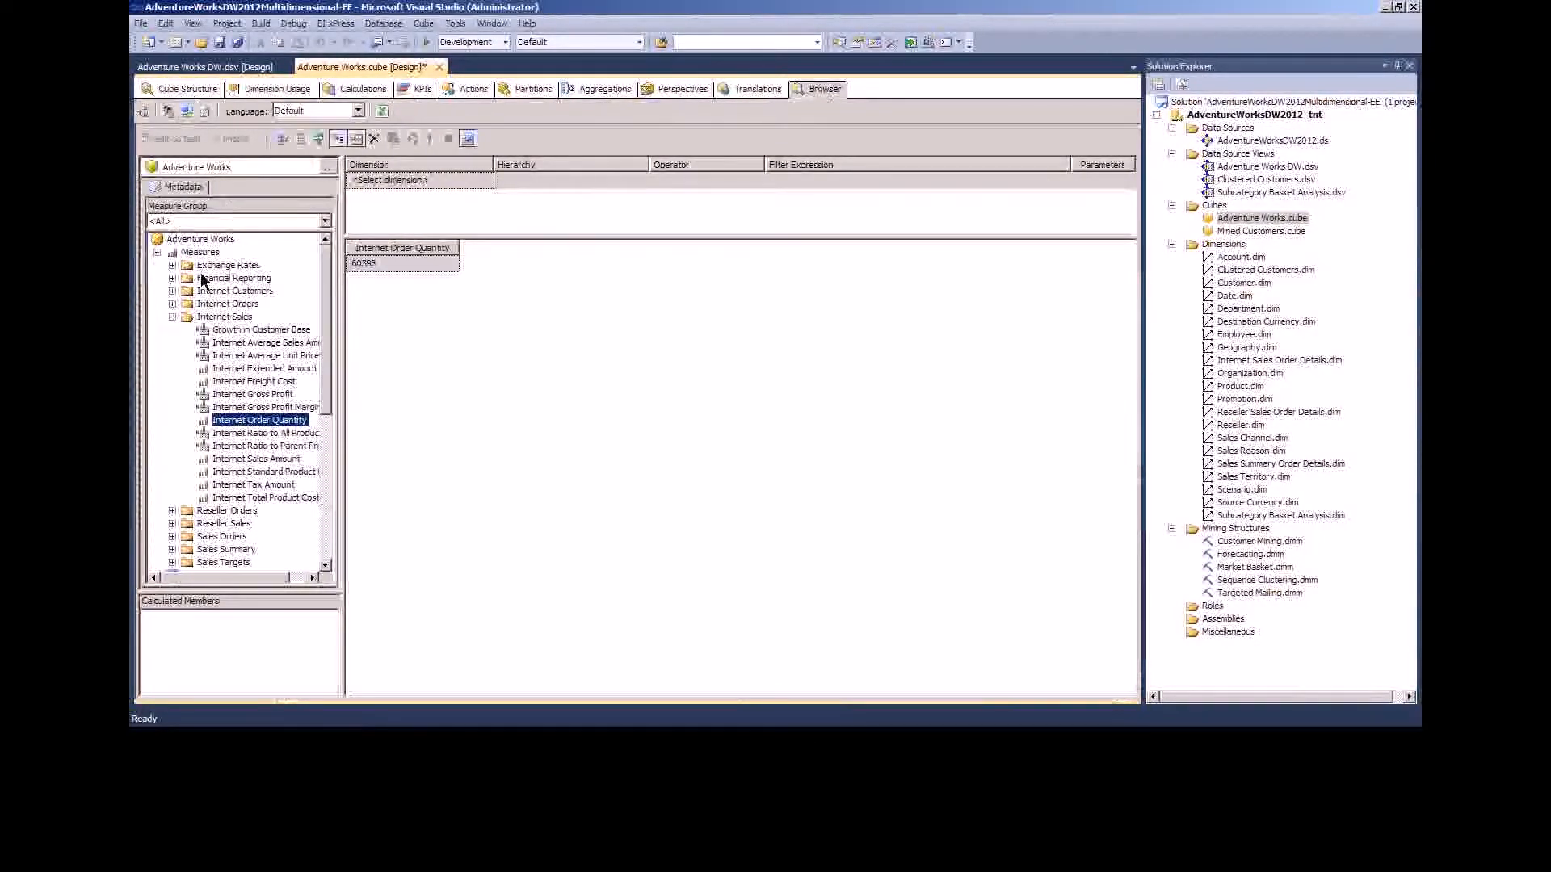
# - Break the order quantity down by the Date dimension's Calendar Year and widen the year column slightly
pyautogui.click(172, 317)
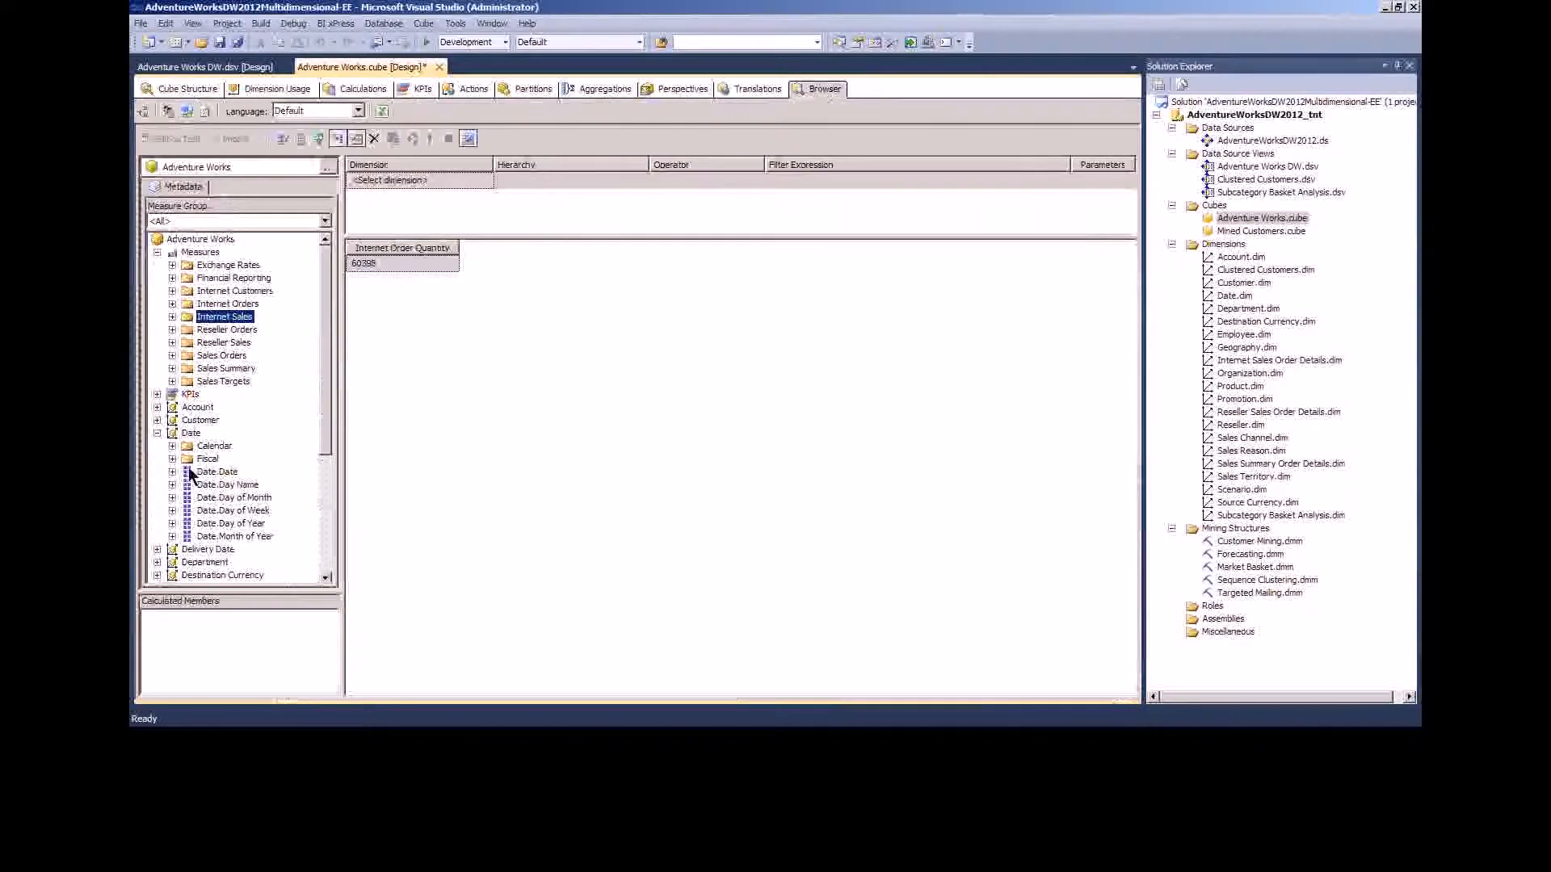
pyautogui.click(172, 446)
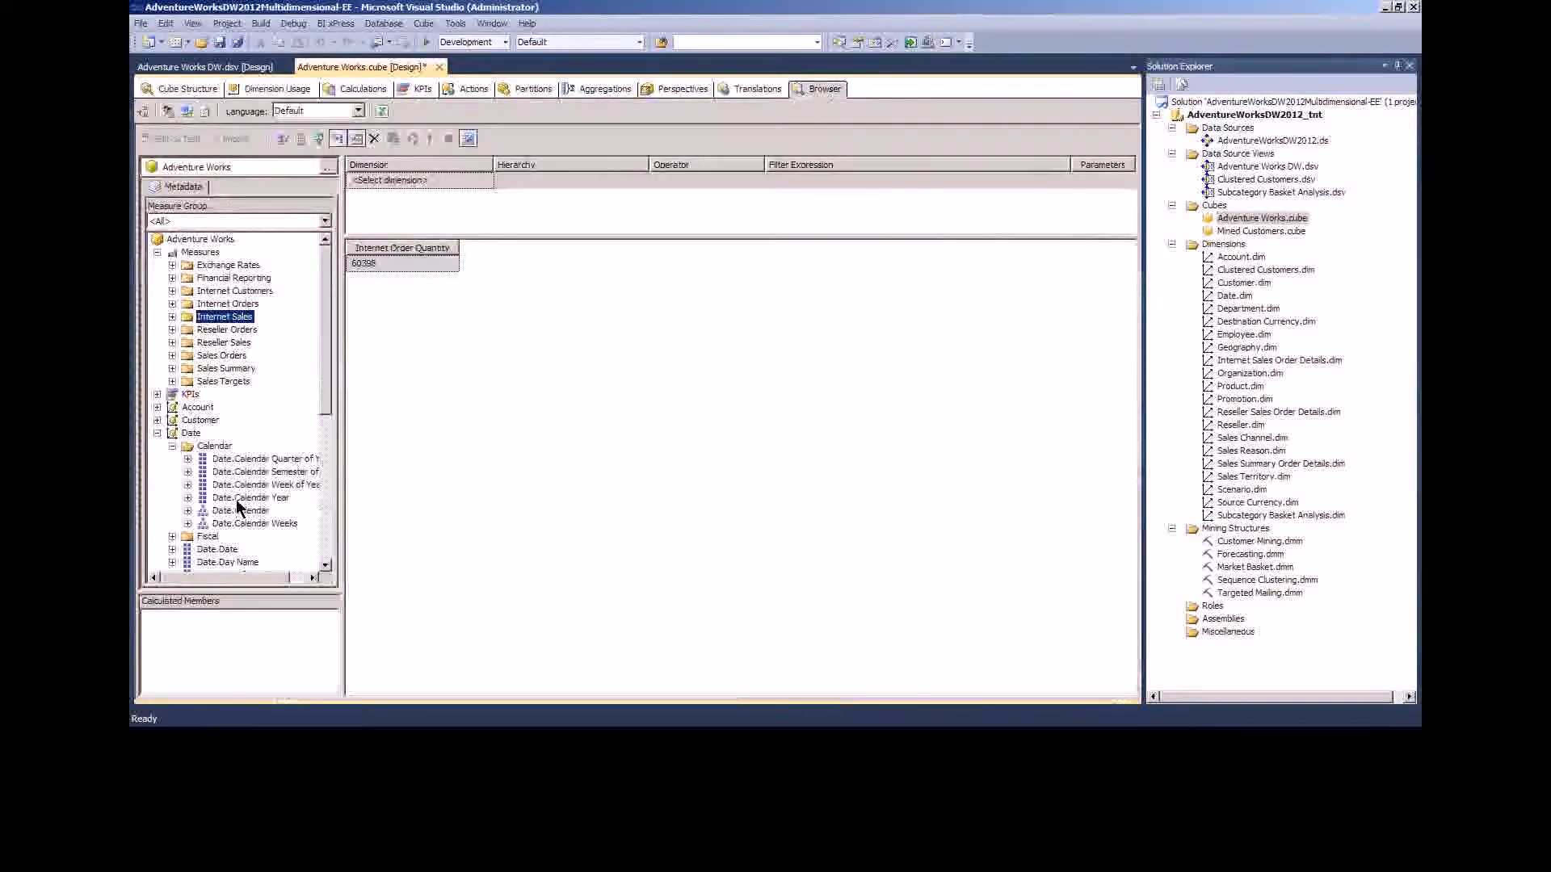
pyautogui.moveTo(237, 498); pyautogui.dragTo(375, 328)
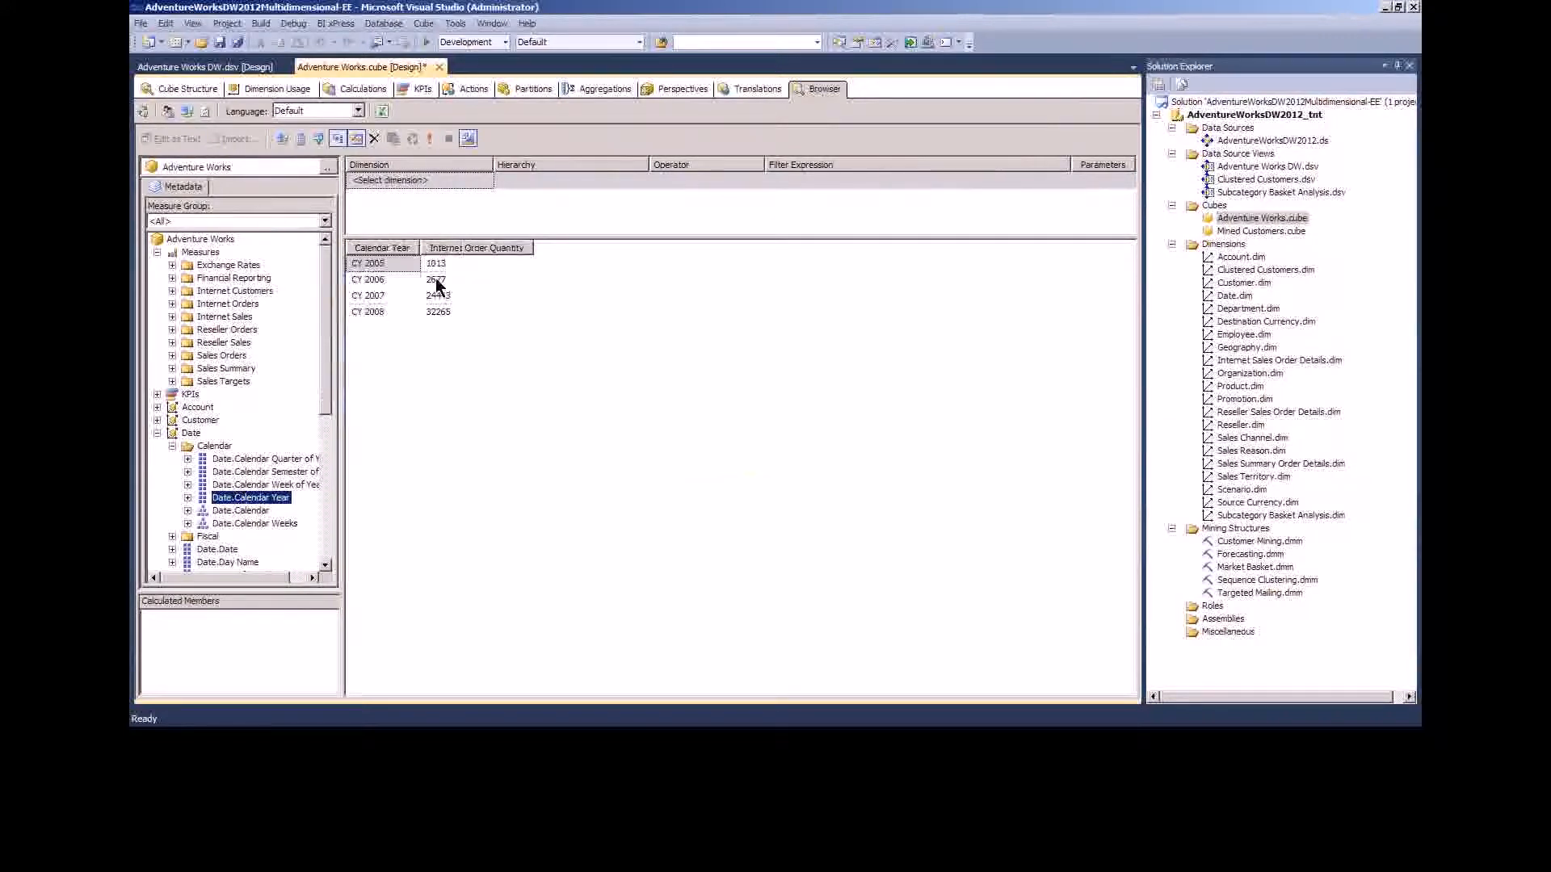
pyautogui.moveTo(421, 249); pyautogui.dragTo(437, 250)
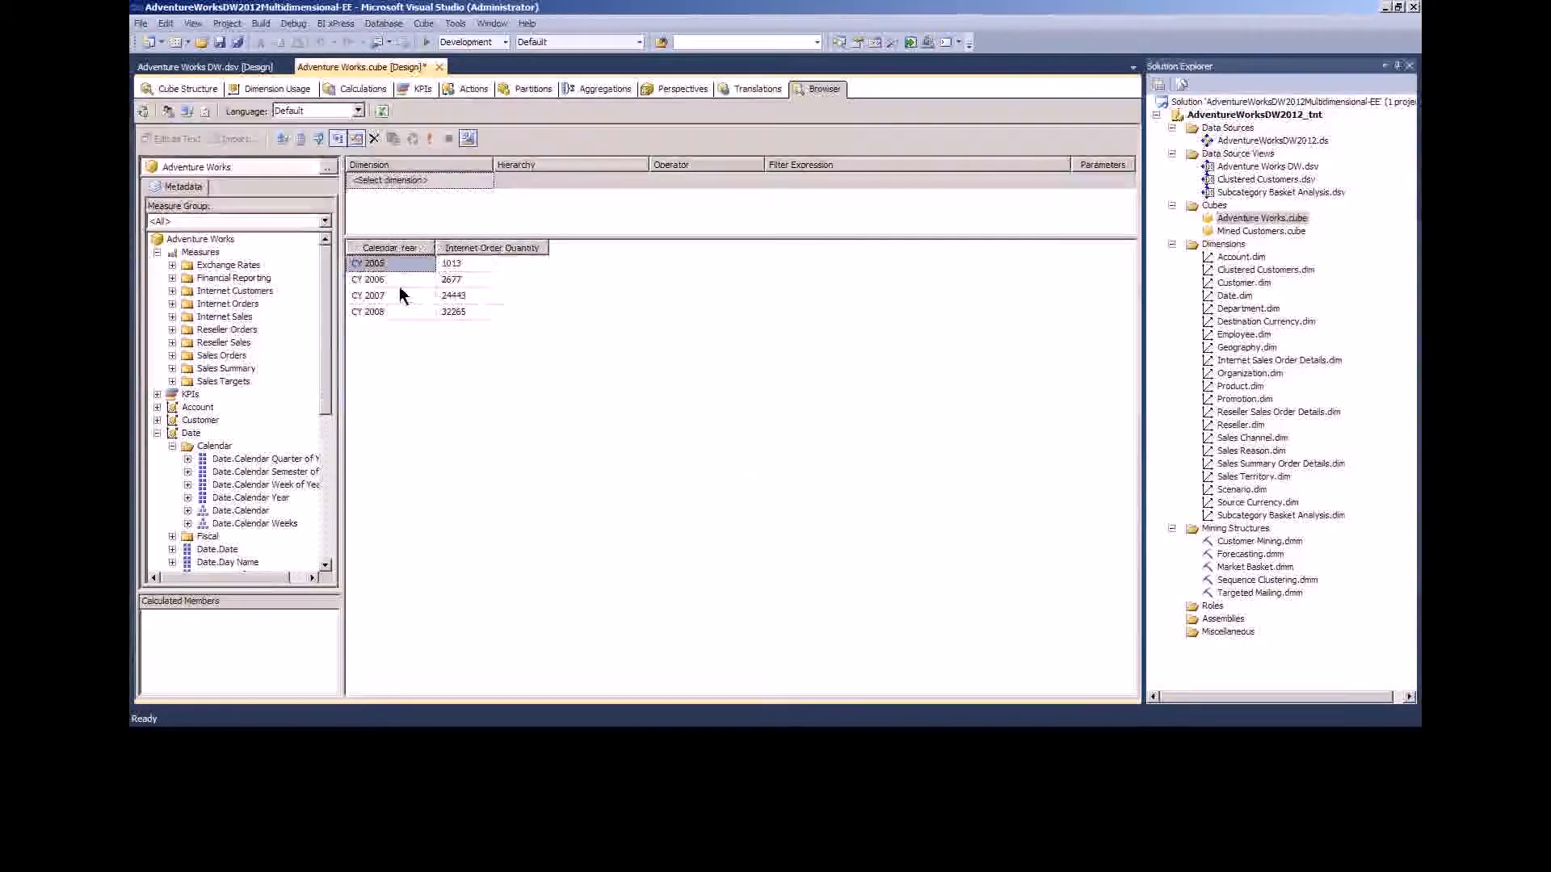
# - Compare the date dimensions in the cube's dimension usage and structure with those in the cube browser, leaving Date collapsed
pyautogui.click(274, 91)
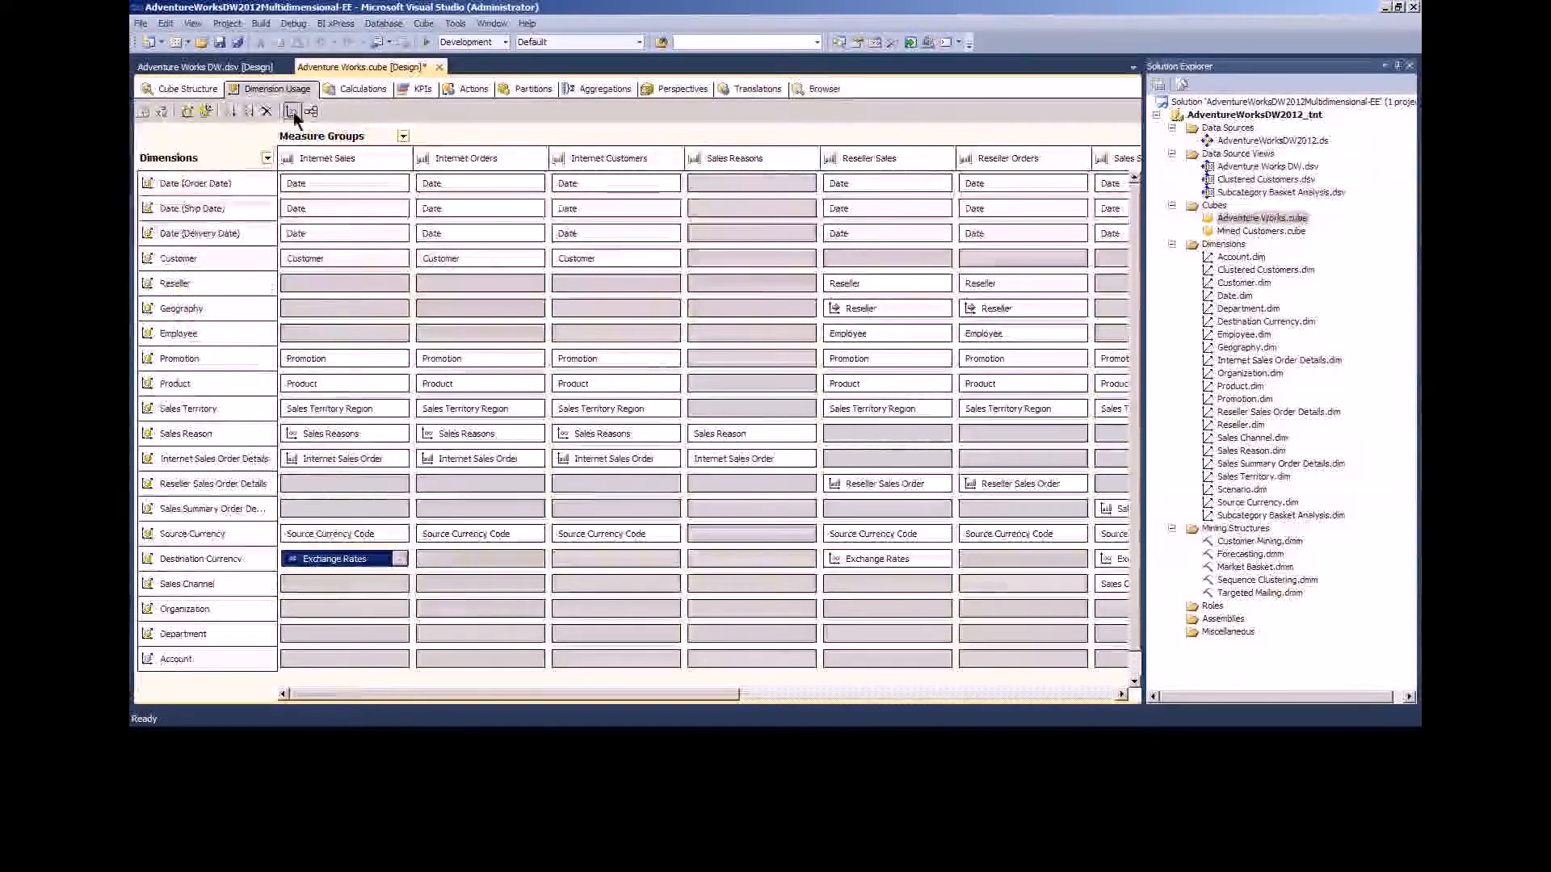
pyautogui.click(202, 92)
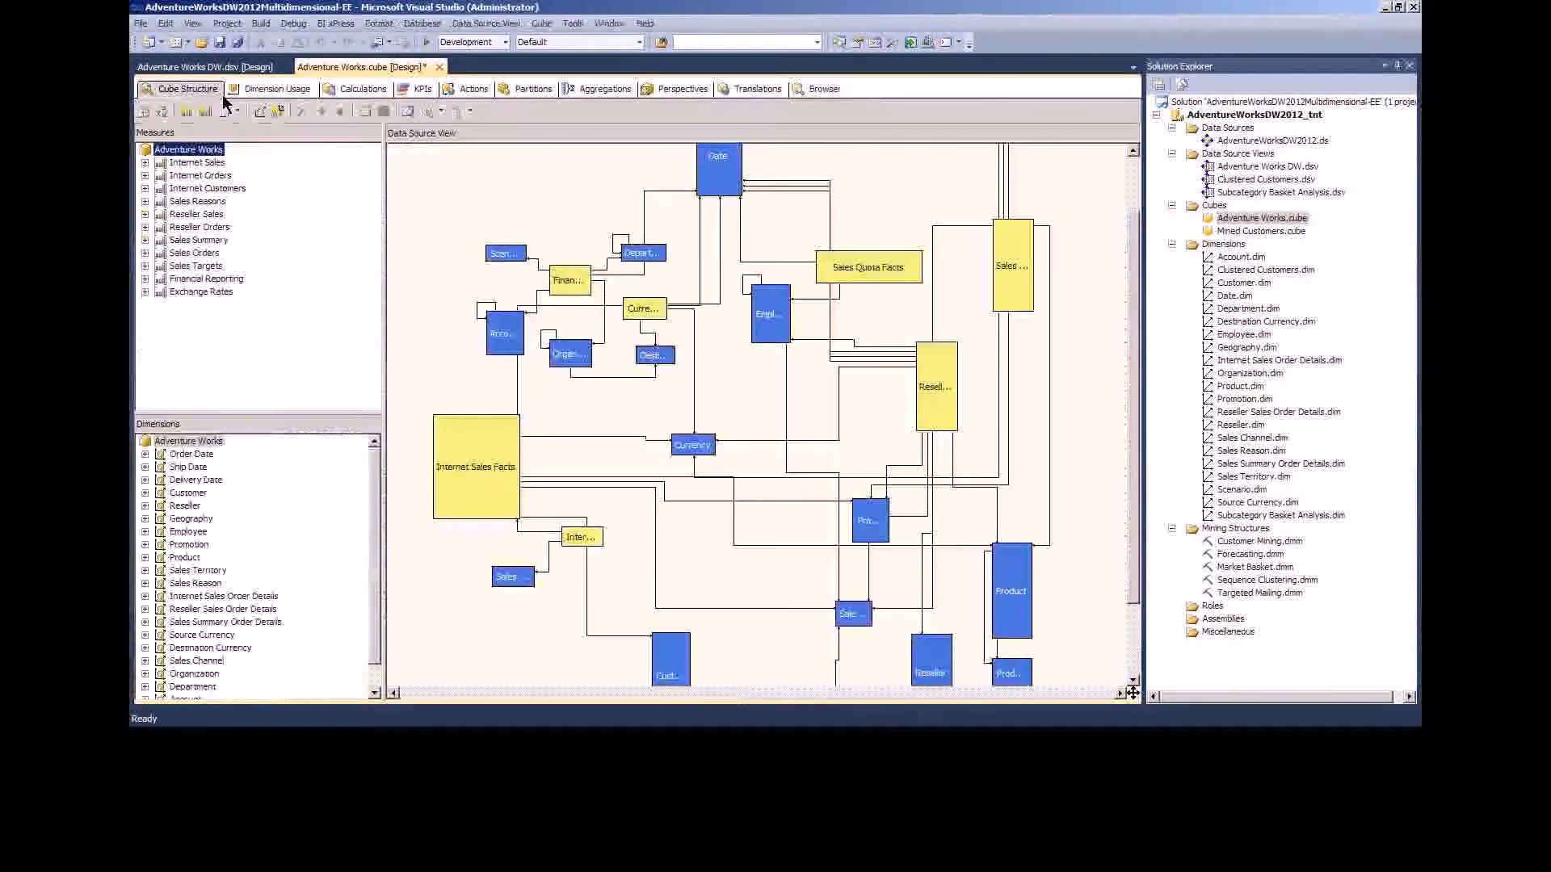
pyautogui.click(820, 93)
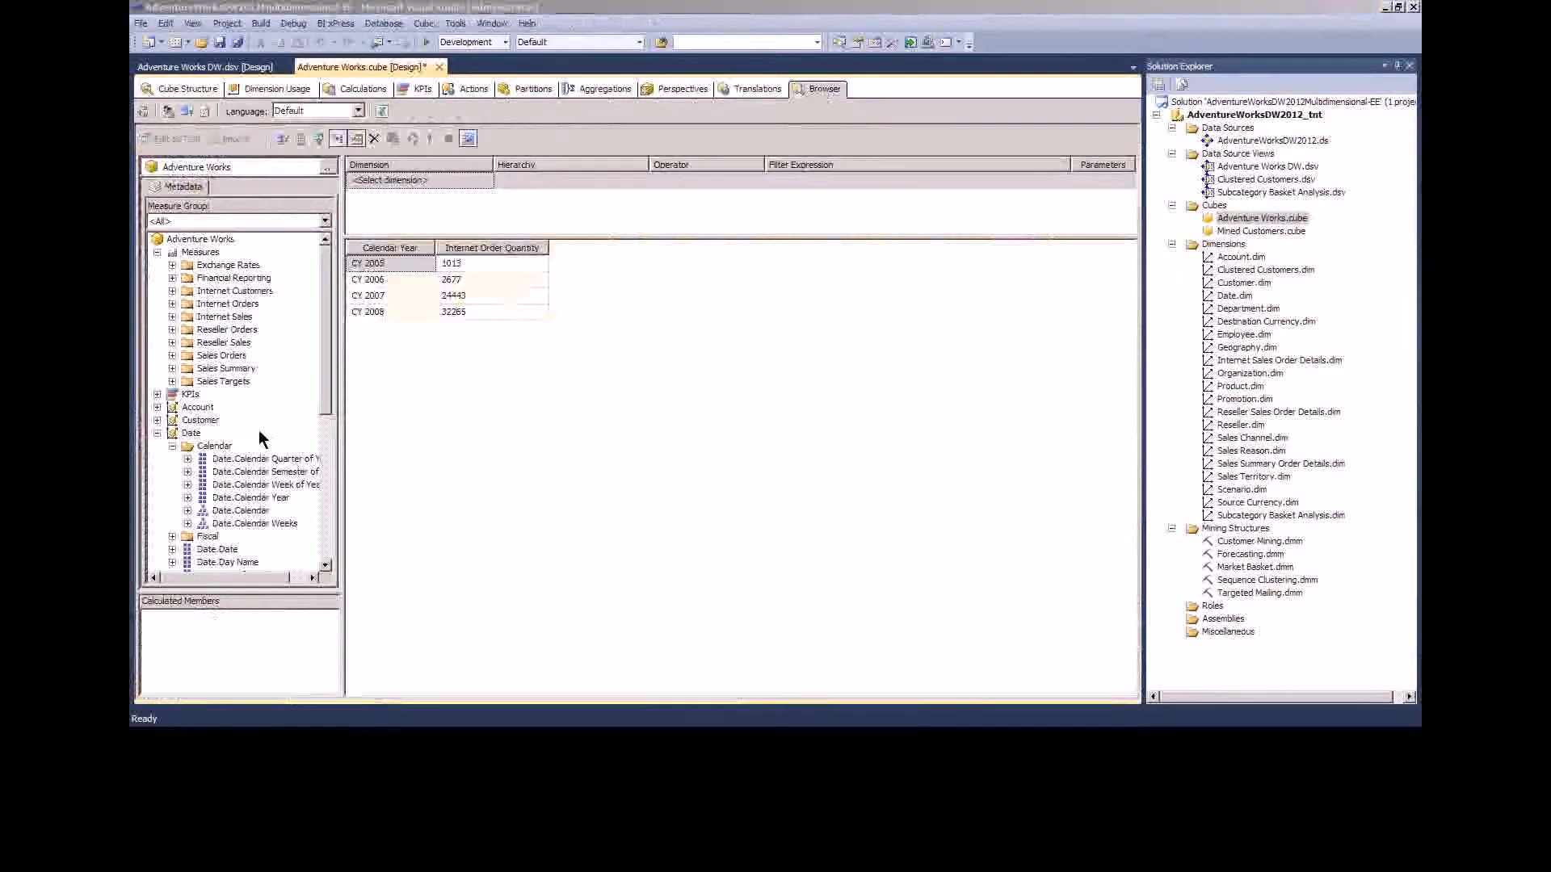
pyautogui.moveTo(327, 416); pyautogui.dragTo(323, 505)
pyautogui.moveTo(228, 577); pyautogui.dragTo(230, 577)
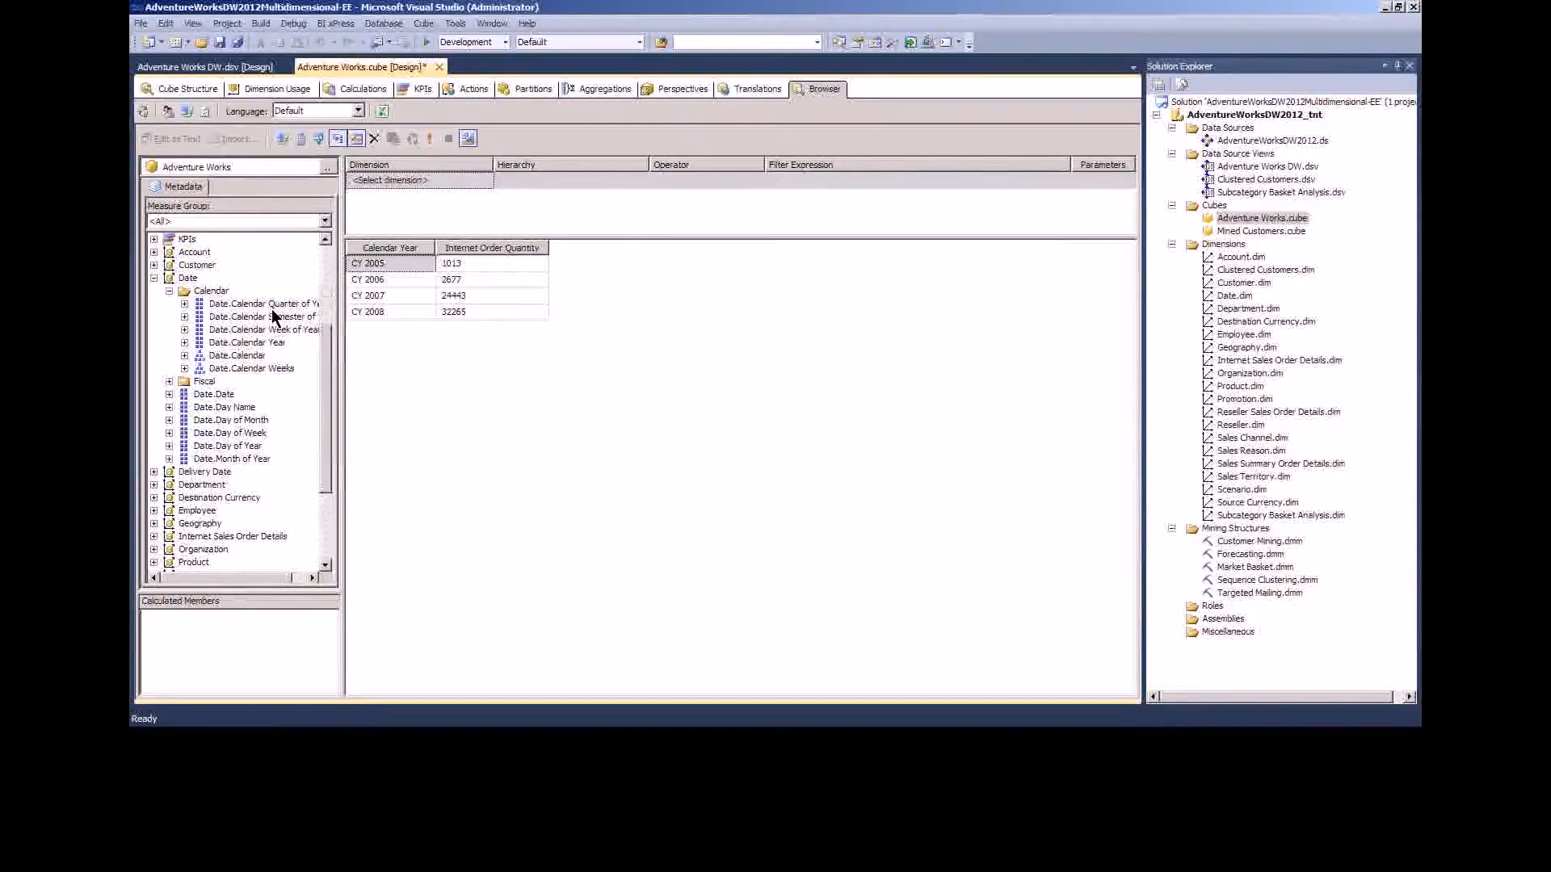
pyautogui.click(153, 278)
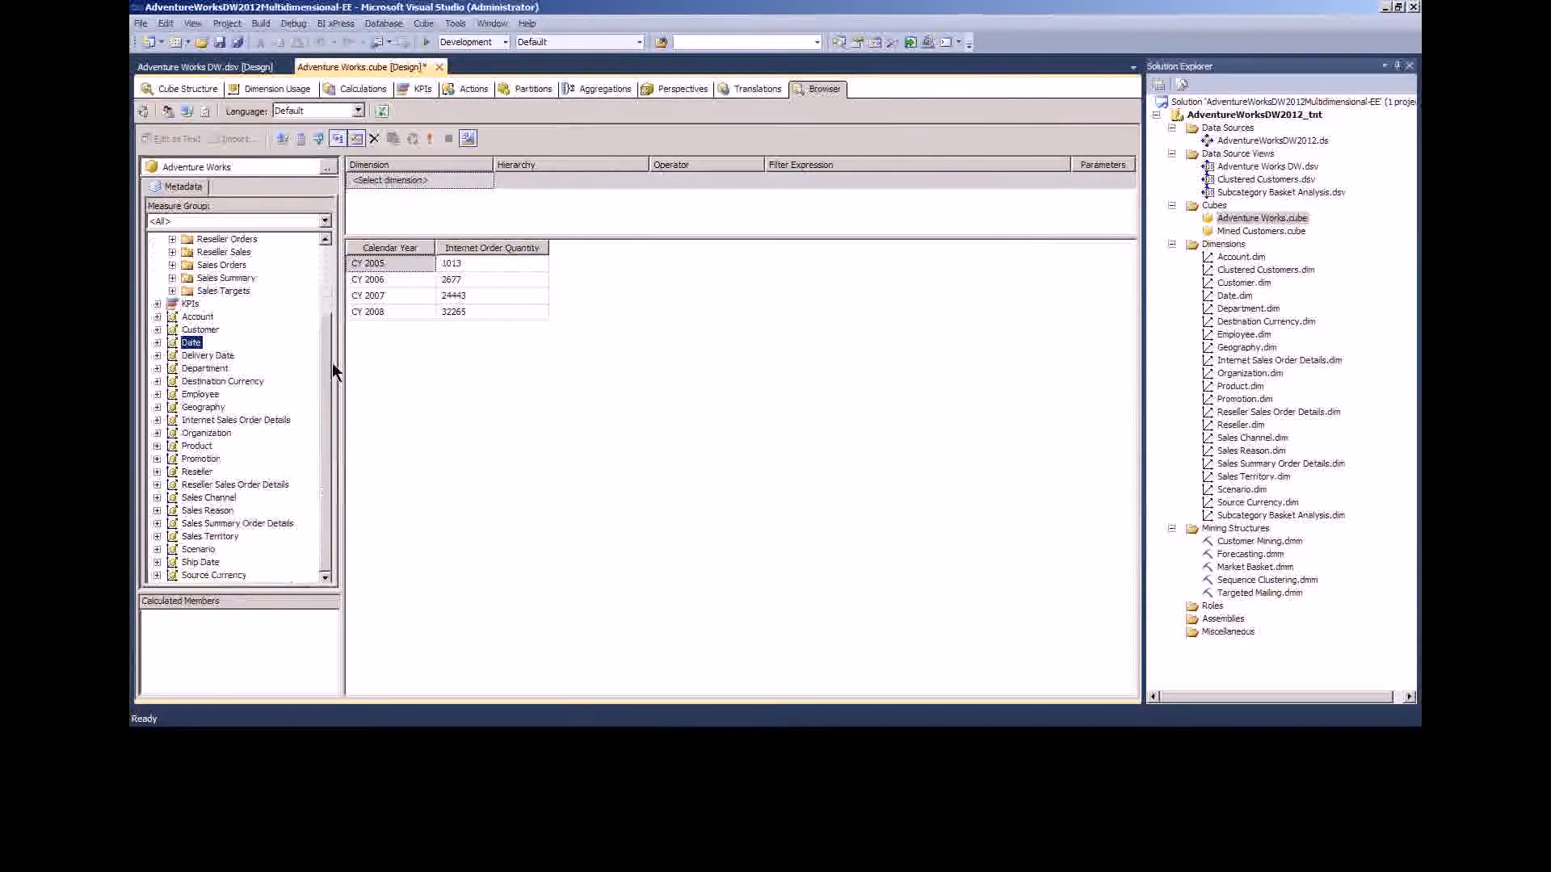
pyautogui.scroll(2, 323, 361)
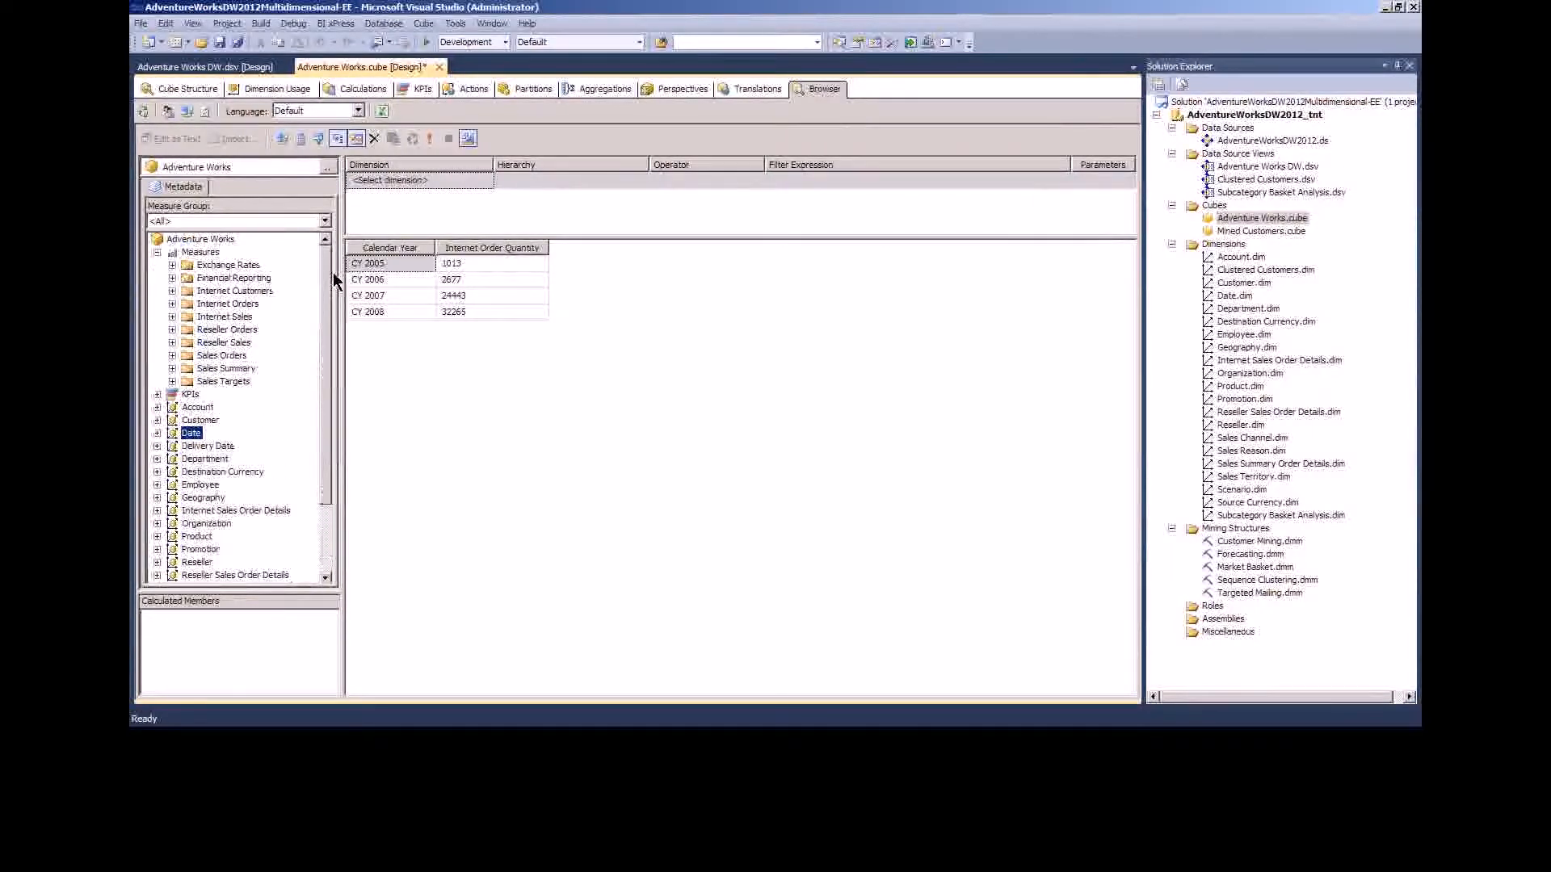
# - Collapse the Measures folder in the cube browser's metadata to review the full list of dimensions
pyautogui.click(157, 252)
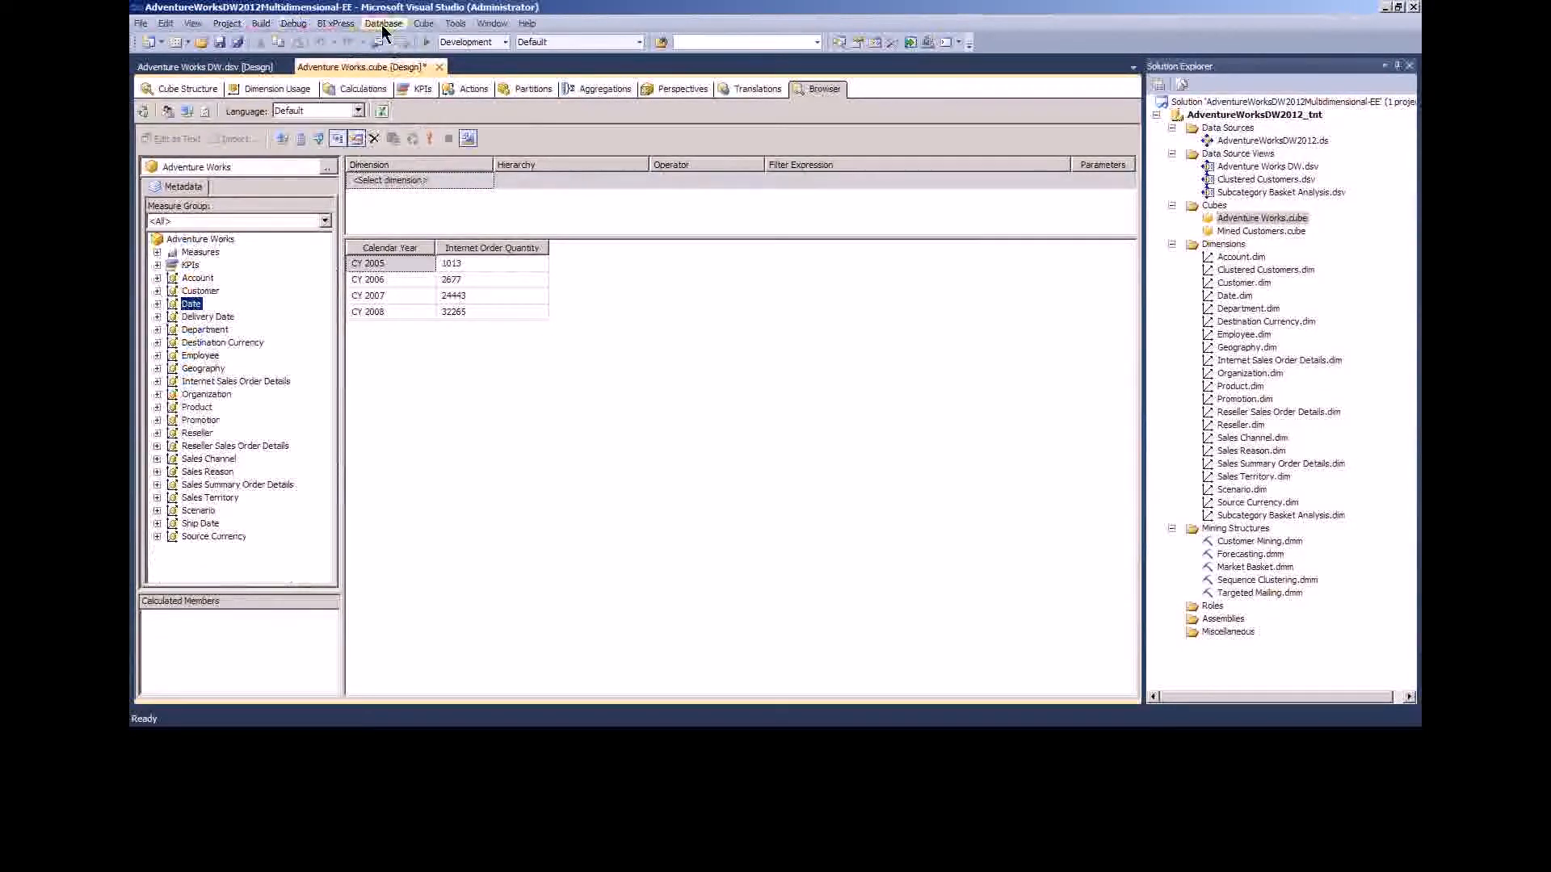
pyautogui.click(335, 23)
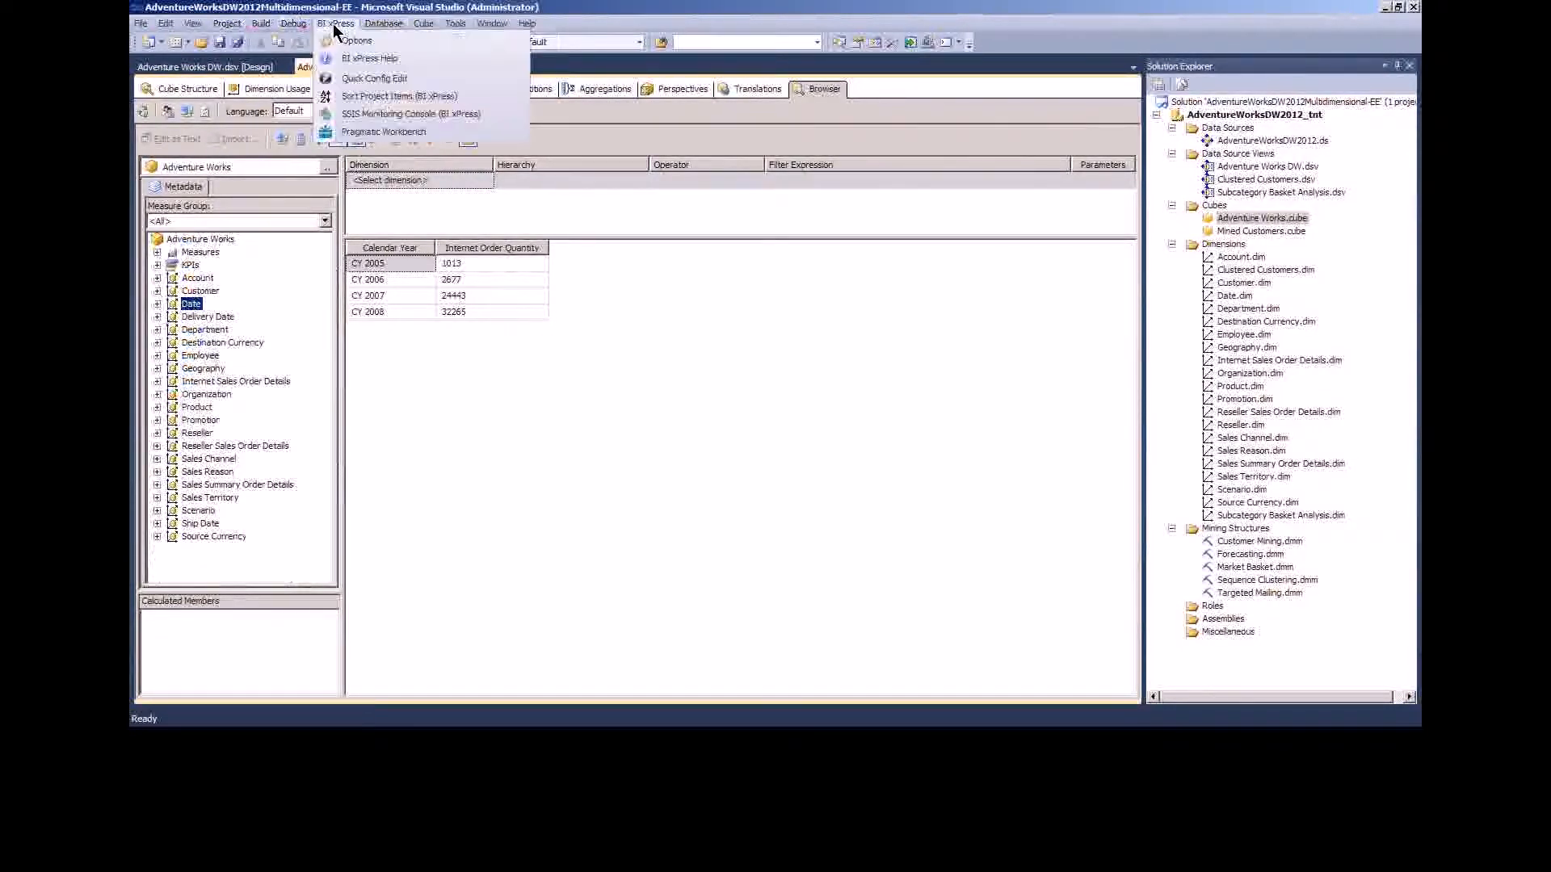
pyautogui.click(438, 352)
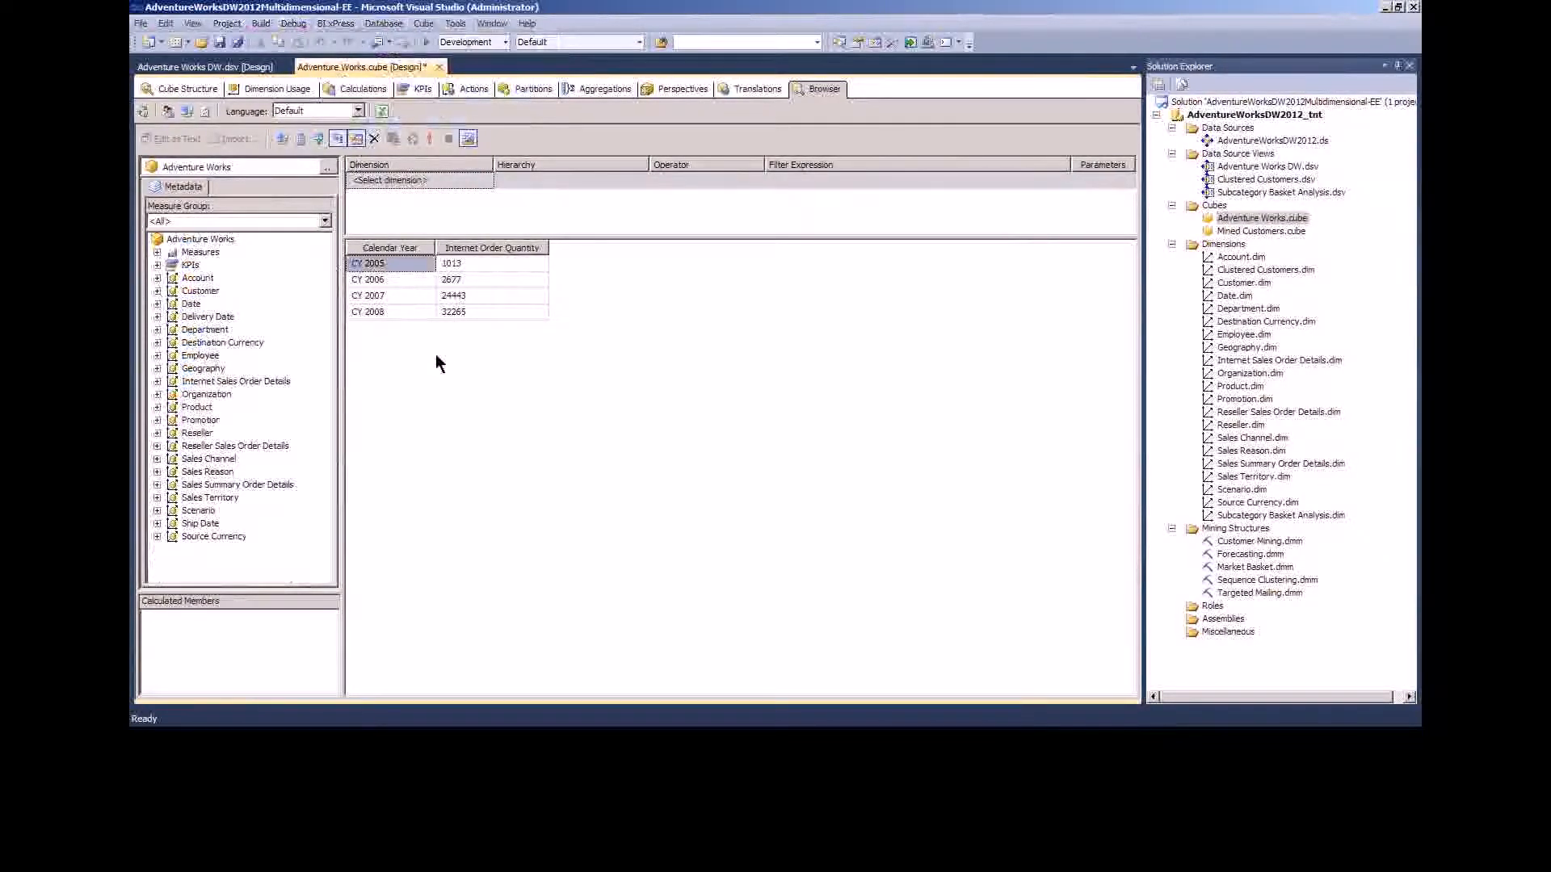
# - Inspect the Order Date dimension's hierarchies in the cube structure and collapse it again
pyautogui.click(185, 90)
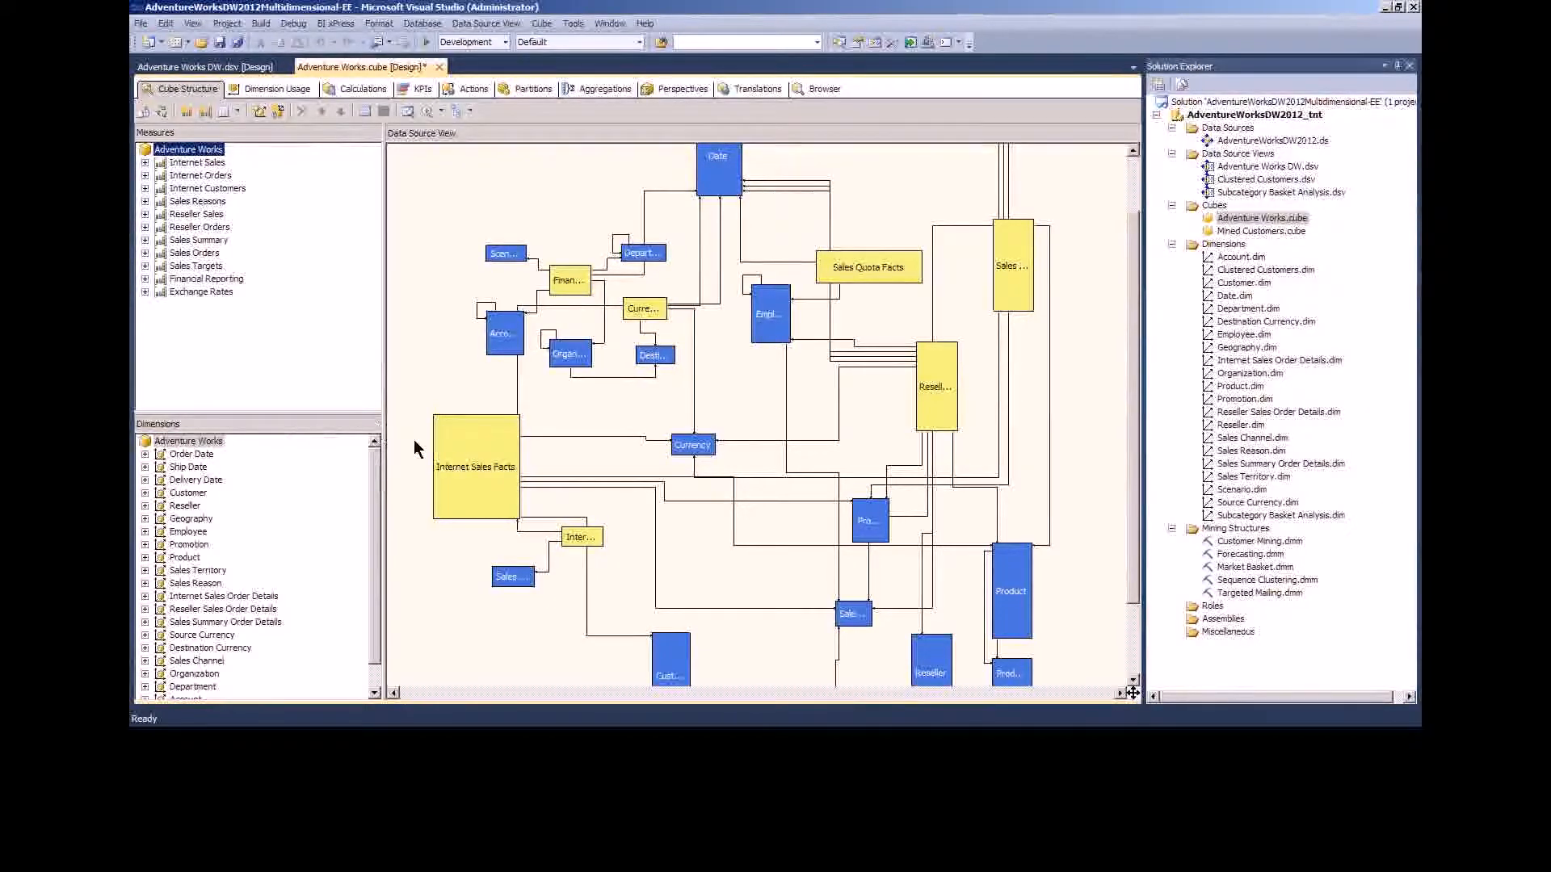
pyautogui.click(145, 454)
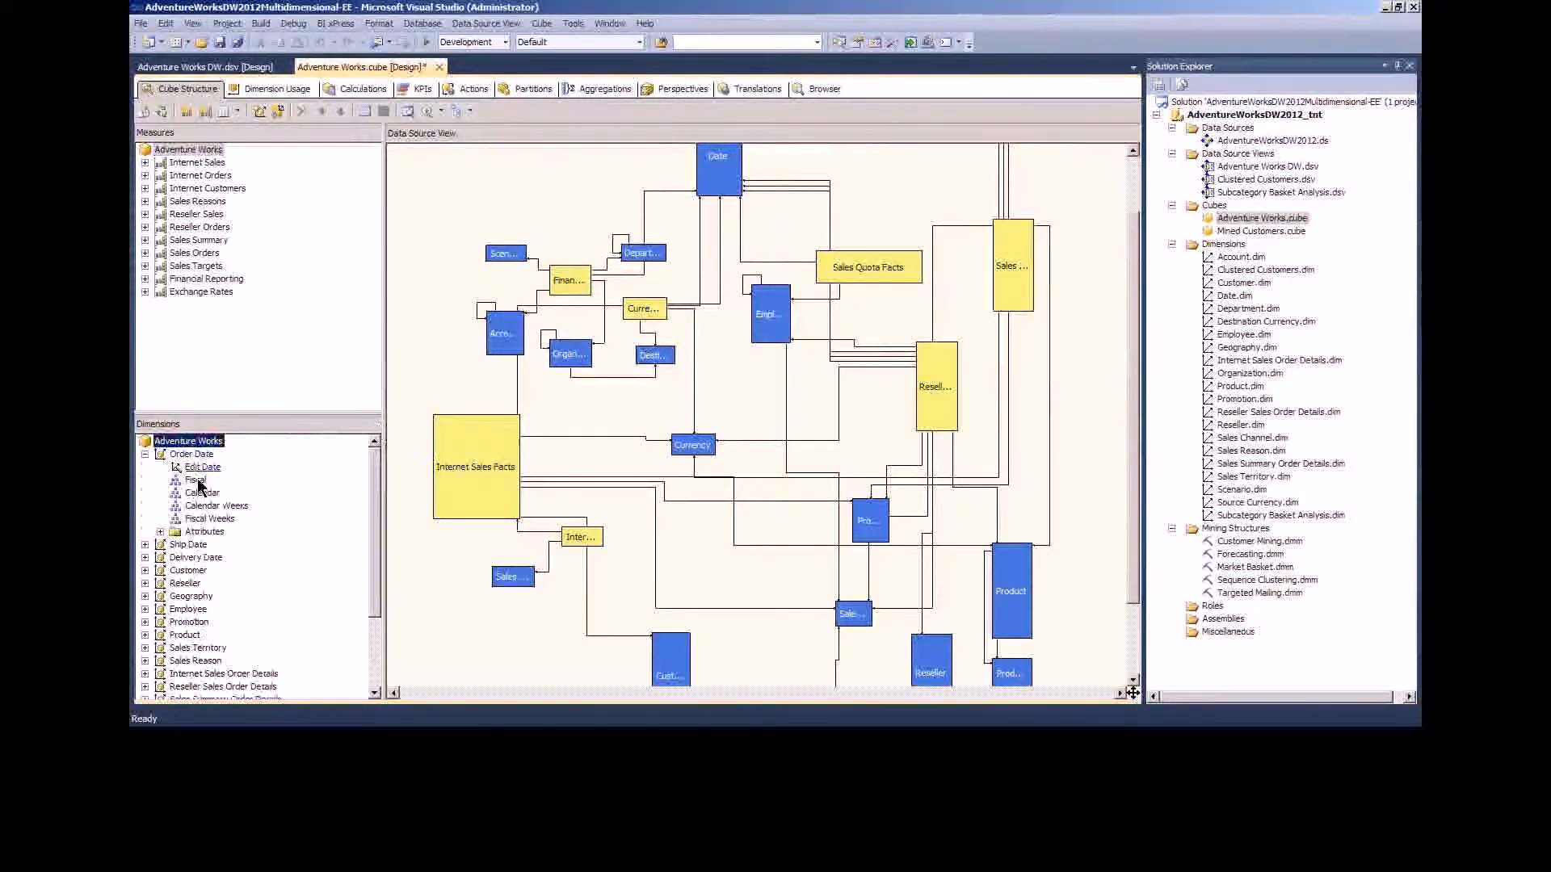
pyautogui.click(145, 454)
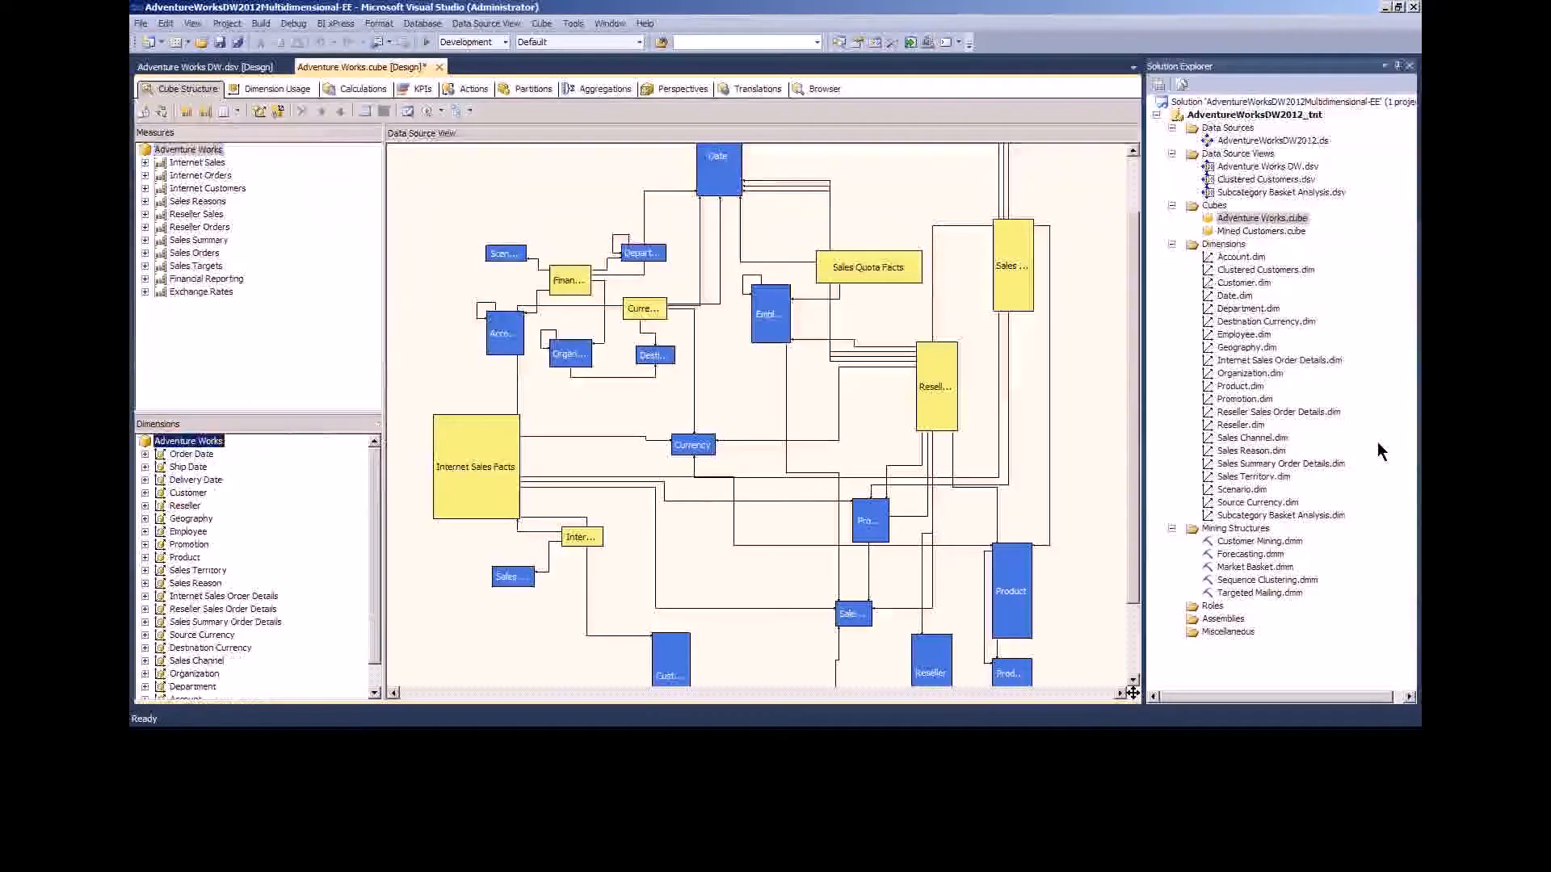
# - Switch to SQL Server Management Studio, maximize it and locate the dbo.DimDateCalculations table in AdventureWorksDW2012_tnt
pyautogui.hotkey('alt', 'Tab')
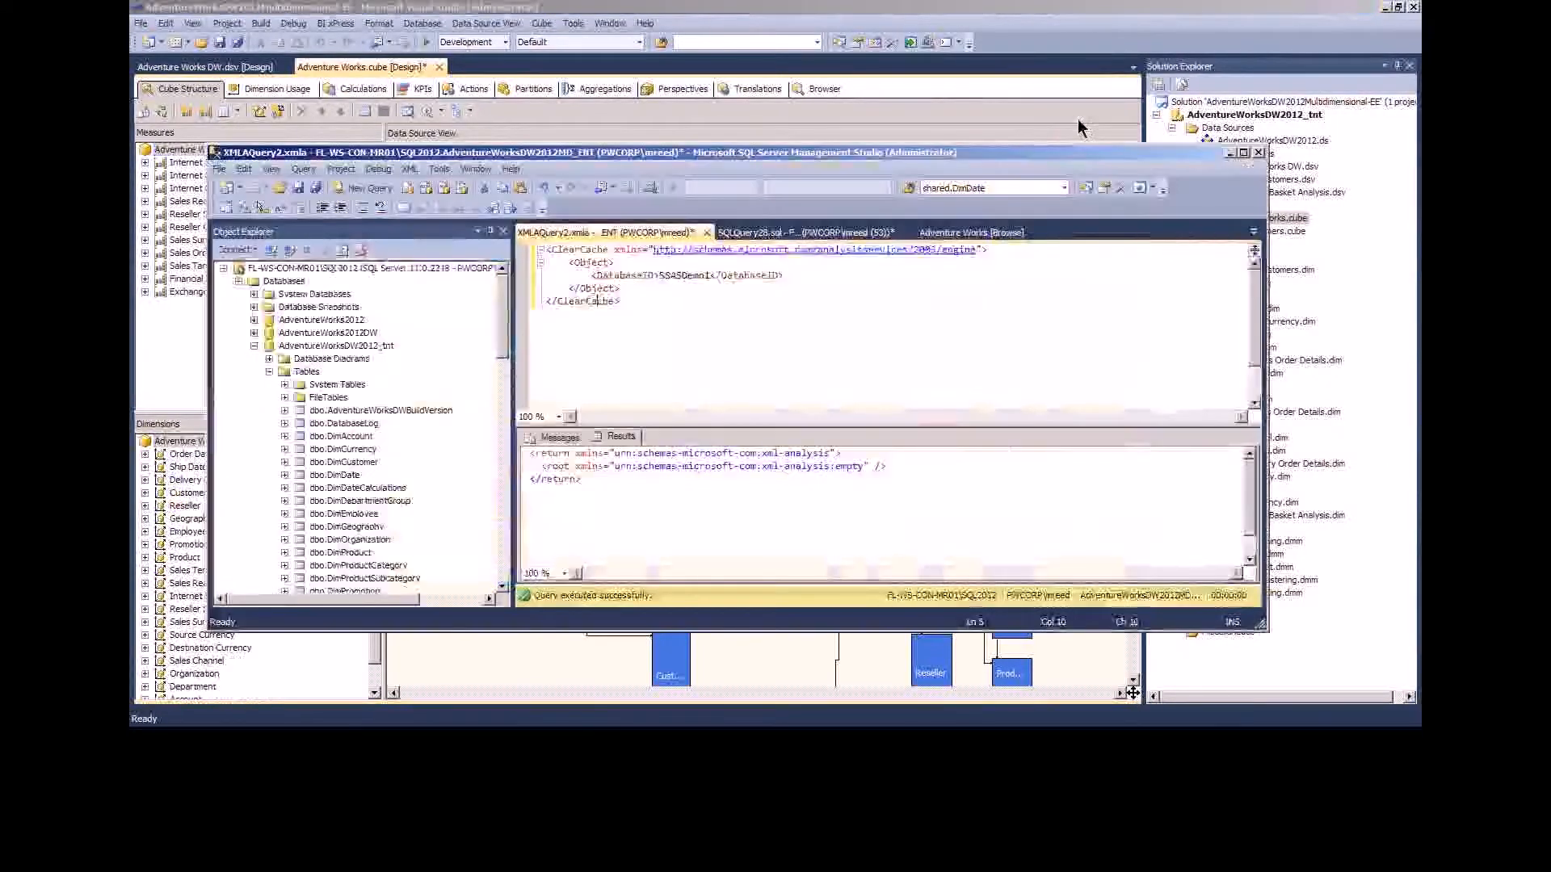
pyautogui.doubleClick(1053, 153)
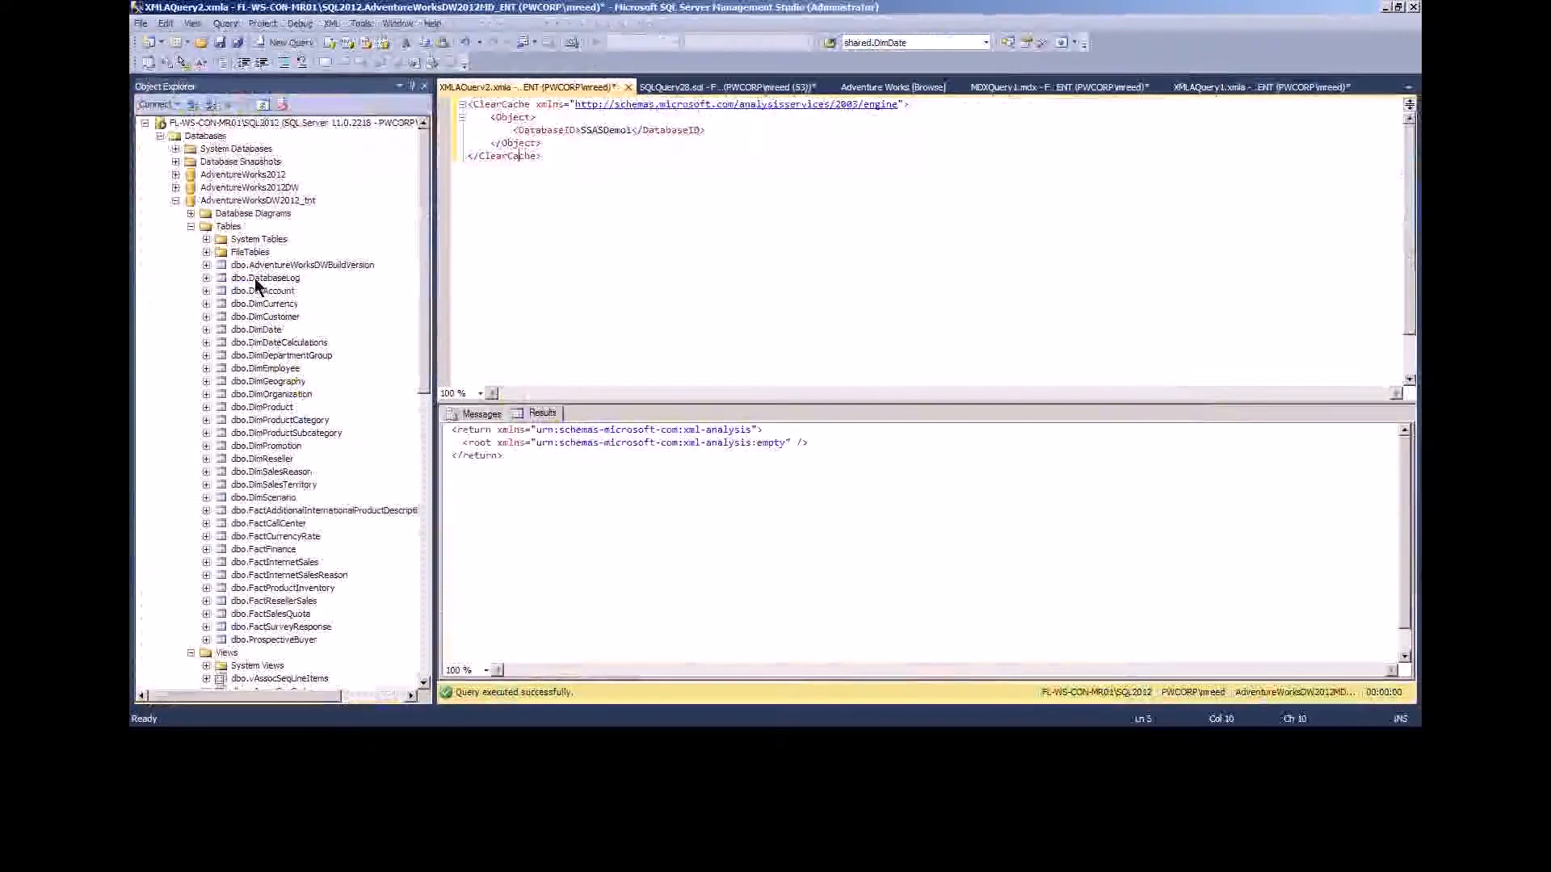
pyautogui.click(260, 342)
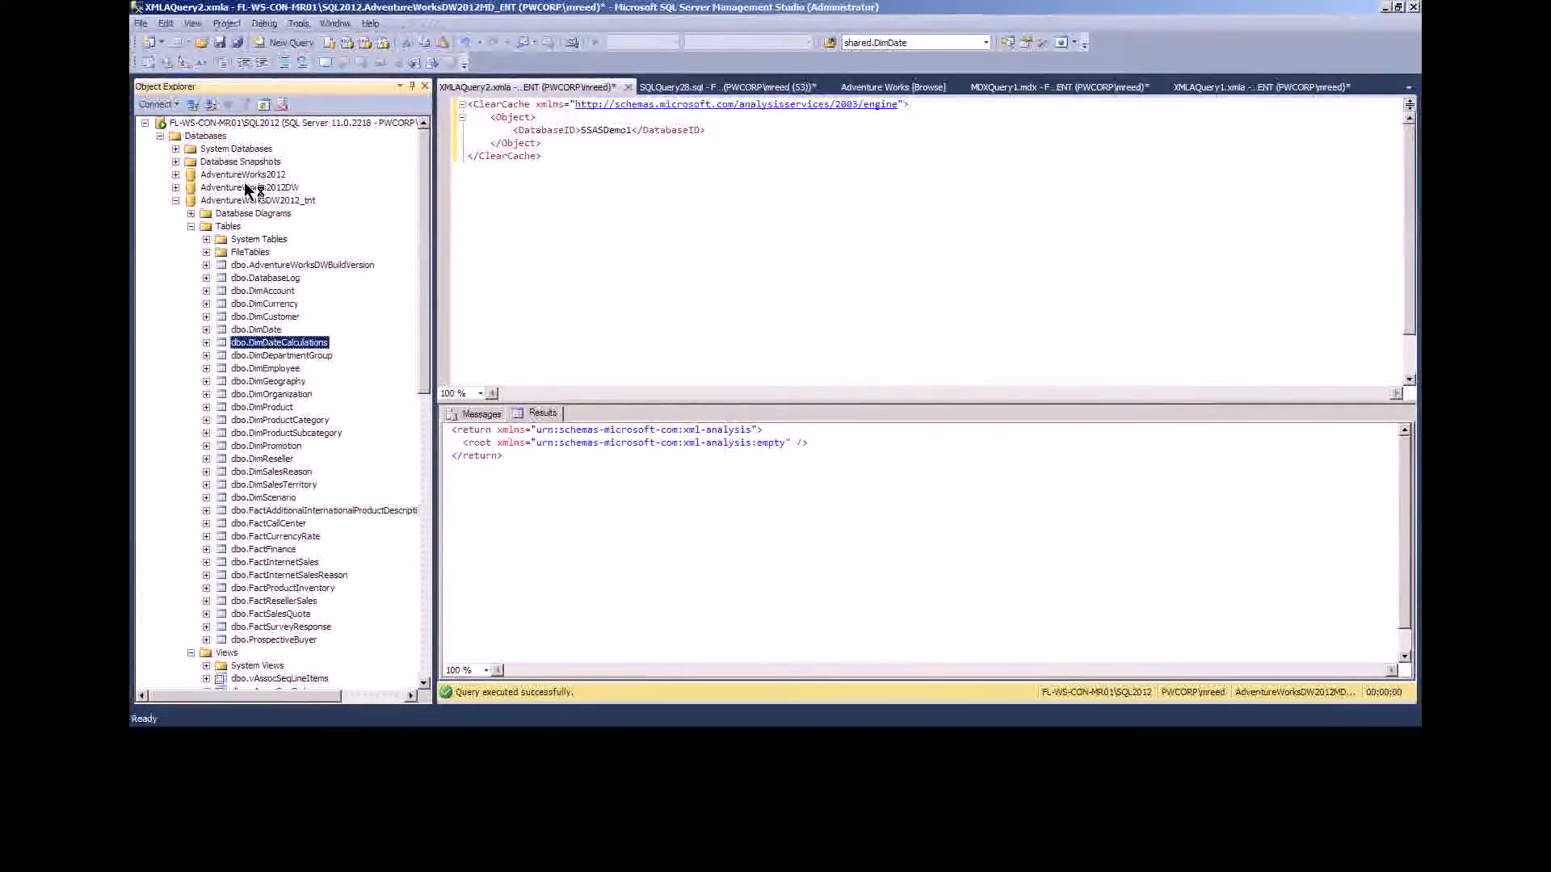
pyautogui.rightClick(269, 346)
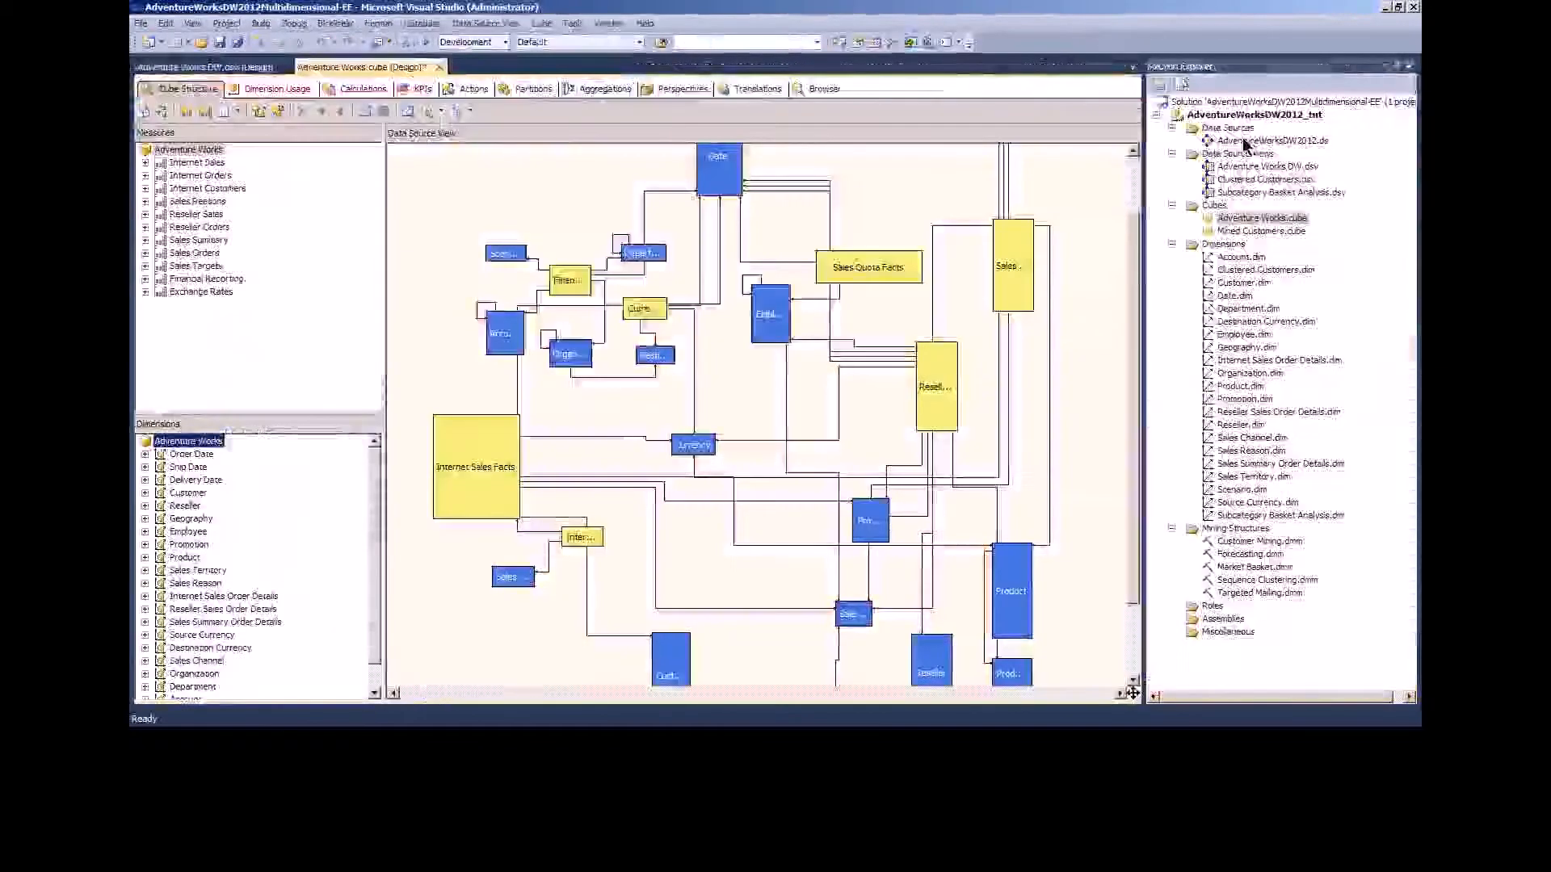
# - Check which server and database the AdventureWorksDW2012 data source in the Visual Studio project connects to, cancelling without changes
pyautogui.doubleClick(1248, 141)
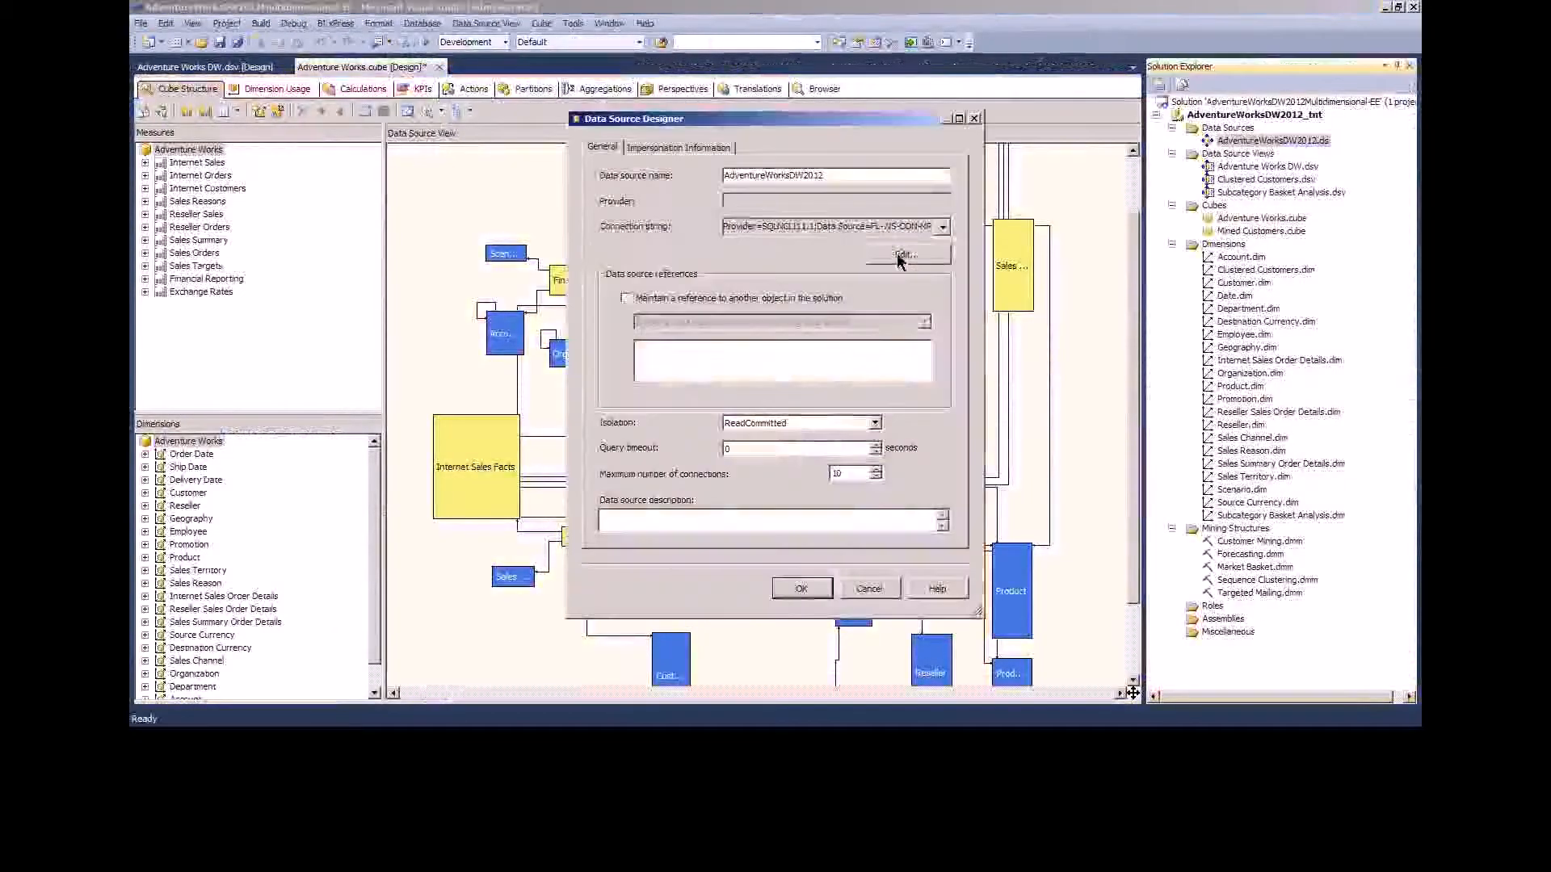
pyautogui.click(903, 256)
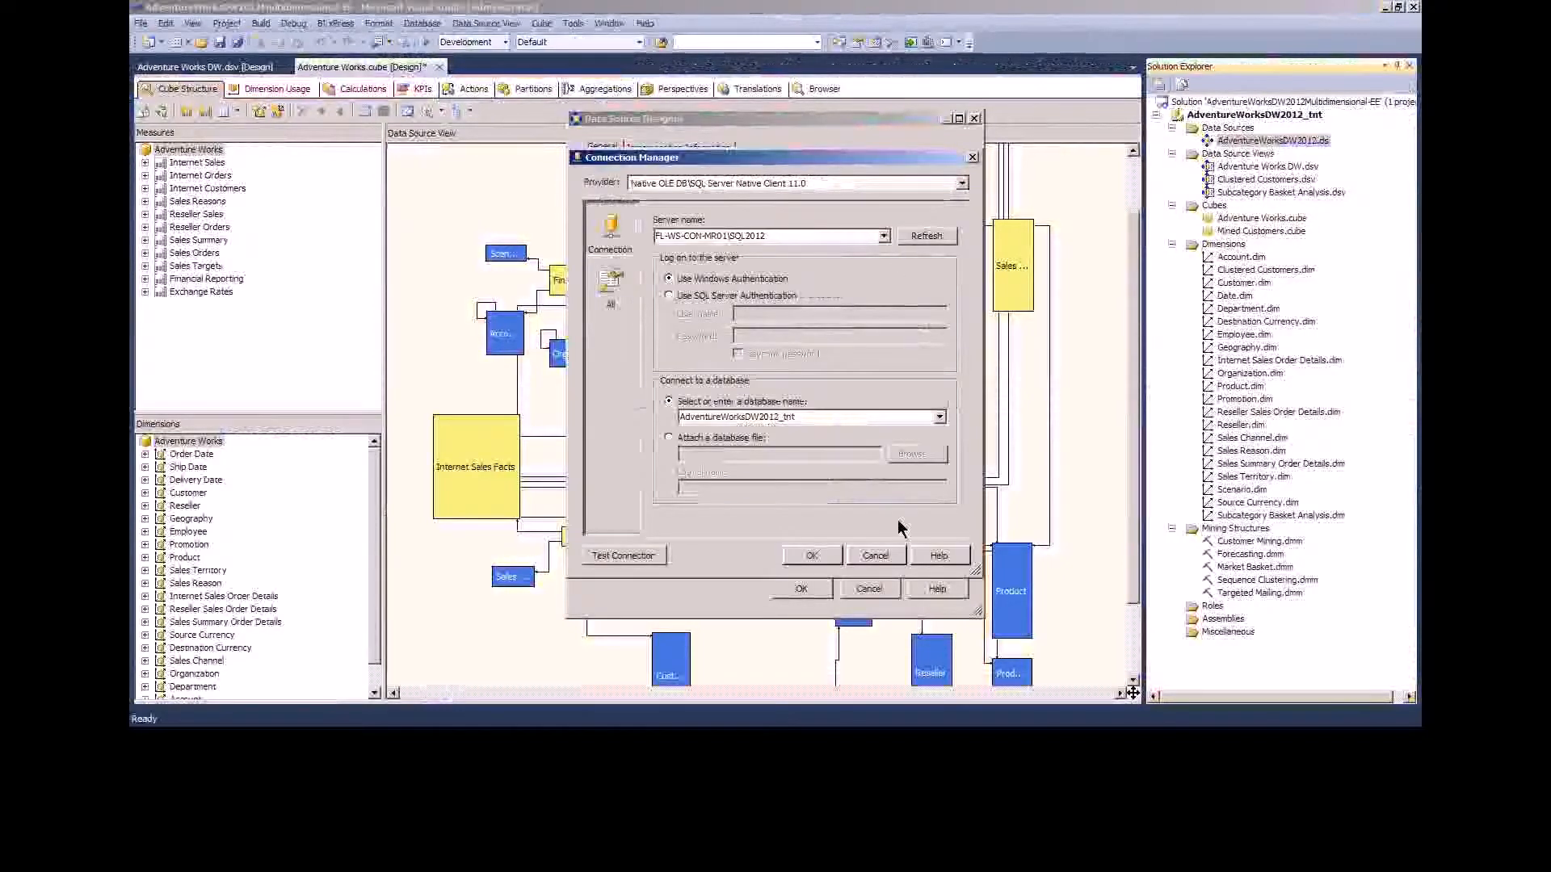
pyautogui.click(877, 556)
pyautogui.click(869, 590)
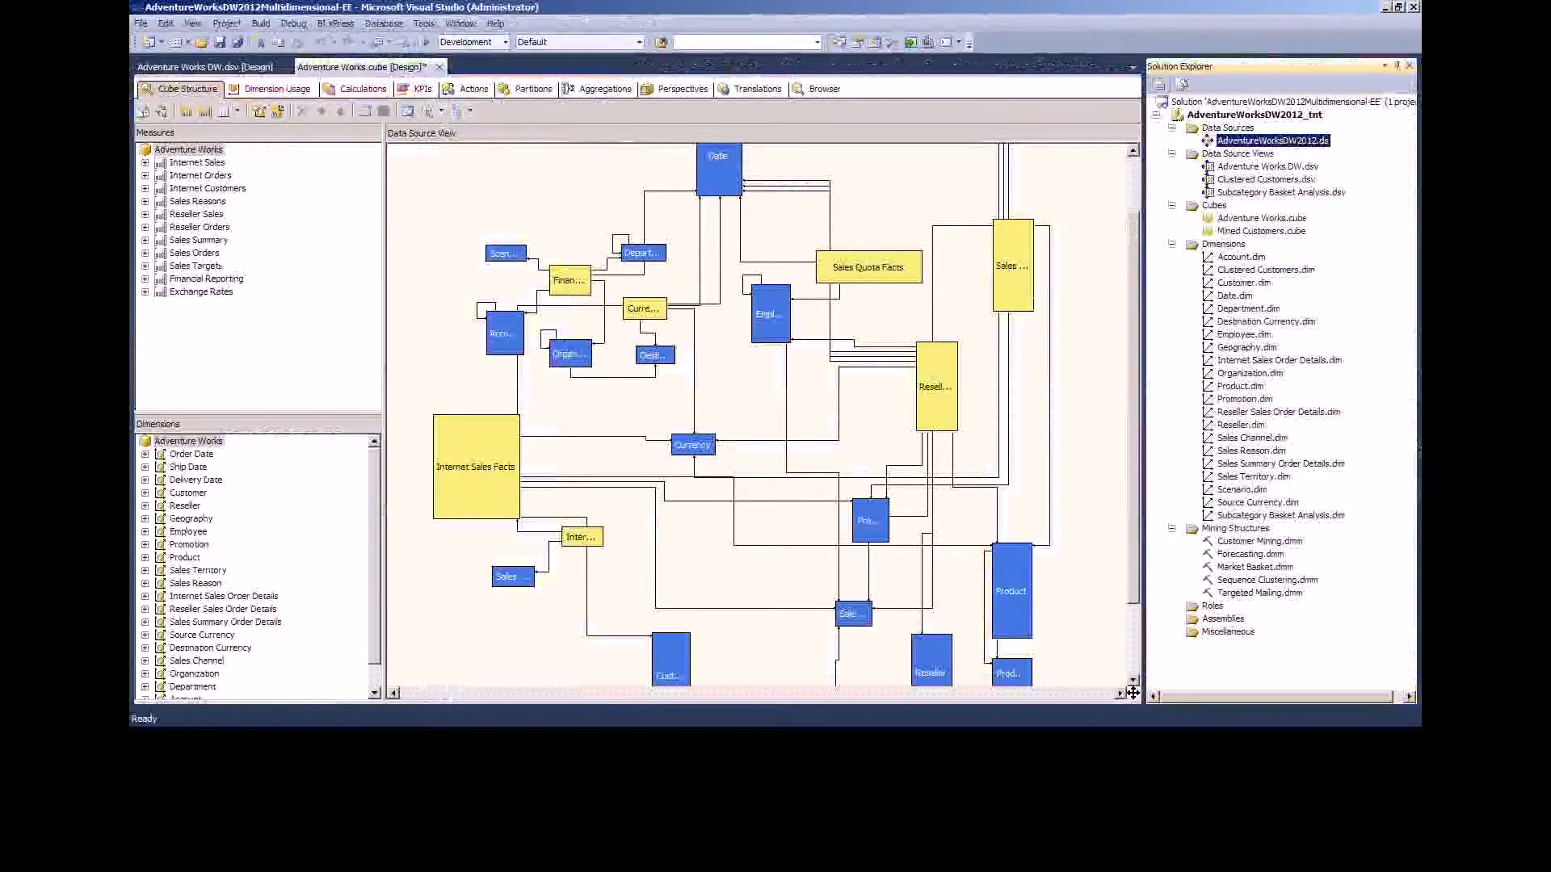
# - Return to SQL Server Management Studio and open a new query against the AdventureWorksDW2012_tnt database
pyautogui.hotkey('alt', 'Tab')
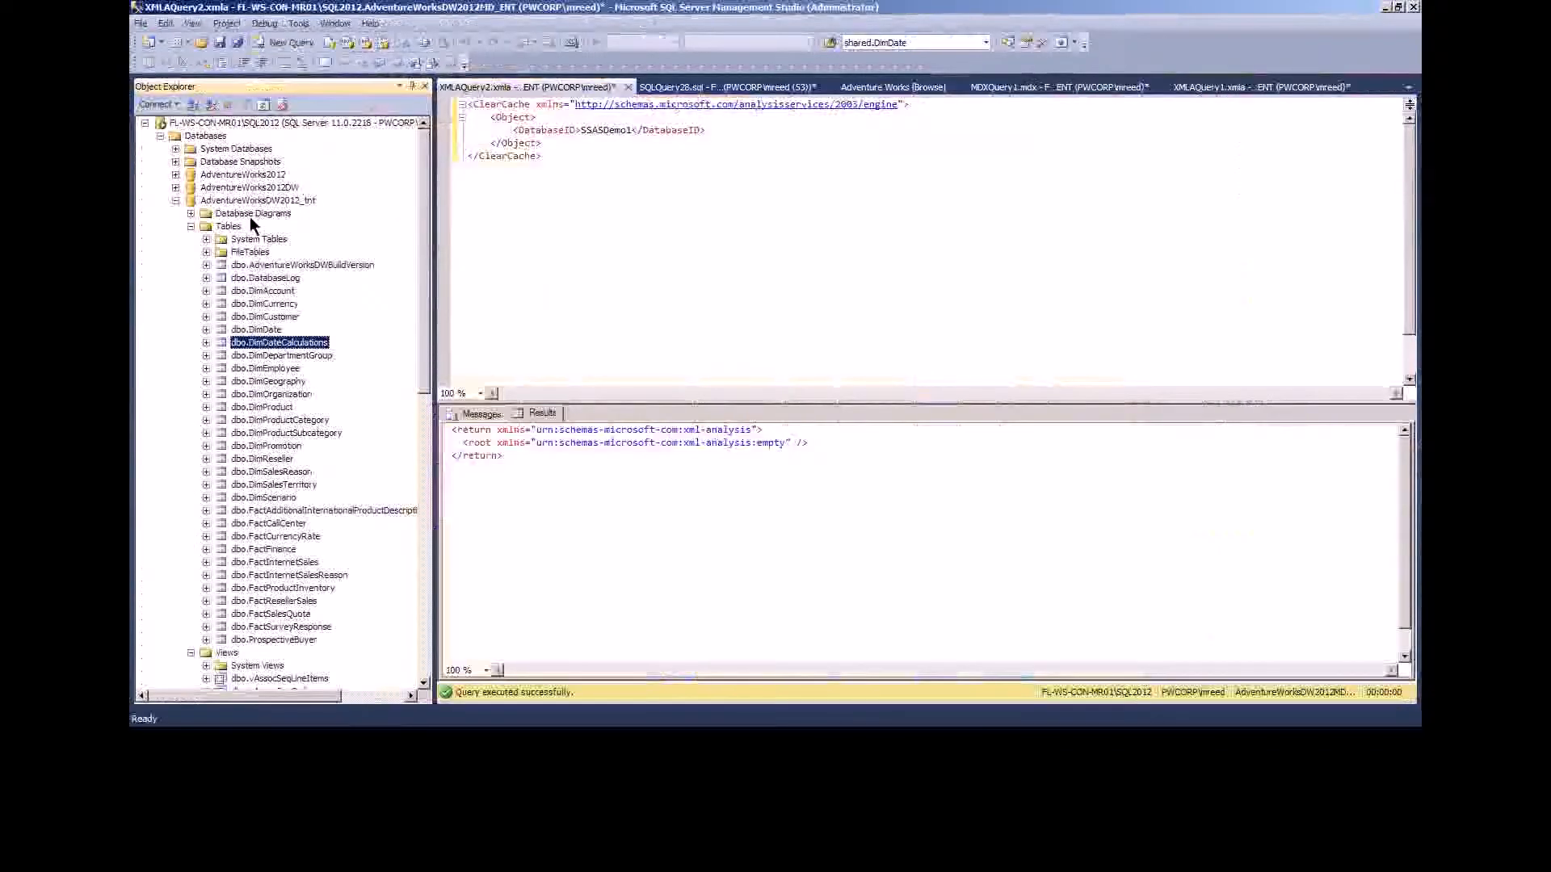
pyautogui.click(272, 345)
pyautogui.click(292, 355)
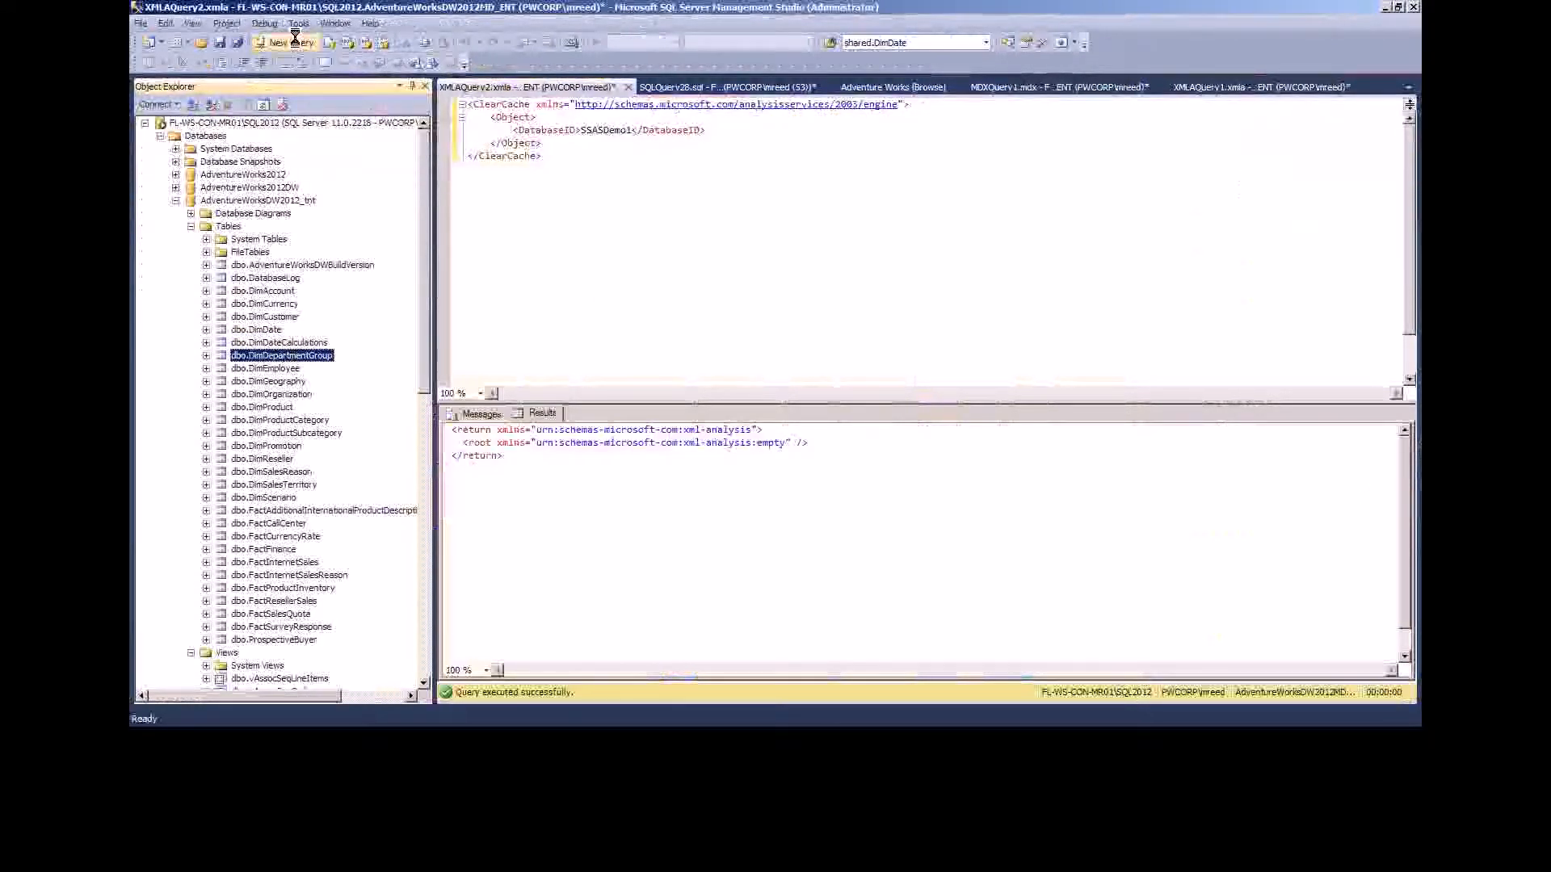
pyautogui.click(296, 44)
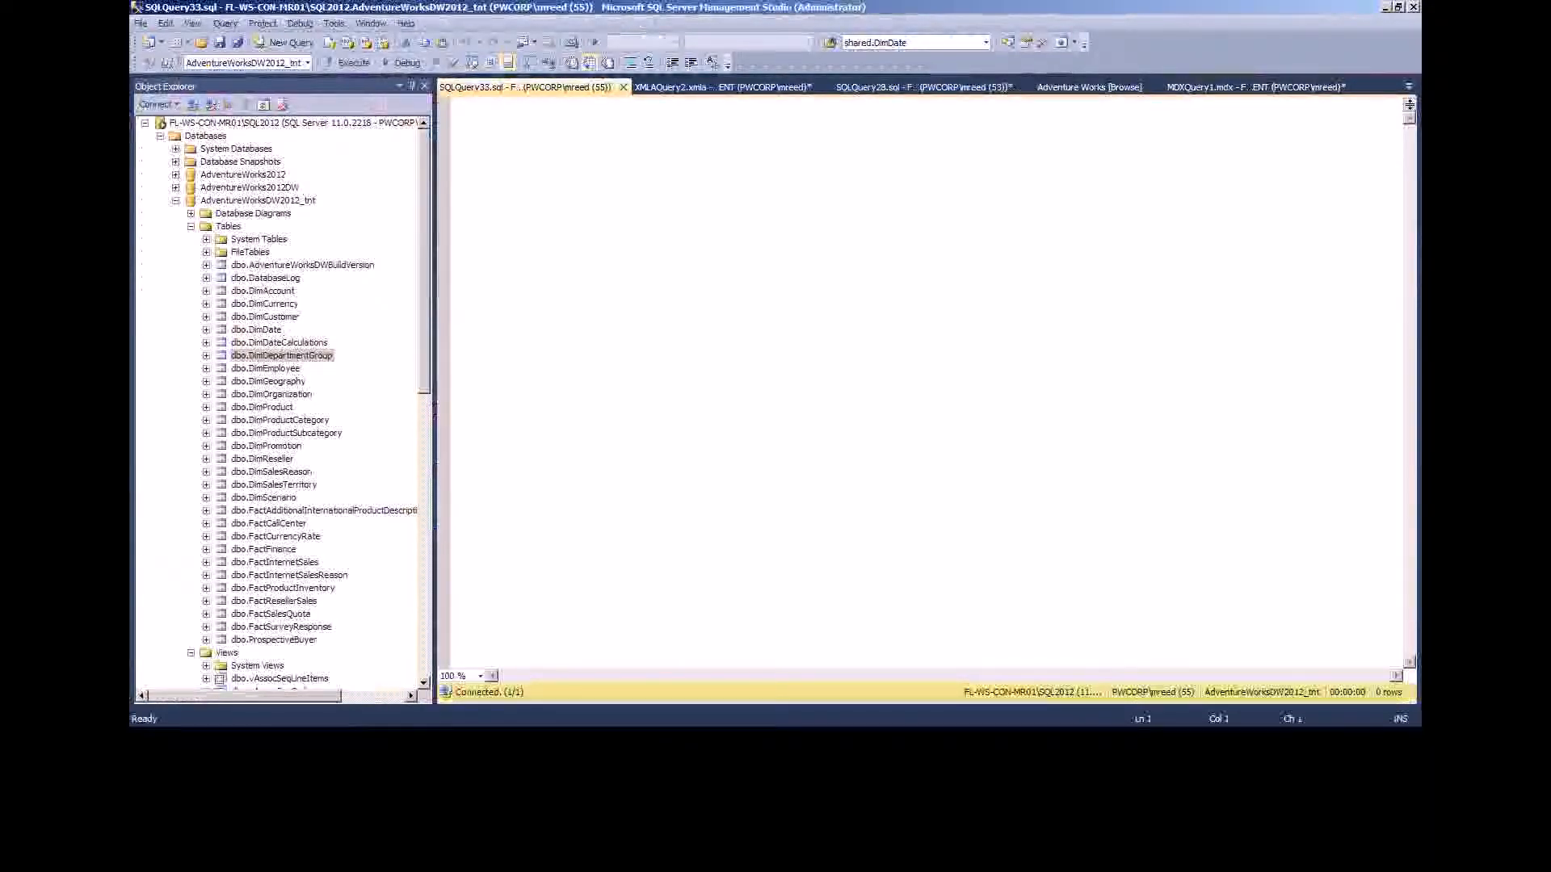
# - Enter a CREATE TABLE script for dbo.DimDateCalculations with ID tinyint IDENTITY(1,1) and Calculation varchar(50), both NOT NULL, ending with GO
pyautogui.hotkey('alt', 'Tab')
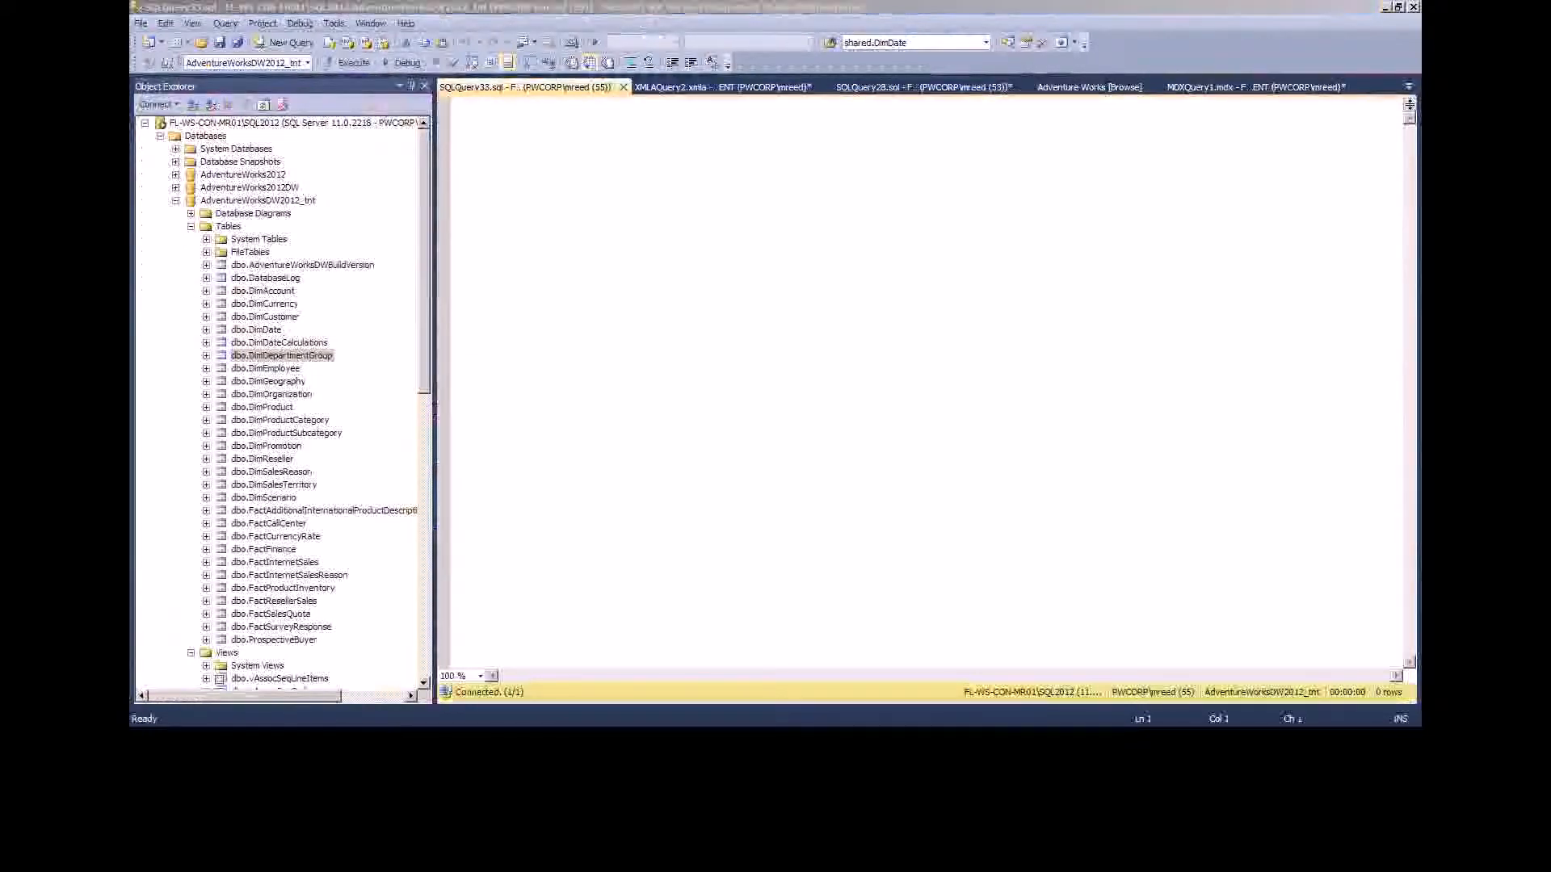
pyautogui.click(500, 169)
pyautogui.click(945, 432)
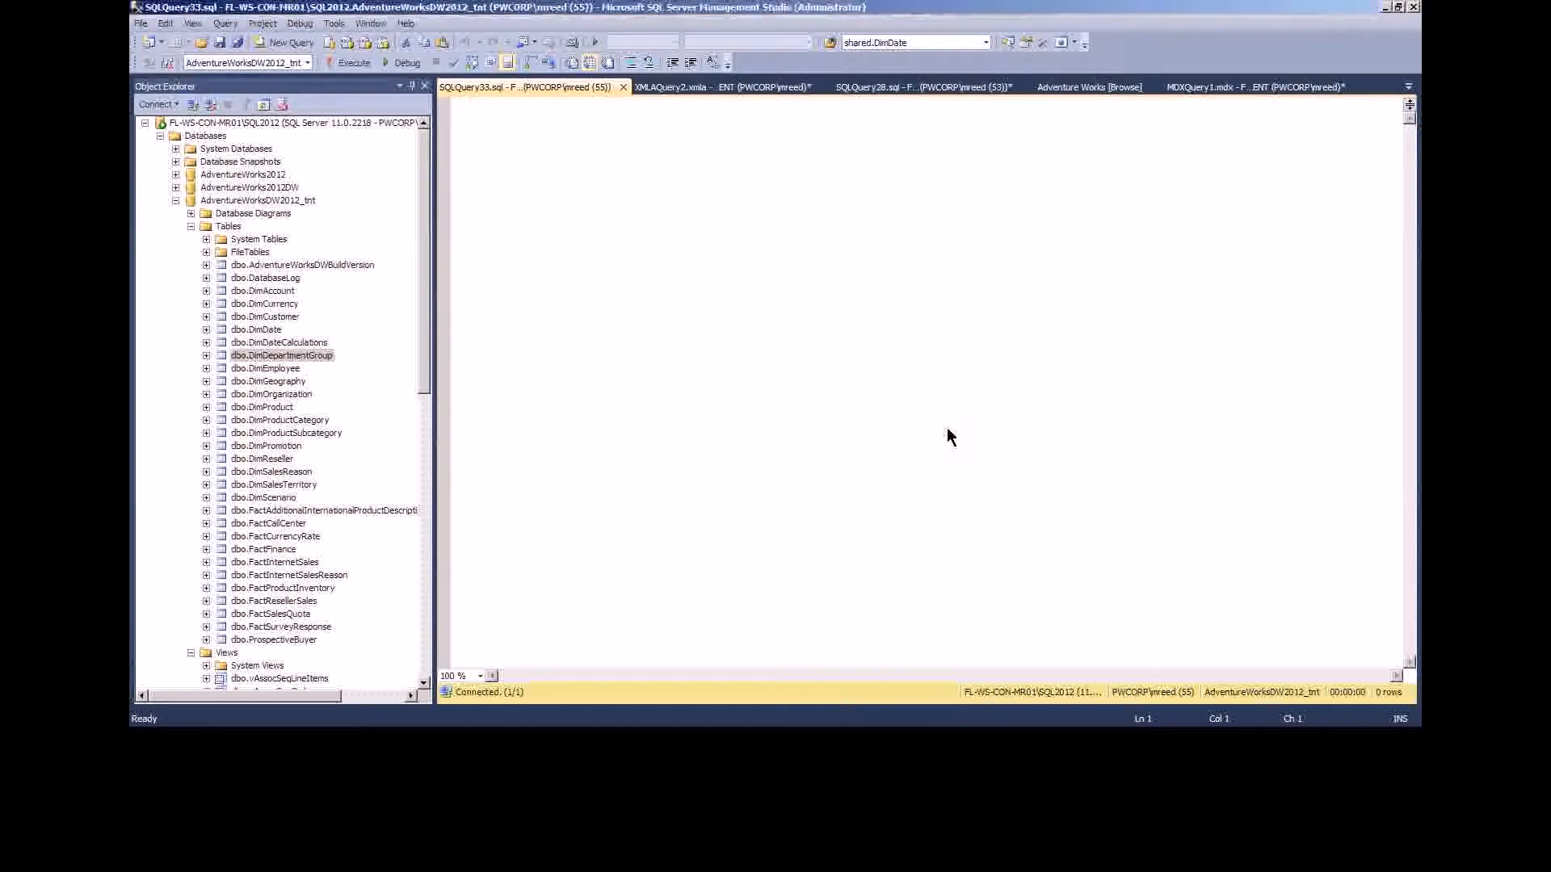
pyautogui.write('CREATE TABLE [dbo].[DimDateCalculations]  ([ID] [tinyint] IDENTITY(1,1) NOT NULL,  [Calculation] [varchar](50) NOT NULL)  GO')
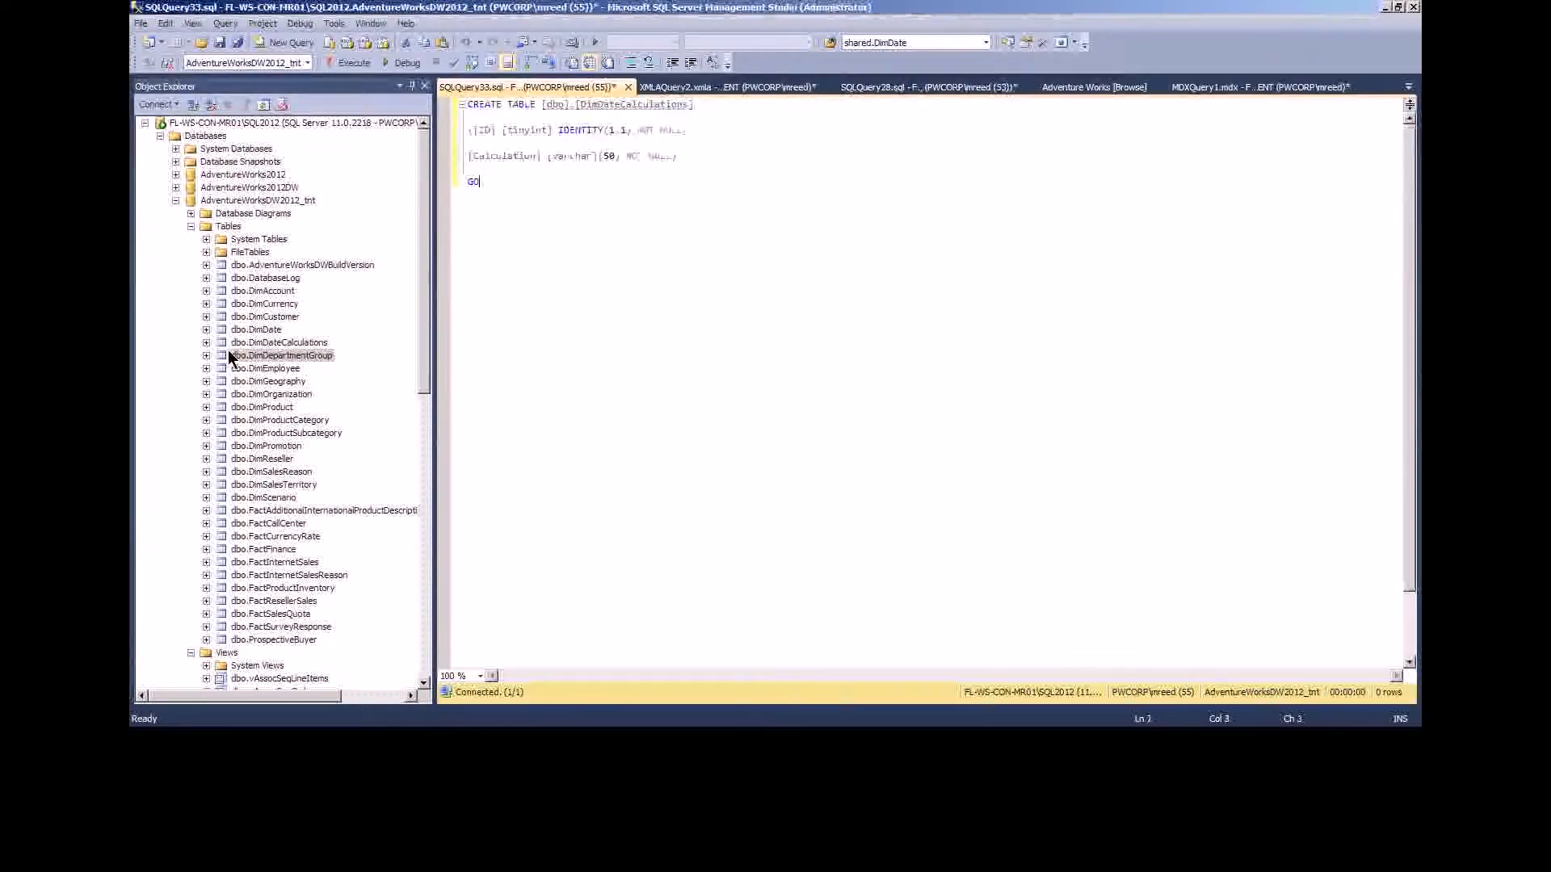
# - Examine the columns of the existing DimDateCalculations table and collapse the expanded tables
pyautogui.click(206, 355)
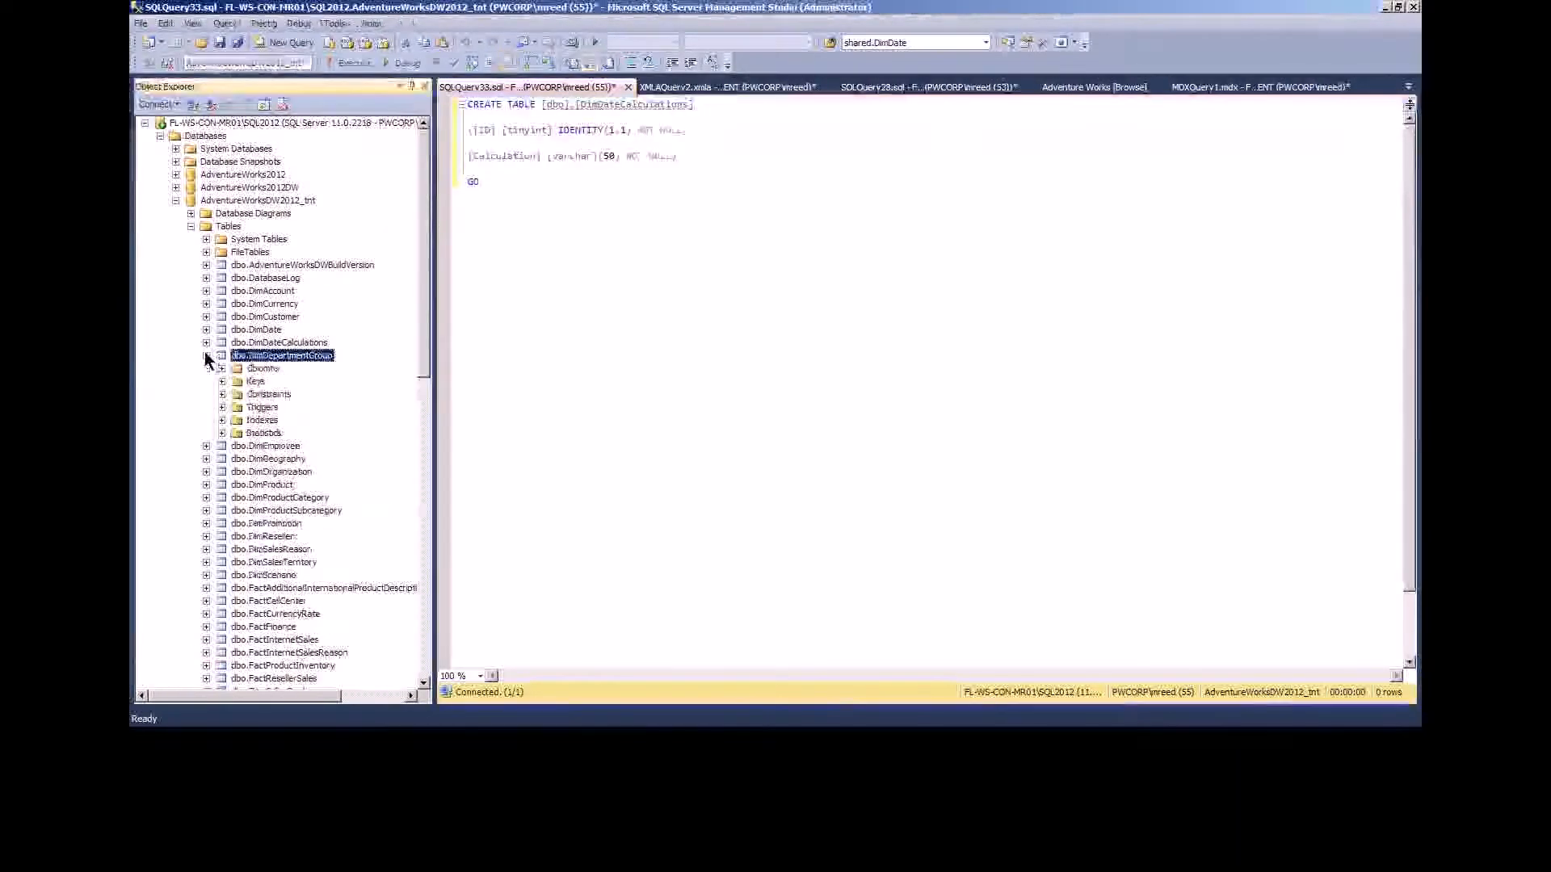
pyautogui.click(222, 368)
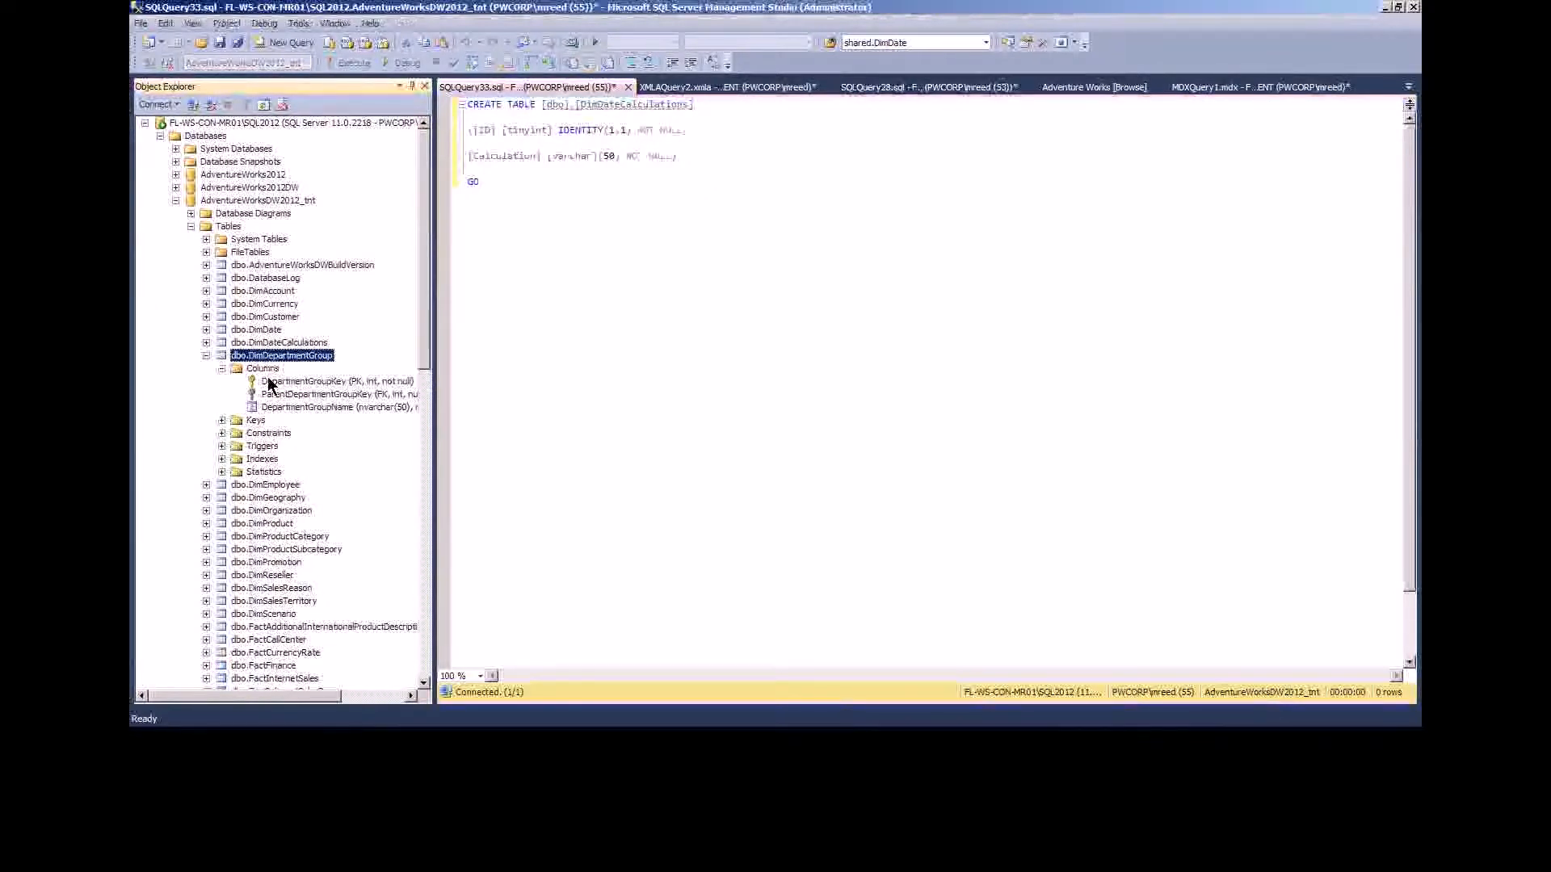
pyautogui.click(206, 356)
pyautogui.click(206, 342)
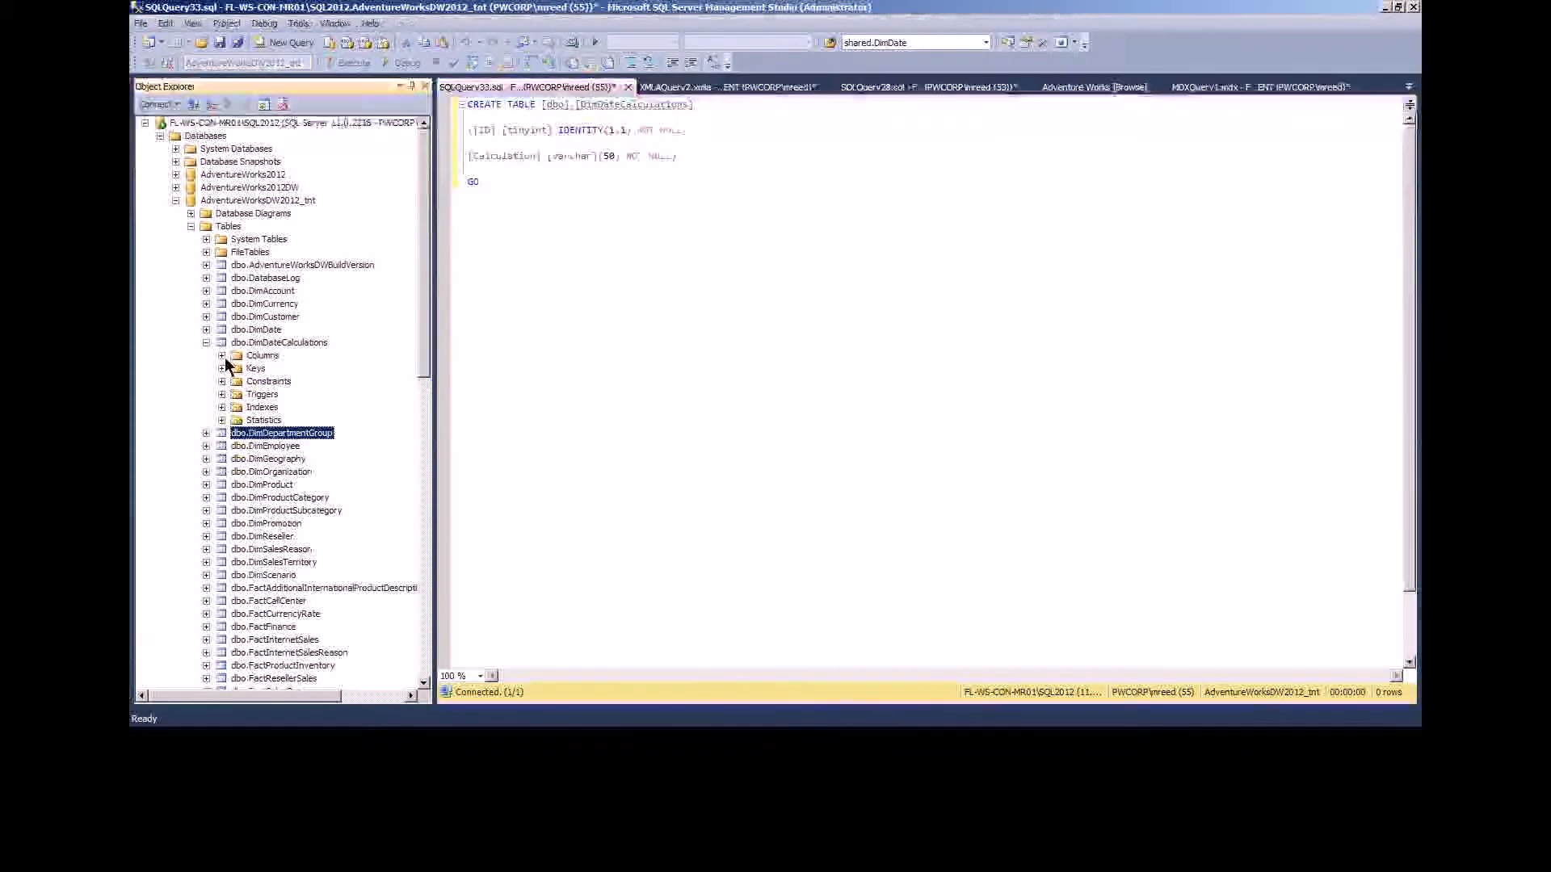
pyautogui.click(223, 356)
pyautogui.click(206, 342)
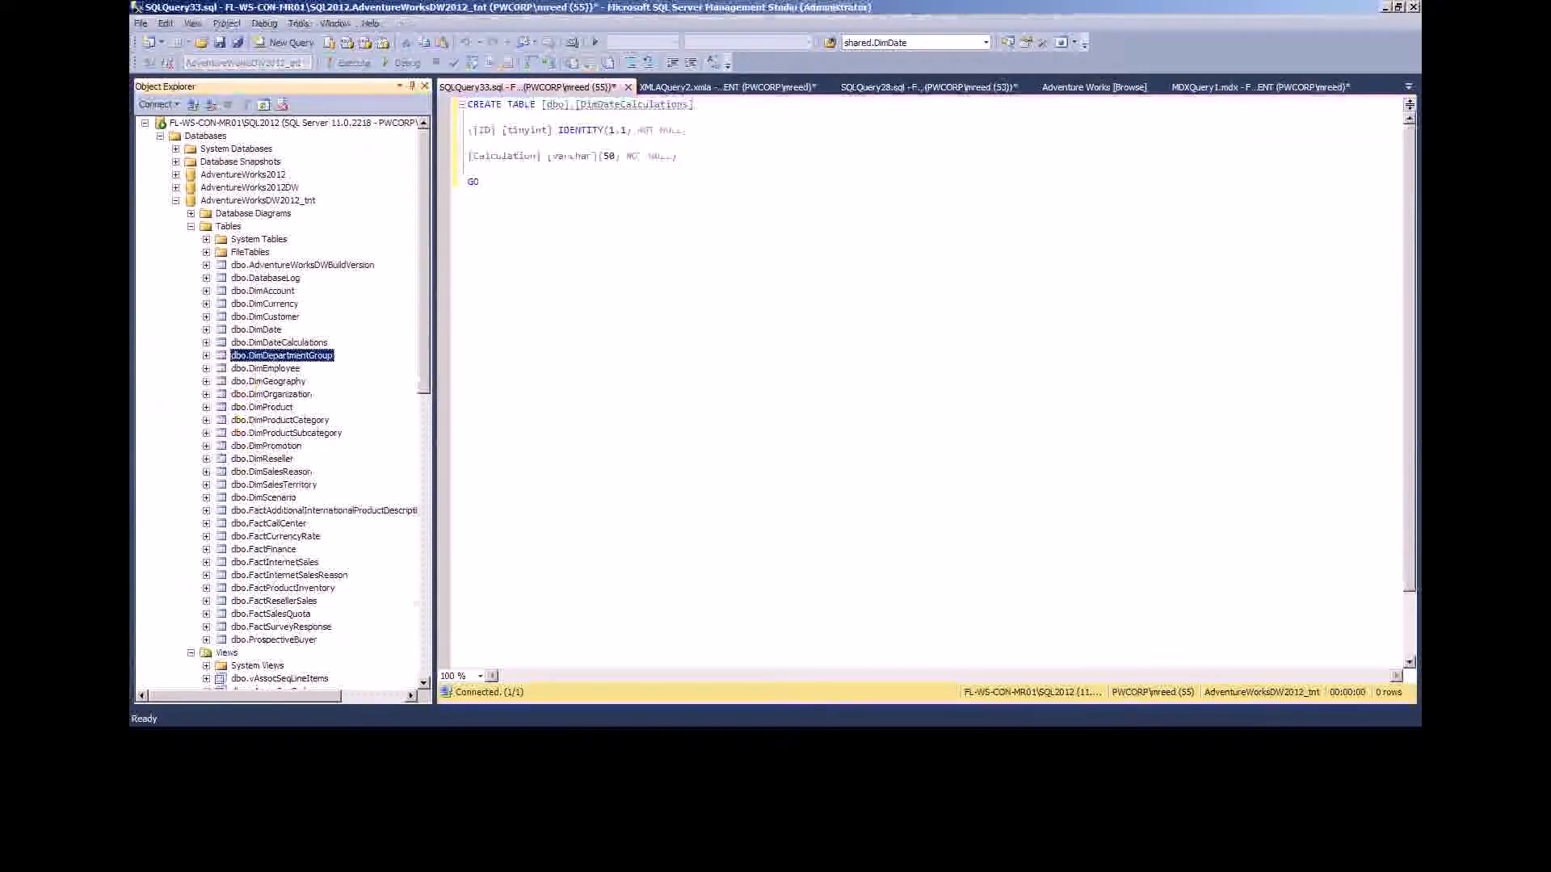
# - Add INSERT statements for DimDateCalculations with Actuals, Calendar Year To Date, Calendar Previous Period and Calendar Previous Period Diff
pyautogui.hotkey('alt', 'Tab')
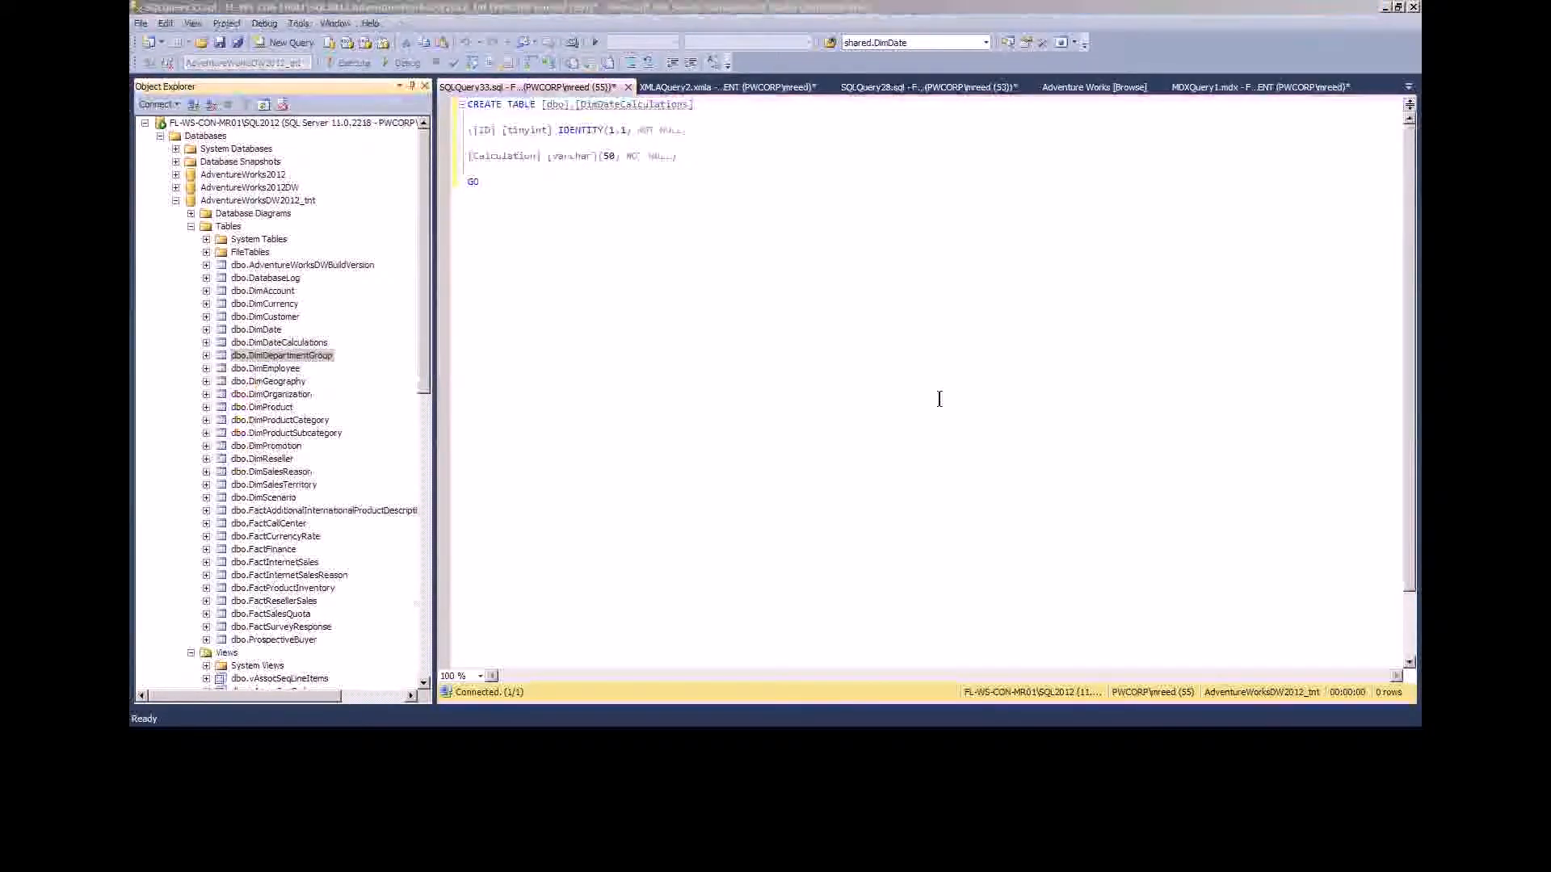
pyautogui.click(495, 177)
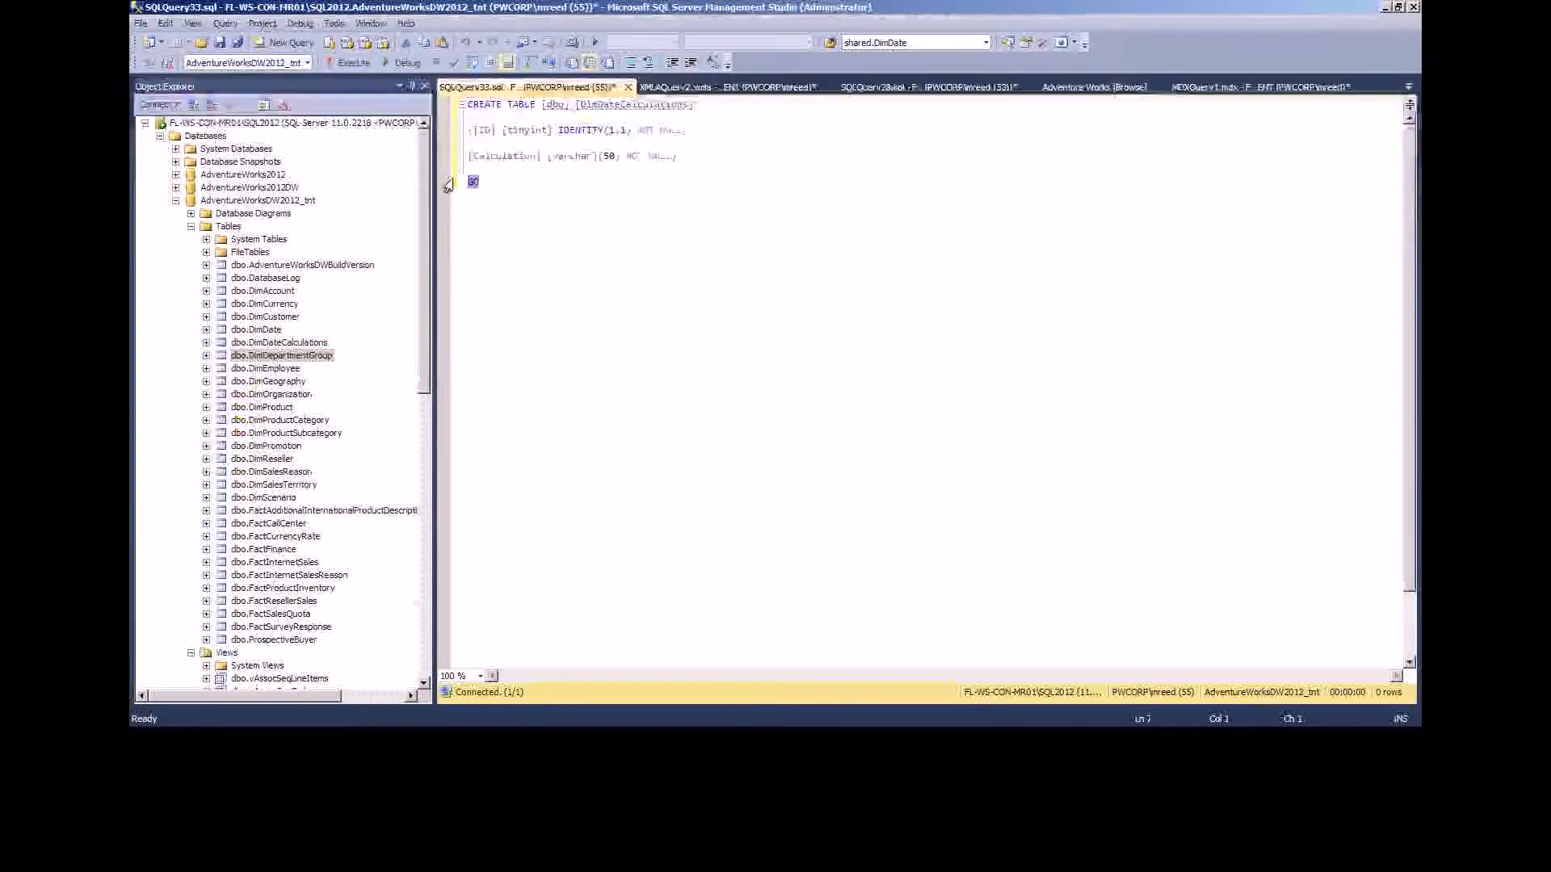
pyautogui.write("INSERT INTO [dbo].[DimDateCalculations]  VALUES ('Actuals')  GO  INSERT INTO [dbo].[DimDateCalculations]  VALUES ('Calendar Year To Date')  GO  INSERT INTO [dbo].[DimDateCalculations]  VALUES ('Calendar Previous Period')  GO  INSERT INTO [dbo].[DimDateCalculations]  VALUES ('Calendar Previous Period Diff')  GO")
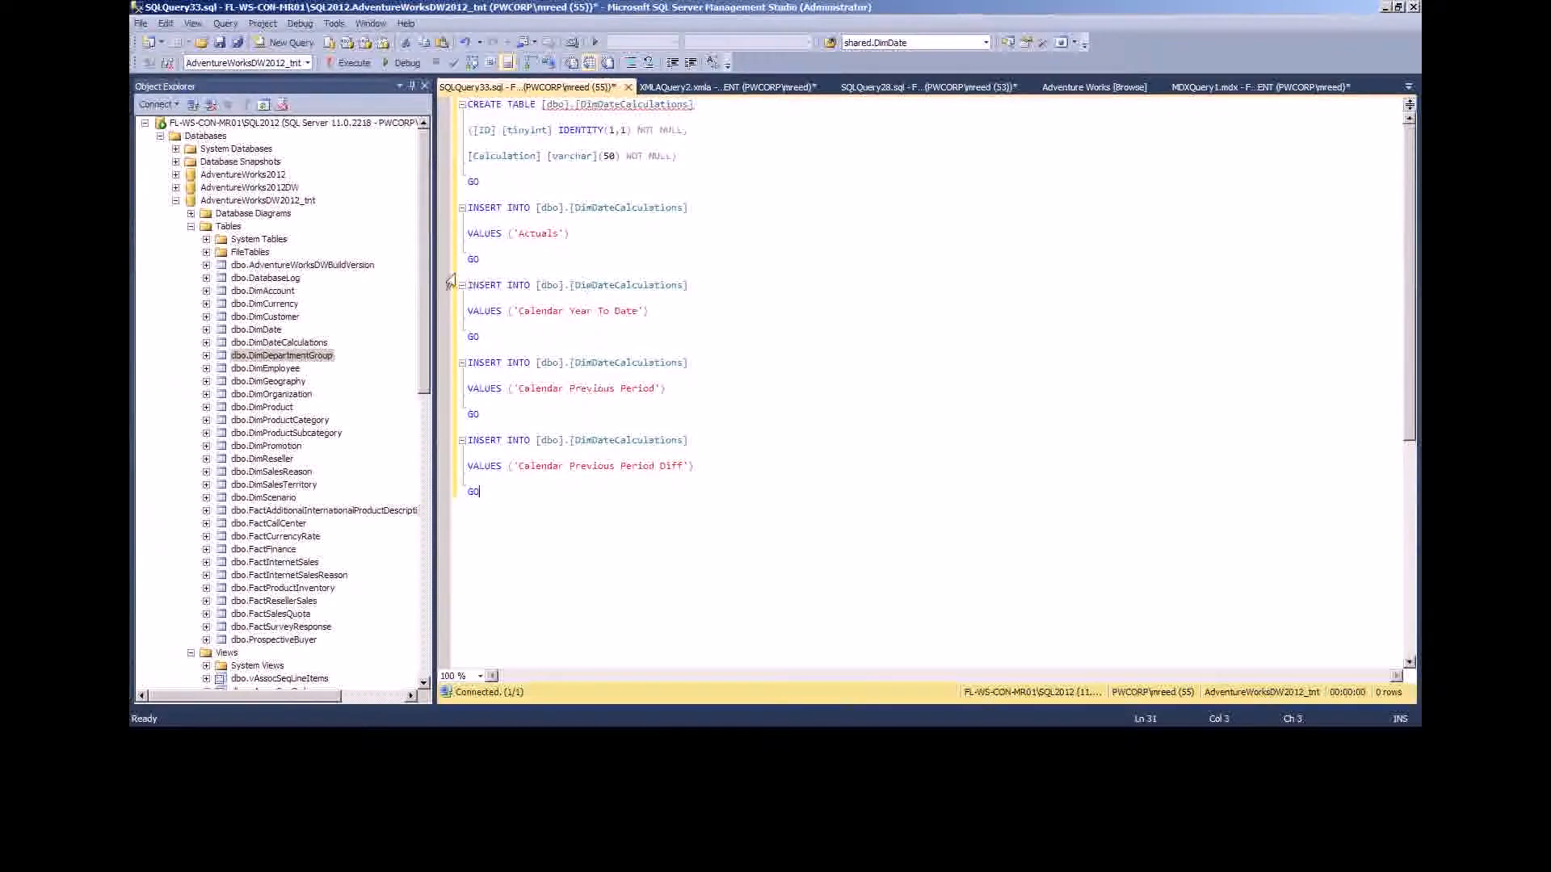
# - View the top 1000 rows of DimDateCalculations and close the resulting query
pyautogui.click(206, 342)
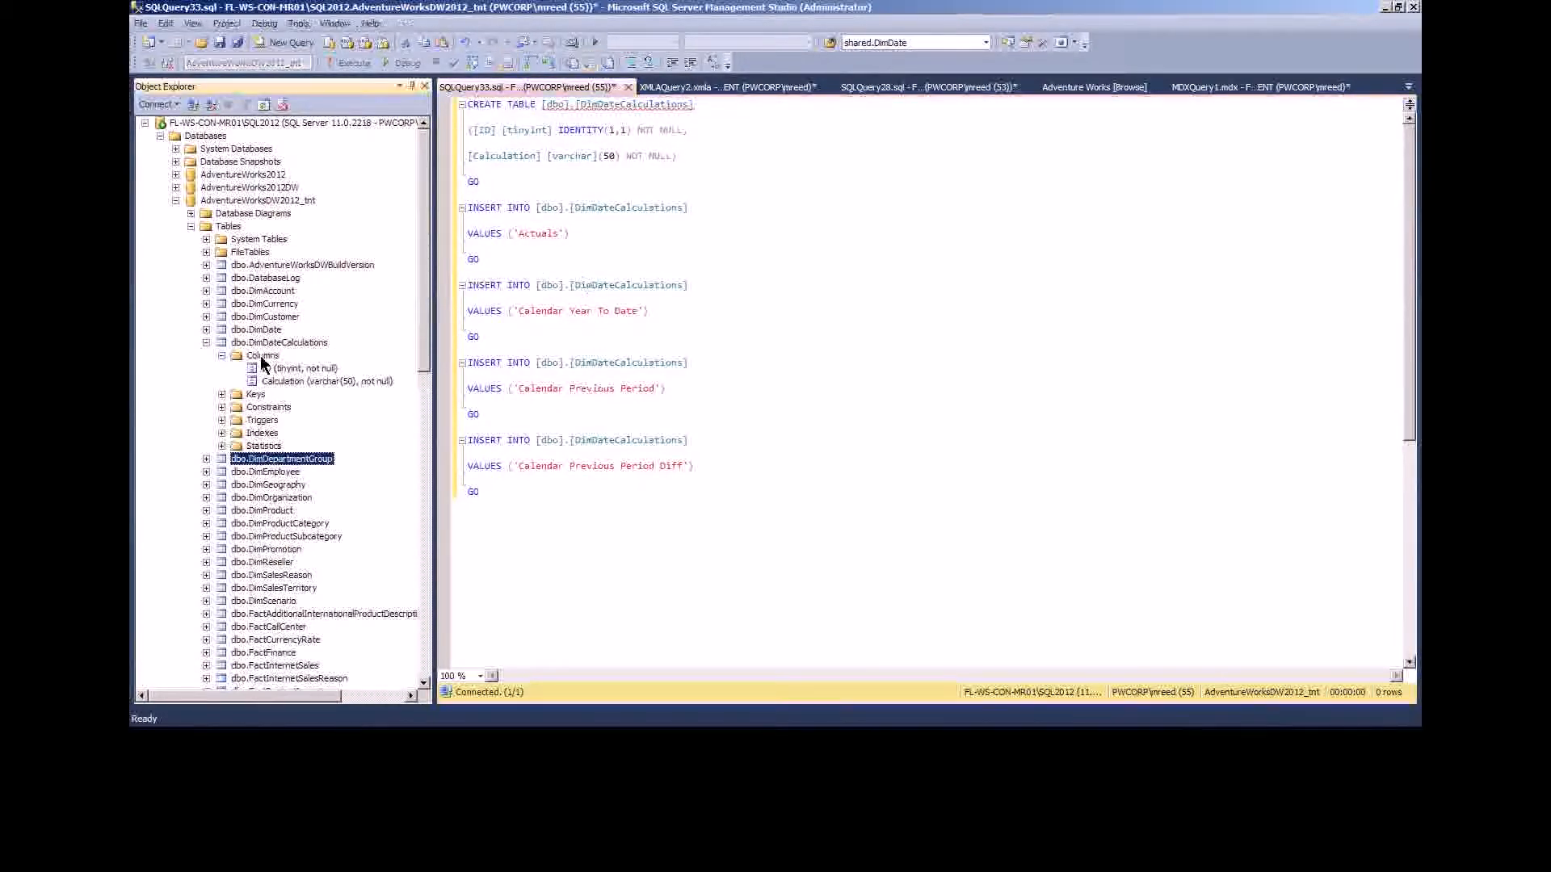
pyautogui.rightClick(254, 343)
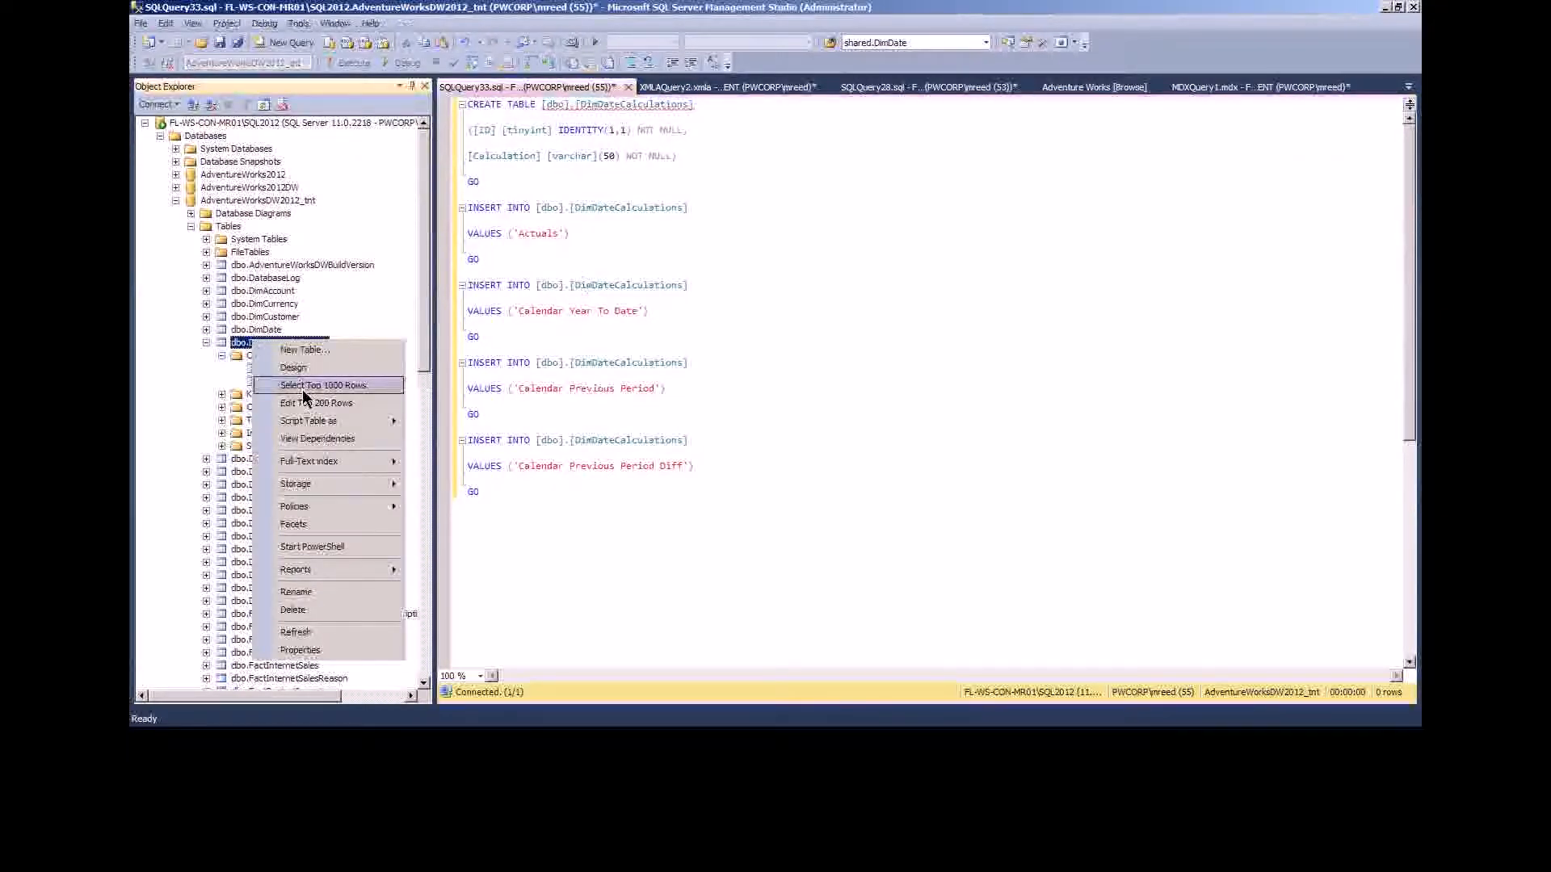
pyautogui.click(302, 385)
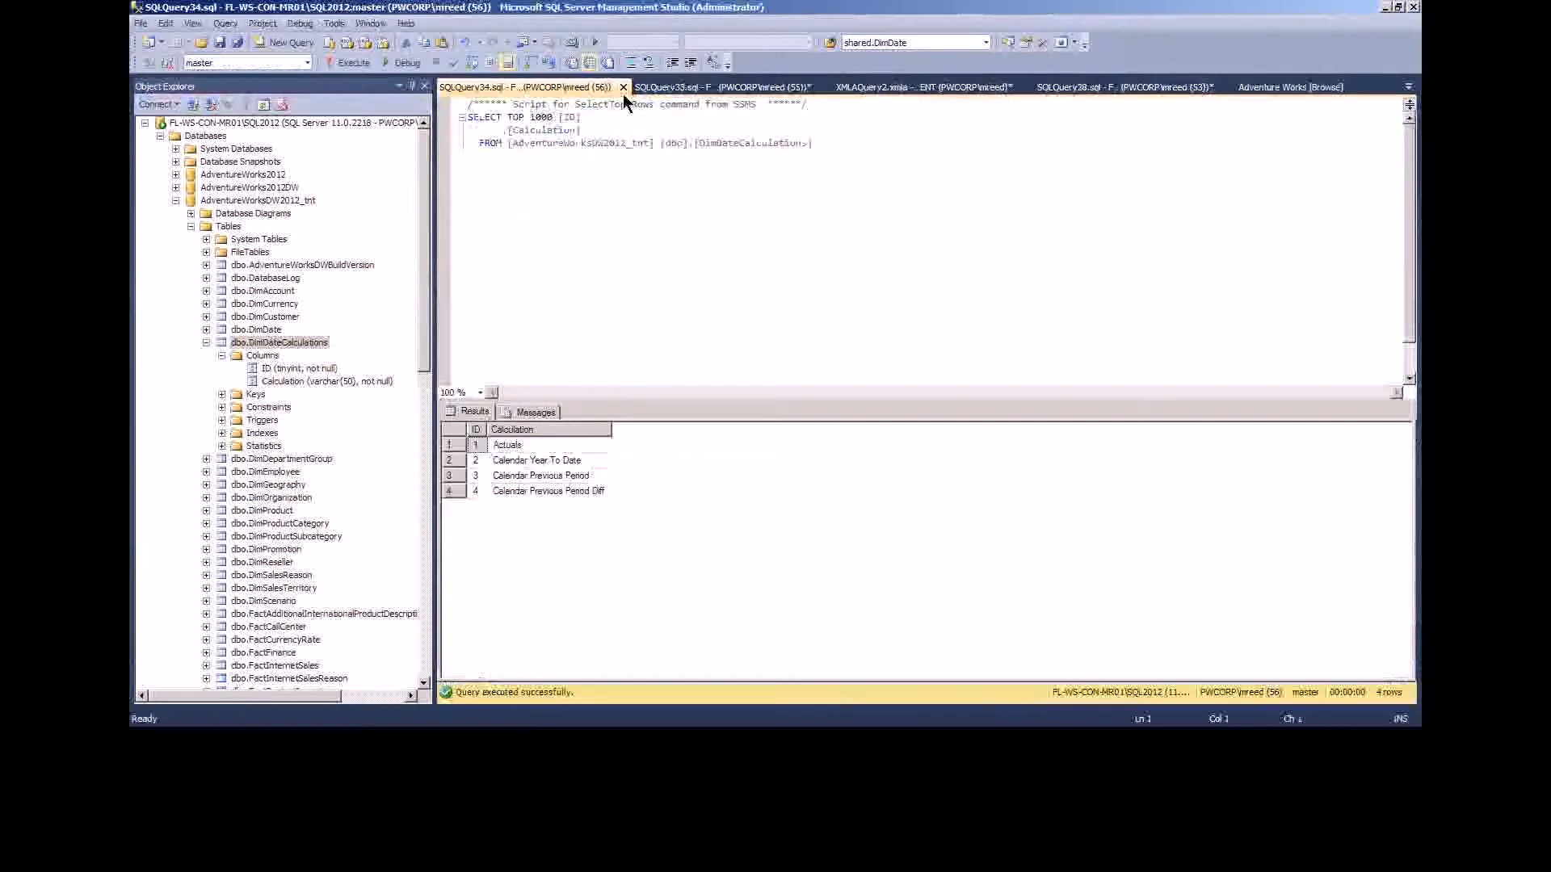
pyautogui.click(623, 89)
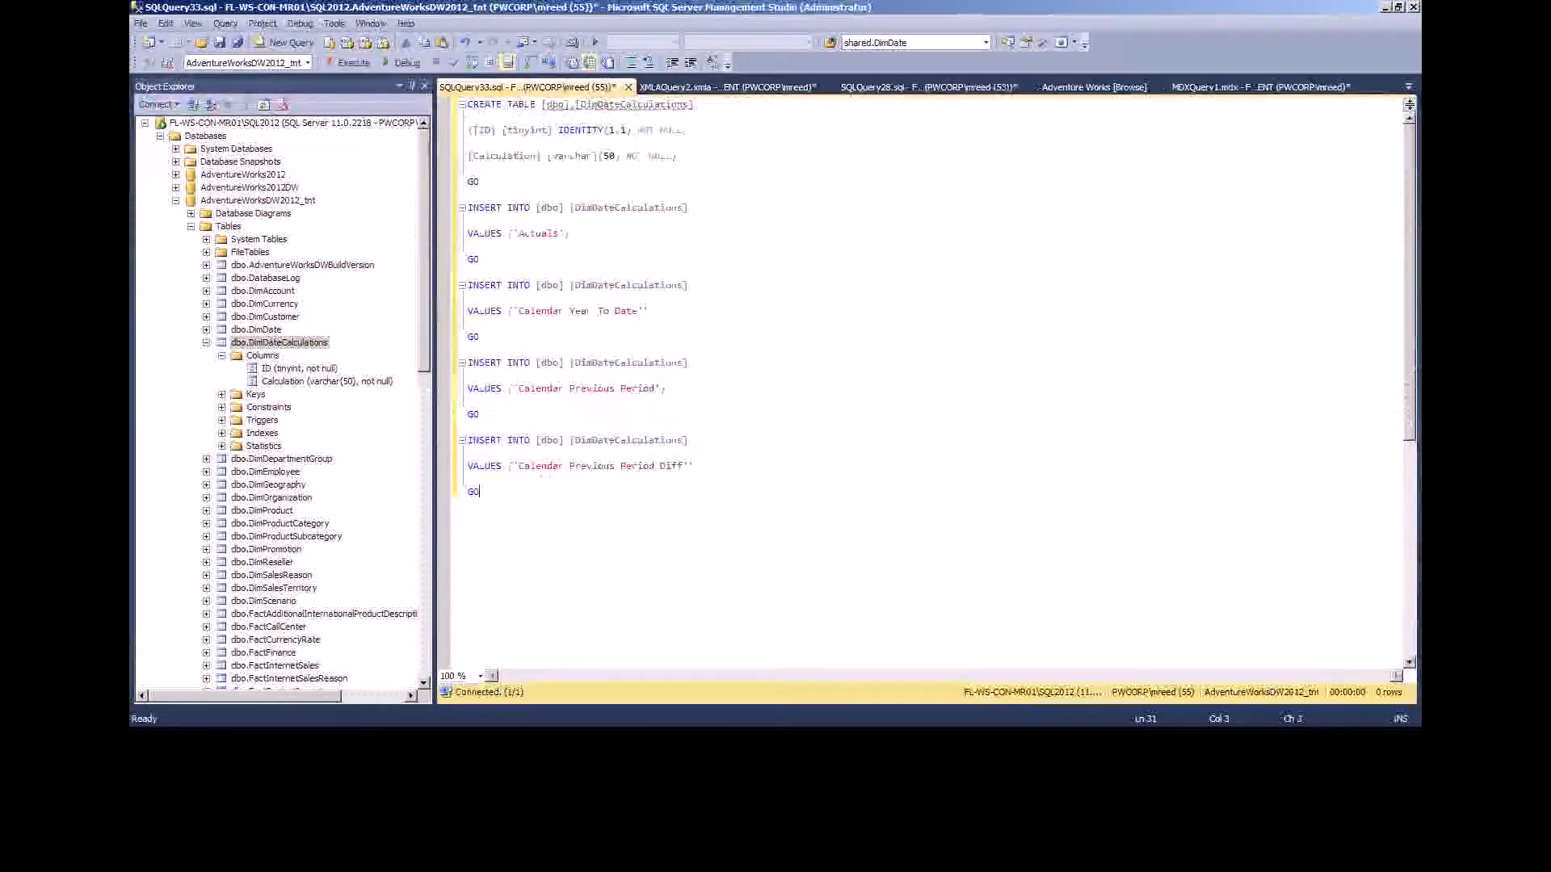
# - Switch to Visual Studio and add the DimDateCalculations table to the Adventure Works DW data source view
pyautogui.hotkey('alt', 'Tab')
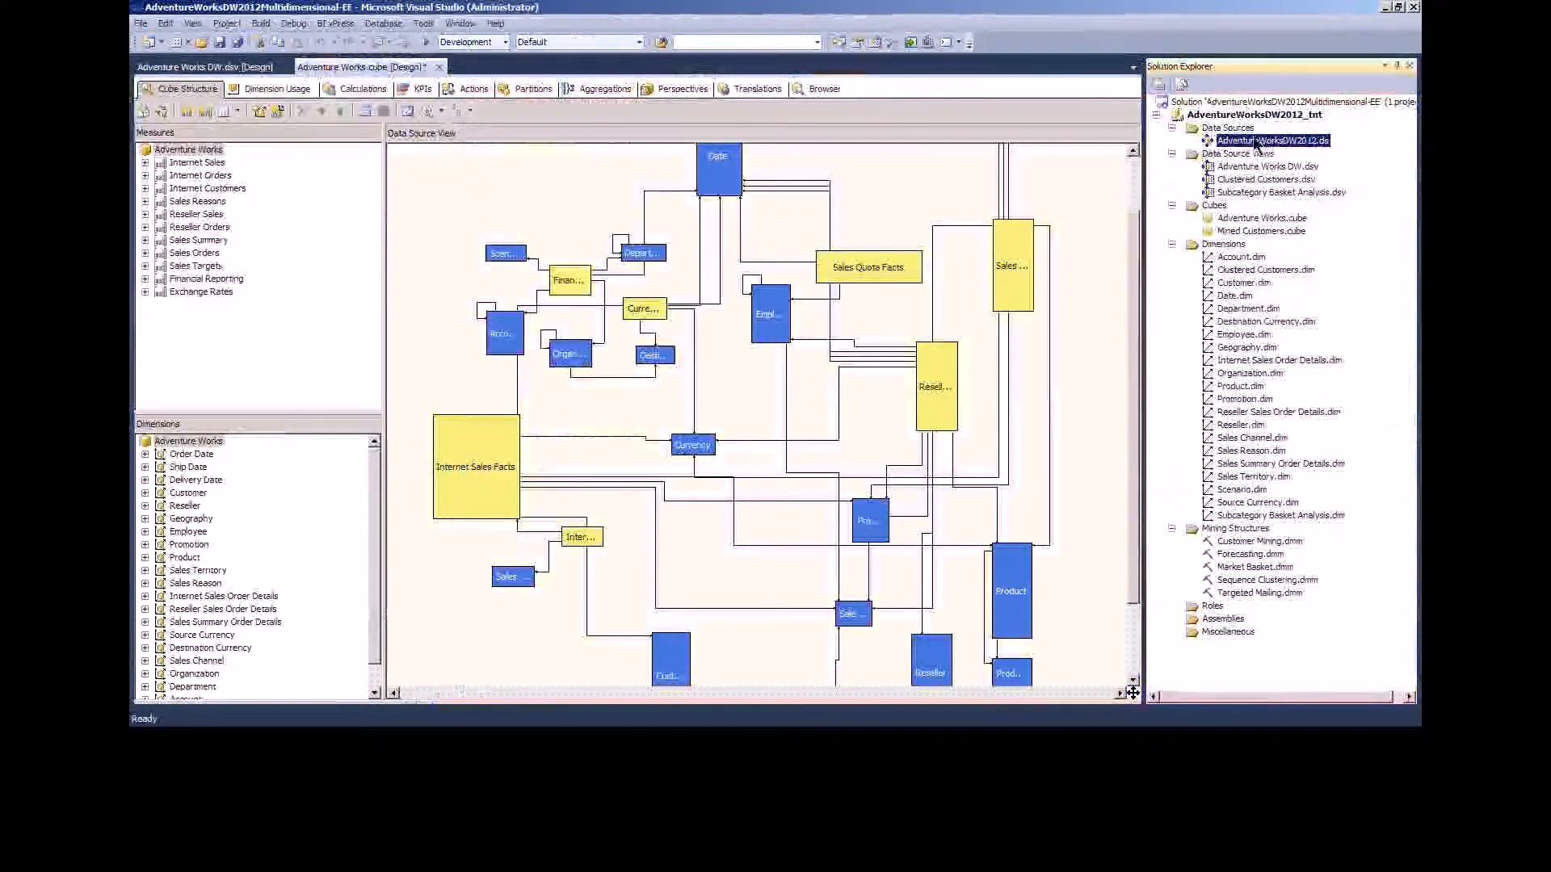
pyautogui.click(1248, 167)
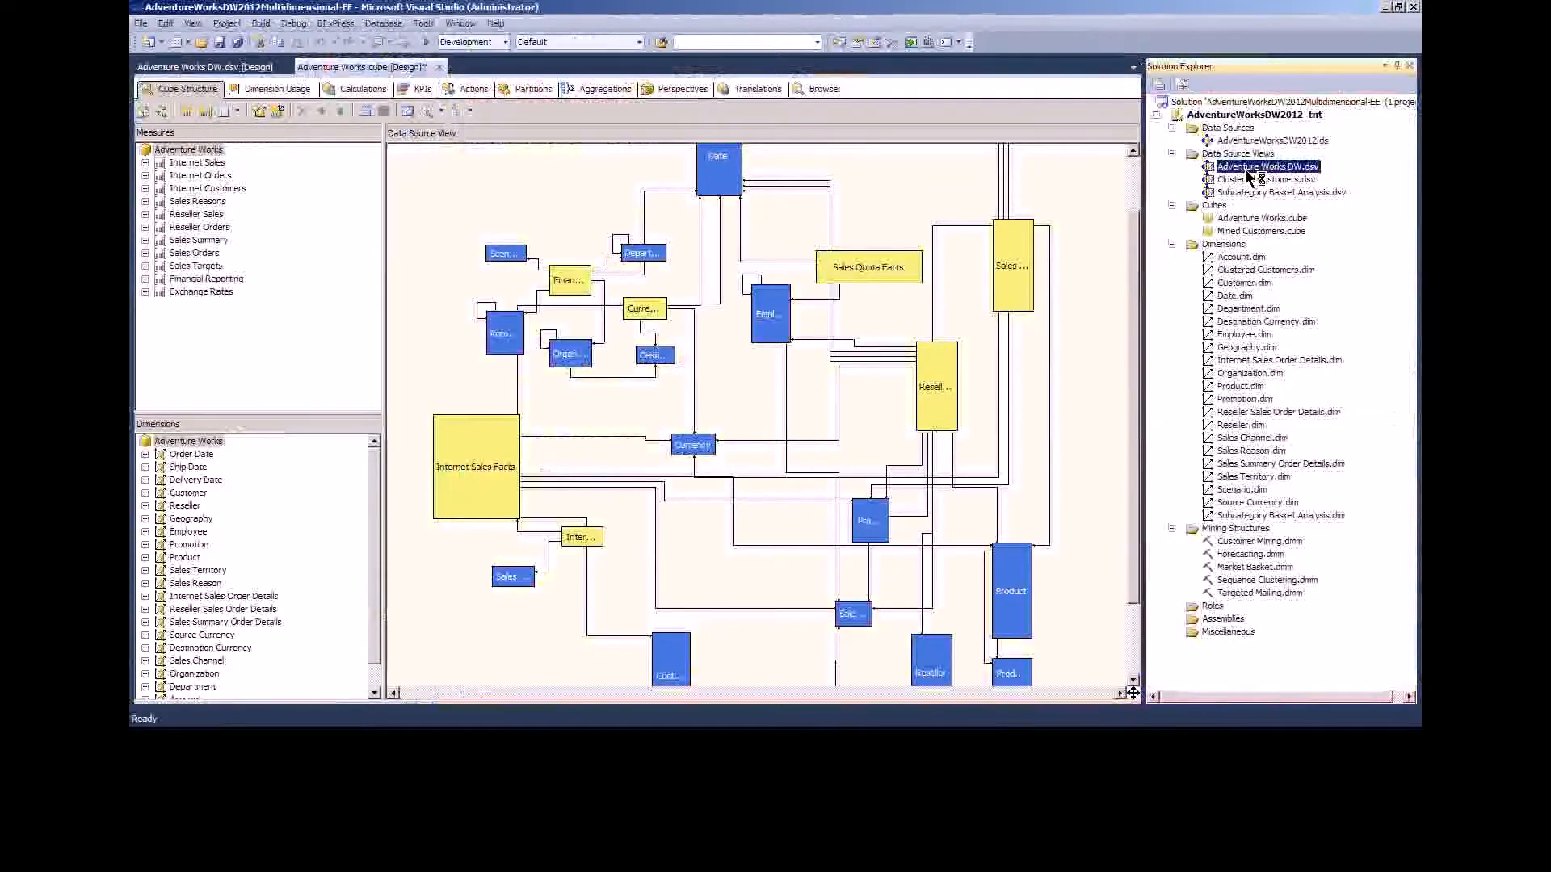
pyautogui.doubleClick(1248, 167)
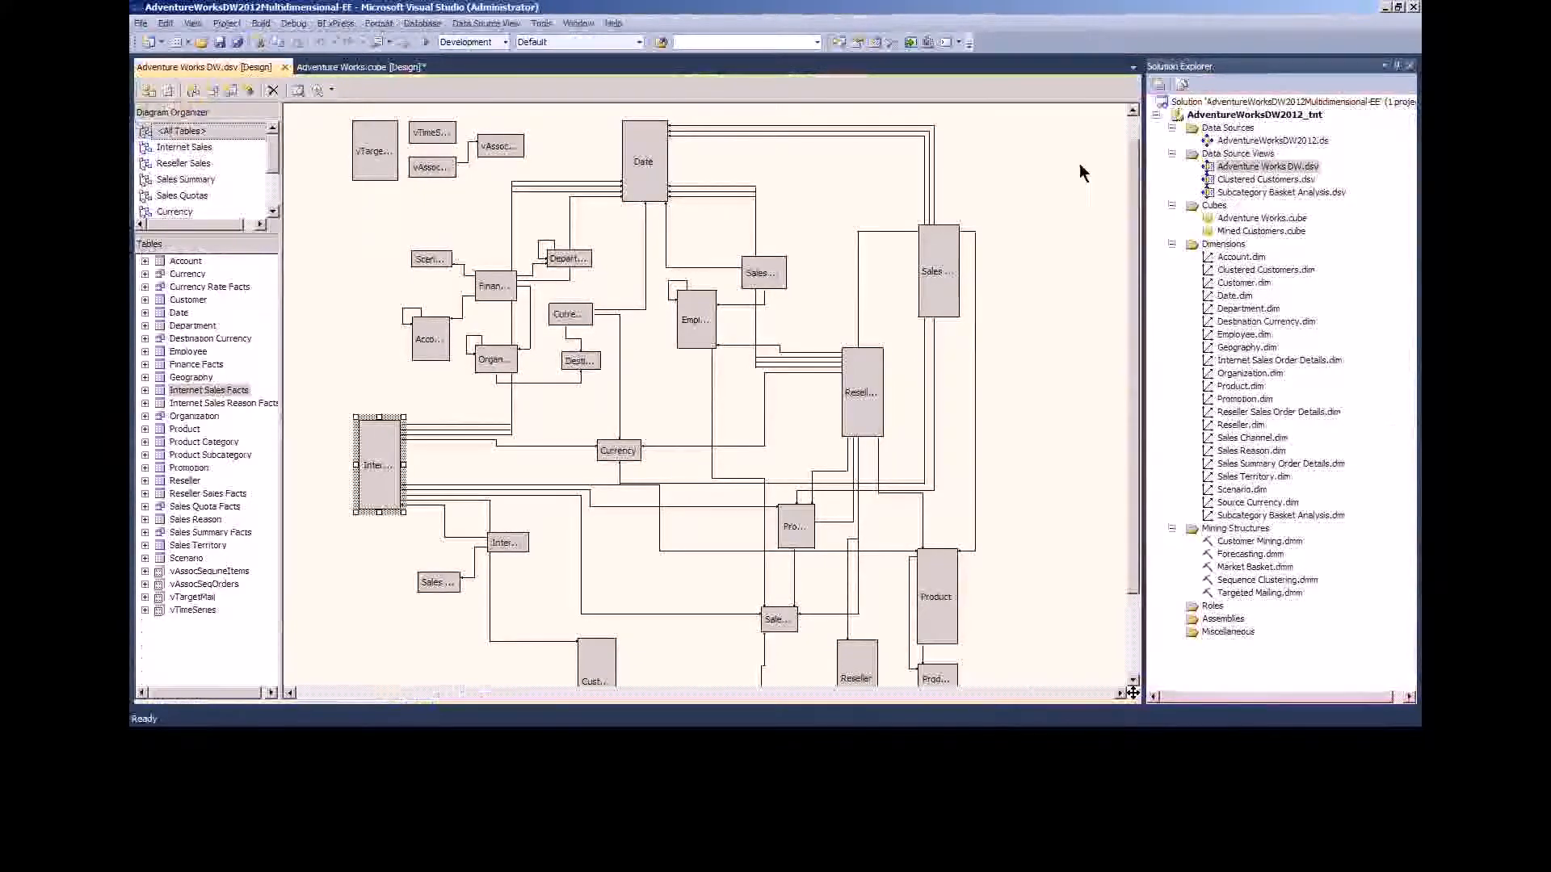
pyautogui.rightClick(1035, 168)
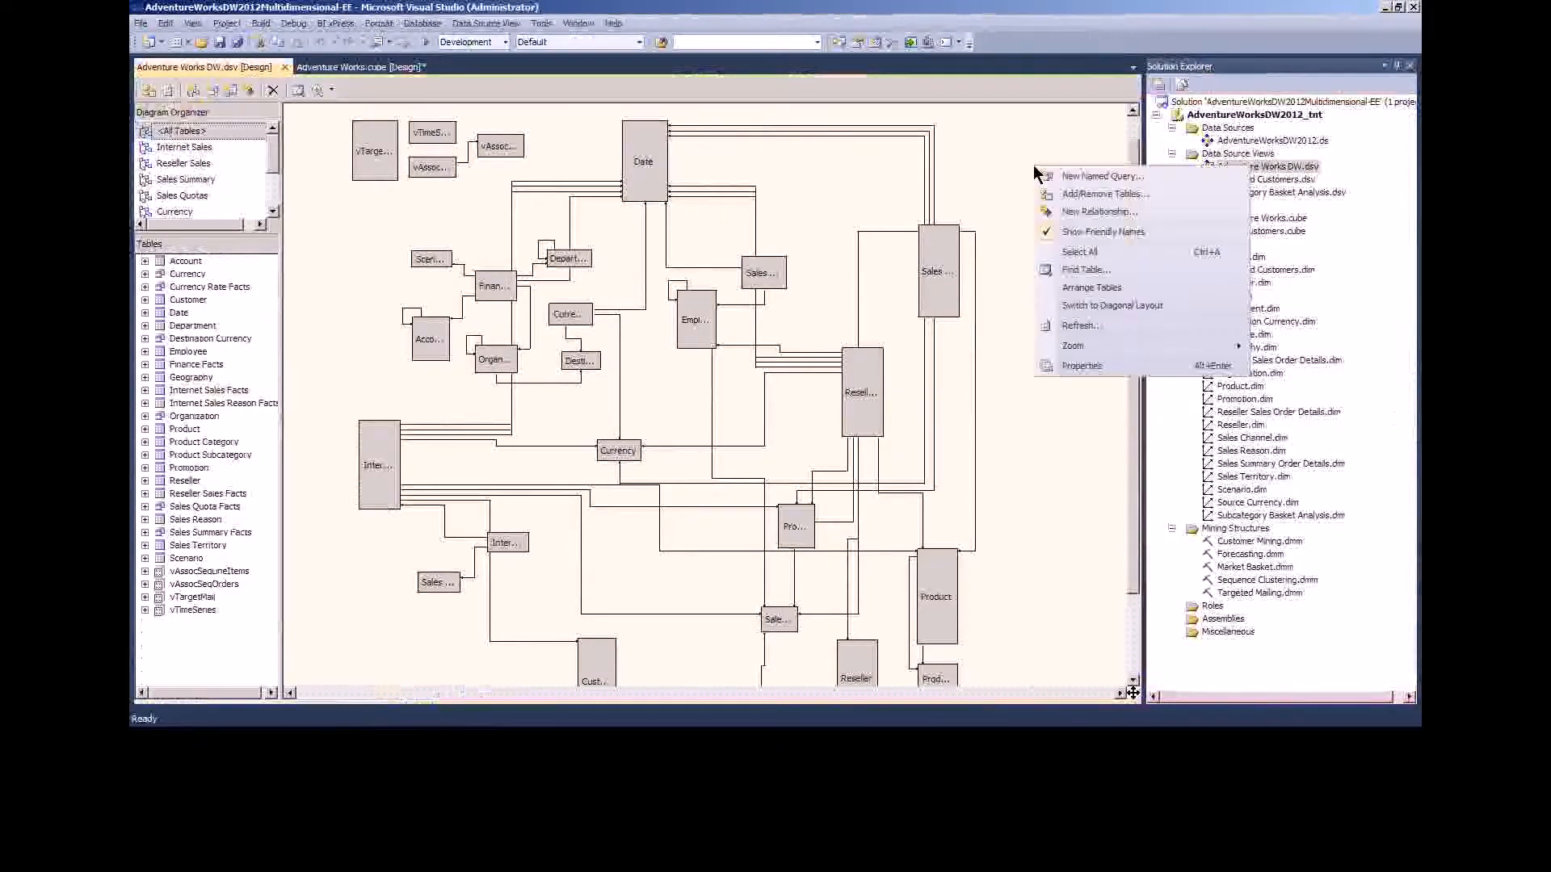
pyautogui.click(1075, 197)
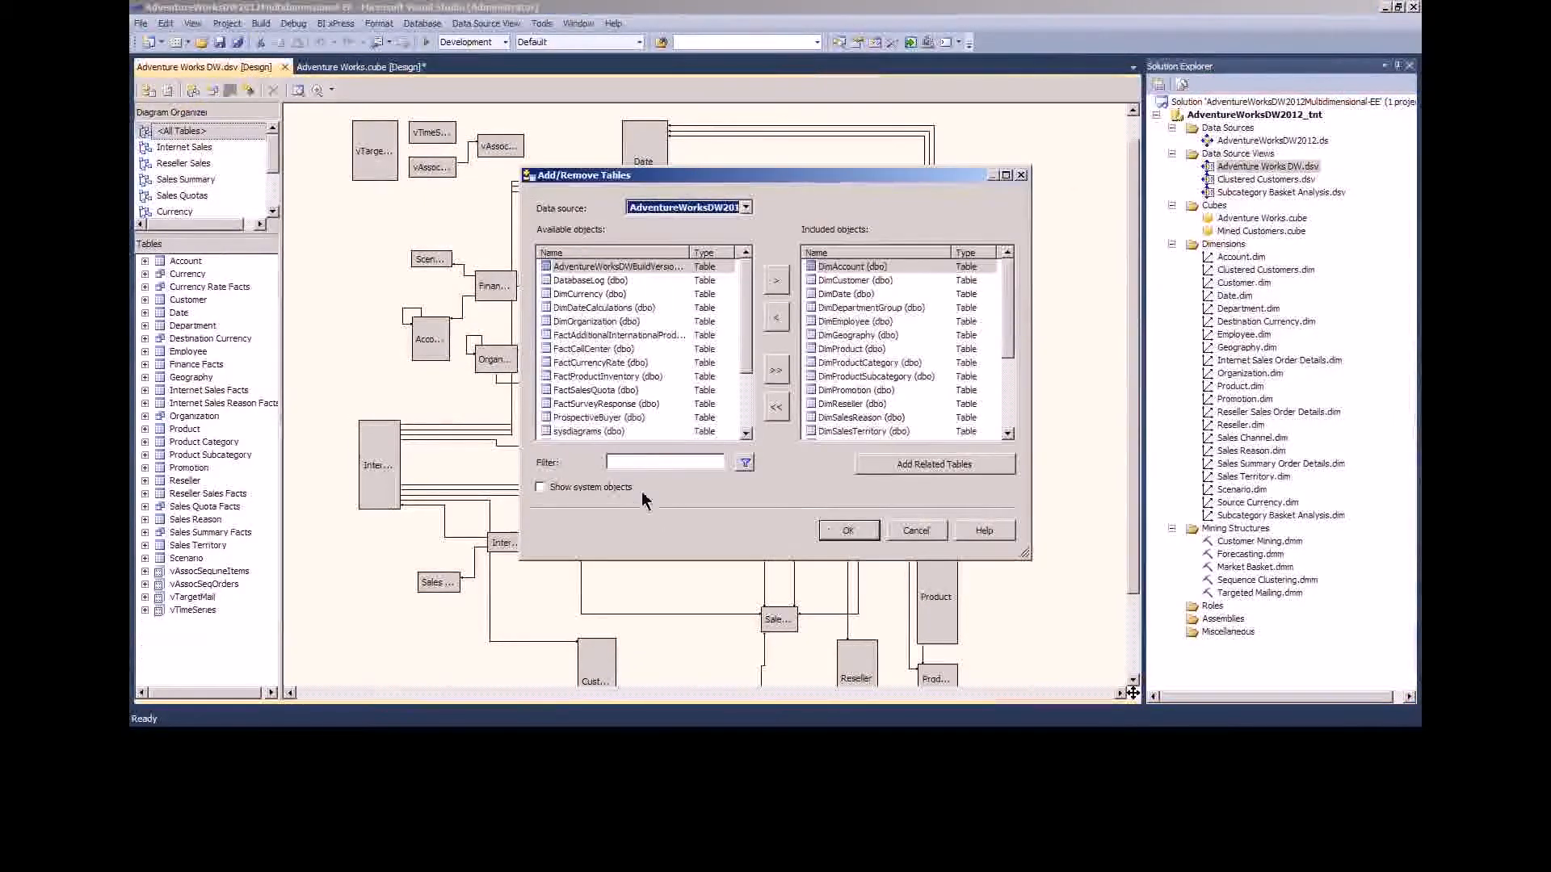
pyautogui.click(609, 307)
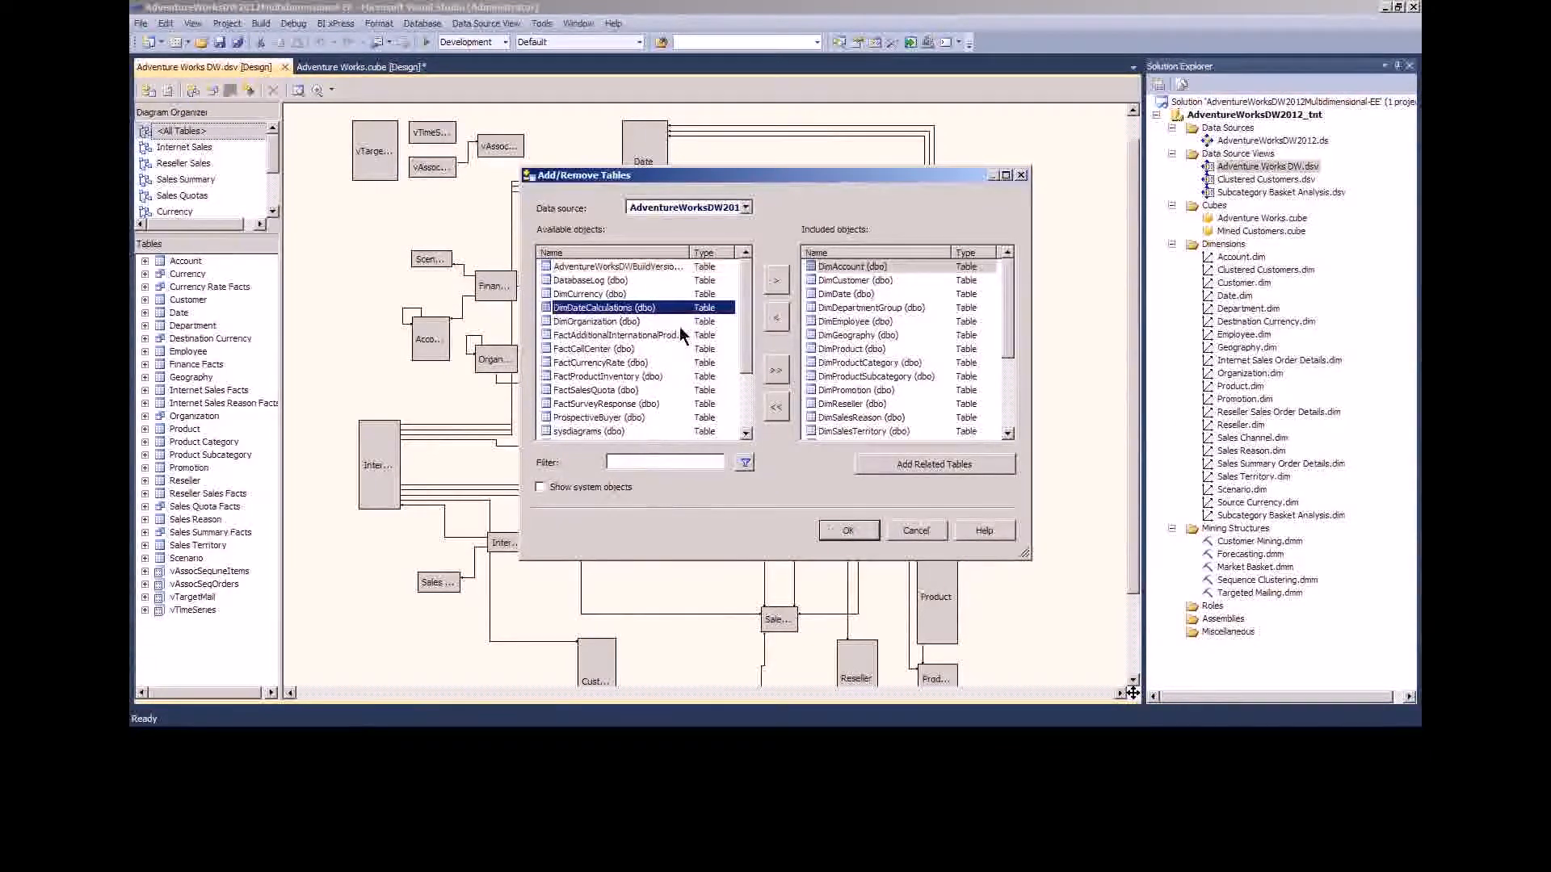
pyautogui.click(776, 287)
pyautogui.click(849, 530)
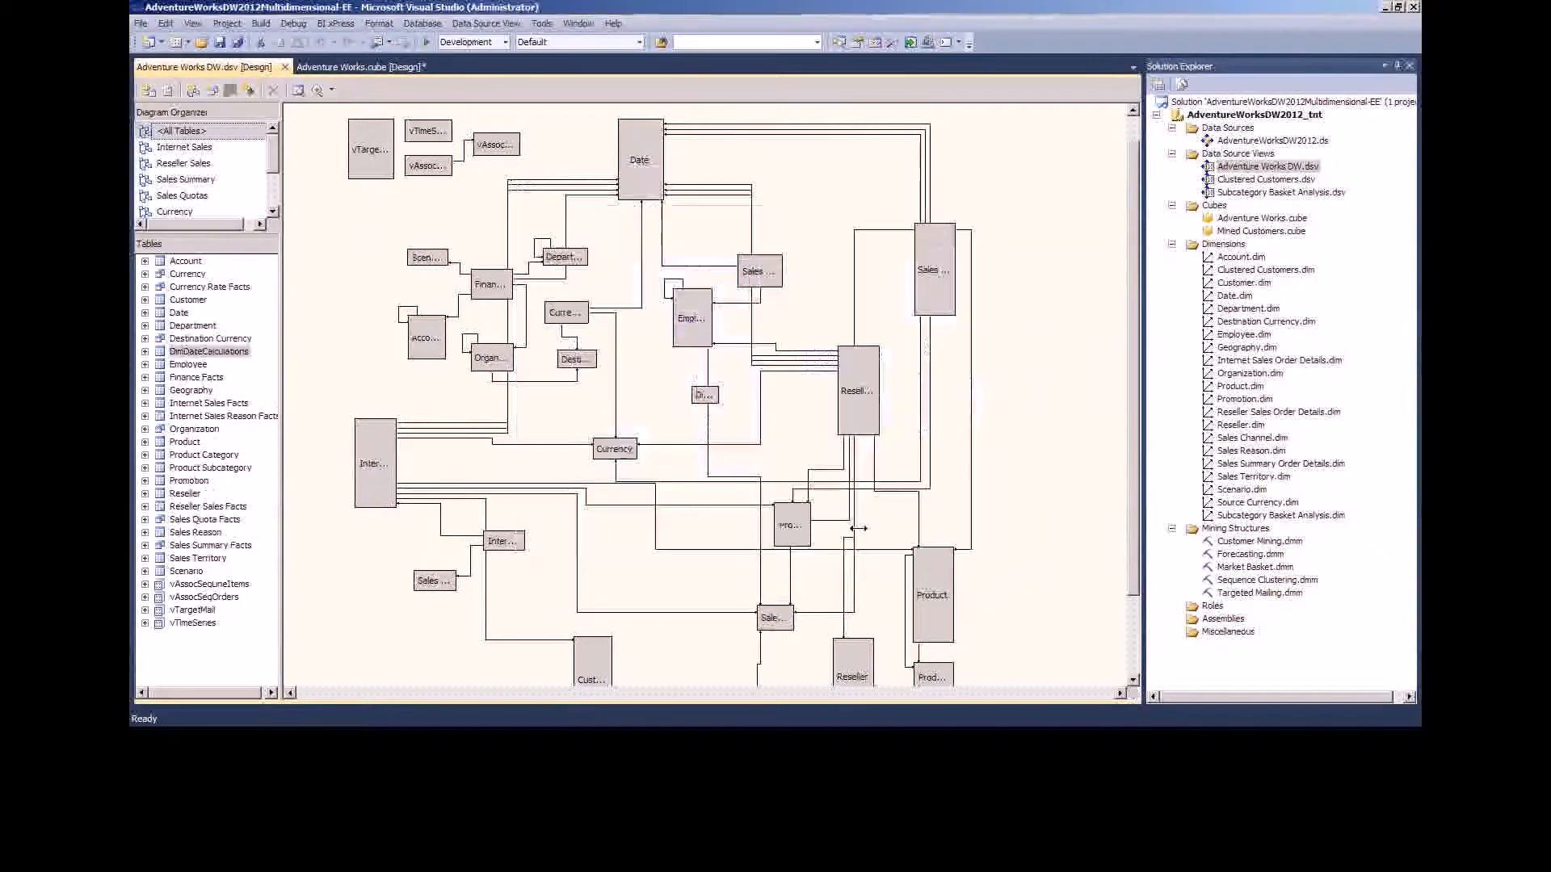
# - Move the DimDateCalculations table beside the Date table in the diagram and widen it to fit its full name
pyautogui.click(703, 396)
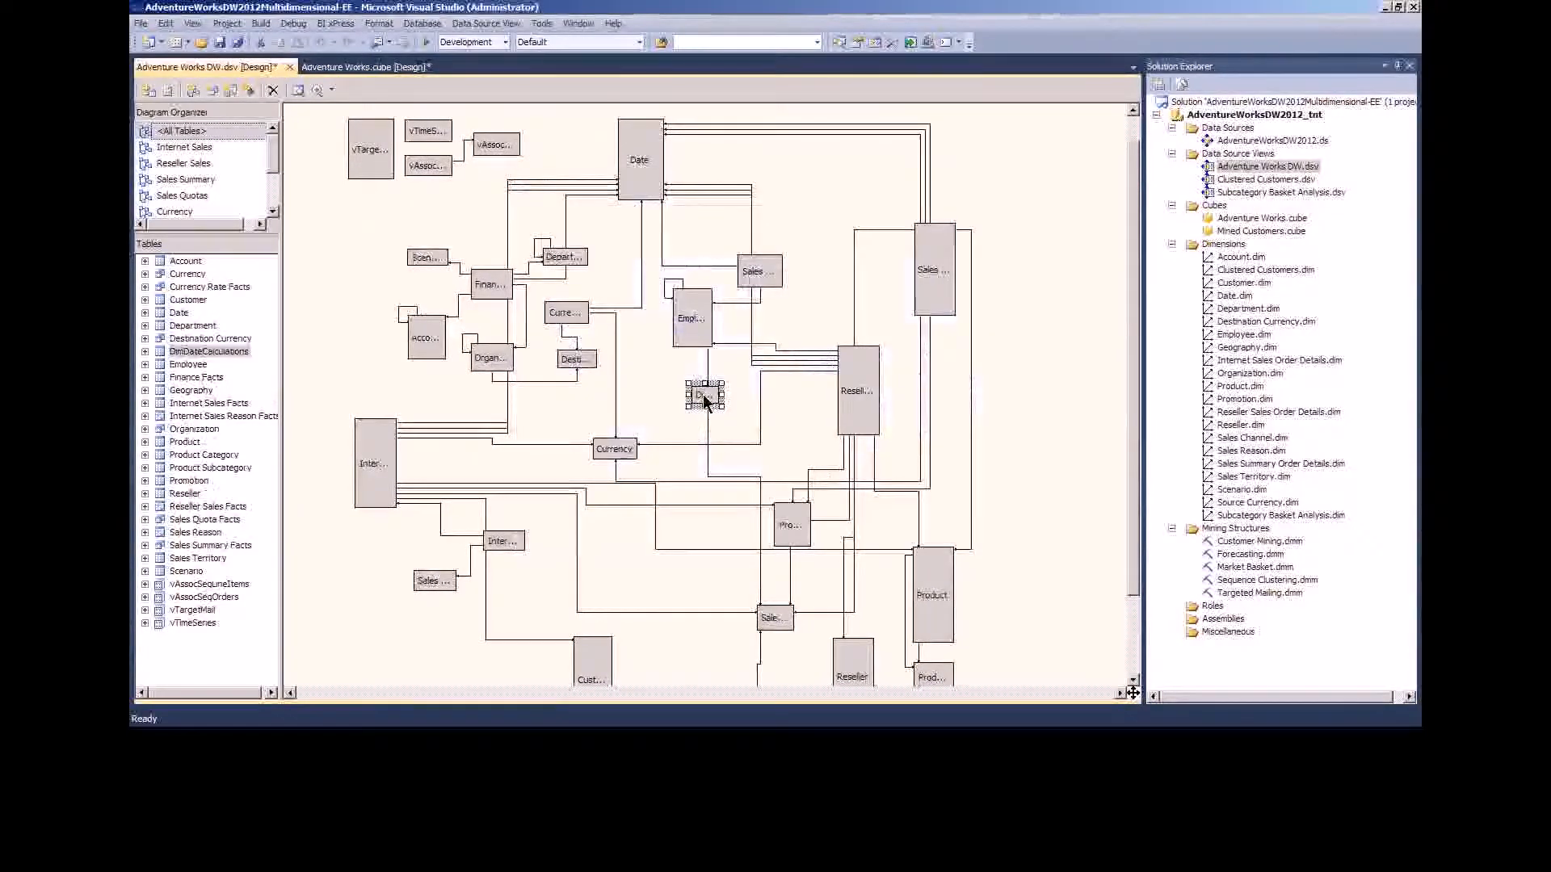
pyautogui.moveTo(705, 401); pyautogui.dragTo(666, 397)
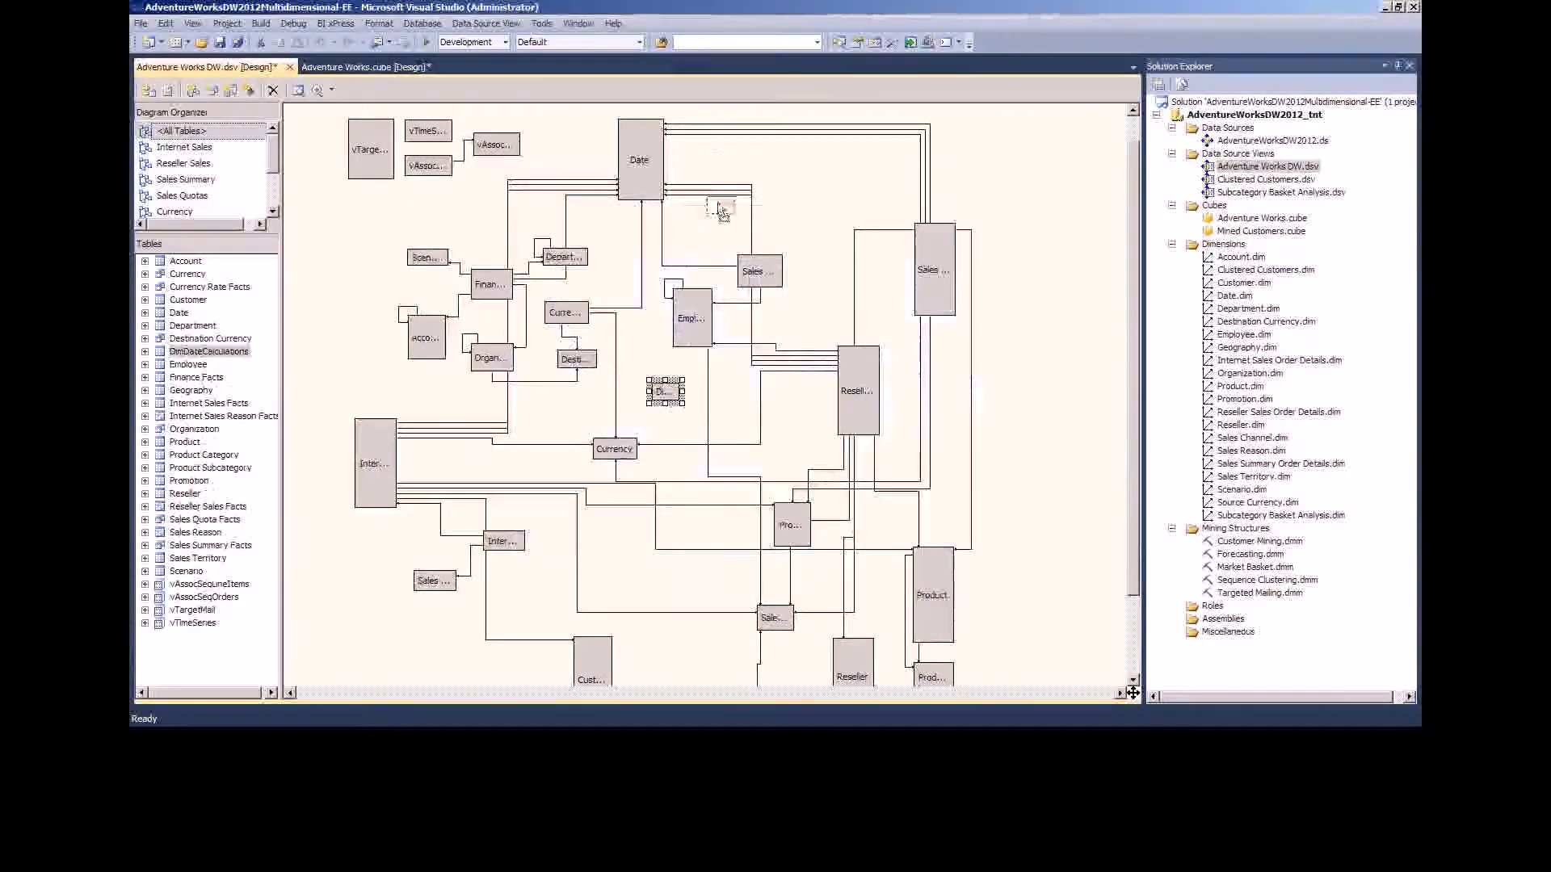
pyautogui.moveTo(721, 212); pyautogui.dragTo(825, 163)
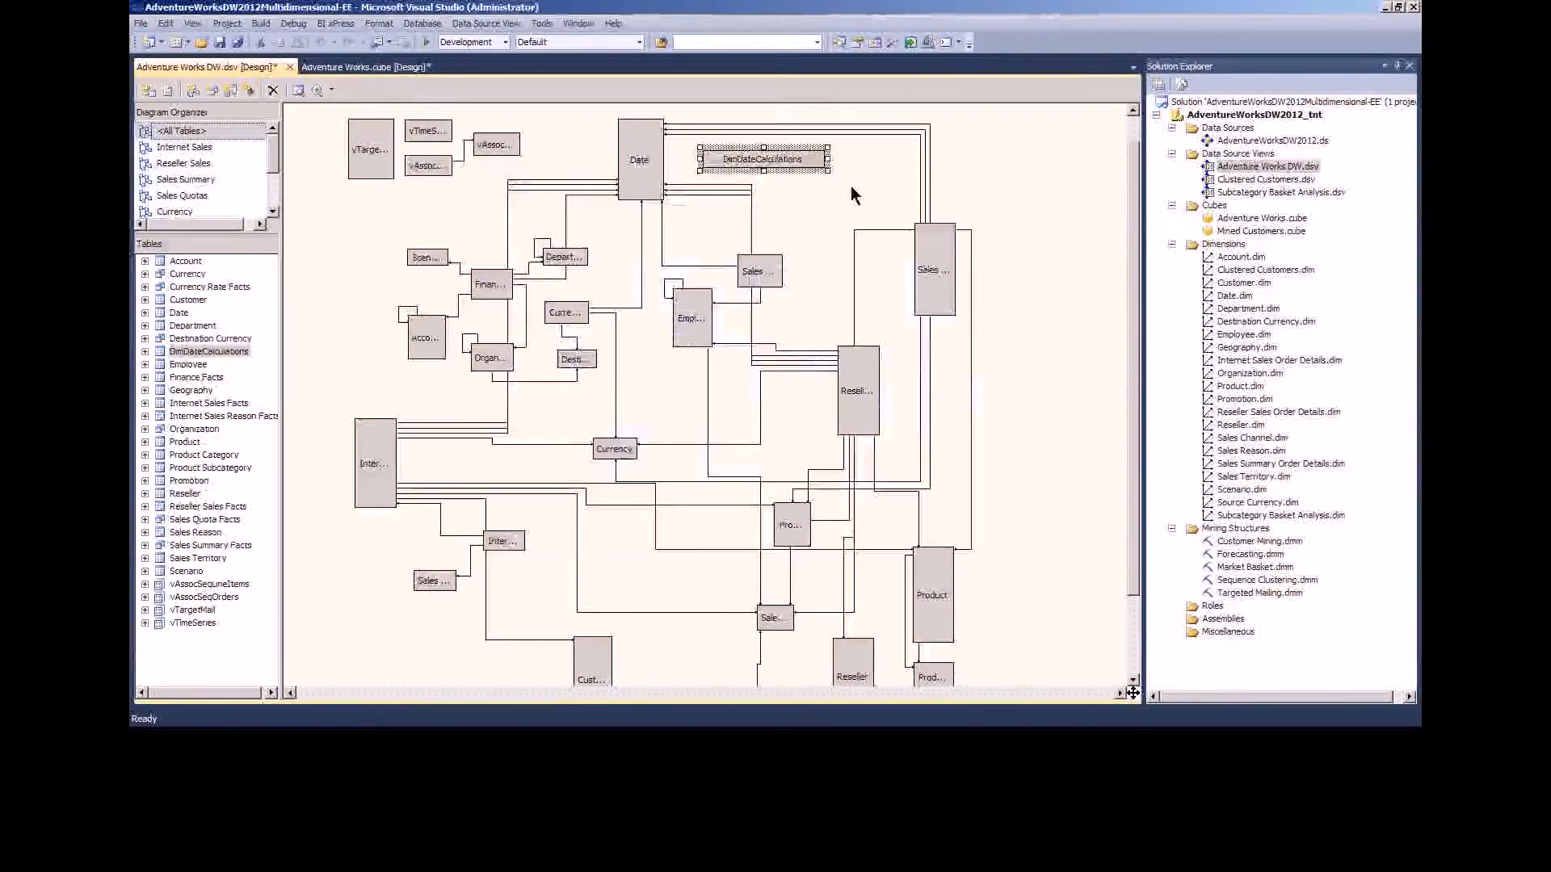
pyautogui.click(853, 190)
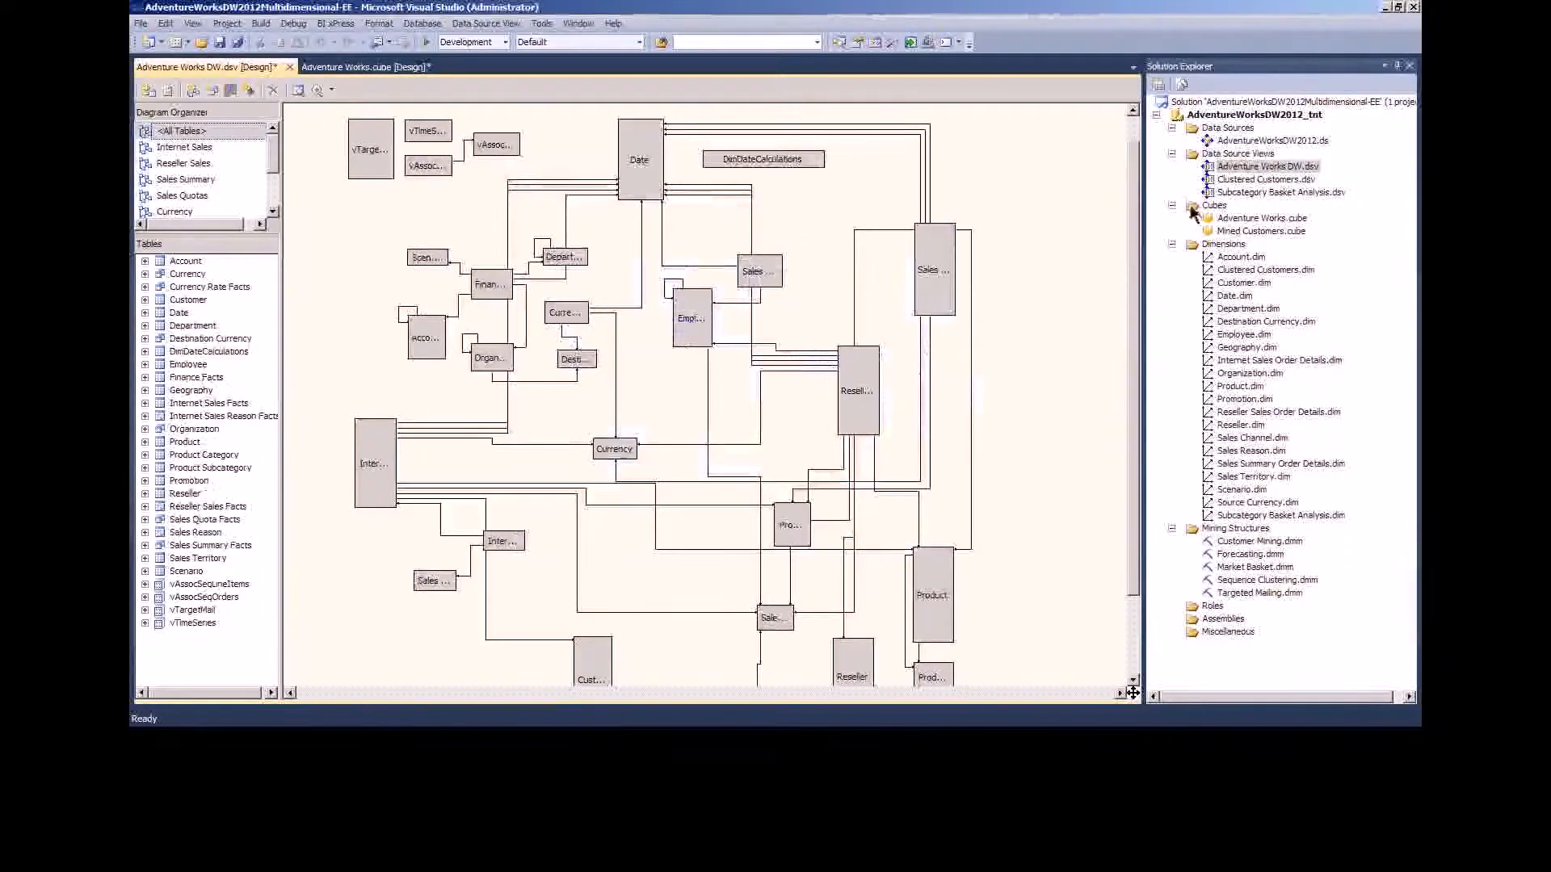
# - Start a new dimension from an existing table, with DimDateCalculations as the main table and ID as the key column
pyautogui.rightClick(1219, 245)
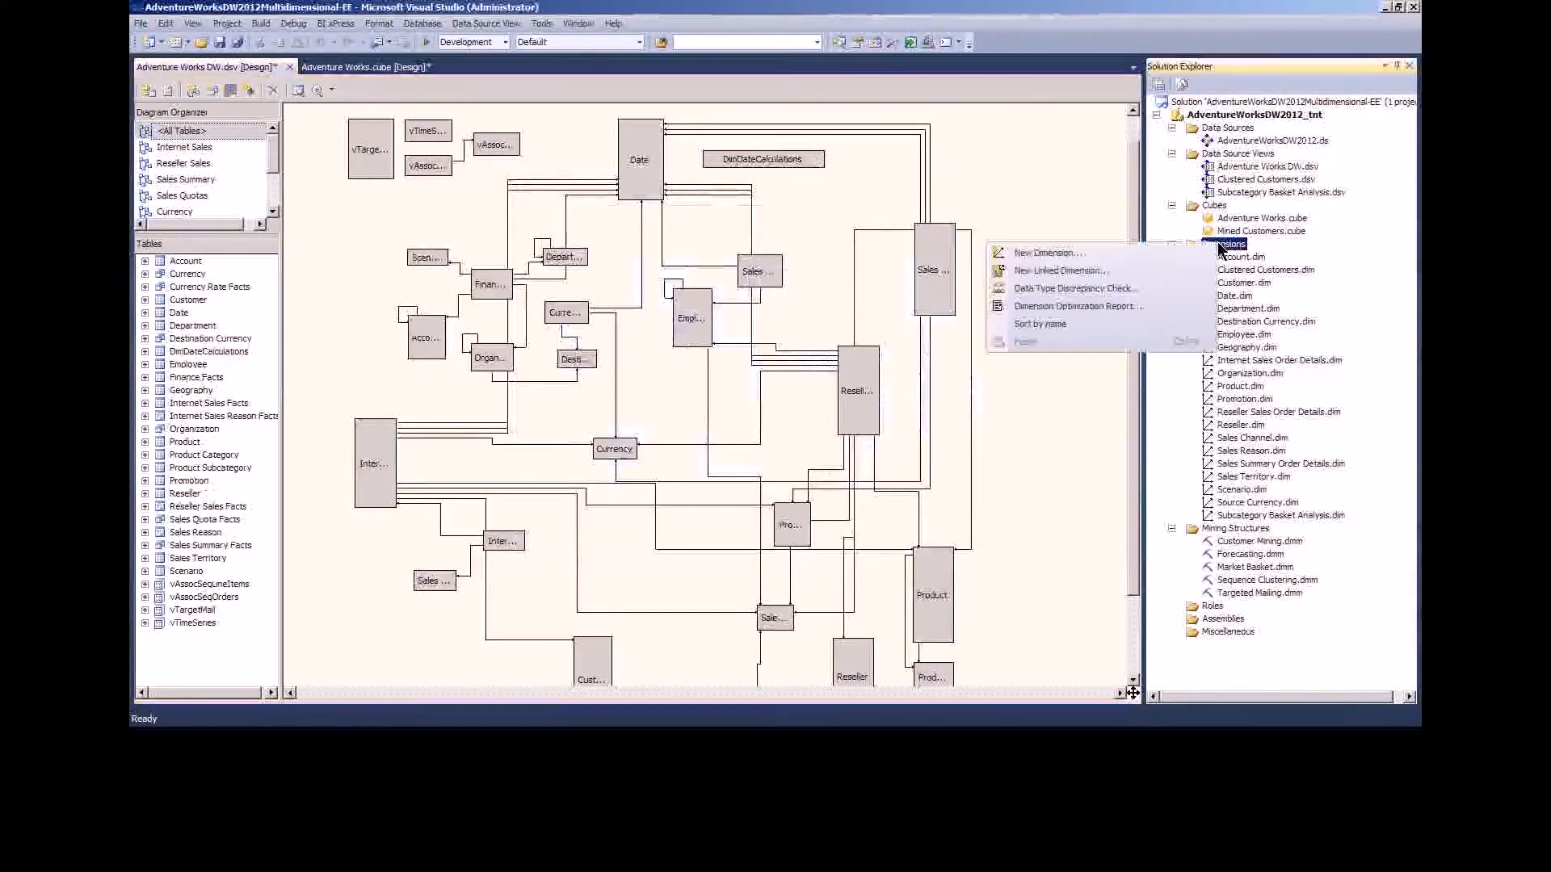
pyautogui.click(1034, 255)
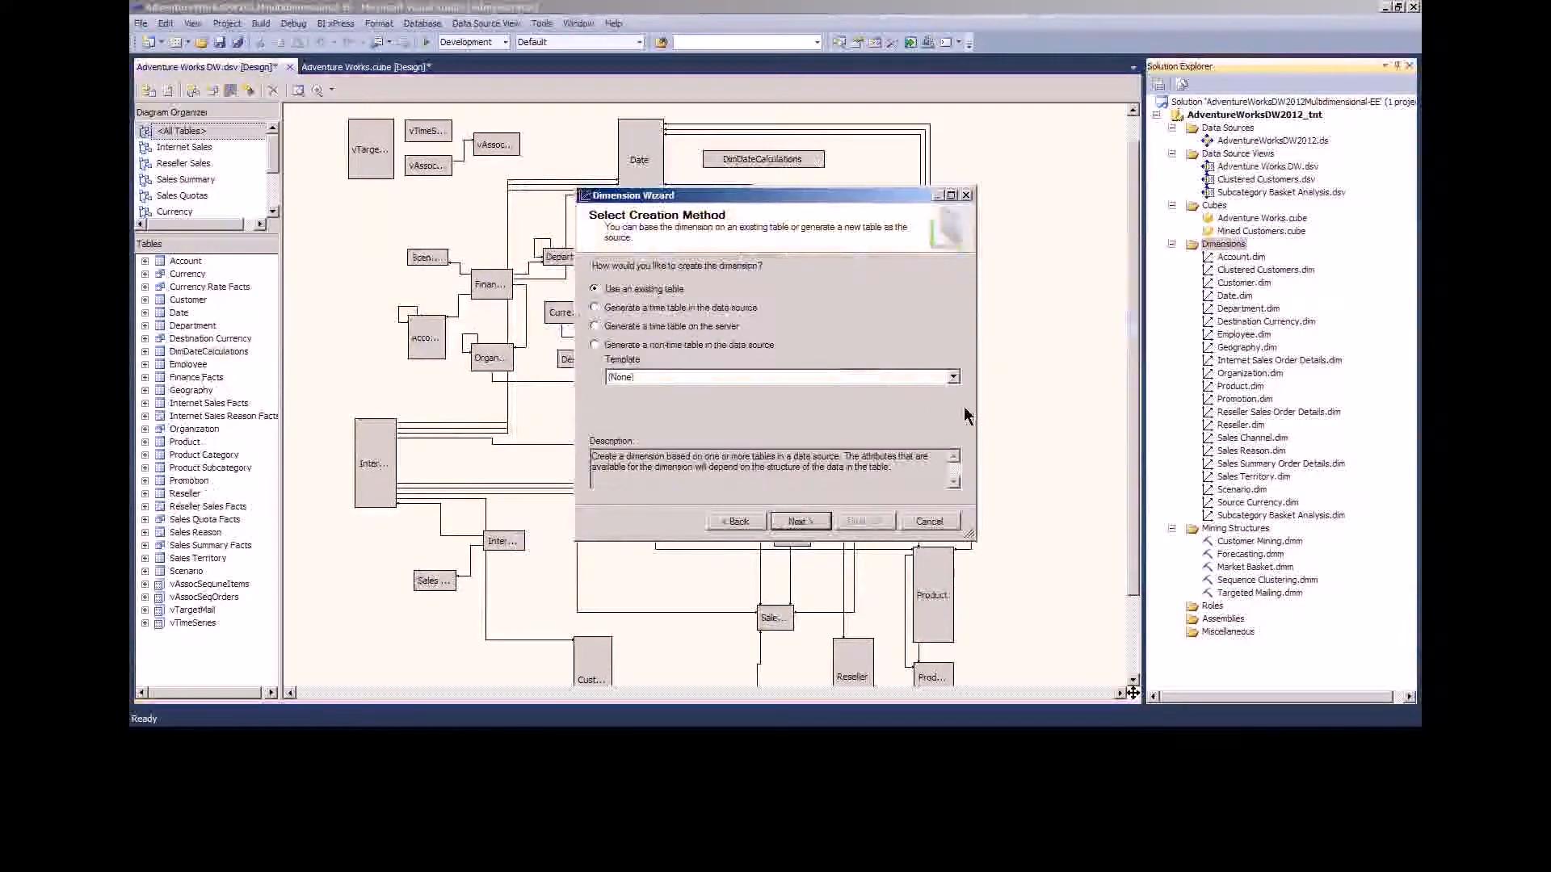
pyautogui.click(815, 519)
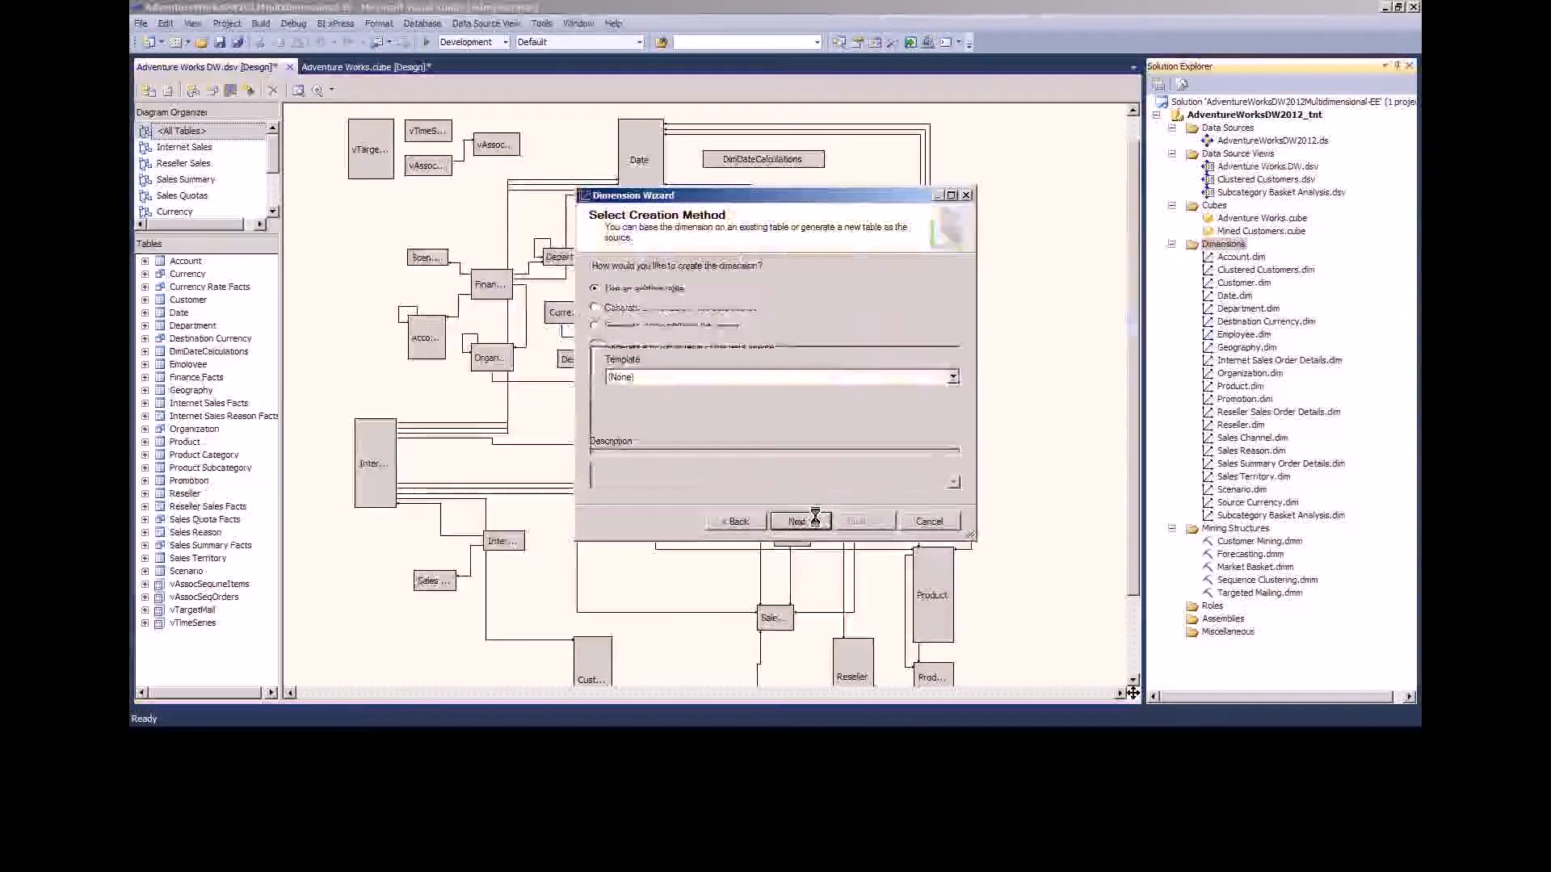
pyautogui.click(715, 317)
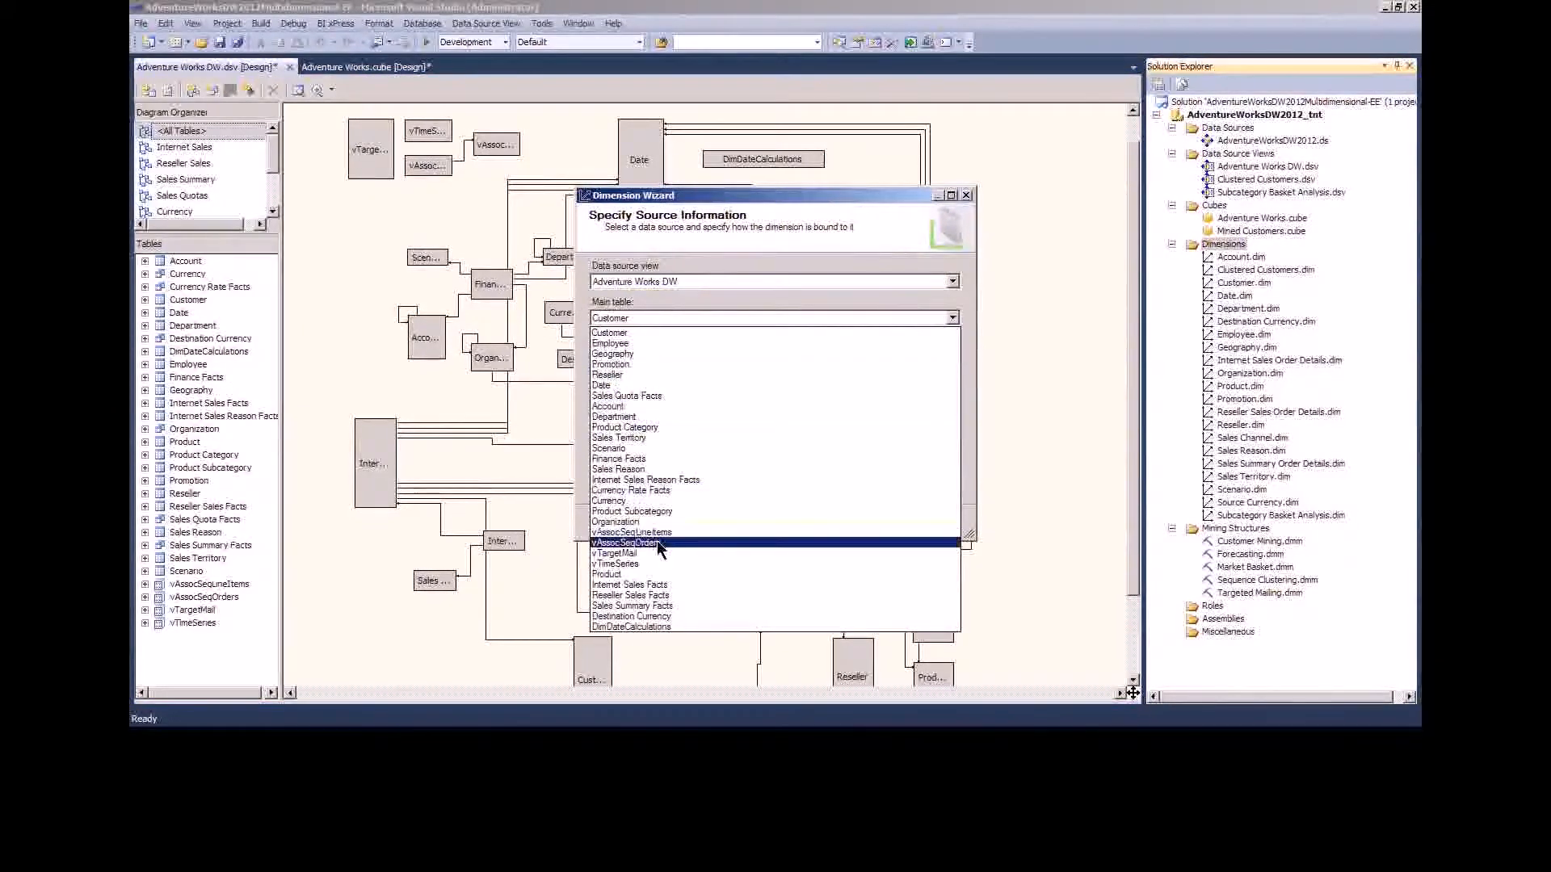
pyautogui.click(631, 627)
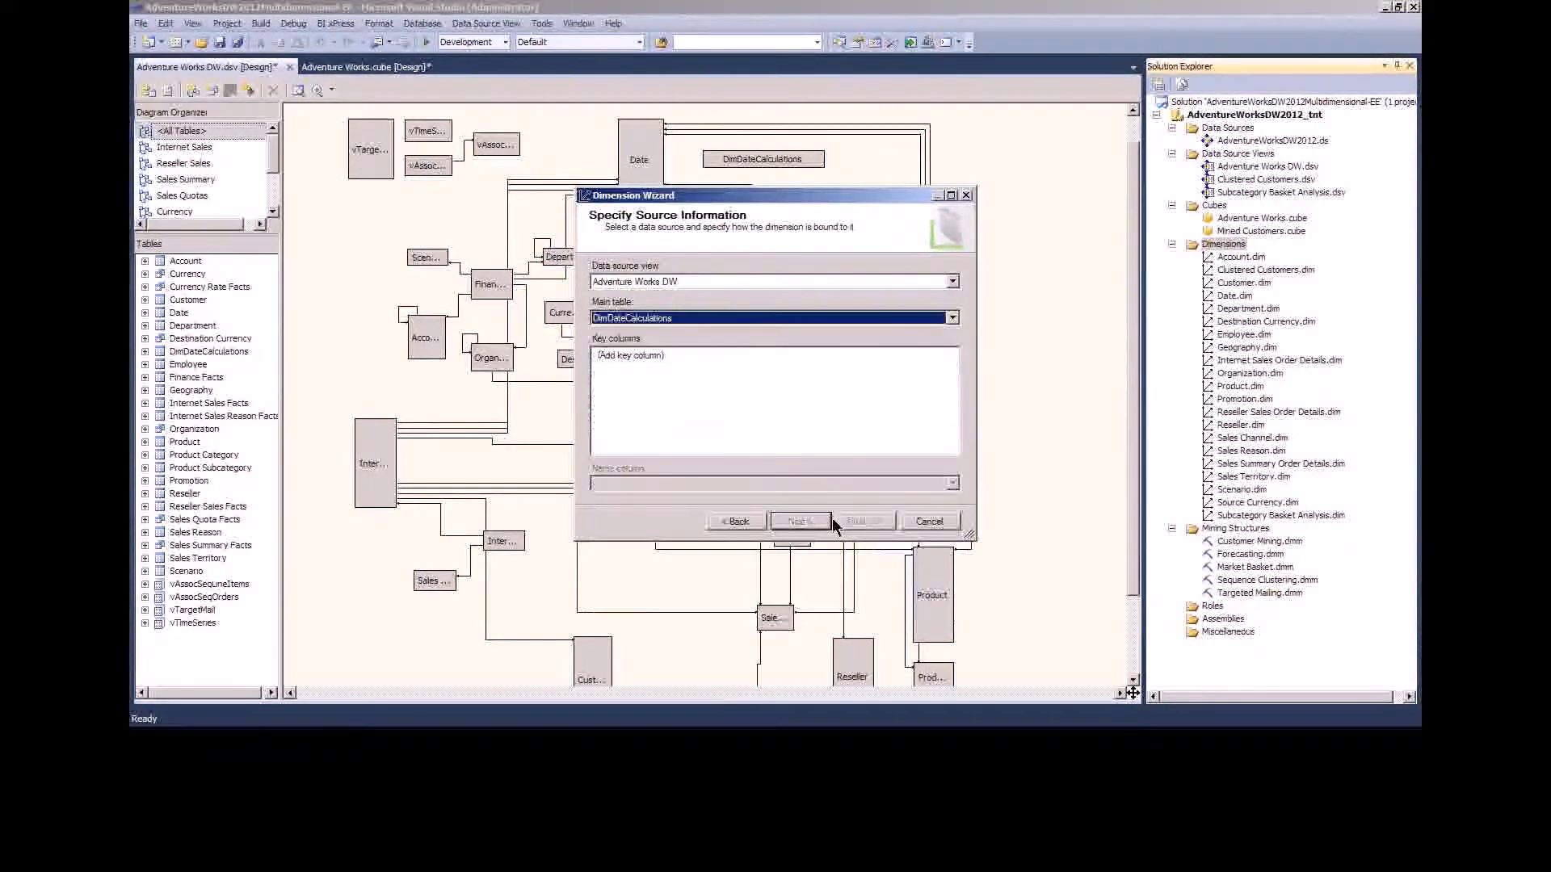
pyautogui.click(654, 356)
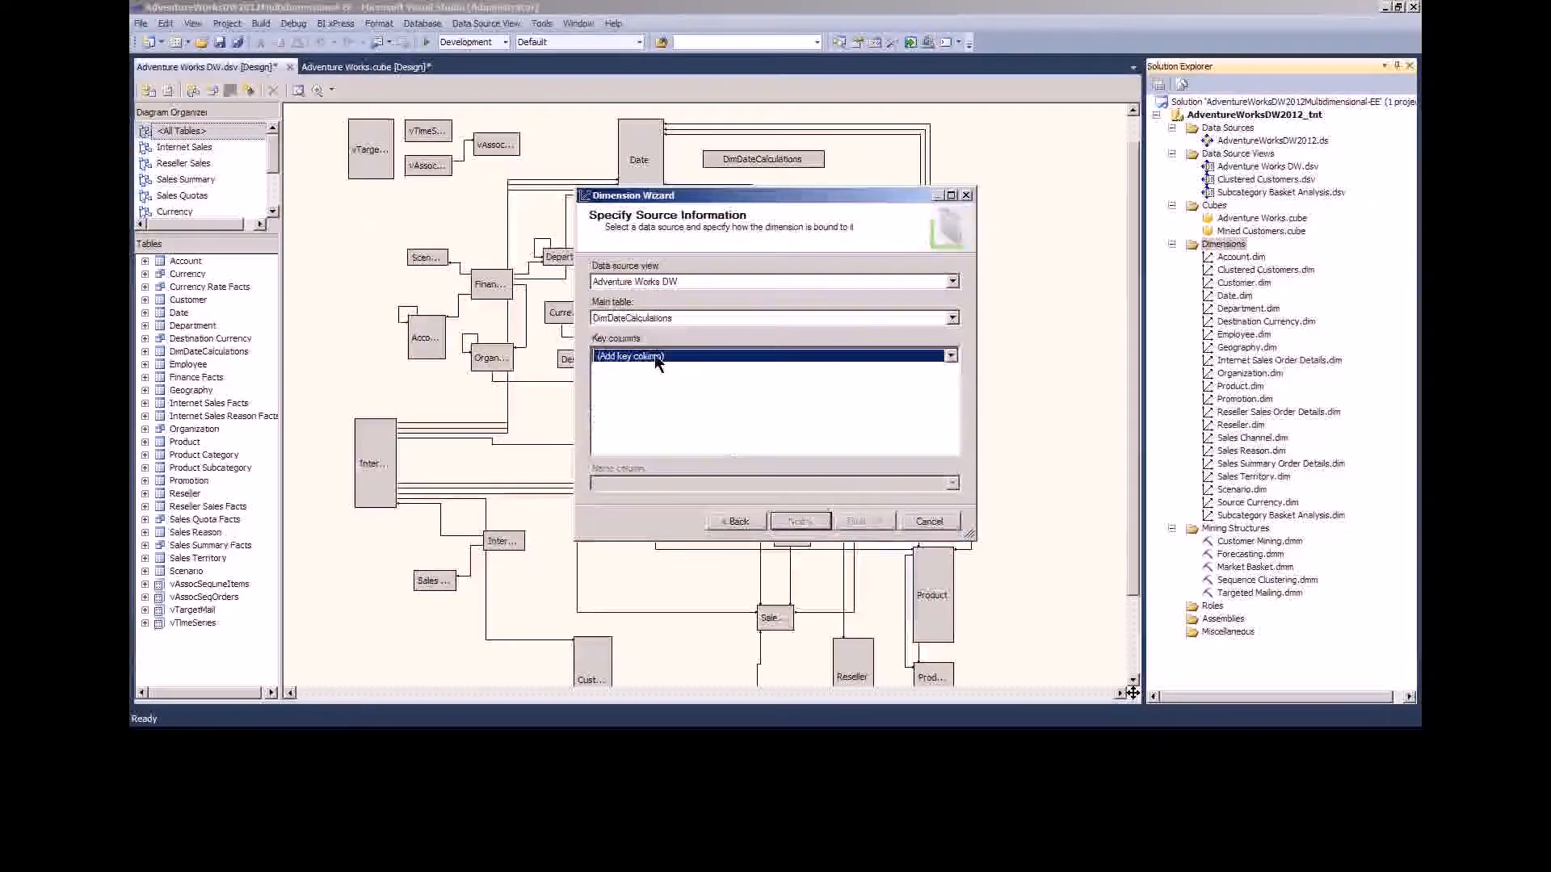
pyautogui.click(654, 356)
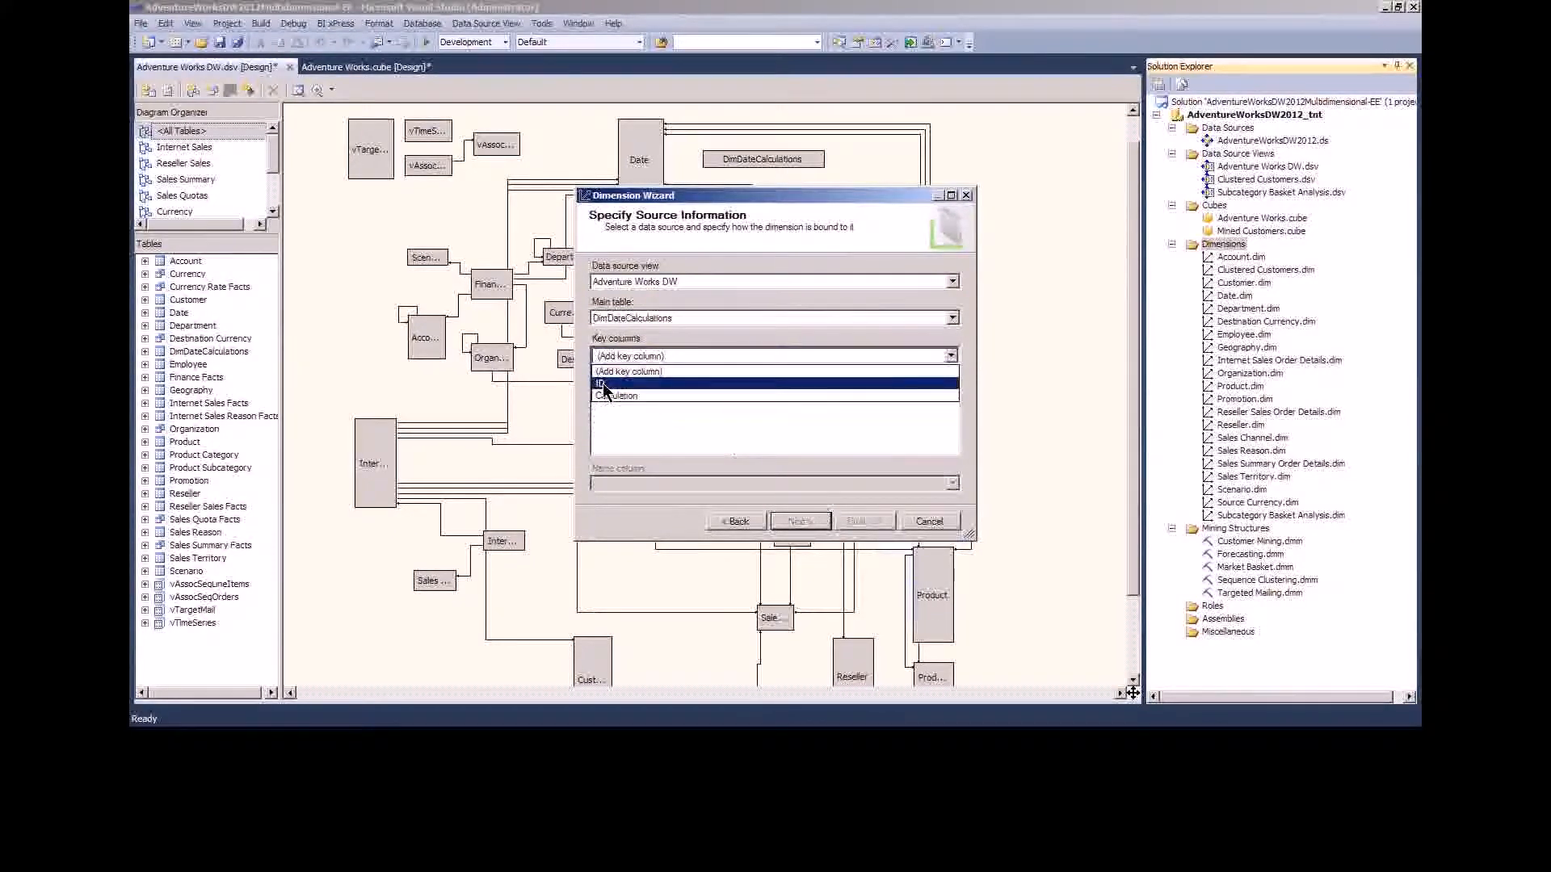
pyautogui.click(603, 385)
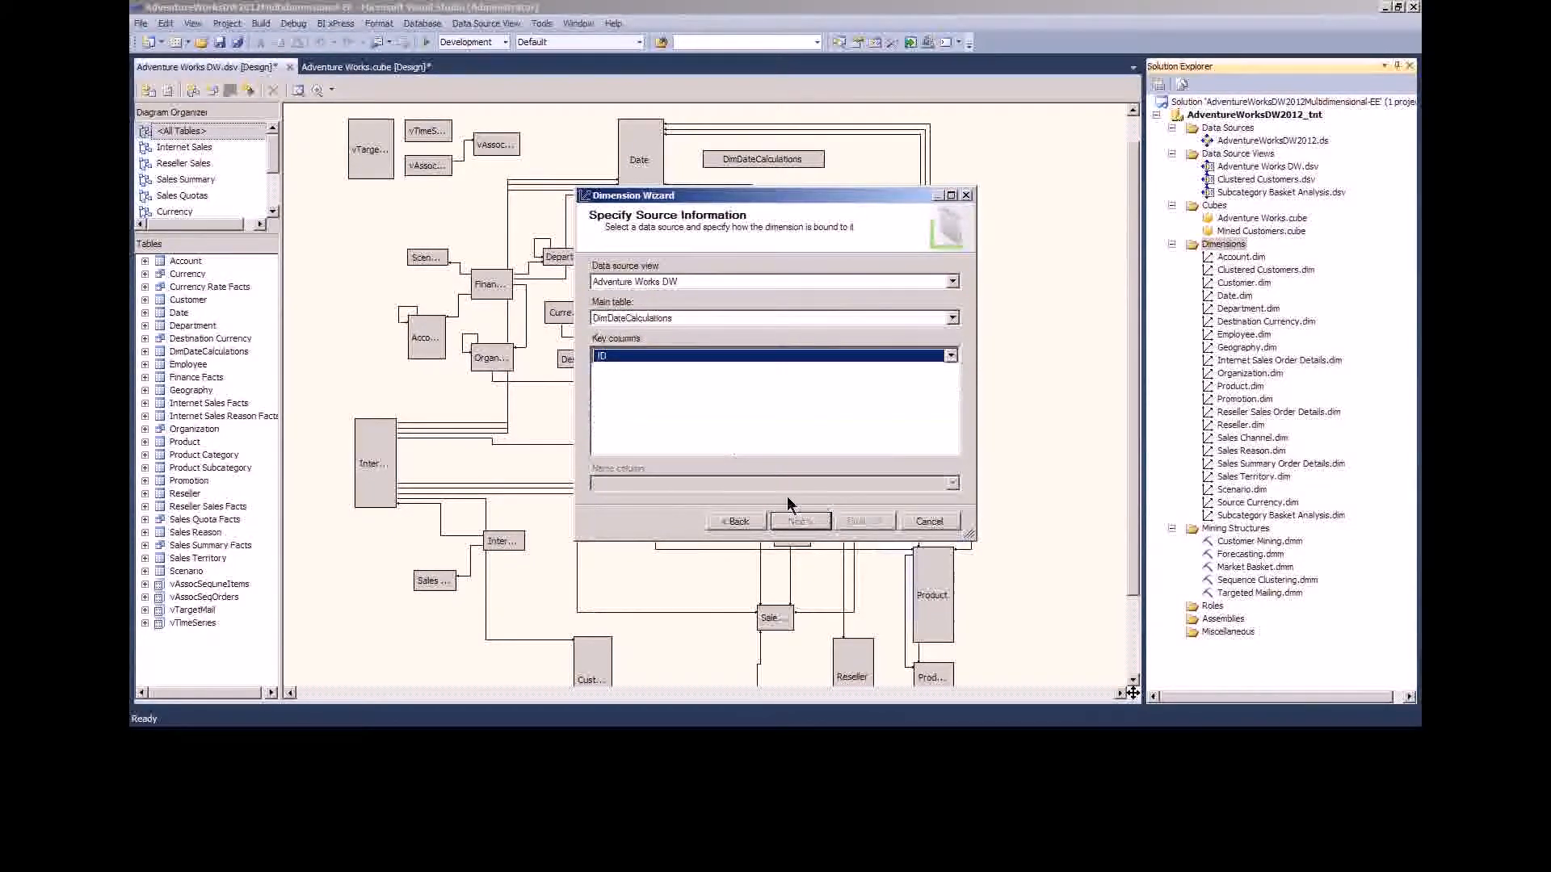
pyautogui.click(723, 383)
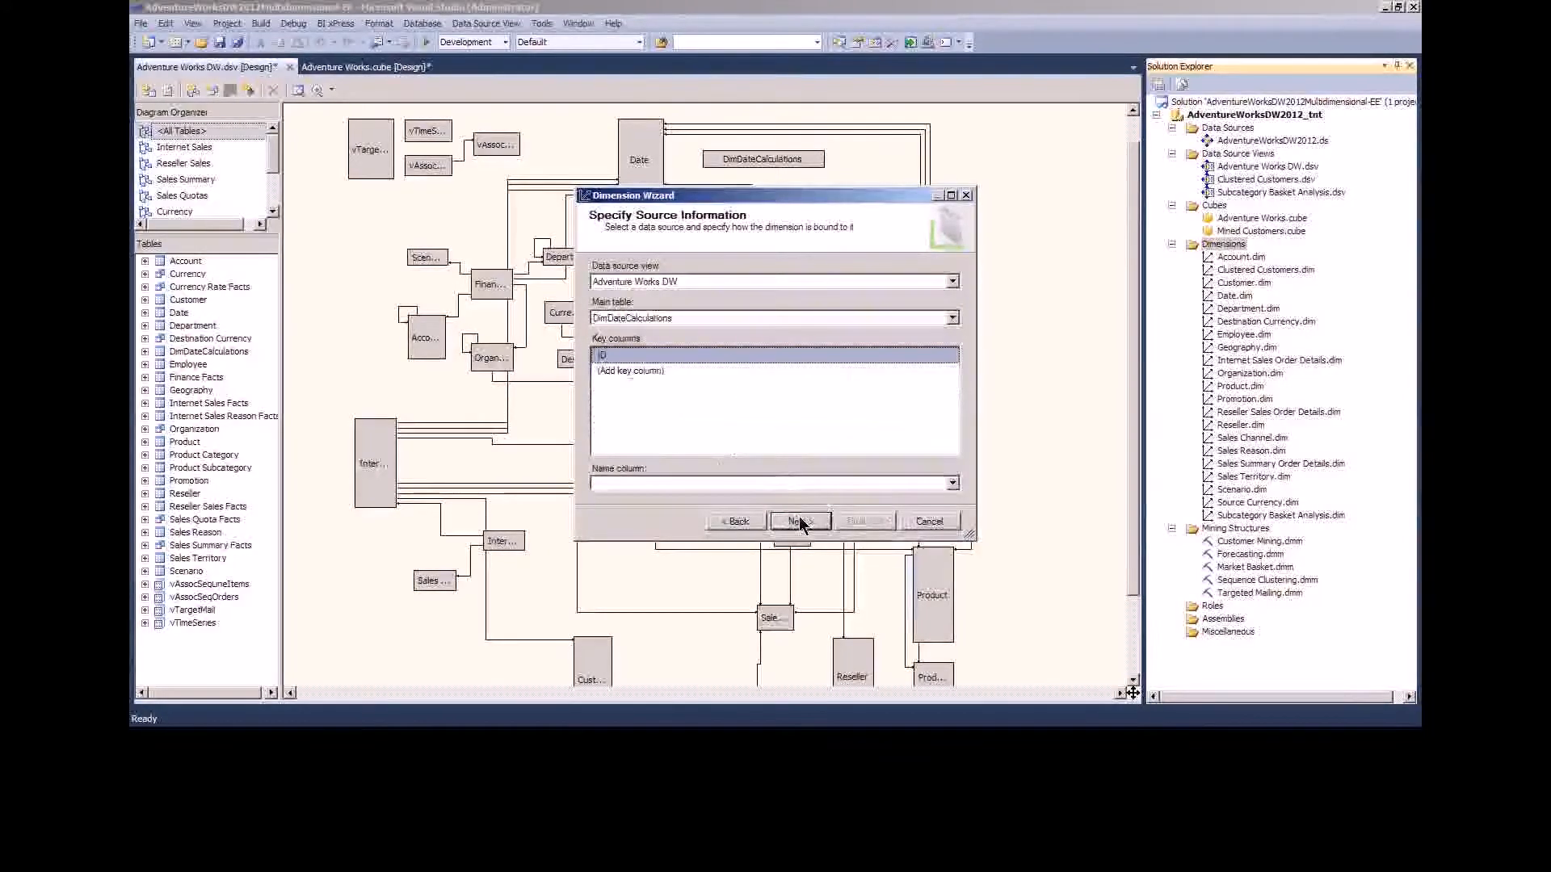
pyautogui.click(800, 521)
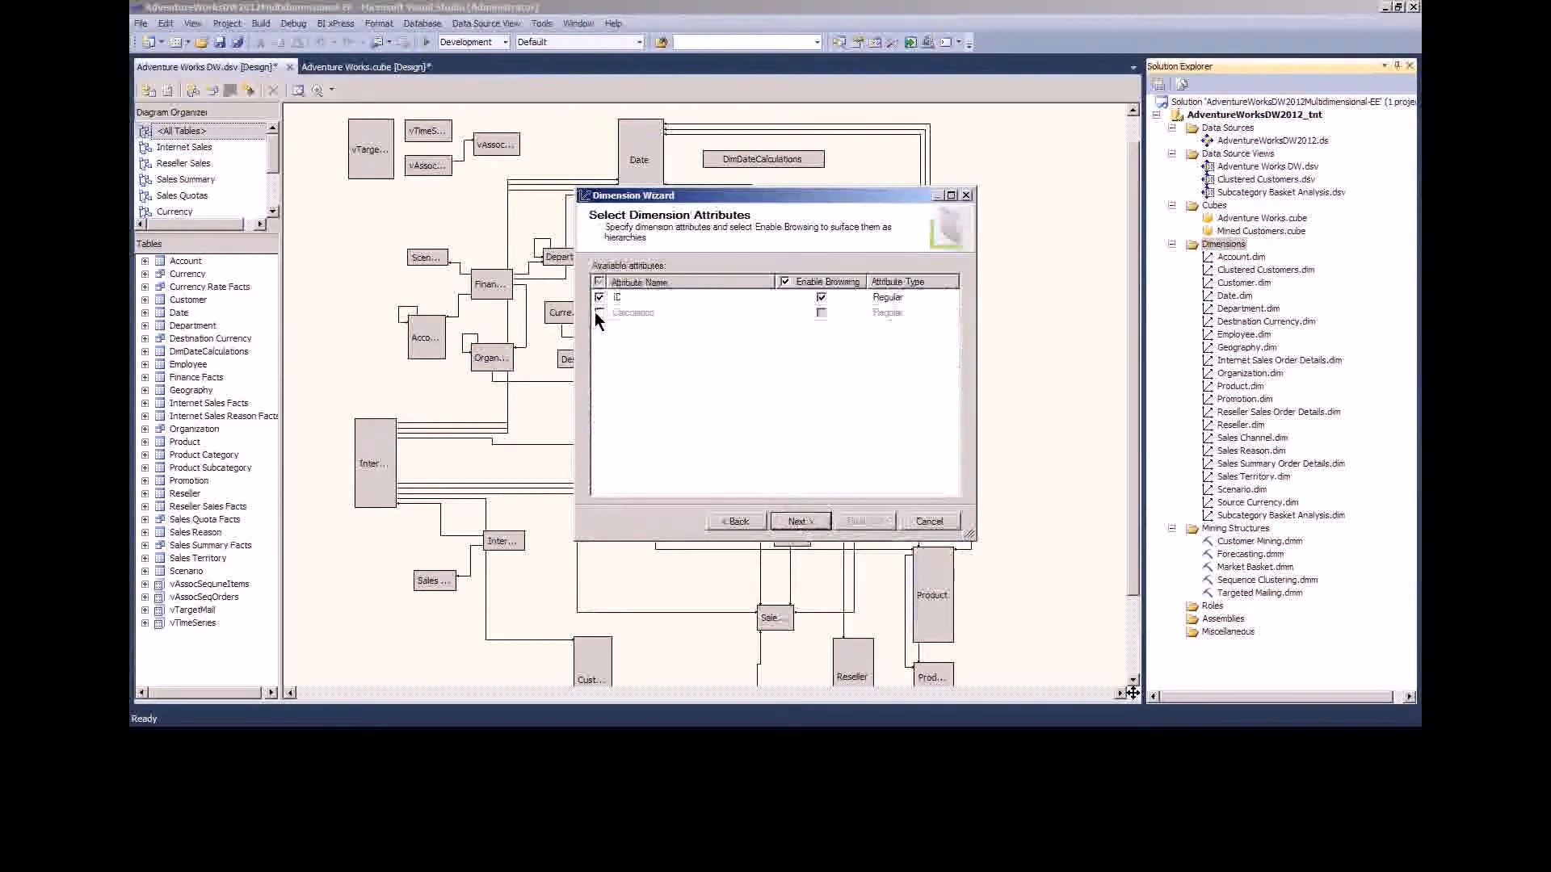
# - Include the Calculation attribute, toggle Enable Browsing for ID, and finish the dimension with the name Date Calculations
pyautogui.click(599, 313)
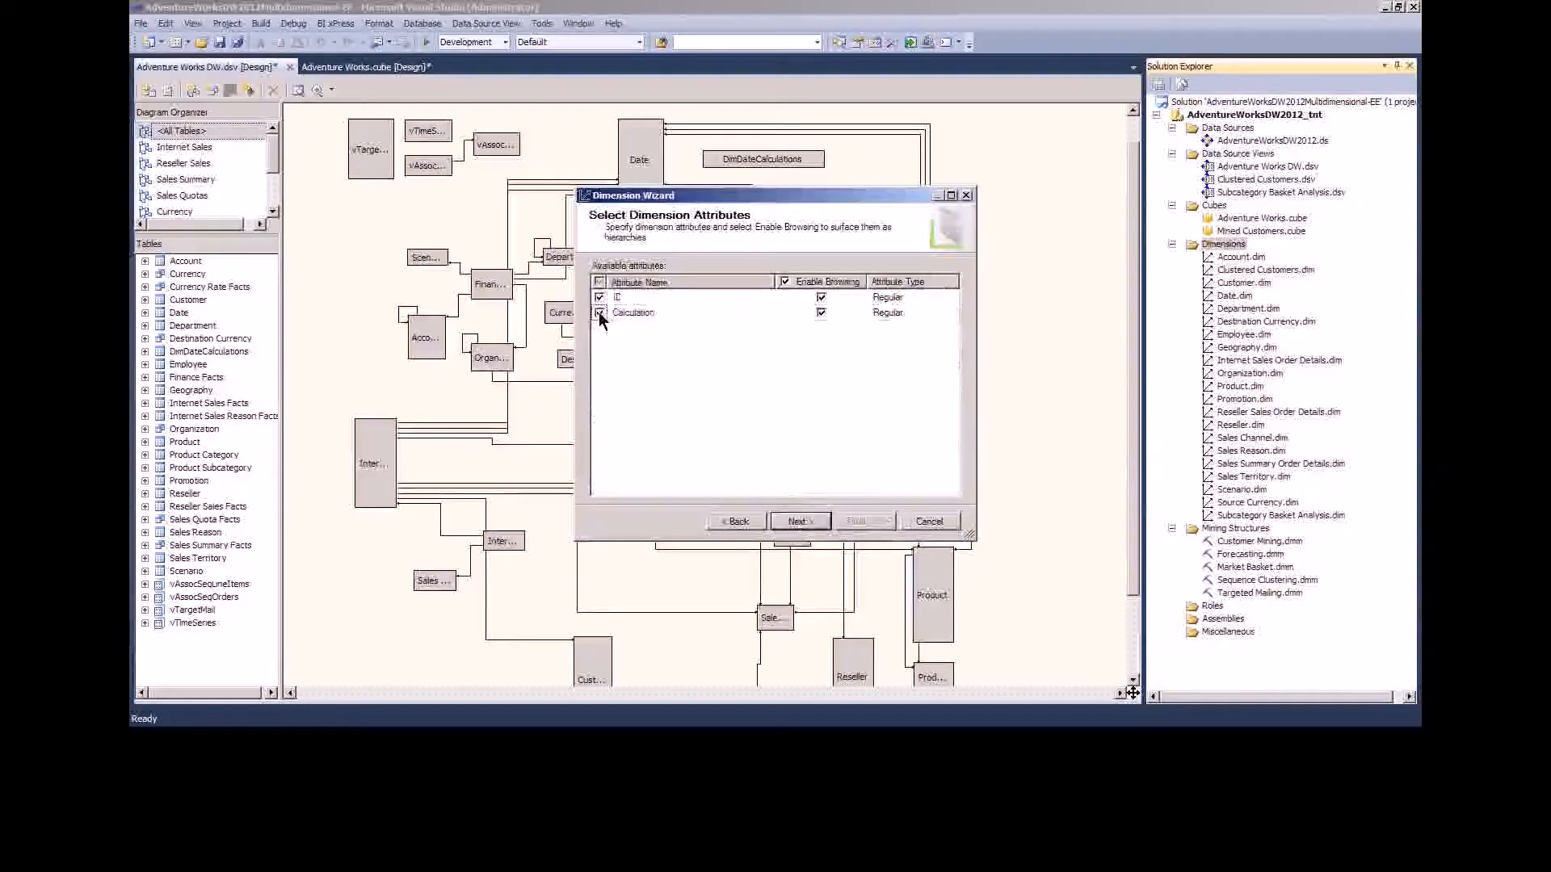
pyautogui.click(822, 298)
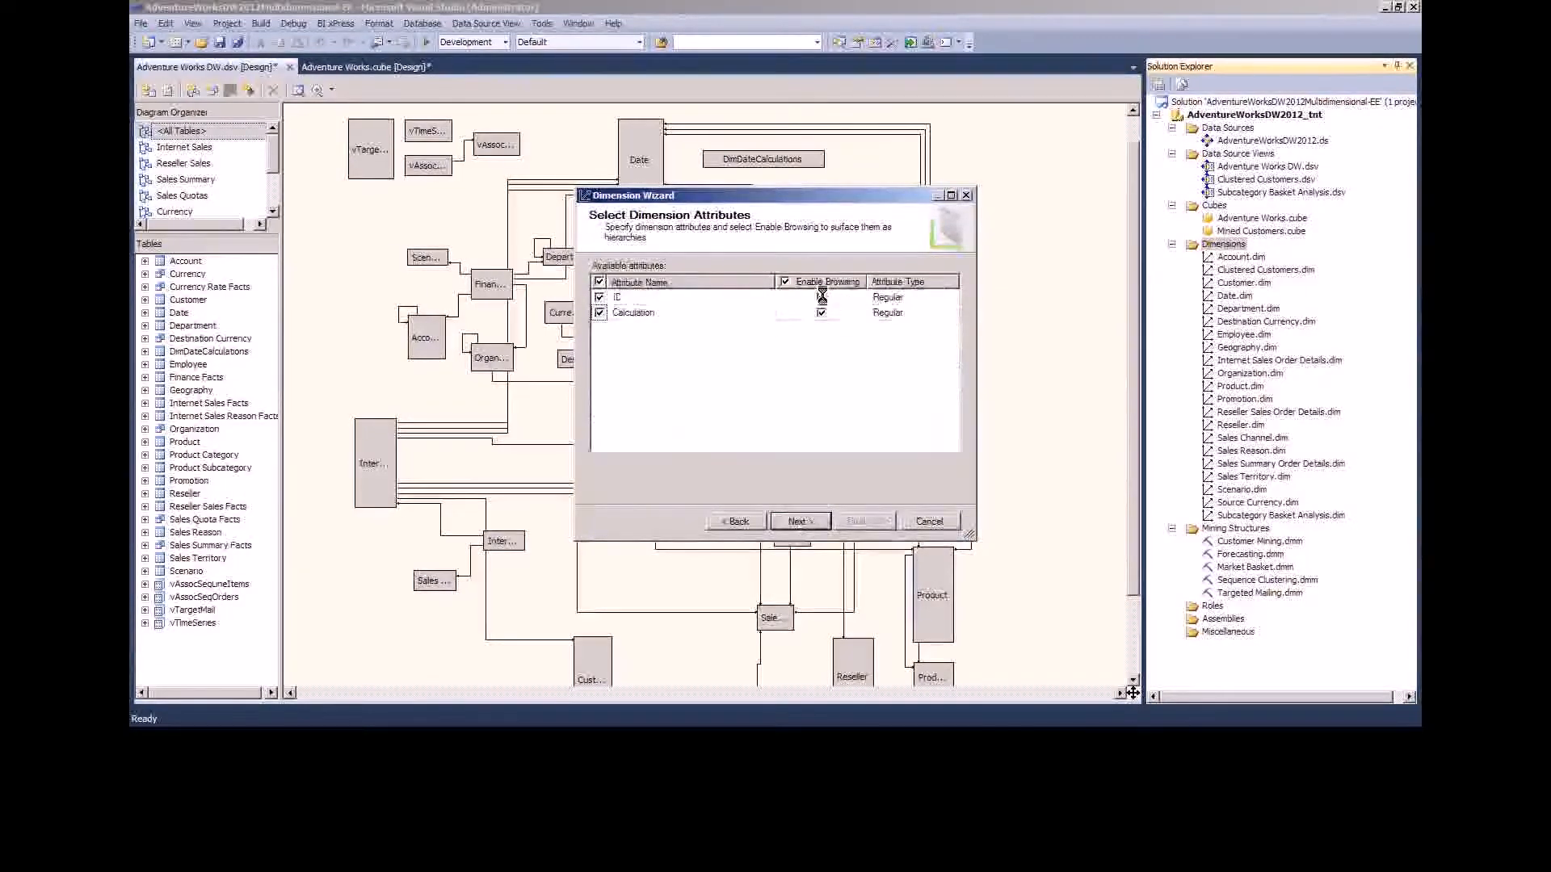
pyautogui.click(822, 298)
pyautogui.click(799, 522)
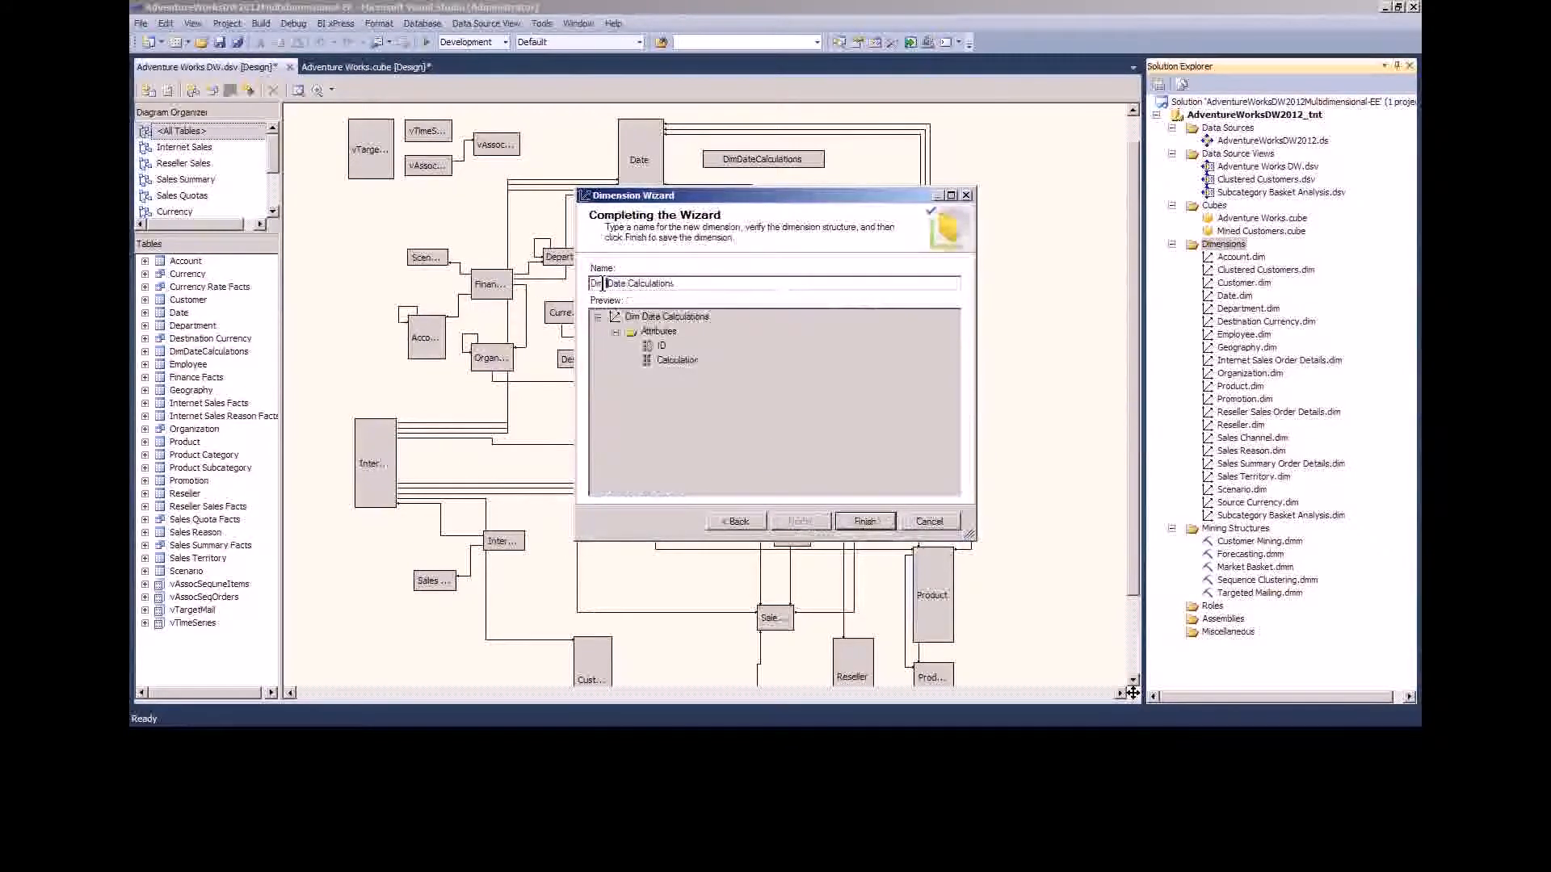
pyautogui.moveTo(611, 283); pyautogui.dragTo(562, 285)
pyautogui.press('Delete')
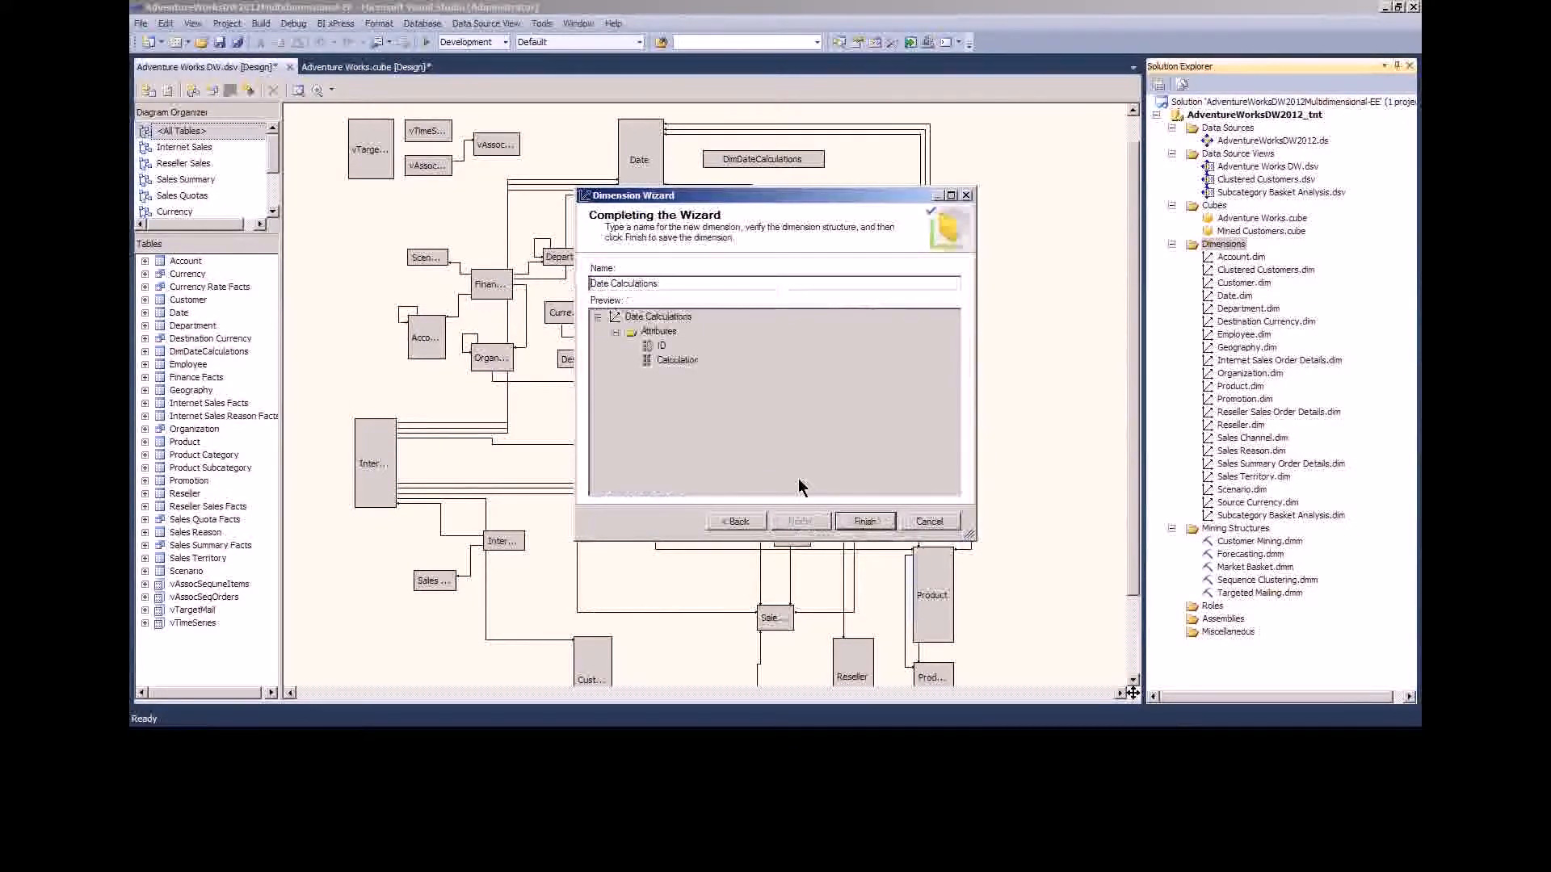
pyautogui.click(870, 521)
# - Sort the project's dimensions by name and close the Date Calculations dimension designer
pyautogui.rightClick(1214, 241)
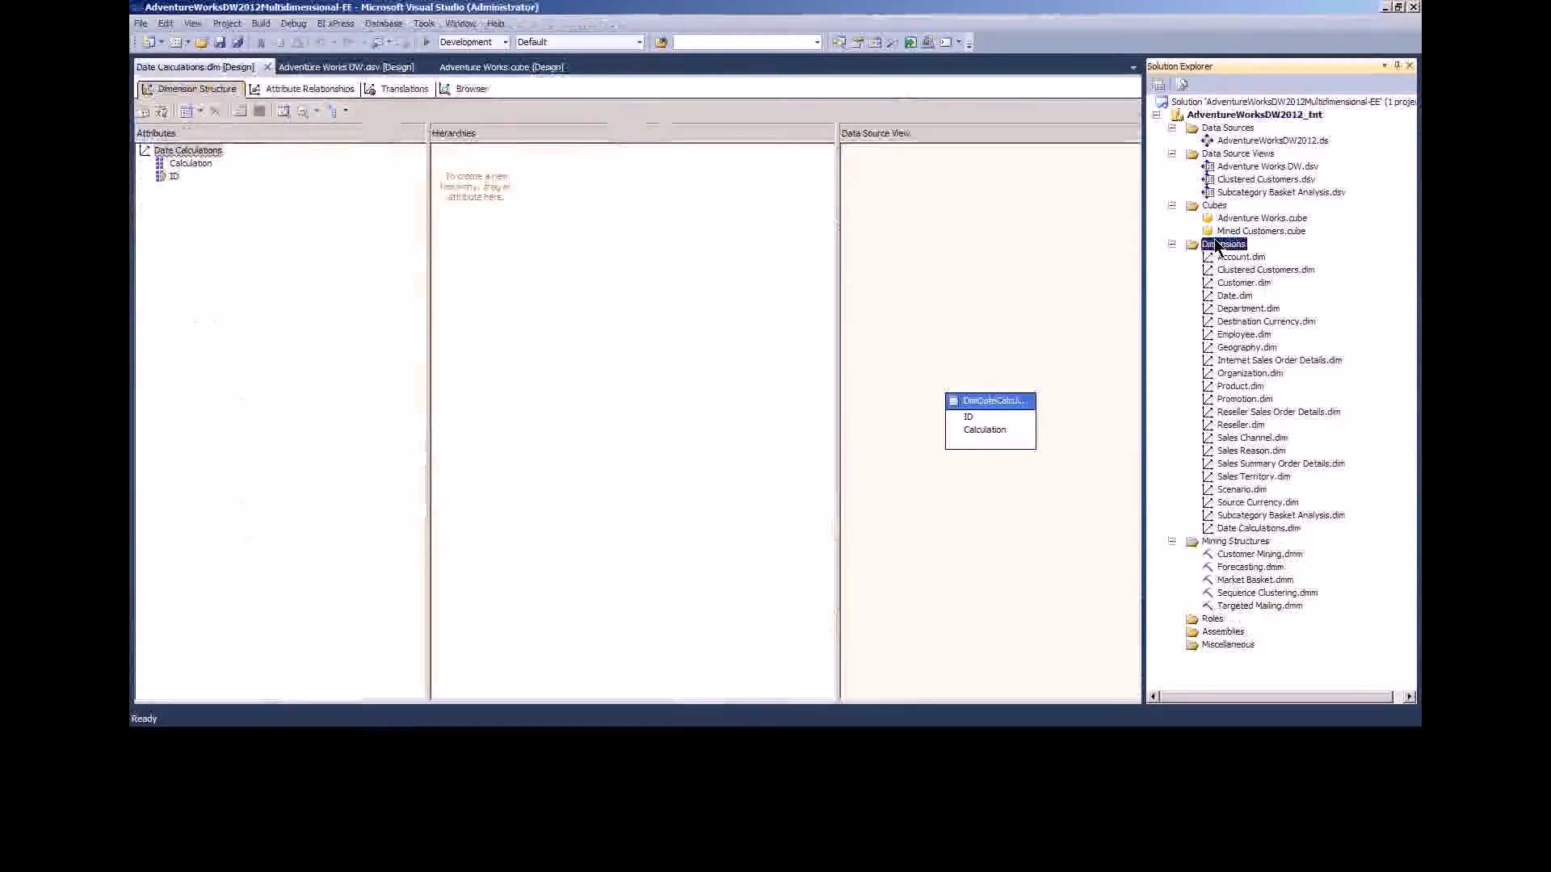
pyautogui.click(1200, 321)
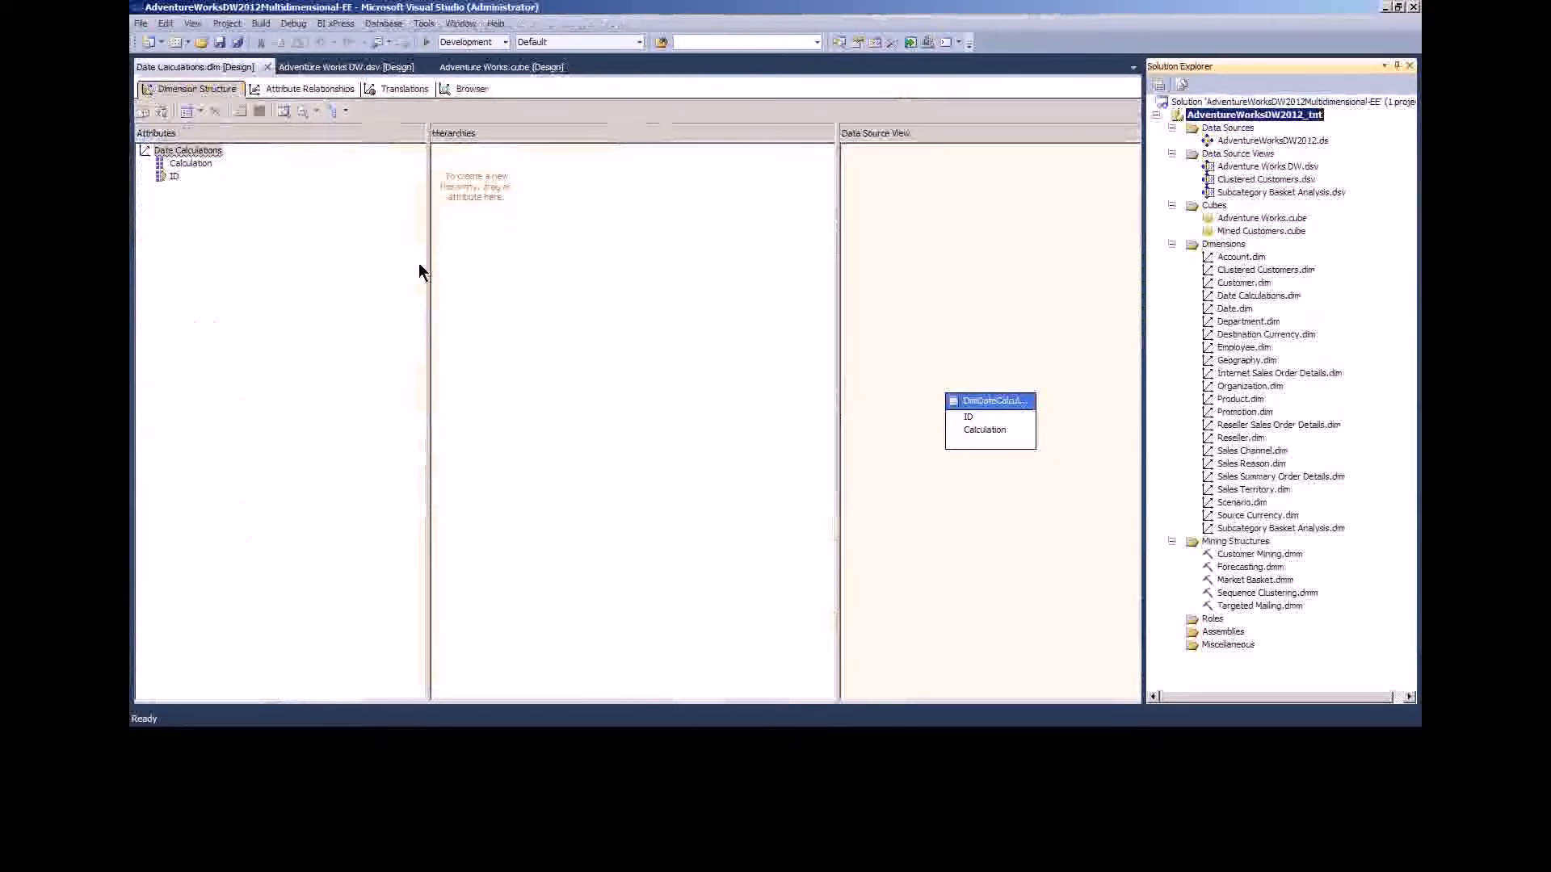
pyautogui.click(267, 66)
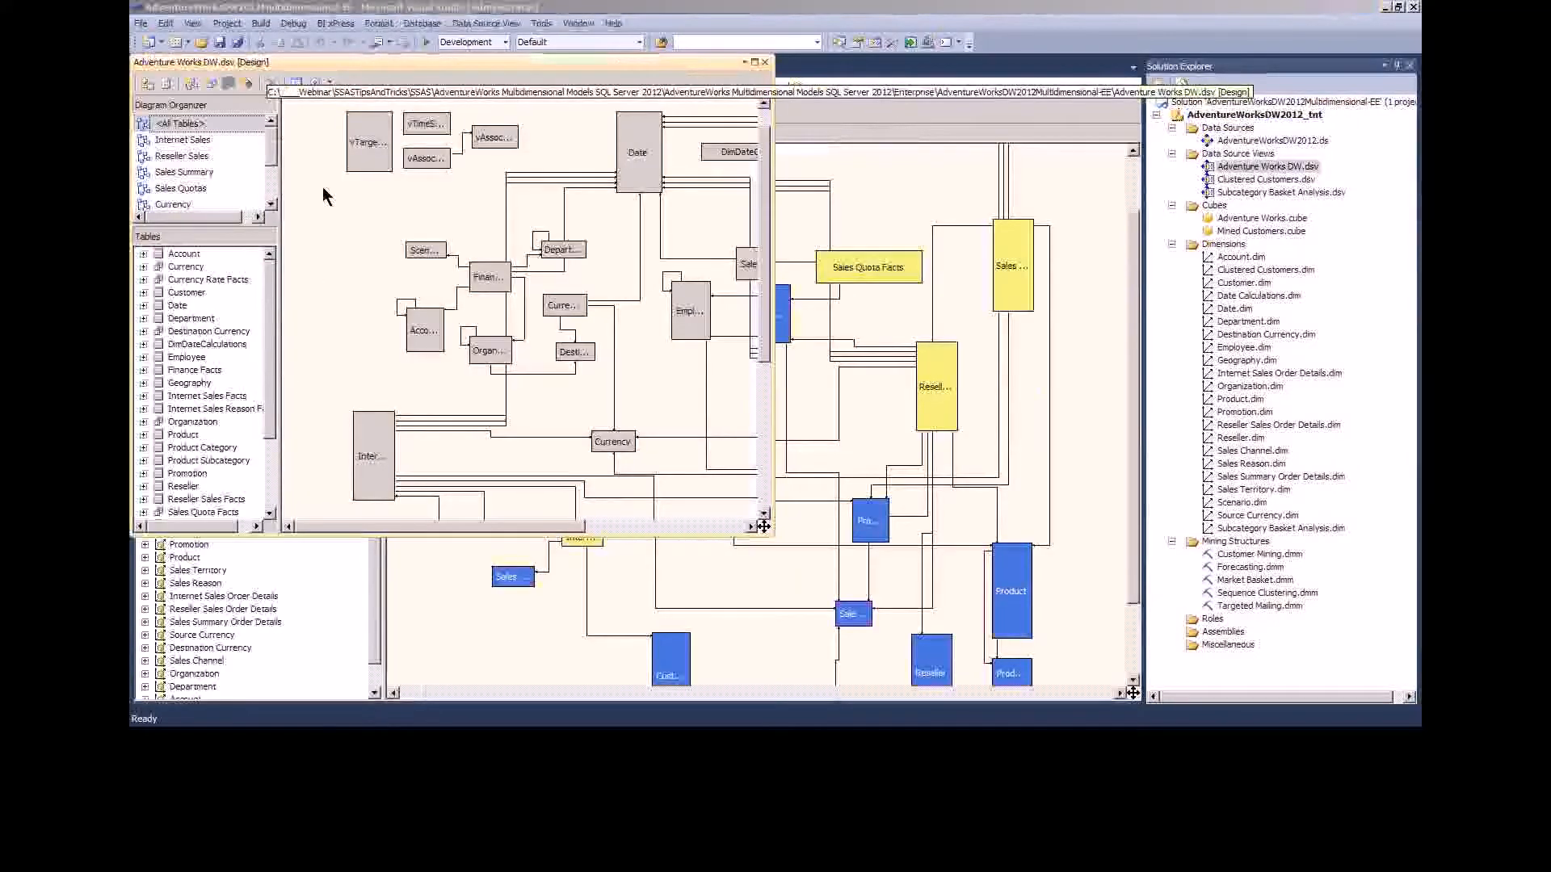
# - Dock the floating Adventure Works DW data source view designer back among the open documents
pyautogui.doubleClick(522, 65)
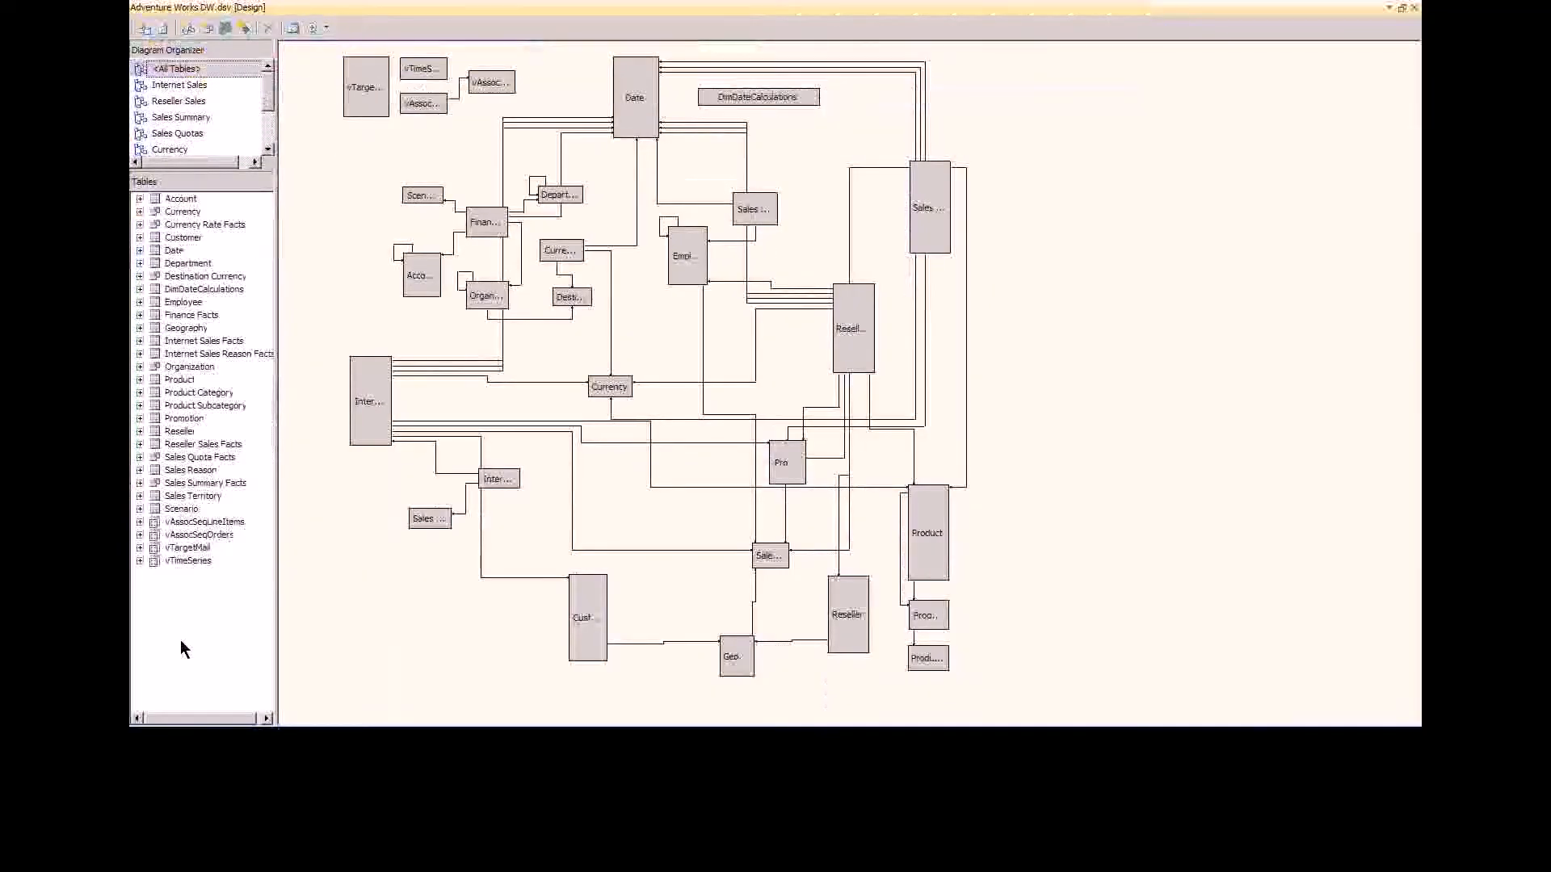
pyautogui.doubleClick(421, 15)
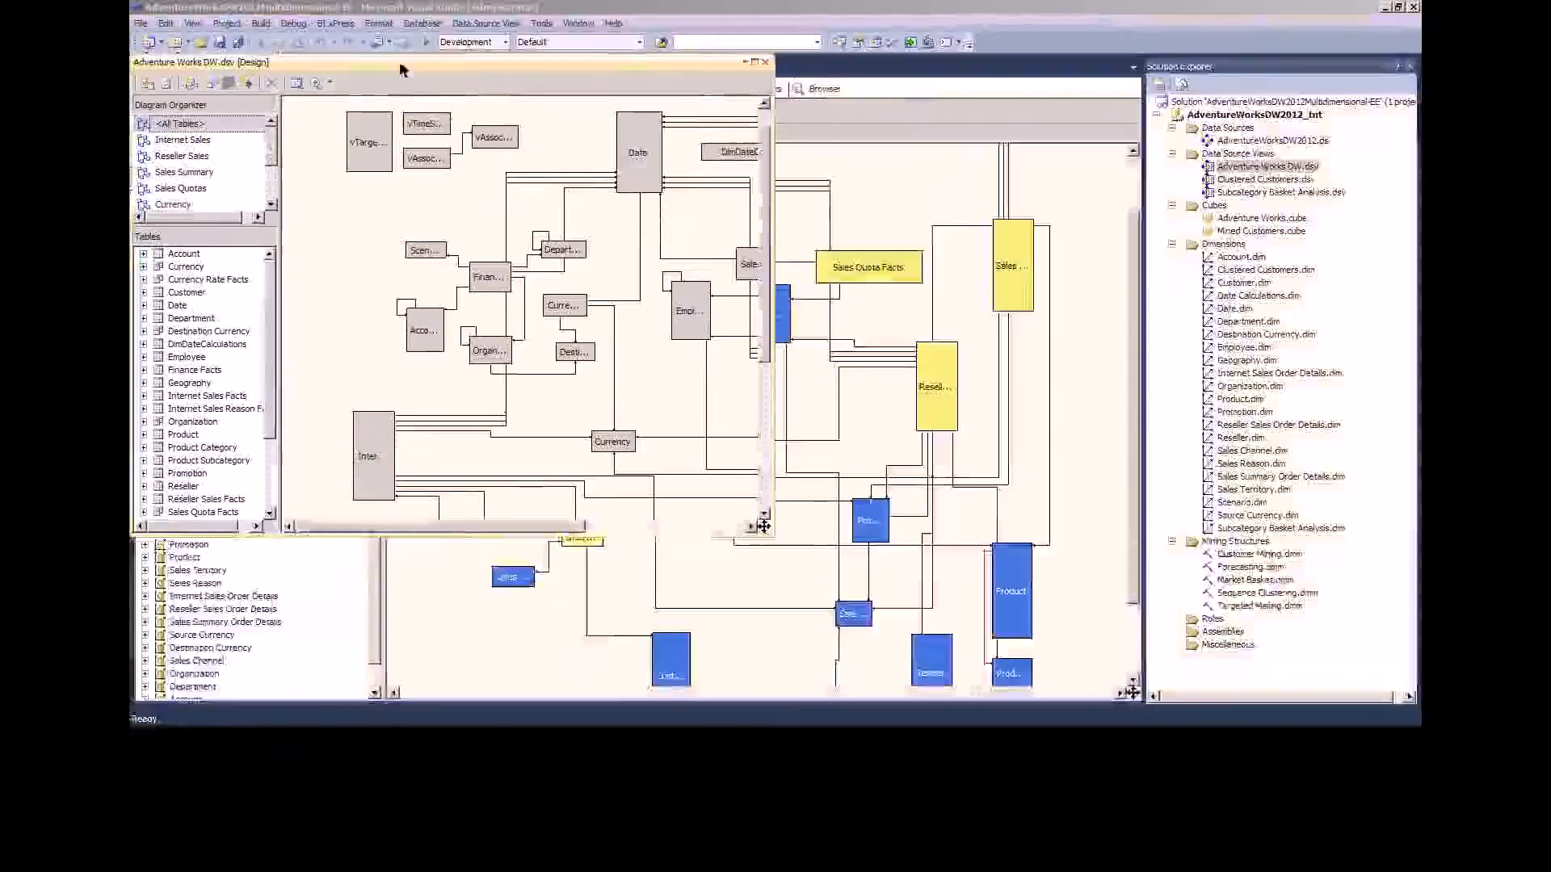
pyautogui.moveTo(399, 62); pyautogui.dragTo(630, 76)
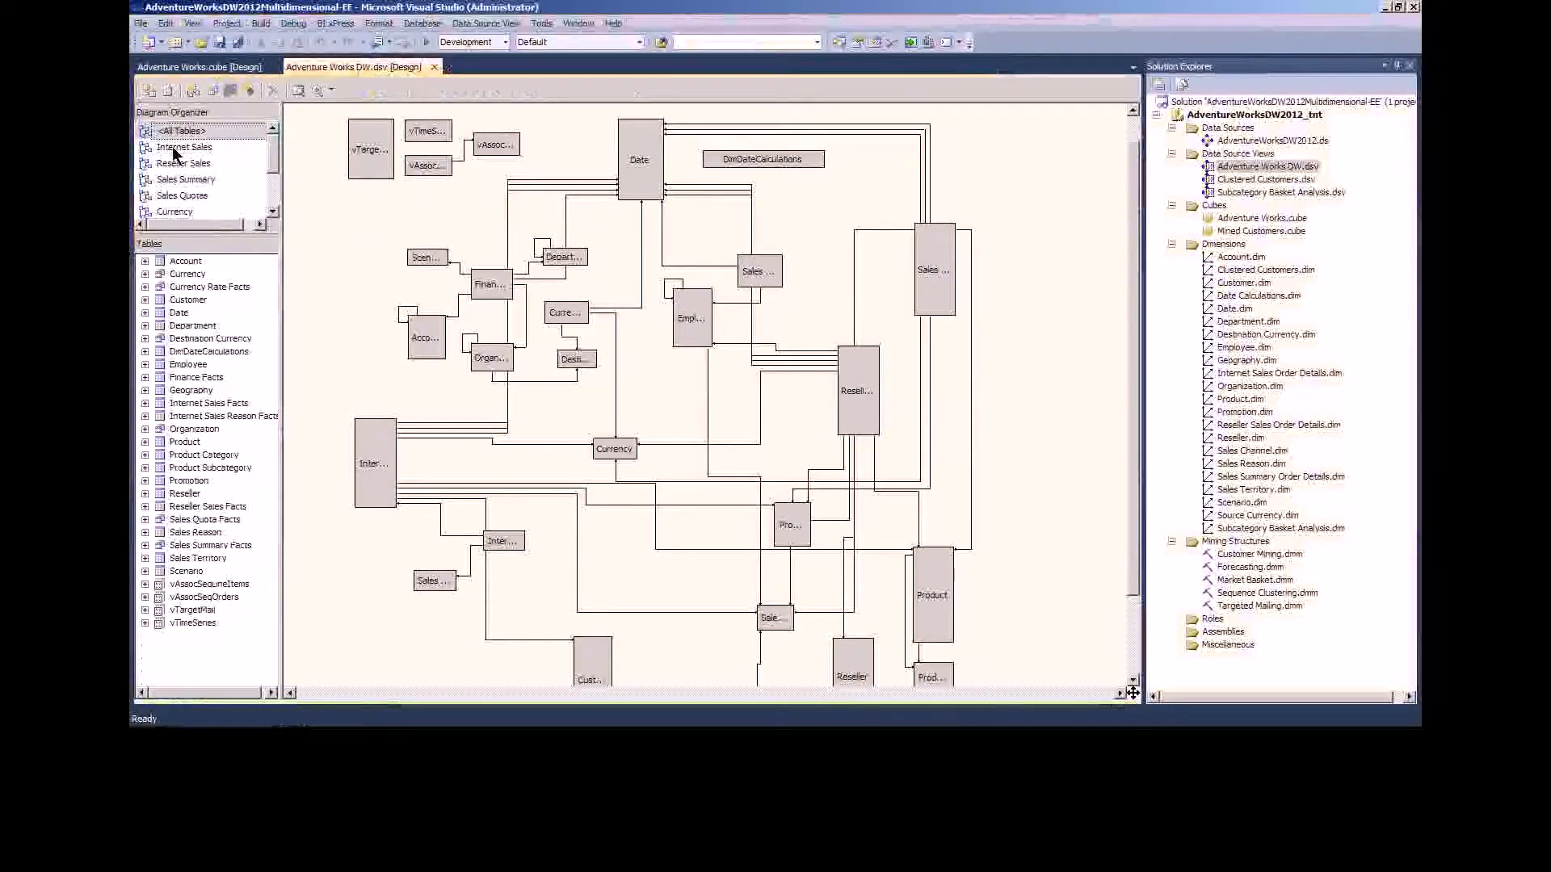
# - Add the Date Calculations dimension to the Adventure Works cube
pyautogui.click(216, 69)
pyautogui.rightClick(285, 495)
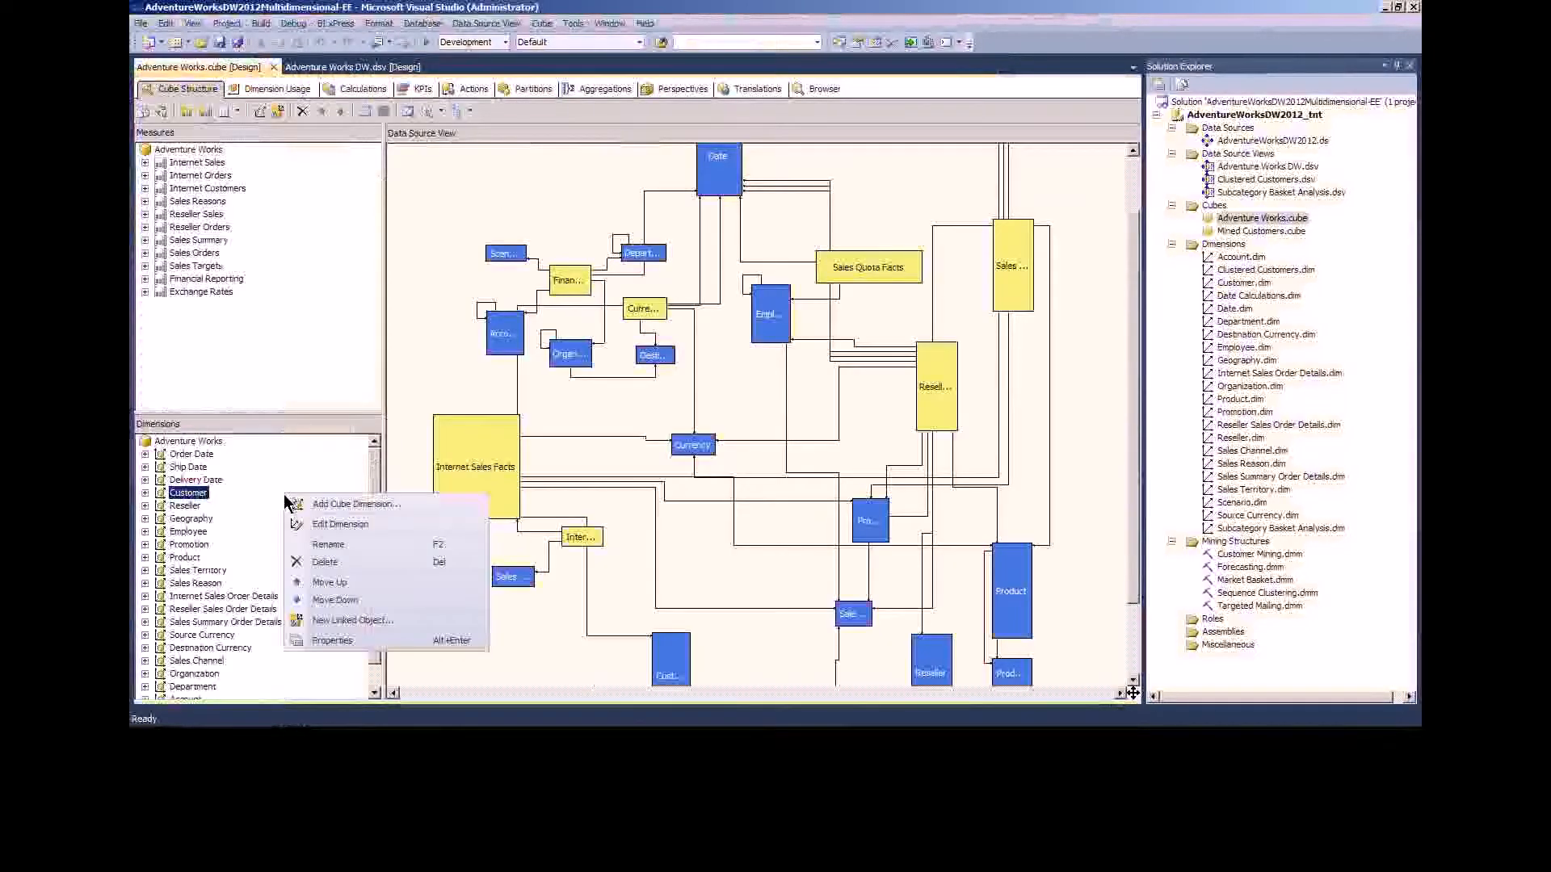
pyautogui.click(325, 504)
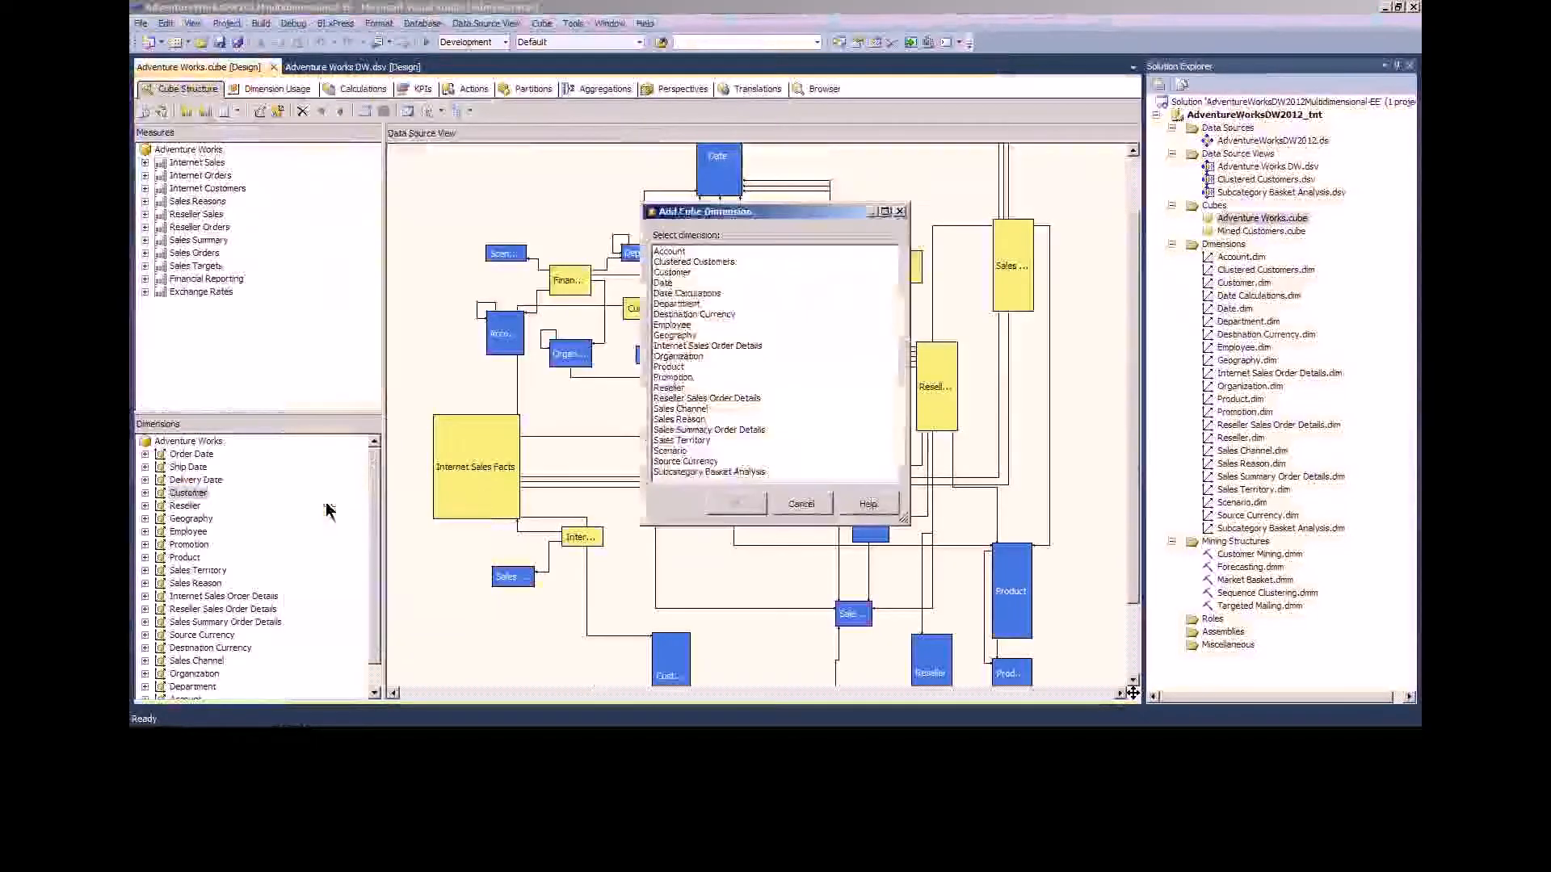
pyautogui.click(697, 305)
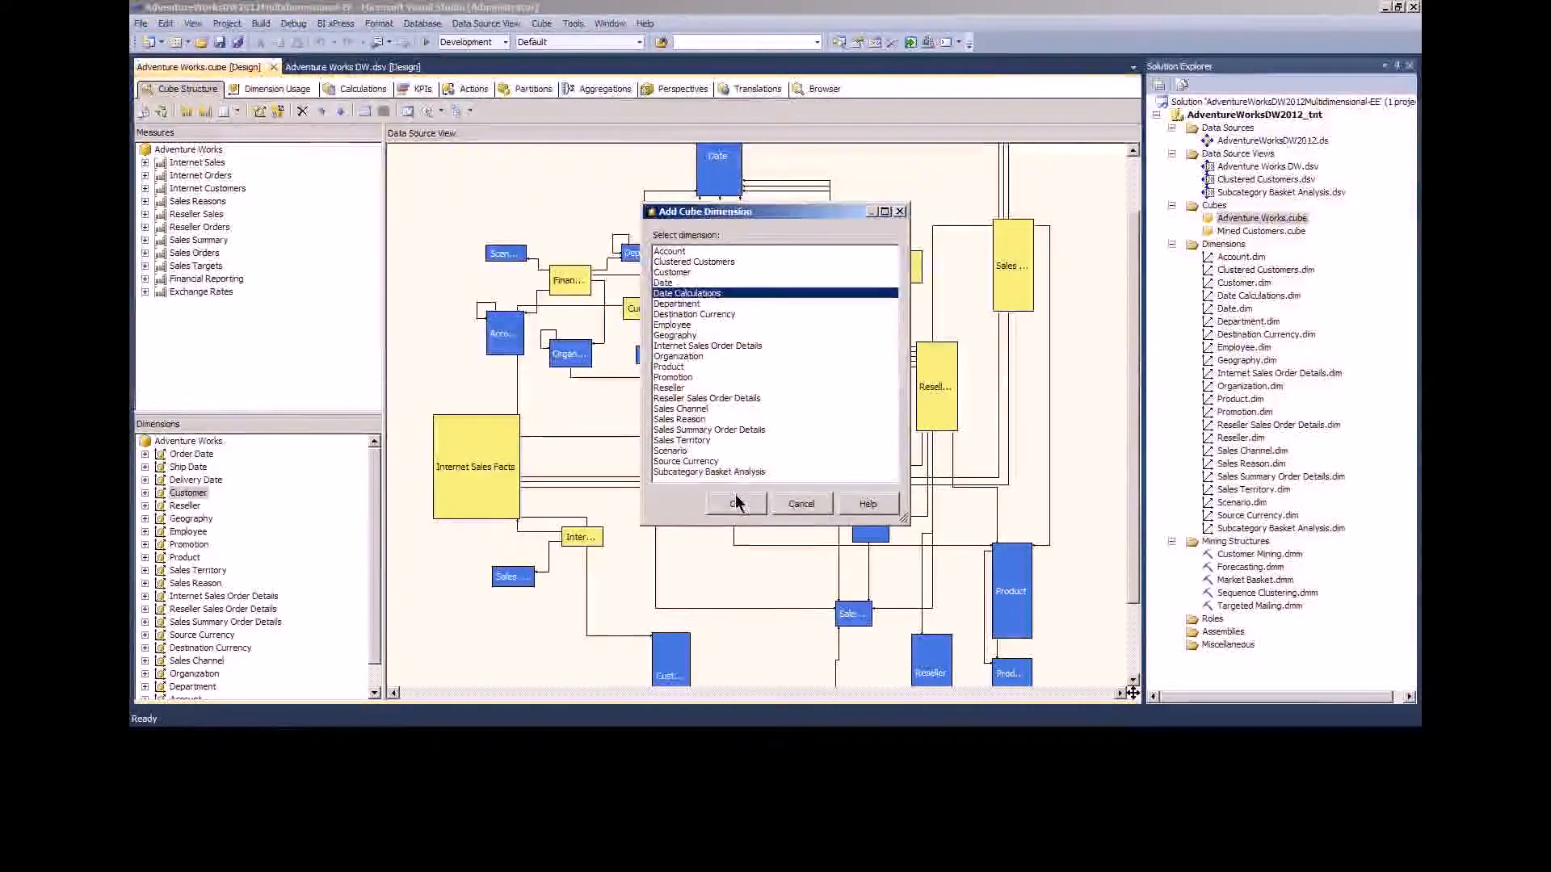
pyautogui.click(735, 502)
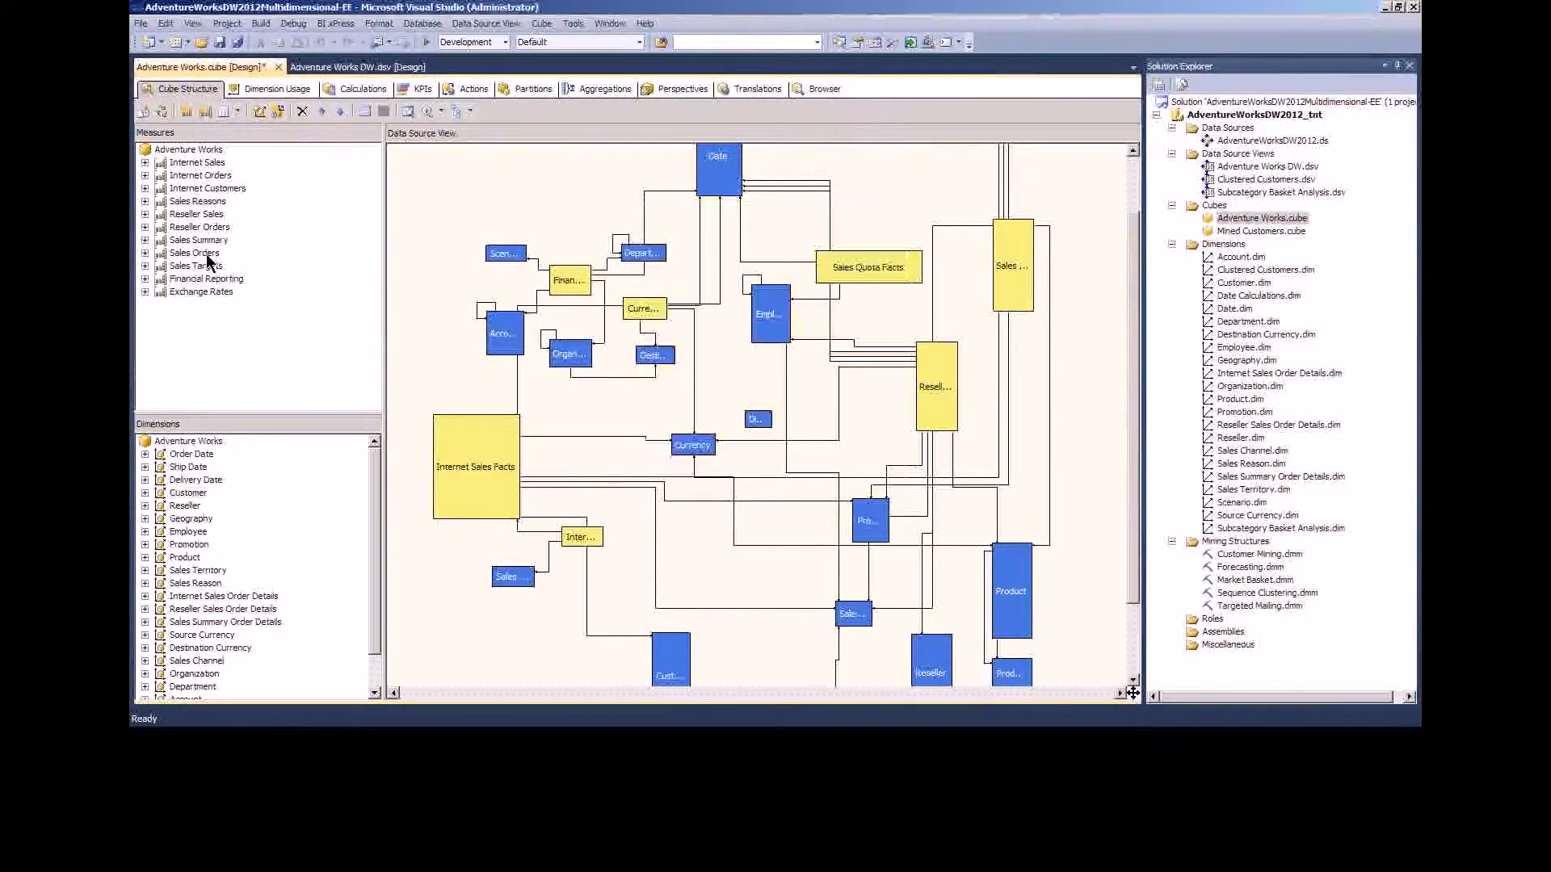
# - Check how Date Calculations relates to the measure groups in the cube and enlarge the cube structure's dimension list
pyautogui.click(276, 91)
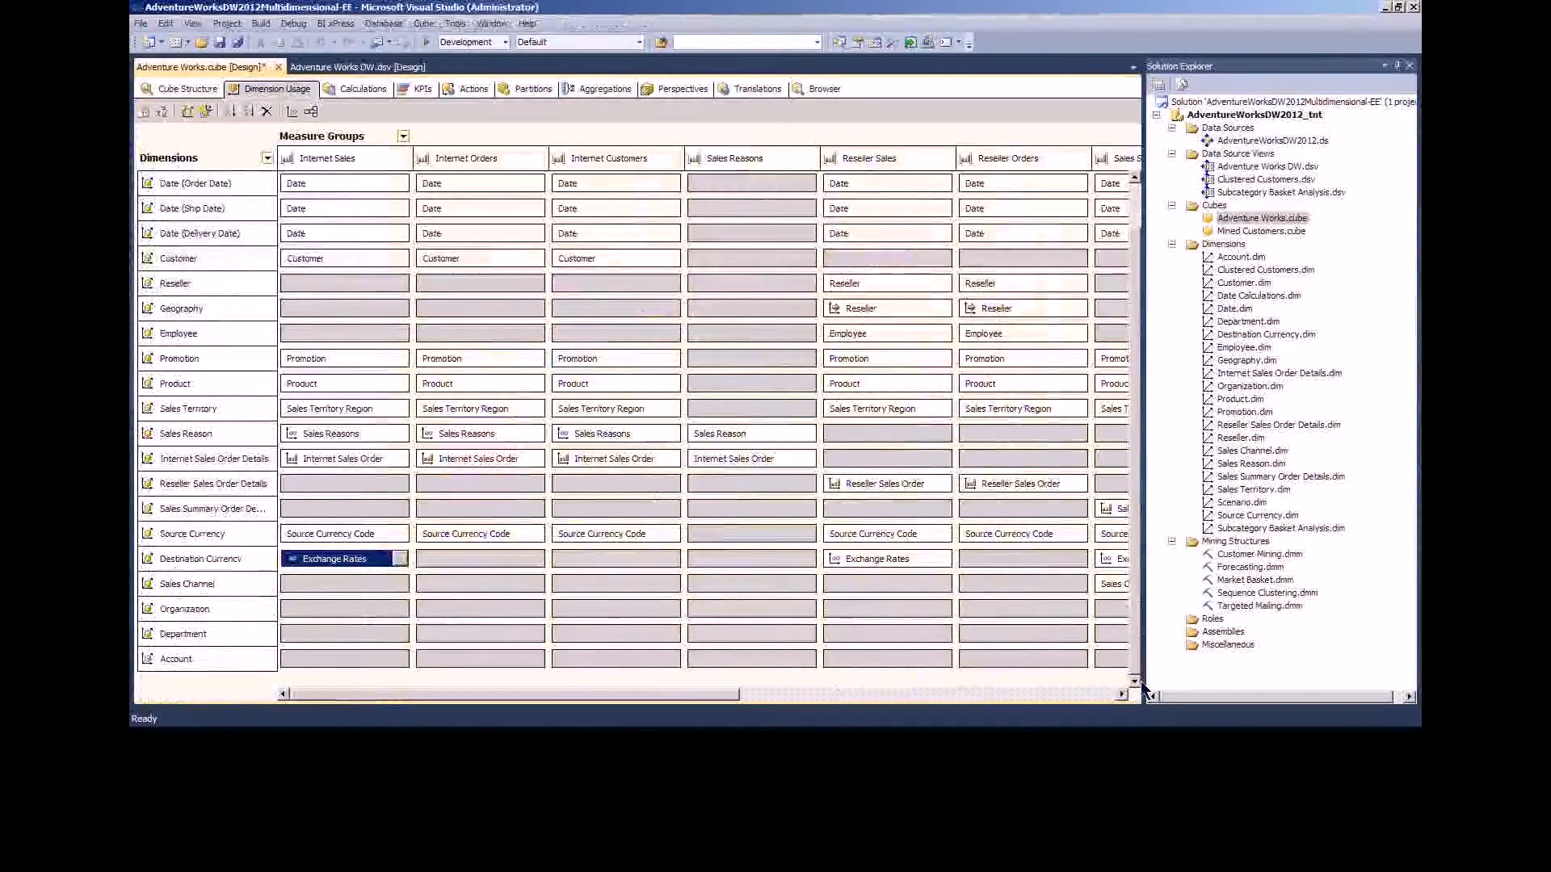
pyautogui.scroll(-1, 1058, 656)
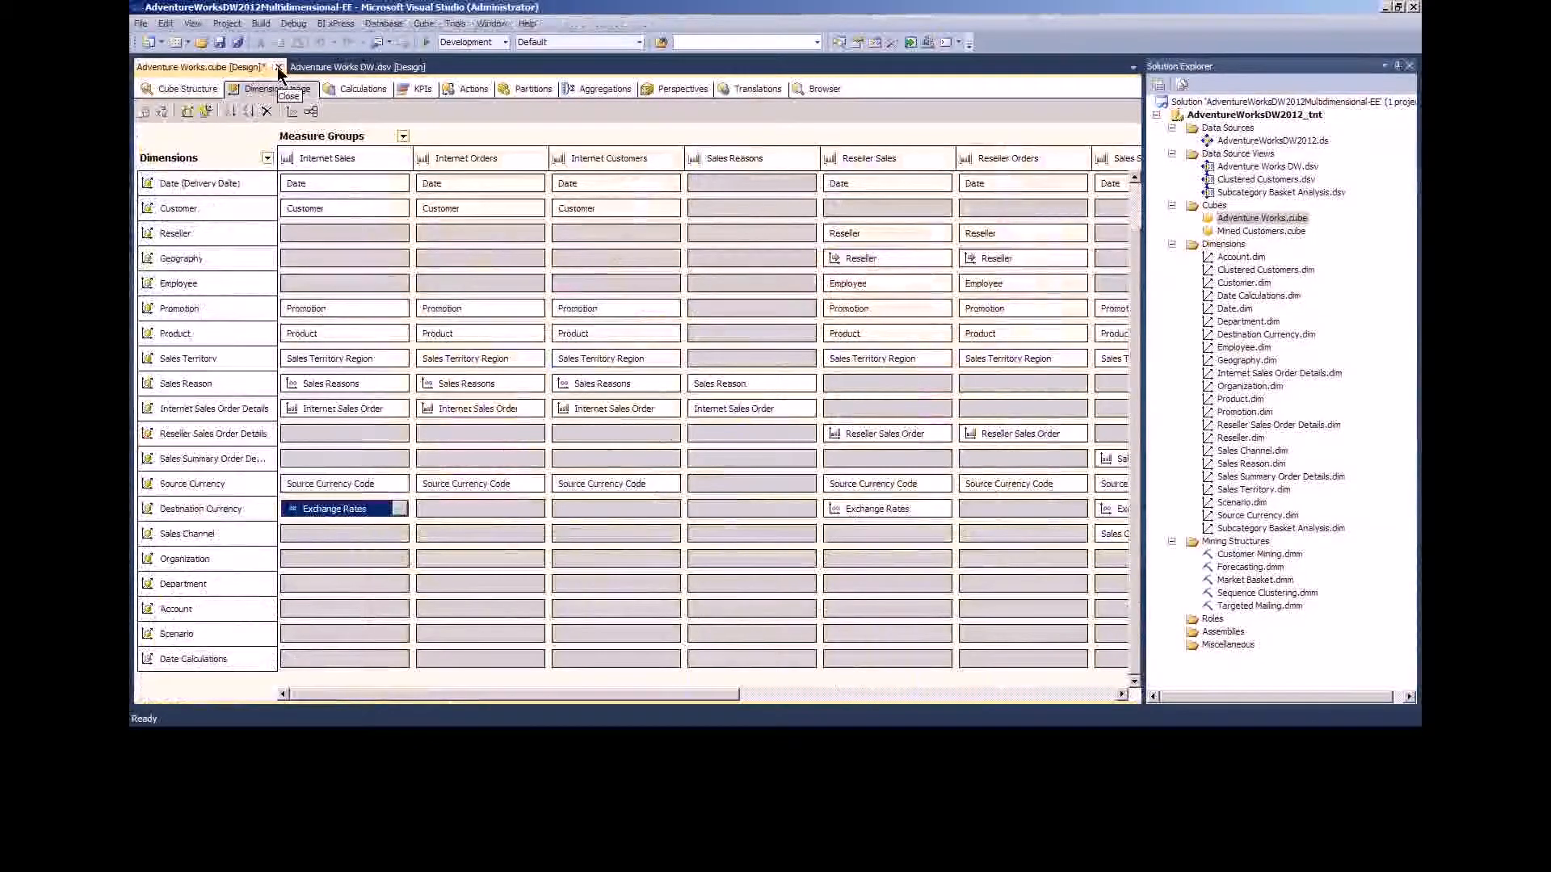
pyautogui.click(172, 94)
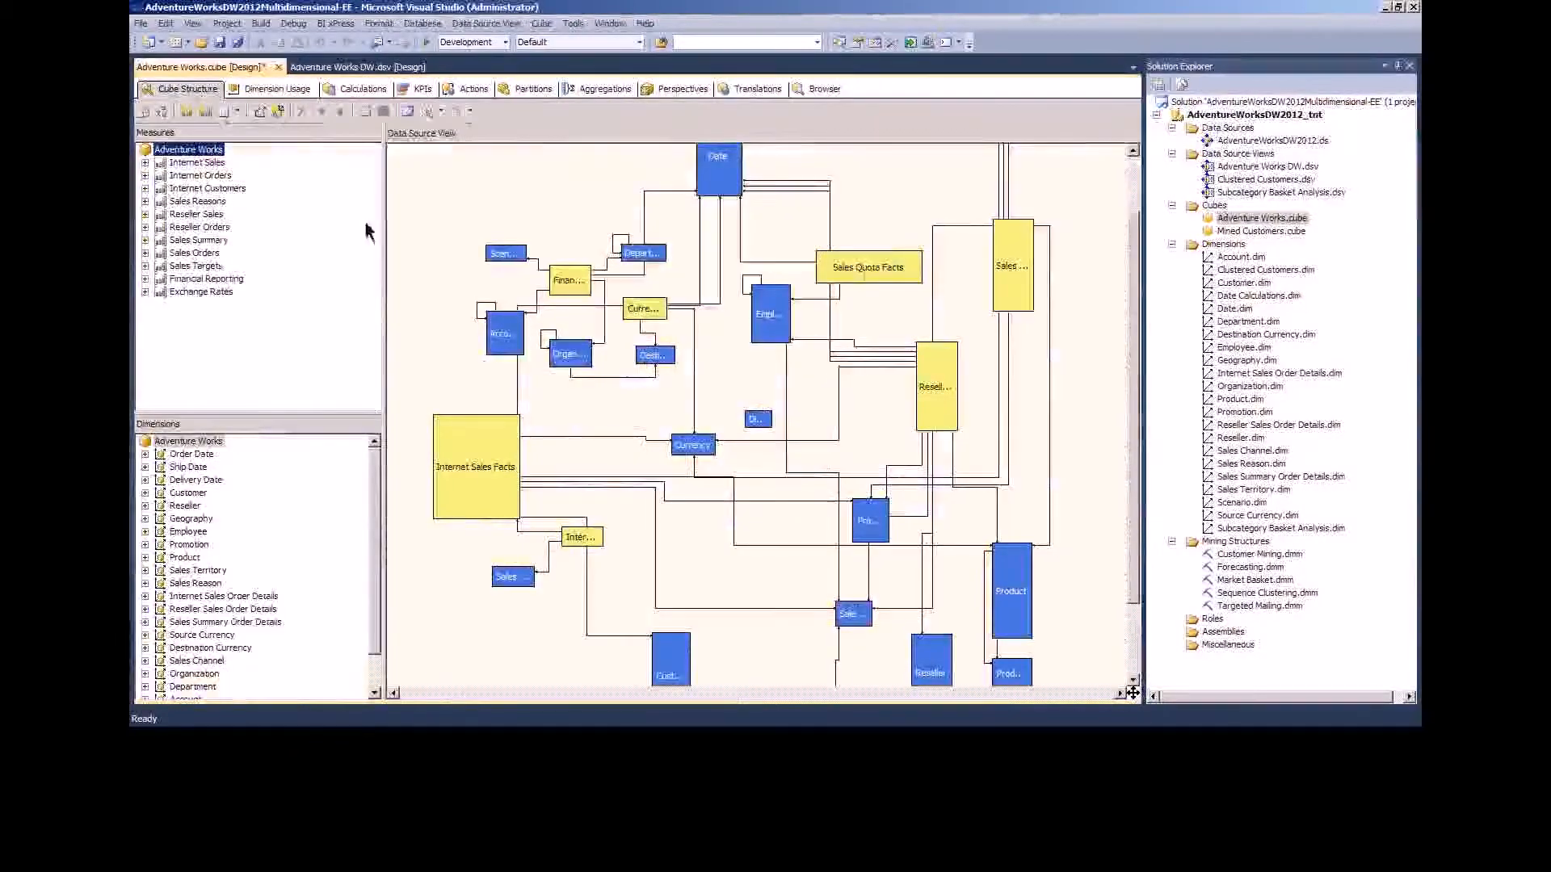
pyautogui.moveTo(279, 411); pyautogui.dragTo(269, 353)
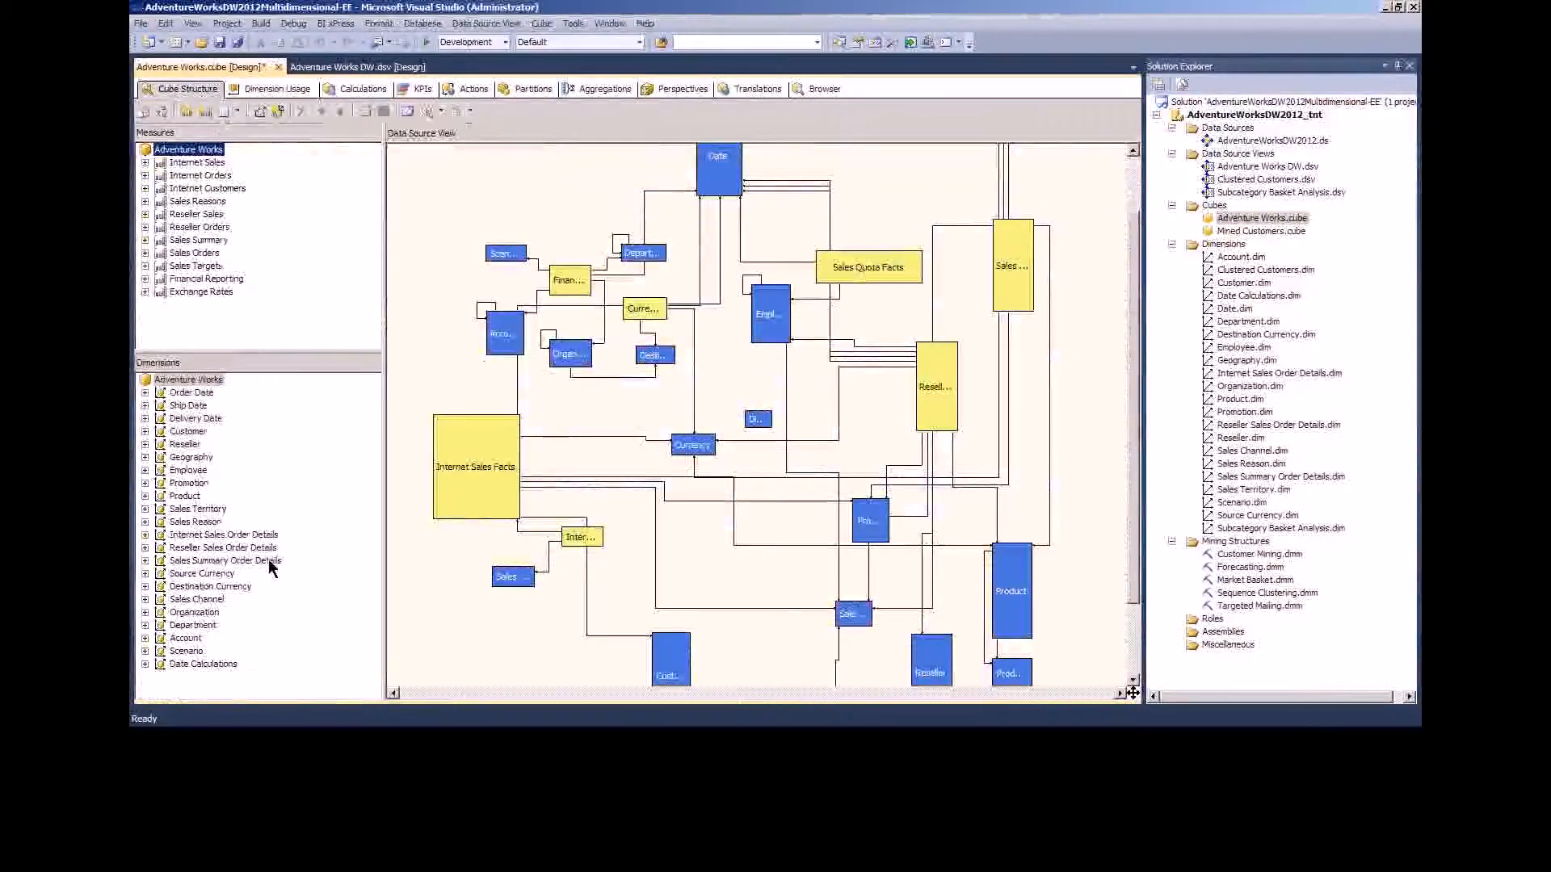
# - Compare the form and script views of the cube's calculations, viewing Internet Gross Profit in form view and finishing in script view
pyautogui.click(359, 92)
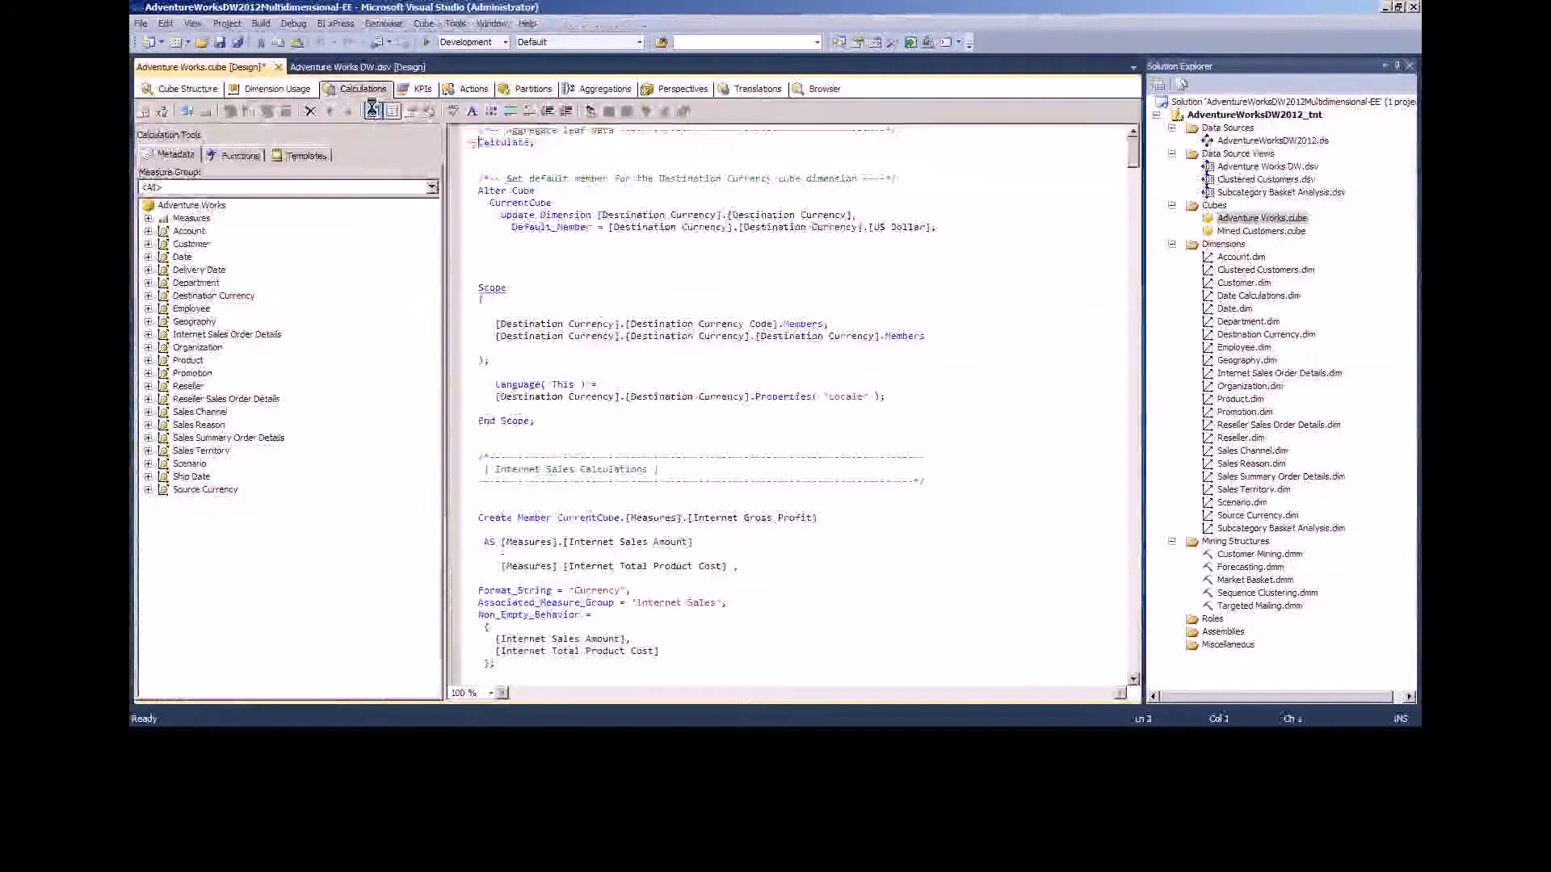
pyautogui.click(373, 110)
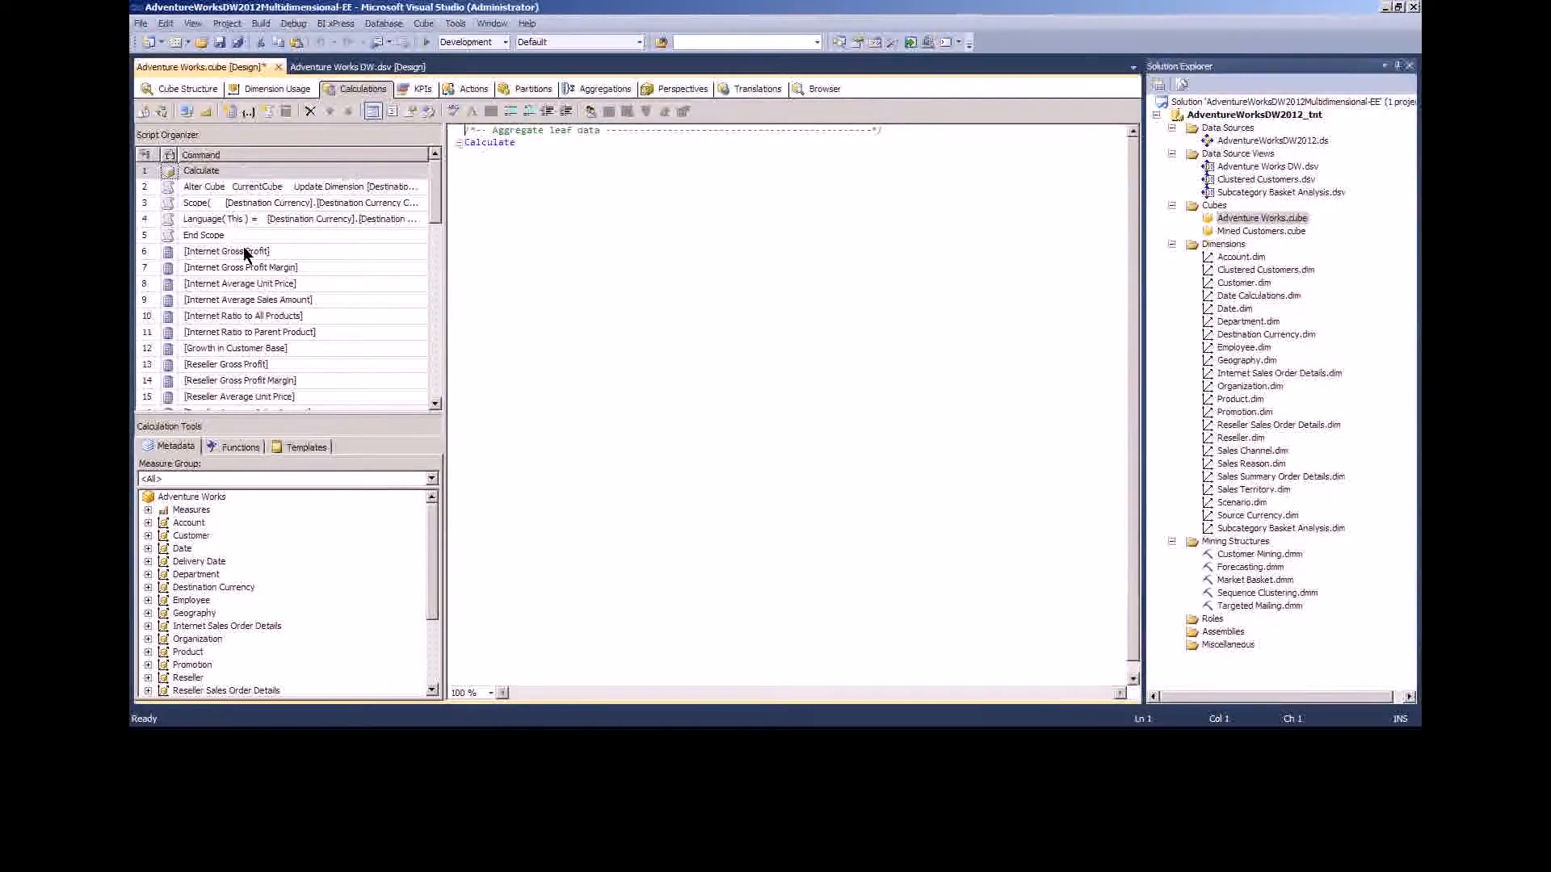
pyautogui.click(389, 110)
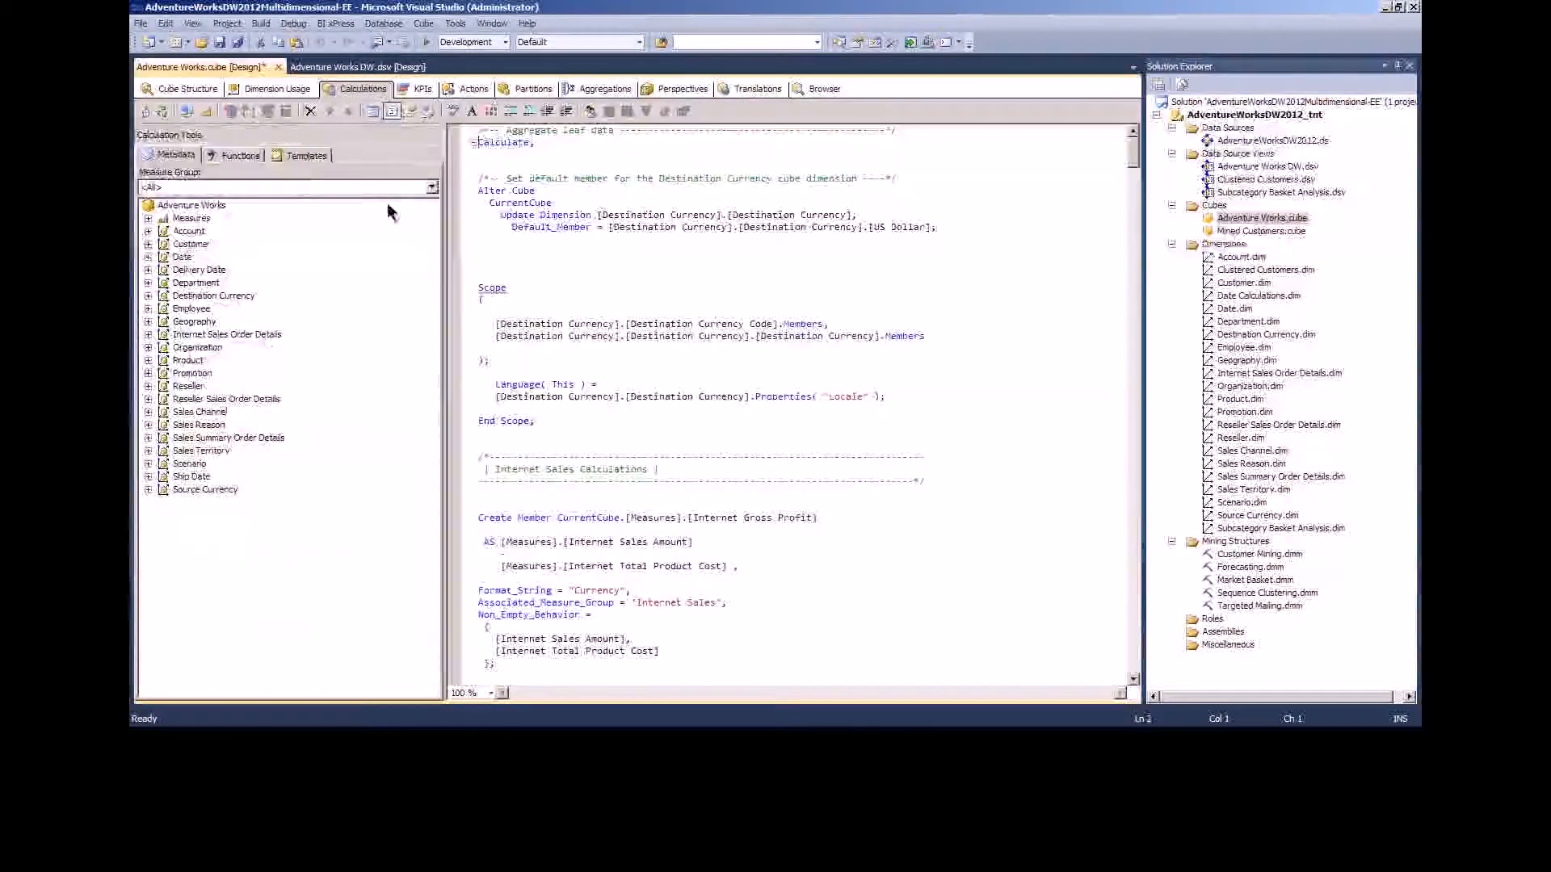
pyautogui.click(589, 268)
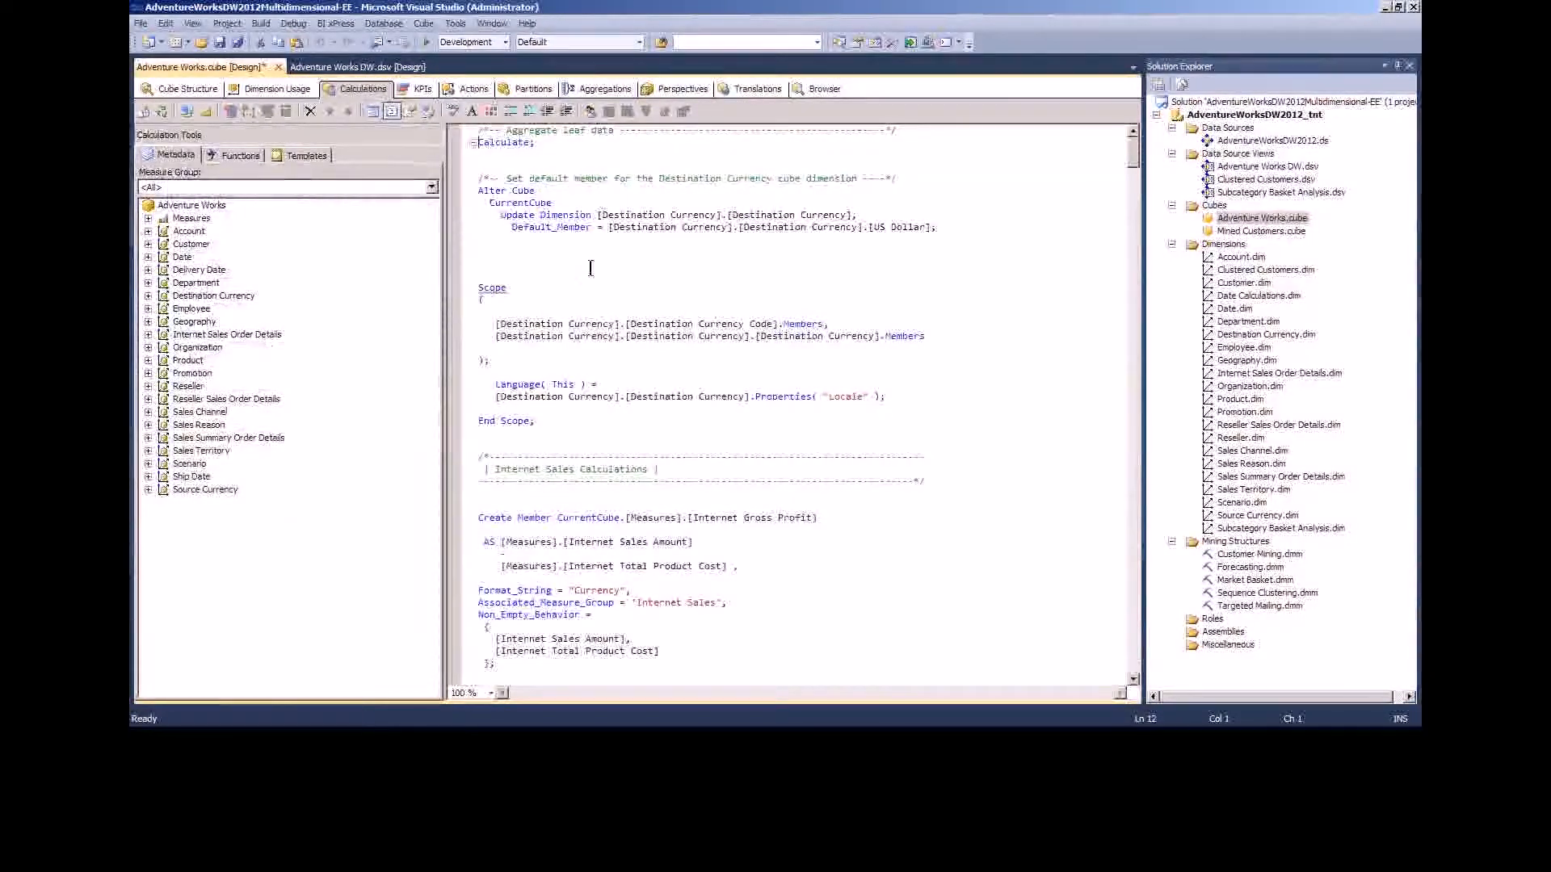
pyautogui.click(373, 111)
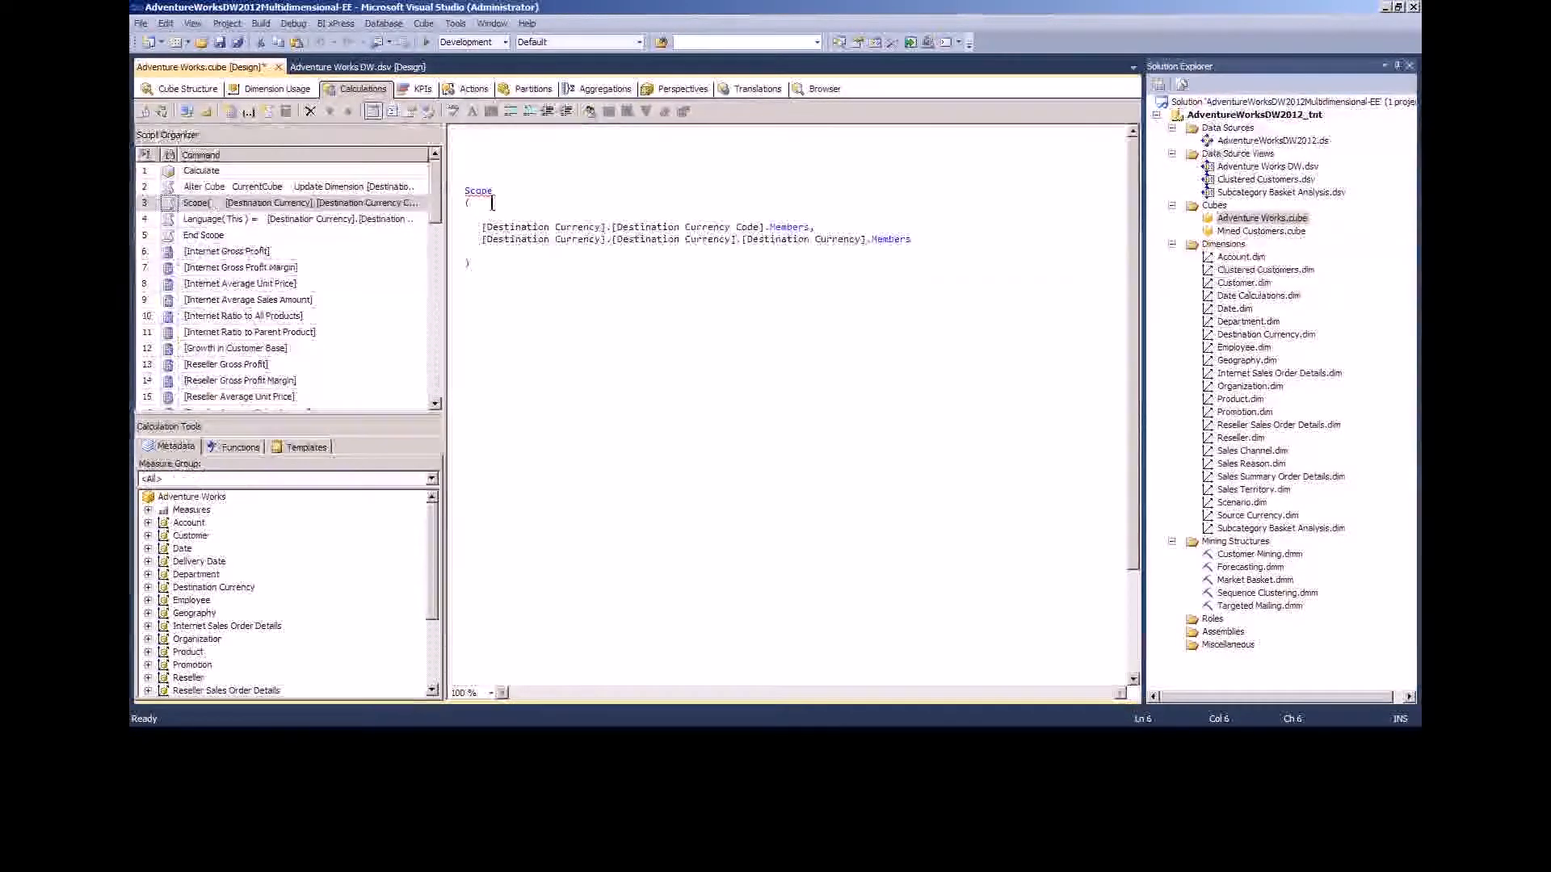
pyautogui.click(231, 250)
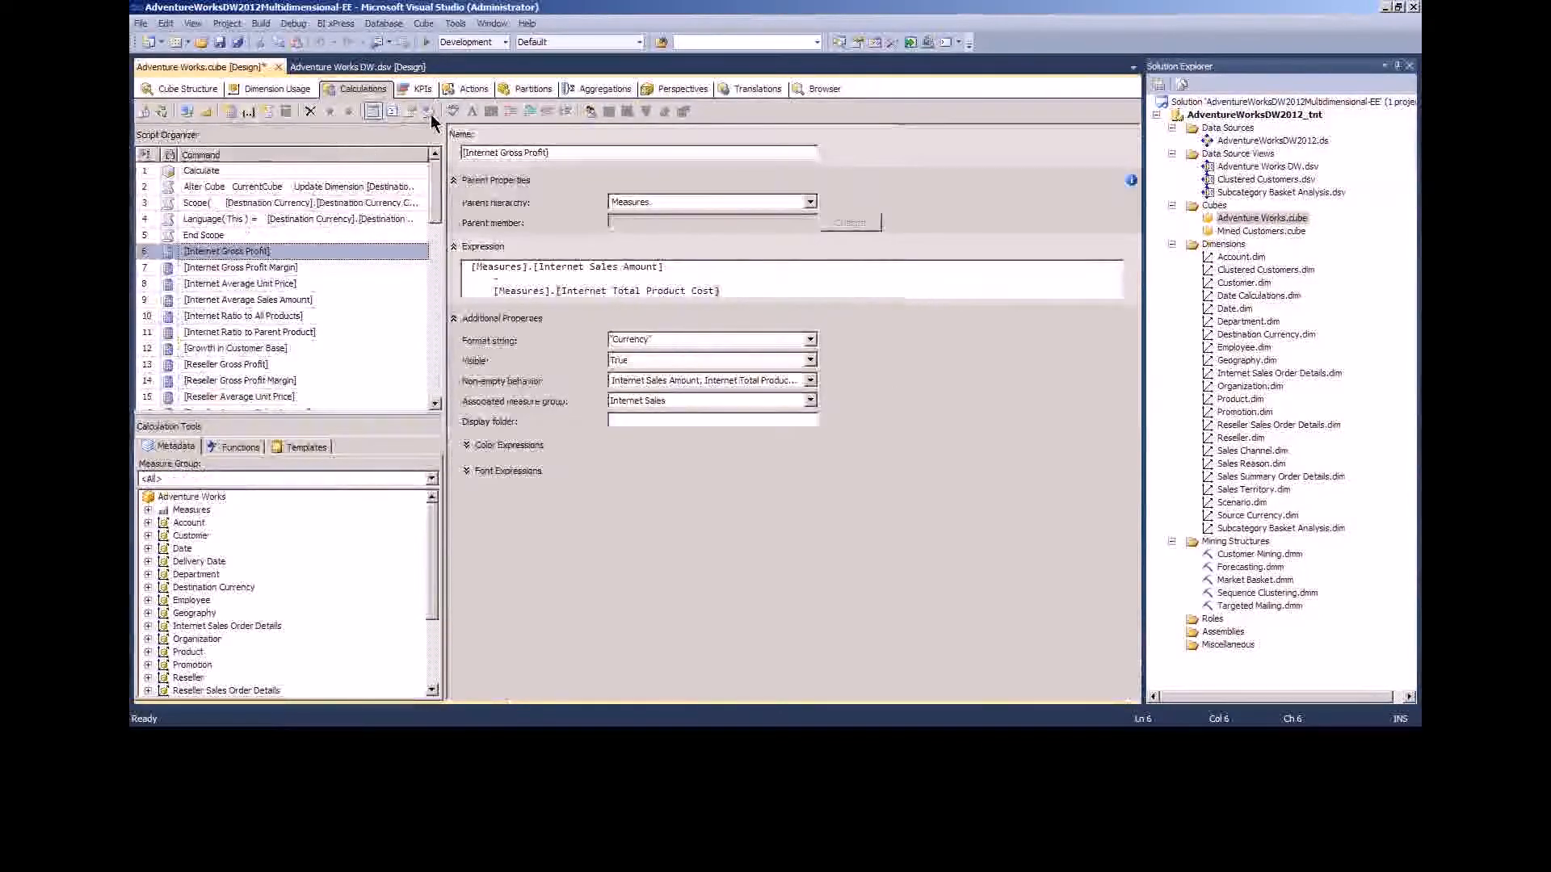
pyautogui.click(392, 113)
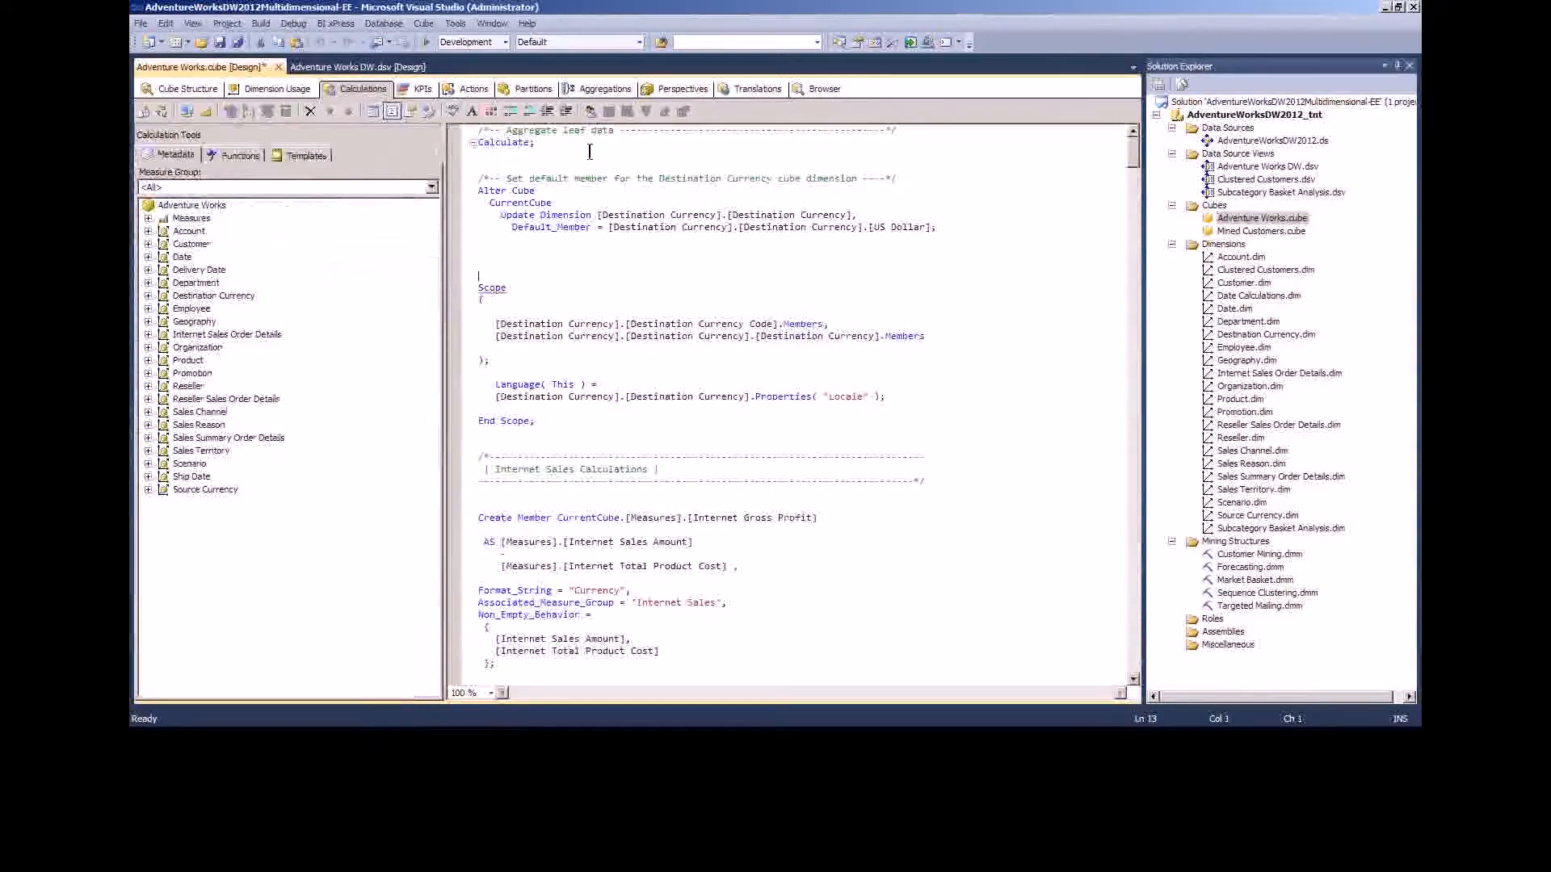
# - Examine the Calculate statement and the Internet Gross Profit member definition in the calculation script
pyautogui.moveTo(565, 147); pyautogui.dragTo(453, 117)
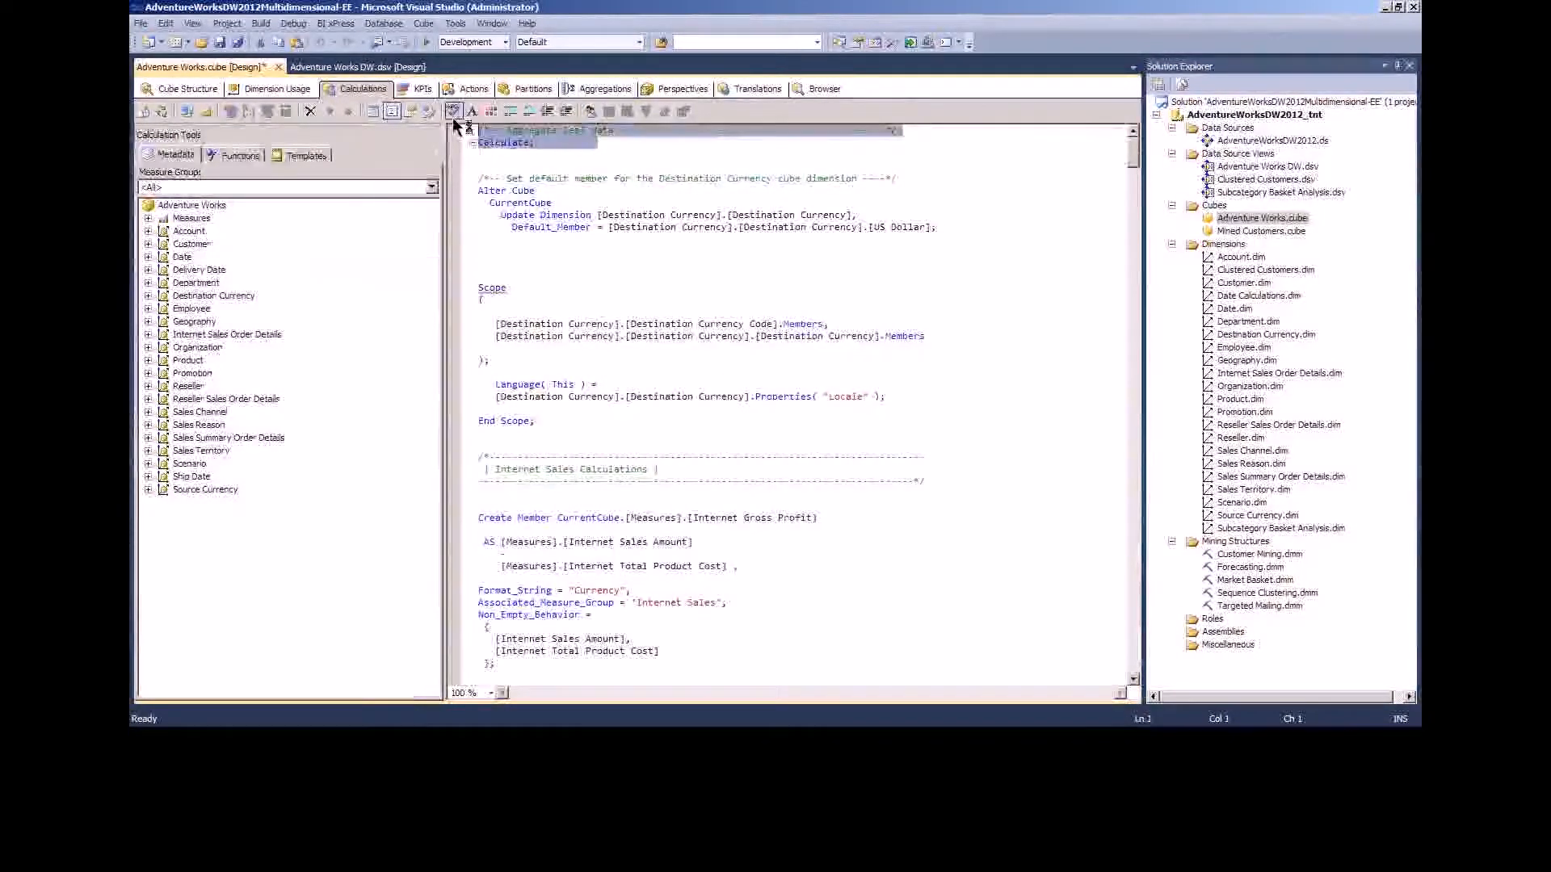
pyautogui.click(545, 161)
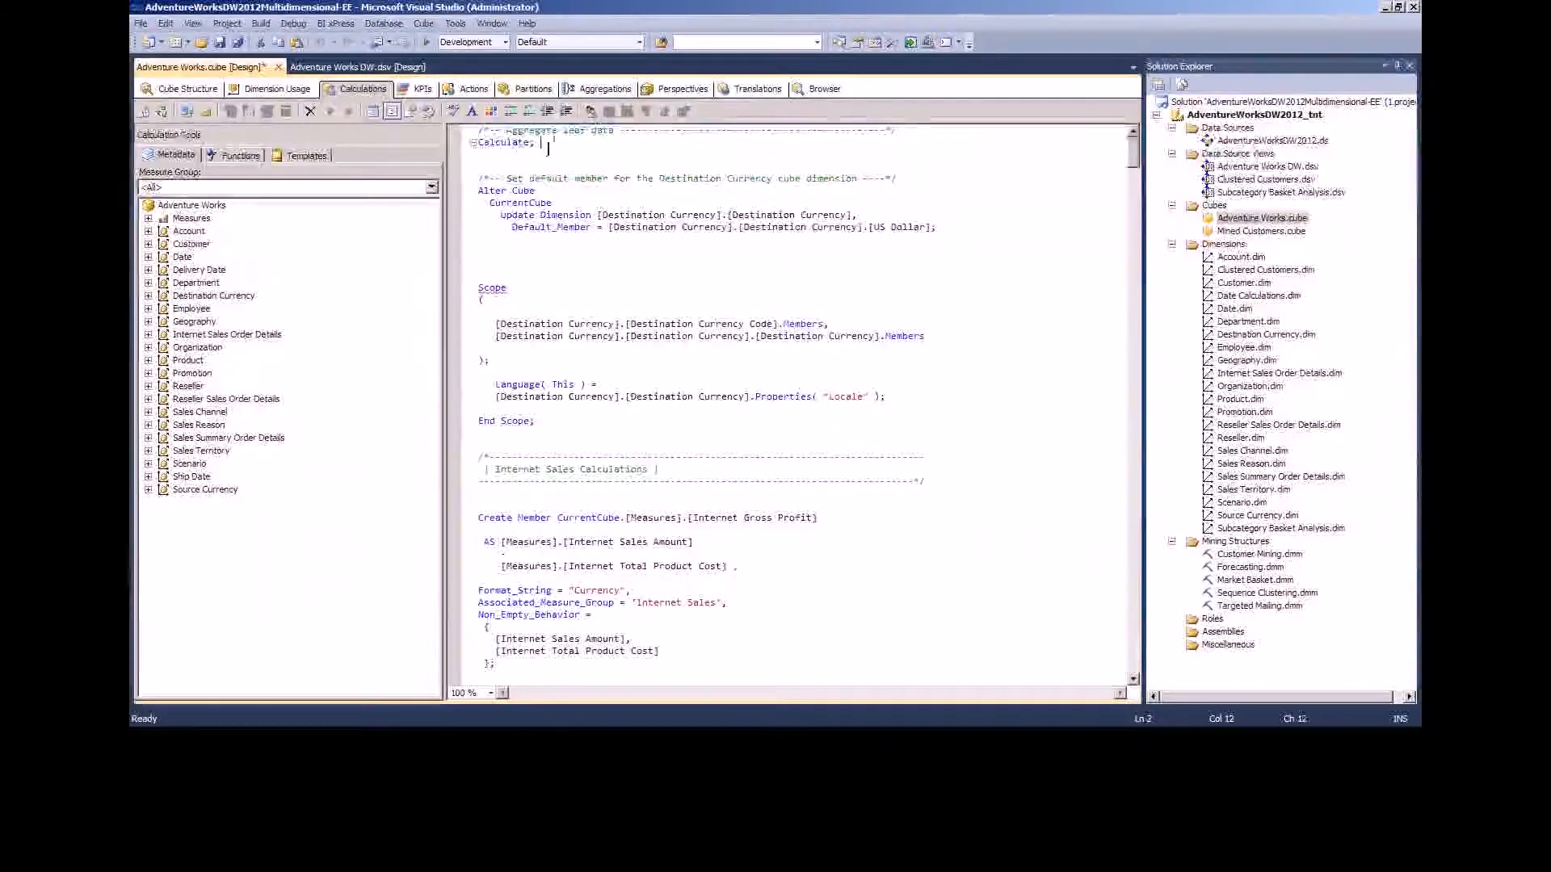
pyautogui.moveTo(541, 142); pyautogui.dragTo(589, 158)
pyautogui.click(589, 158)
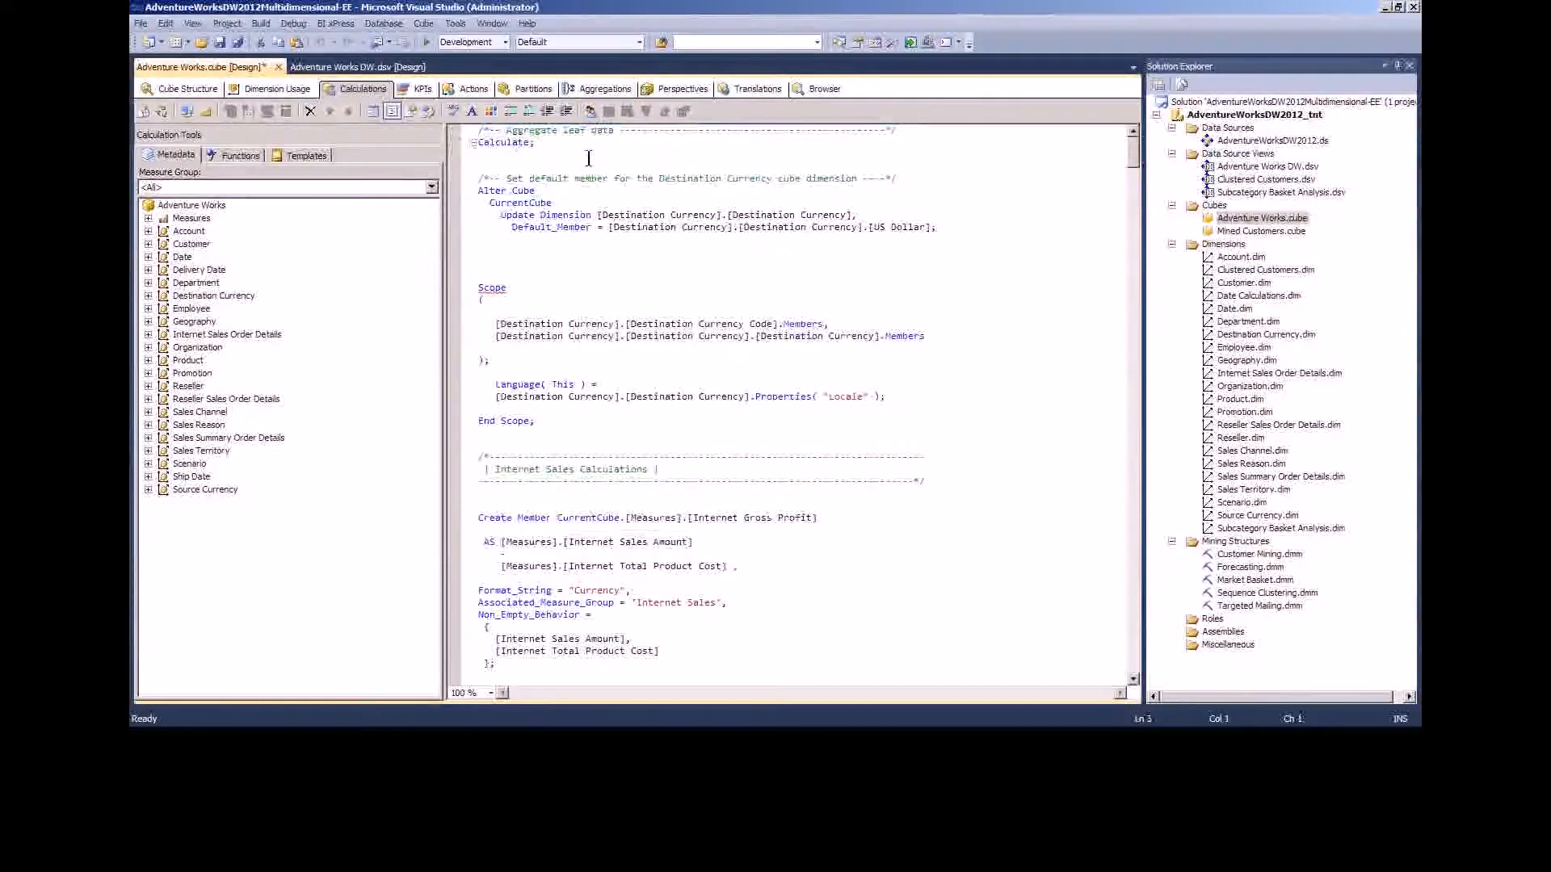
pyautogui.scroll(-4, 525, 432)
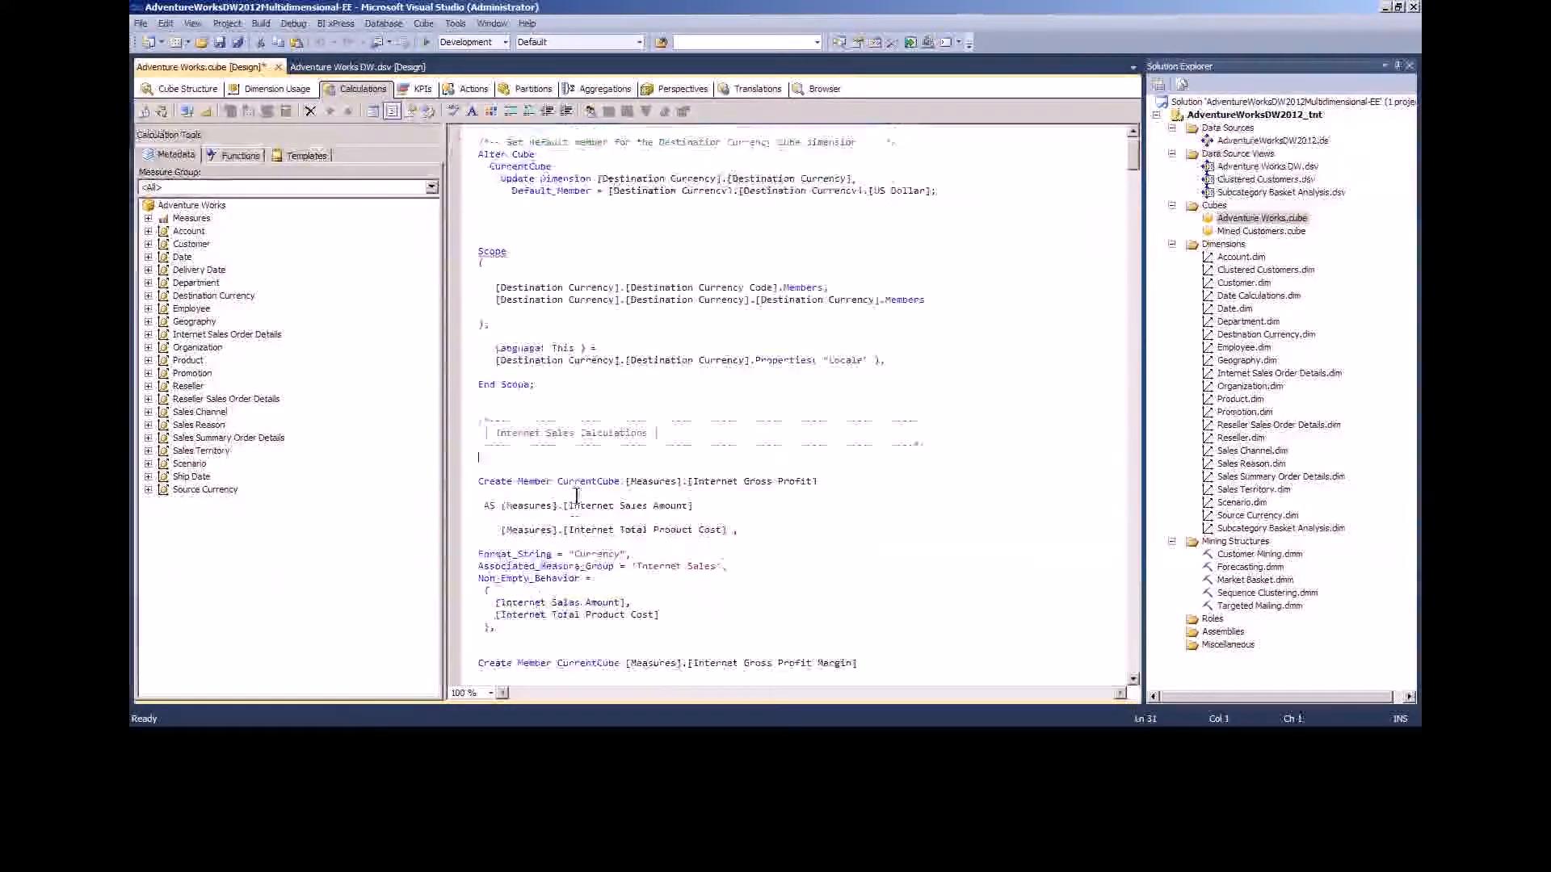
pyautogui.moveTo(494, 370); pyautogui.dragTo(582, 372)
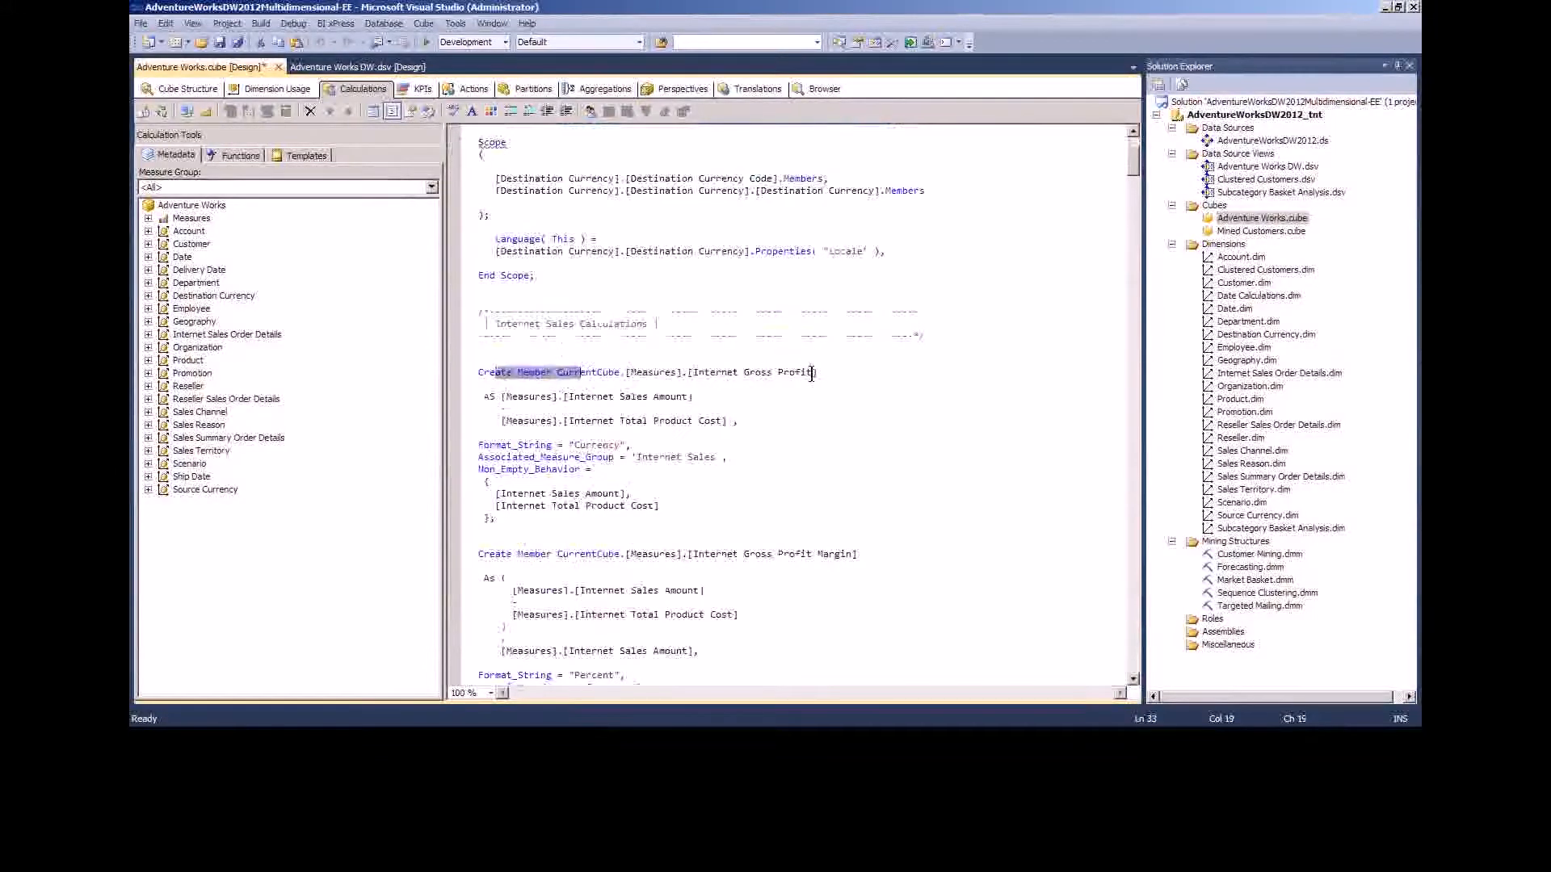
pyautogui.moveTo(817, 372); pyautogui.dragTo(696, 371)
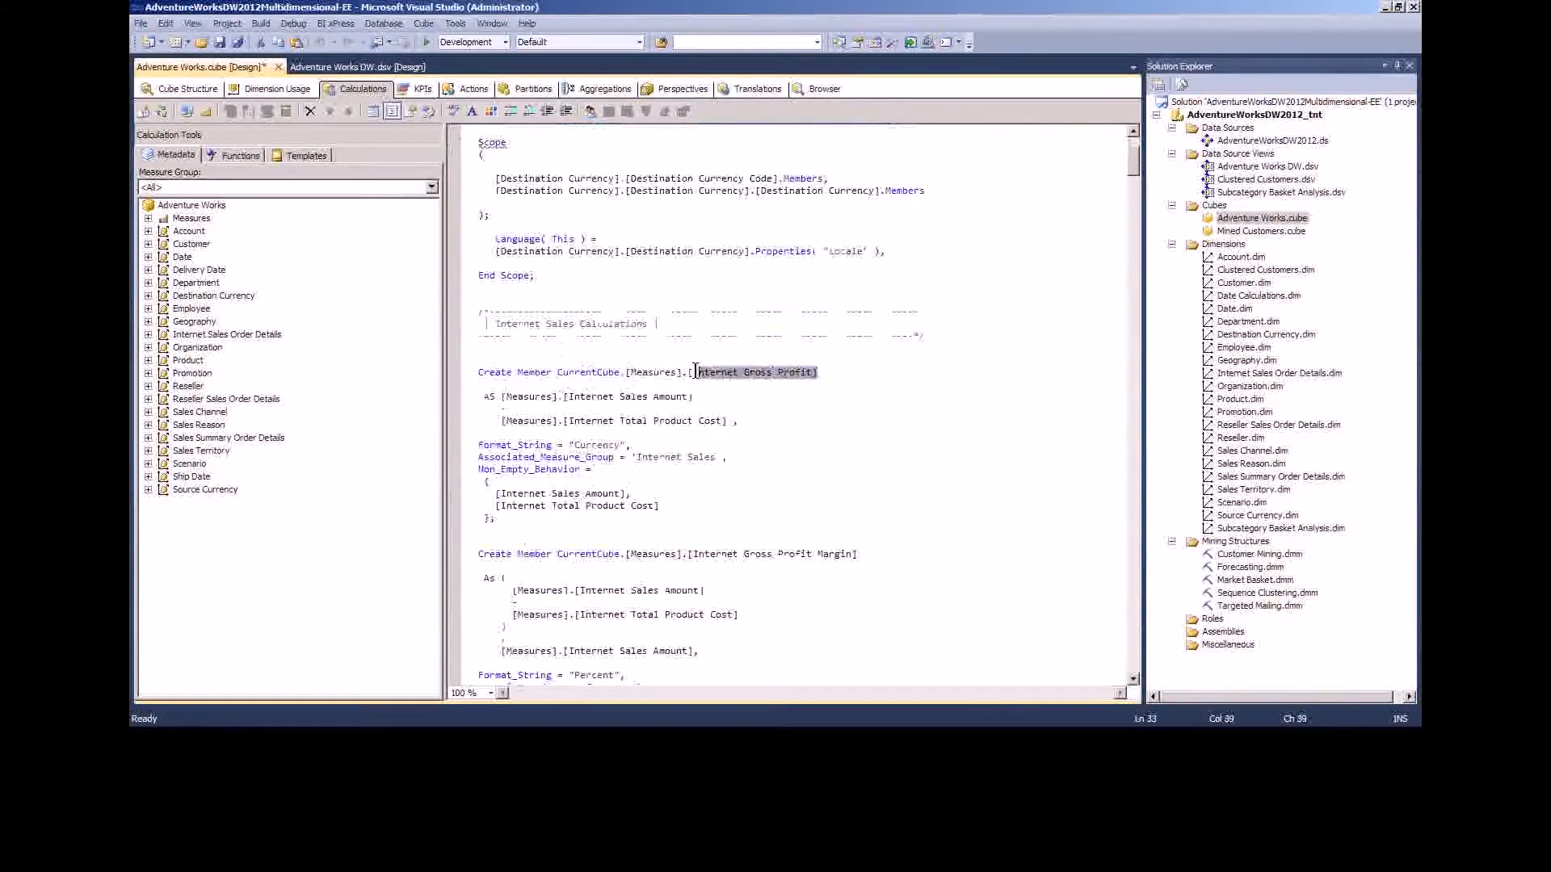
pyautogui.click(760, 410)
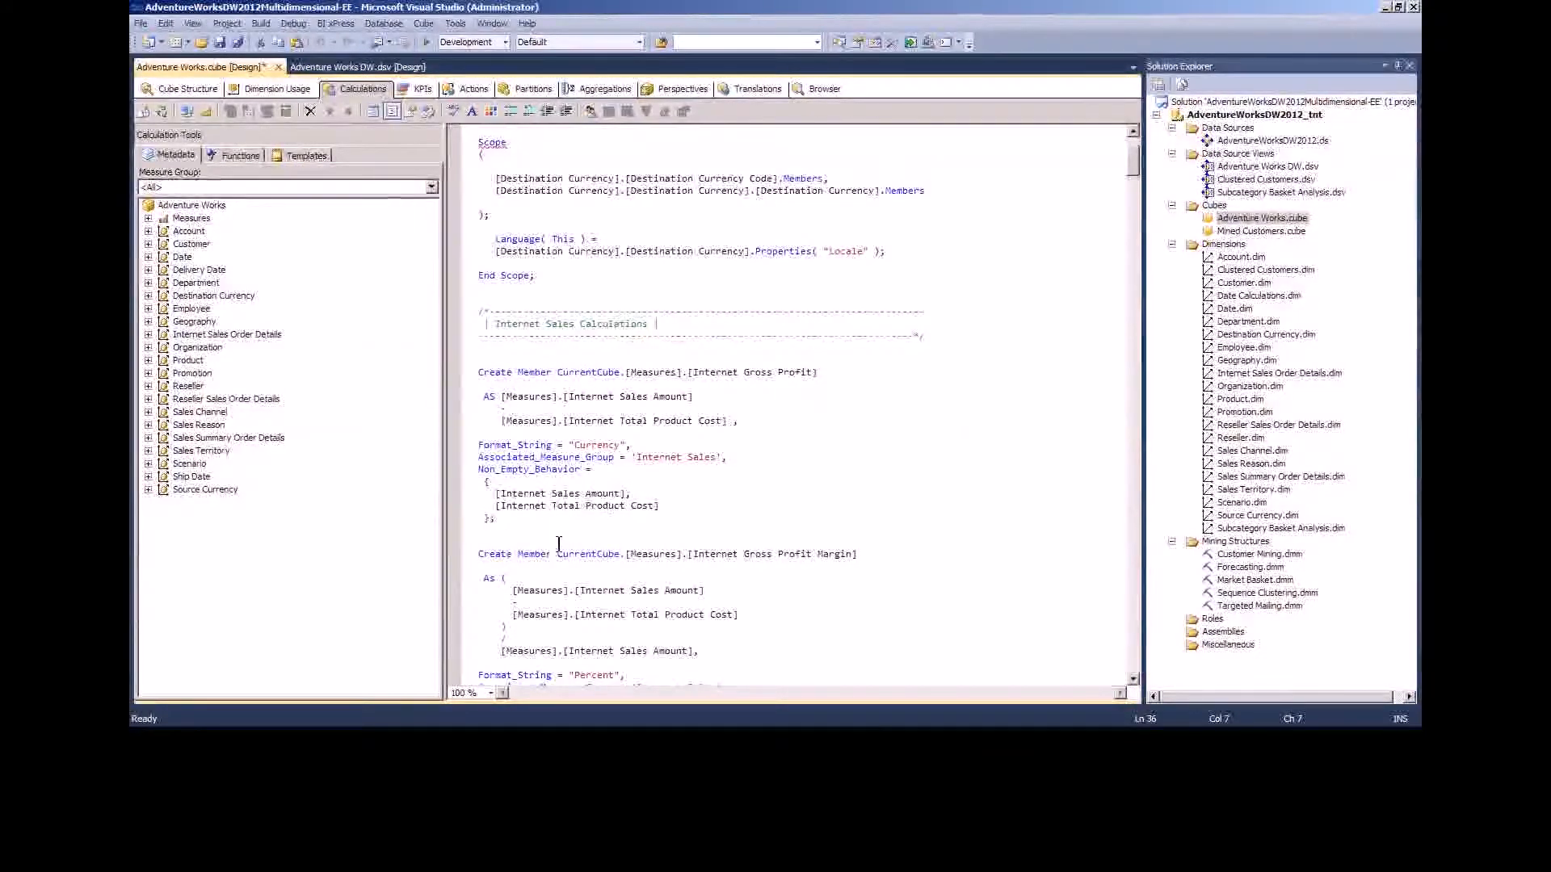
# - Paste a "Dynamic Time Calculations" comment header below the Destination Currency default member statement in the calculation script
pyautogui.scroll(1, 563, 531)
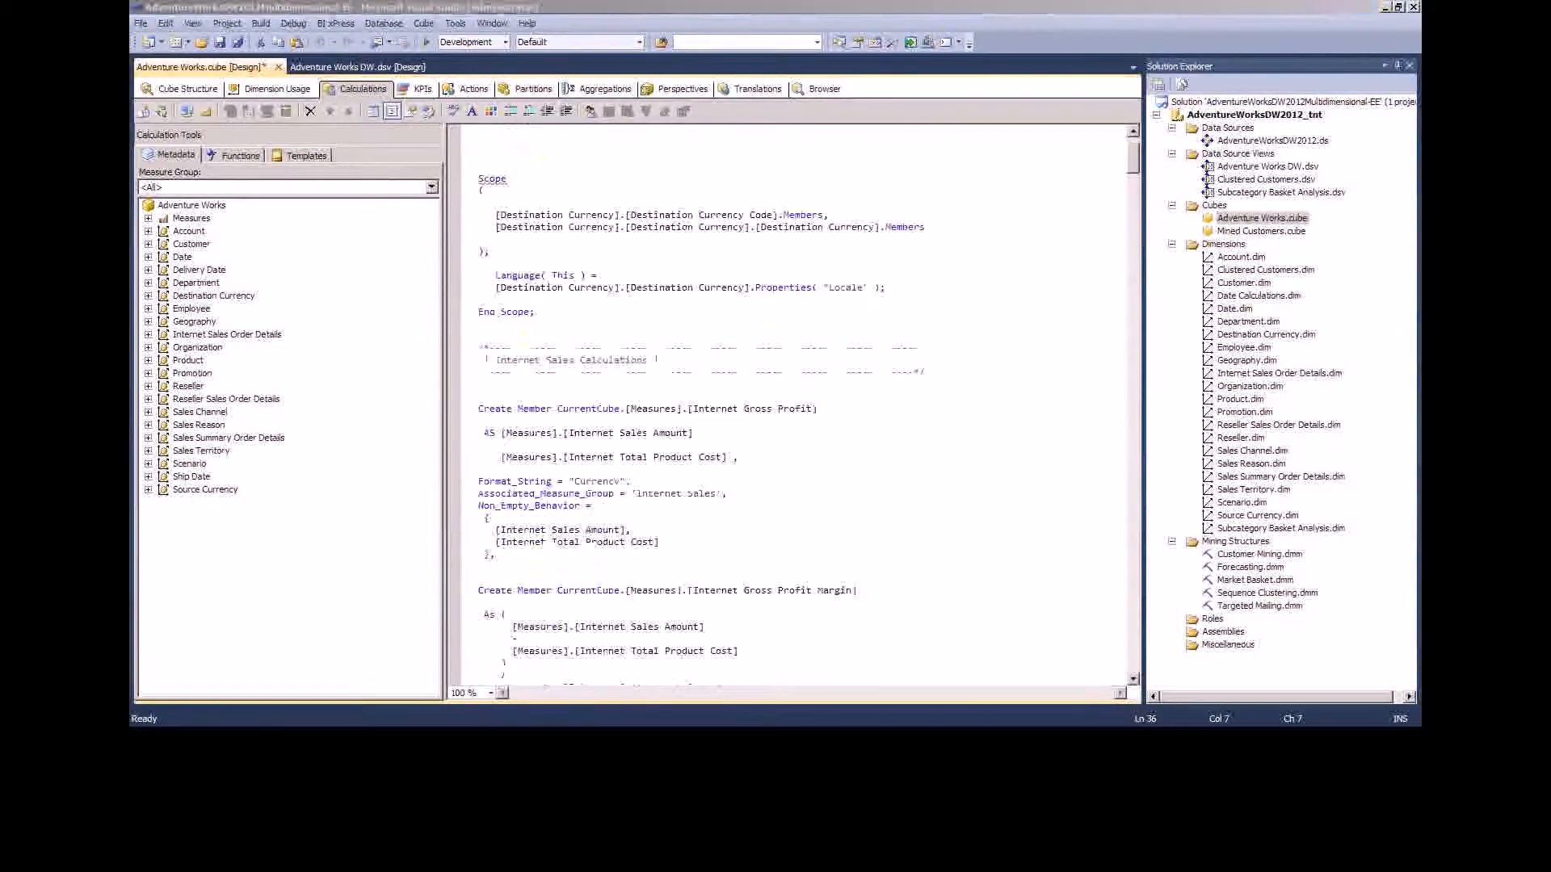
pyautogui.click(578, 180)
pyautogui.scroll(3, 575, 132)
pyautogui.click(456, 251)
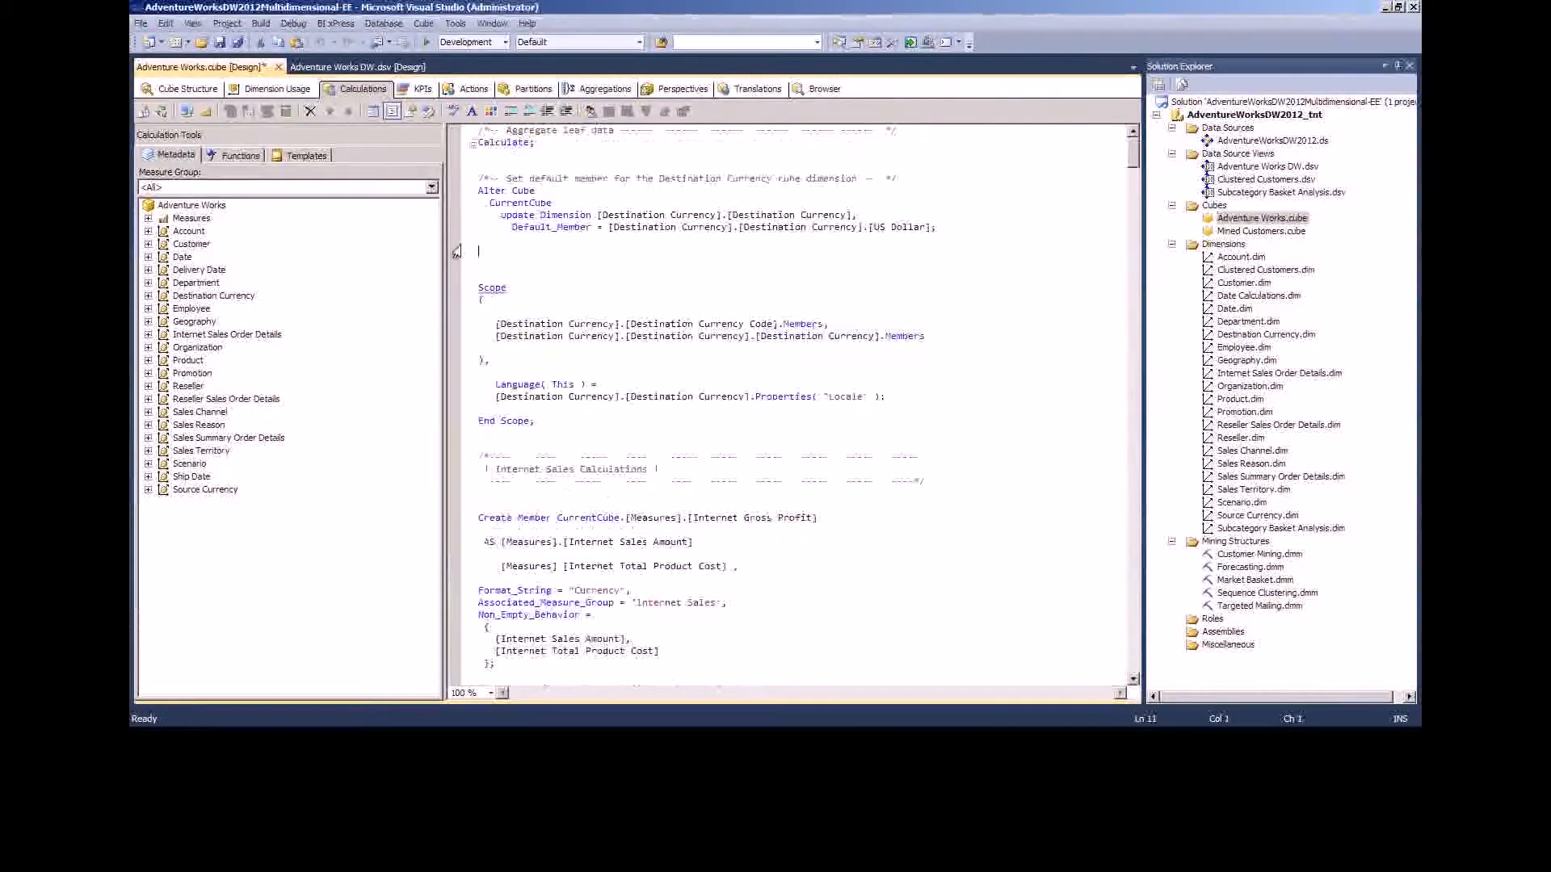
pyautogui.hotkey('ctrl', 'v')
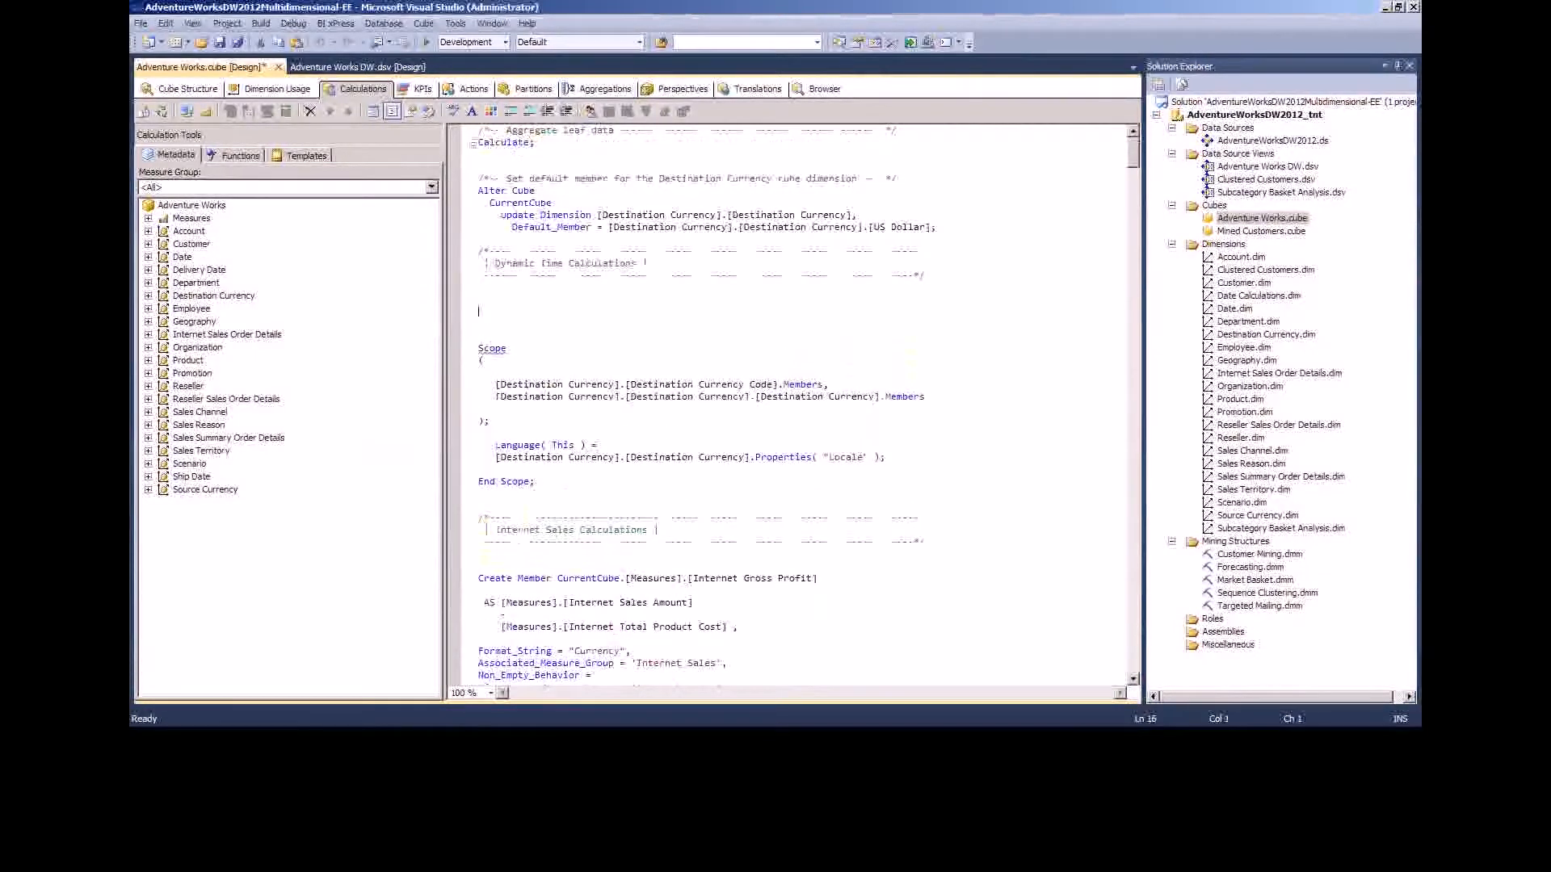
# - Under the header, add a Calendar Year To Date scope that aggregates YTD of the current Calendar member over [Date Calculations].[Calculation].[Actuals]
pyautogui.hotkey('alt', 'Tab')
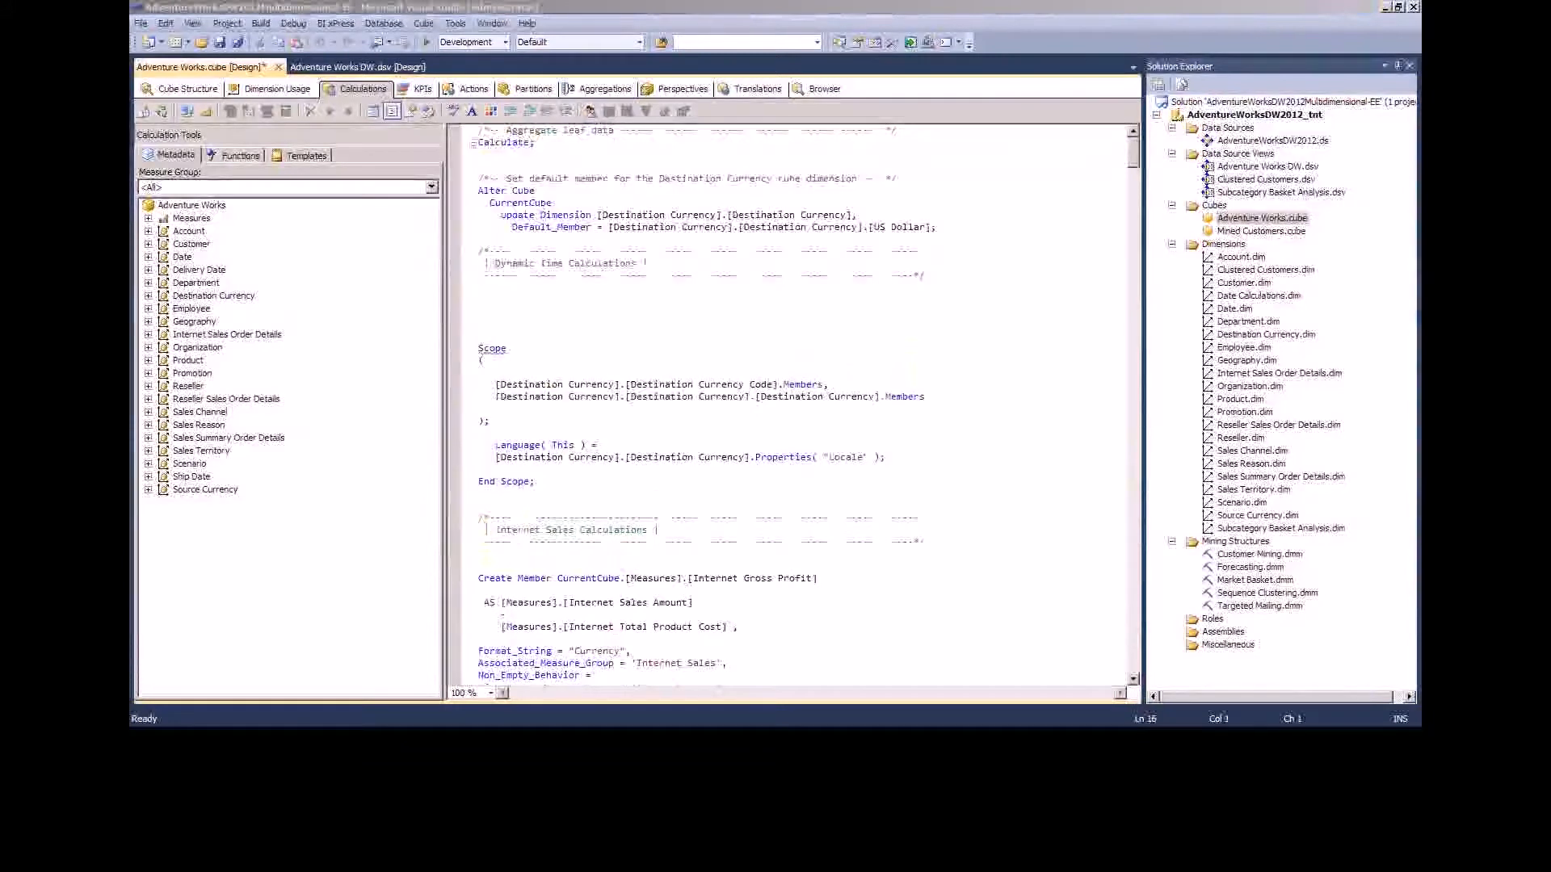
pyautogui.click(479, 294)
pyautogui.write('Scope([Date Calculations].[Calculation].&[Calendar Year To Date]);      This =      AGGREGATE(     YTD ([Date].[Calendar].CurrentMember),     [Date Calculations].[Calculation].[Actuals]),  END SCOPE;')
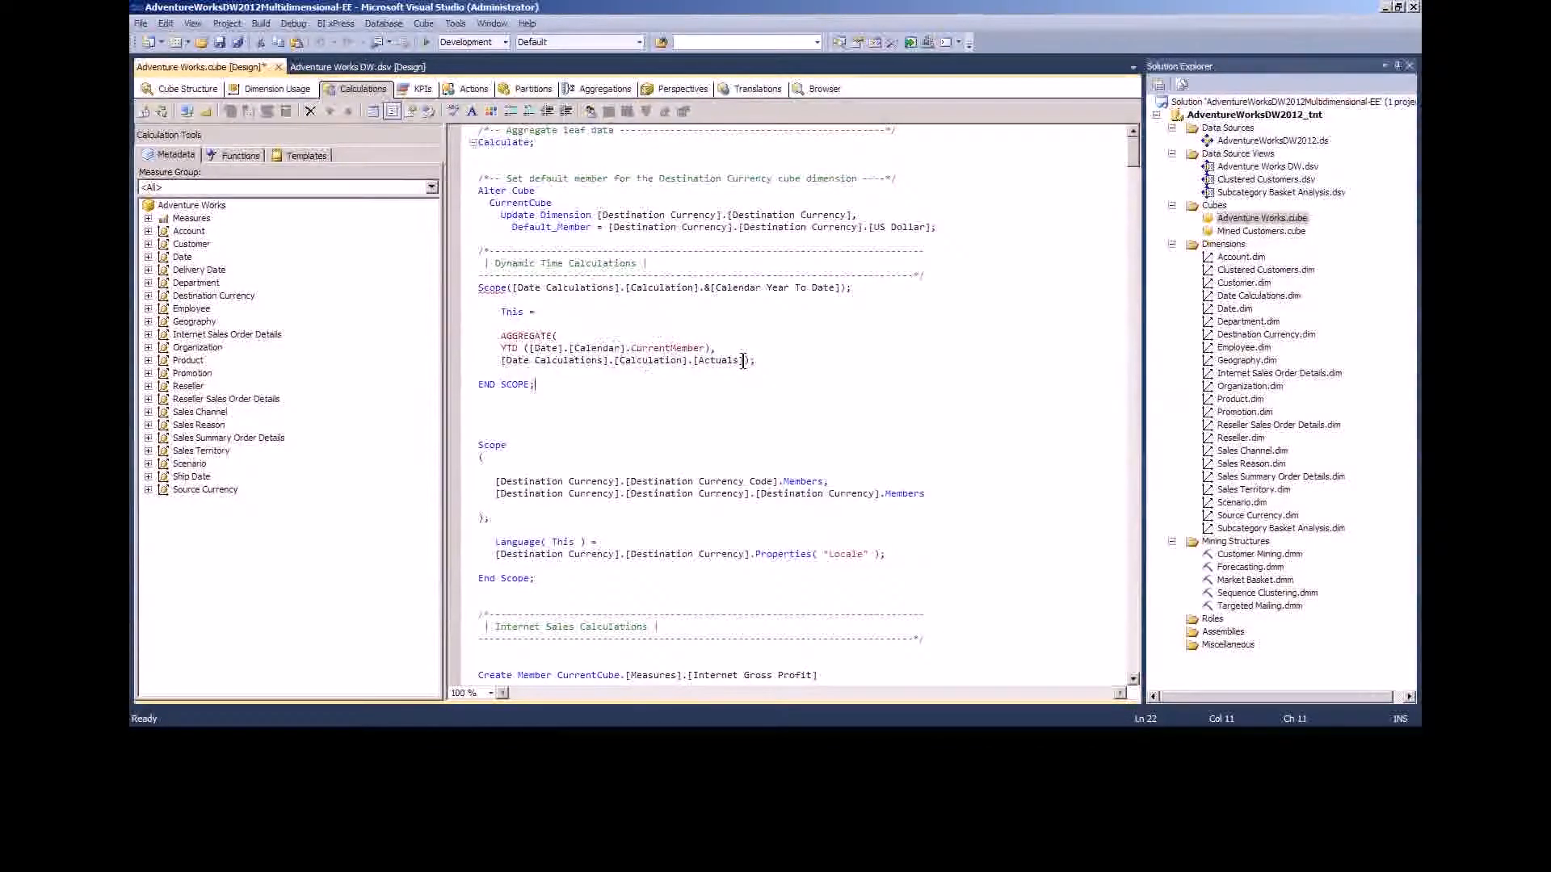
pyautogui.moveTo(743, 361); pyautogui.dragTo(697, 361)
# - Below it, add a Calendar Previous Period scope that returns Actuals for [Date].[Calendar].CurrentMember.PrevMember
pyautogui.click(638, 434)
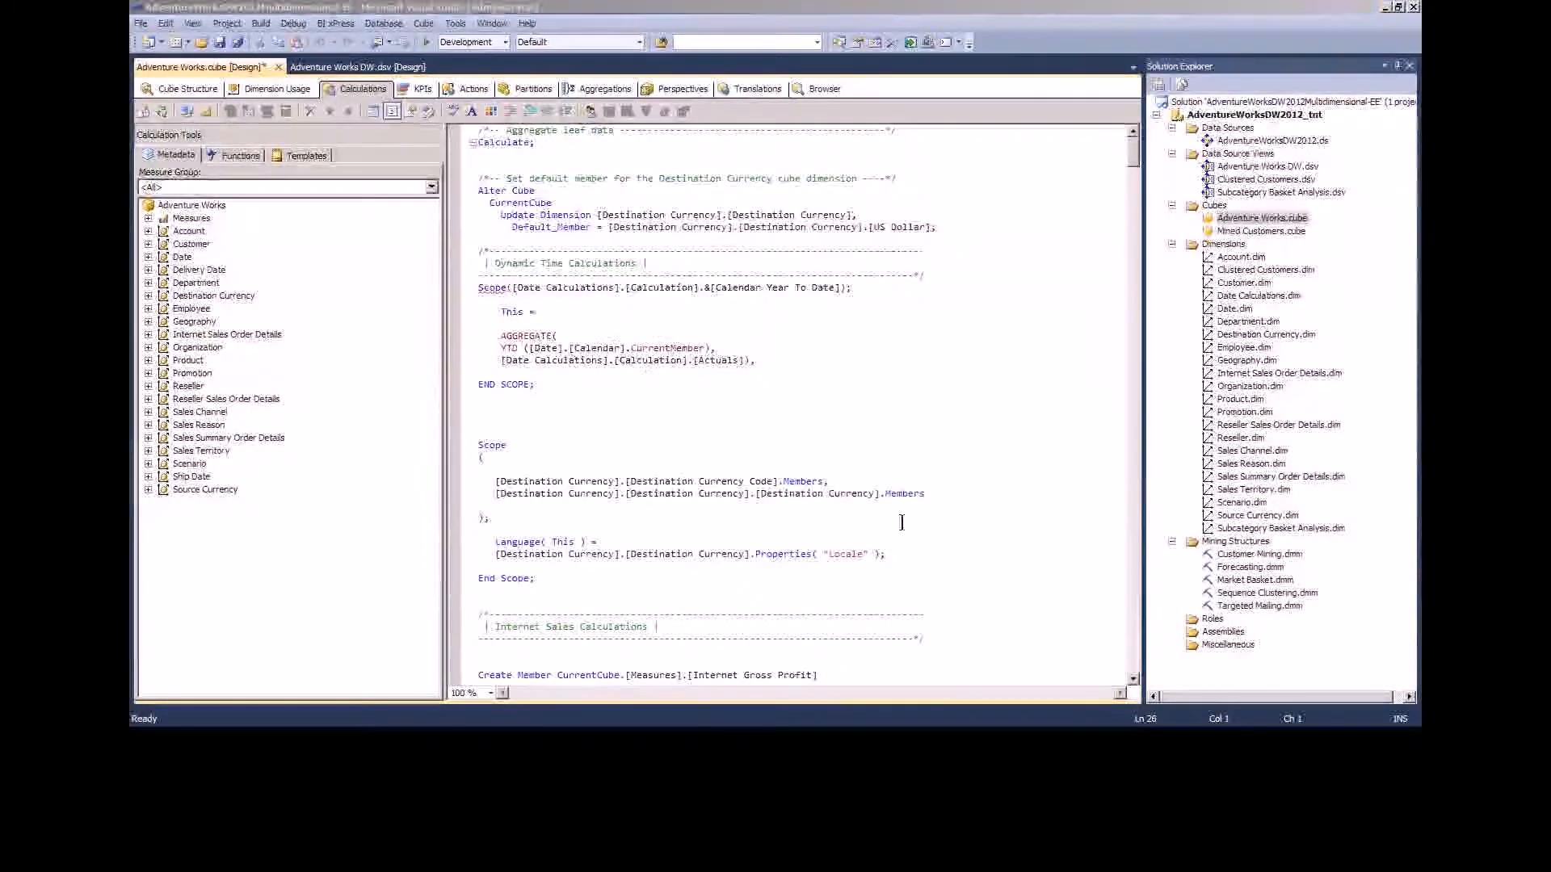
pyautogui.click(477, 409)
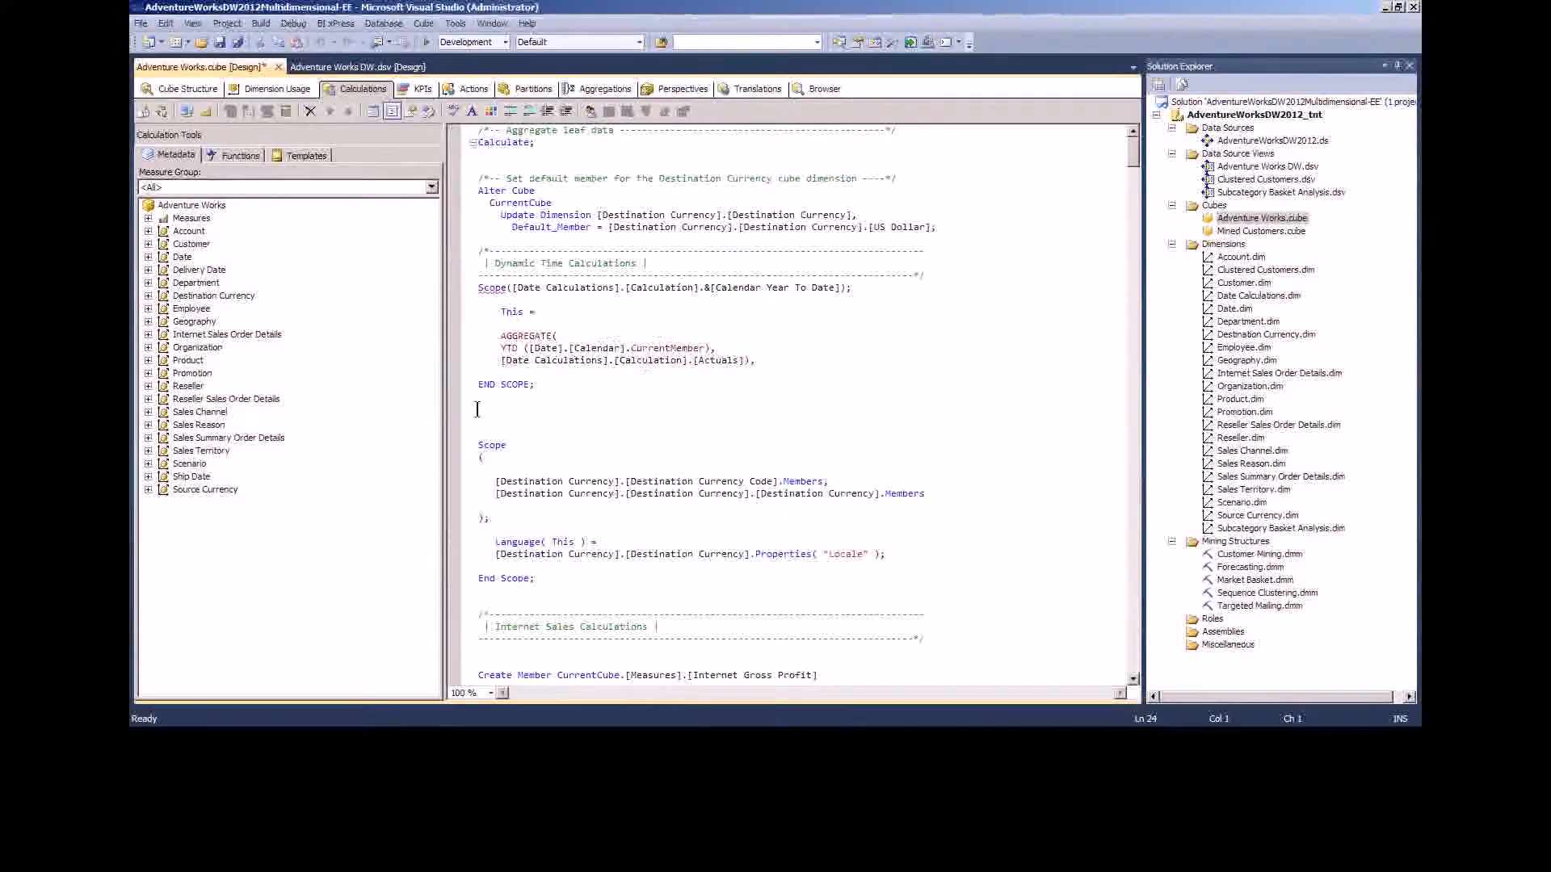
pyautogui.write('Scope([Date Calculations].[Calculation].&[Calendar Previous Period]);      THIS =      ([Date].[Calendar].CurrentMember.PrevMember,     [Date Calculations].[Calculation].[Actuals]);  END SCOPE;')
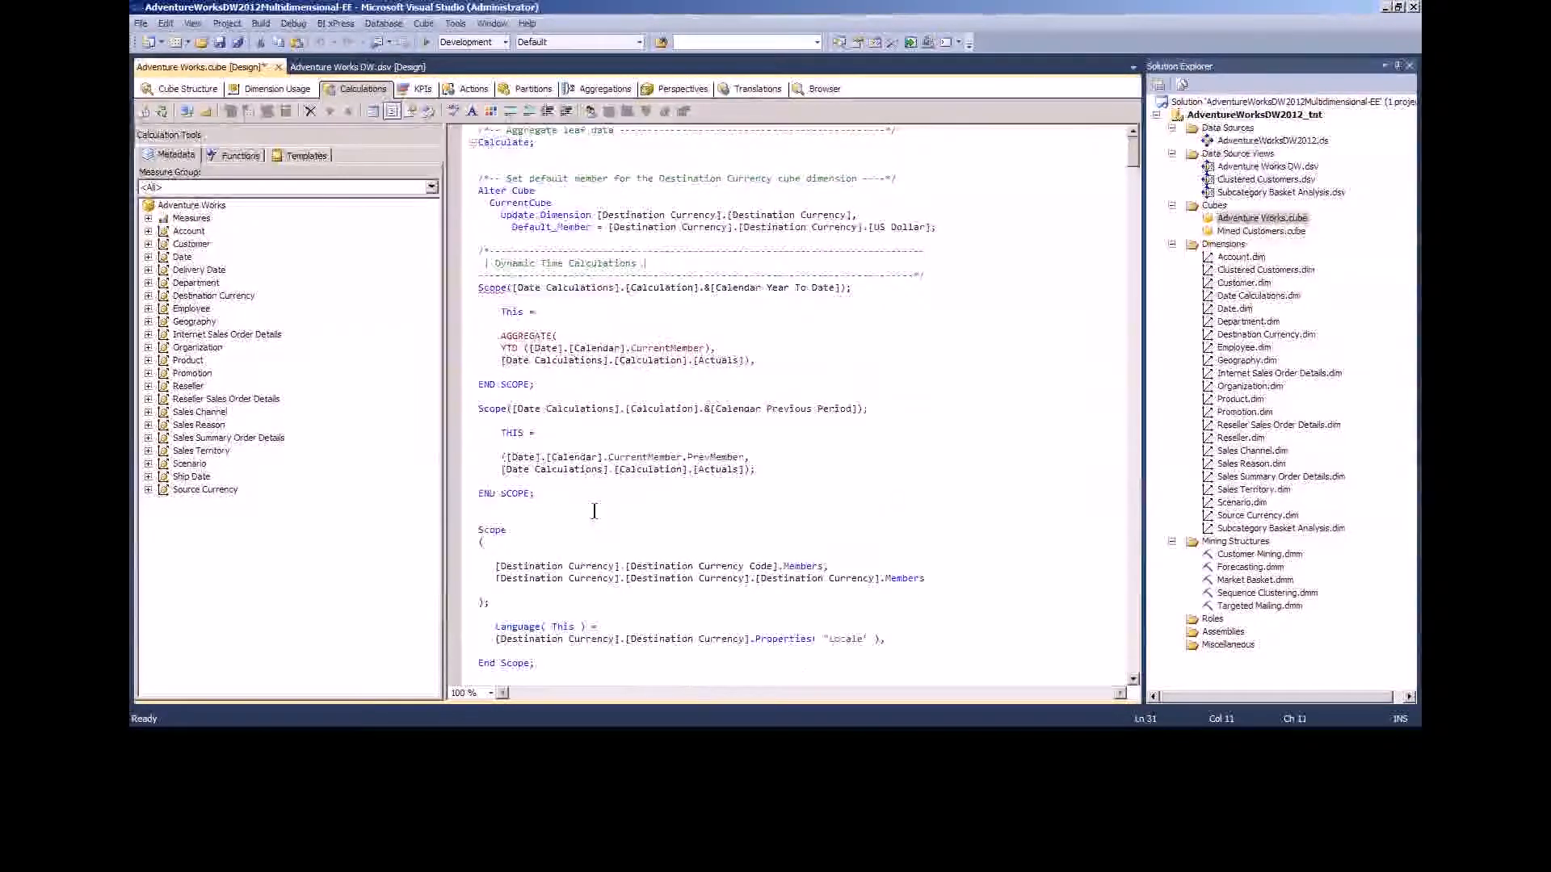
# - Add a Calendar Previous Period Diff scope subtracting the previous Calendar member's Actuals from the current member's, with a blank line after it
pyautogui.scroll(-4, 551, 498)
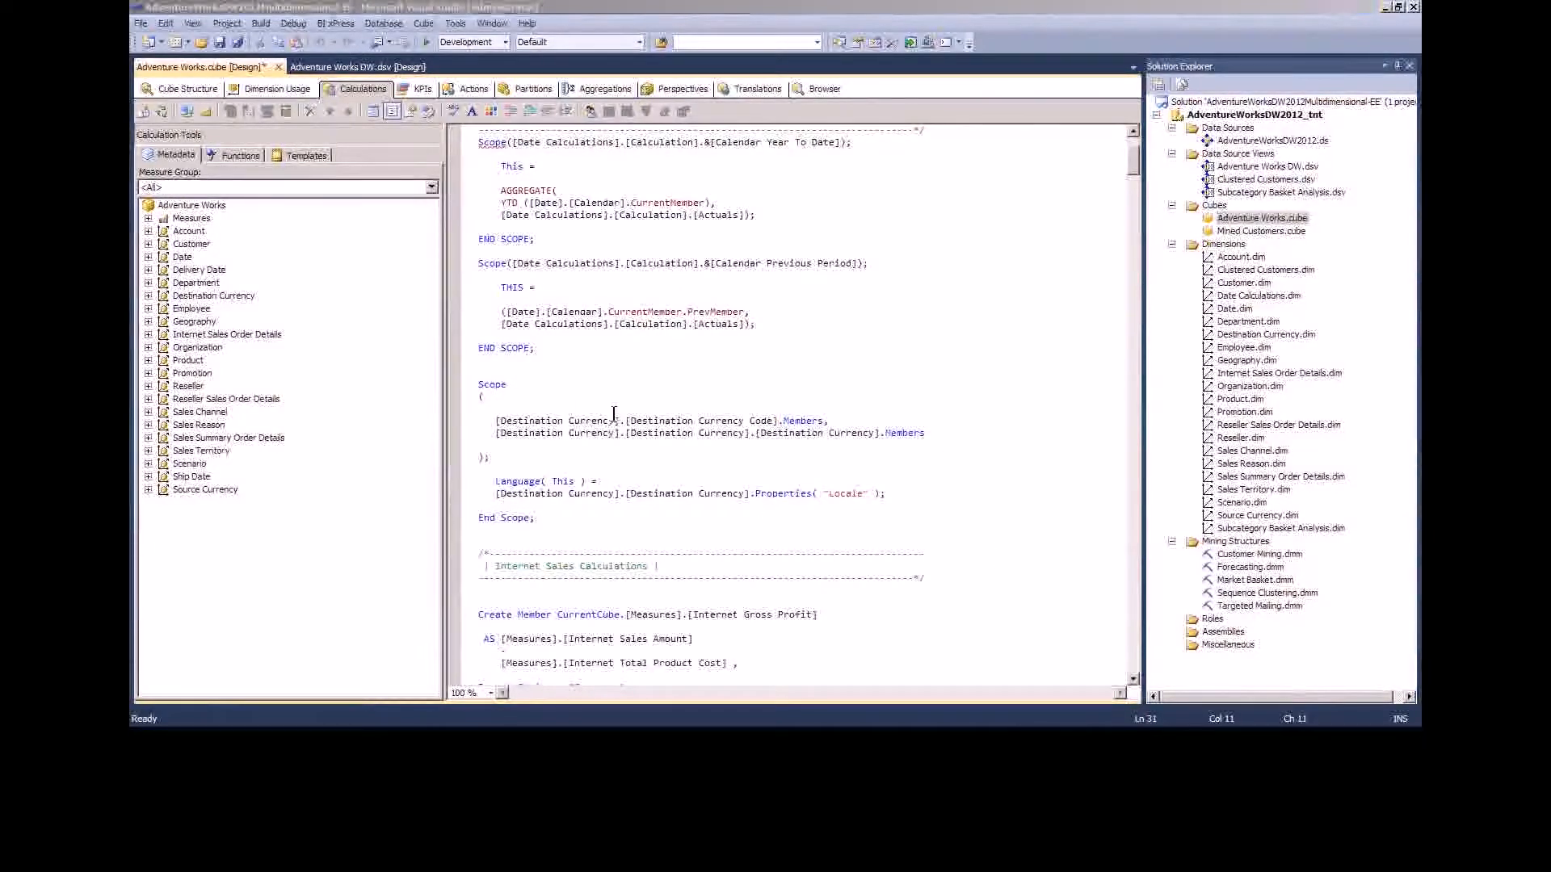
pyautogui.click(483, 363)
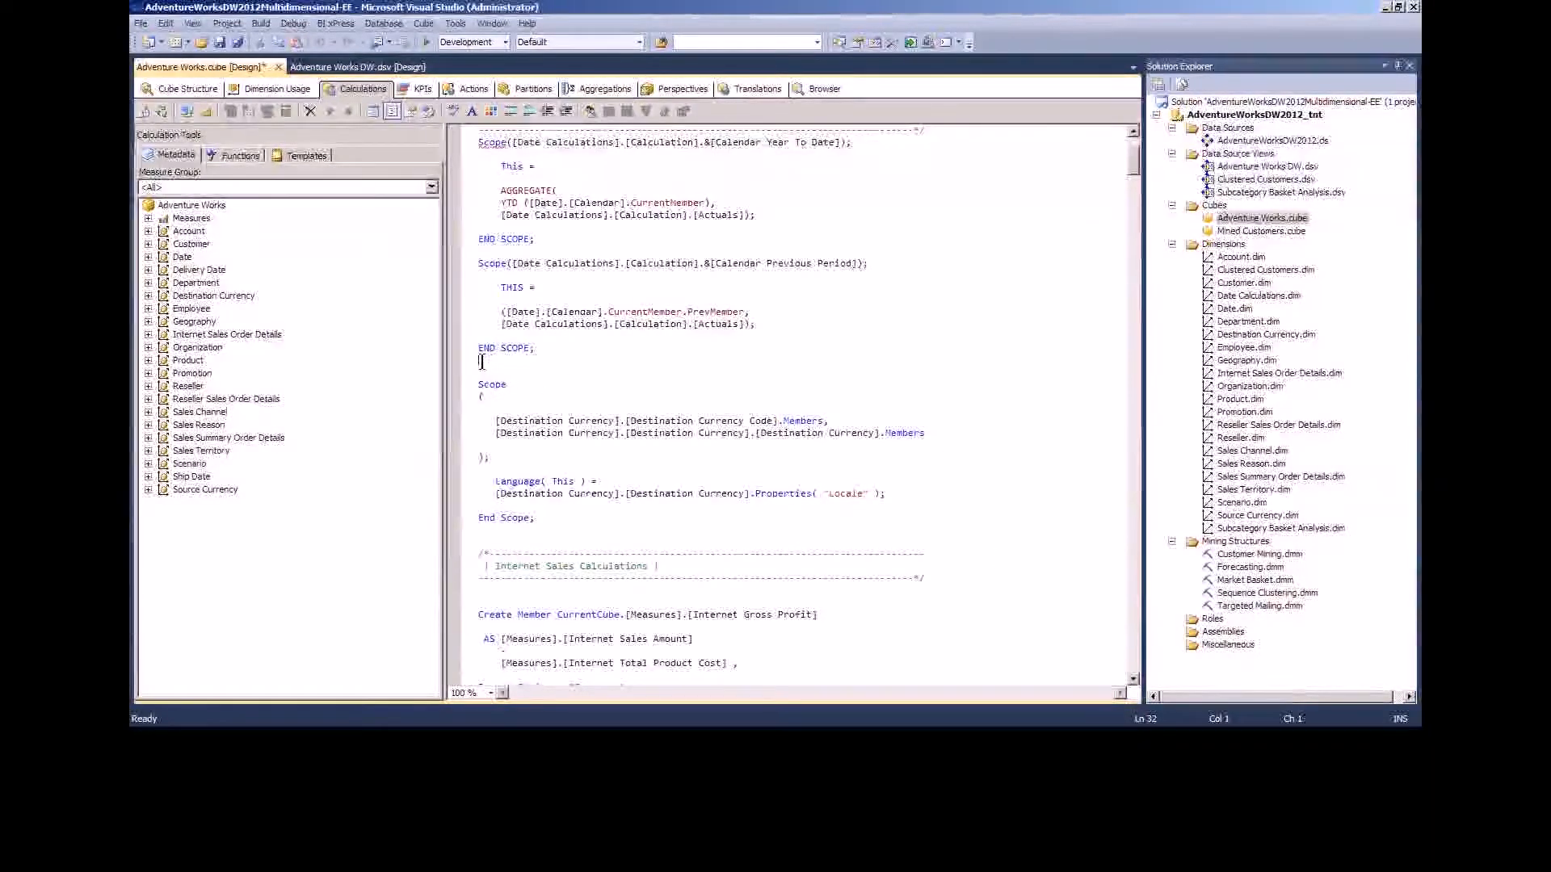
pyautogui.write('Scope([Date Calculations].[Calculation].&[Calendar Previous Period Diff]);      THIS =      ([Date].[Calendar].CurrentMember,     [Date Calculations].[Calculation].[Actuals])-     ([Date].[Calendar].CurrentMember.PrevMember,     [Date Calculations].[Calculation].[Actuals]);  End Scope;')
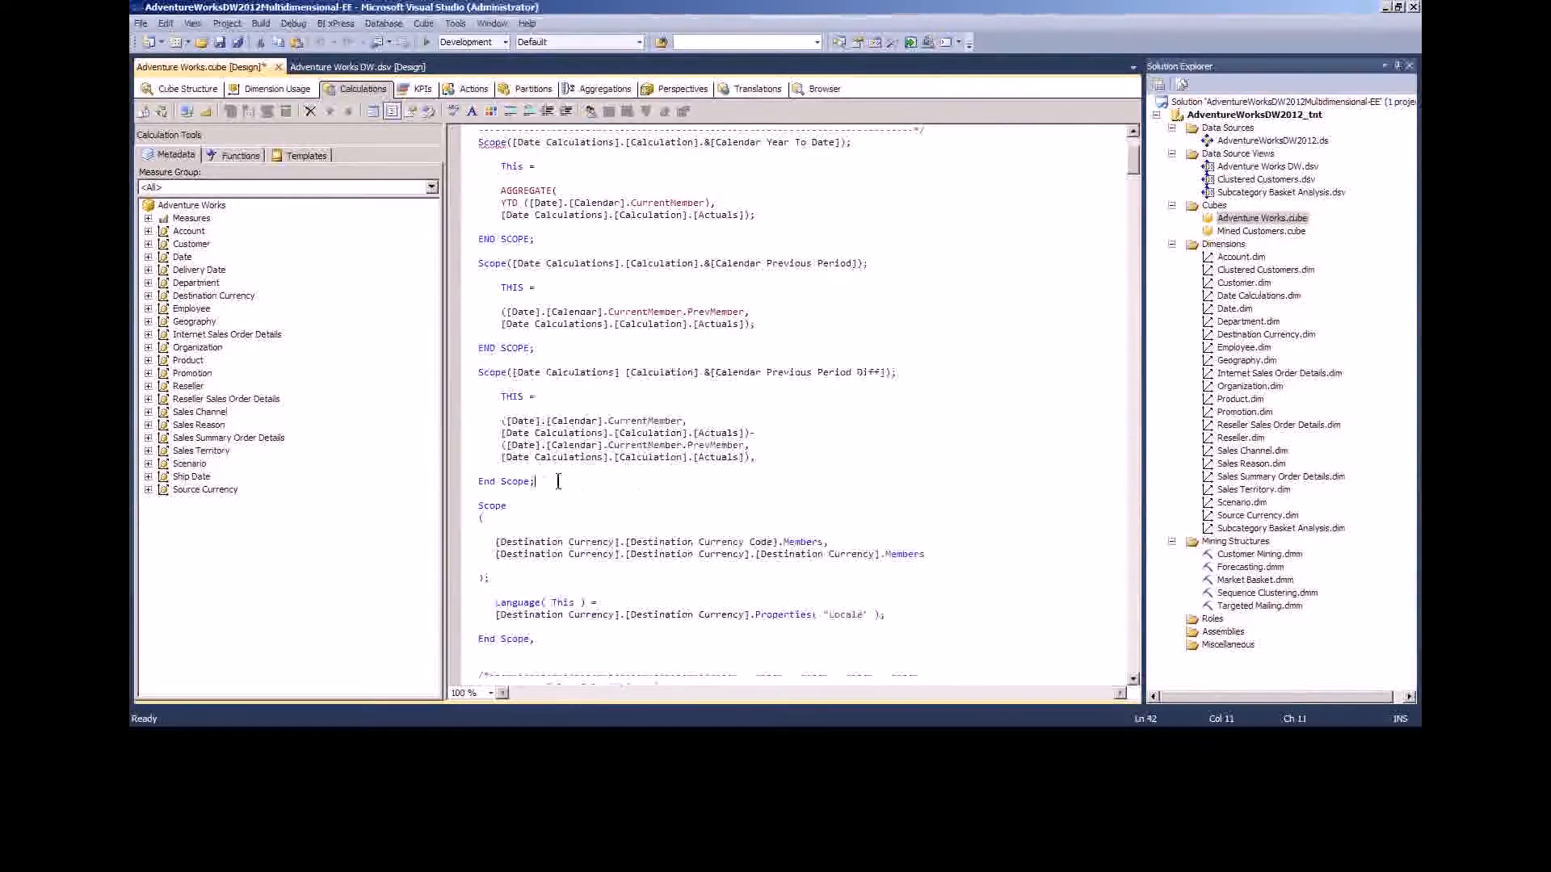
pyautogui.press('Return')
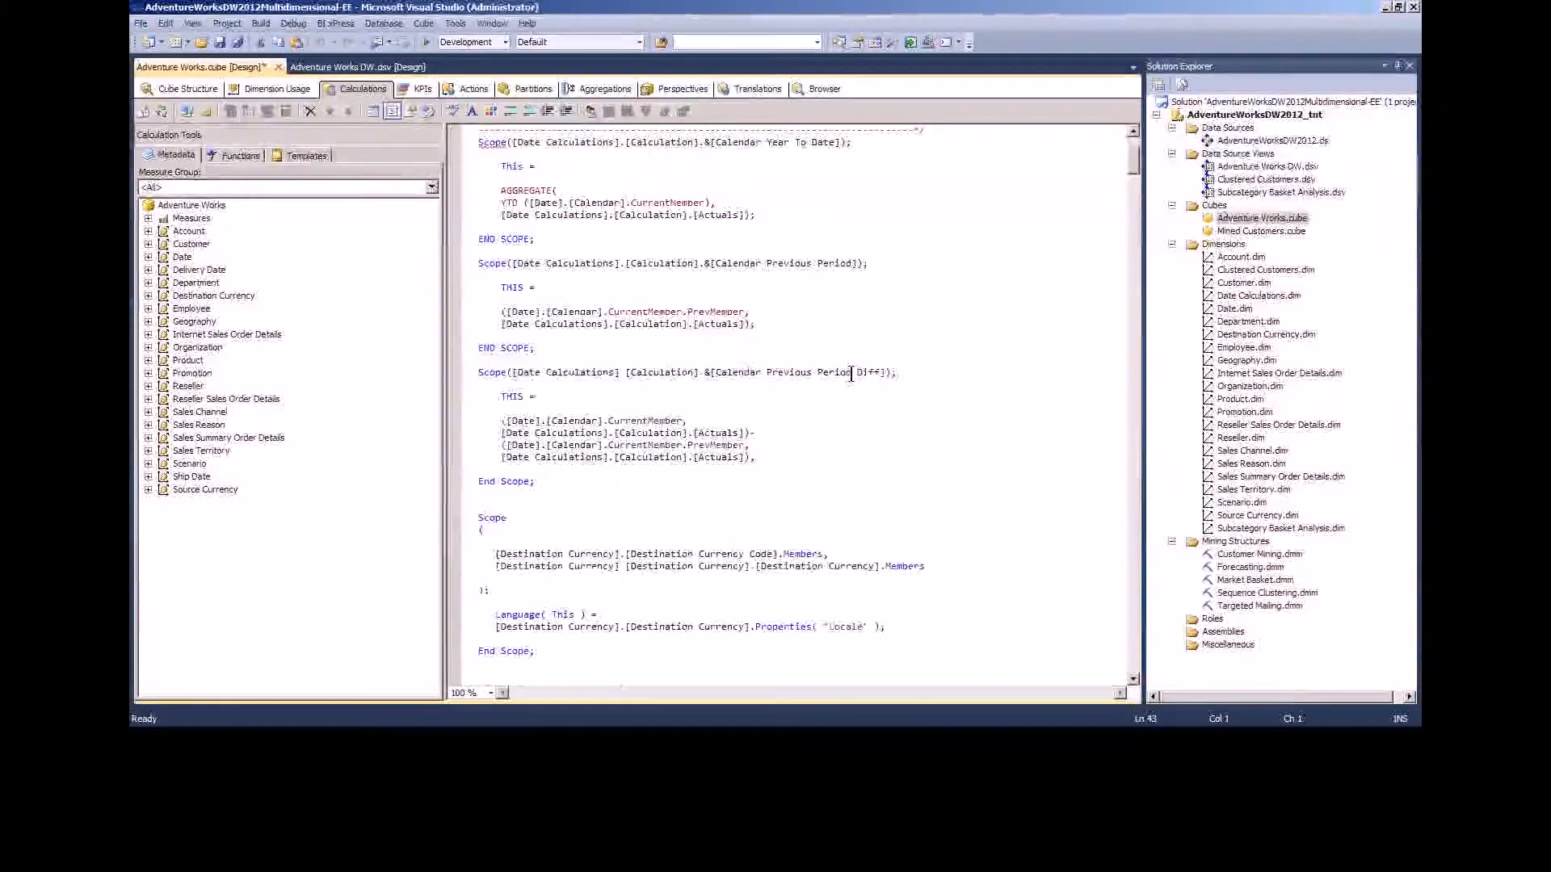
# - Request processing of the Adventure Works cube, building and deploying the project first and accepting the overwrite of the server database
pyautogui.click(674, 289)
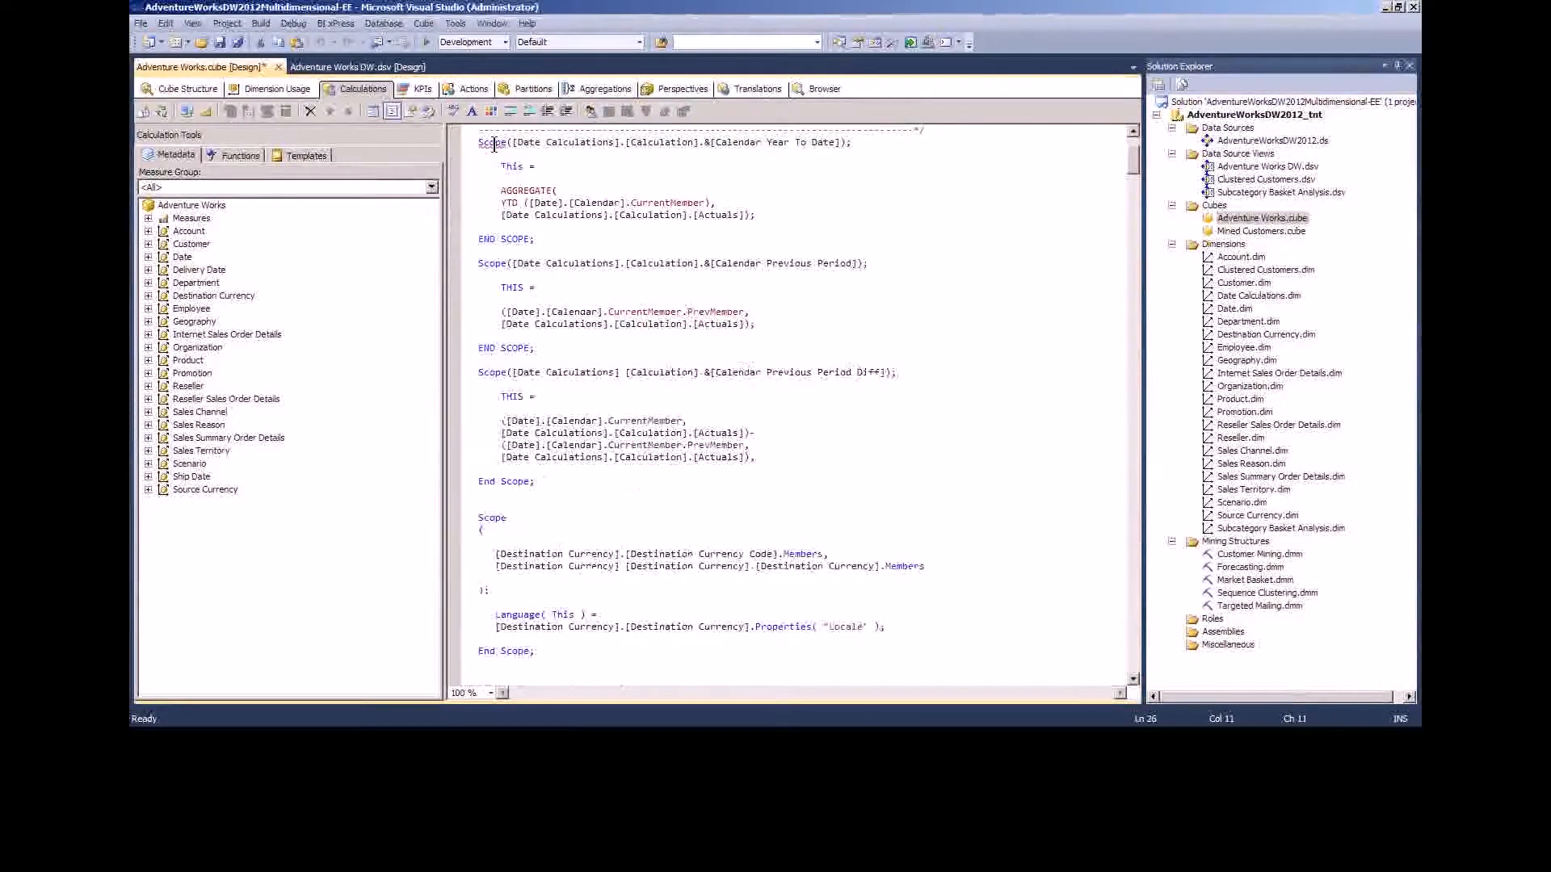
pyautogui.scroll(3, 669, 180)
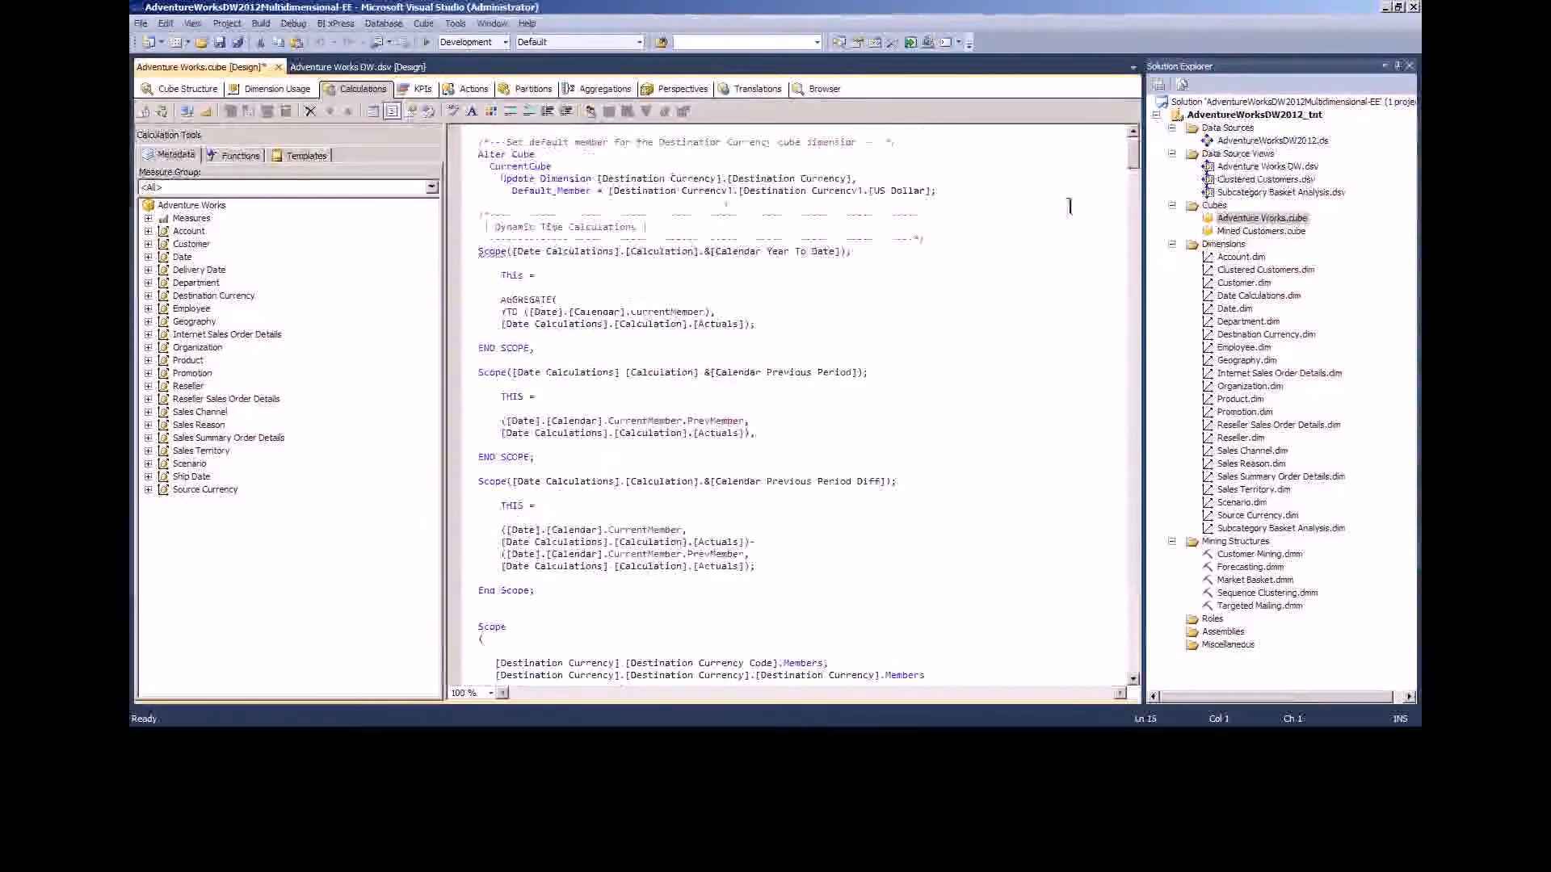
pyautogui.rightClick(1253, 222)
pyautogui.click(1050, 289)
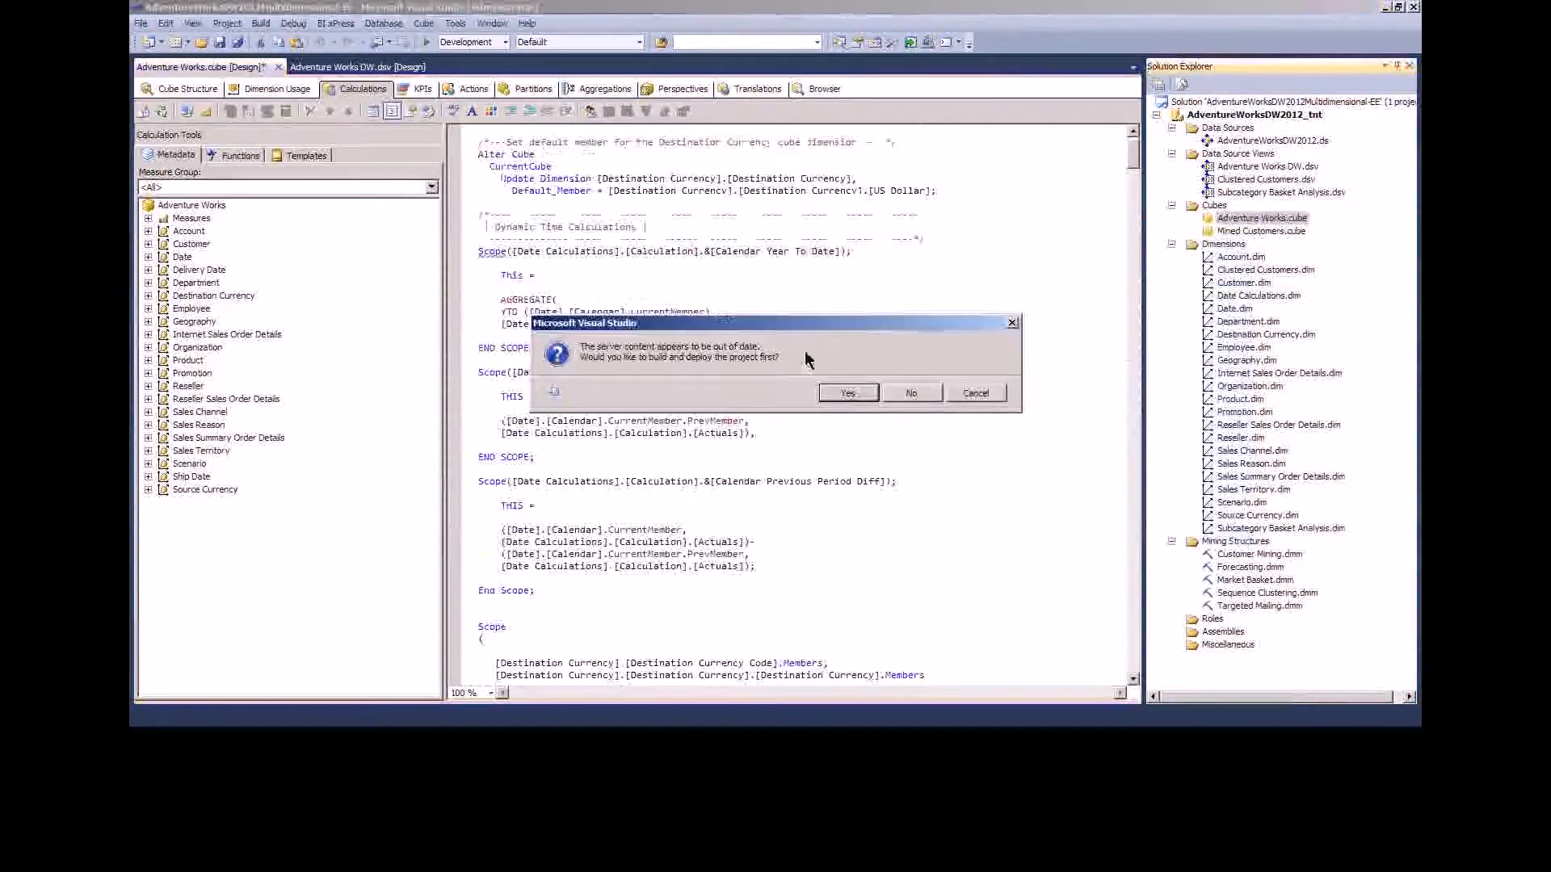
pyautogui.click(847, 393)
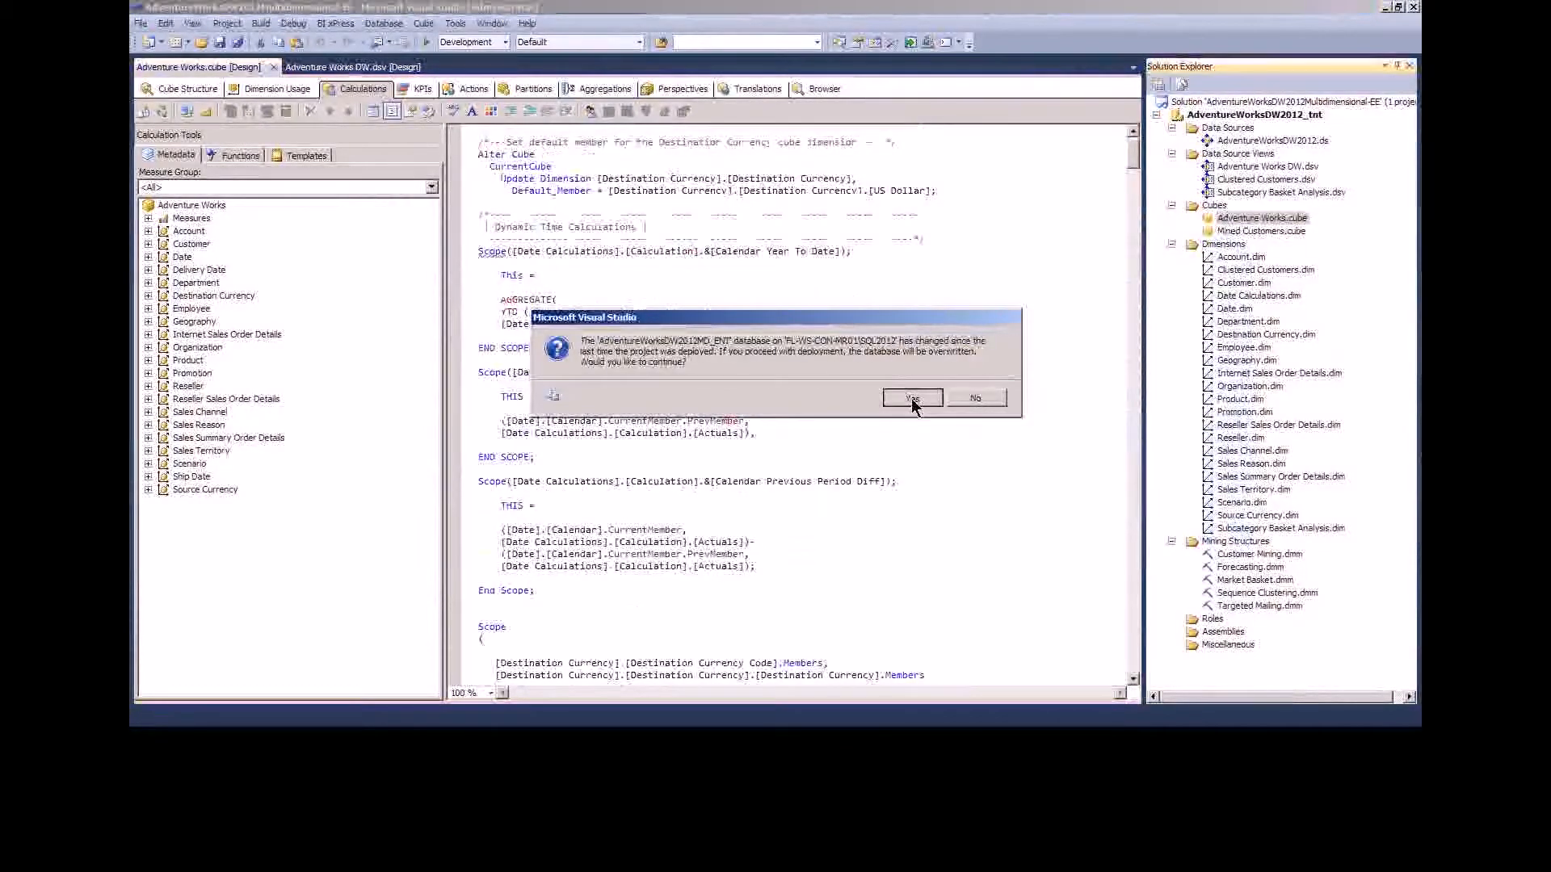
pyautogui.click(912, 400)
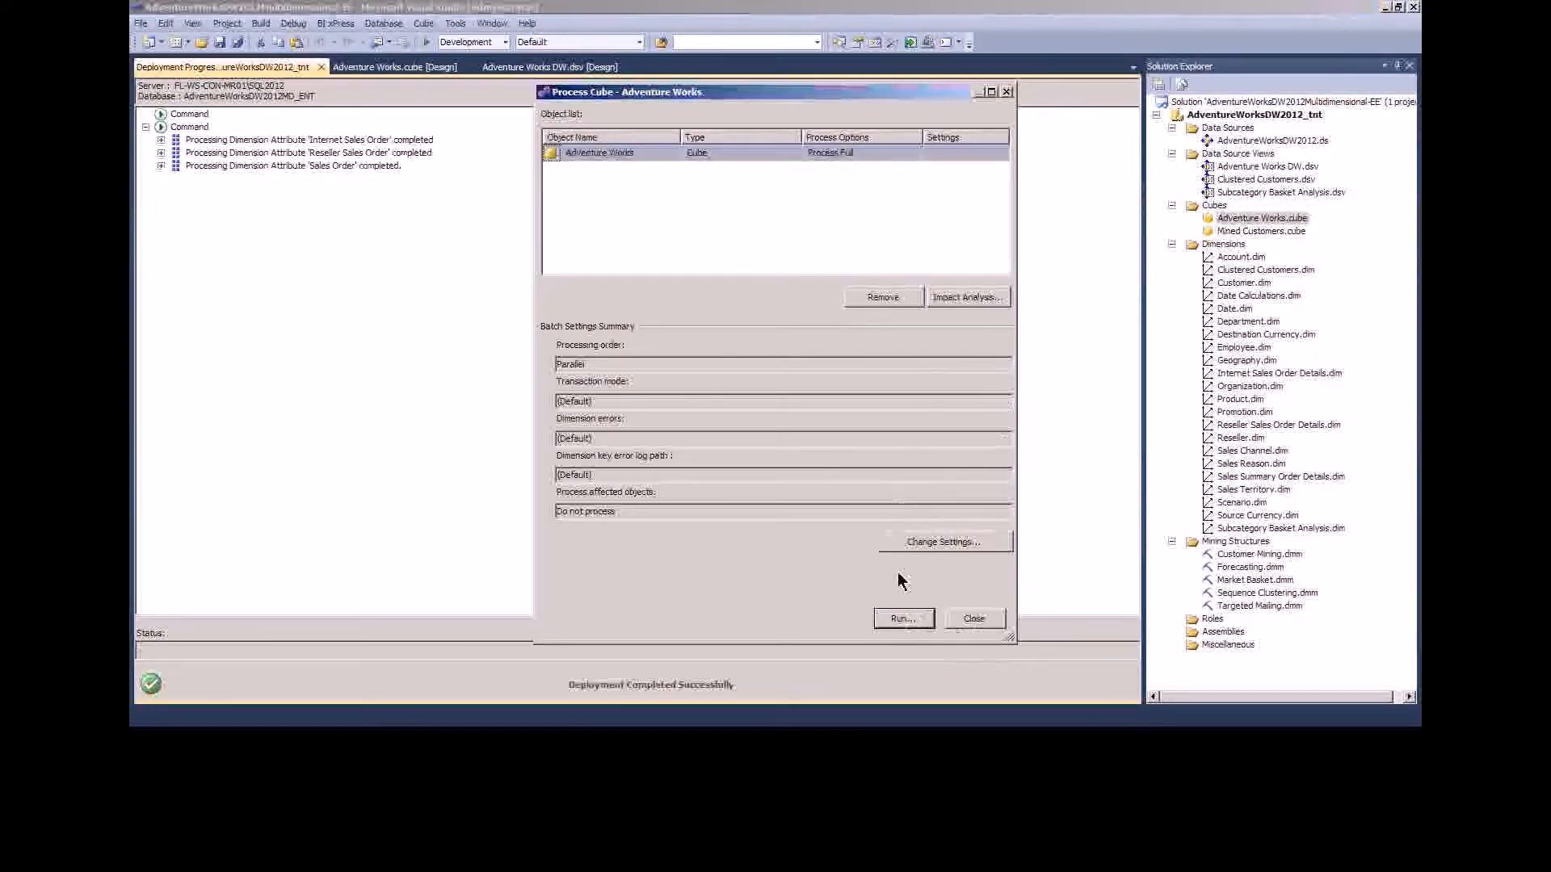
# - Run full processing of the Adventure Works cube
pyautogui.click(903, 620)
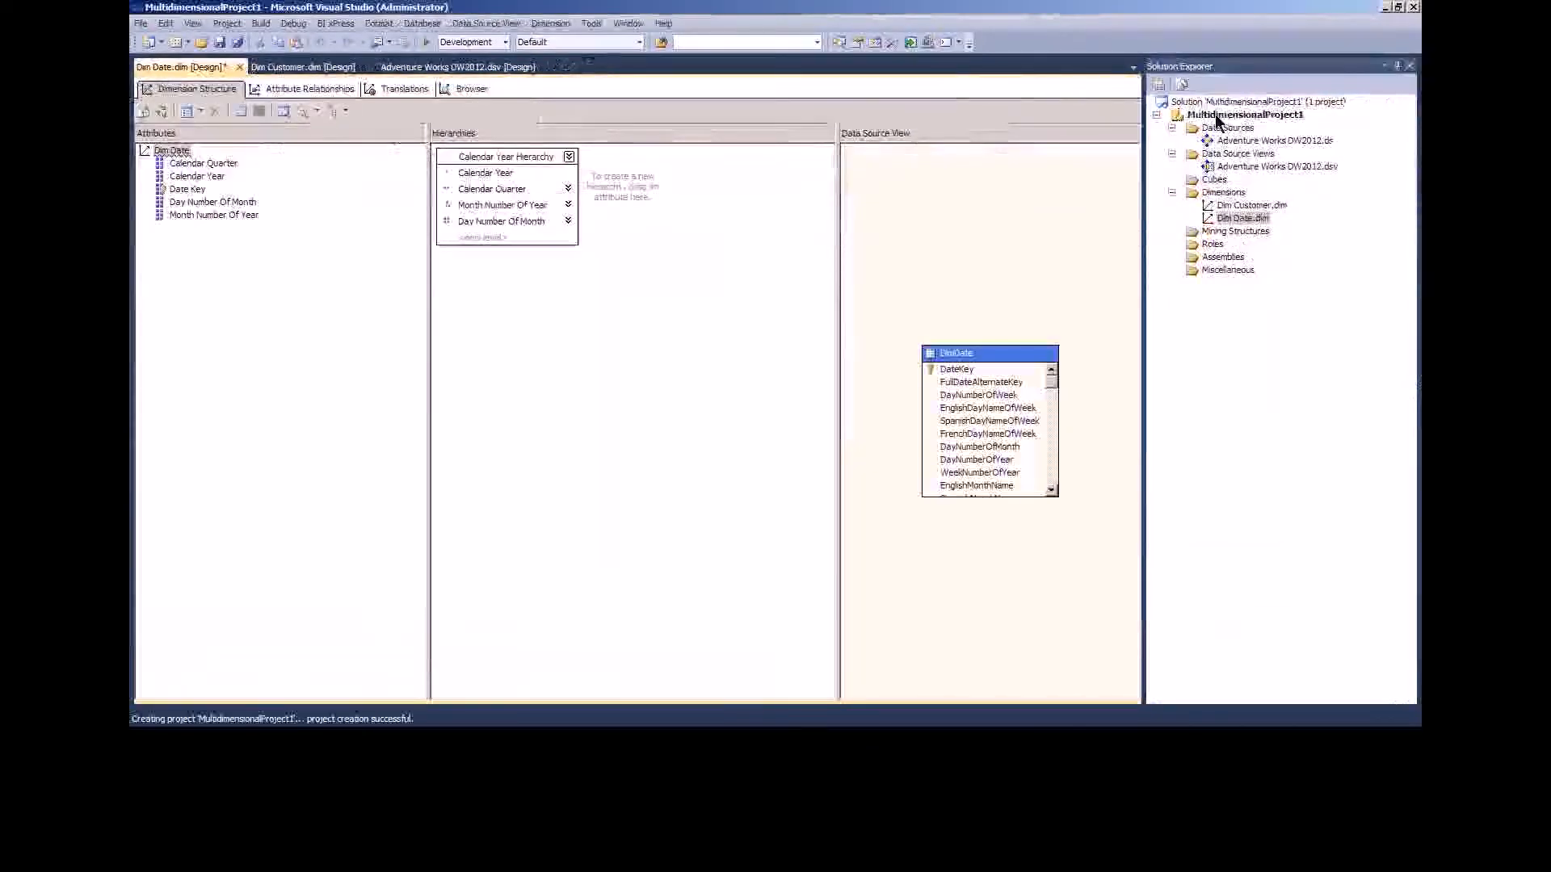
# - In MultidimensionalProject1's deployment properties, try setting the Processing Option to Do Not Process
pyautogui.rightClick(1217, 120)
pyautogui.click(1024, 449)
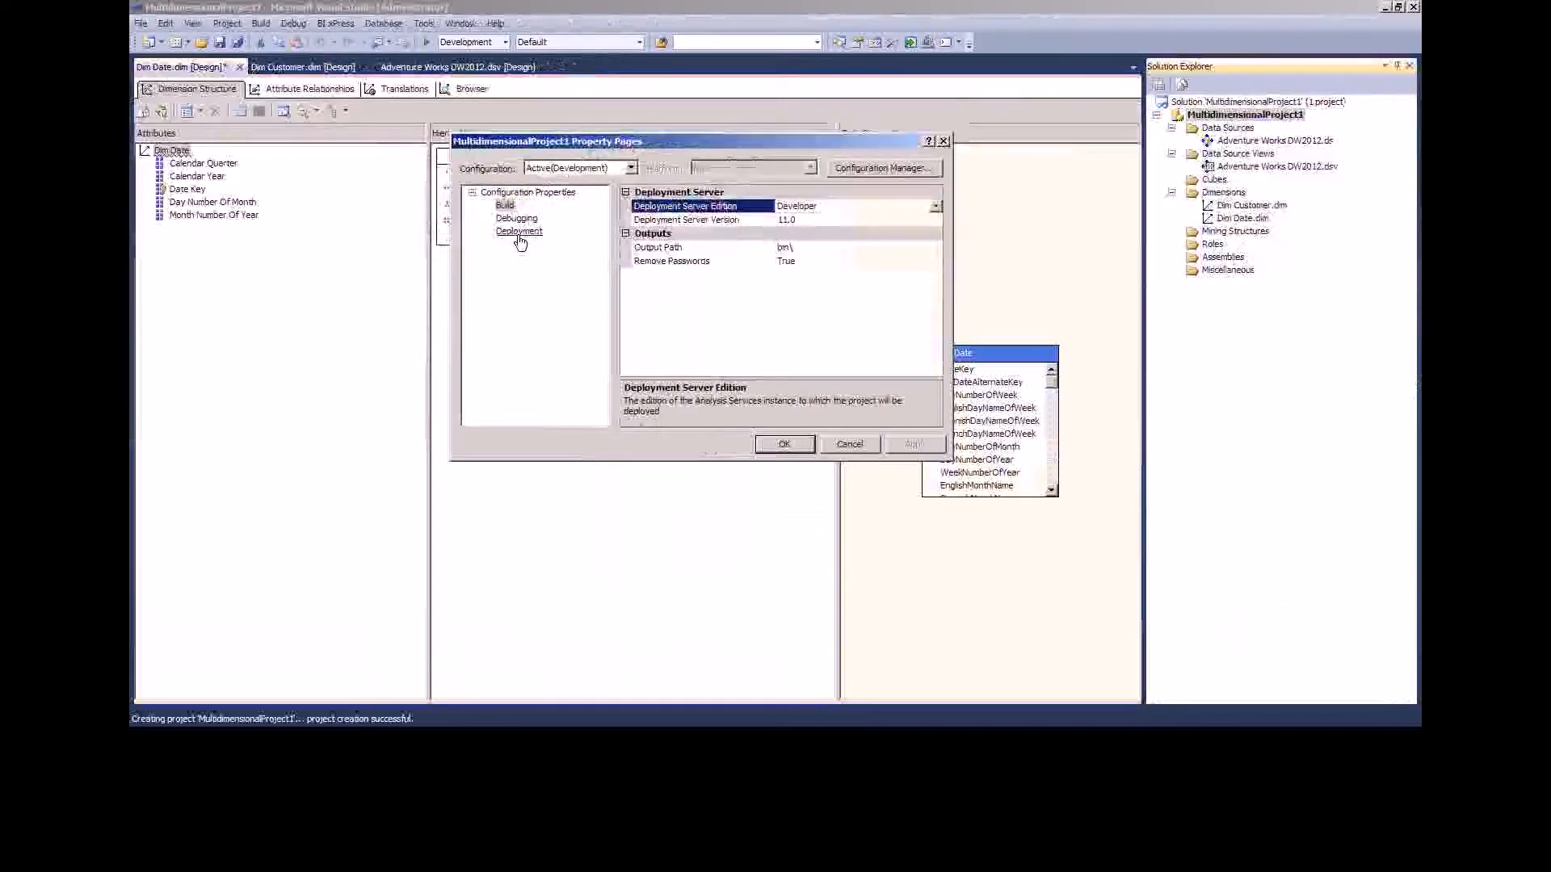
pyautogui.click(520, 231)
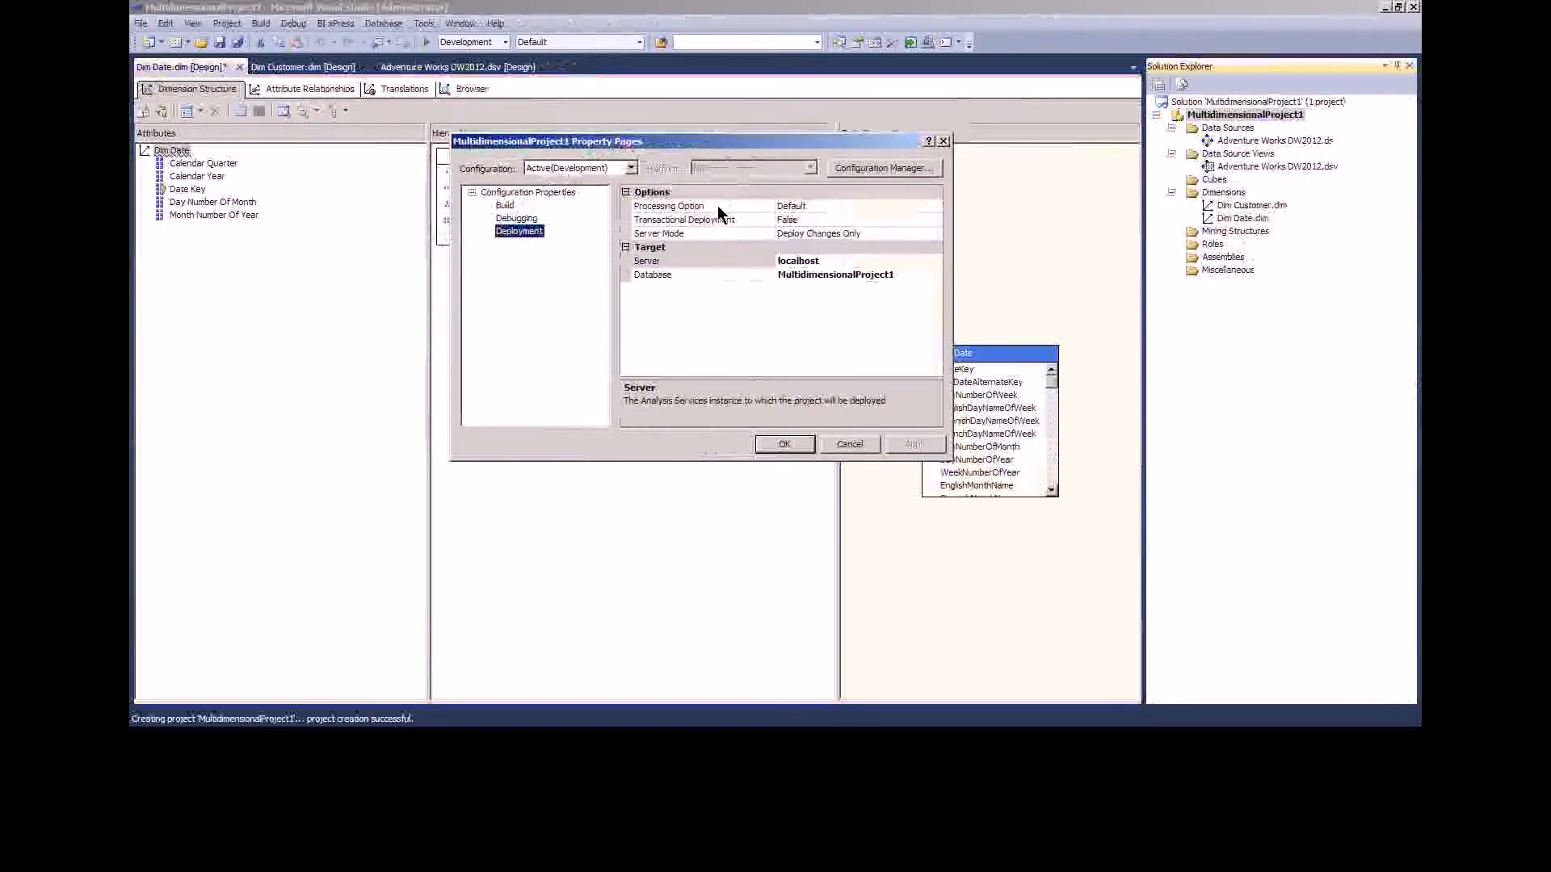
pyautogui.click(821, 207)
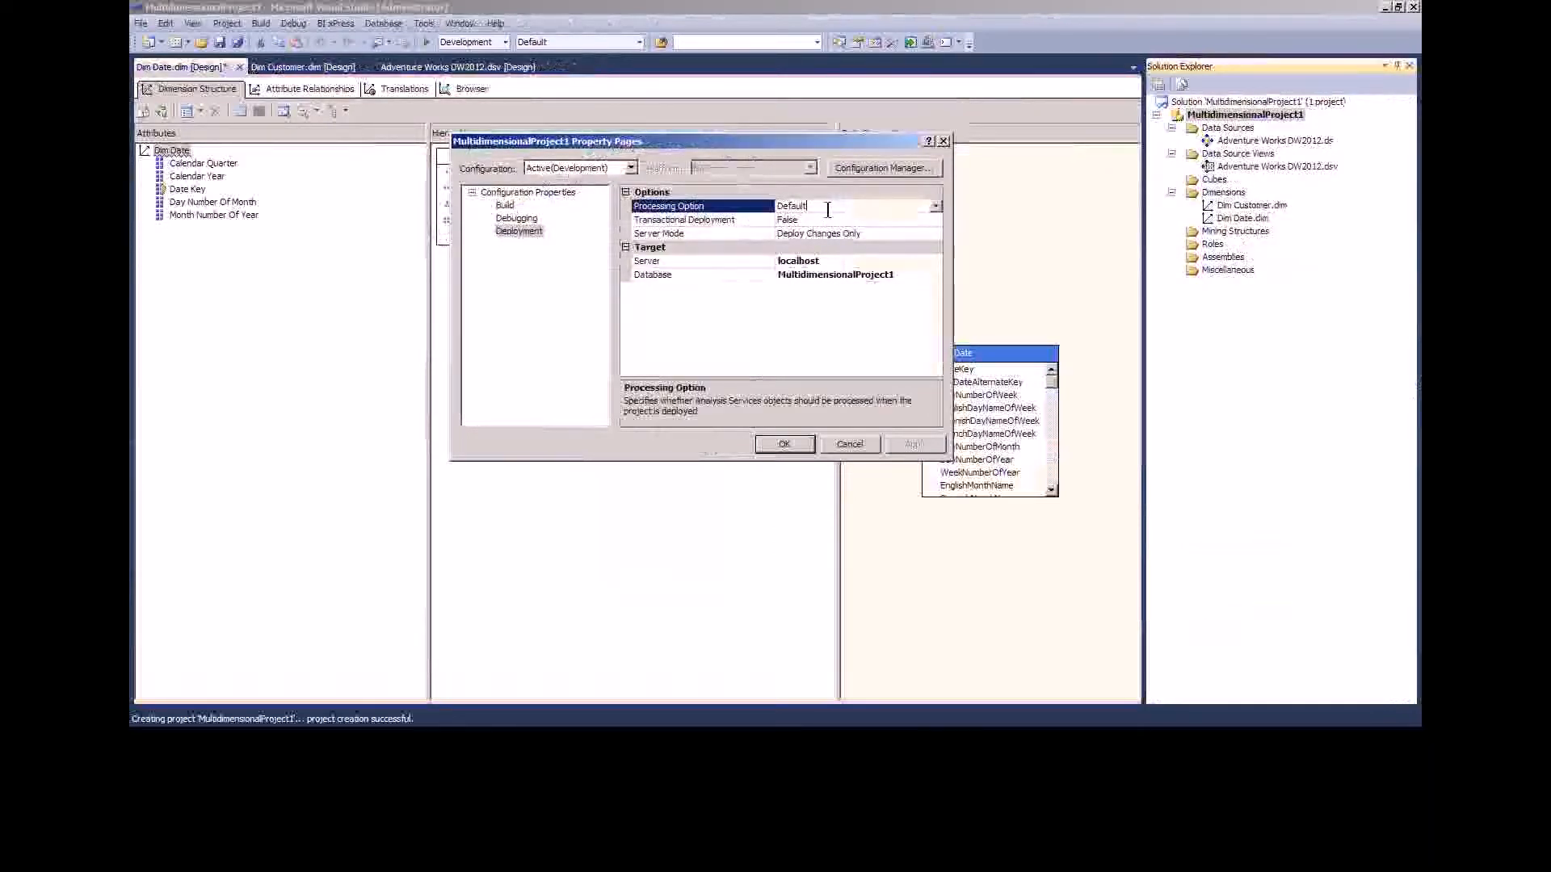
pyautogui.click(935, 208)
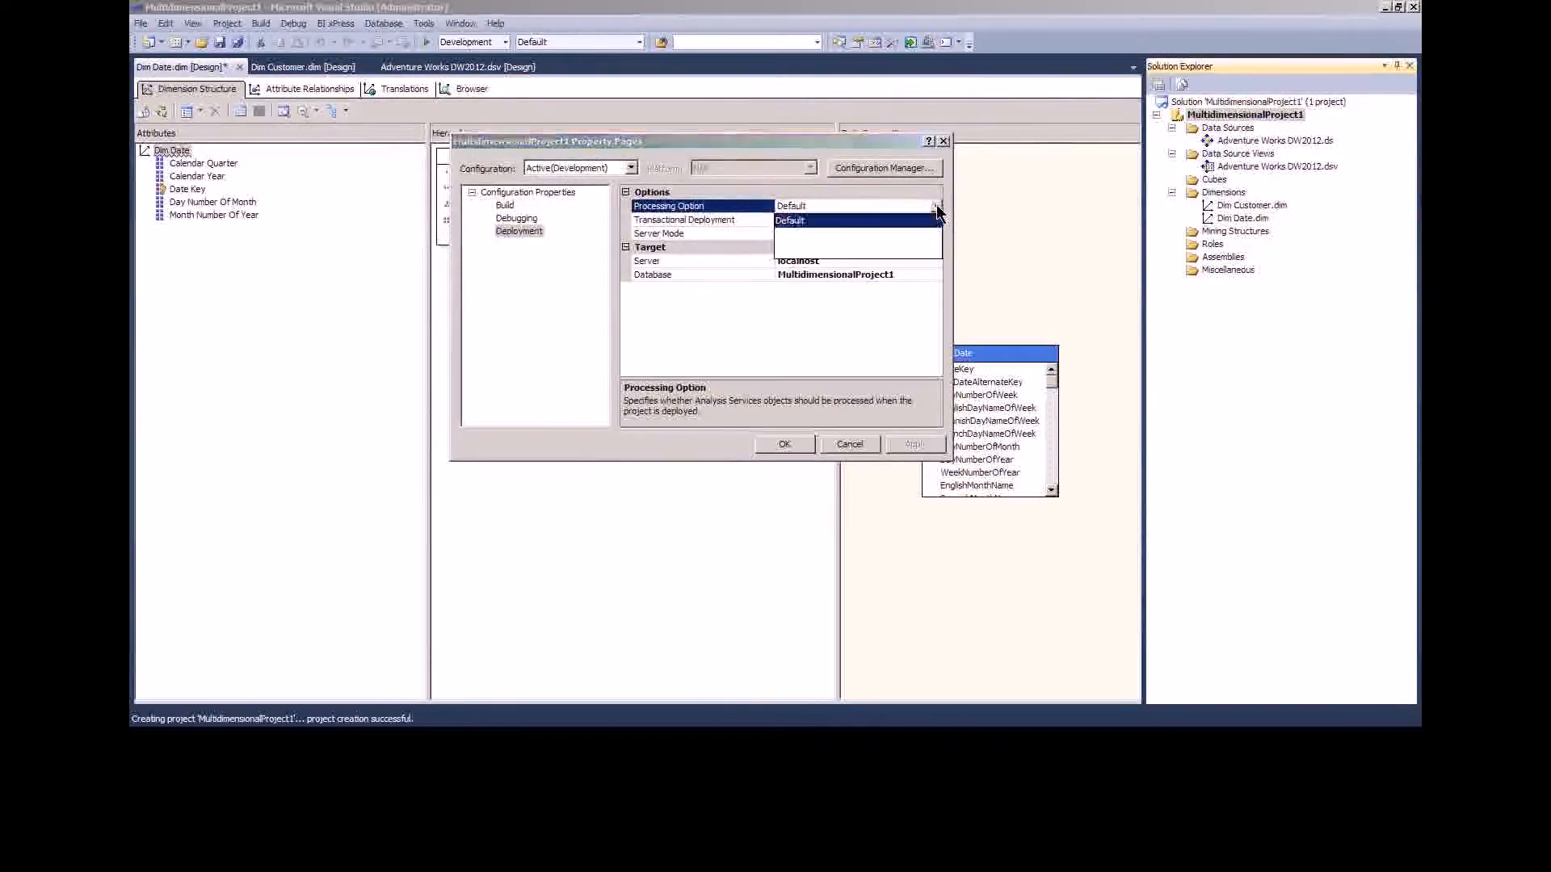
pyautogui.click(810, 234)
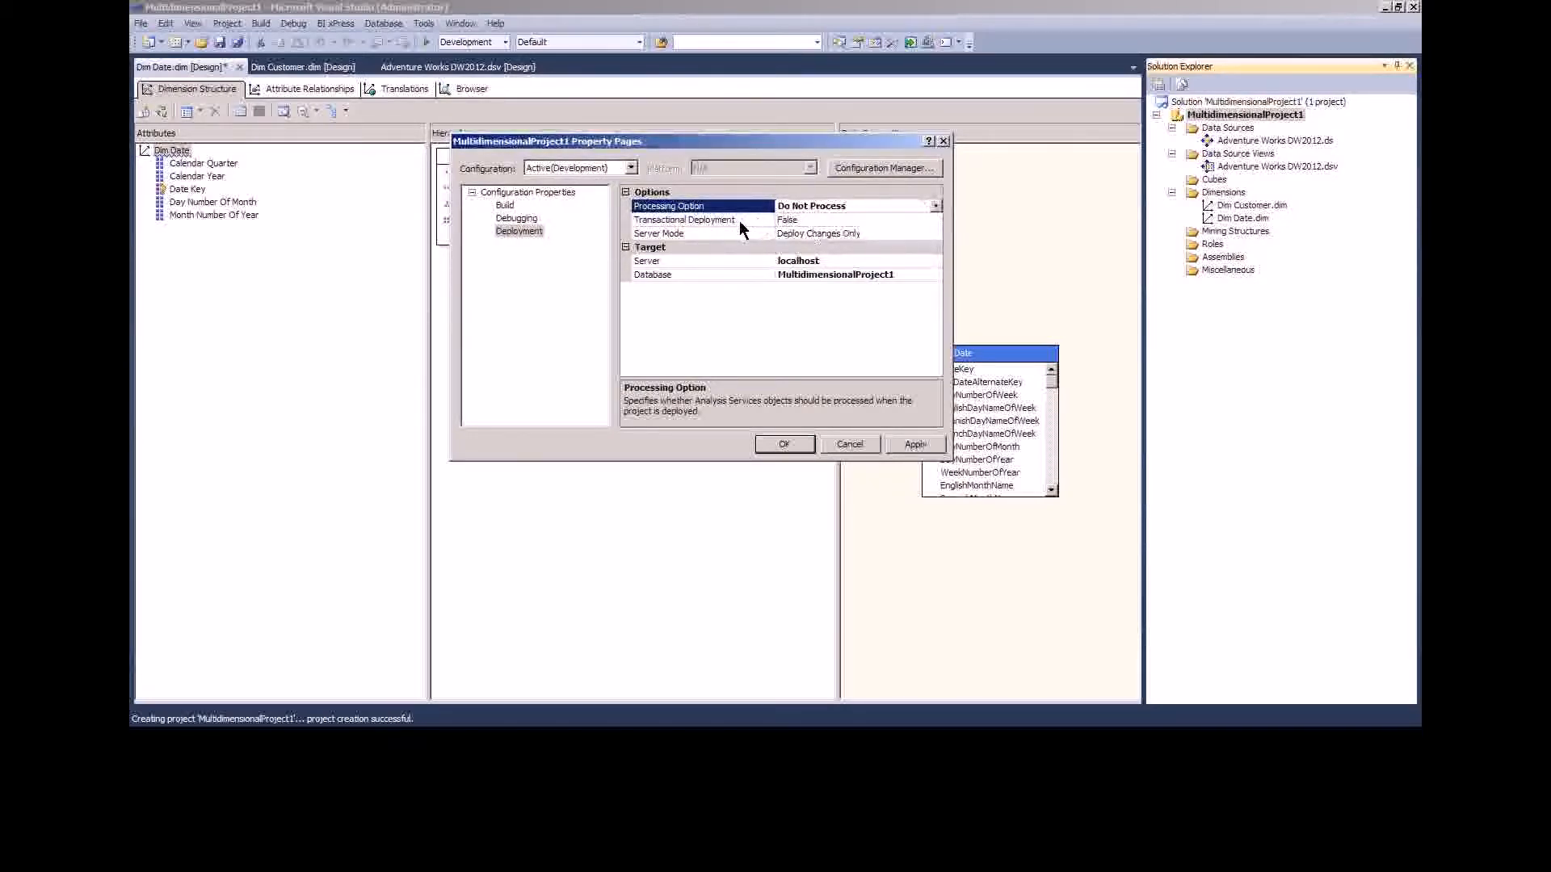
# - Look at the Server Mode choices and the target Server entry, and discard the project property changes
pyautogui.click(872, 233)
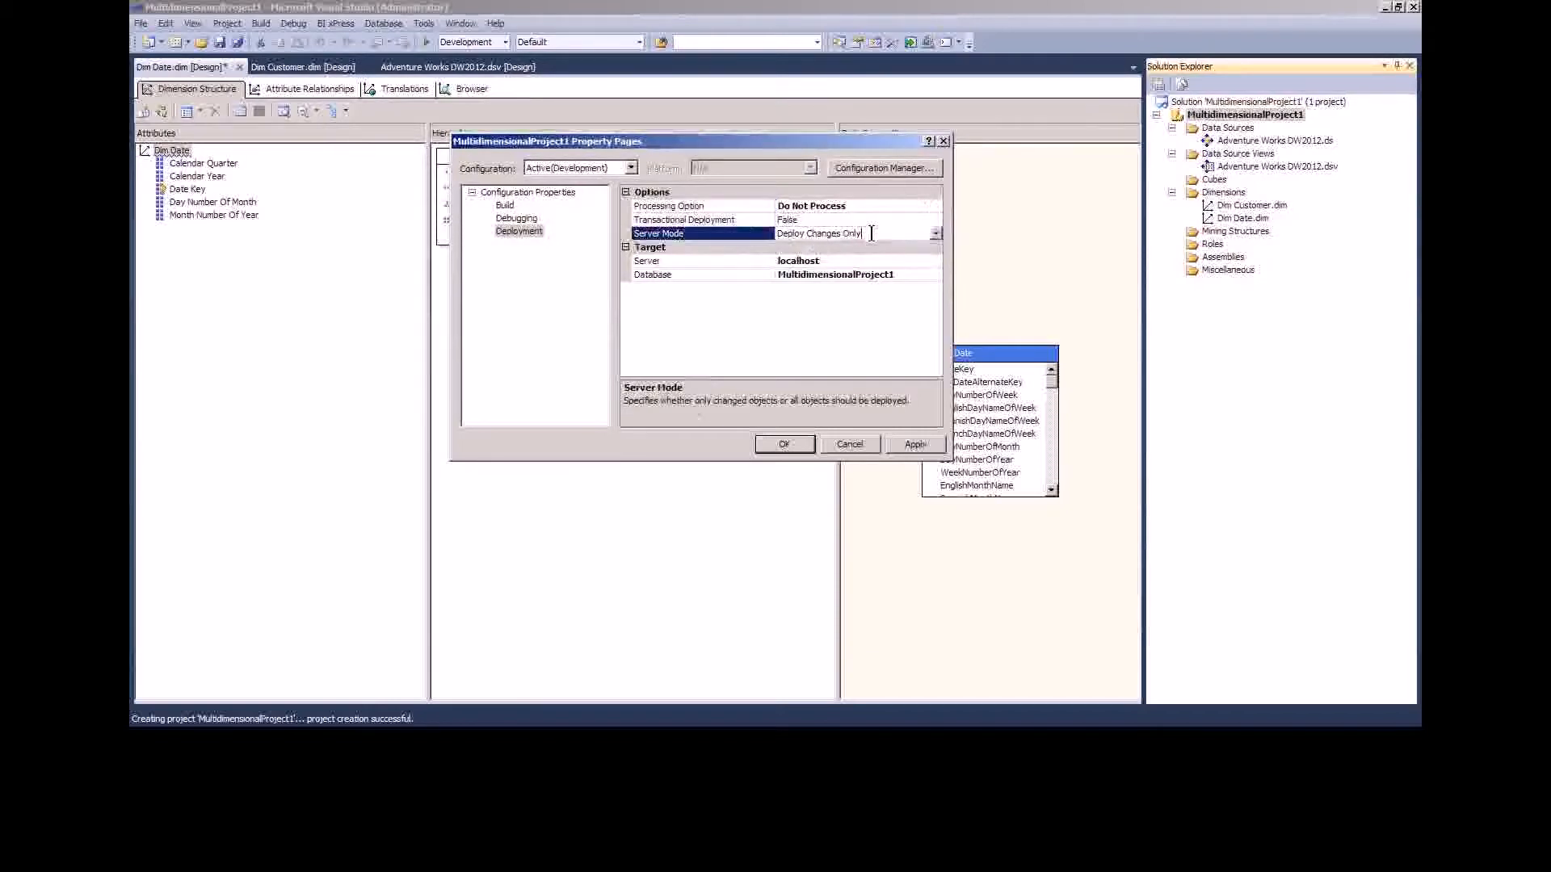
pyautogui.click(935, 234)
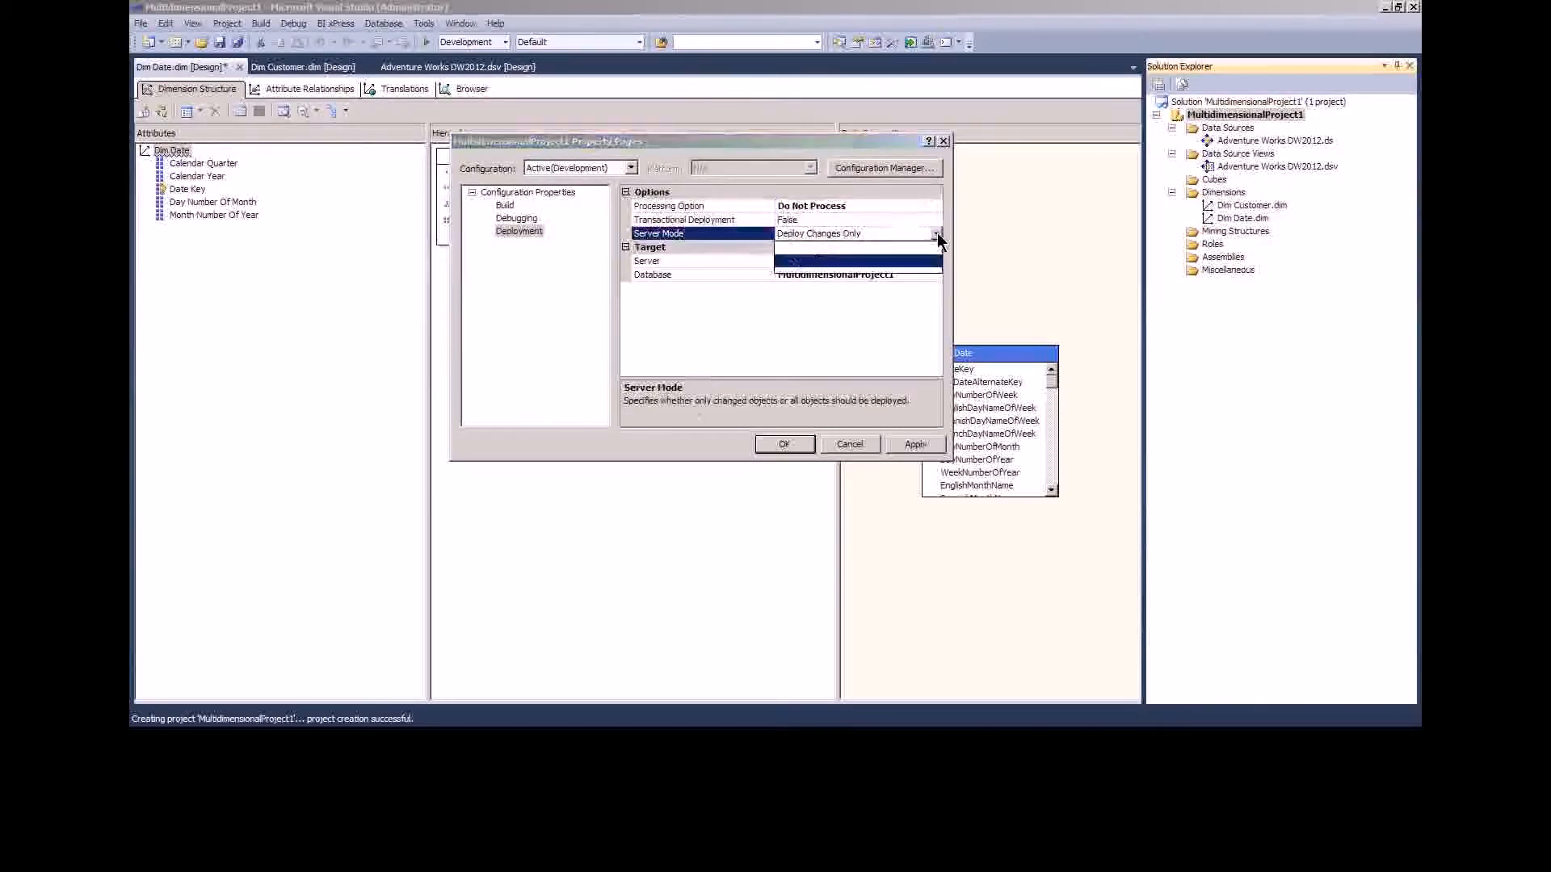
pyautogui.click(702, 235)
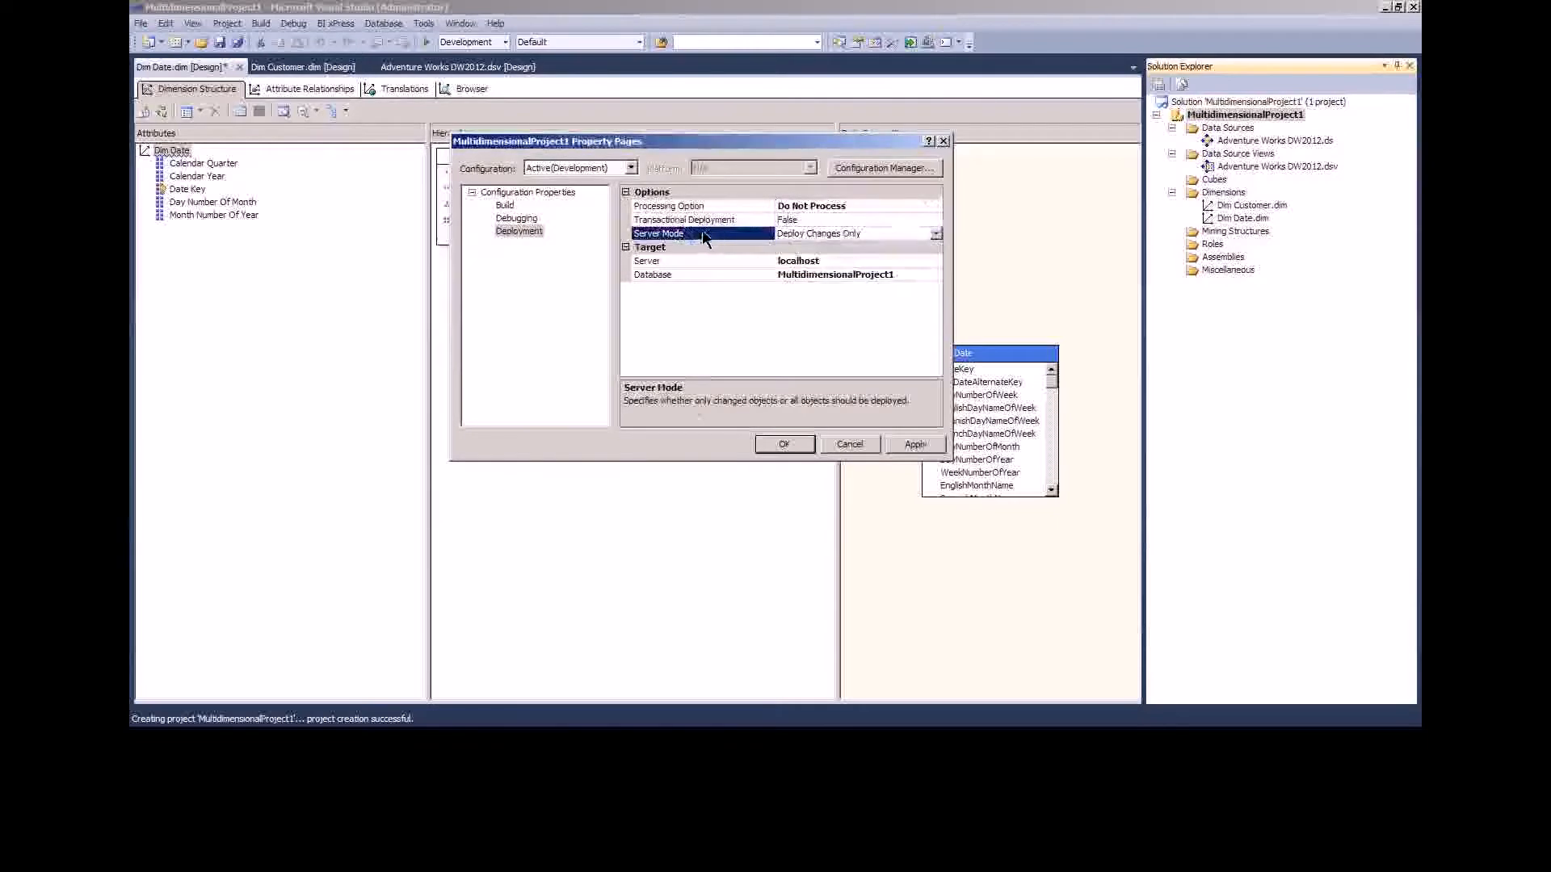
pyautogui.click(840, 260)
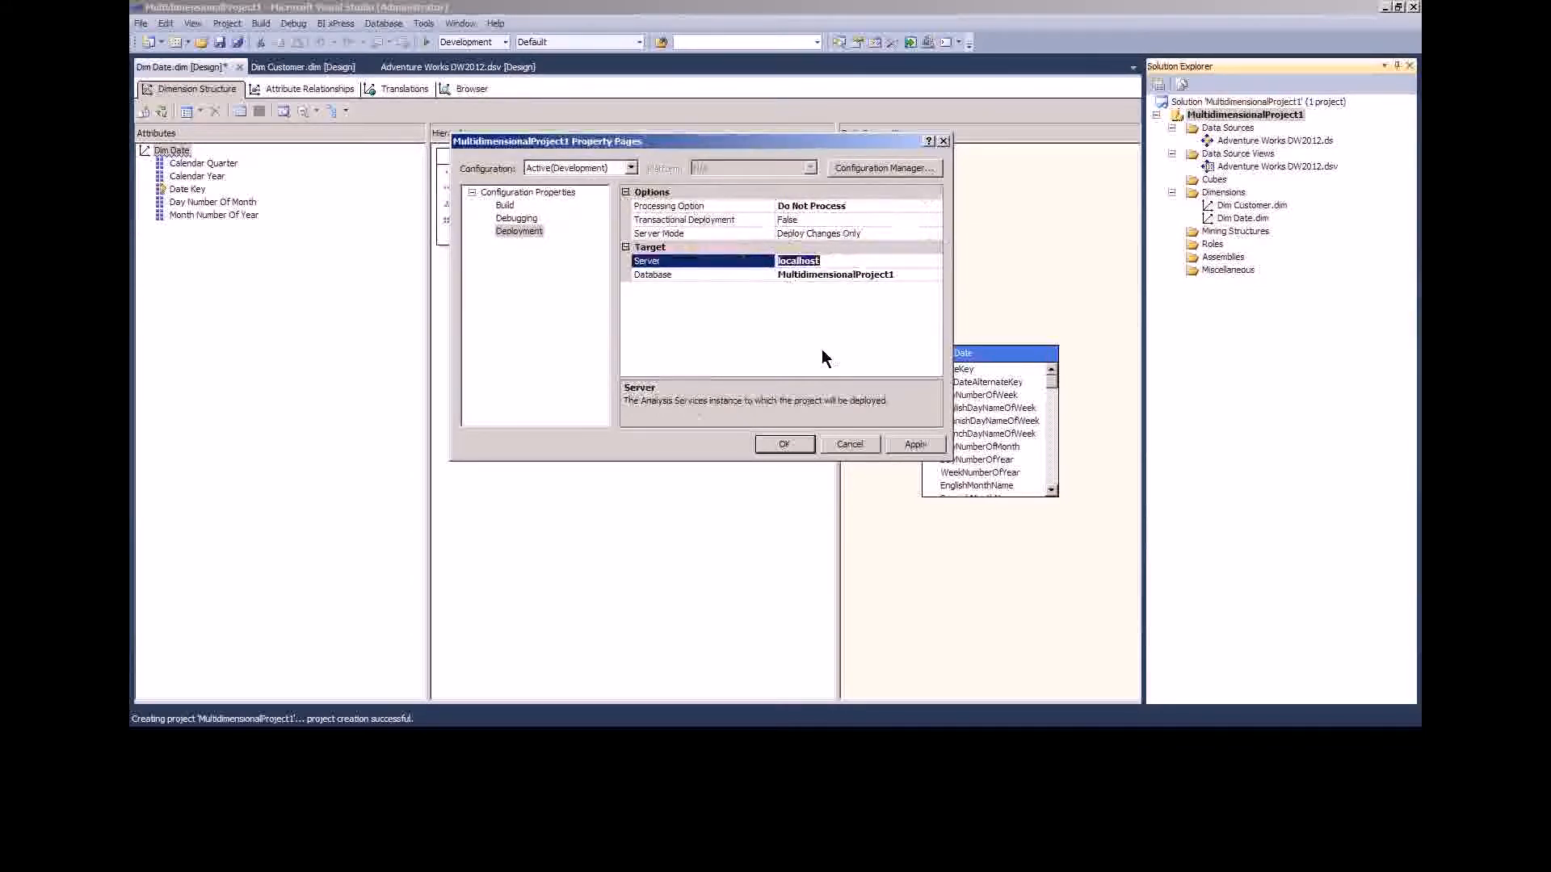
pyautogui.click(831, 261)
pyautogui.moveTo(823, 261); pyautogui.dragTo(772, 261)
pyautogui.click(849, 445)
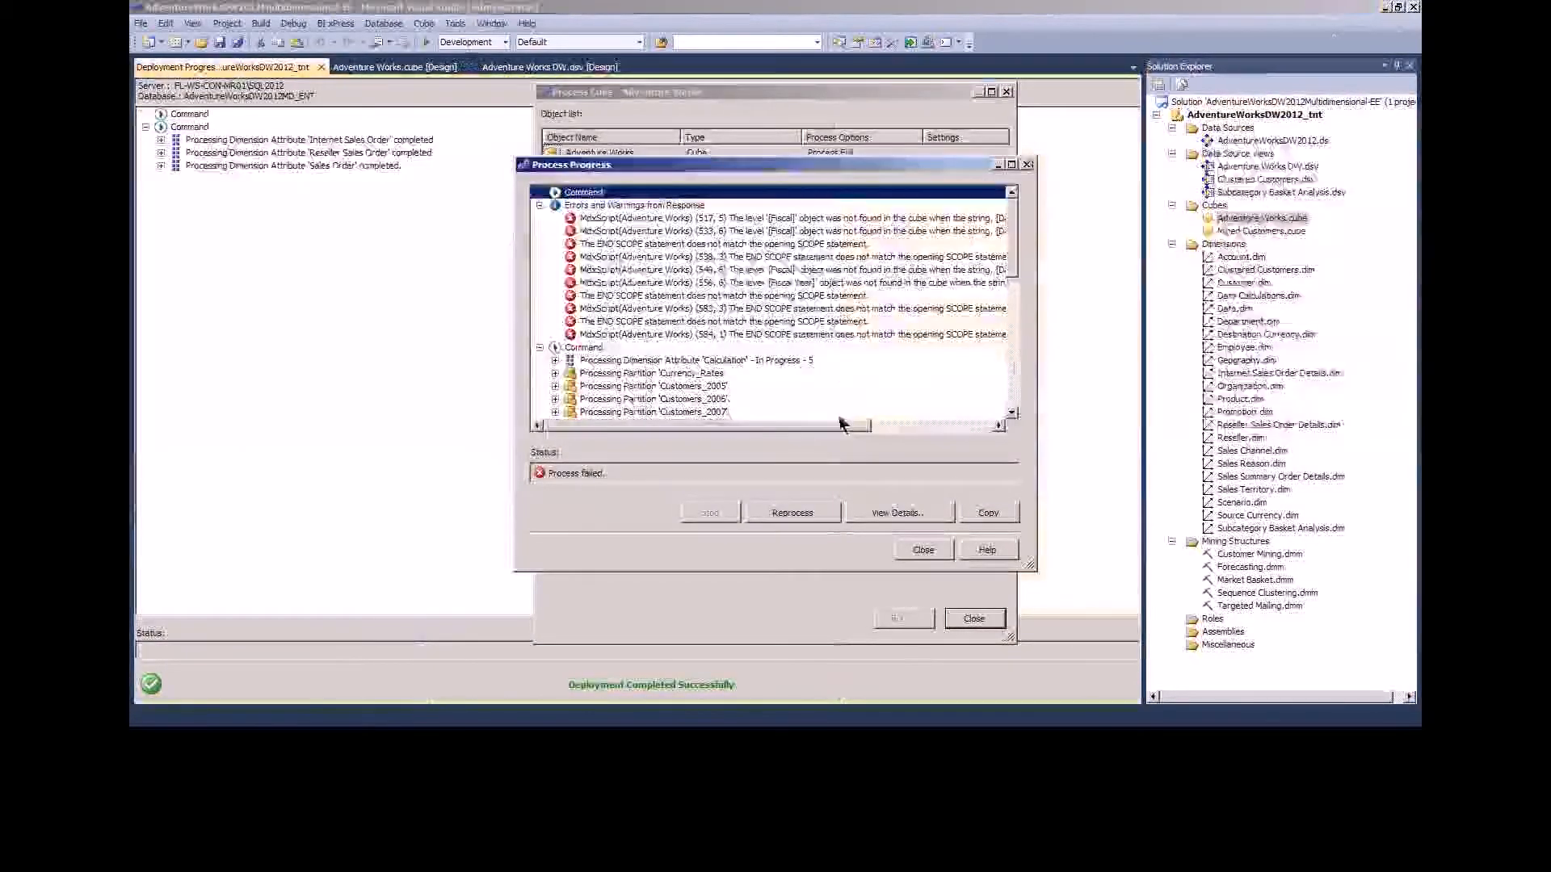
# - Review the cube's processing errors, and close the progress report and the Process Cube dialog
pyautogui.moveTo(836, 434); pyautogui.dragTo(852, 473)
pyautogui.click(923, 550)
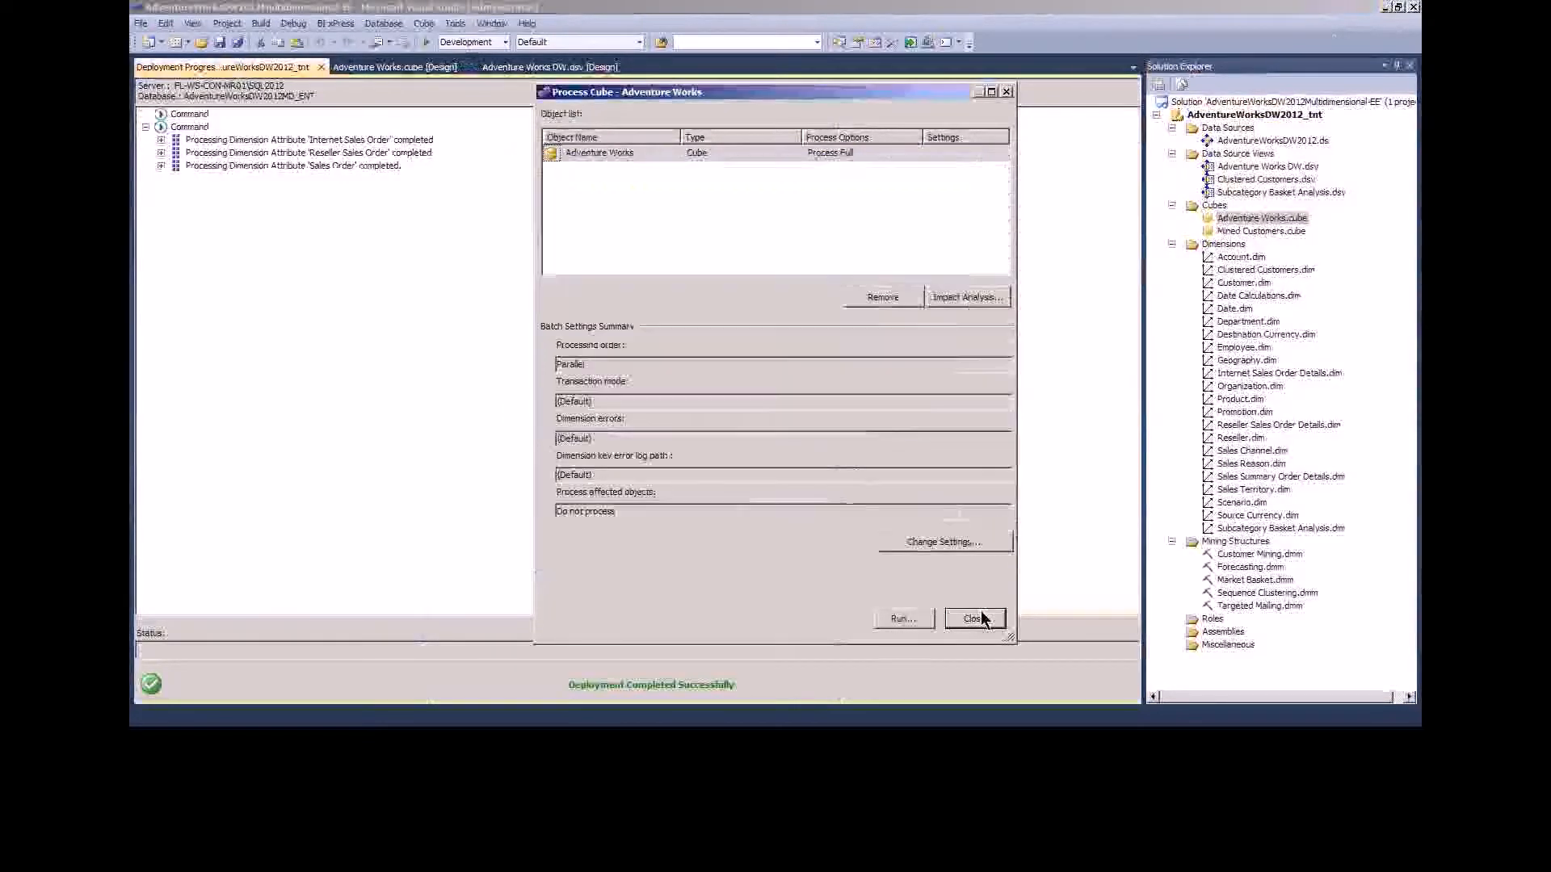
pyautogui.click(974, 619)
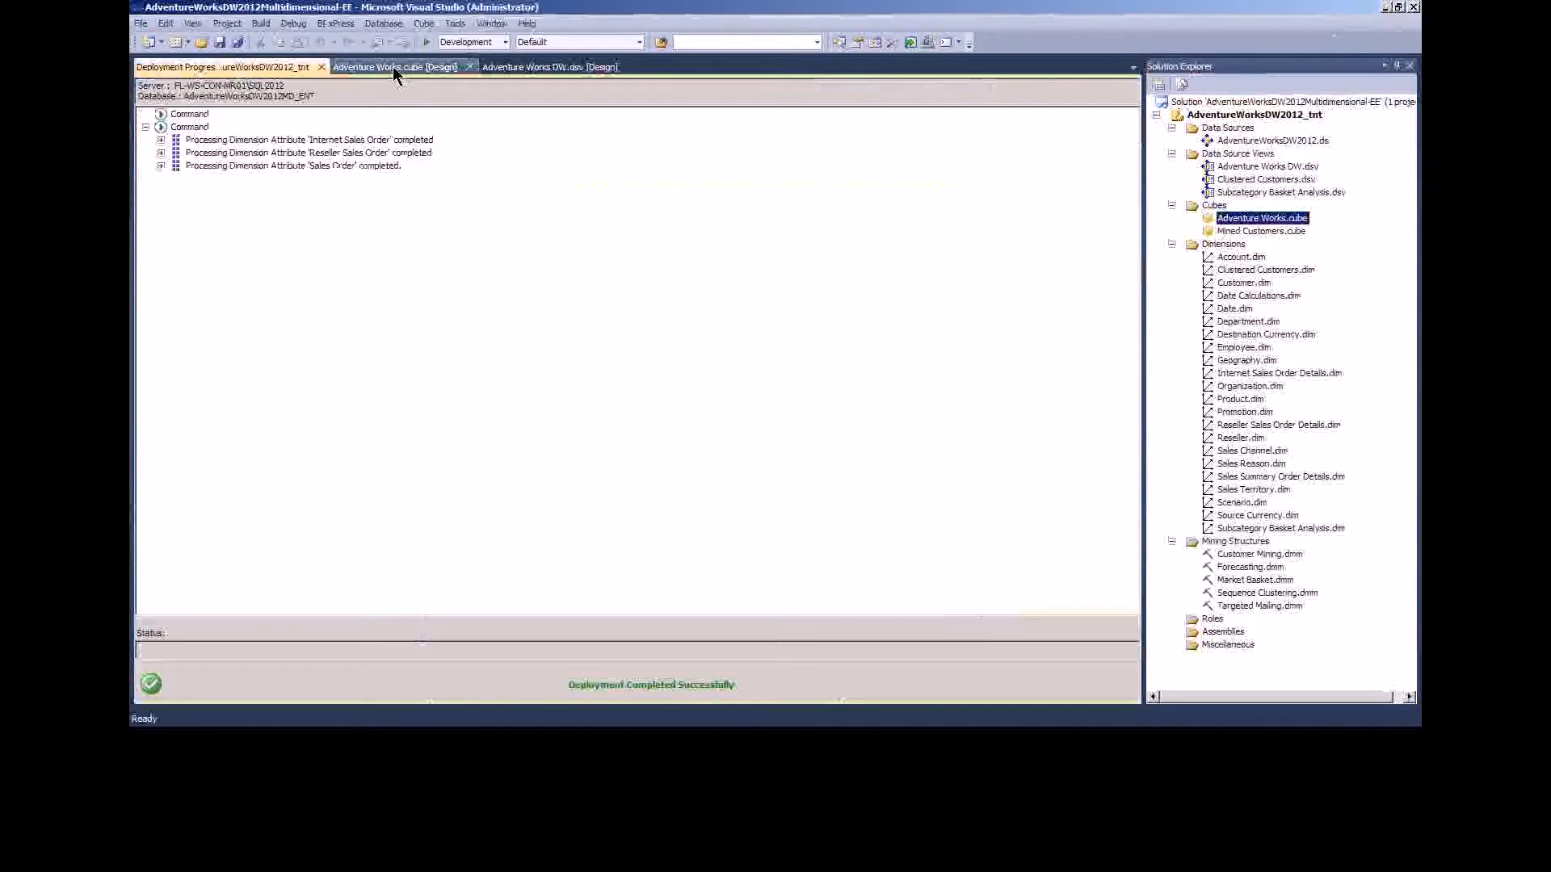
# - In the Adventure Works calculation script, delete the three Date Calculations scopes under the Dynamic Time Calculations header
pyautogui.click(392, 66)
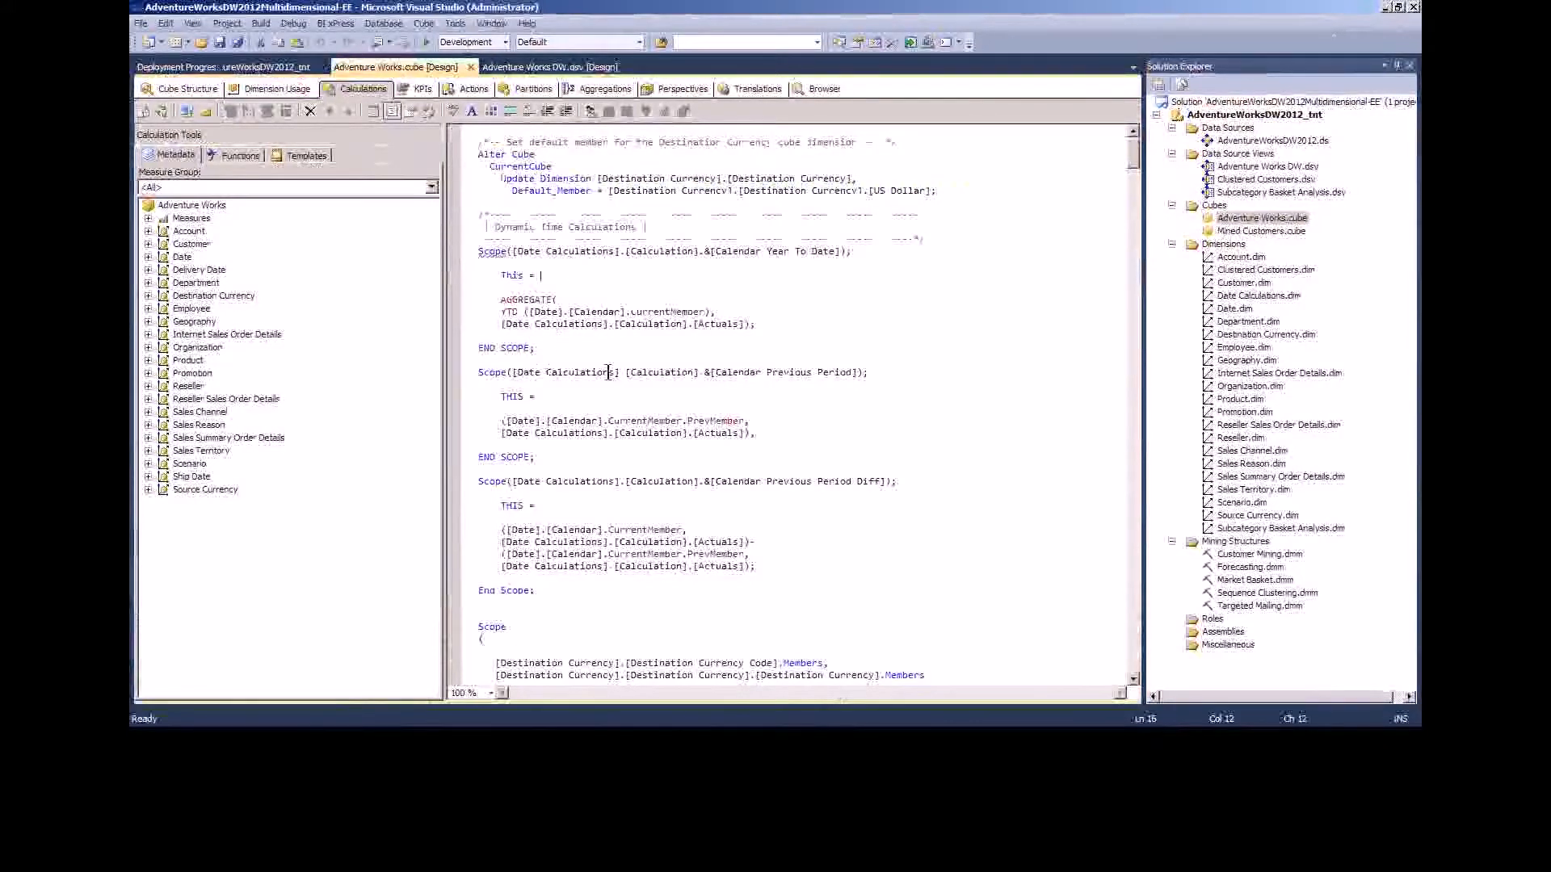
pyautogui.click(549, 595)
pyautogui.moveTo(550, 594); pyautogui.dragTo(529, 555)
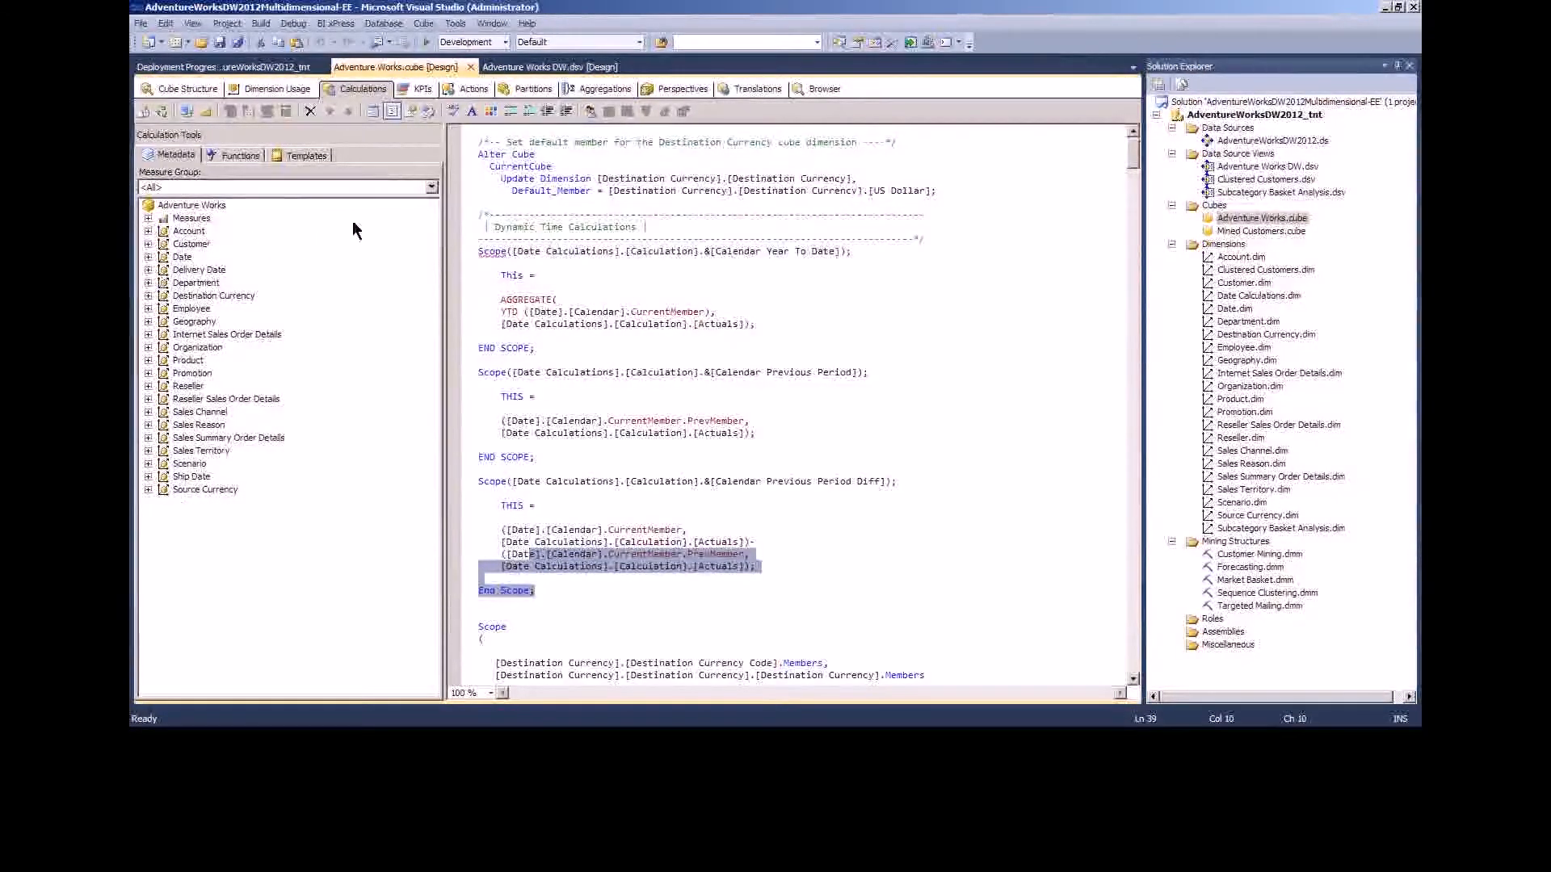
pyautogui.click(148, 231)
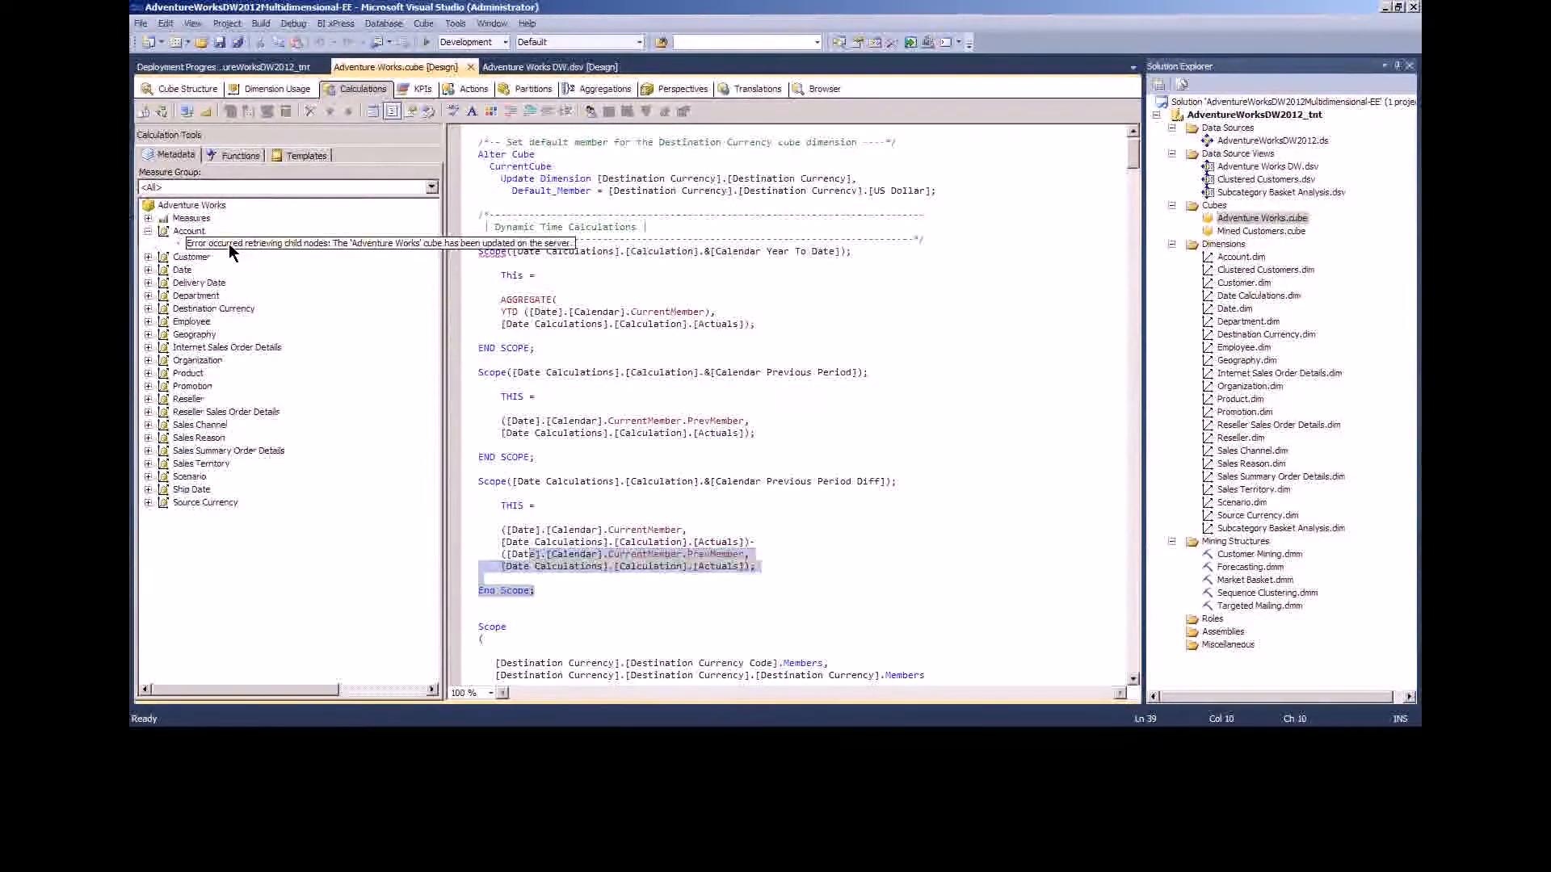
pyautogui.click(147, 270)
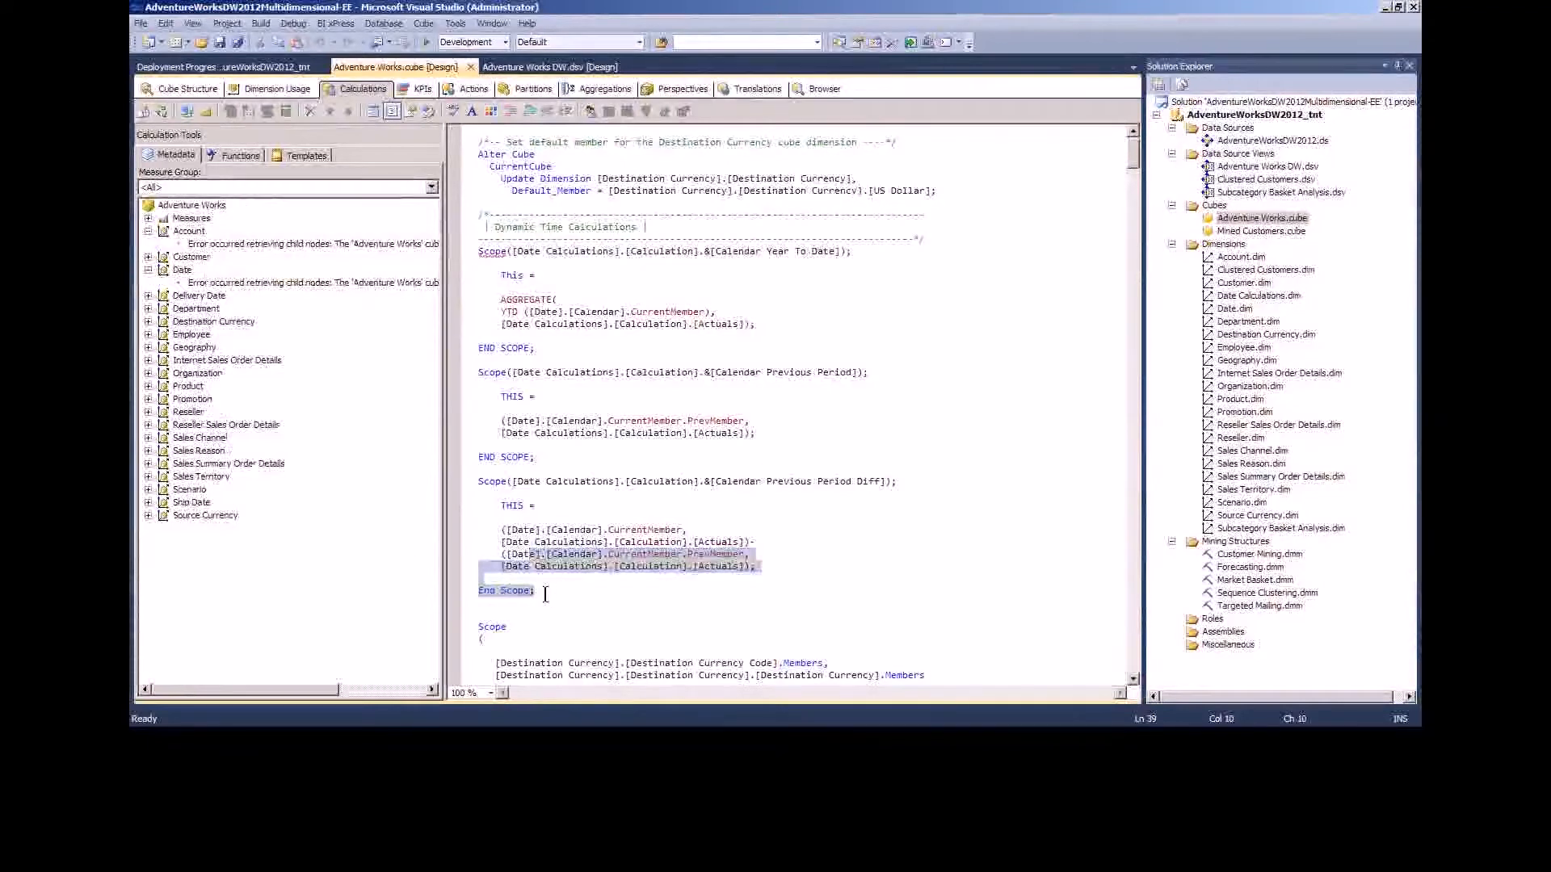
pyautogui.moveTo(545, 594); pyautogui.dragTo(463, 256)
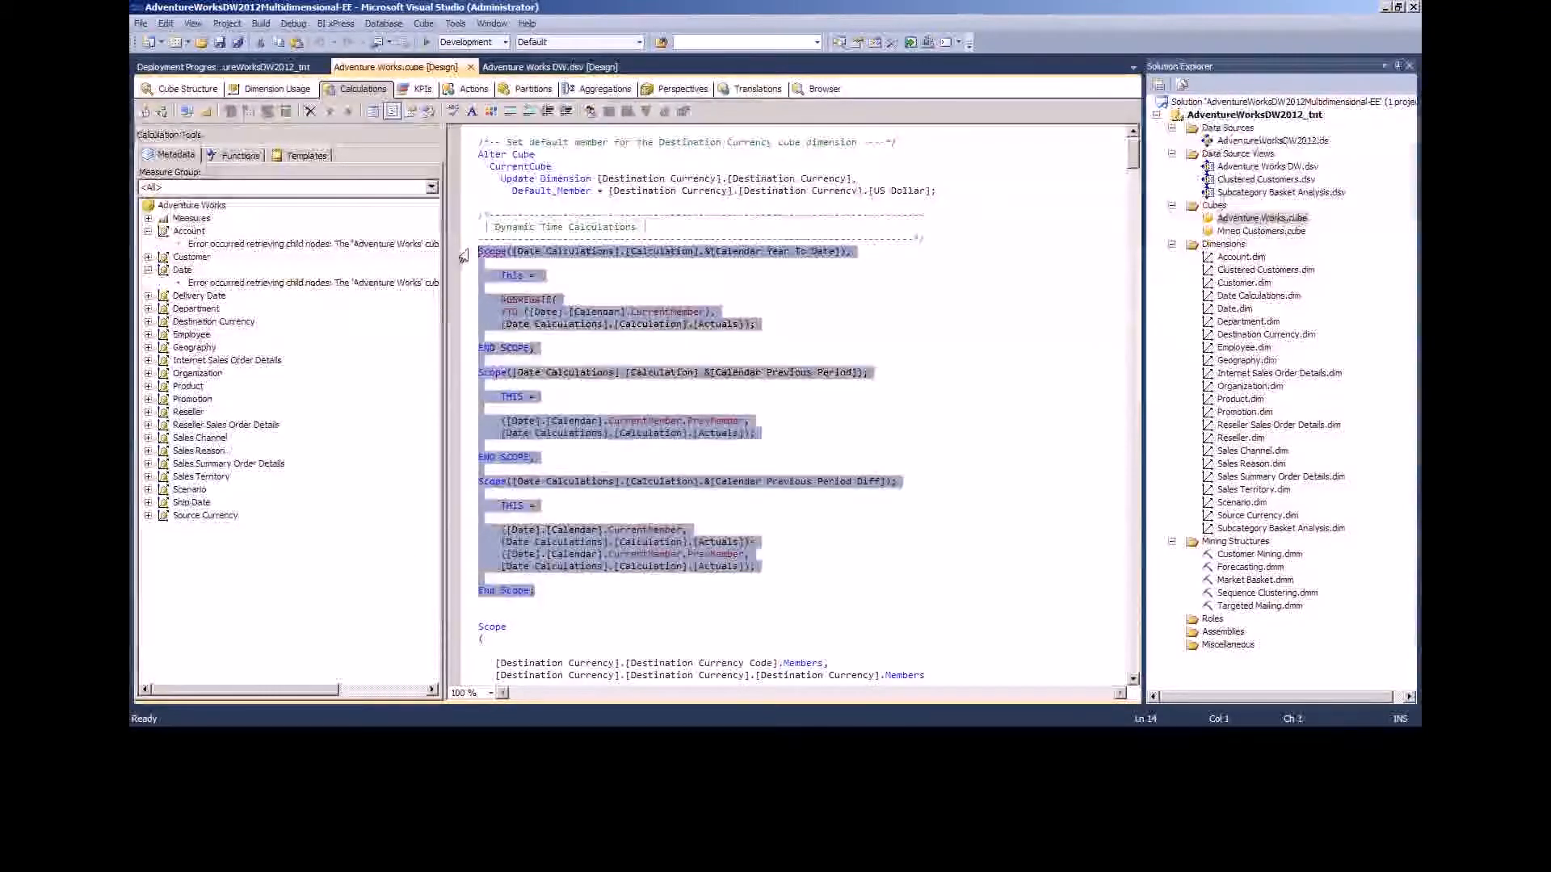
pyautogui.press('Delete')
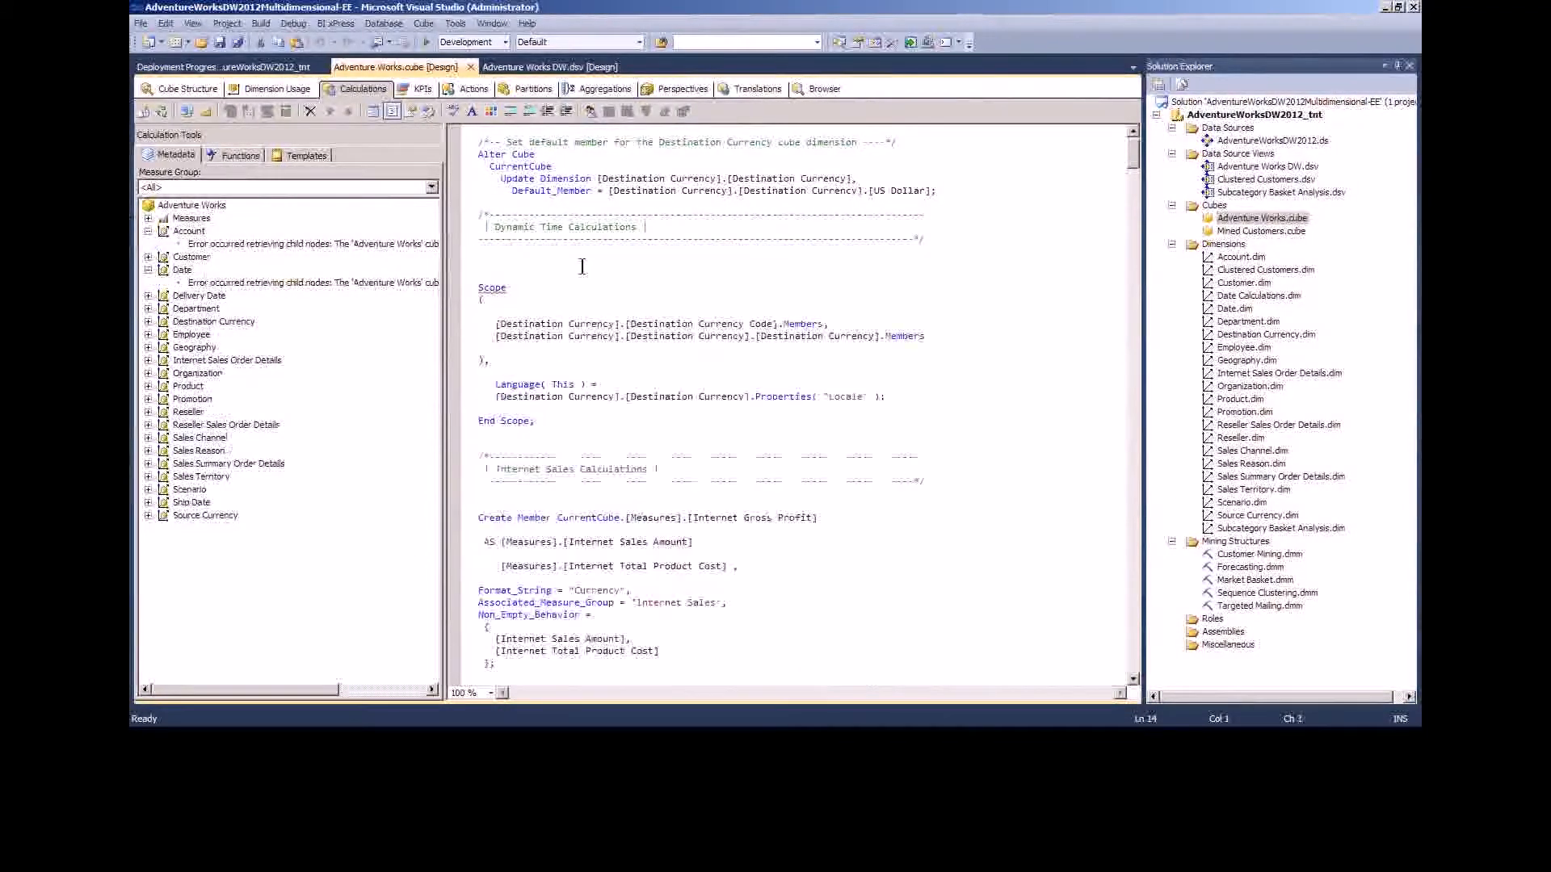
# - Process the Adventure Works cube again, building and deploying the project first
pyautogui.rightClick(1223, 223)
pyautogui.click(1017, 289)
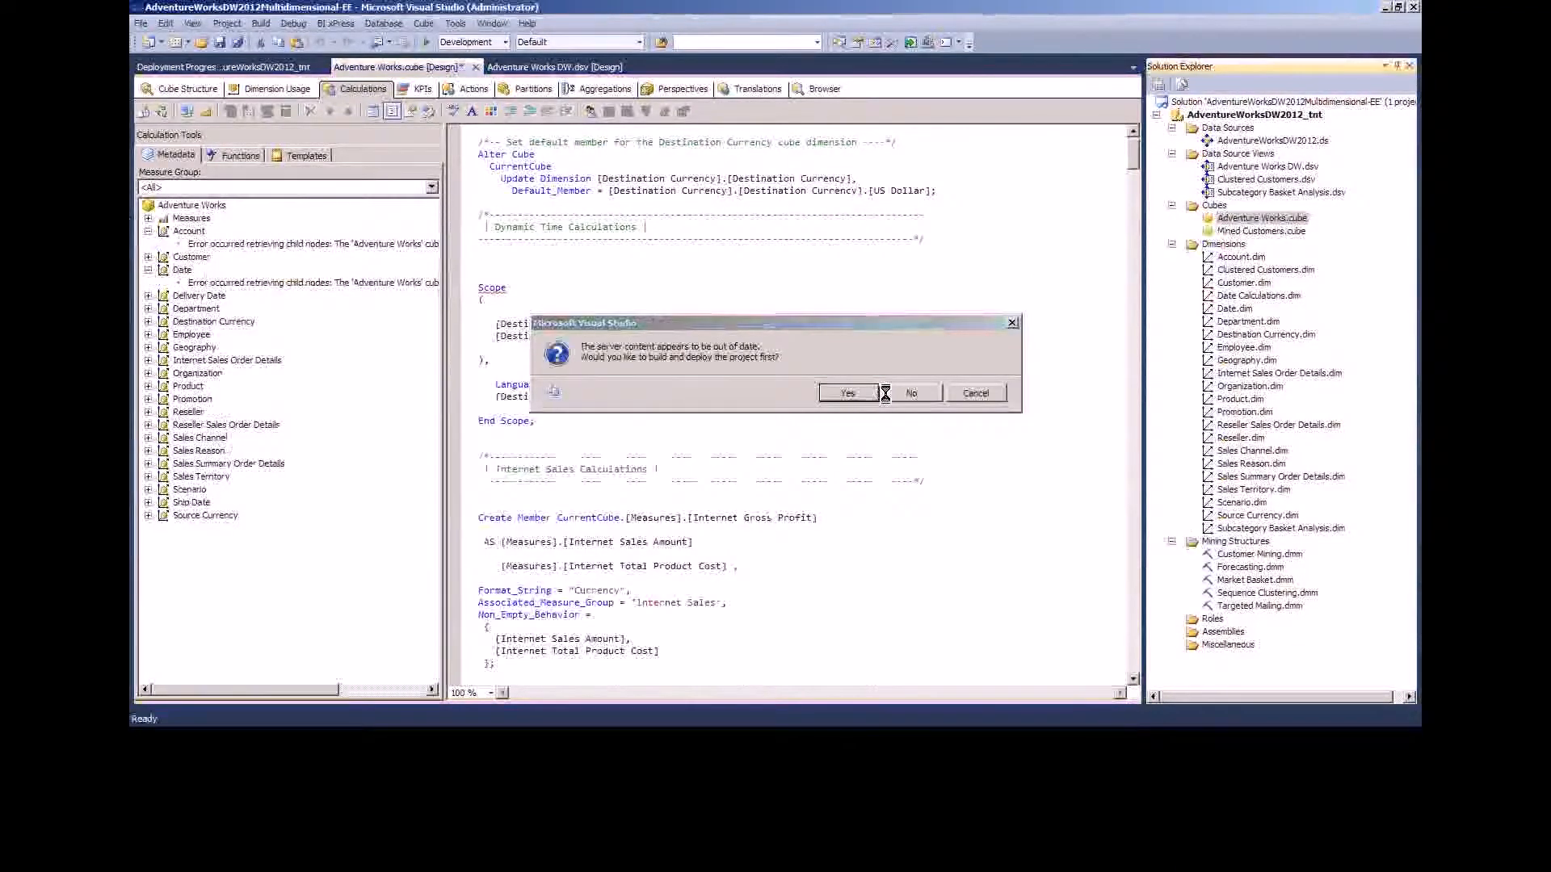
pyautogui.click(881, 393)
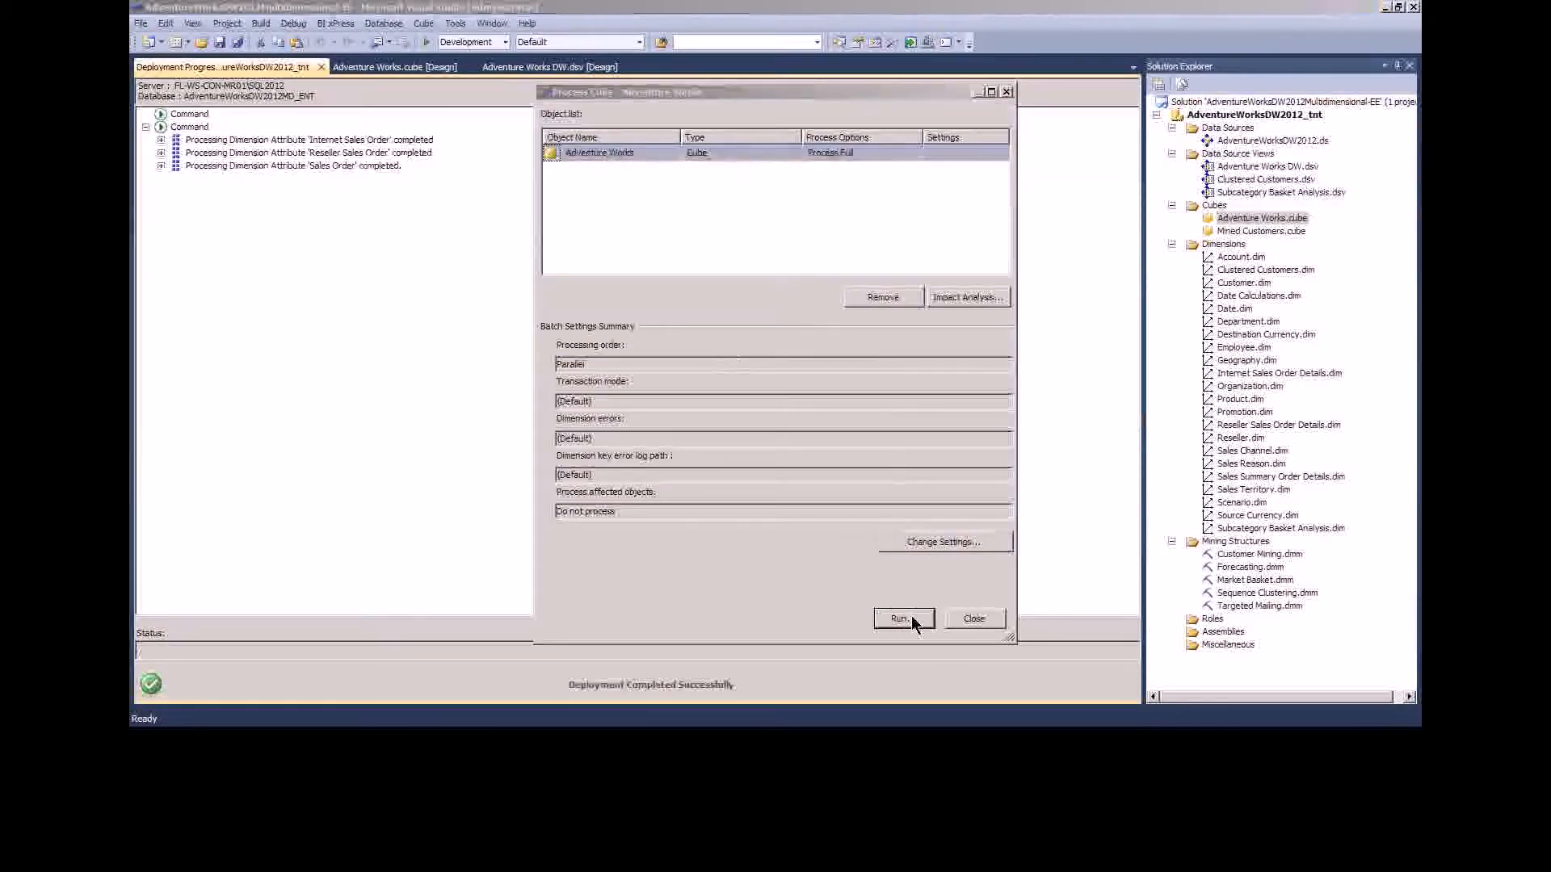
pyautogui.click(909, 617)
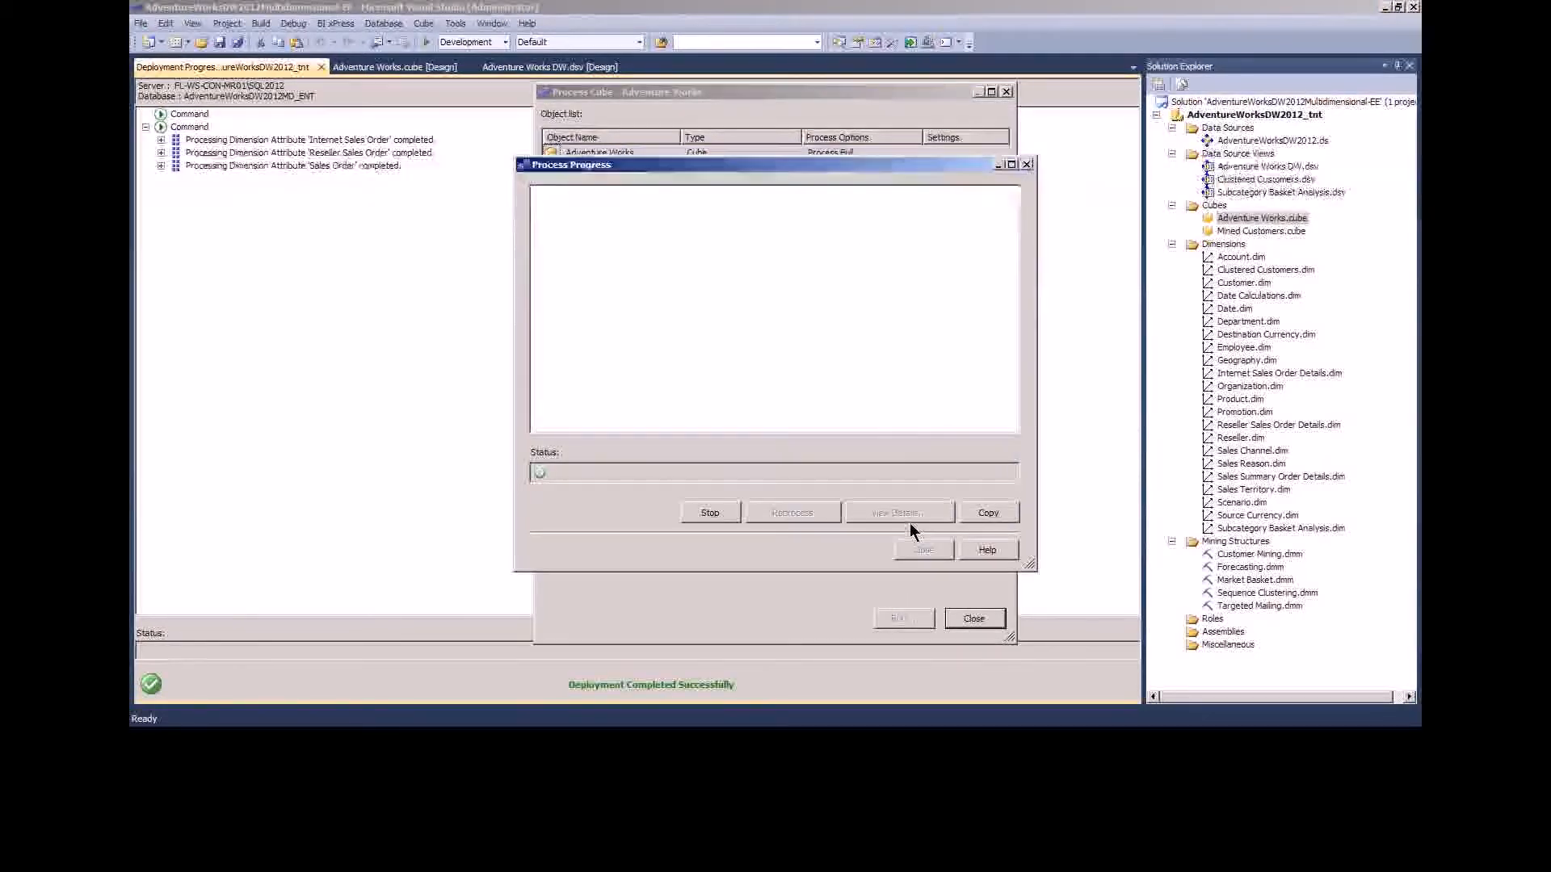
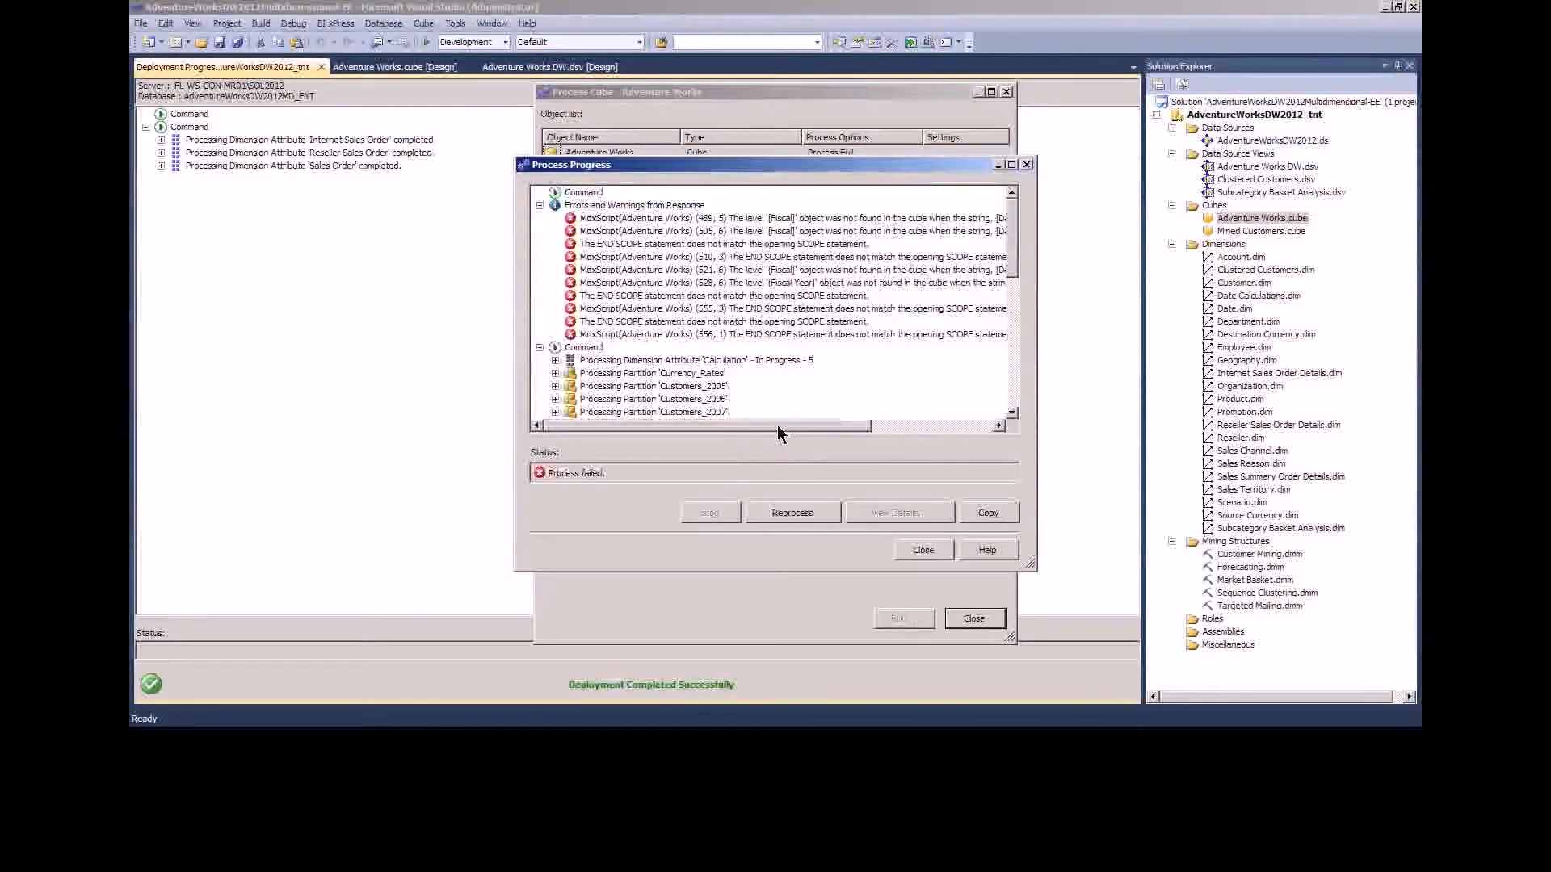
# - Dismiss the processing report and the Process Cube dialog, and close the deployment progress view
pyautogui.click(922, 550)
pyautogui.click(974, 623)
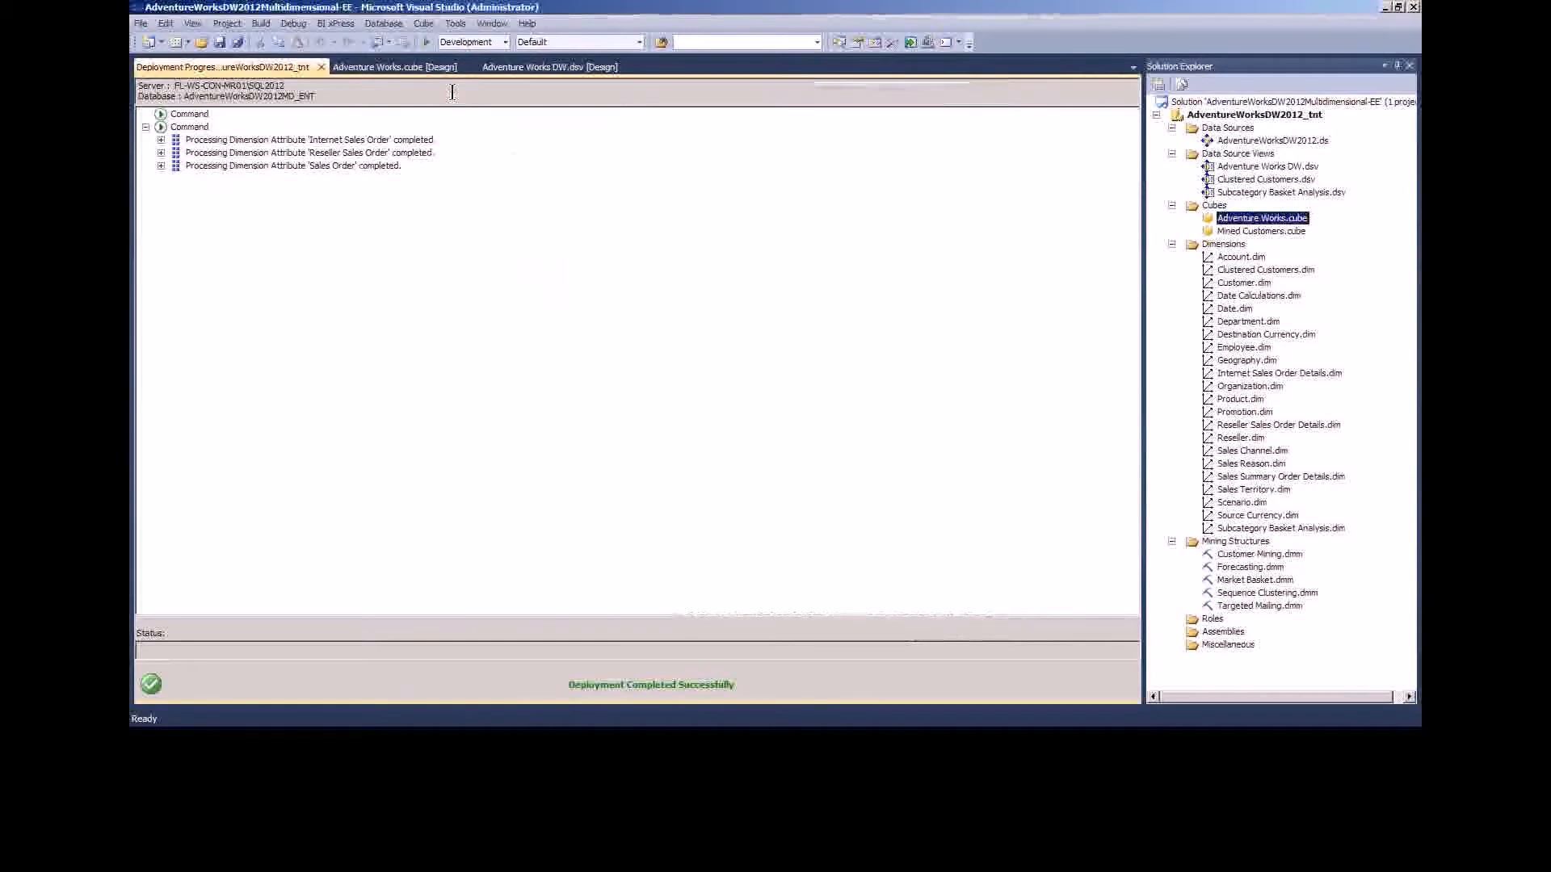
pyautogui.click(322, 68)
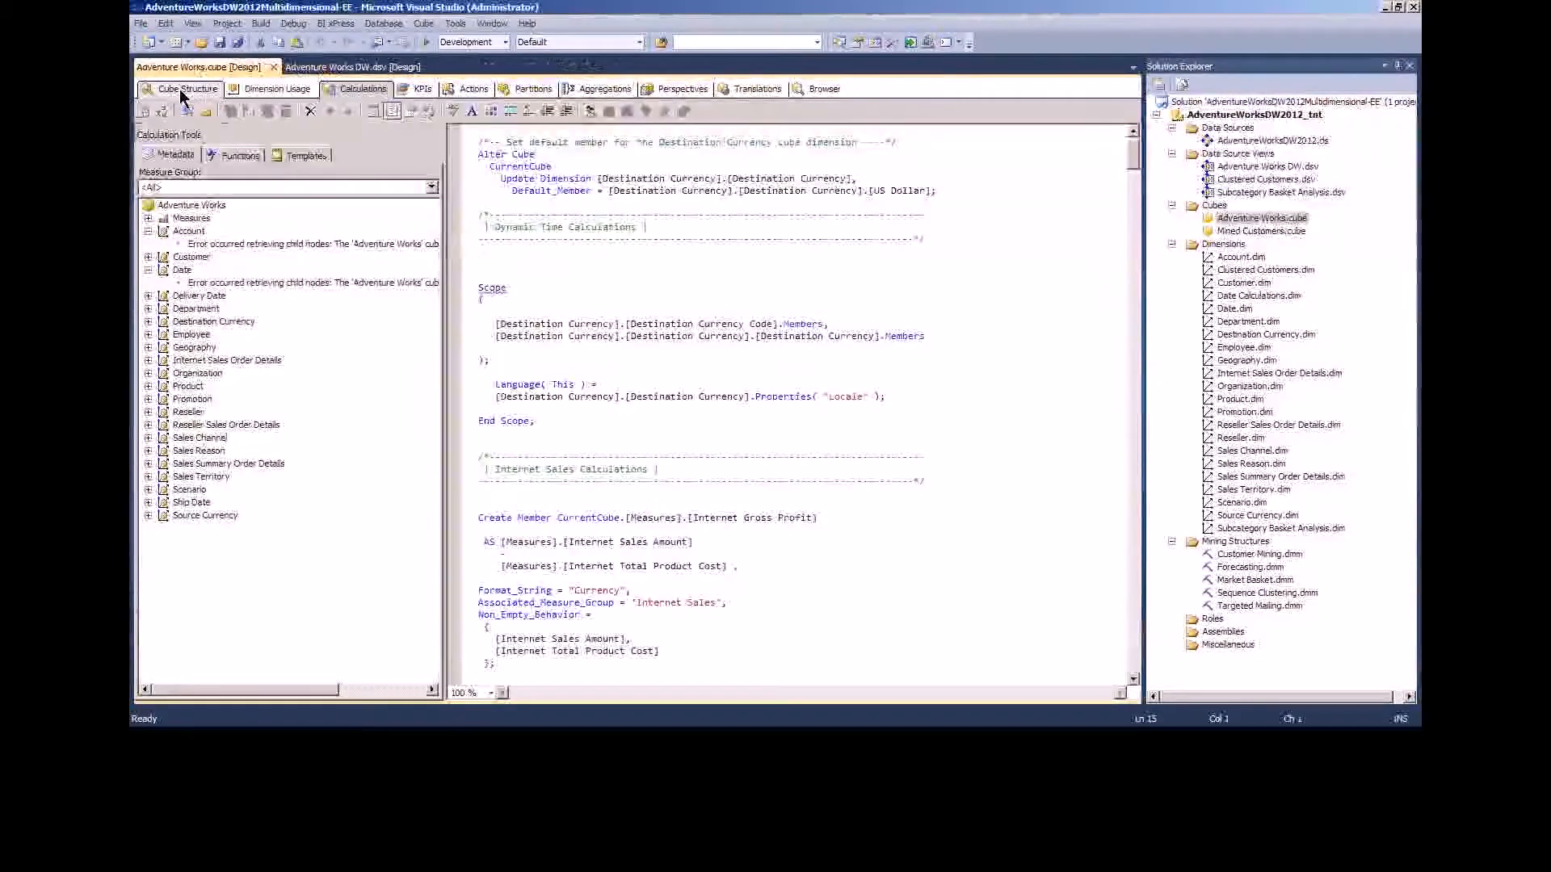
# - Examine the cube structure and the calculation script from the Destination Currency scope through the Internet Sales calculated members
pyautogui.click(181, 92)
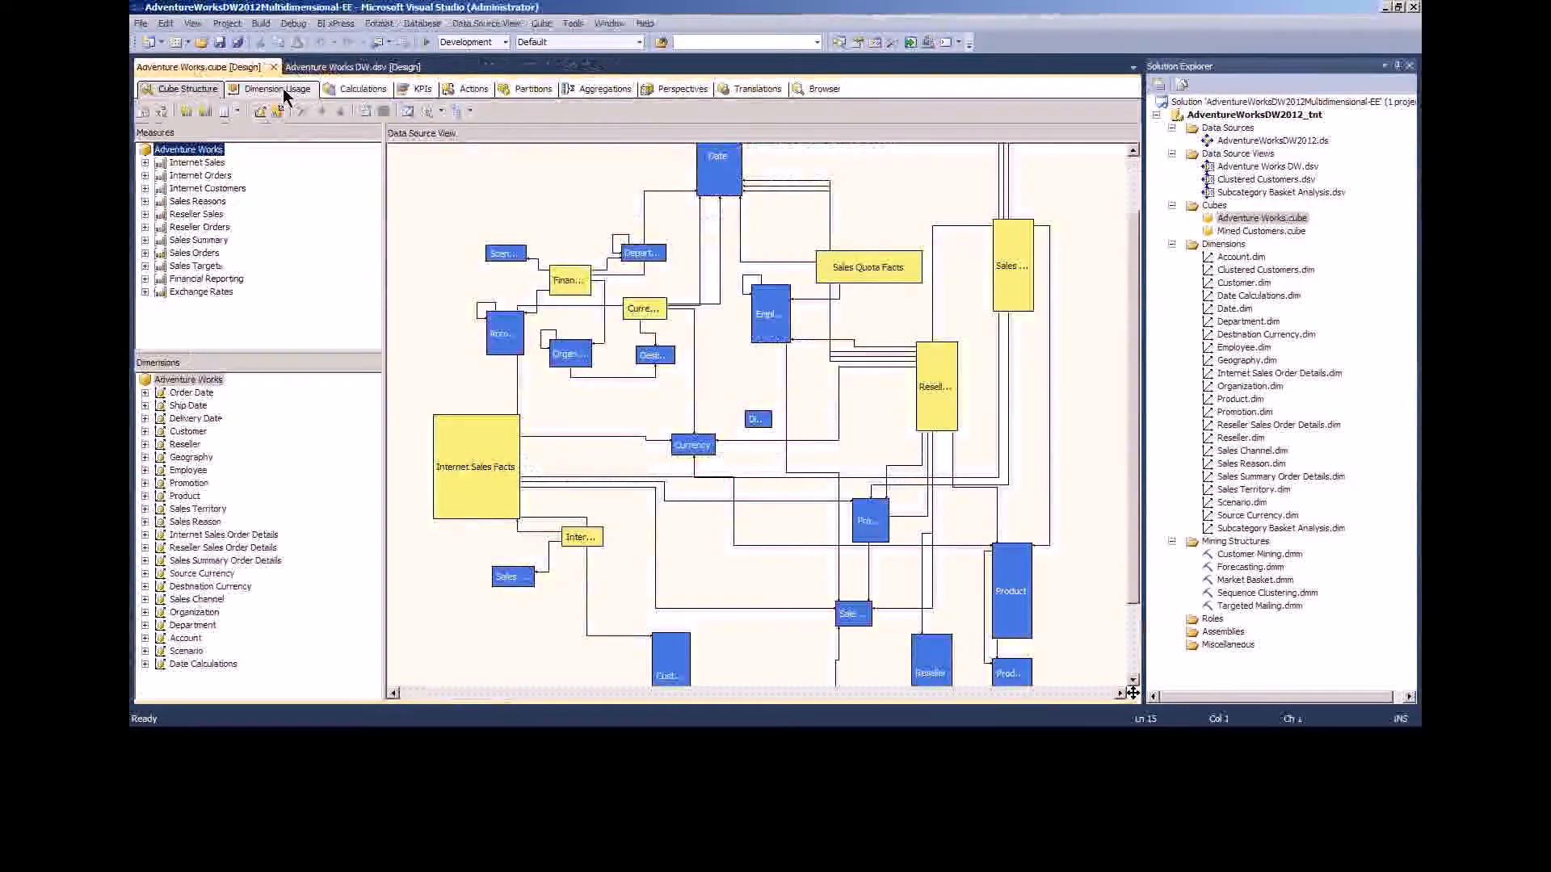
pyautogui.click(356, 94)
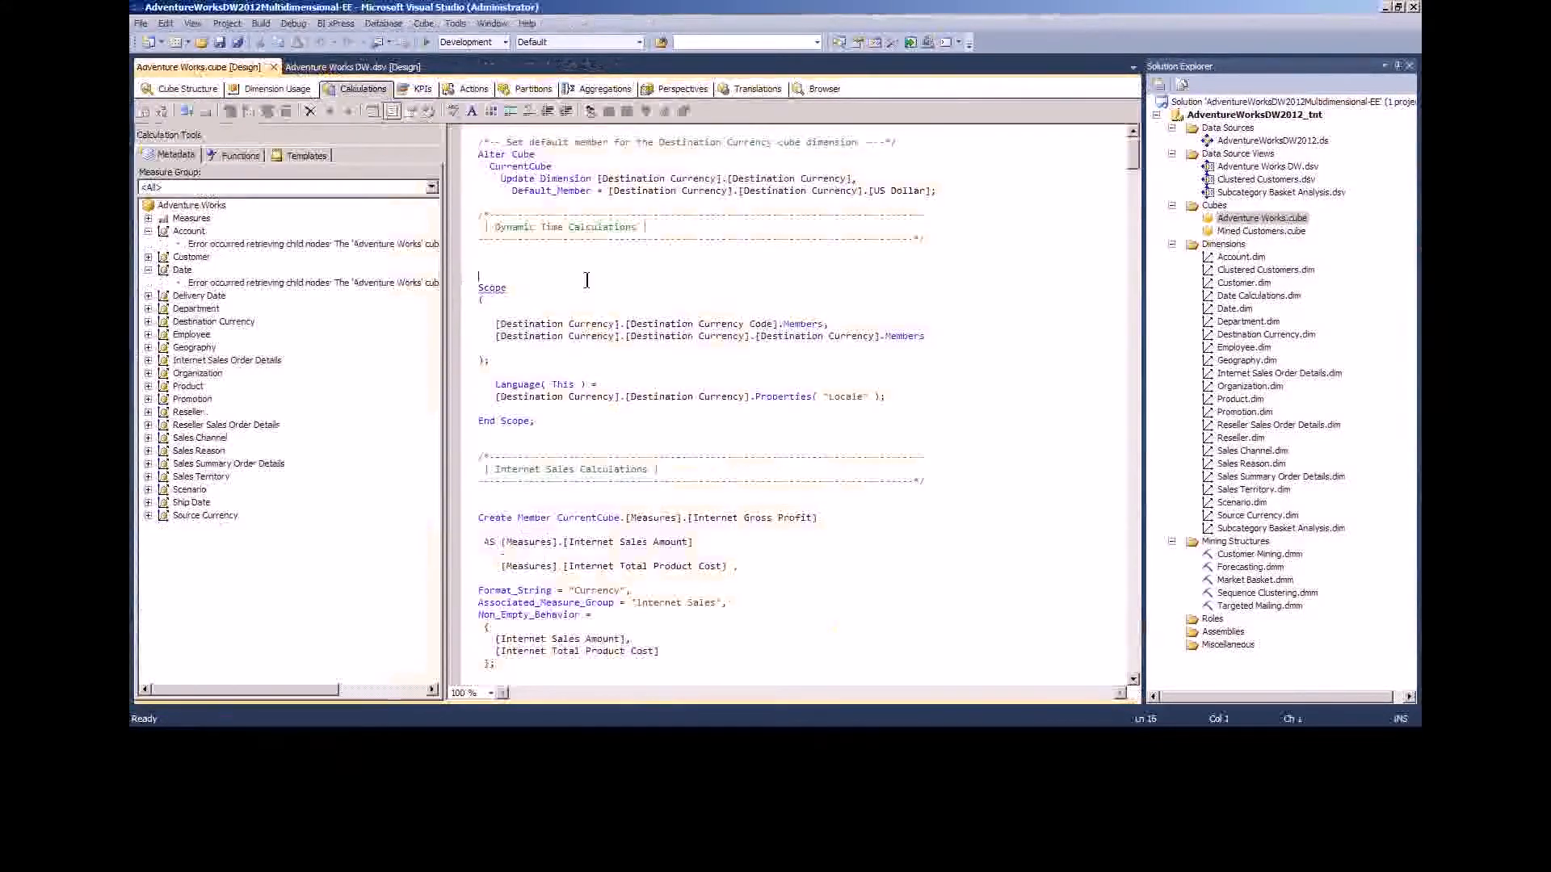
pyautogui.scroll(1, 571, 355)
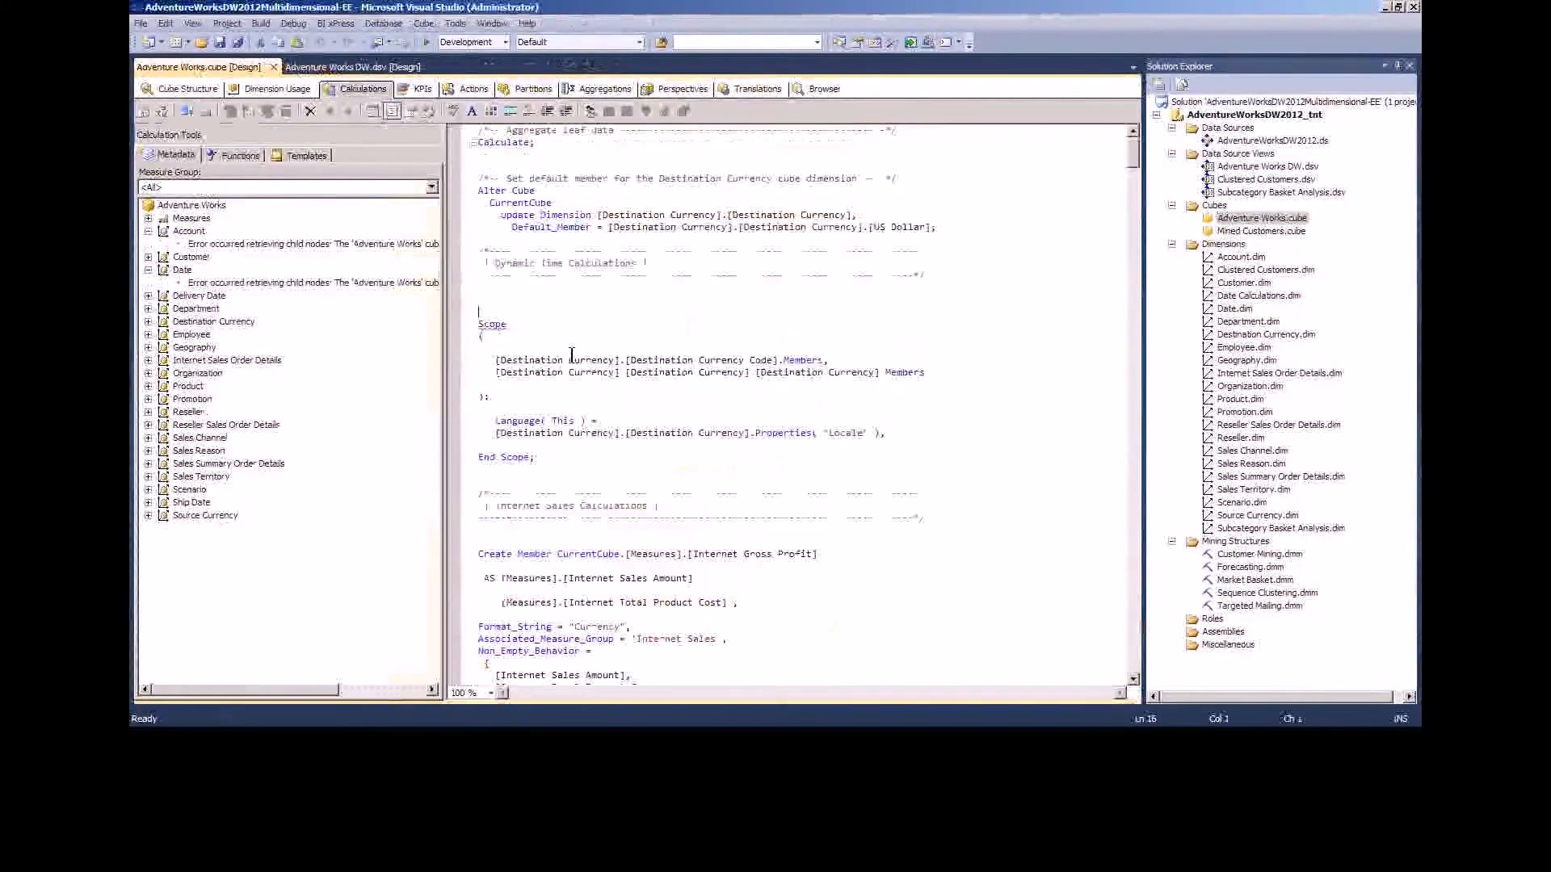
pyautogui.scroll(-4, 571, 355)
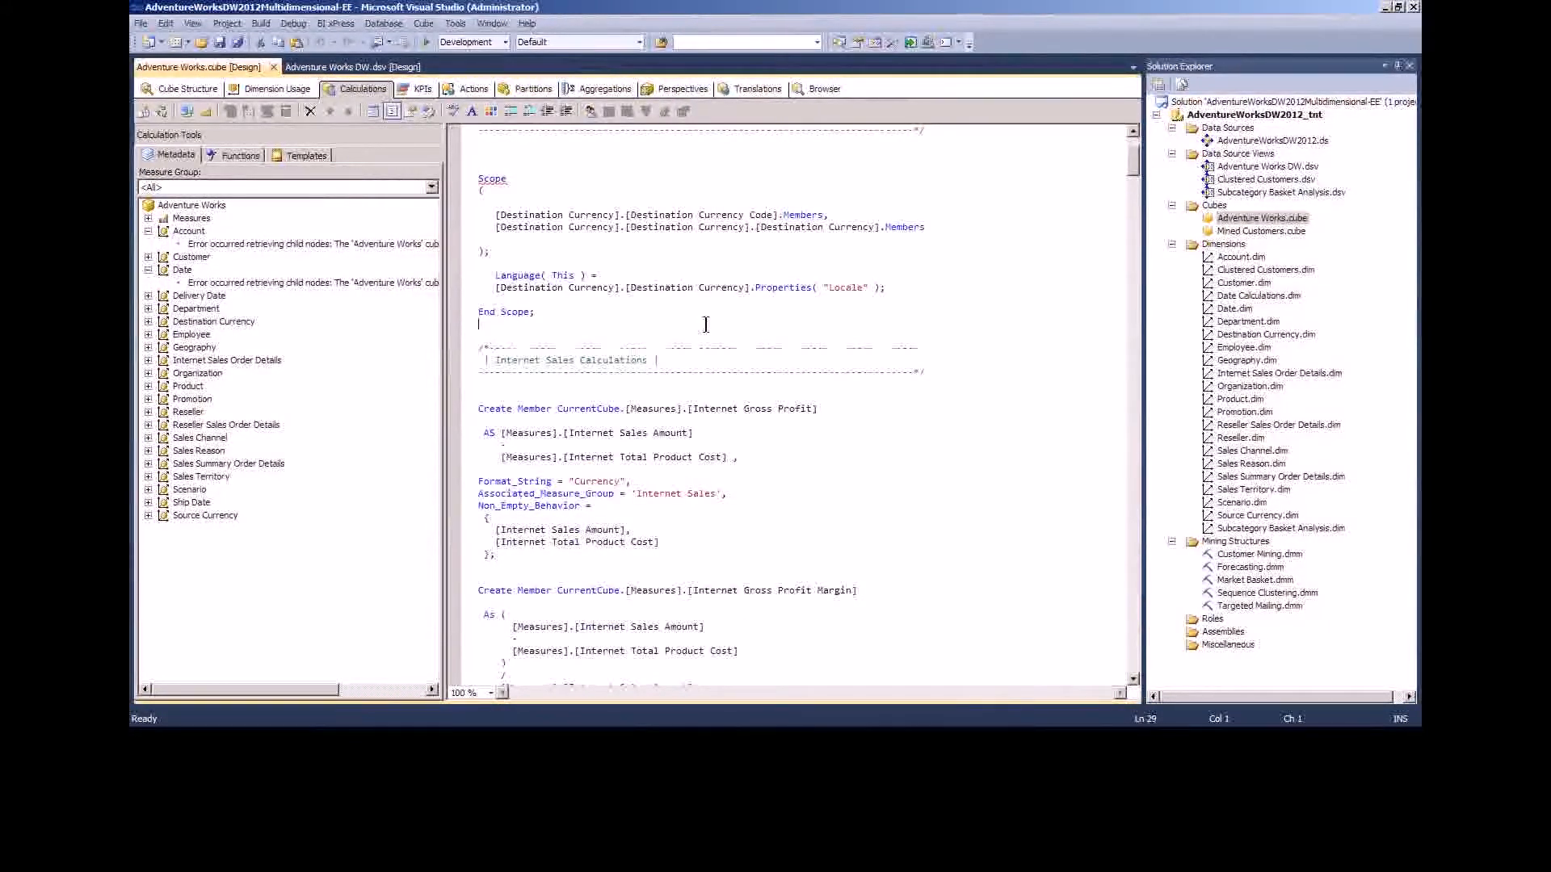
pyautogui.scroll(-4, 705, 324)
pyautogui.scroll(-10, 705, 324)
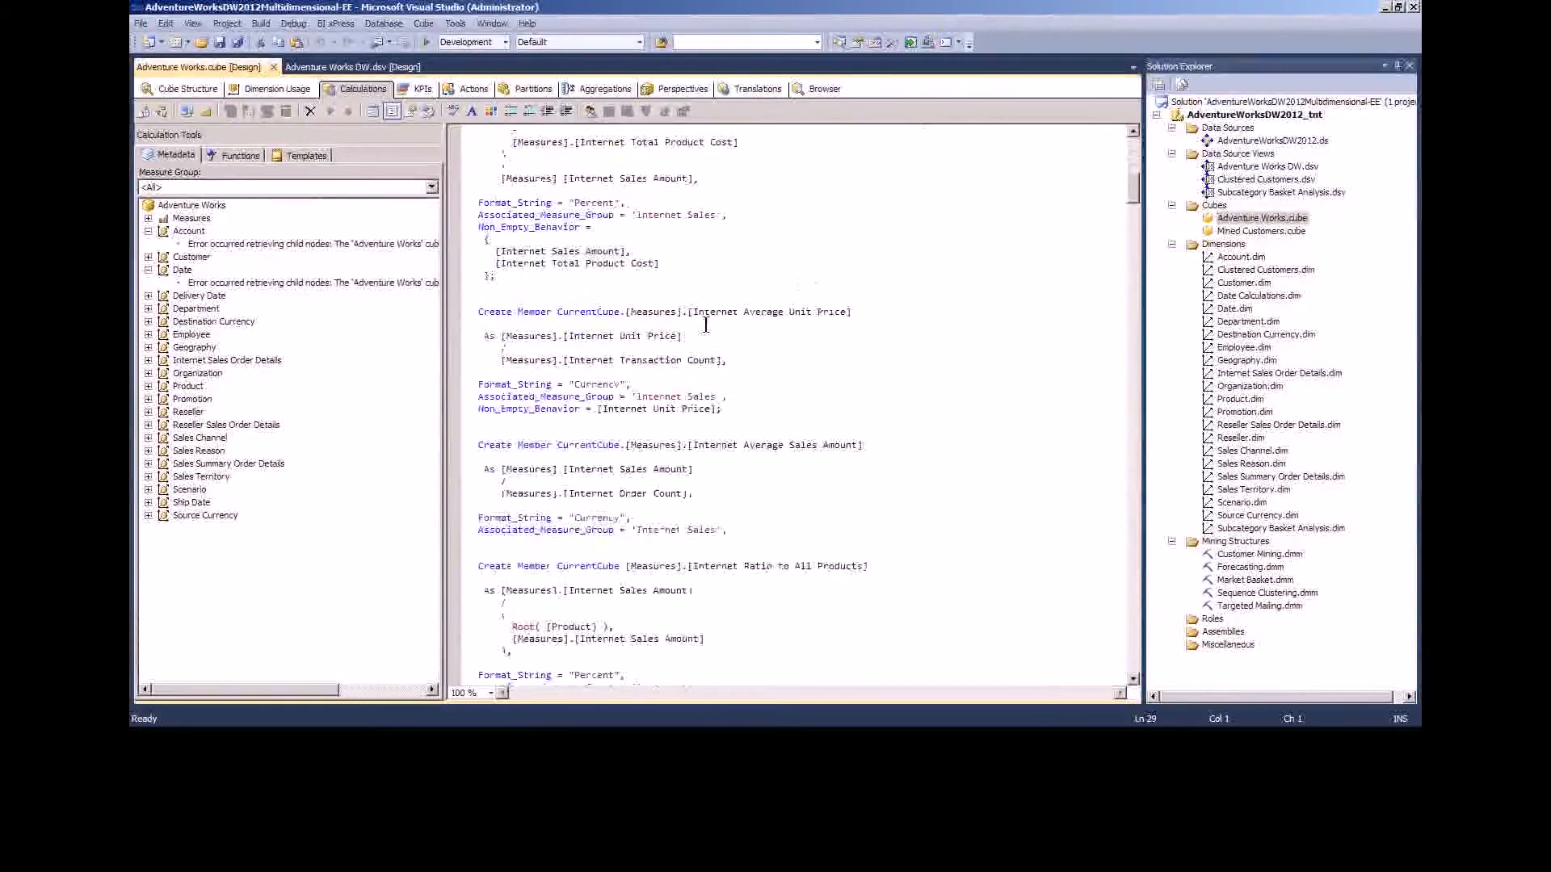
pyautogui.scroll(-4, 705, 324)
pyautogui.scroll(5, 705, 324)
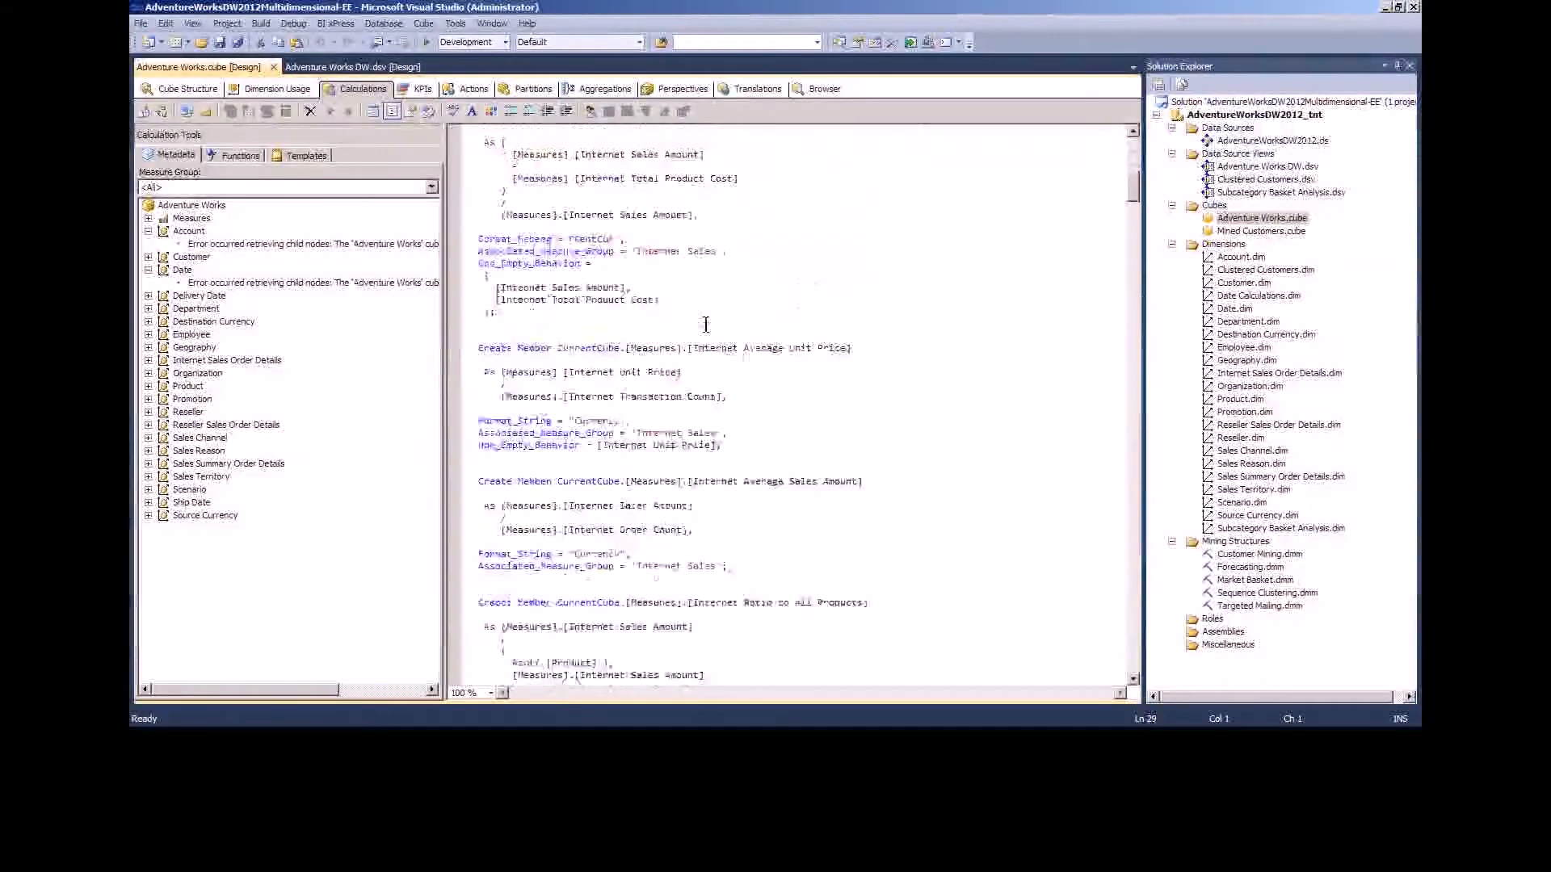
pyautogui.scroll(15, 705, 324)
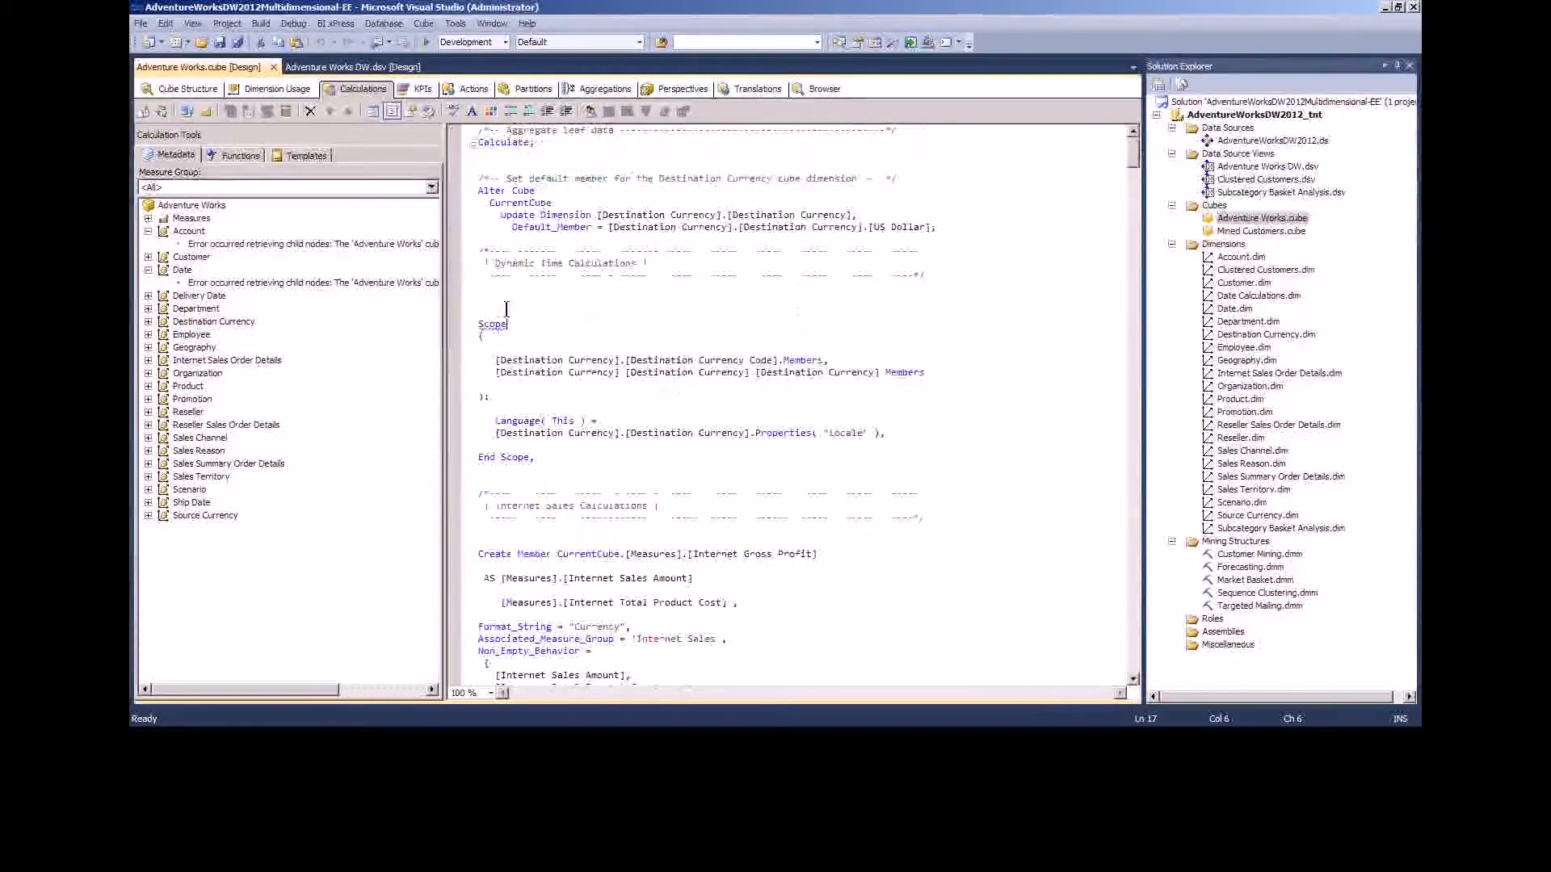
pyautogui.click(591, 468)
pyautogui.scroll(-8, 590, 467)
pyautogui.scroll(-3, 588, 468)
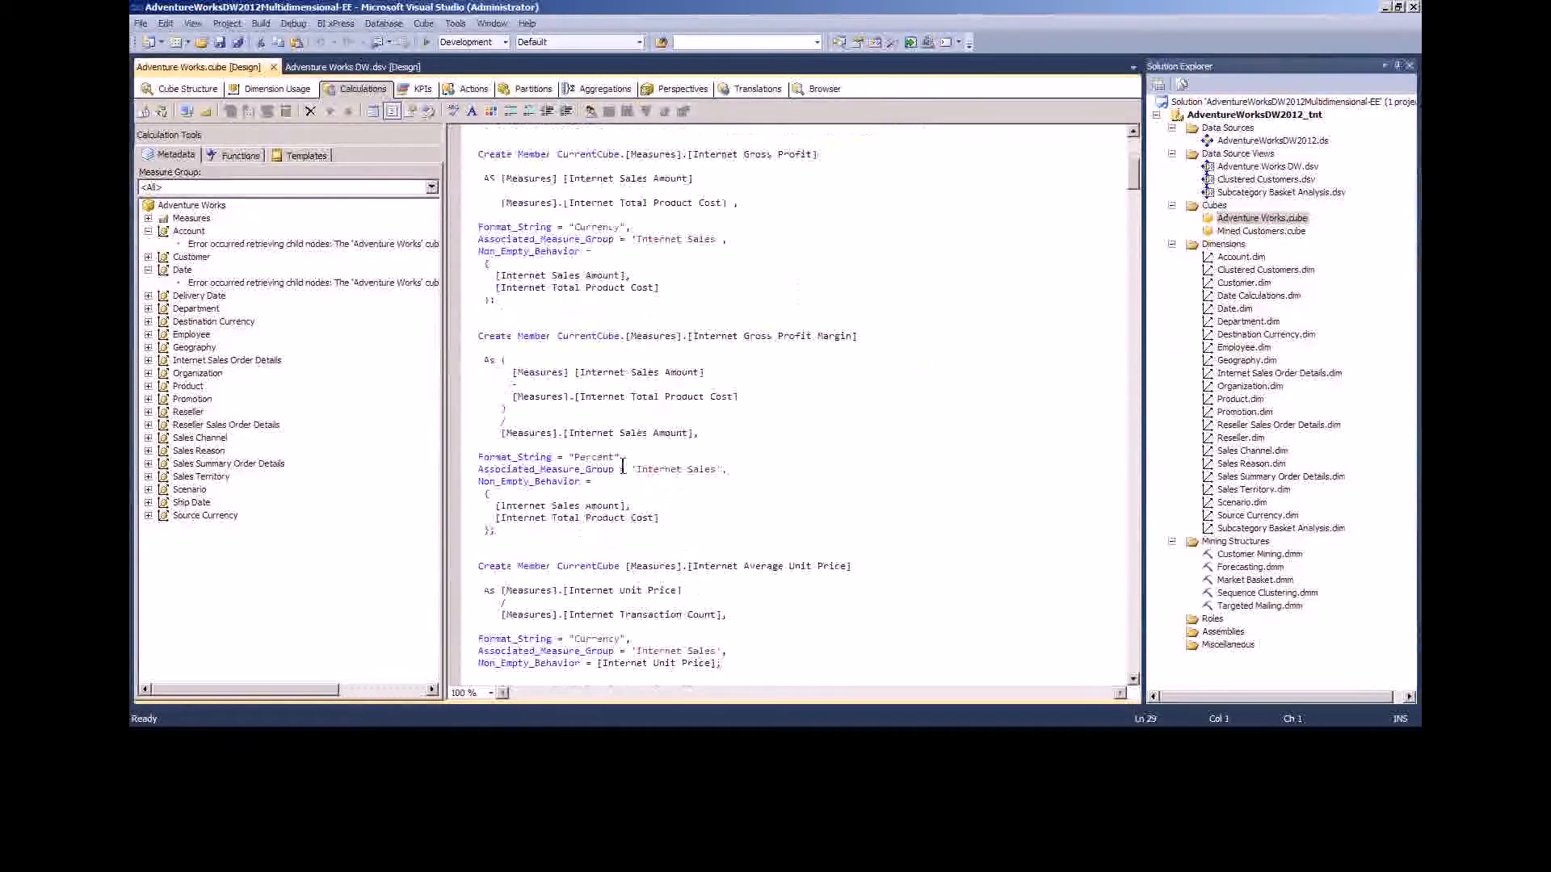
pyautogui.click(521, 531)
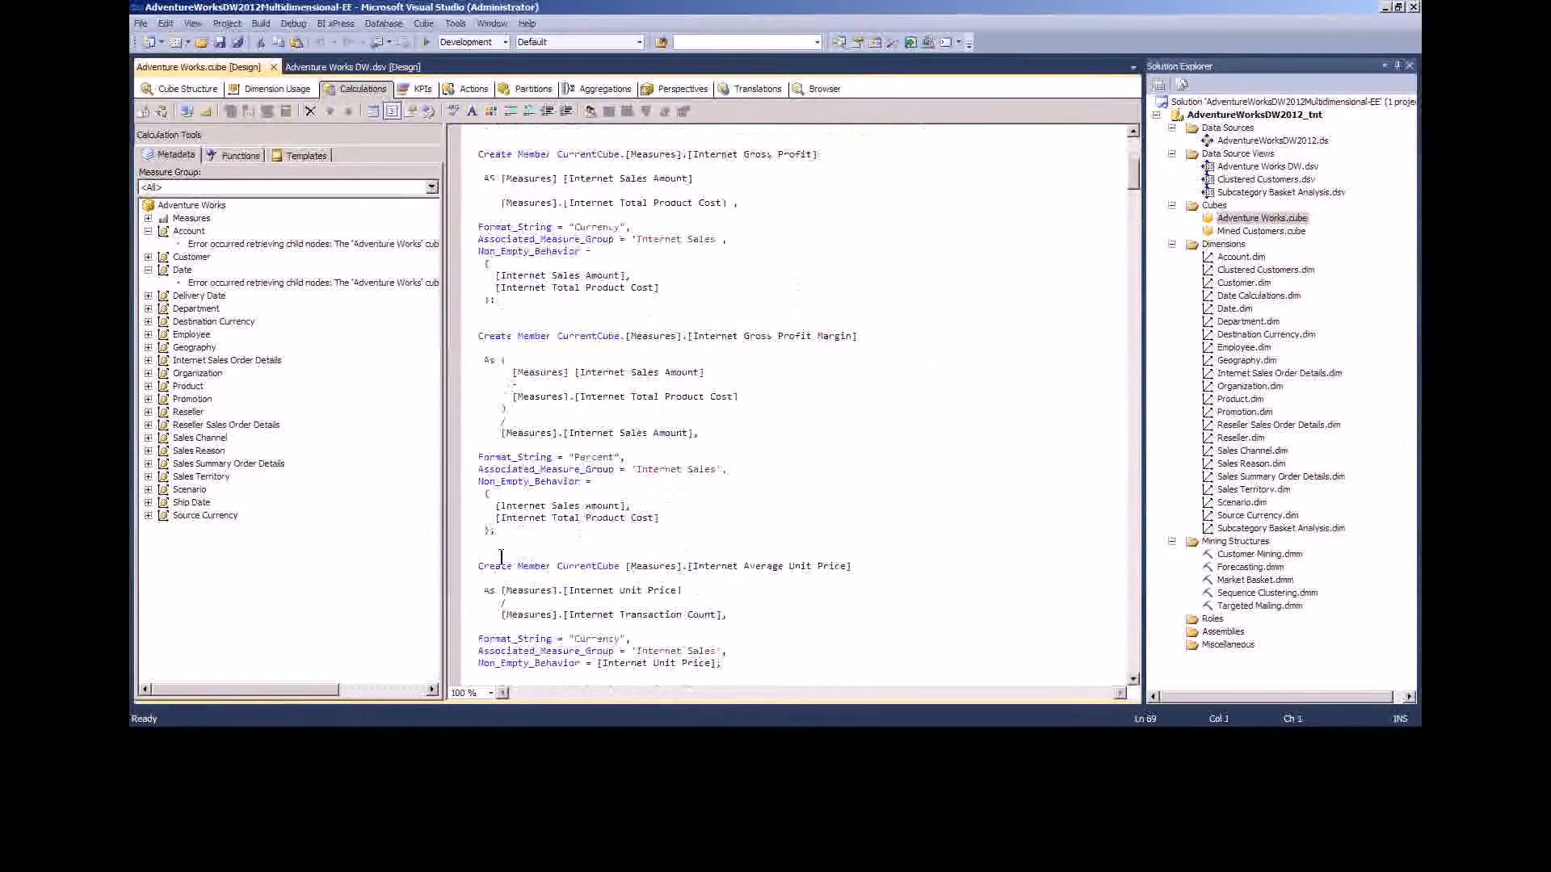
pyautogui.click(727, 315)
pyautogui.scroll(7, 727, 315)
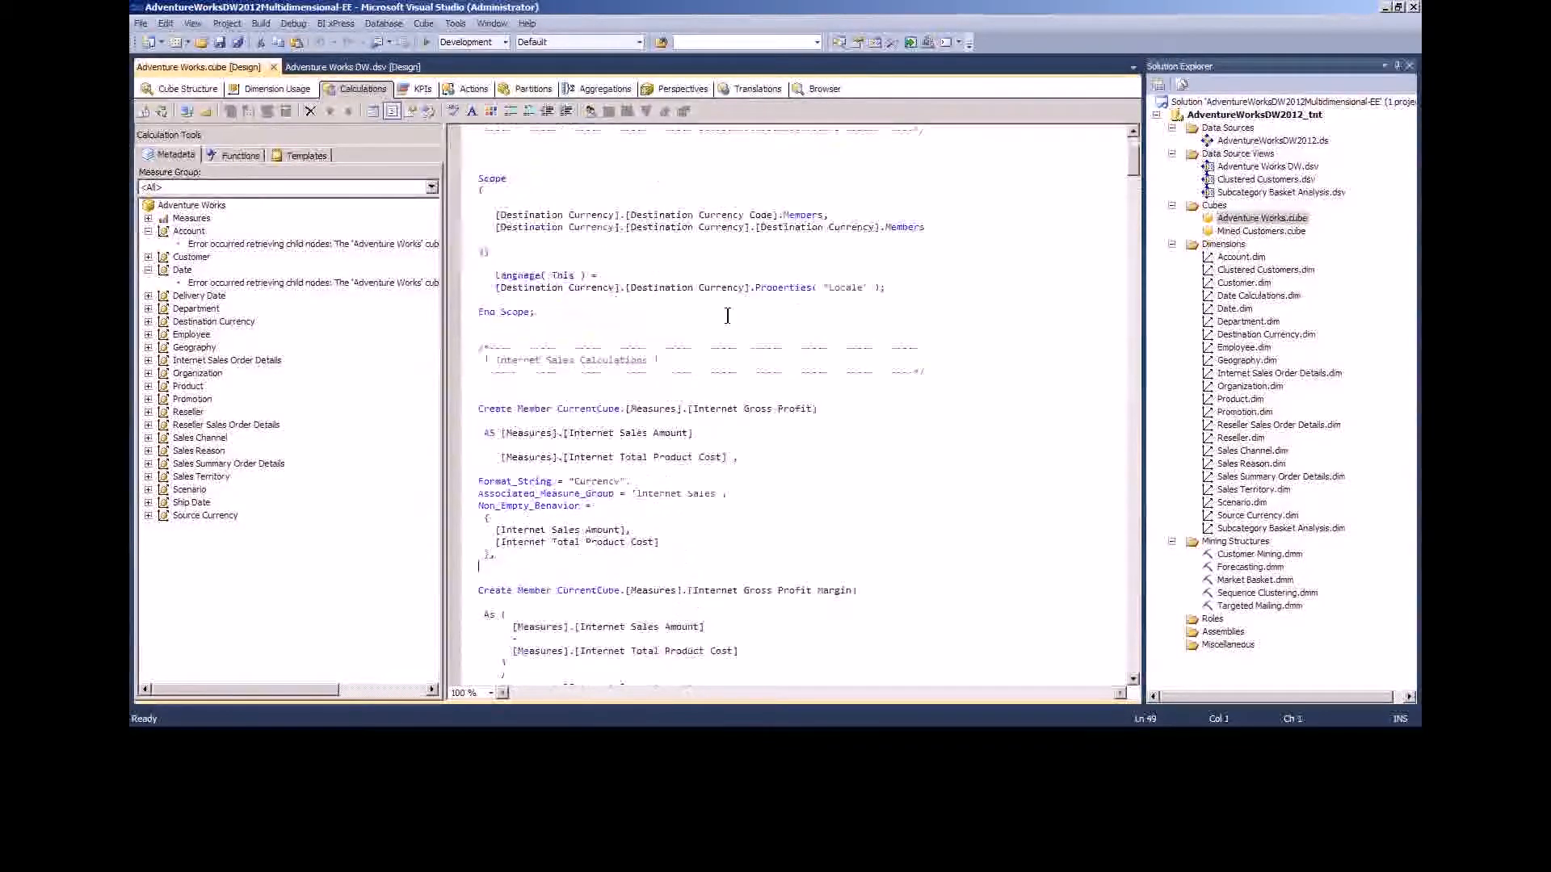
# - Under the Dynamic Time Calculations header, reinsert the Date Calculations scopes for Calendar Year To Date, Calendar Previous Period and Calendar Previous Period Diff
pyautogui.scroll(4, 727, 315)
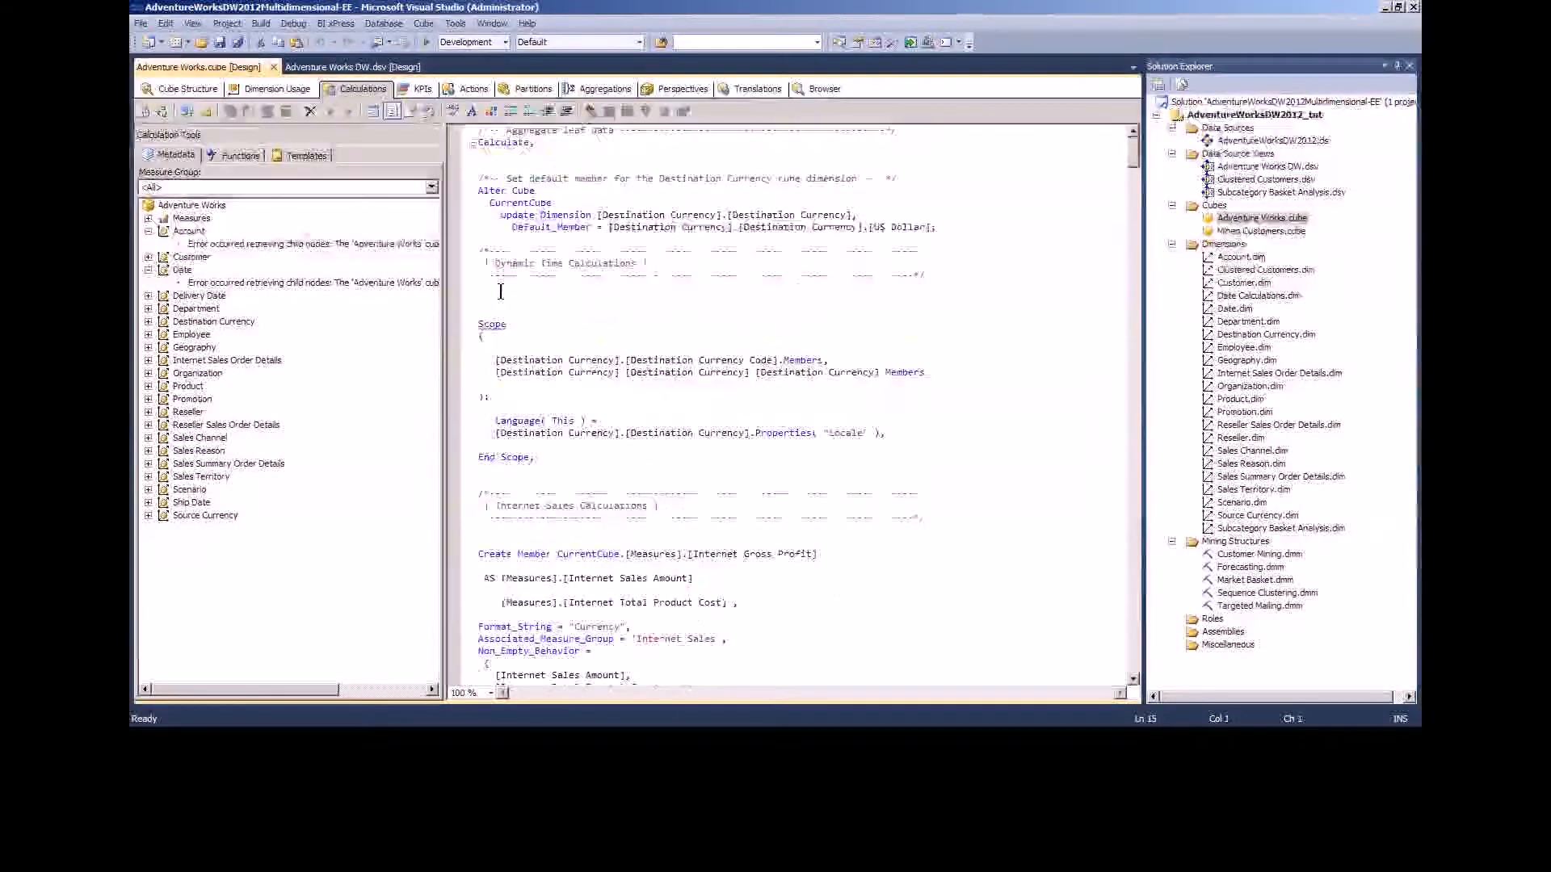
pyautogui.write('Scope([Date Calculations].[Calculation].&[Calendar Year To Date]);      This =      AGGREGATE(     YTD ([Date].[Calendar].CurrentMember),     [Date Calculations].[Calculation].[Actuals]);  END SCOPE;  Scope([Date Calculations].[Calculation].&[Calendar Previous Period]);      THIS =      ([Date].[Calendar].CurrentMember.PrevMember,     [Date Calculations].[Calculation].[Actuals]);  END SCOPE;  Scope([Date Calculations].[Calculation].&[Calendar Previous Period Diff]);      THIS =      ([Date].[Calendar].CurrentMember,     [Date Calculations].[Calculation].[Actuals])-     ([Date].[Calendar].CurrentMember.PrevMember,     [Date Calculations].[Calculation].[Actuals]);  End Scope;')
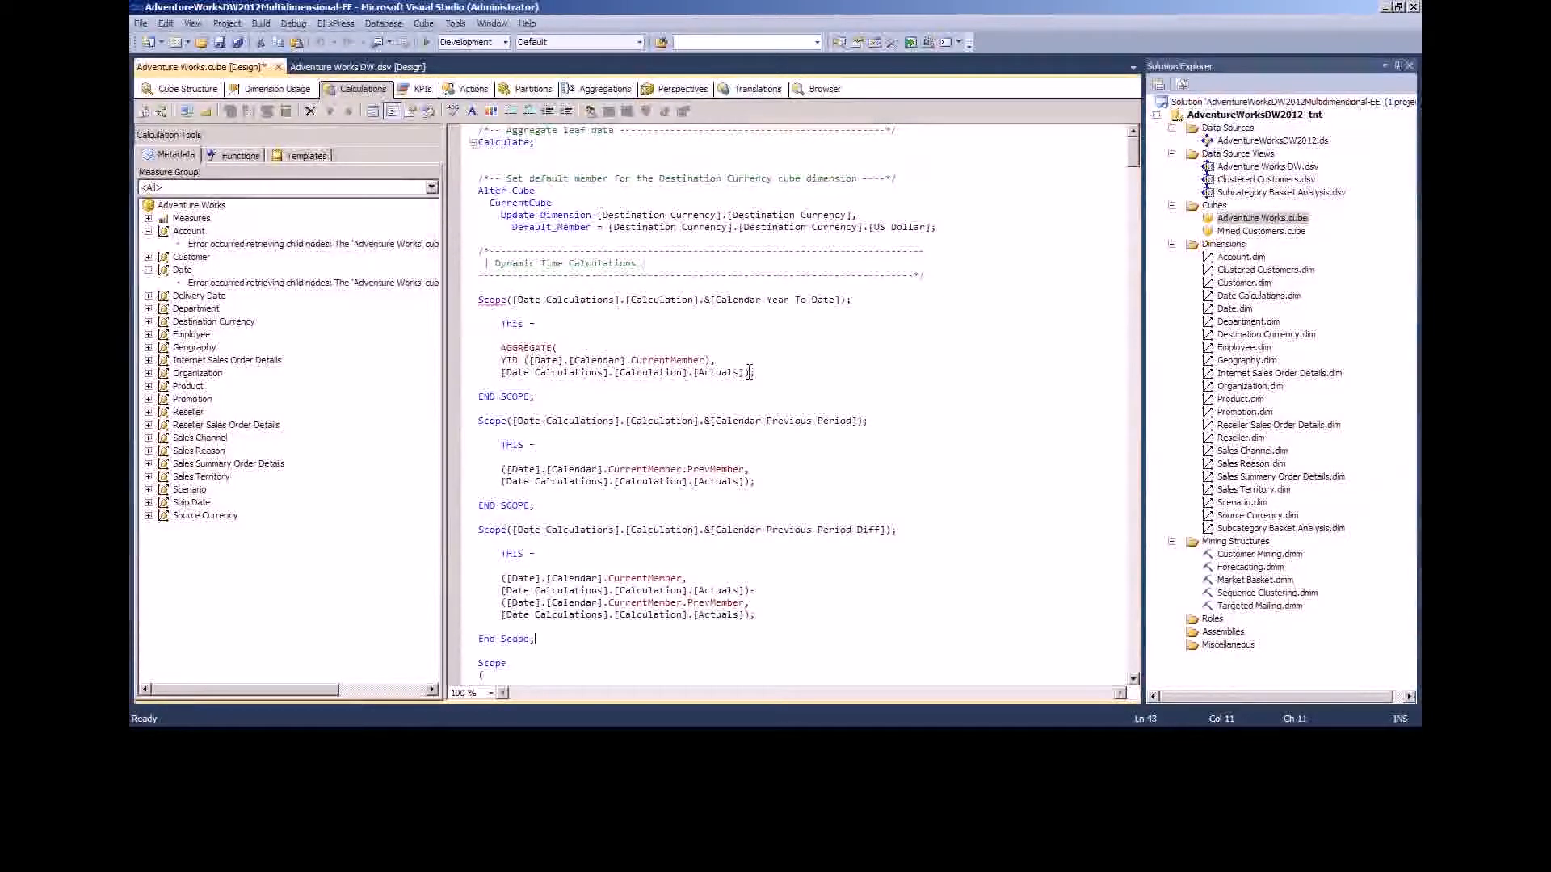
pyautogui.moveTo(716, 300); pyautogui.dragTo(840, 301)
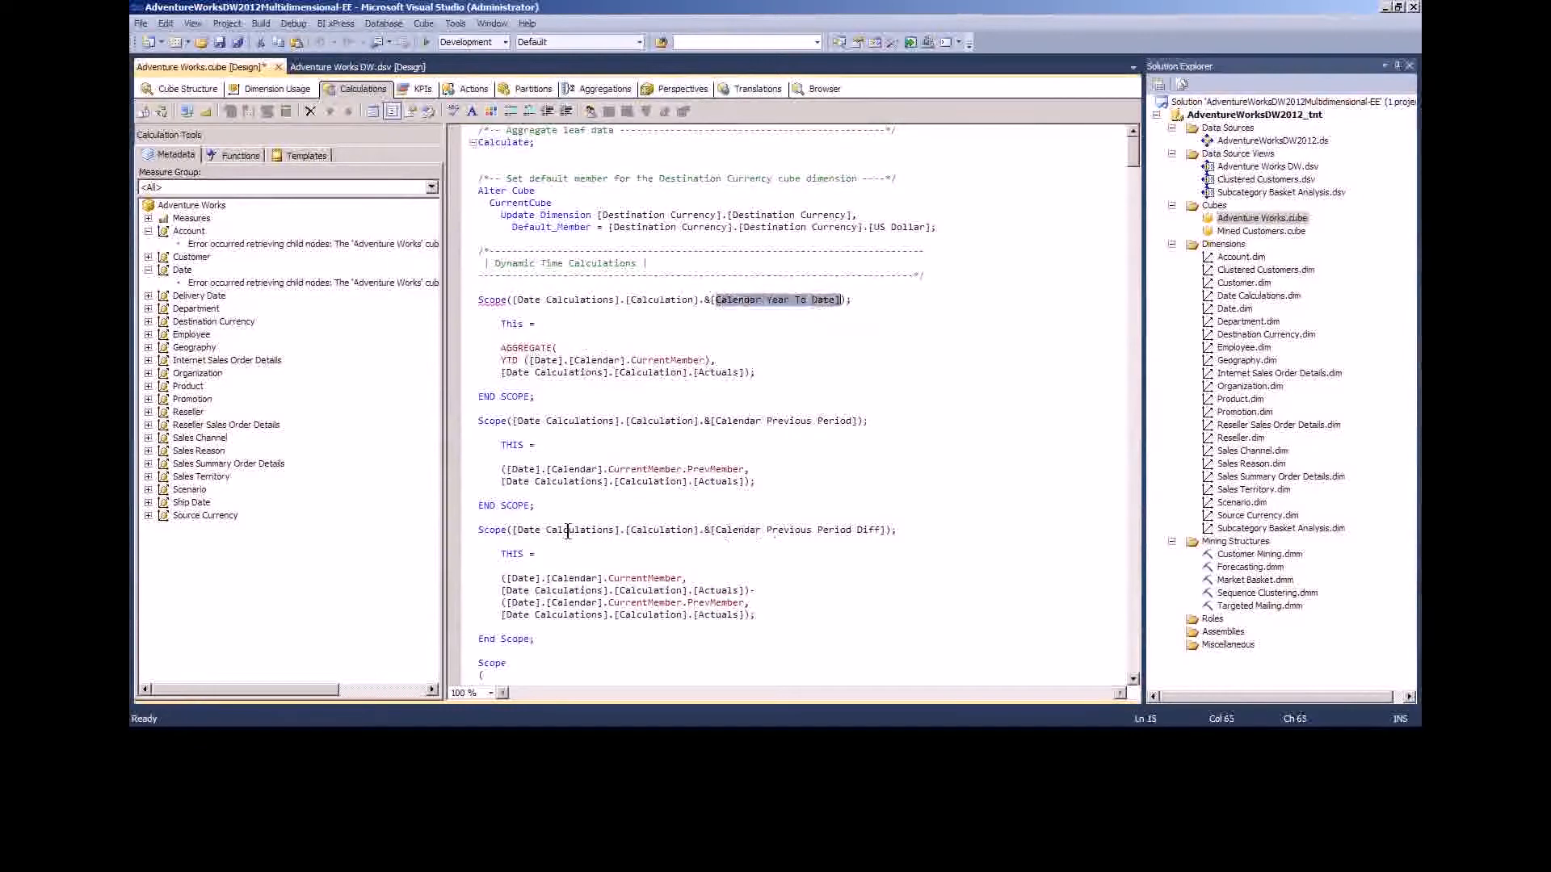
pyautogui.click(544, 555)
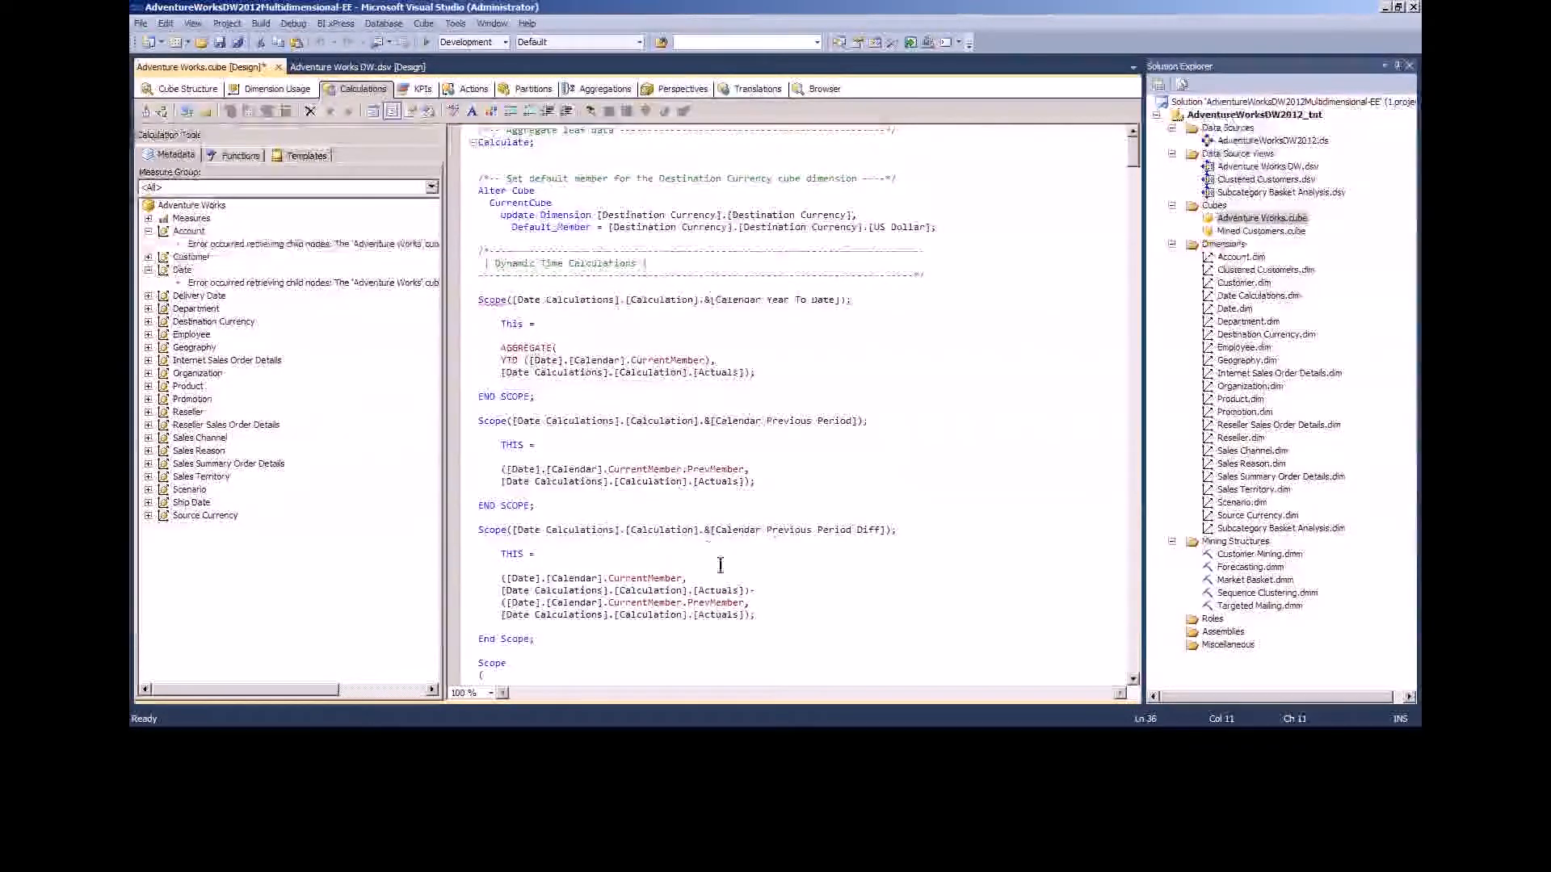
pyautogui.click(764, 616)
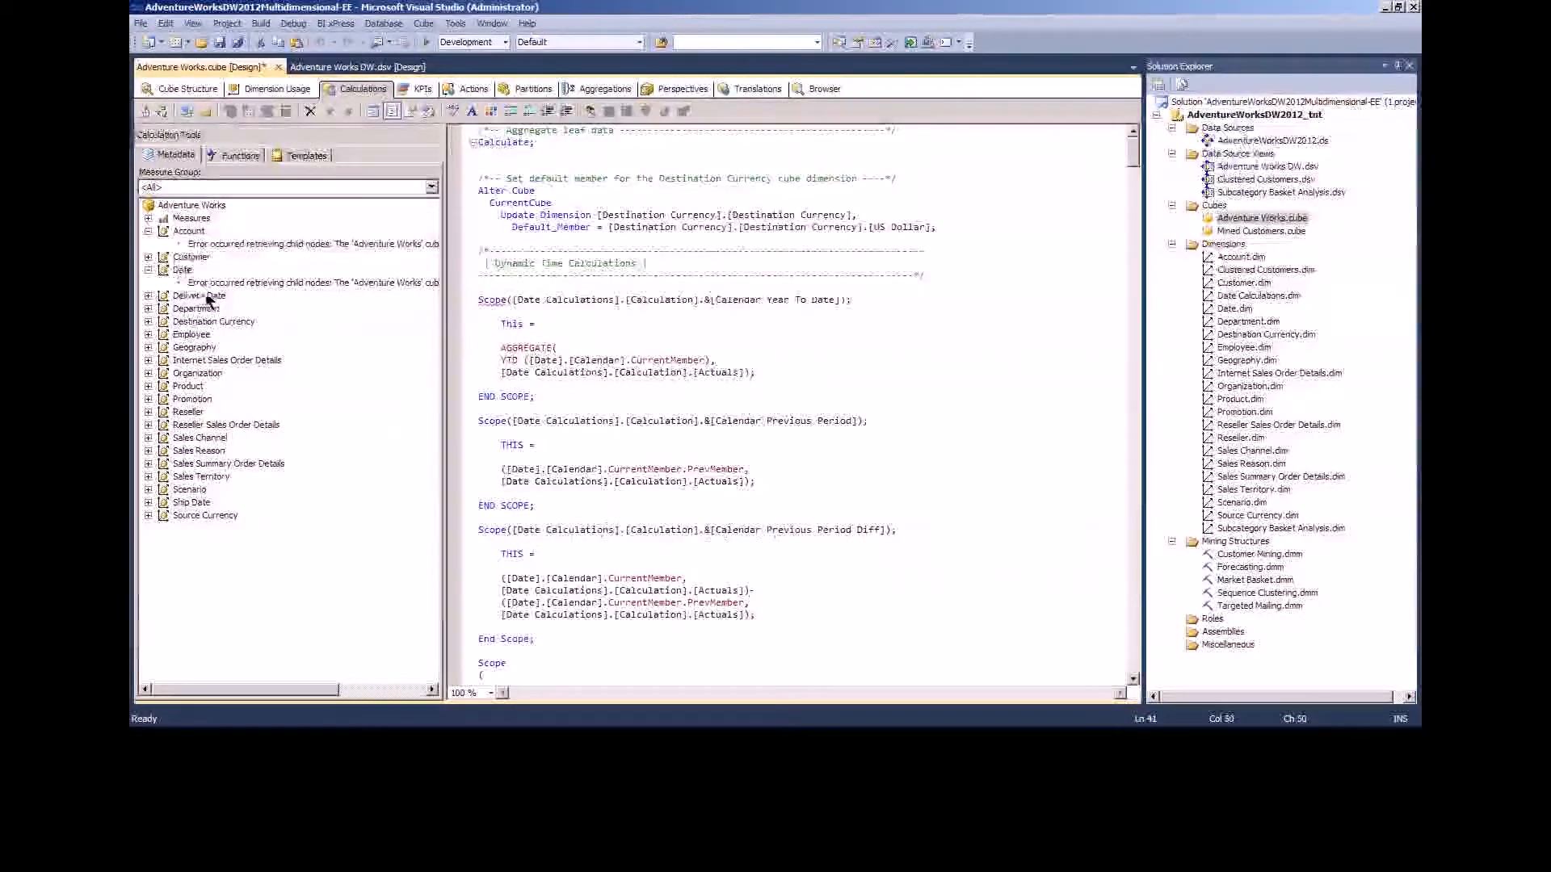
# - Compare the Date Calculations dimension's attributes in the cube structure with the DimDateCalculations table script in SQL Server Management Studio
pyautogui.click(170, 91)
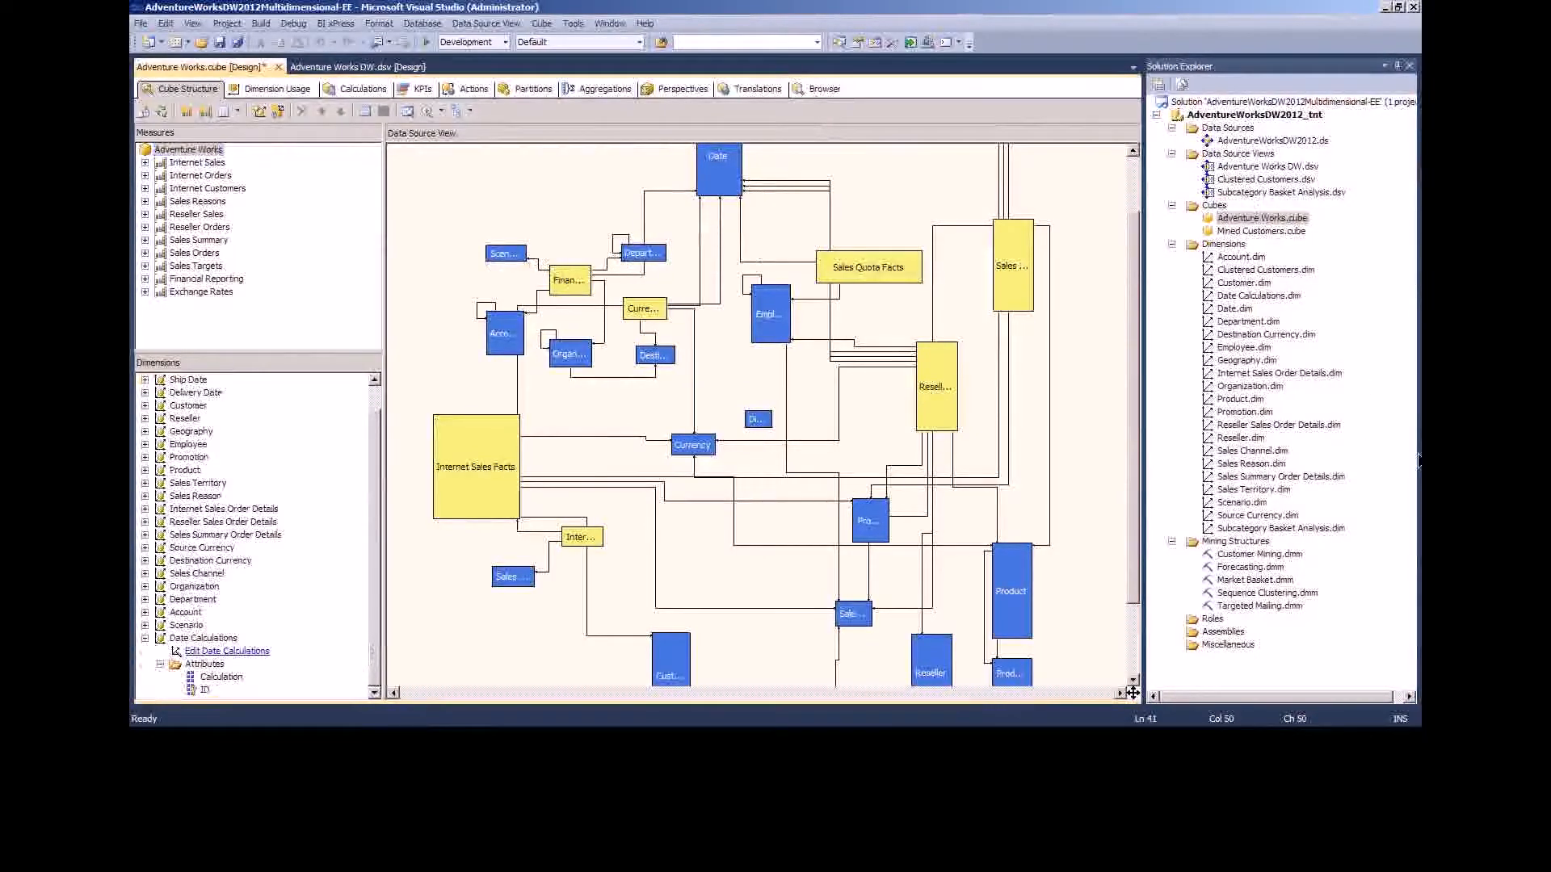
pyautogui.hotkey('alt', 'Tab')
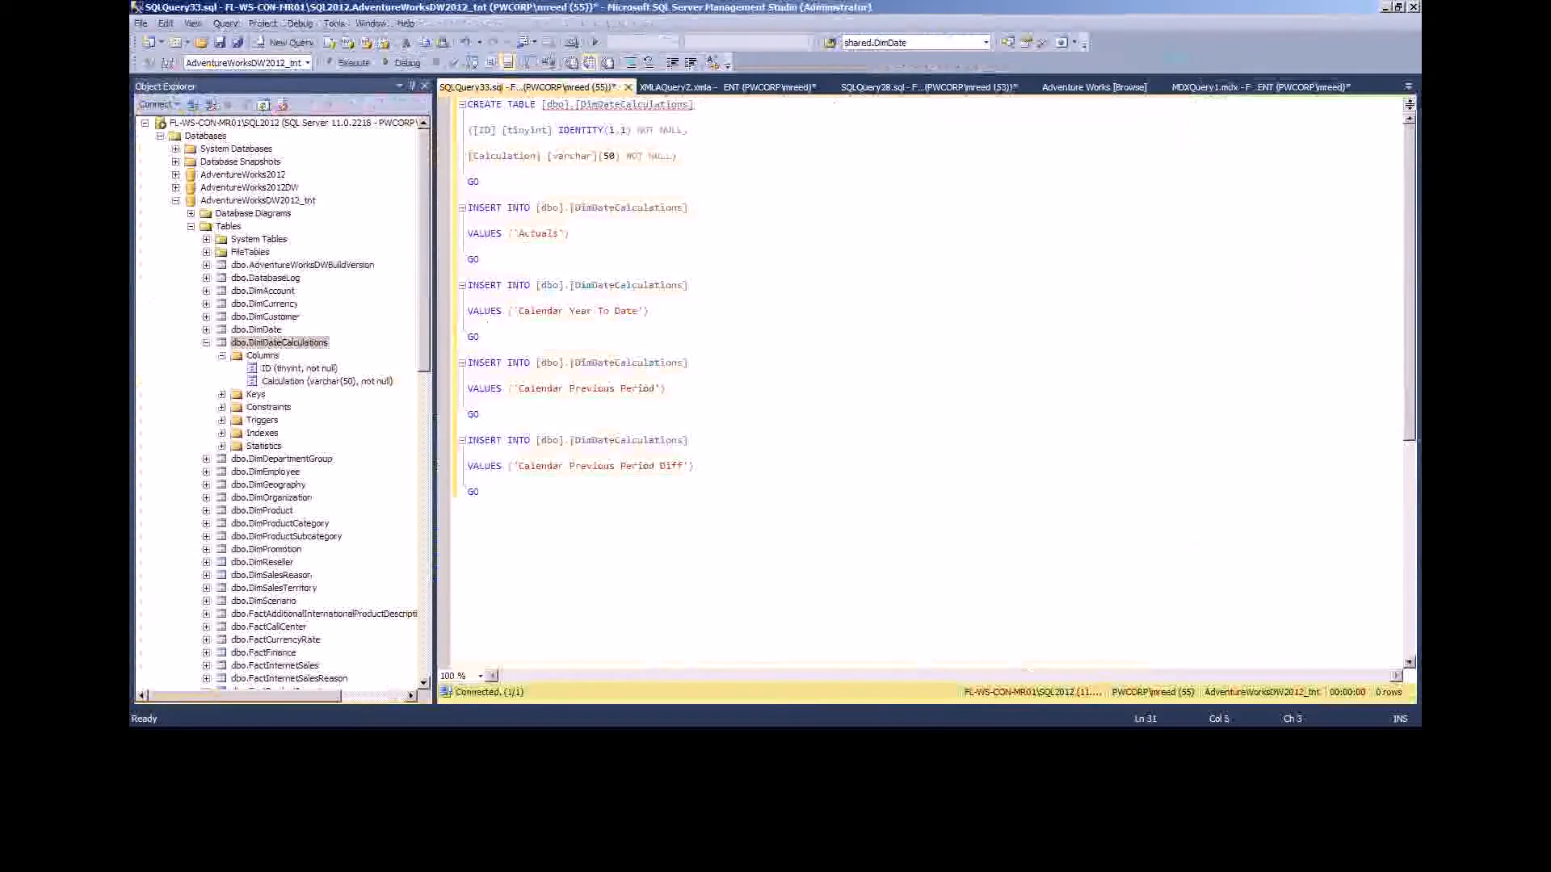
pyautogui.hotkey('alt', 'Tab')
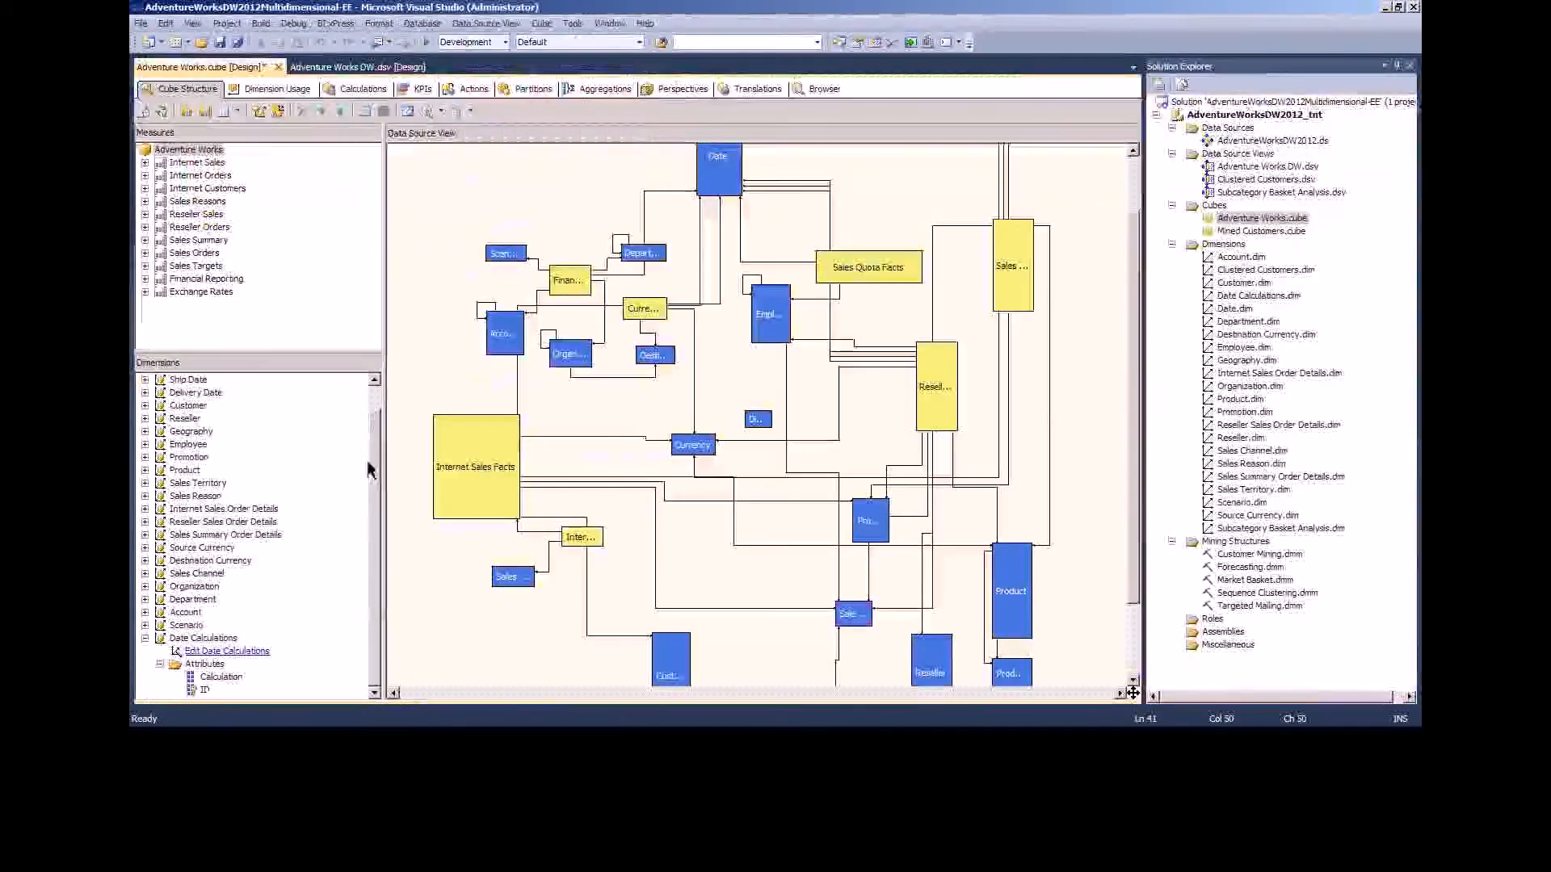
pyautogui.moveTo(371, 461); pyautogui.dragTo(371, 429)
pyautogui.click(360, 91)
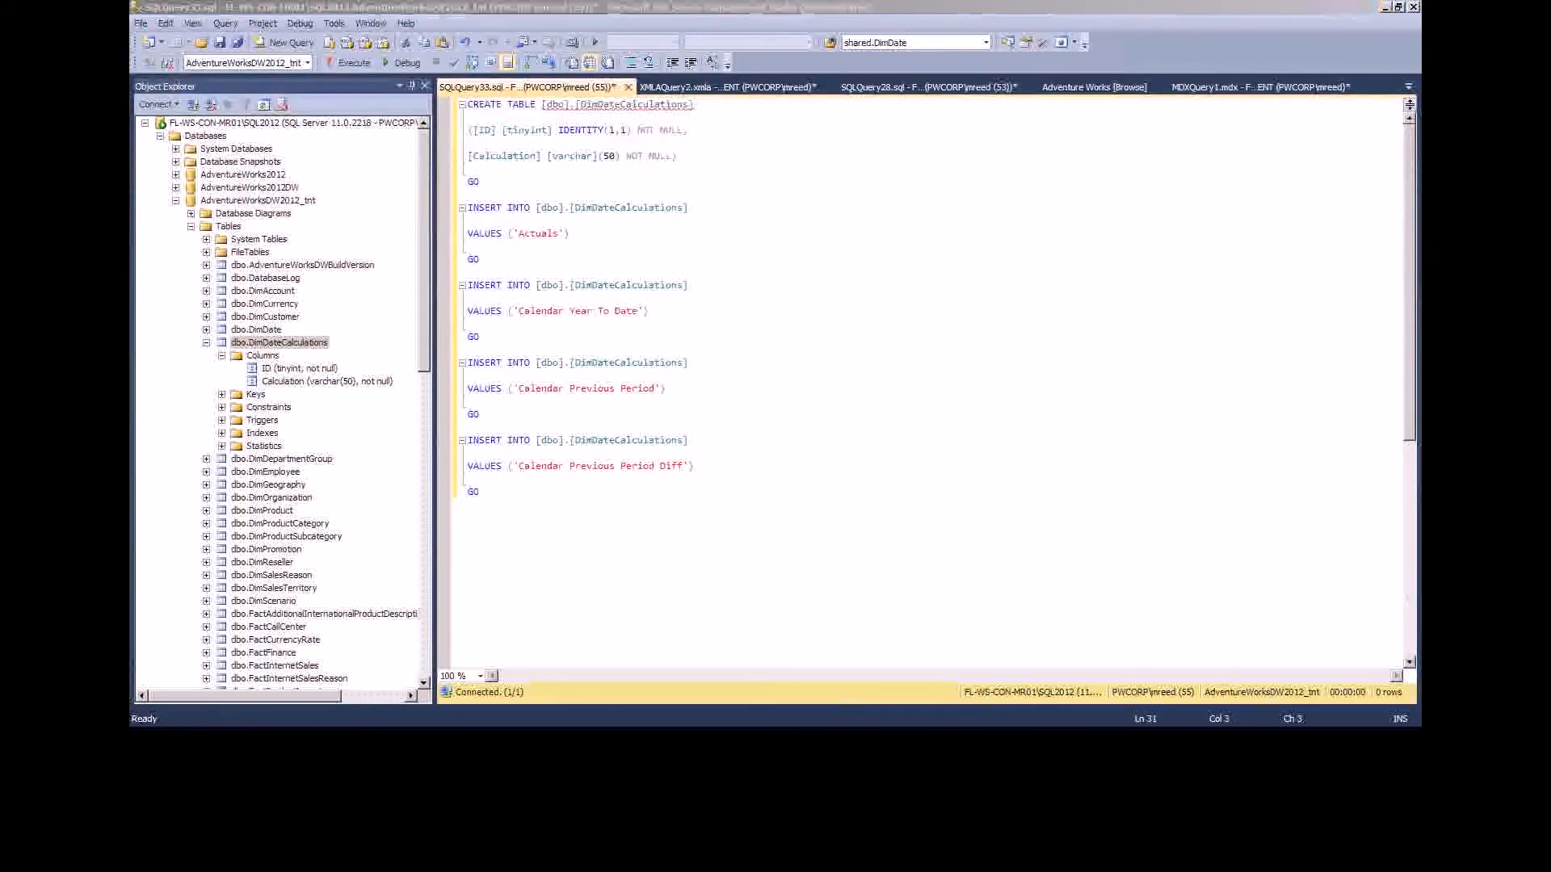
# - Return to Visual Studio and open processing for the Adventure Works cube, building and deploying the project first
pyautogui.hotkey('alt', 'Tab')
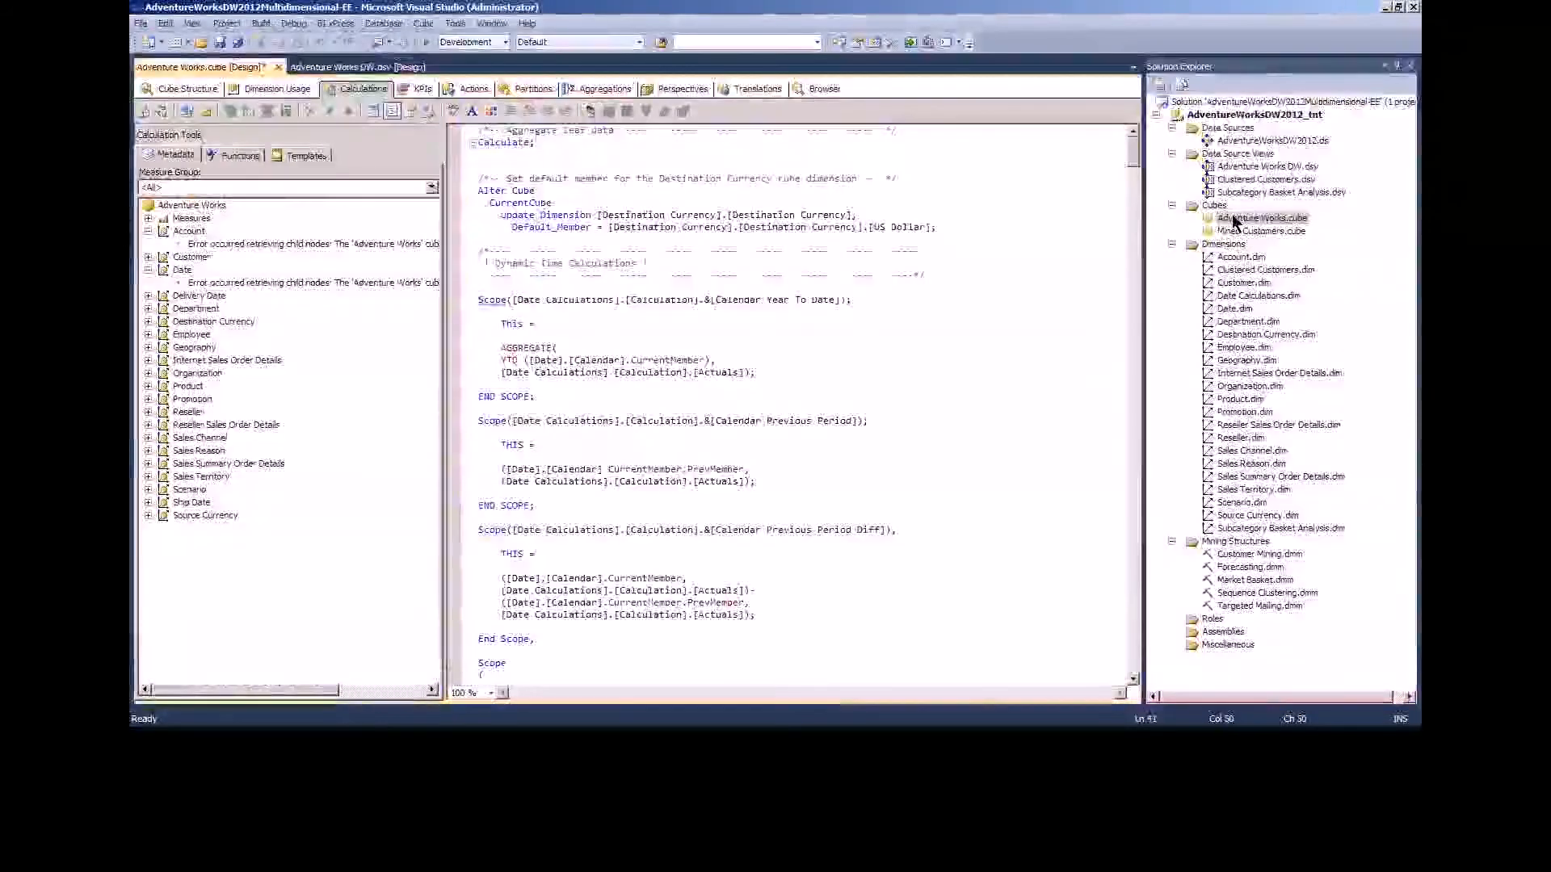
pyautogui.rightClick(1234, 220)
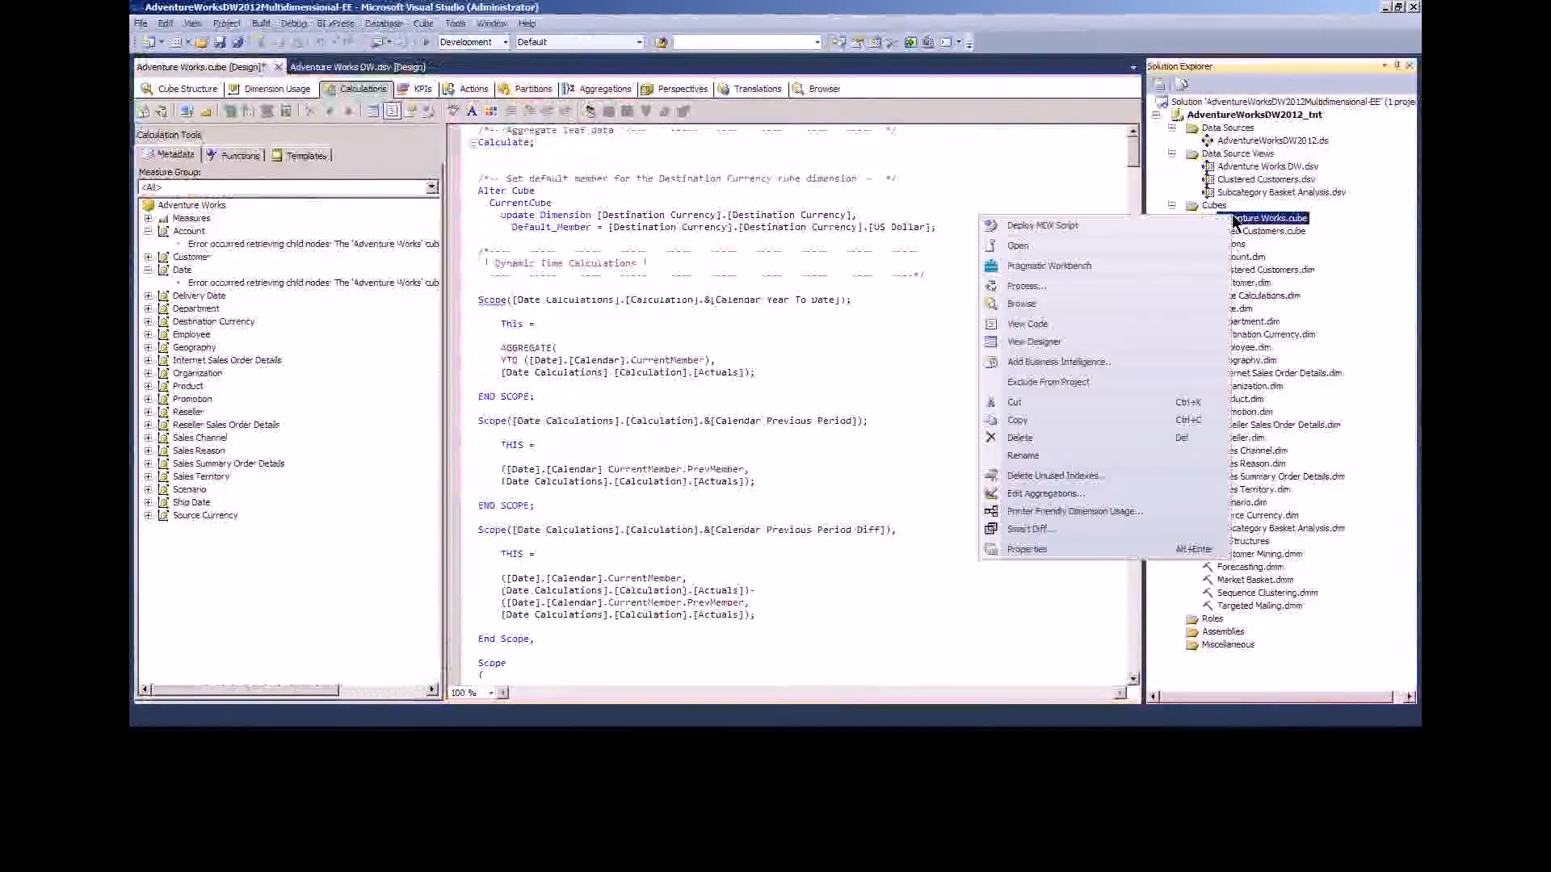
pyautogui.click(1019, 290)
pyautogui.click(859, 394)
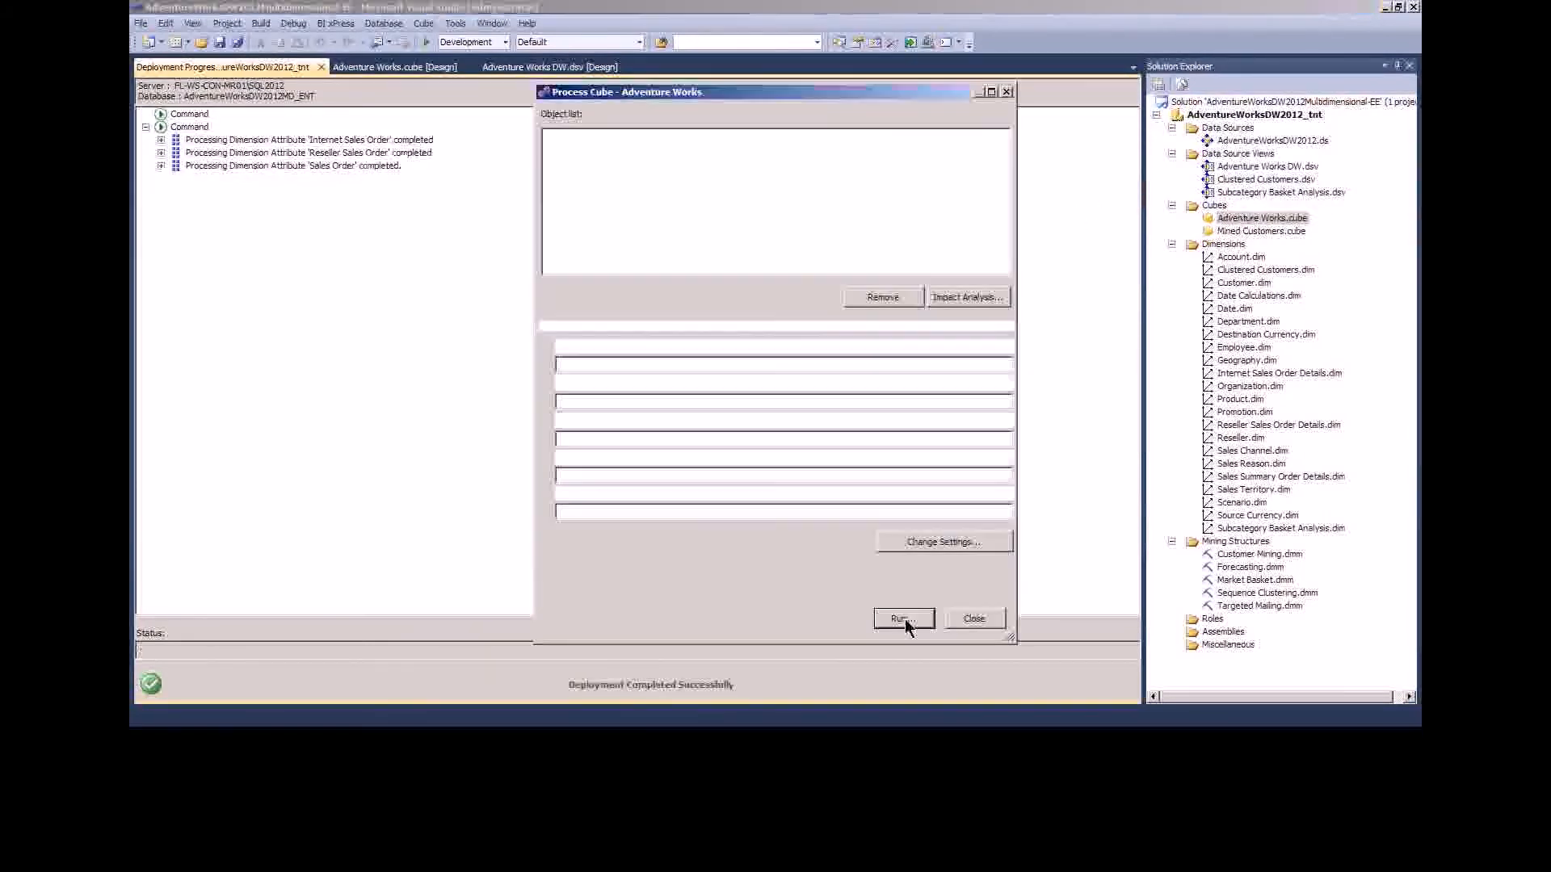
# - Set the Adventure Works cube's process option to Process Default
pyautogui.click(911, 153)
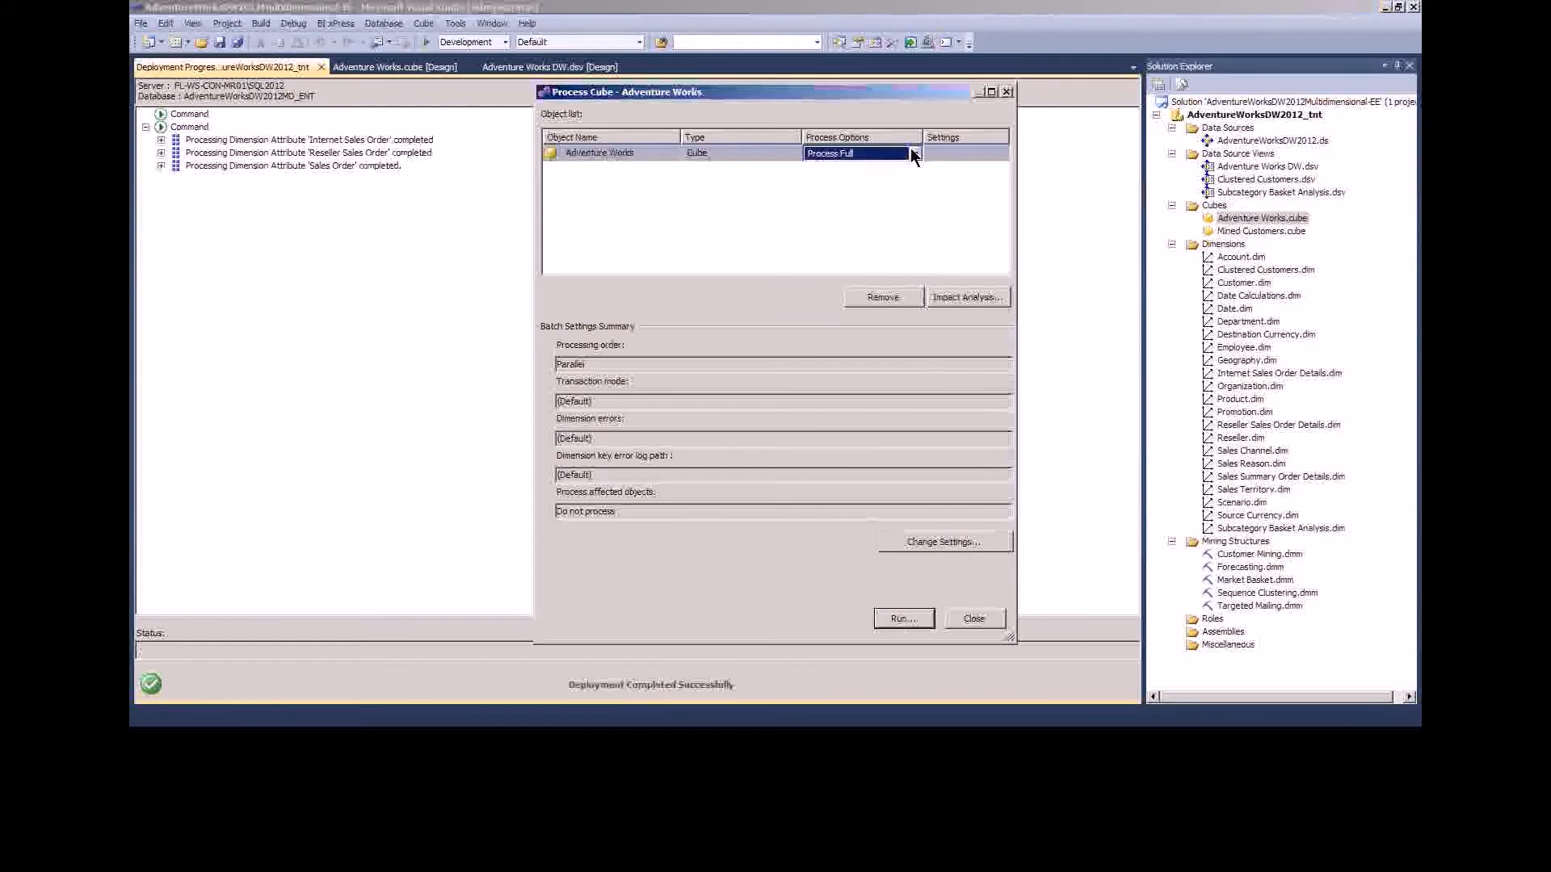
pyautogui.click(915, 153)
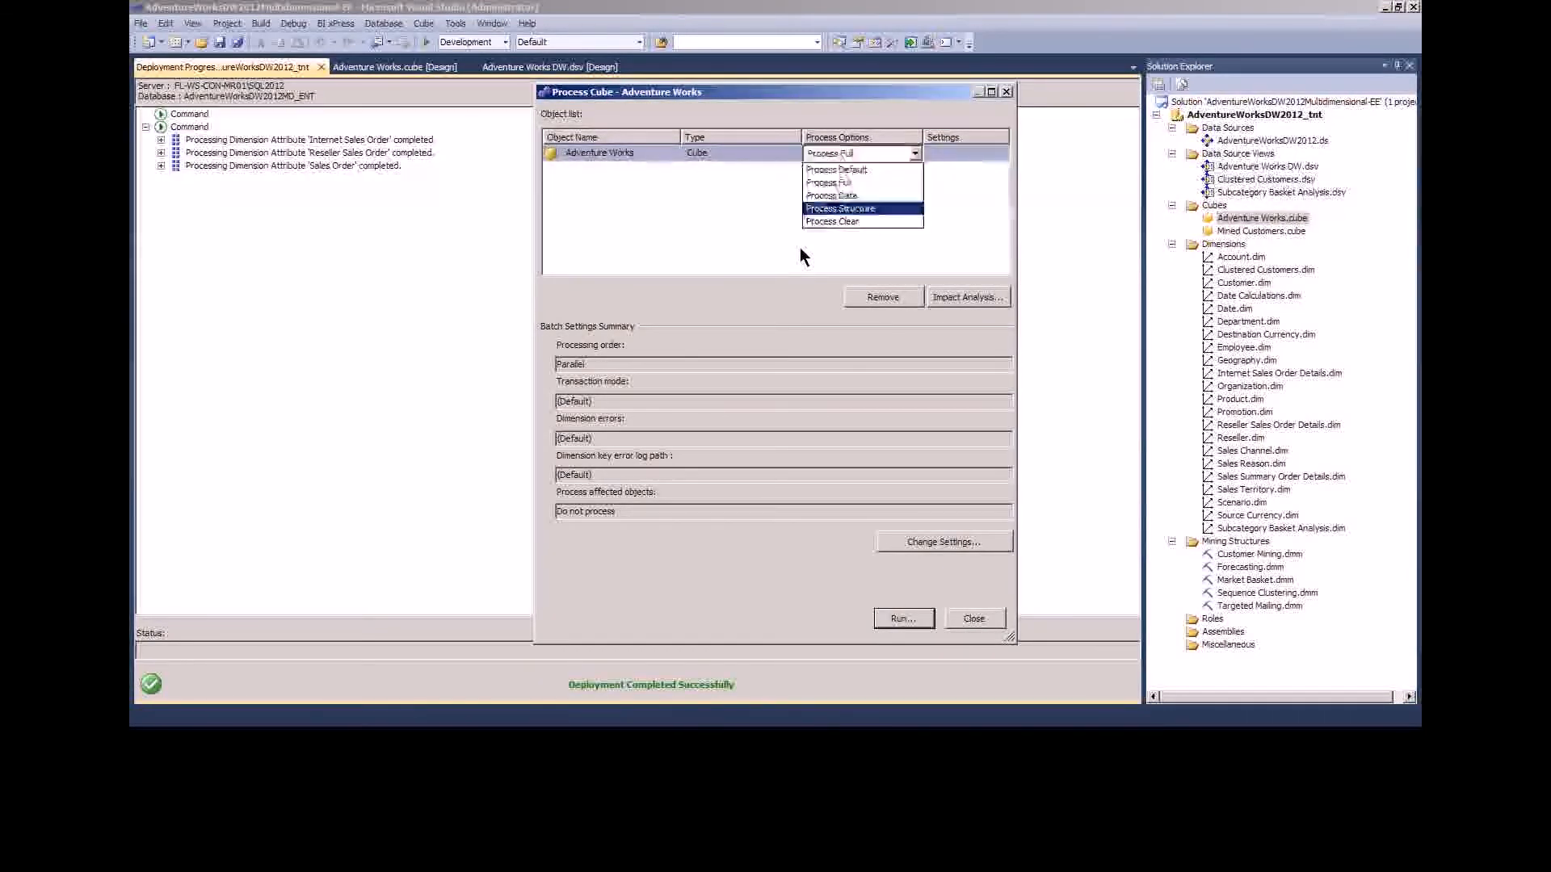
pyautogui.click(804, 281)
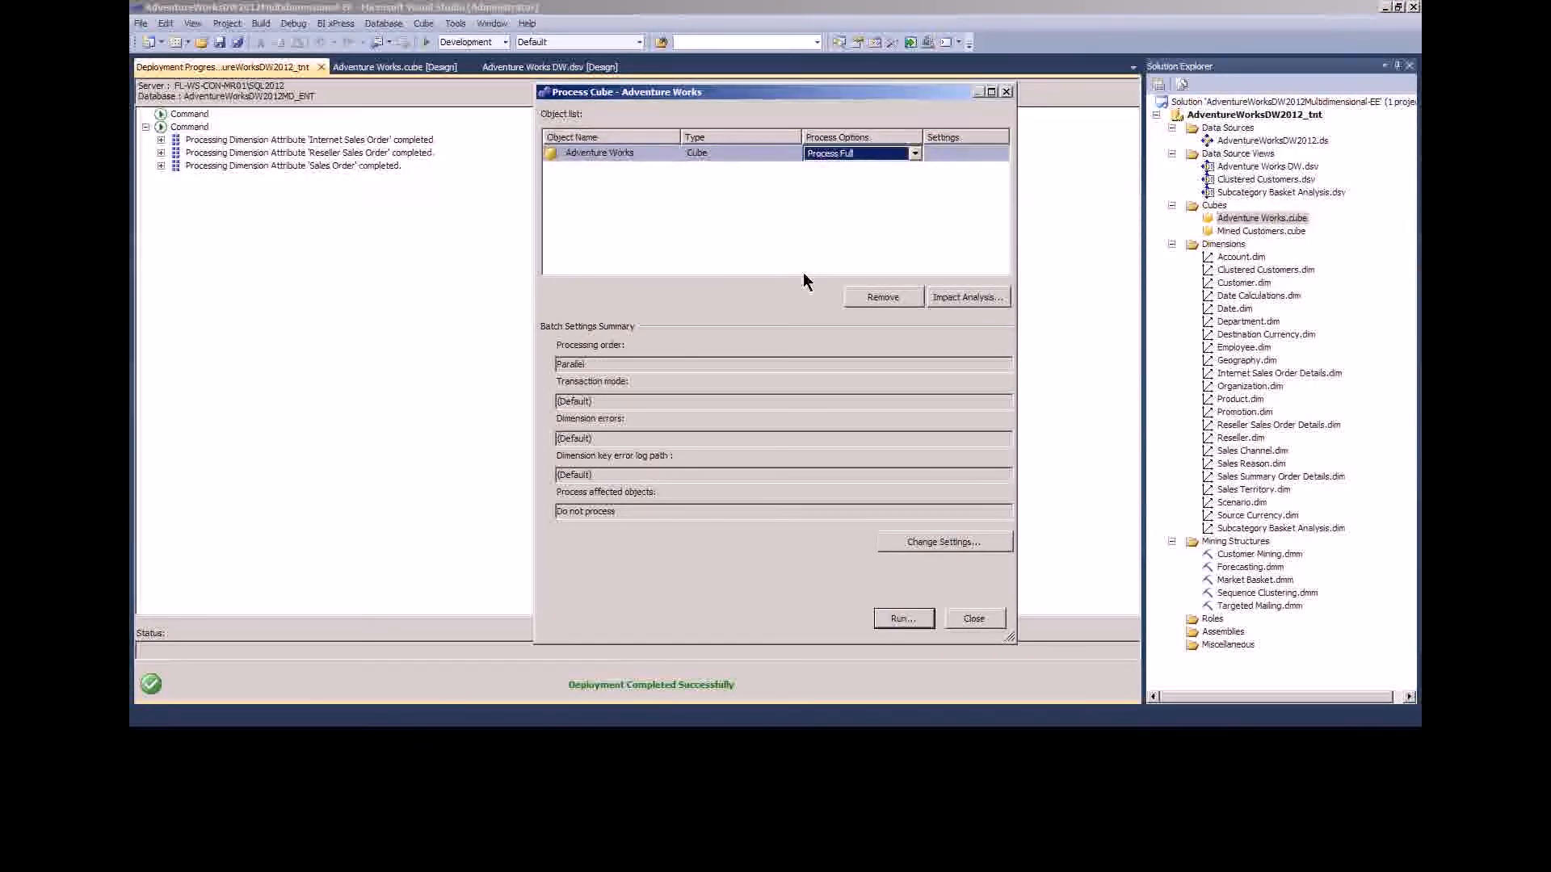
pyautogui.click(913, 625)
pyautogui.click(915, 153)
pyautogui.click(876, 166)
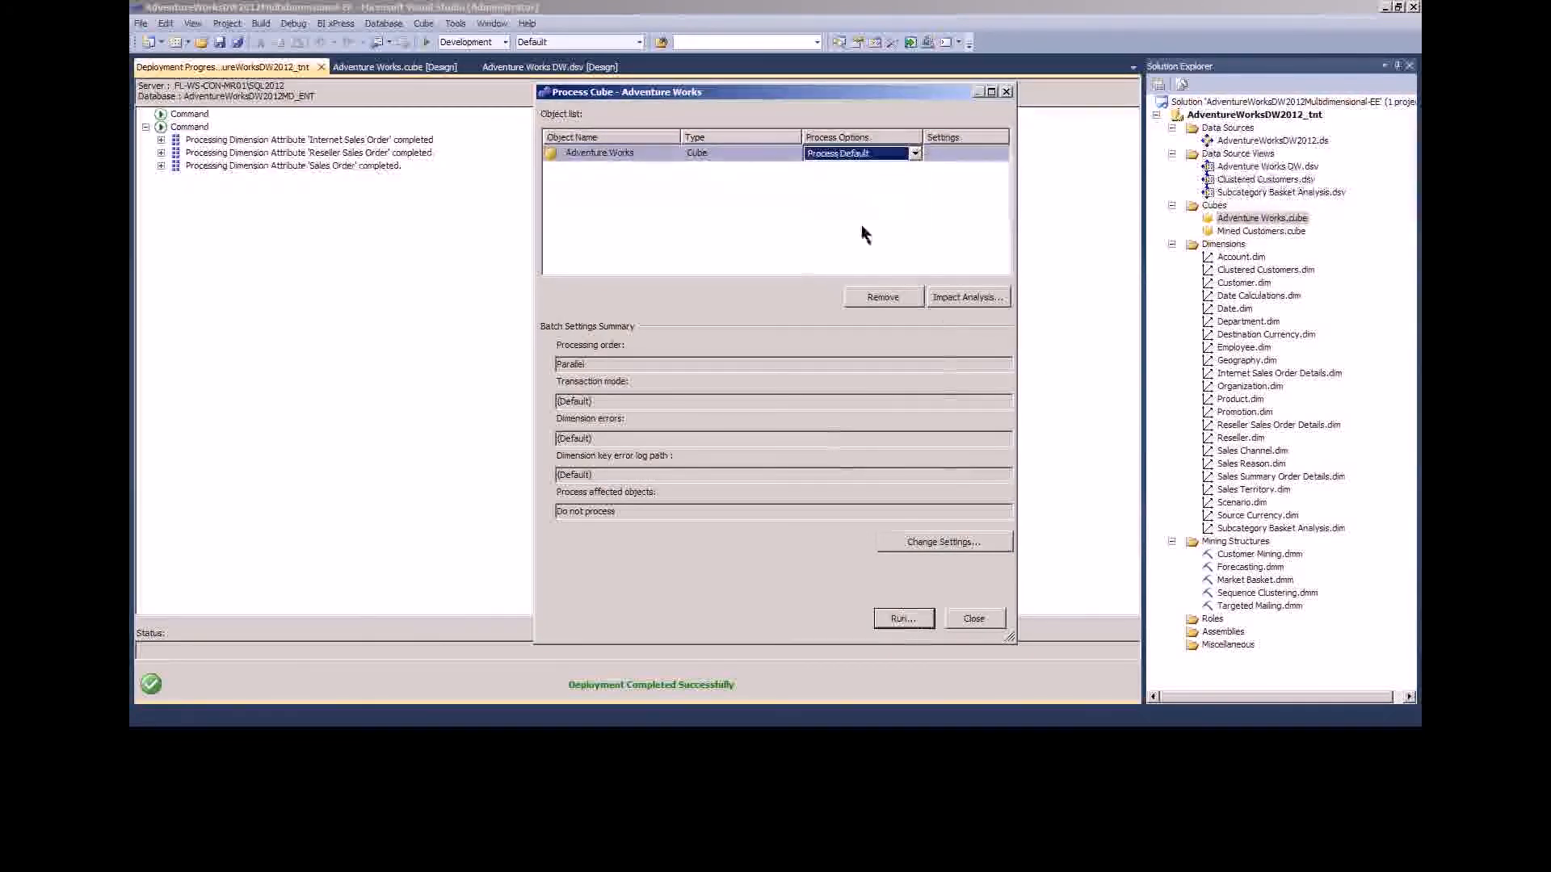